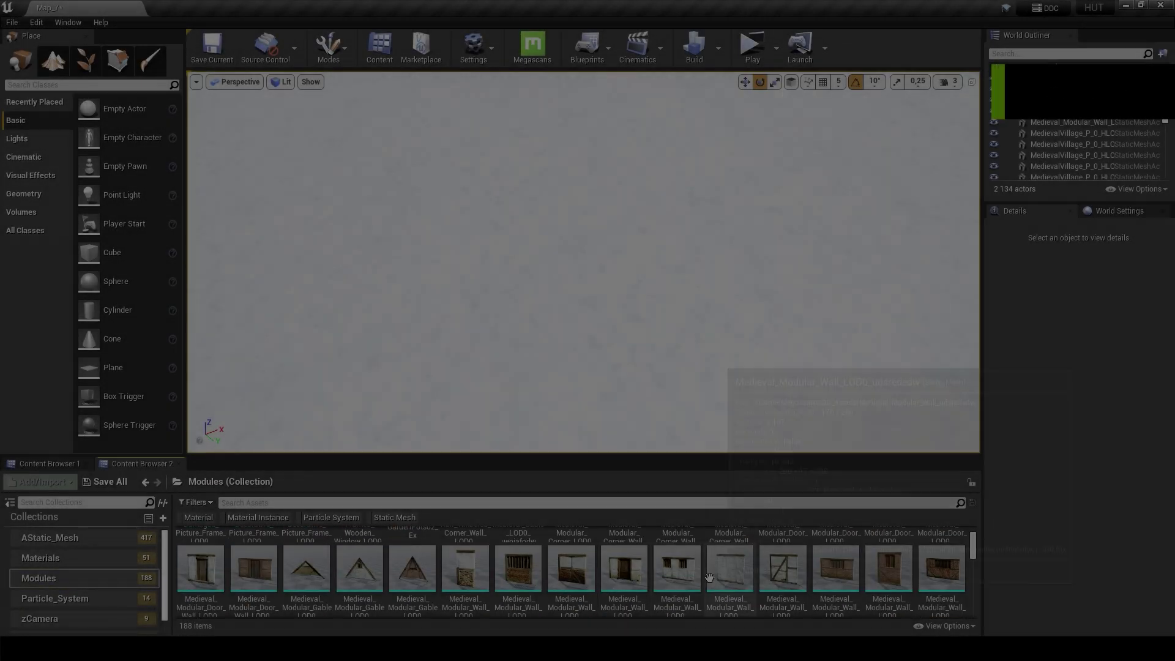
Step: Place a Medieval_Modular_Wall, lay it flat, raise it, and apply the Wooden_Planks material
drag(709, 578, 563, 374)
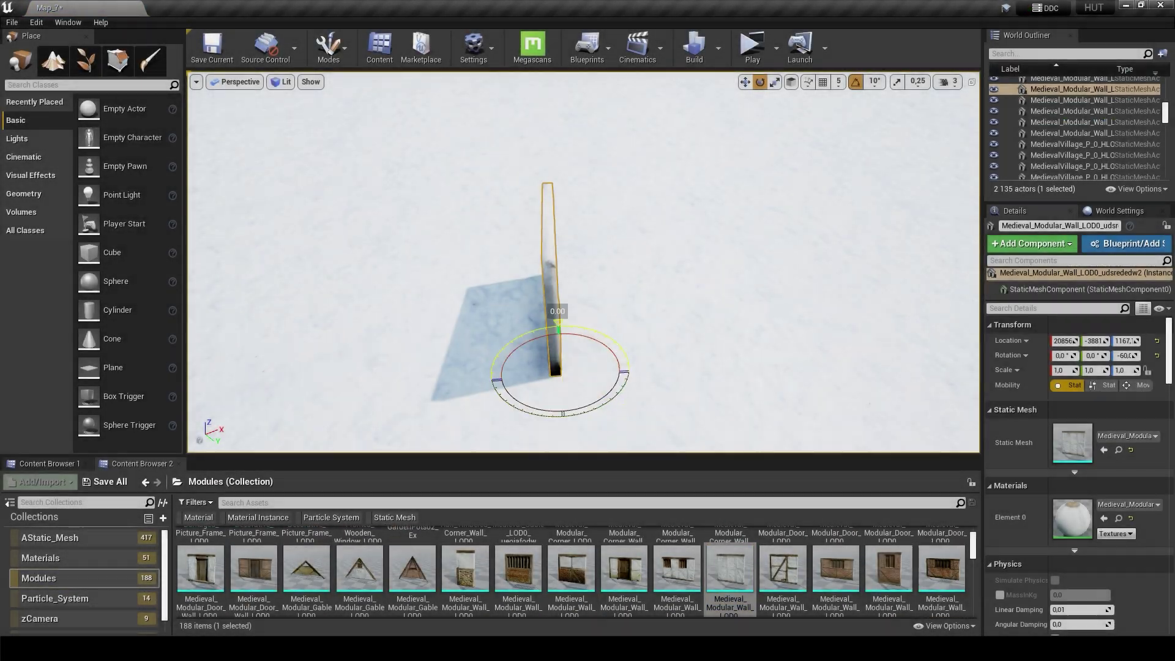
drag(558, 330, 495, 372)
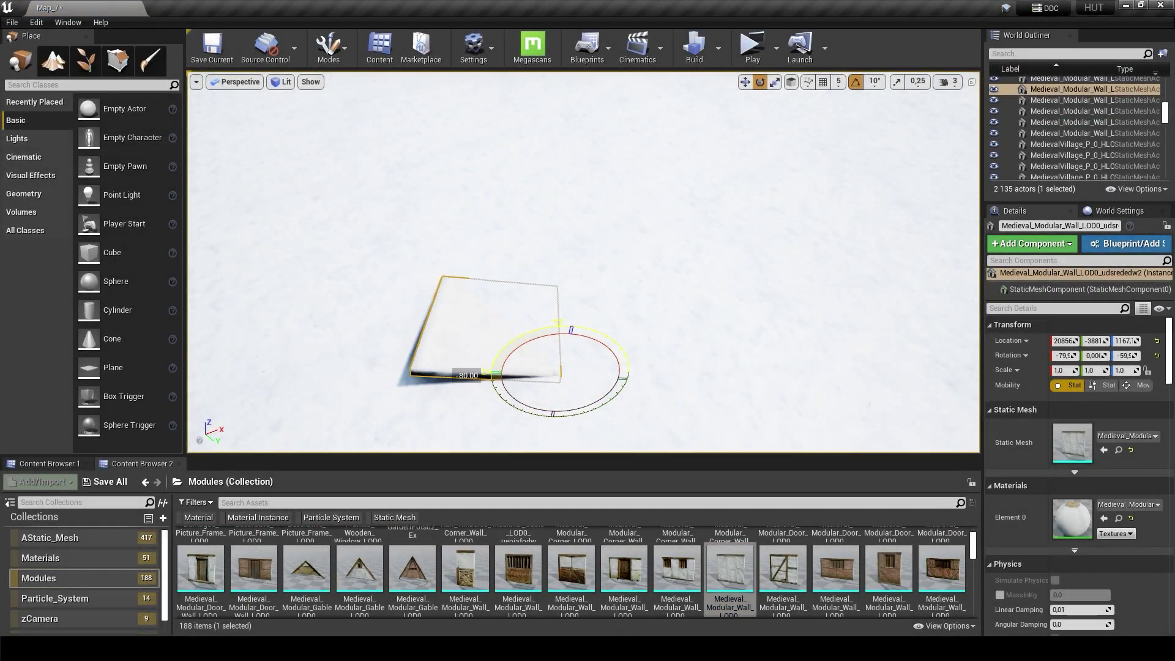
drag(565, 353, 654, 288)
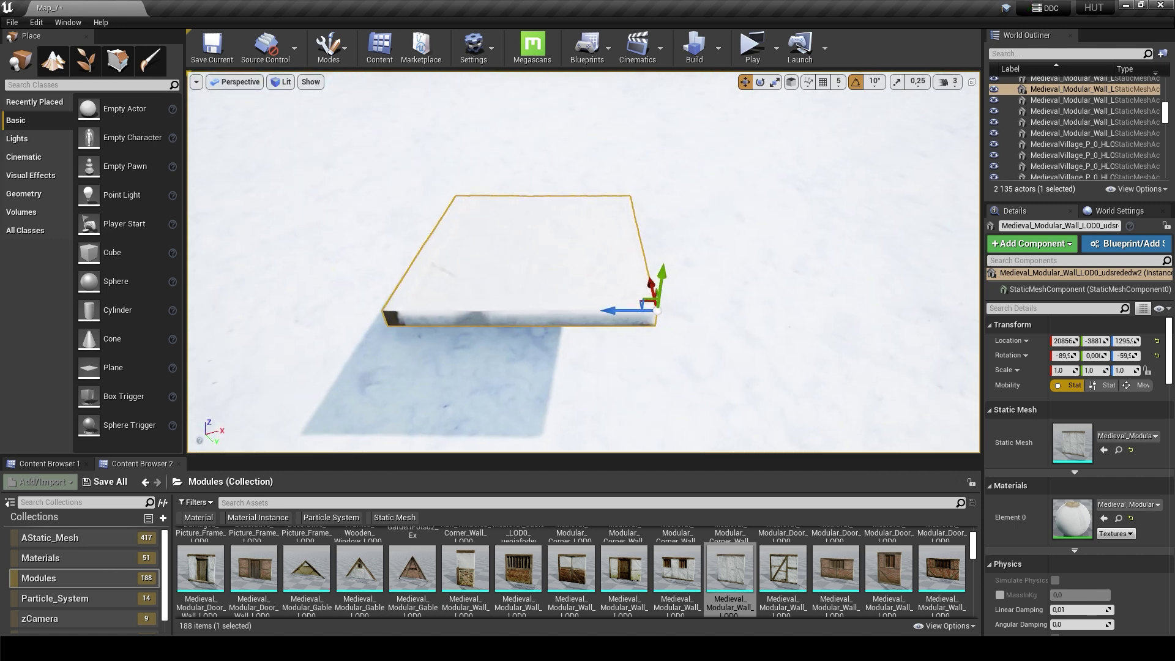
click(68, 560)
drag(412, 570, 521, 270)
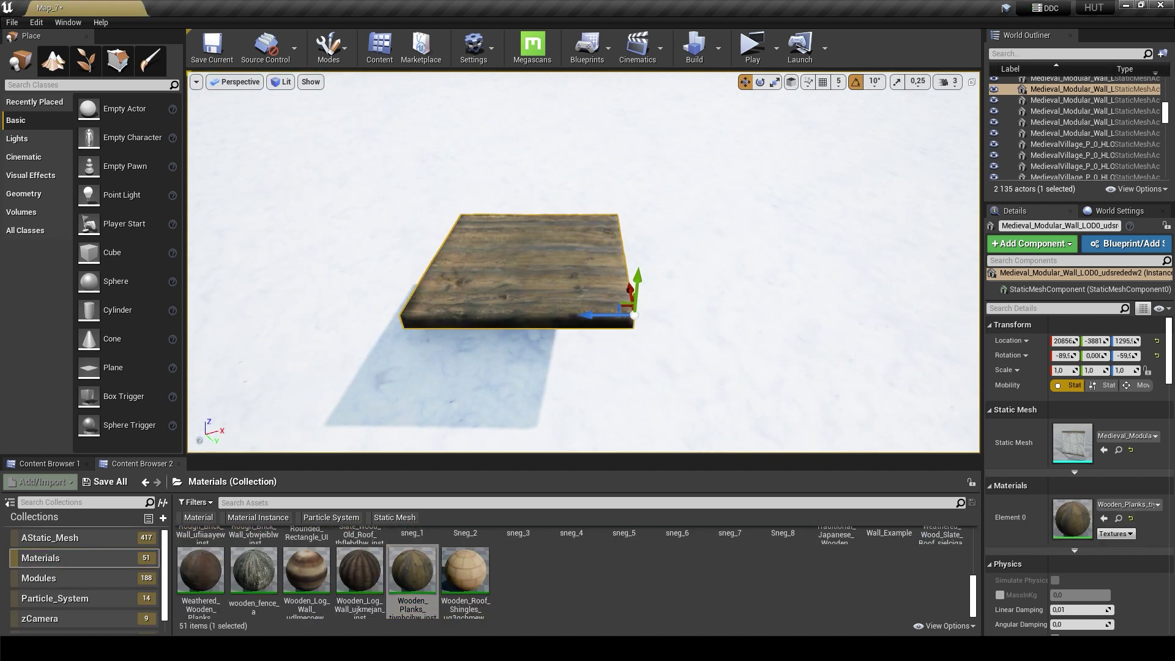
Step: Scale the plank slab into a wide platform of about 2.356, 1.0, 4.227
key(r)
mouse_move(637, 279)
mouse_down()
mouse_move(615, 306)
mouse_move(655, 315)
mouse_up()
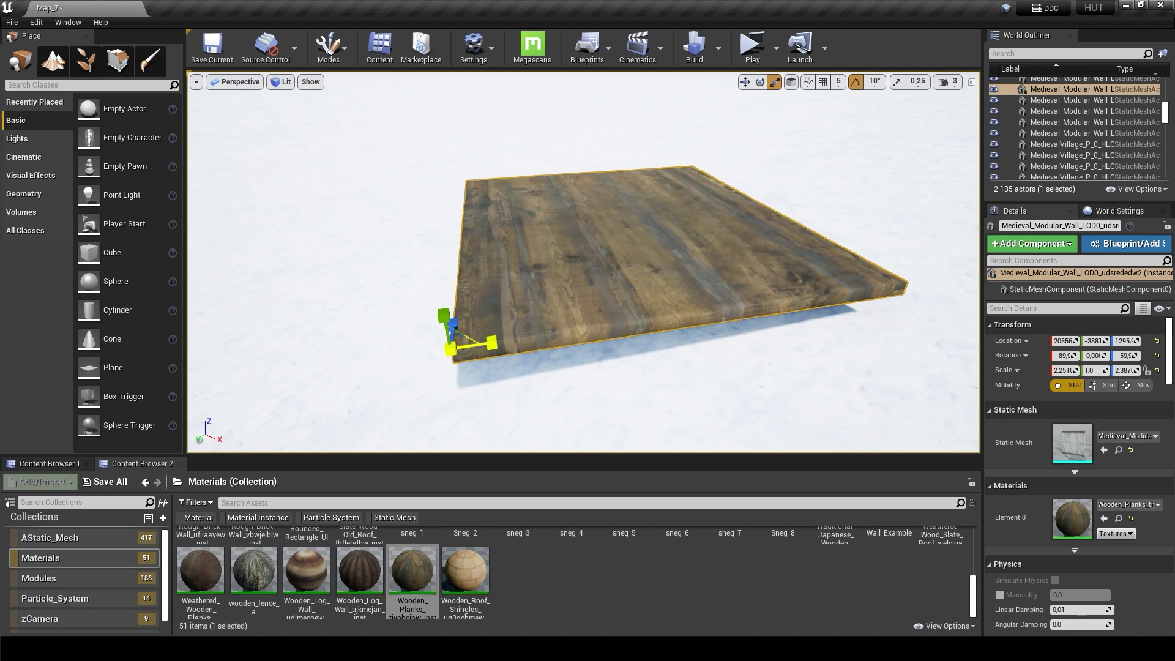
right_drag(581, 264, 581, 227)
scroll(582, 263, down, 5)
drag(622, 251, 615, 315)
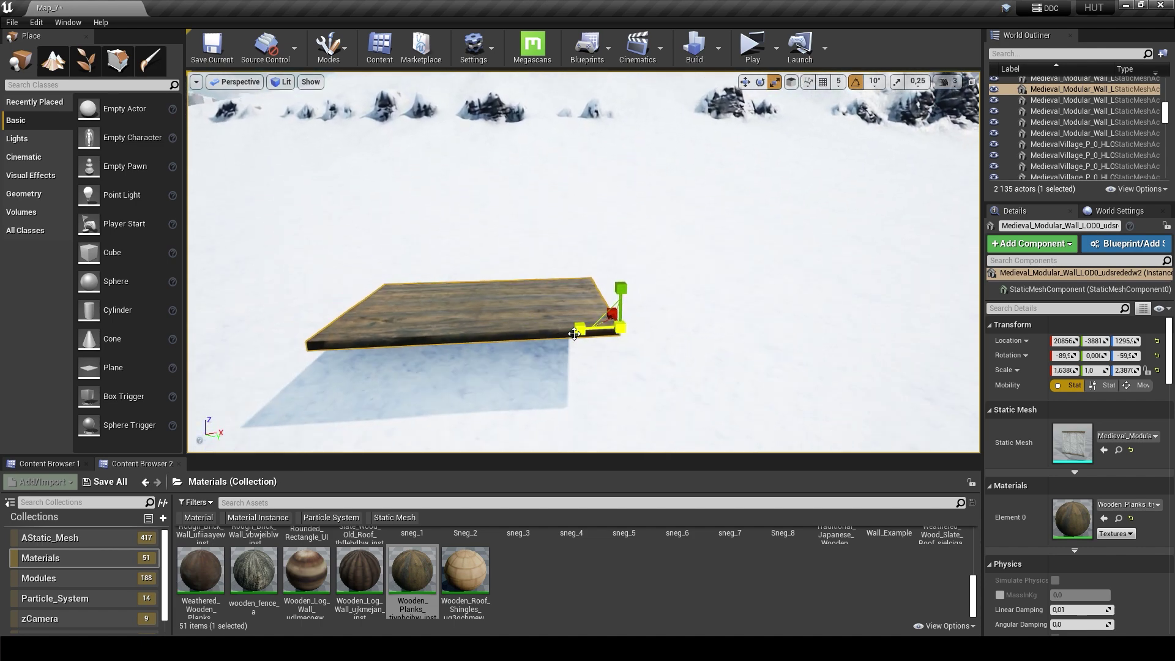
key(e)
right_drag(581, 264, 582, 244)
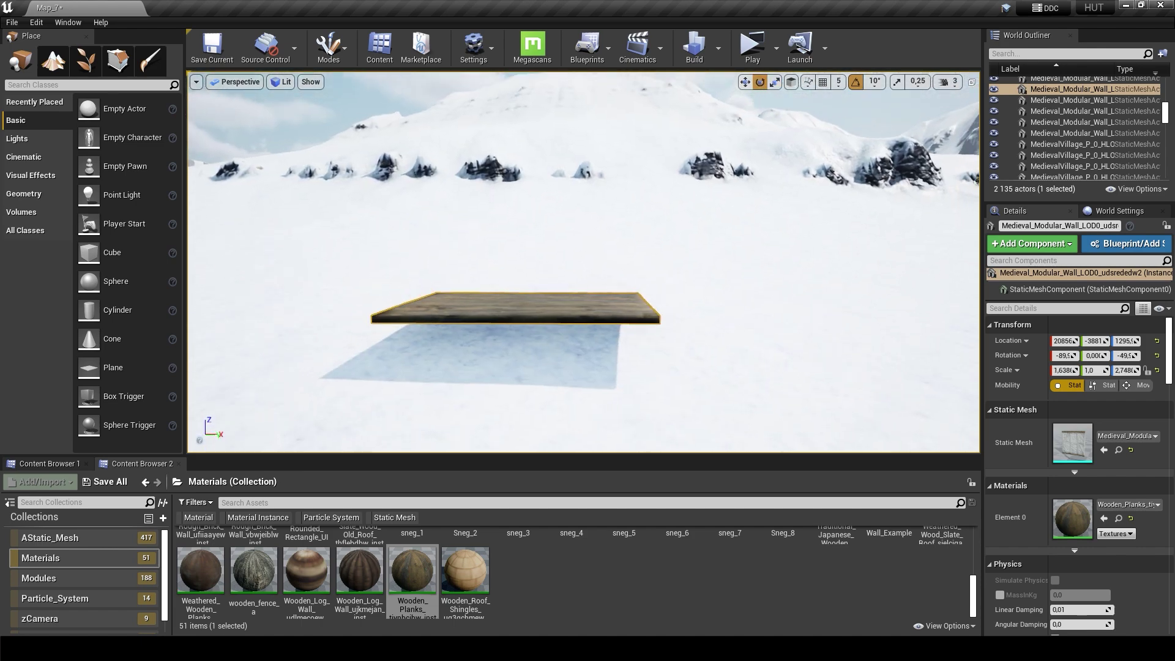
right_drag(659, 331, 659, 380)
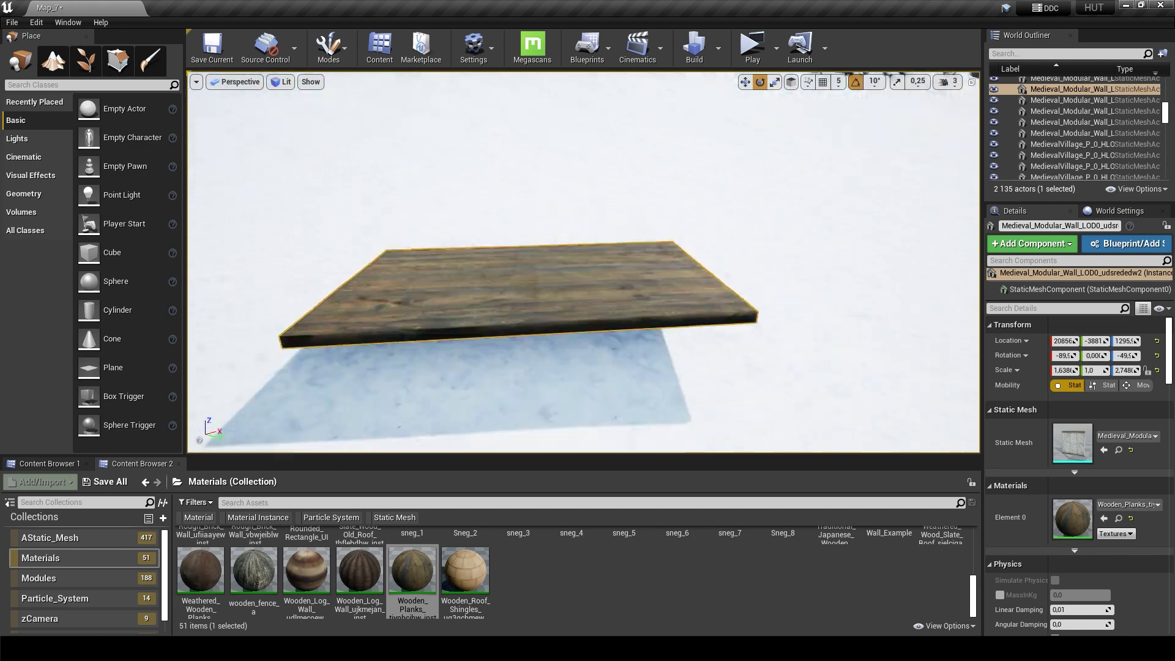
key(r)
drag(686, 312, 710, 303)
right_drag(710, 303, 676, 319)
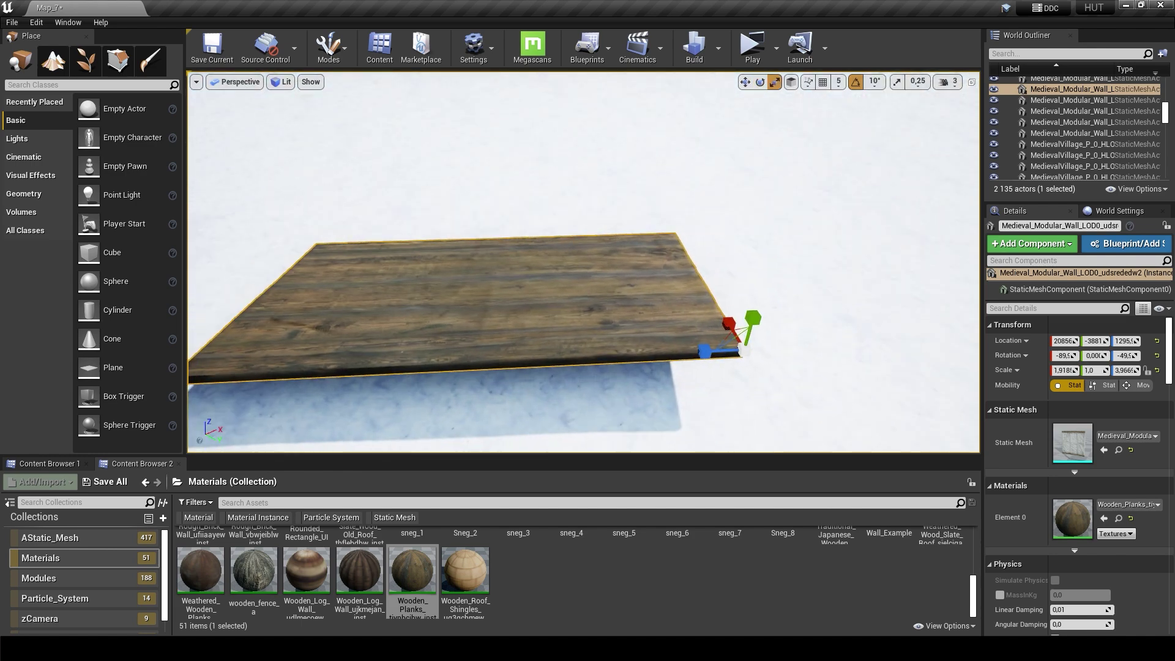
mouse_move(581, 263)
right_down()
mouse_move(581, 245)
mouse_move(581, 257)
right_up()
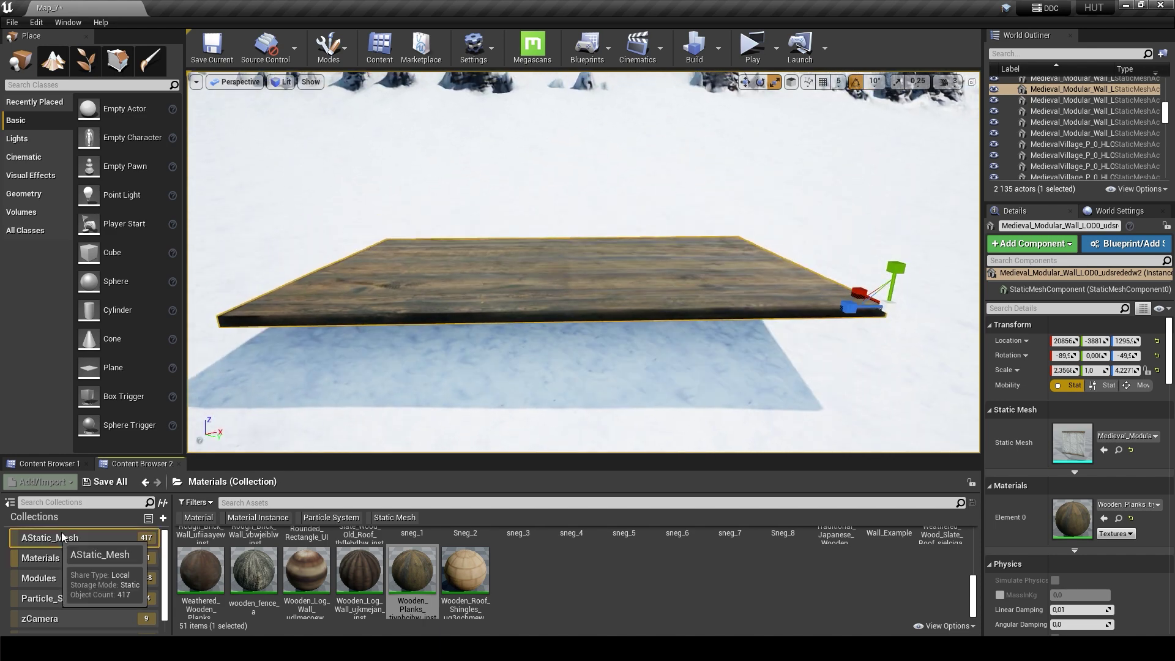
Step: Place SM_WornWoodenBeam on the slab and rotate it to lie flat
click(50, 538)
scroll(254, 578, down, 10)
scroll(254, 577, up, 1)
drag(200, 567, 419, 284)
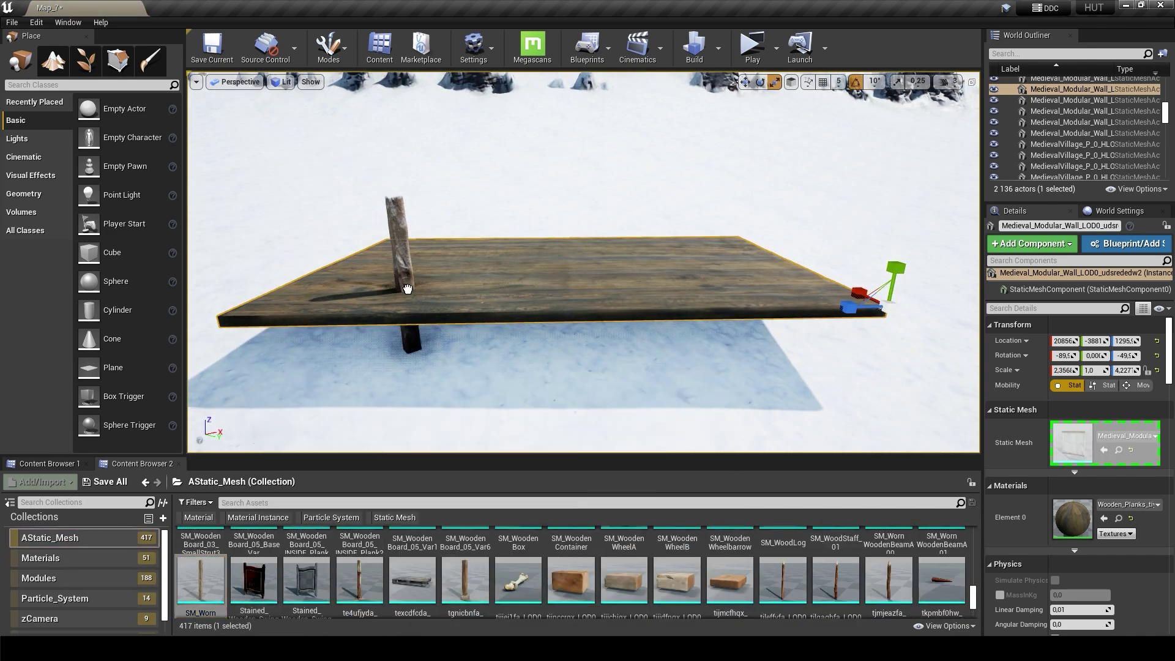
key(e)
right_drag(419, 285, 466, 275)
drag(480, 270, 499, 264)
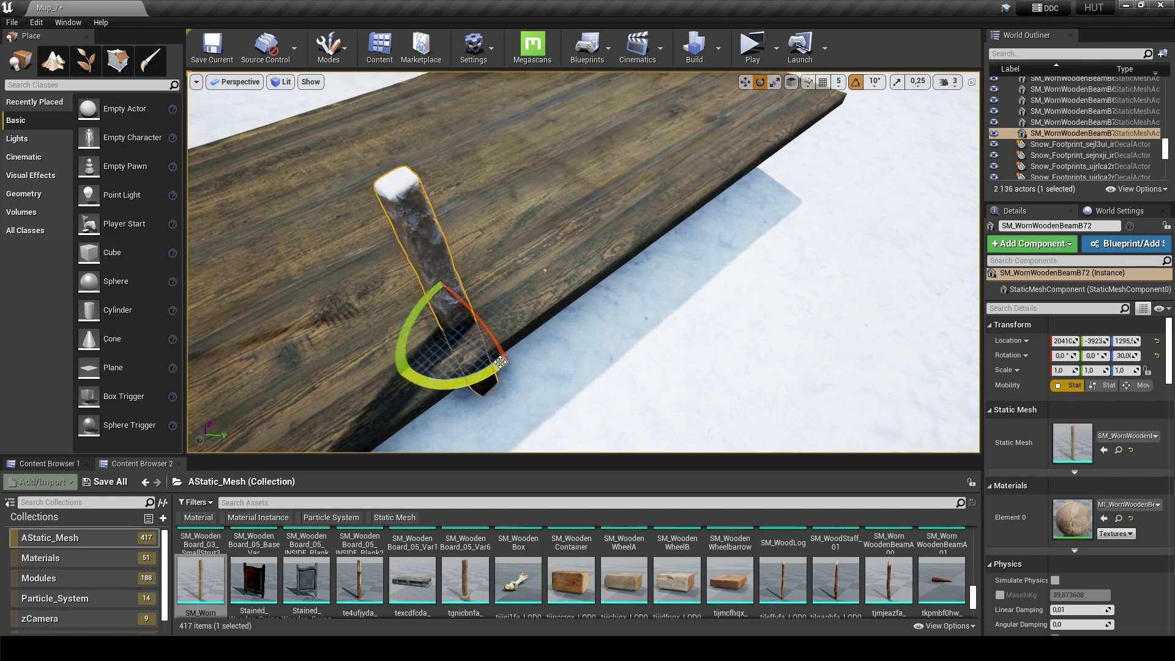
right_drag(500, 362, 501, 343)
drag(588, 270, 654, 298)
right_drag(583, 254, 609, 301)
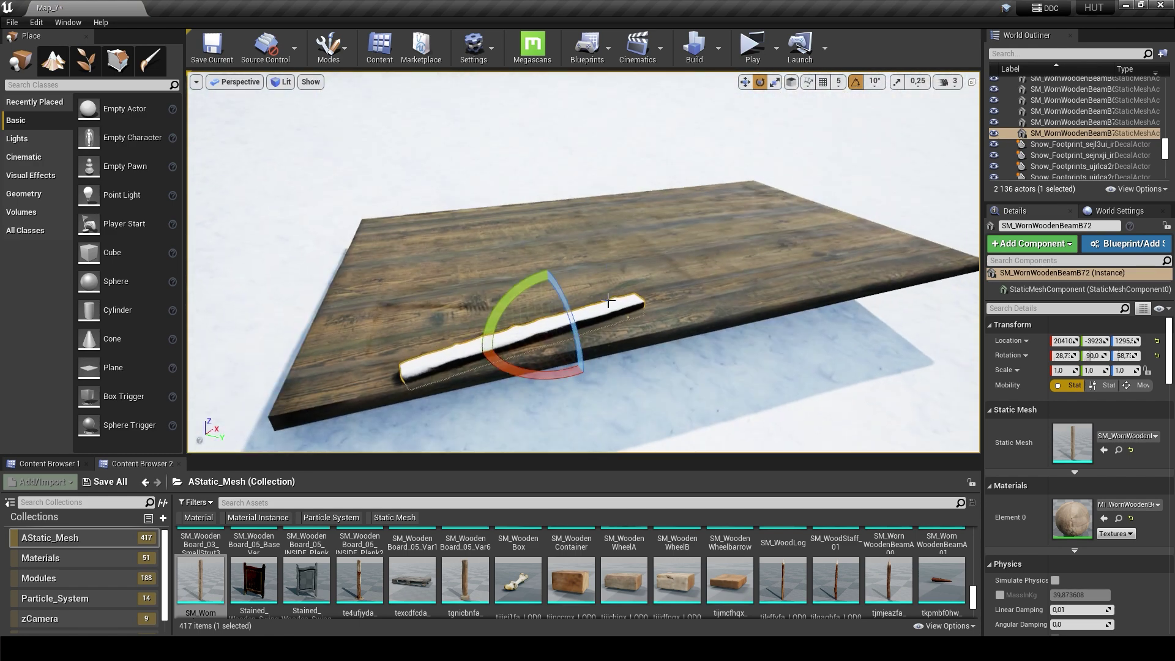
Step: Move the worn beam into line with the slab's front edge
key(w)
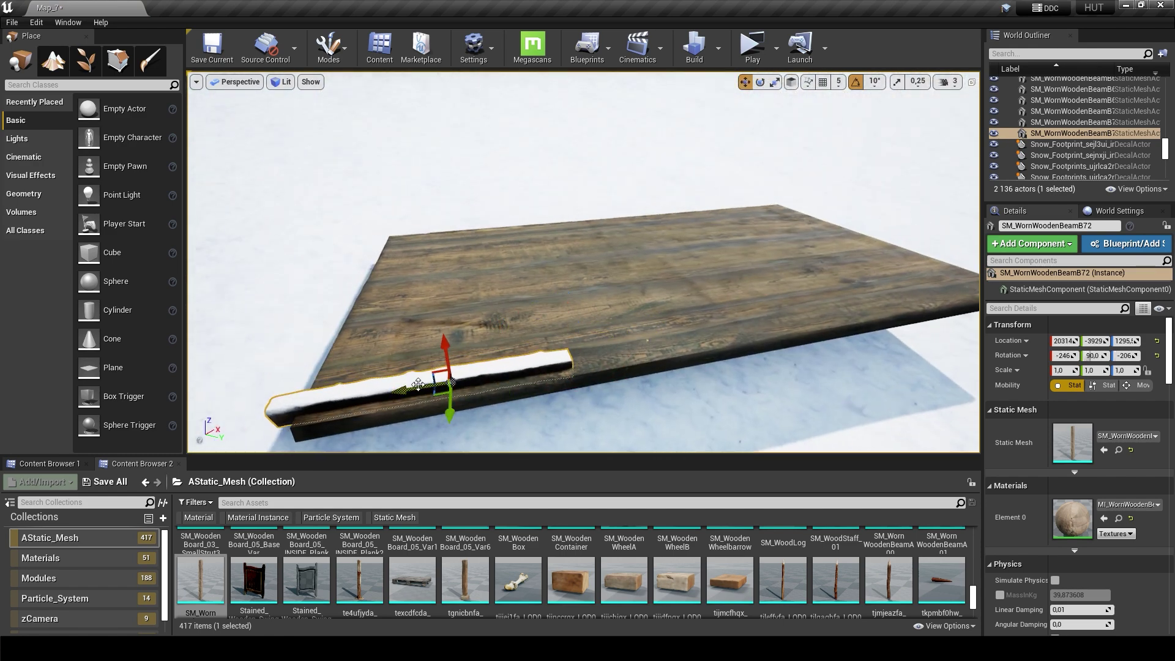
key(w)
right_drag(563, 355, 563, 355)
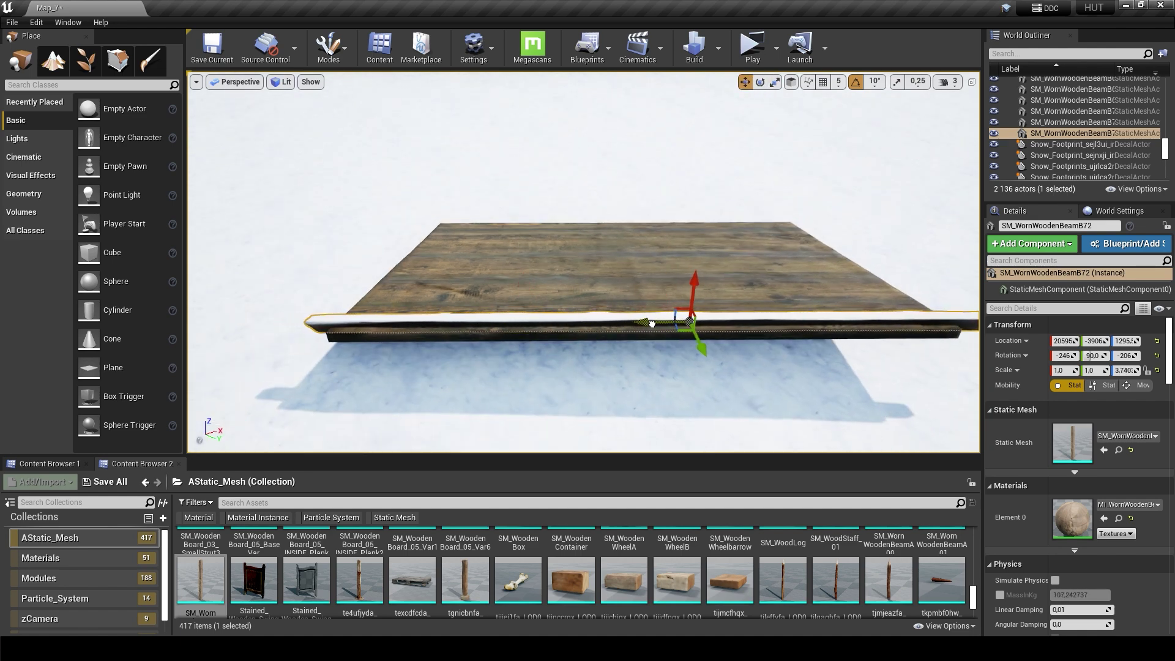
right_drag(652, 324, 637, 288)
drag(633, 288, 633, 277)
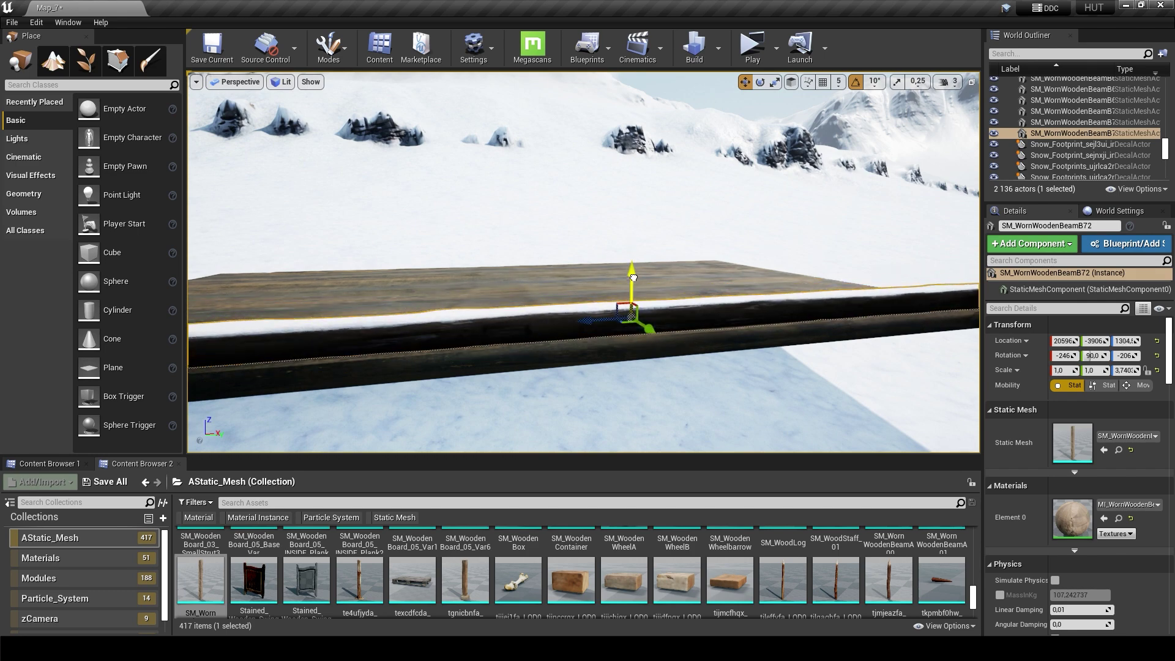
mouse_move(634, 277)
right_down()
mouse_move(614, 367)
mouse_move(545, 329)
right_up()
Step: Scale the beam to about 1.169, 1.0, 3.746 and raise it slightly
key(r)
drag(577, 286, 582, 285)
right_drag(582, 285, 564, 308)
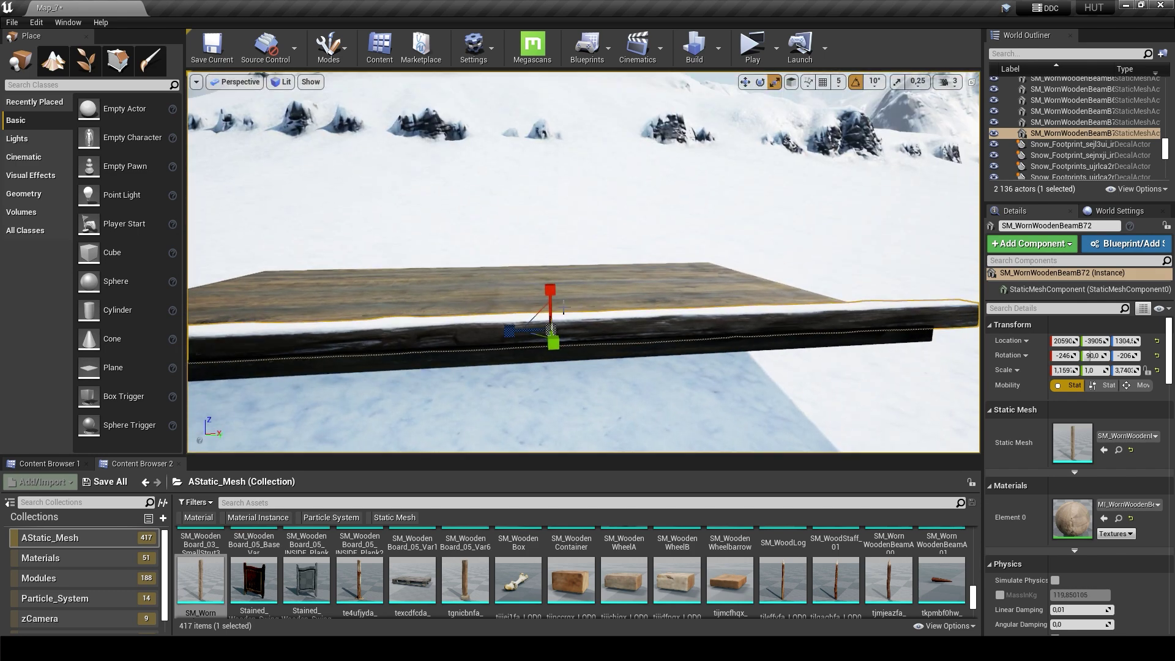
key(w)
drag(551, 287, 551, 279)
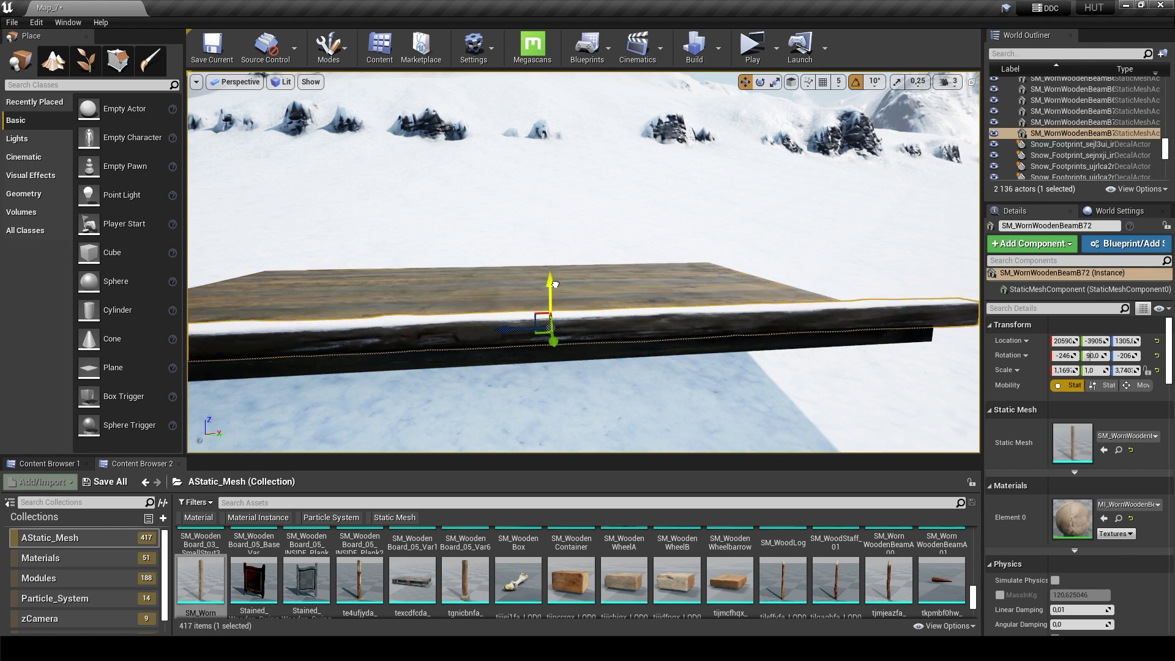
right_drag(551, 278, 588, 306)
mouse_move(584, 263)
right_down()
mouse_move(551, 294)
mouse_move(521, 270)
right_up()
scroll(660, 302, up, 3)
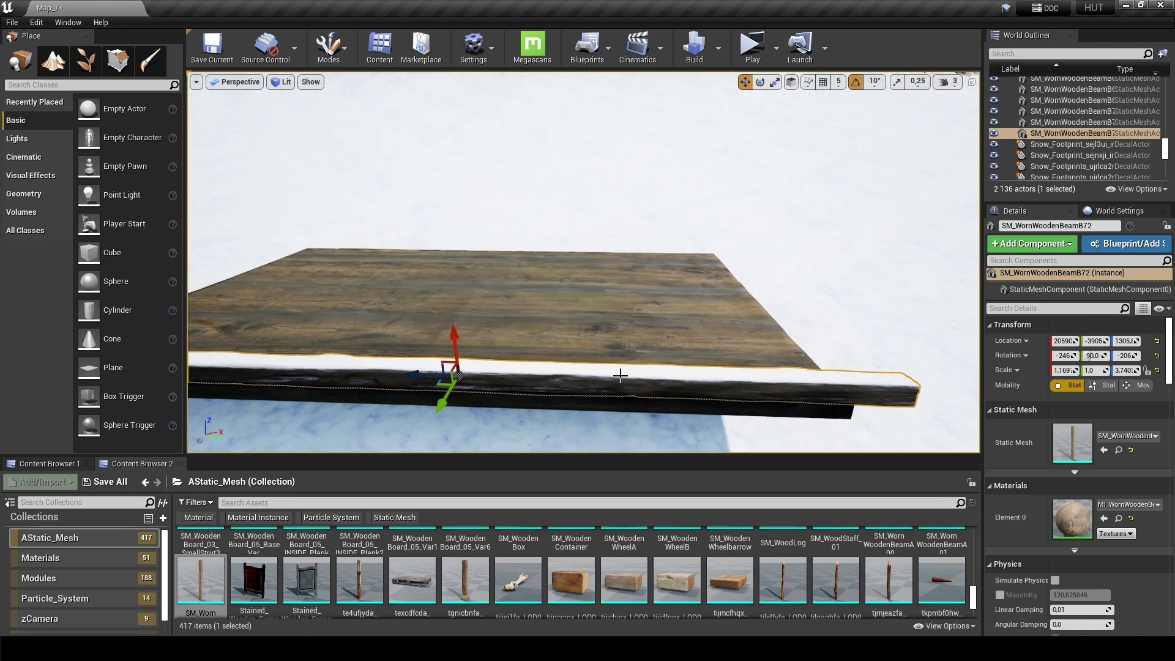
scroll(767, 612, up, 2)
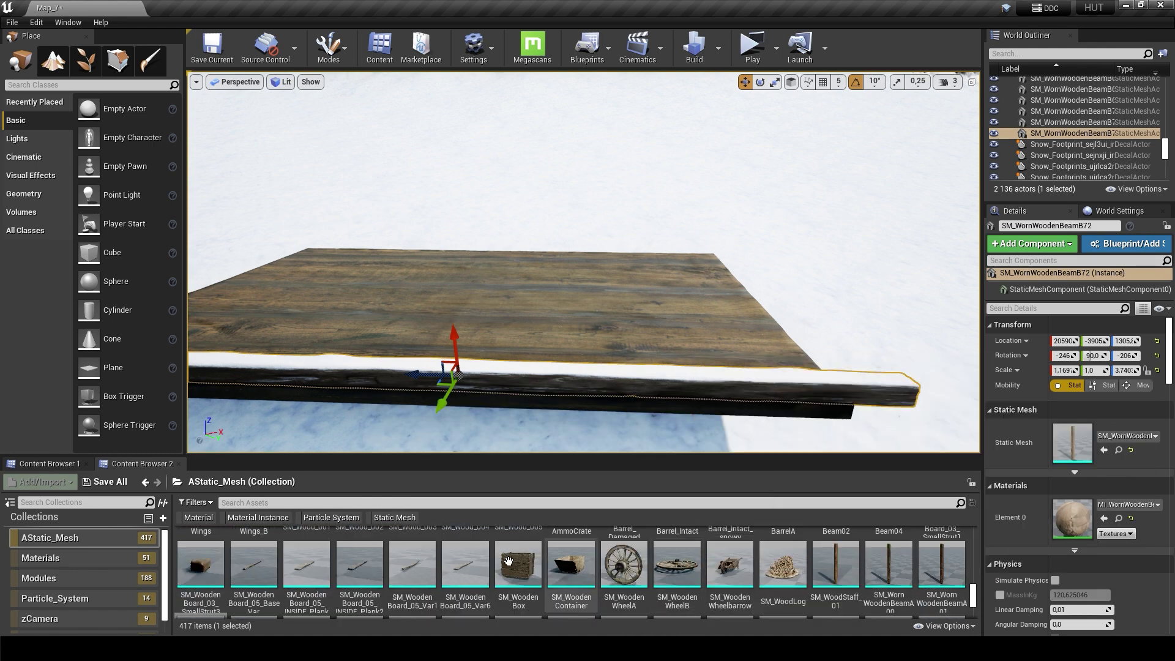
Step: Place a plank board on the slab edge, then delete it as misplaced
drag(465, 563, 573, 371)
right_drag(574, 371, 583, 368)
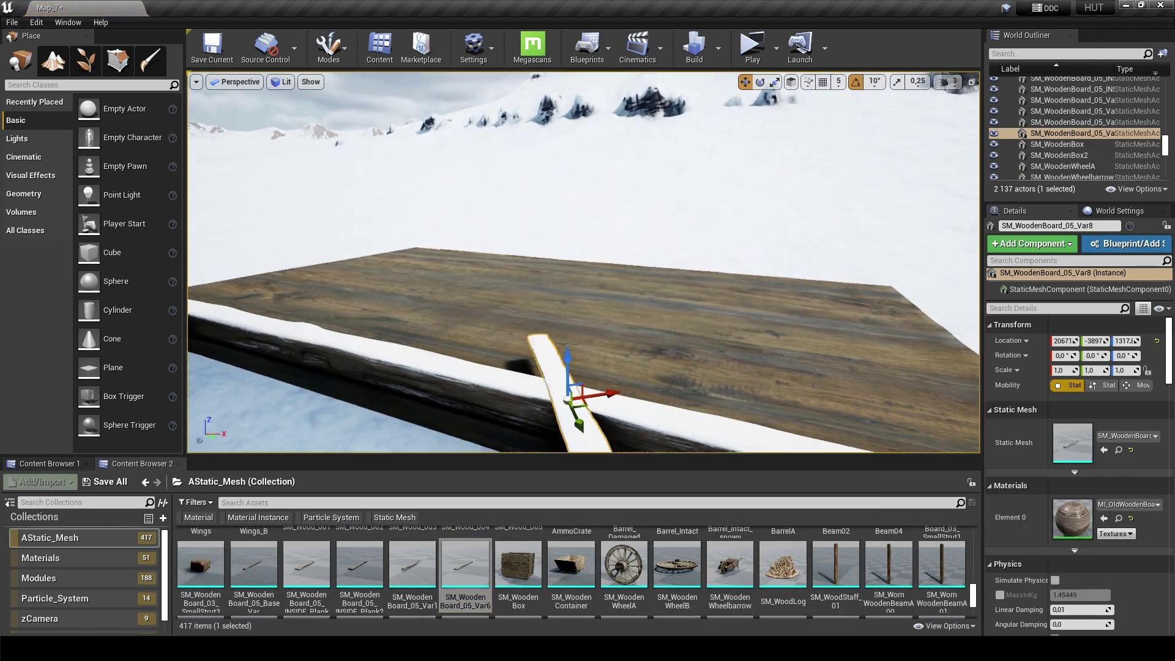
key(Delete)
scroll(465, 569, up, 2)
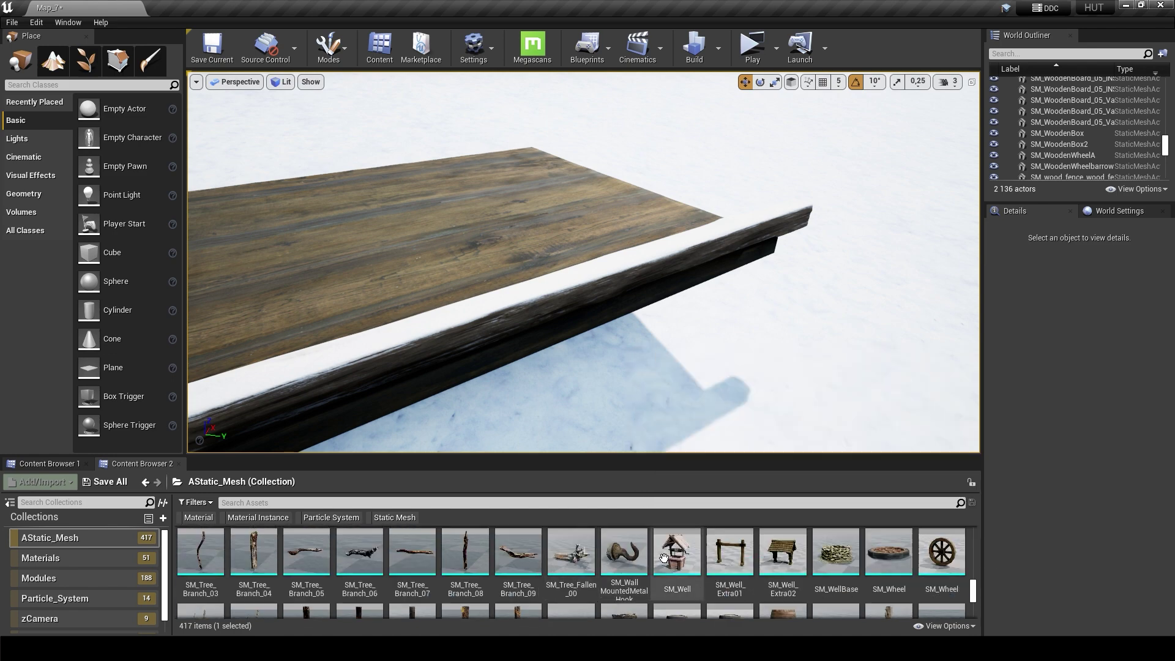
Step: Place SM_WoodenBeam02 at the slab edge and rotate it upright
drag(836, 569, 481, 290)
right_drag(482, 290, 502, 294)
key(e)
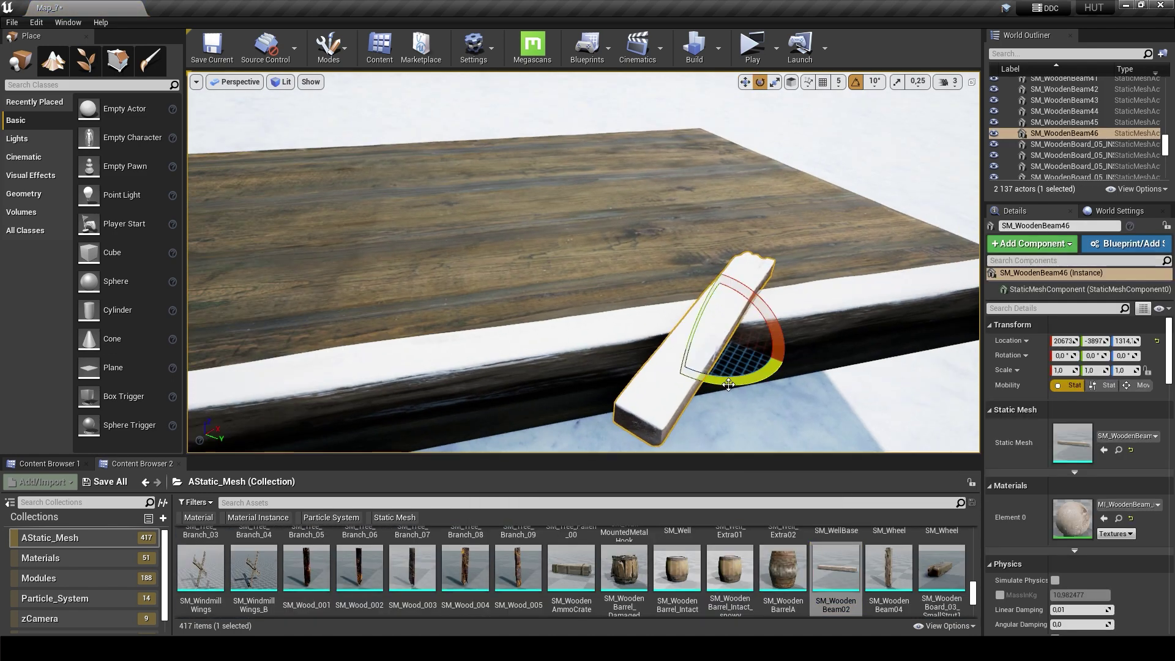
drag(771, 343, 673, 288)
right_drag(574, 286, 574, 286)
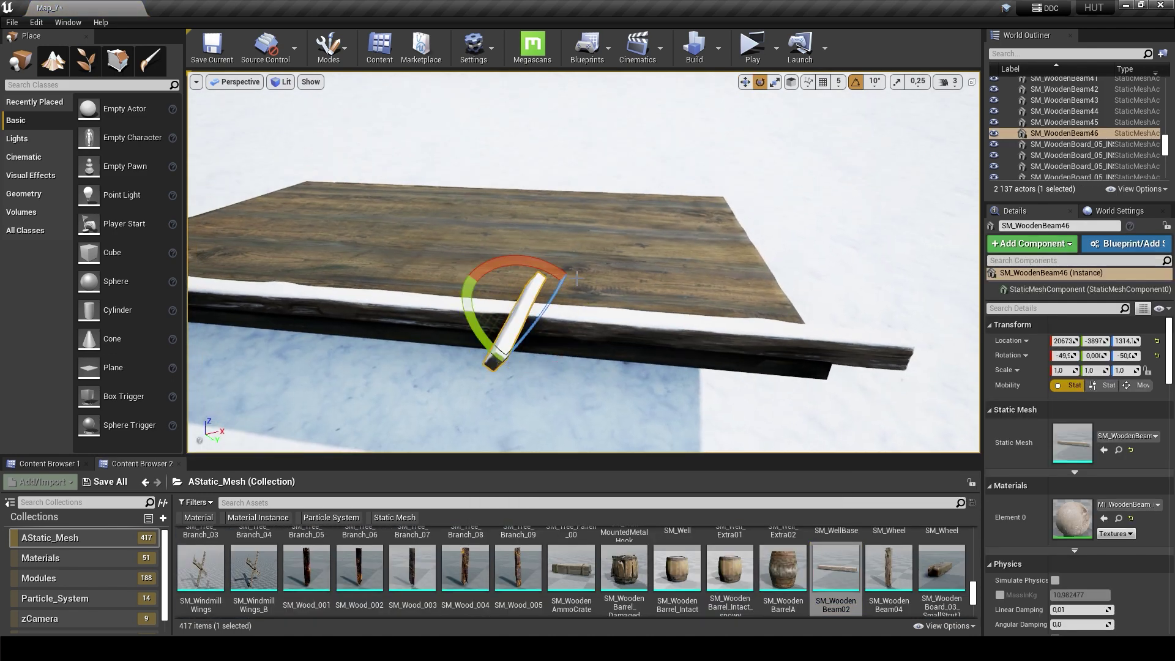
drag(523, 248, 525, 245)
right_drag(565, 284, 565, 284)
Step: Lift the post slightly and shorten it
key(w)
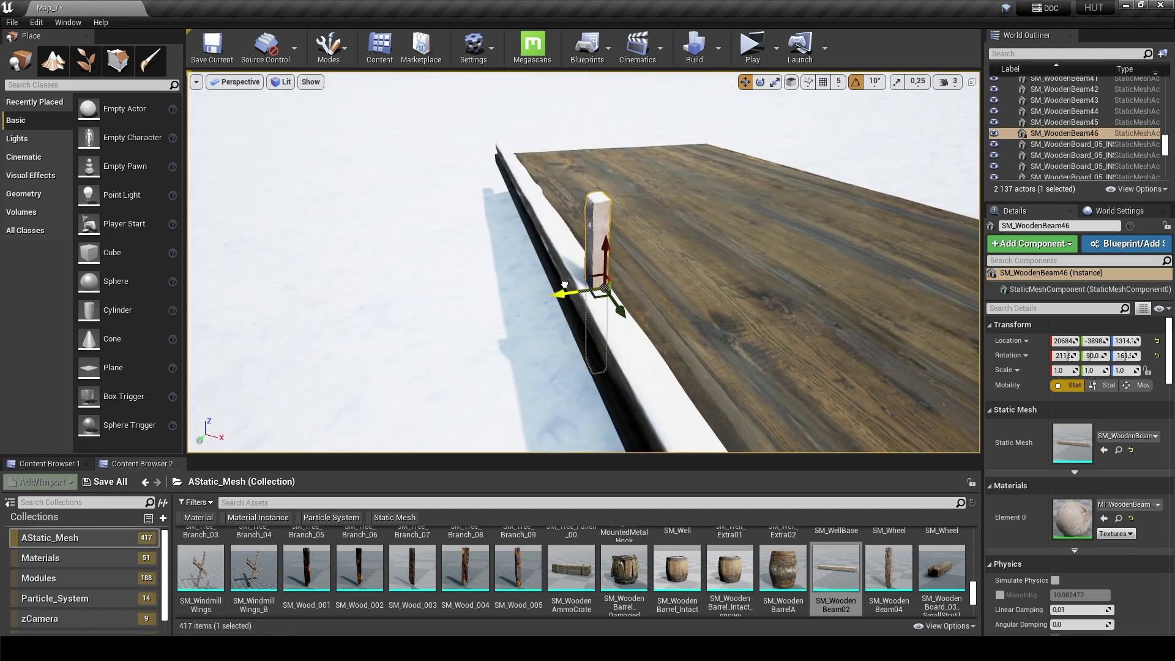
drag(609, 204, 609, 197)
right_drag(621, 193, 620, 193)
right_drag(536, 280, 536, 279)
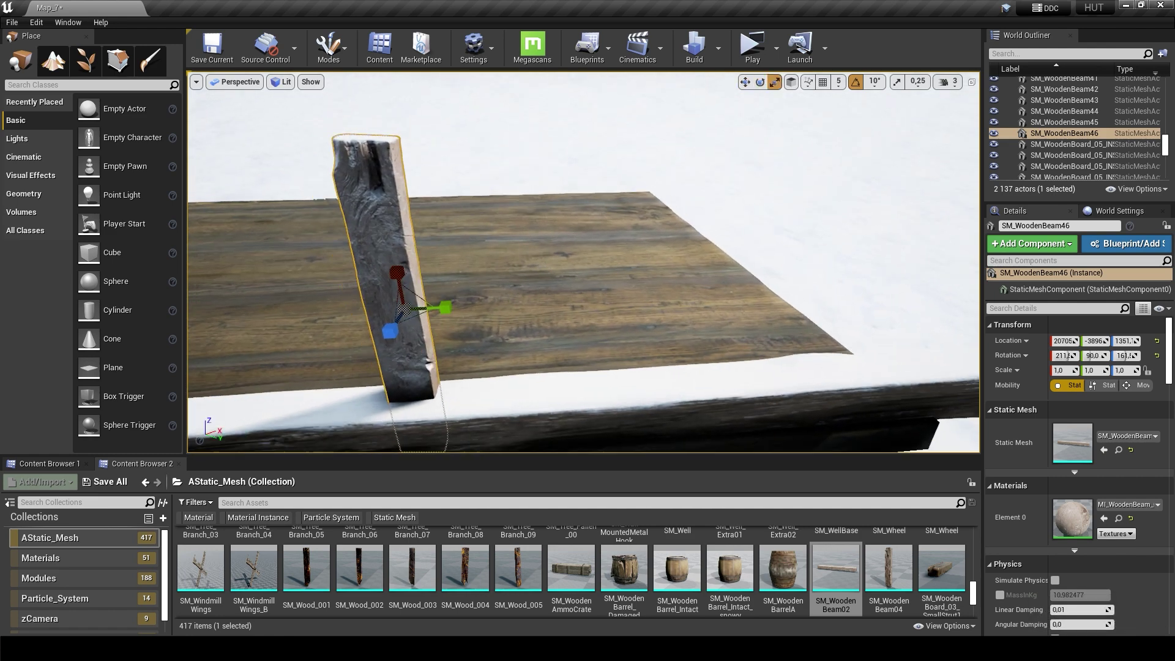
key(r)
drag(560, 312, 561, 316)
right_drag(550, 293, 551, 294)
Step: Widen the post to about 1.0, 1.3, 0.509 and Alt-drag a copy as the second post
key(e)
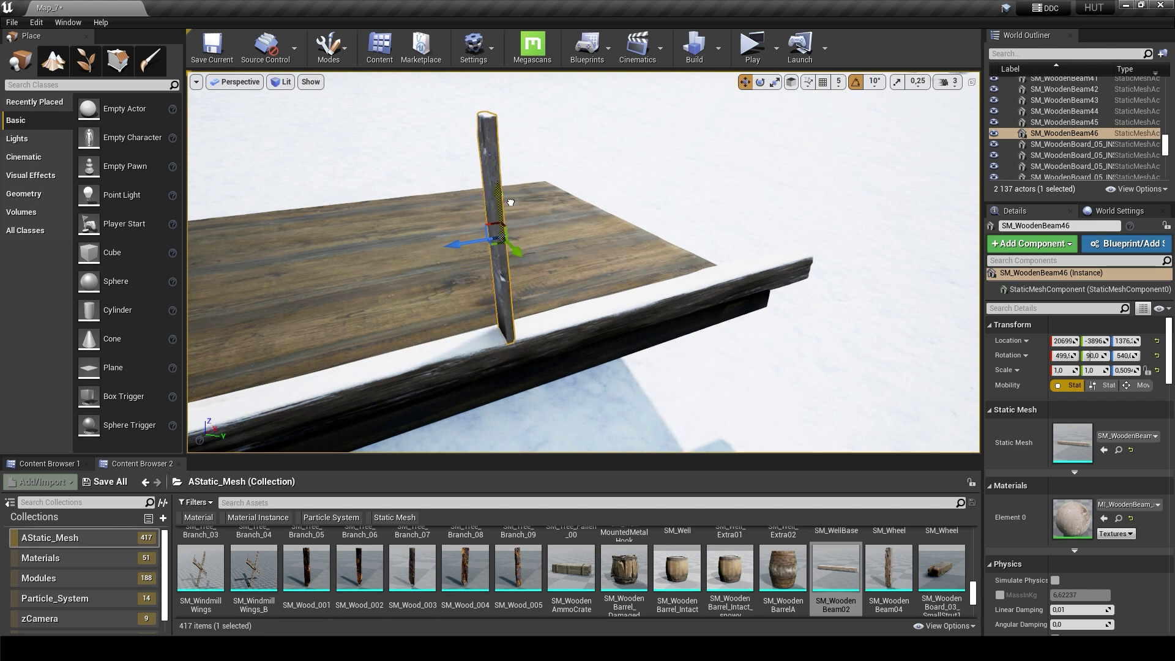
right_drag(511, 202, 511, 202)
key(r)
drag(551, 244, 554, 243)
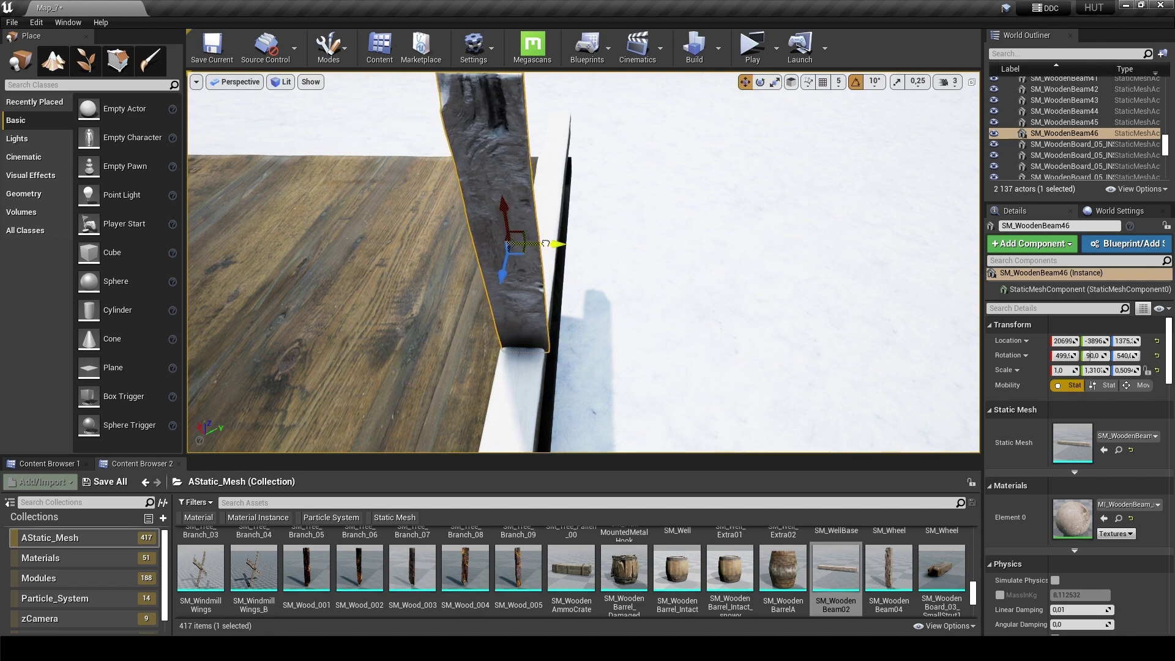
right_drag(544, 242, 544, 242)
alt+drag(484, 257, 572, 257)
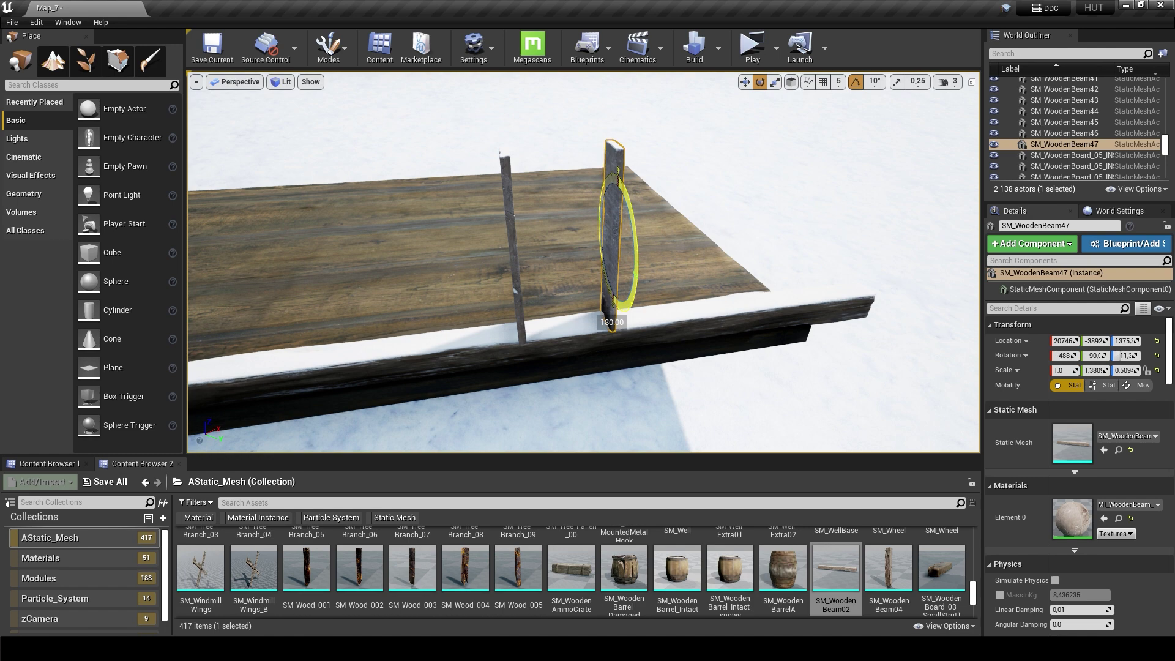
Step: Rotate the right post into place and fit the top crossbeam across both posts
mouse_move(612, 306)
right_down()
mouse_move(612, 276)
mouse_move(562, 295)
right_up()
key(w)
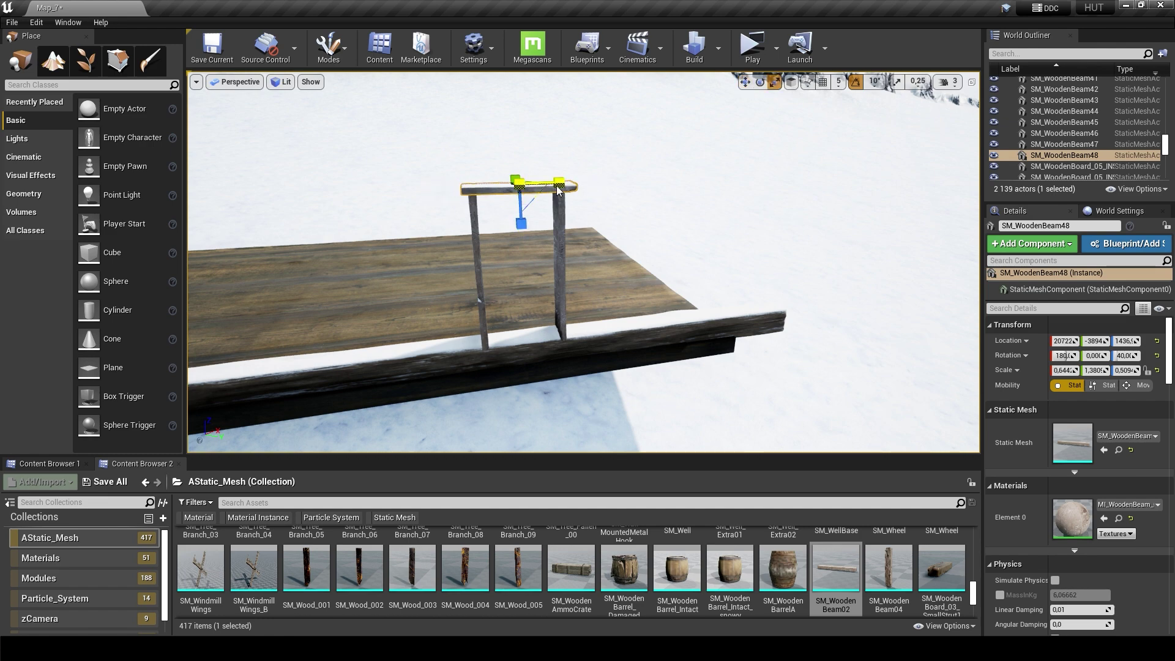
key(w)
right_drag(558, 191, 559, 190)
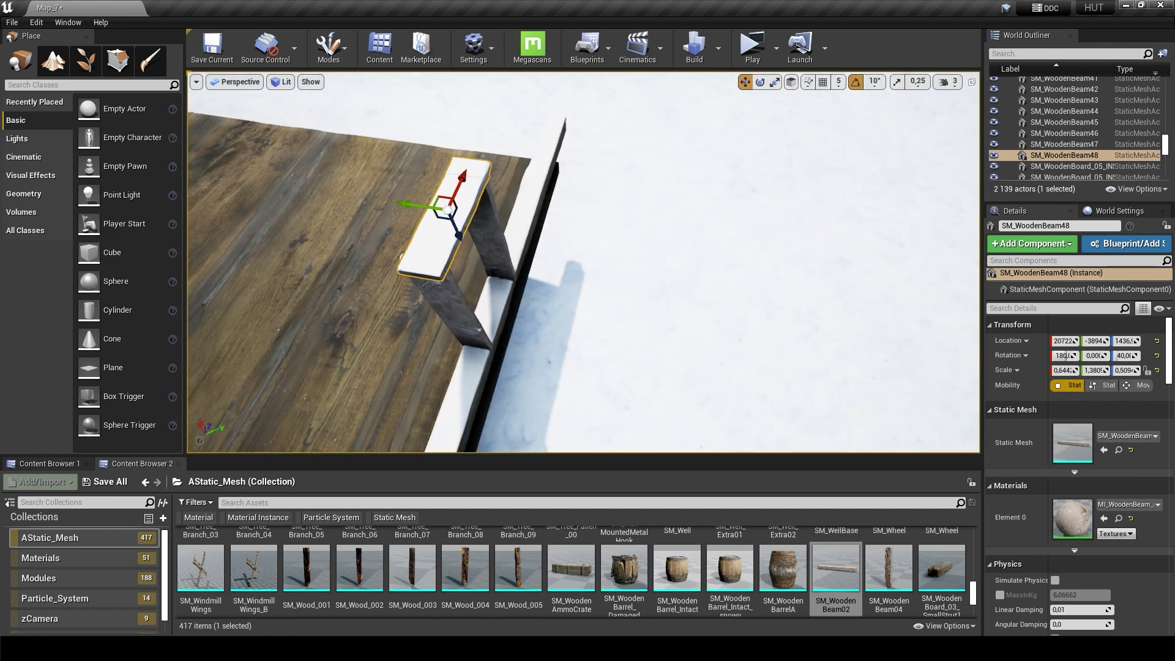
right_drag(582, 263, 611, 428)
Step: Alt-drag a copy of the top beam down, tilt it, and seat it on the log as a sill
alt+drag(590, 172, 611, 427)
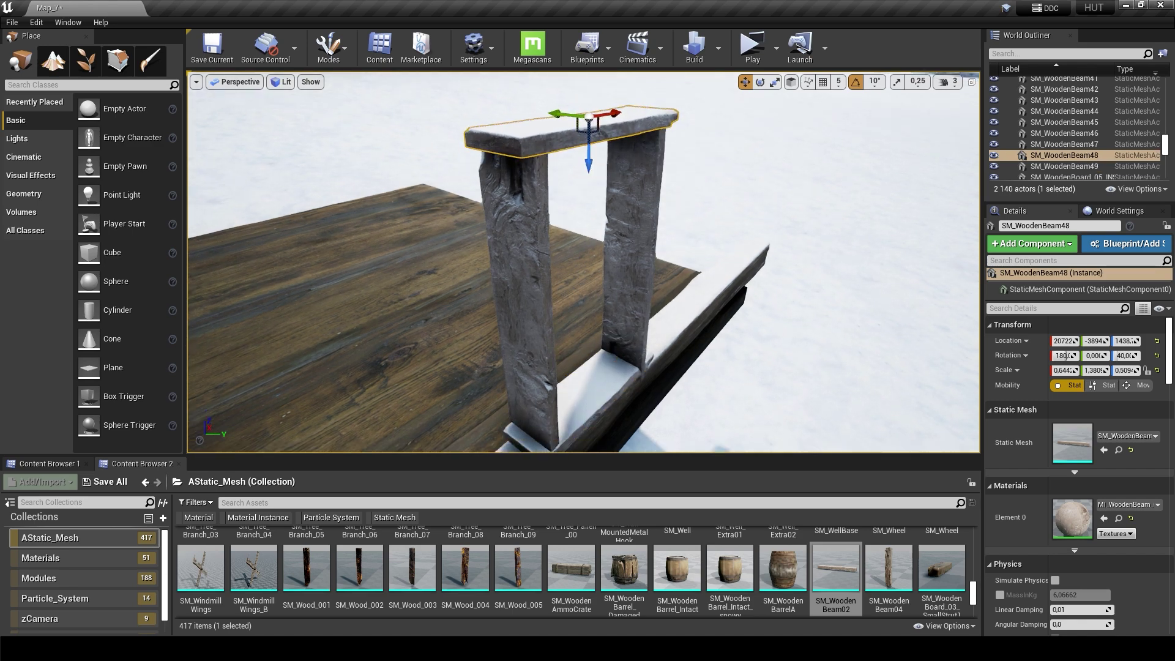
right_drag(588, 172, 588, 172)
click(460, 354)
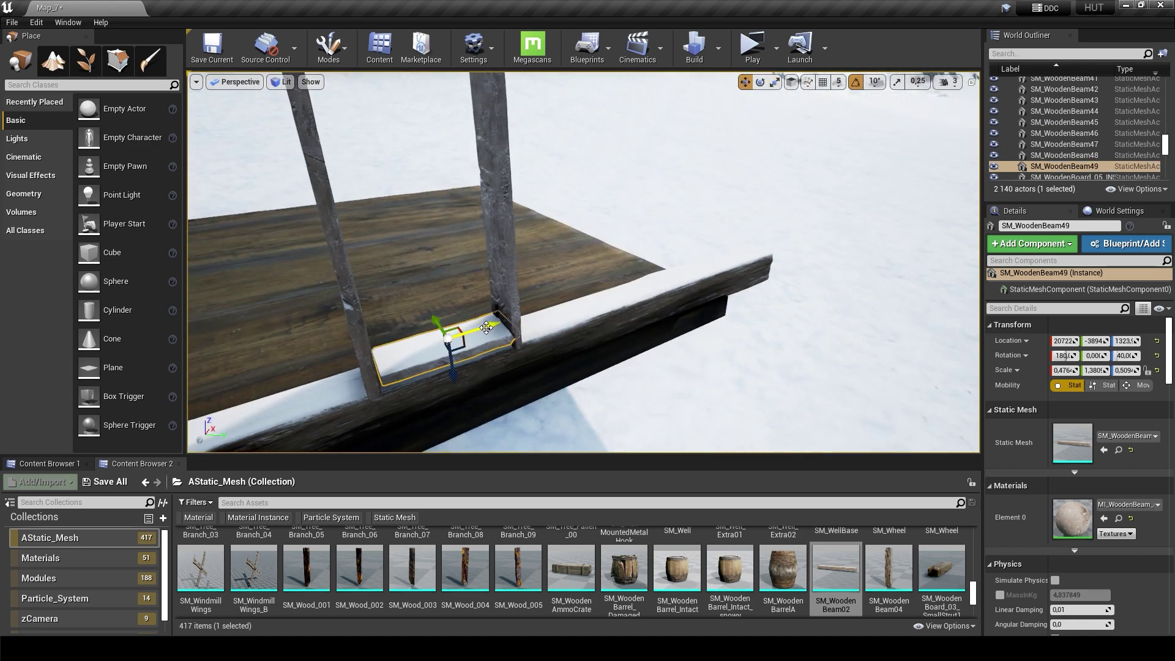
right_drag(804, 135, 803, 135)
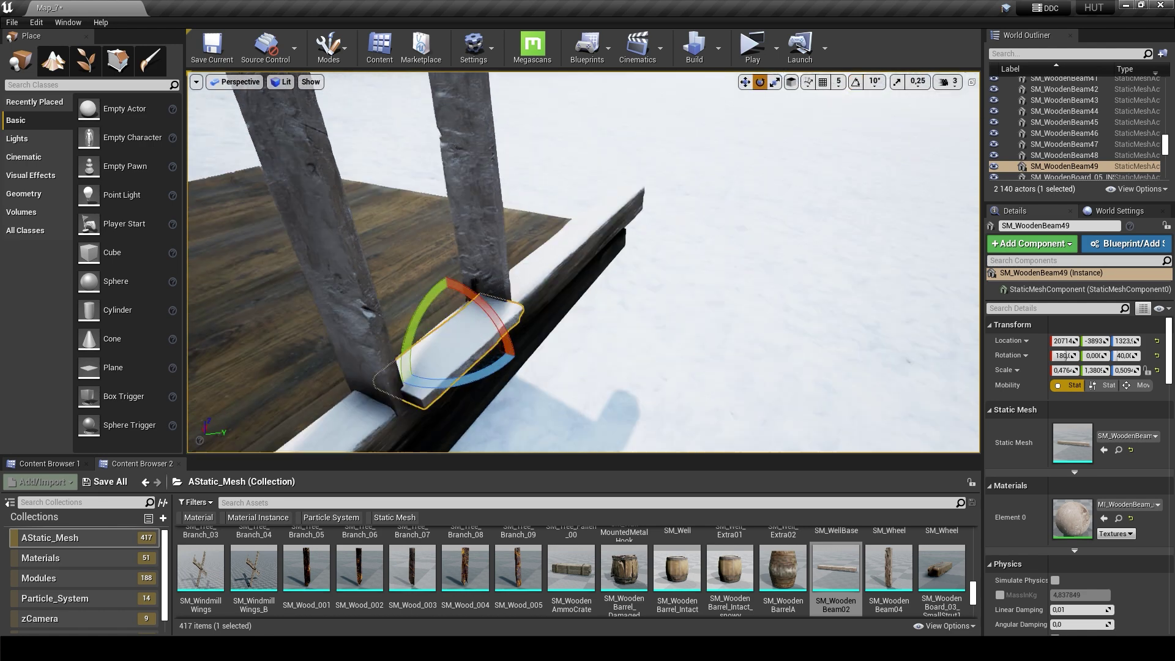
drag(526, 358, 534, 361)
right_drag(533, 311, 533, 311)
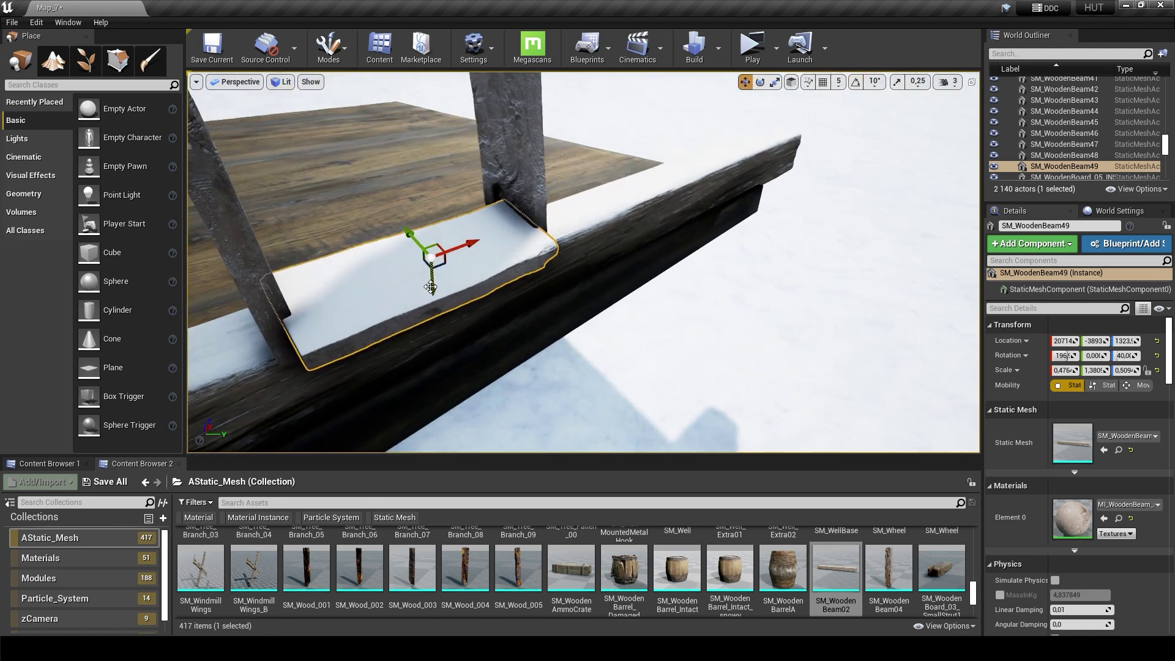
drag(429, 257, 417, 265)
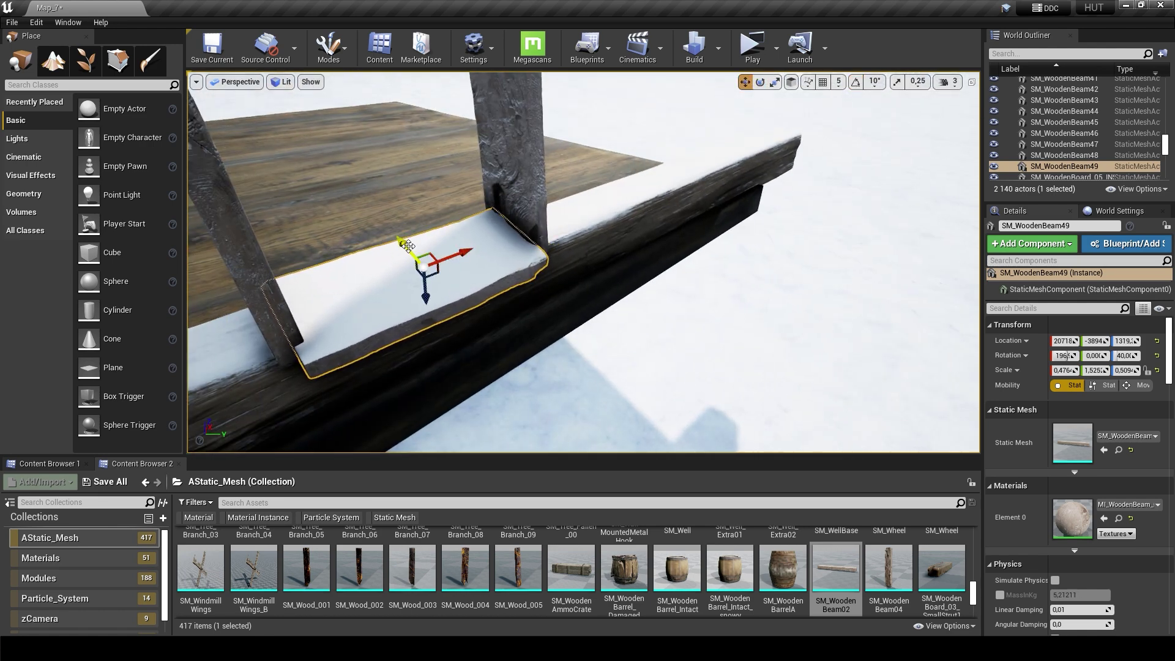
right_drag(423, 301, 423, 300)
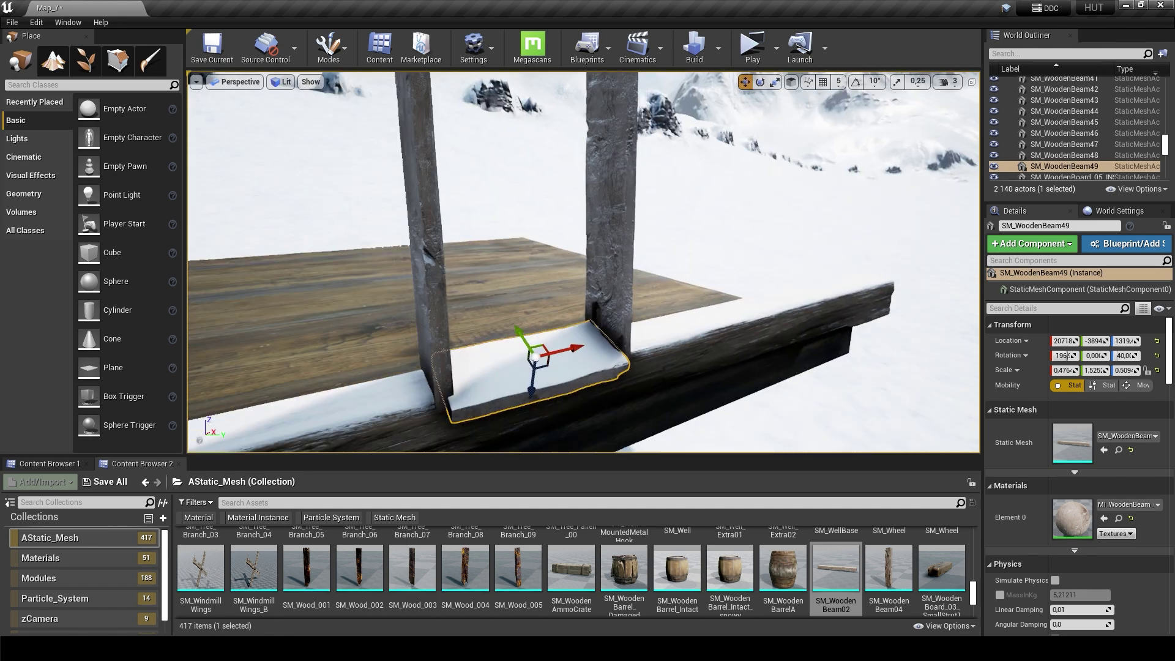
key(Escape)
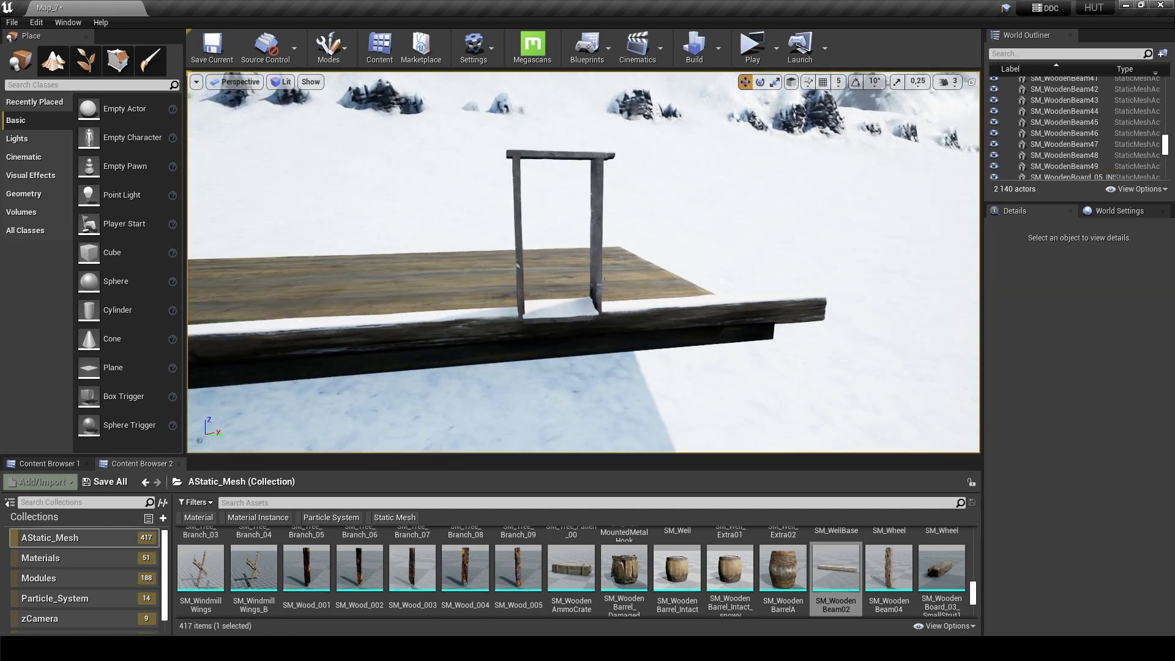
right_drag(582, 264, 624, 250)
Step: Make a much thinner post and duplicate it to the left
click(622, 288)
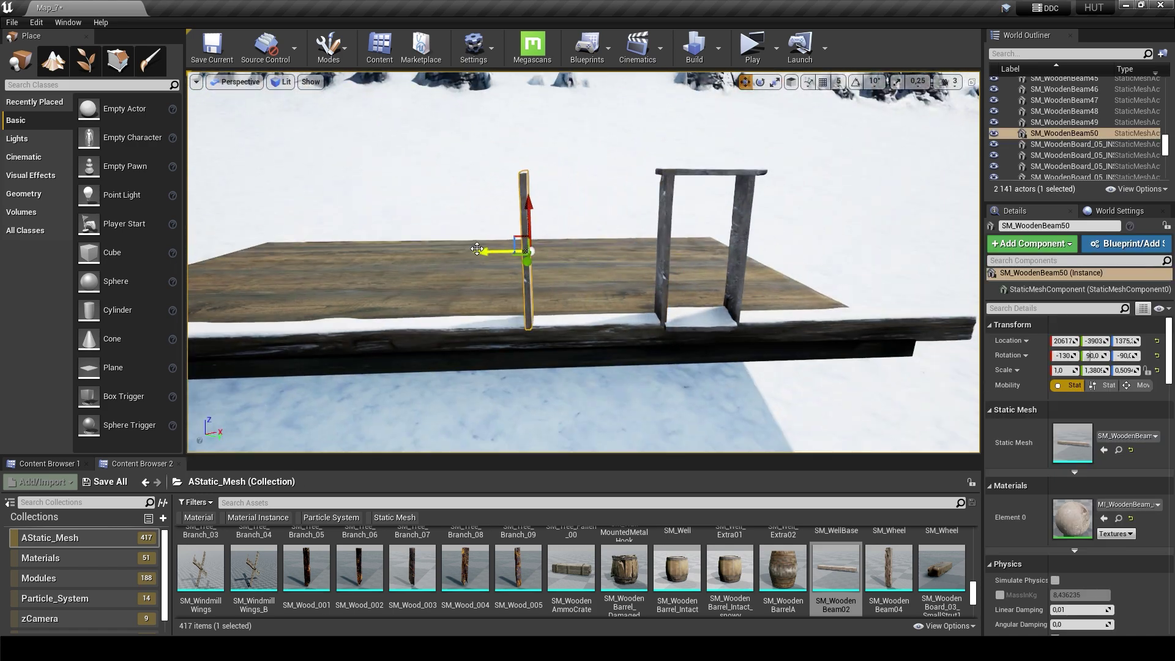
drag(527, 214, 520, 221)
right_drag(528, 205, 528, 205)
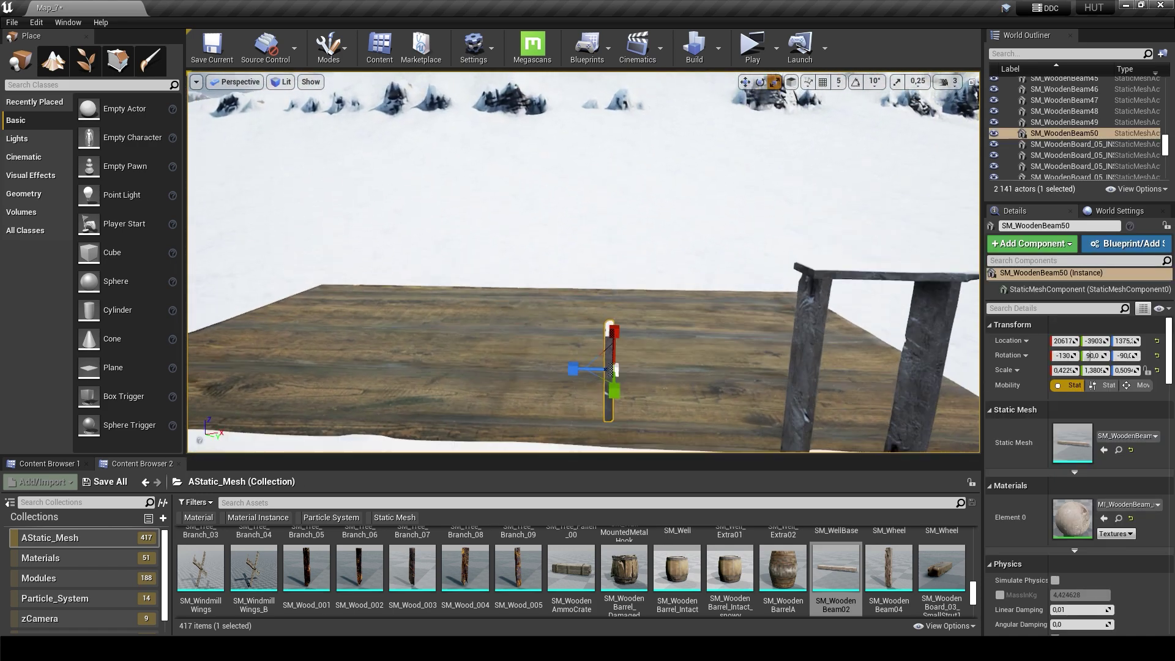
click(678, 220)
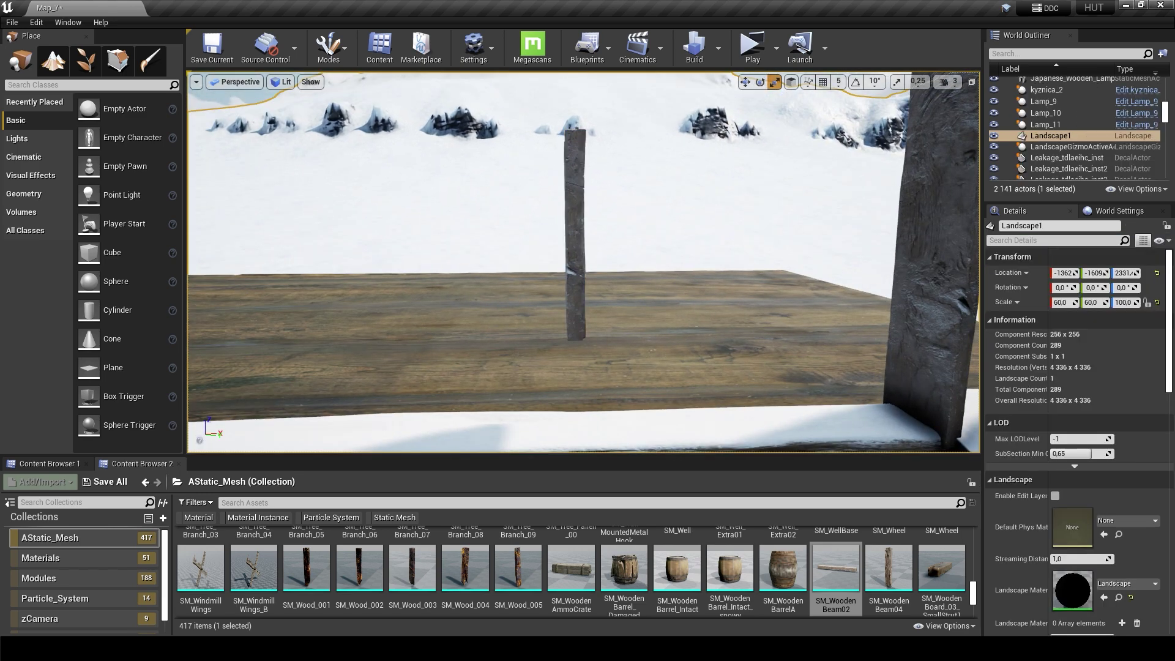
right_drag(678, 221, 678, 220)
key(ctrl+z)
key(w)
alt+drag(630, 233, 590, 234)
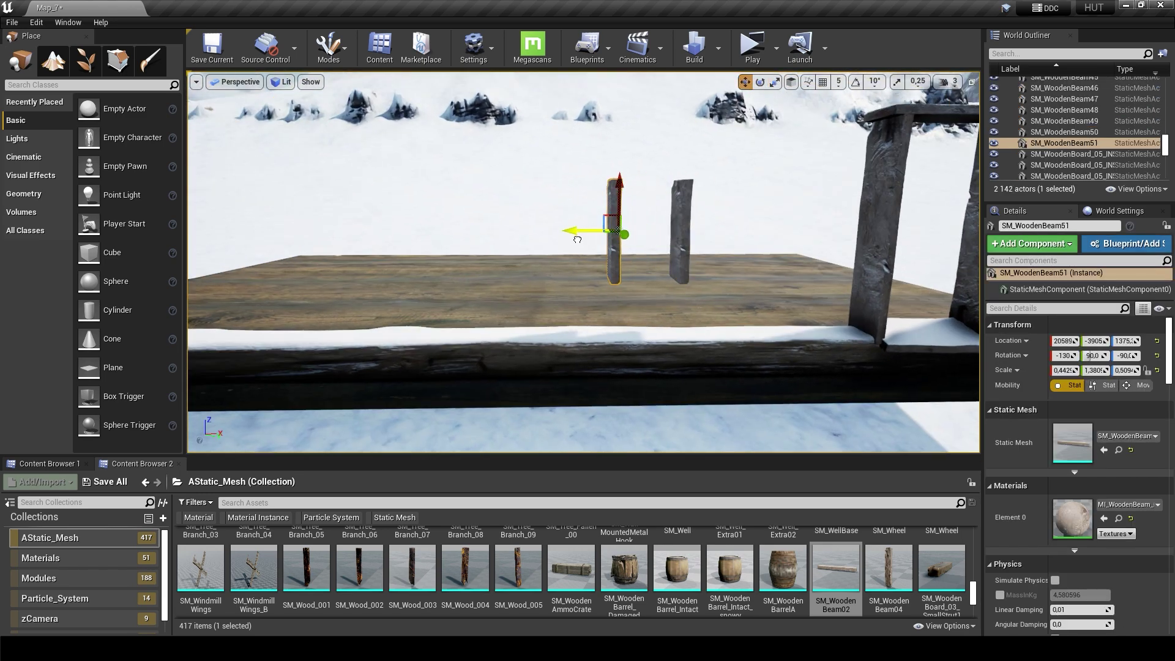
right_drag(653, 242, 574, 308)
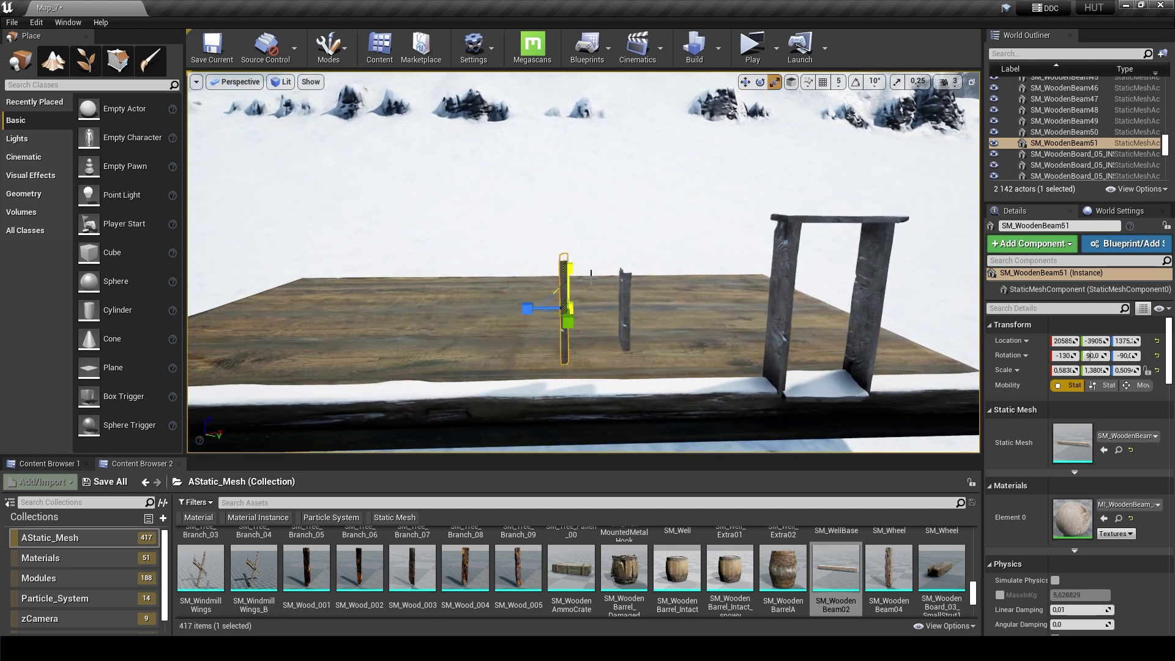
Step: Turn a thin beam horizontal as the top beam and Alt-drag a copy down as the sill
key(Delete)
click(565, 300)
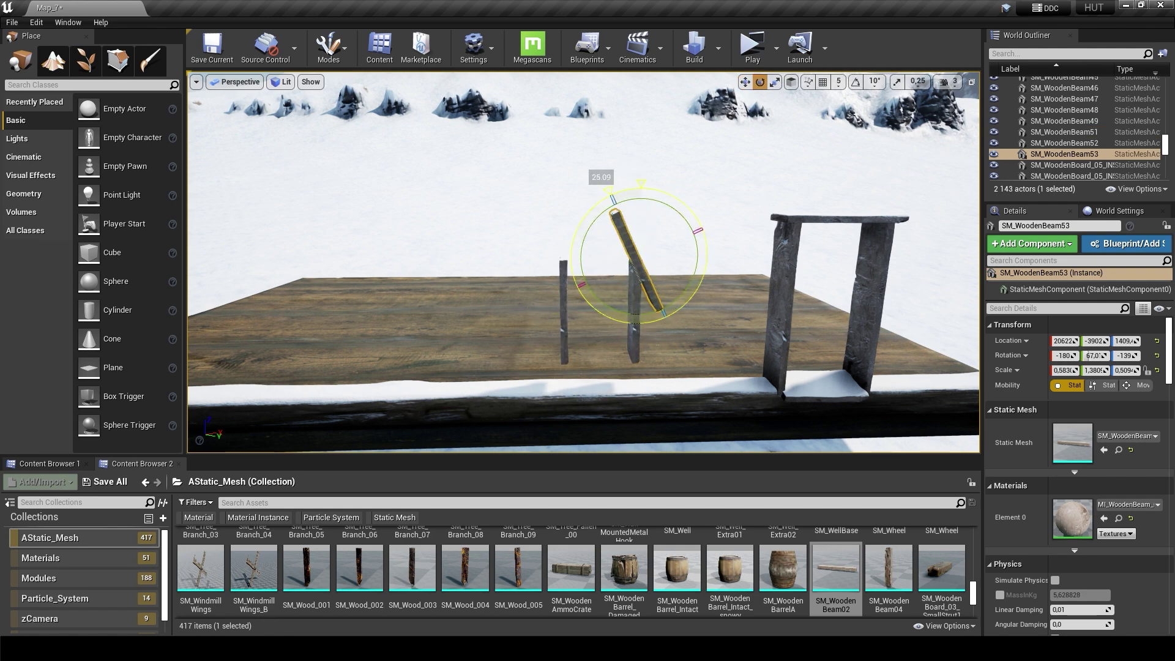
drag(610, 202, 649, 233)
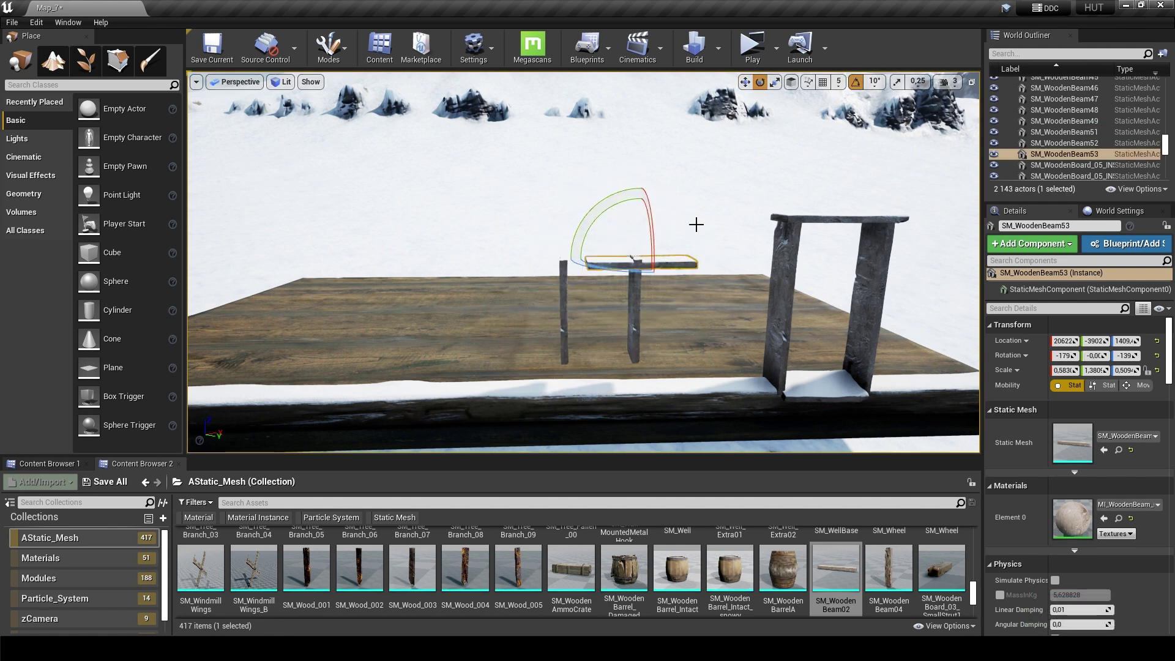
right_drag(555, 260, 613, 264)
alt+drag(618, 287, 636, 371)
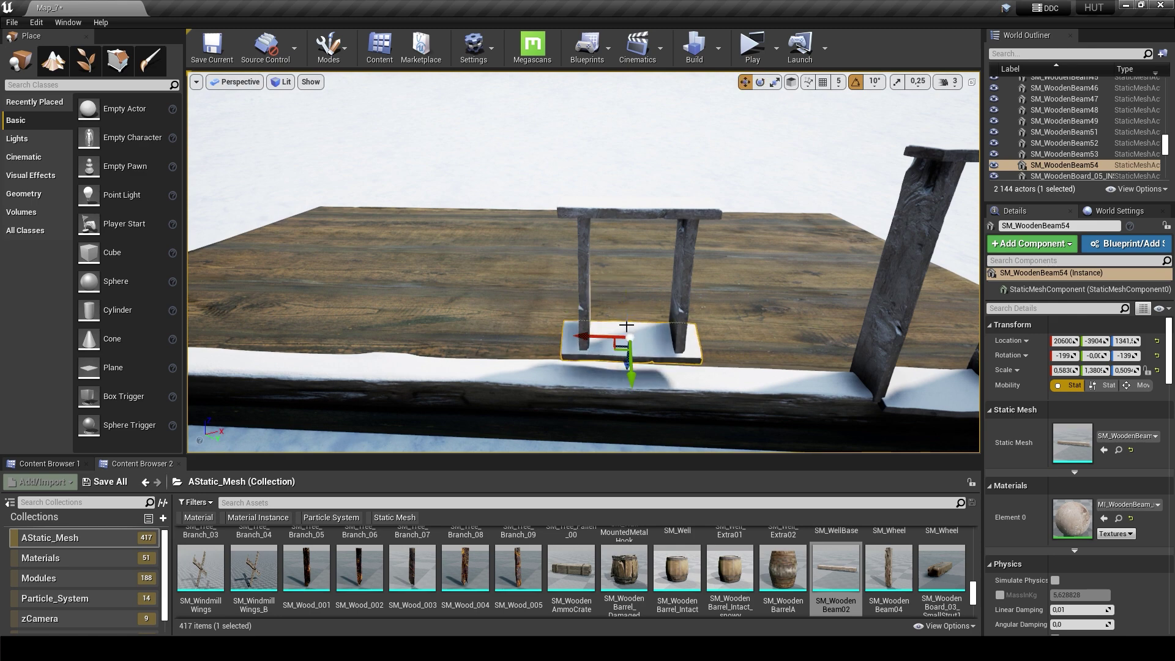
right_drag(626, 326, 529, 324)
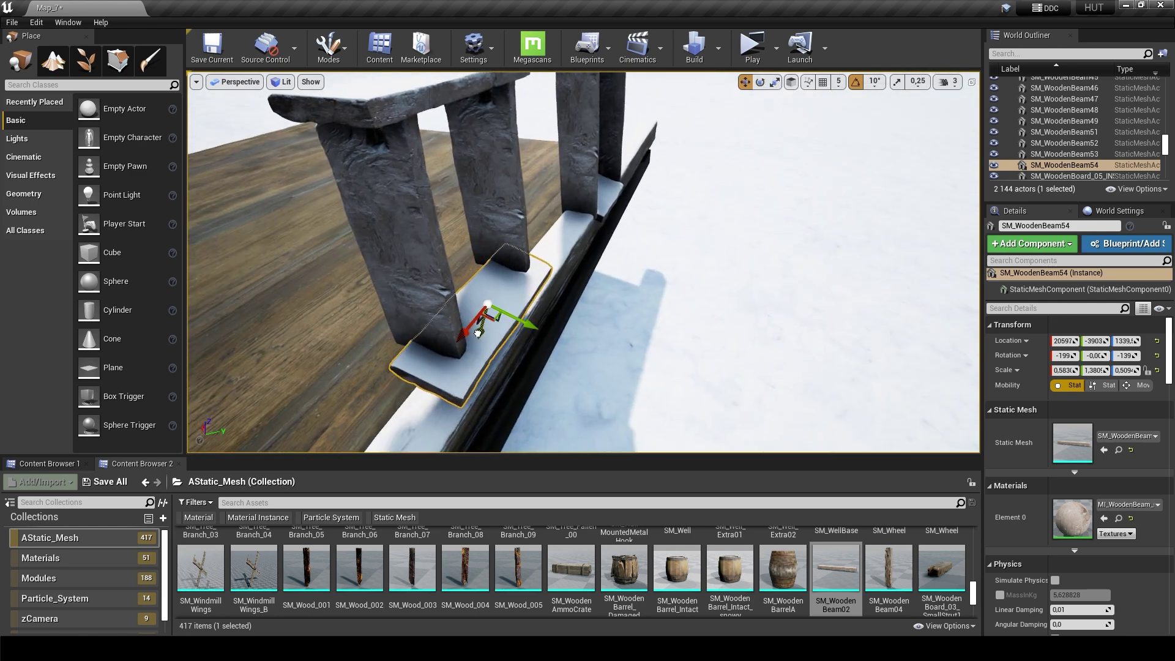
right_drag(507, 312, 507, 313)
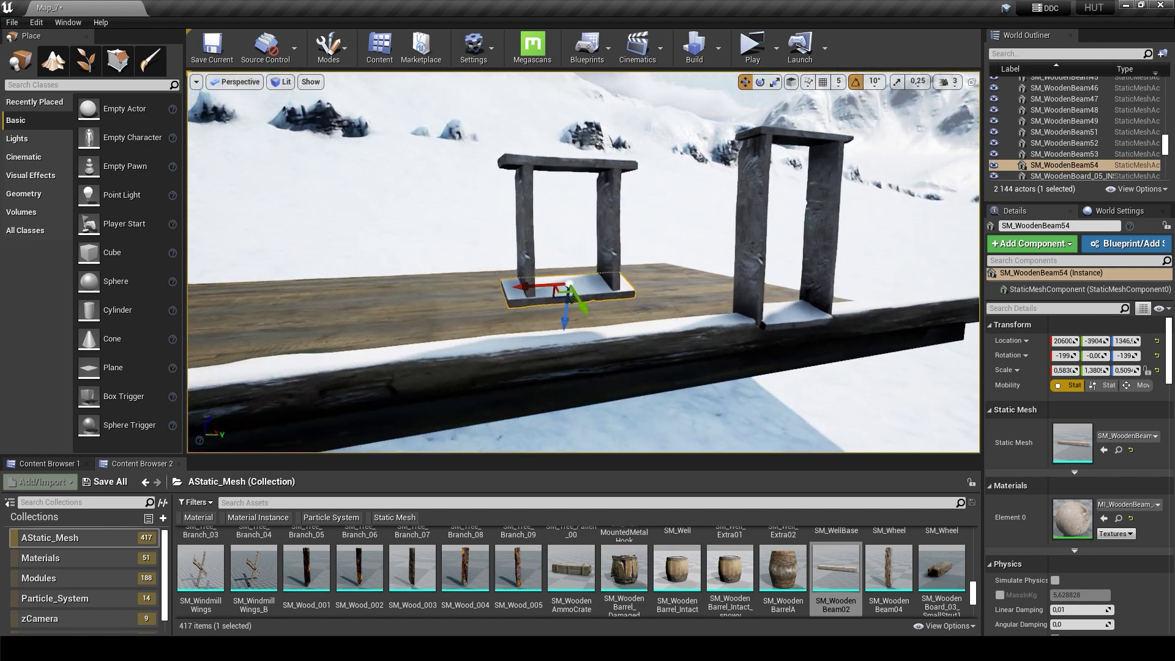
Step: Duplicate the whole small frame and slide the copy along the deck
key(Escape)
right_drag(516, 244, 516, 244)
click(516, 244)
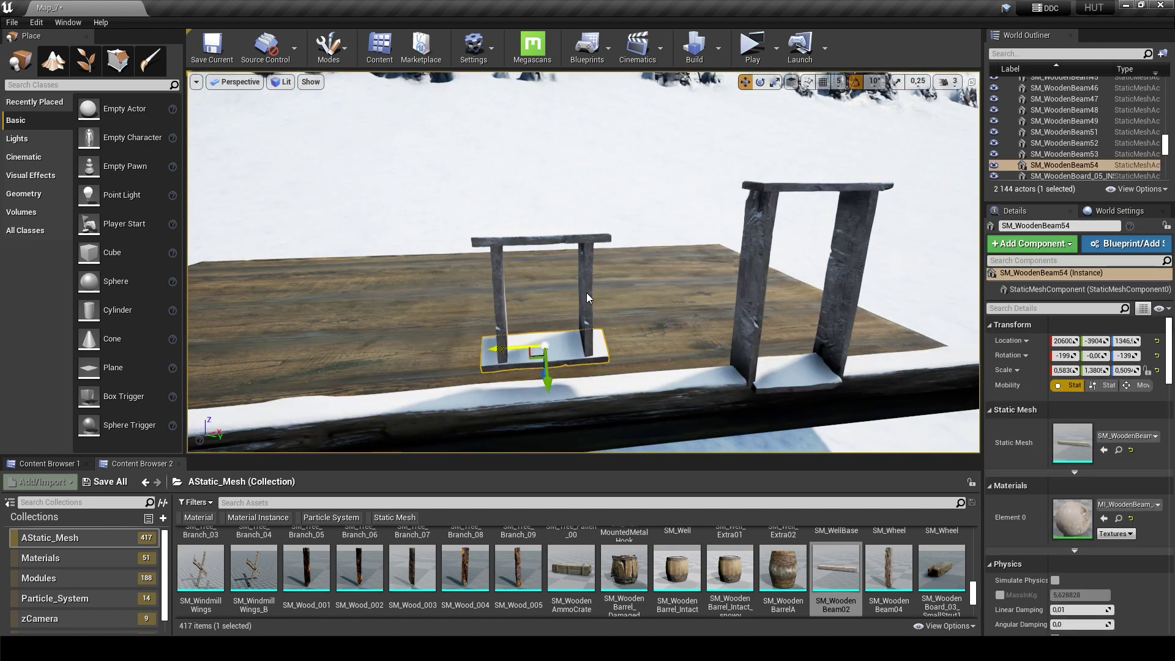
alt+drag(502, 230, 452, 237)
right_drag(451, 236, 693, 325)
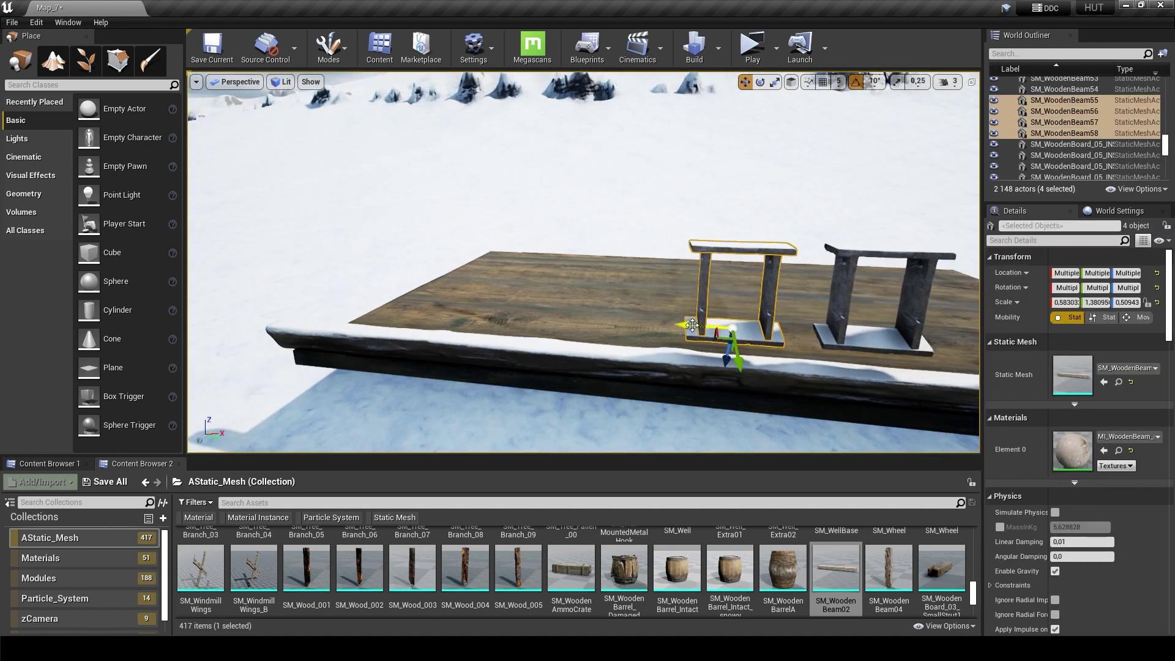
right_drag(558, 320, 559, 320)
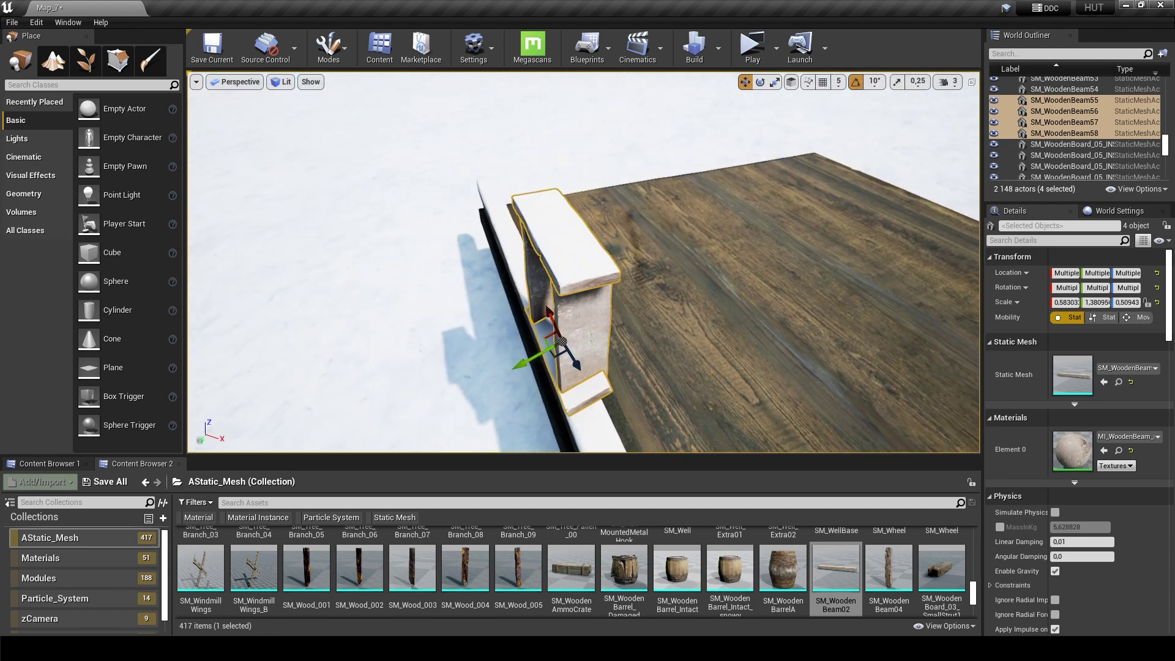
click(509, 260)
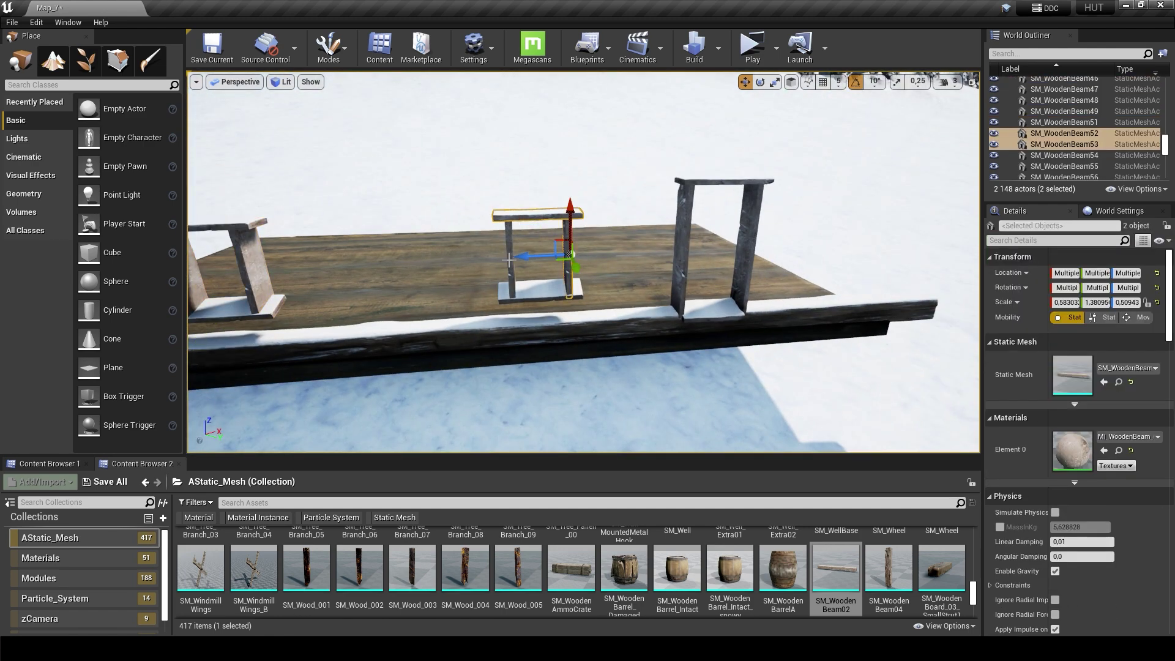
right_drag(513, 290, 473, 327)
key(Escape)
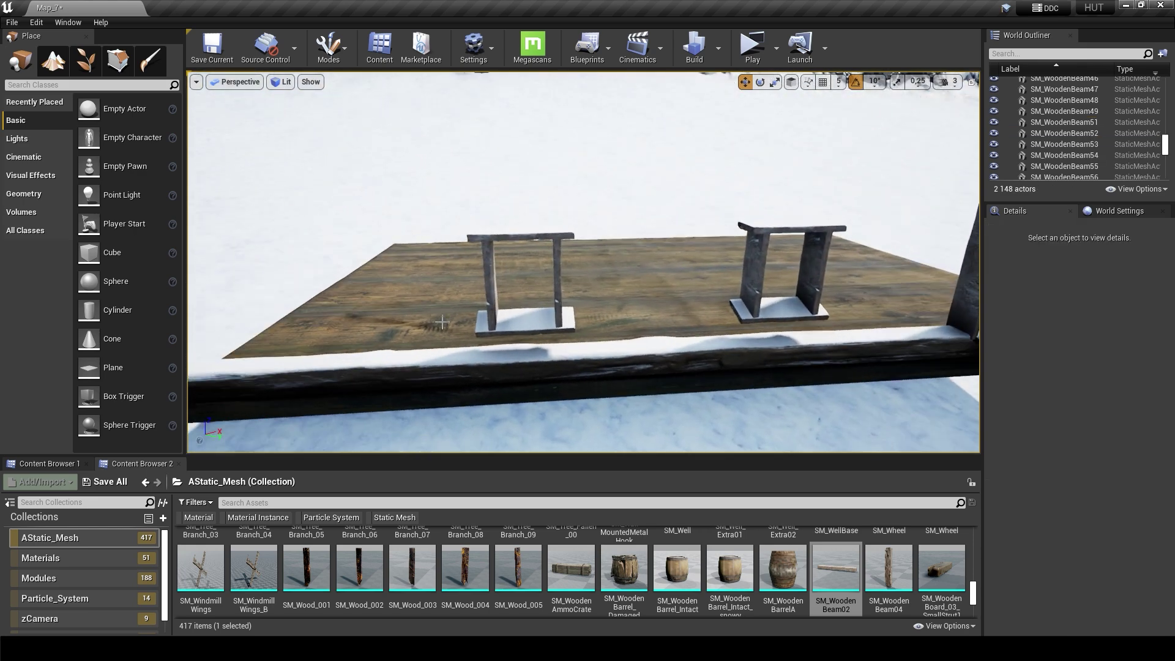
Step: Drop a thick SM_WoodenBeam04 and lay it horizontal along the deck edge
drag(892, 576, 630, 423)
right_drag(536, 321, 537, 320)
key(e)
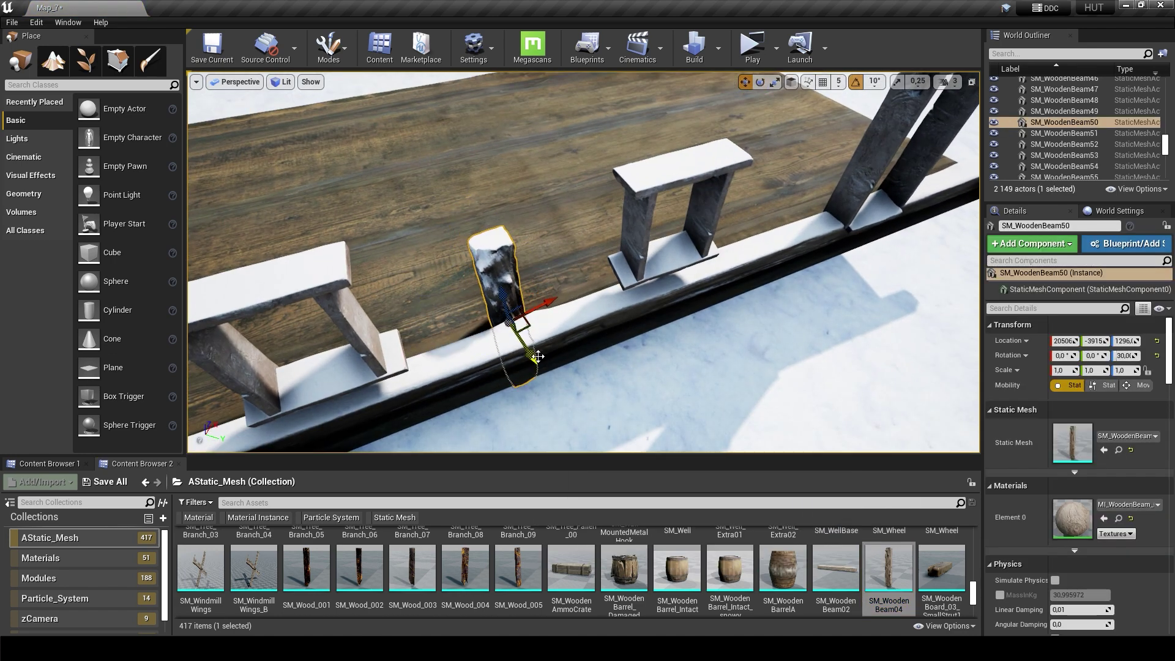
right_drag(541, 399, 541, 399)
key(e)
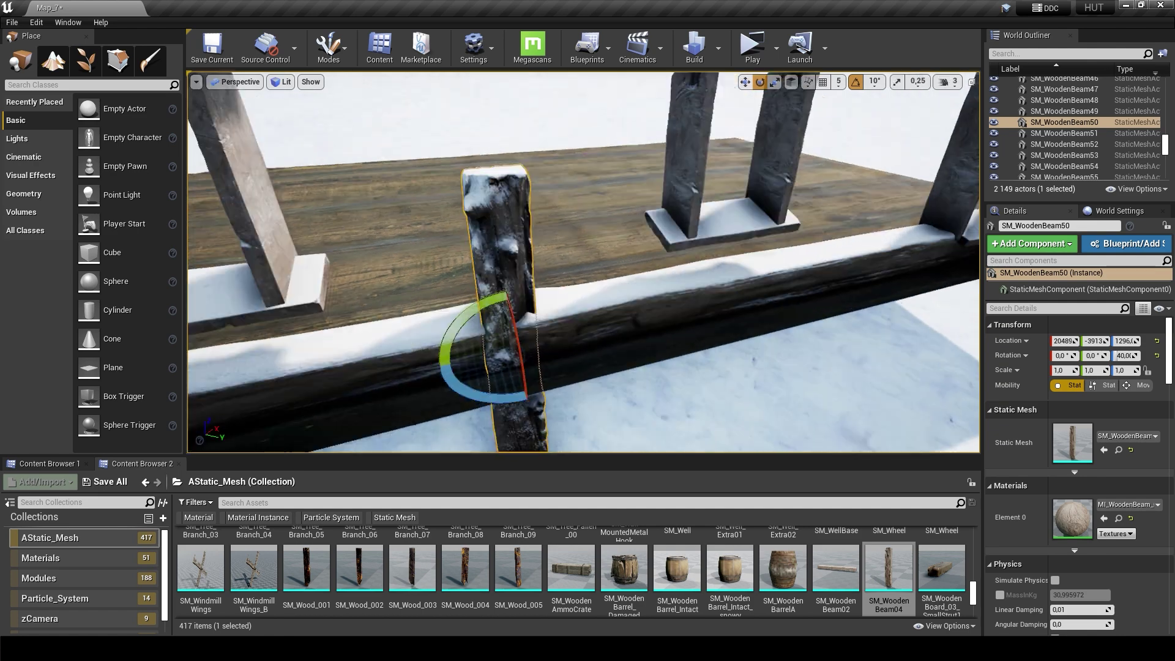
drag(478, 343, 551, 318)
Step: Raise the new log slightly and scale it lengthwise to about 4.118
key(w)
drag(587, 259, 588, 256)
scroll(587, 264, down, 5)
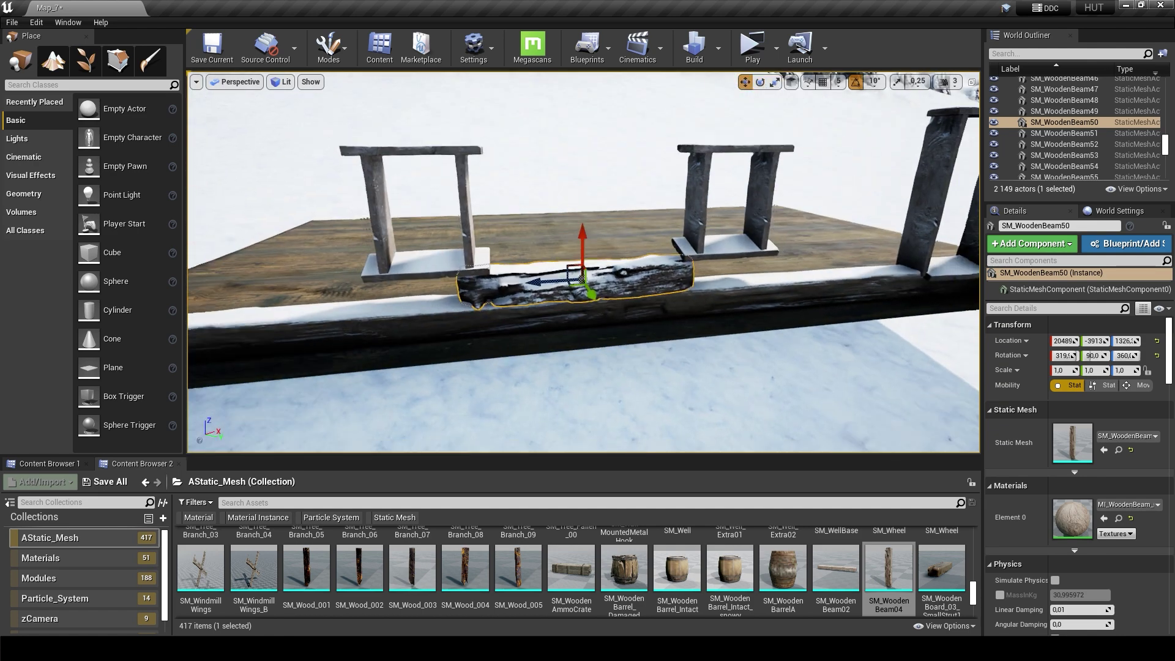
key(r)
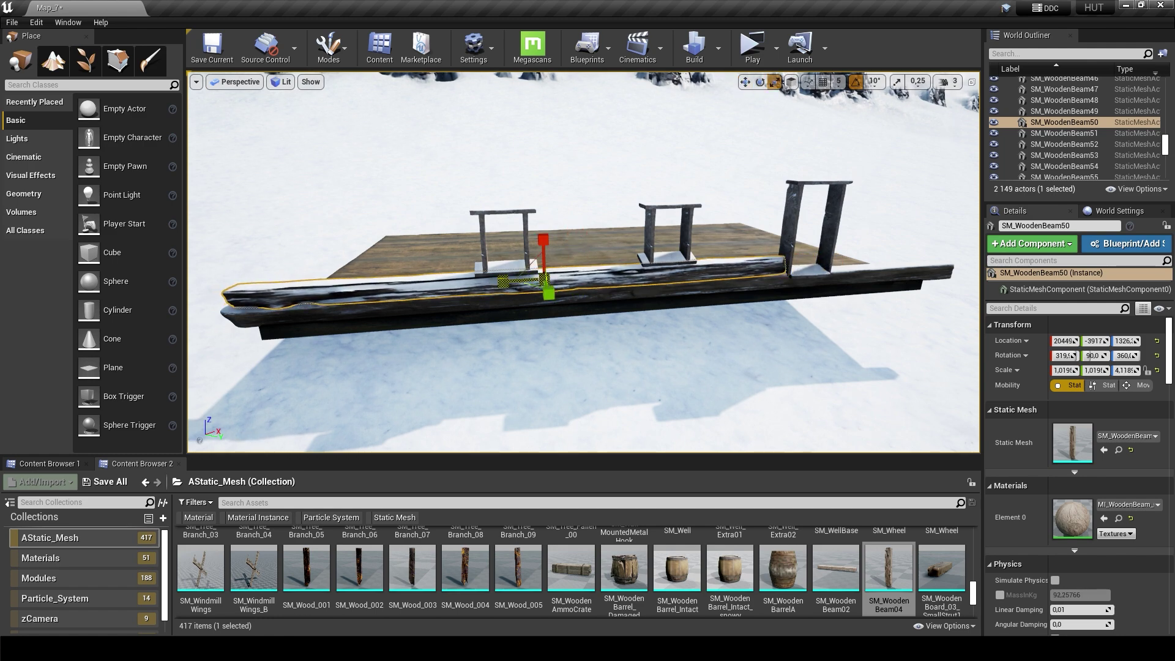
scroll(506, 281, up, 5)
key(w)
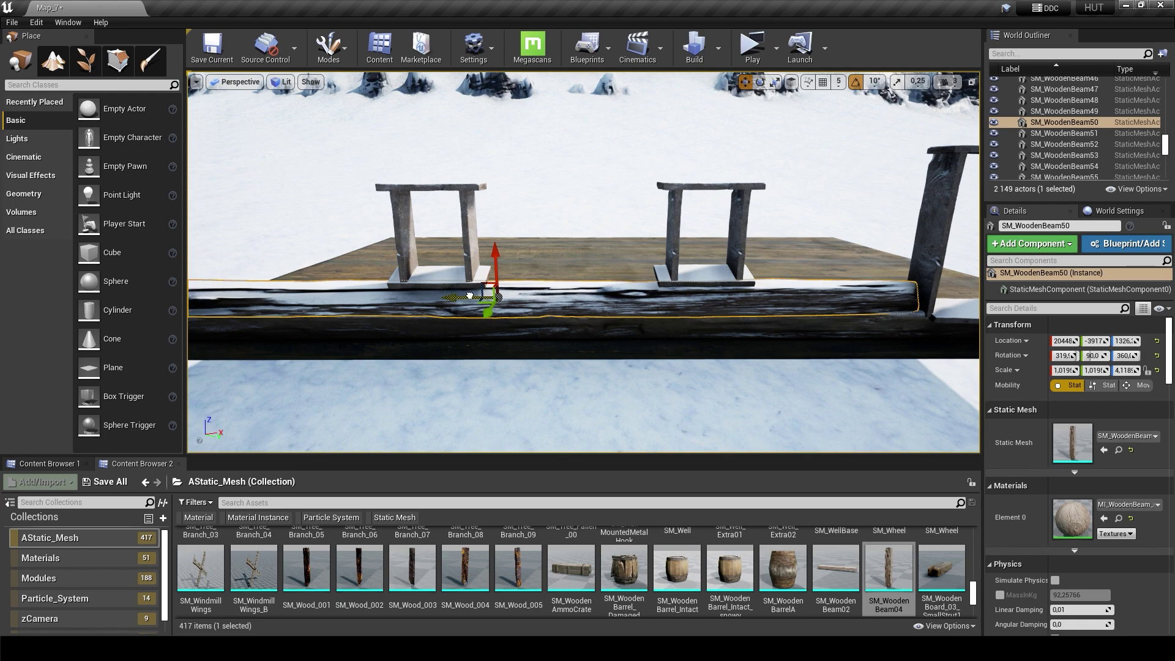
right_drag(469, 296, 470, 295)
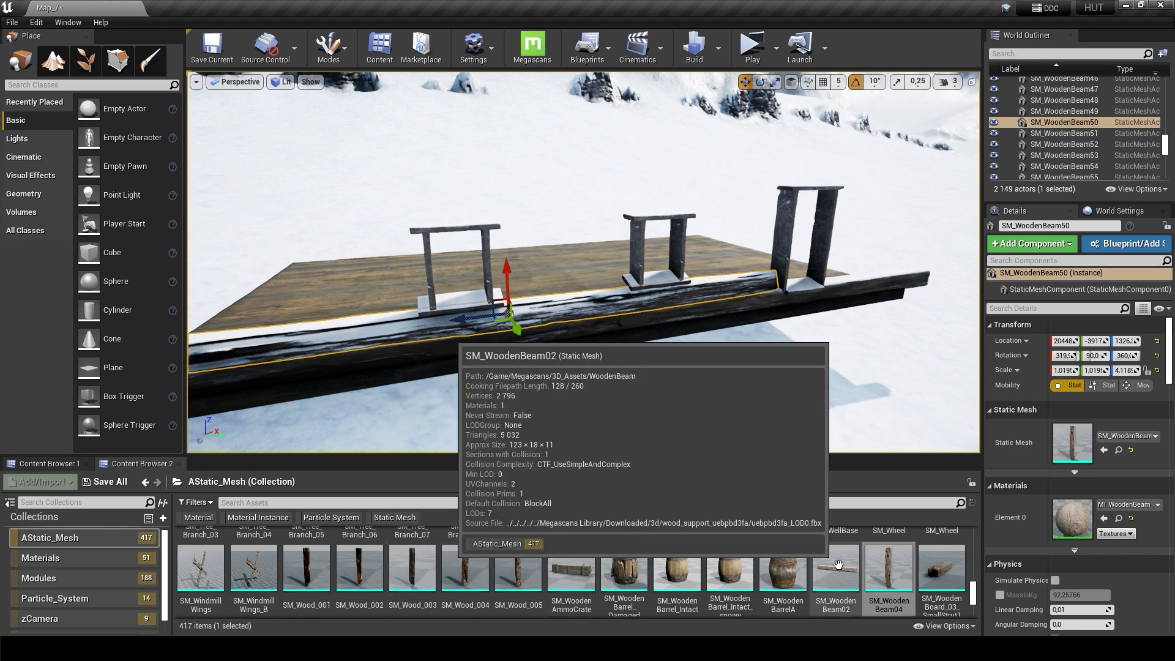
scroll(838, 563, down, 5)
Step: Place a worn wooden beam and rotate it flat onto the base log
drag(201, 563, 375, 311)
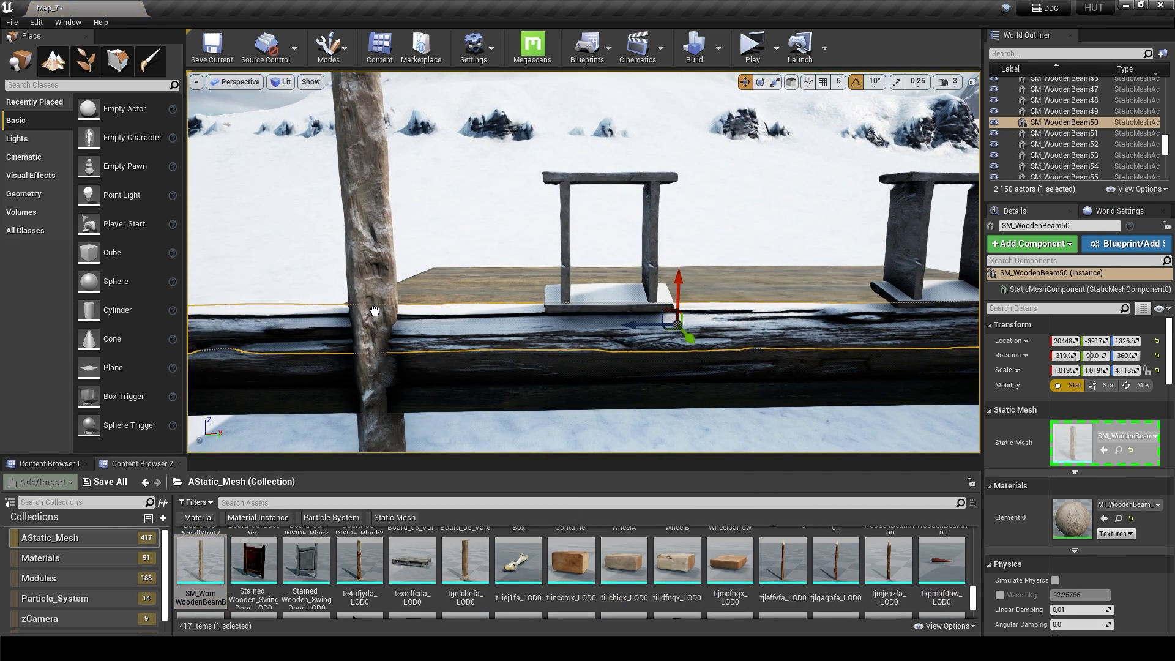
scroll(525, 316, down, 3)
key(e)
alt+drag(520, 321, 548, 307)
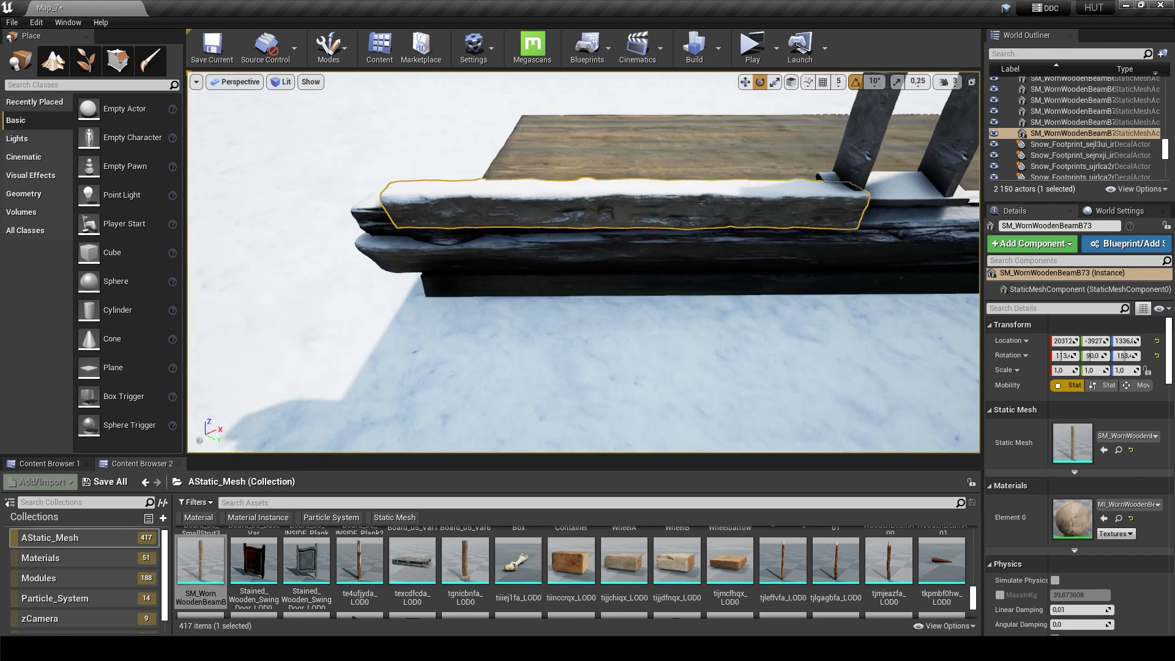
key(w)
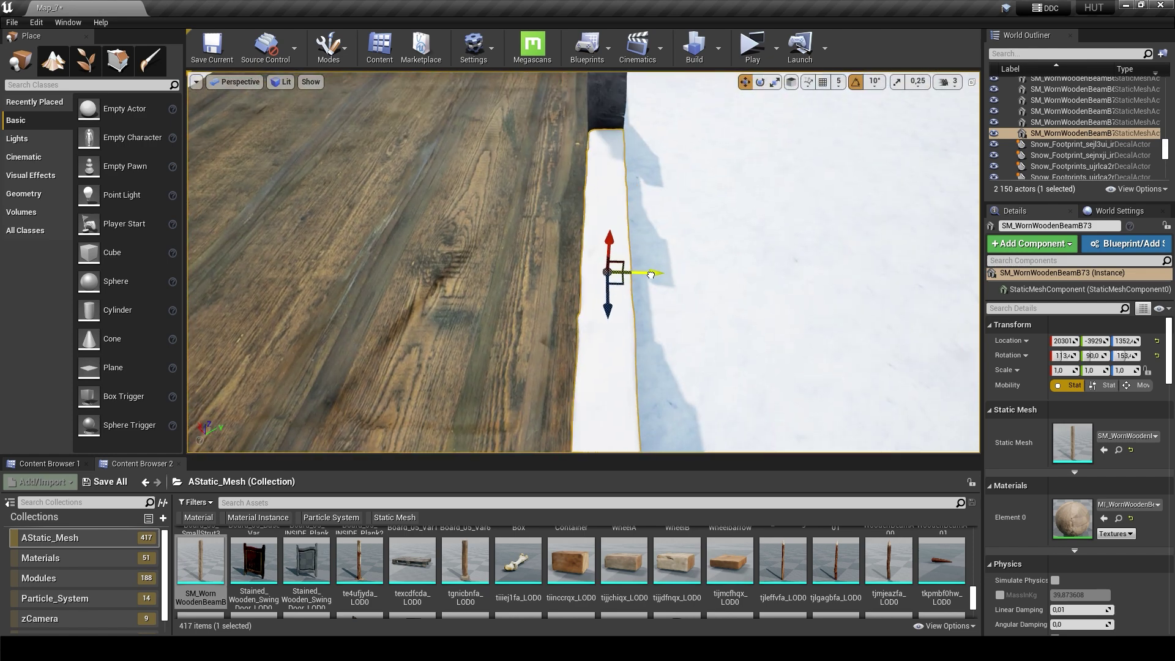
mouse_move(622, 267)
alt+mouse_down()
mouse_move(591, 156)
mouse_move(645, 182)
alt+mouse_up()
click(558, 183)
key(f)
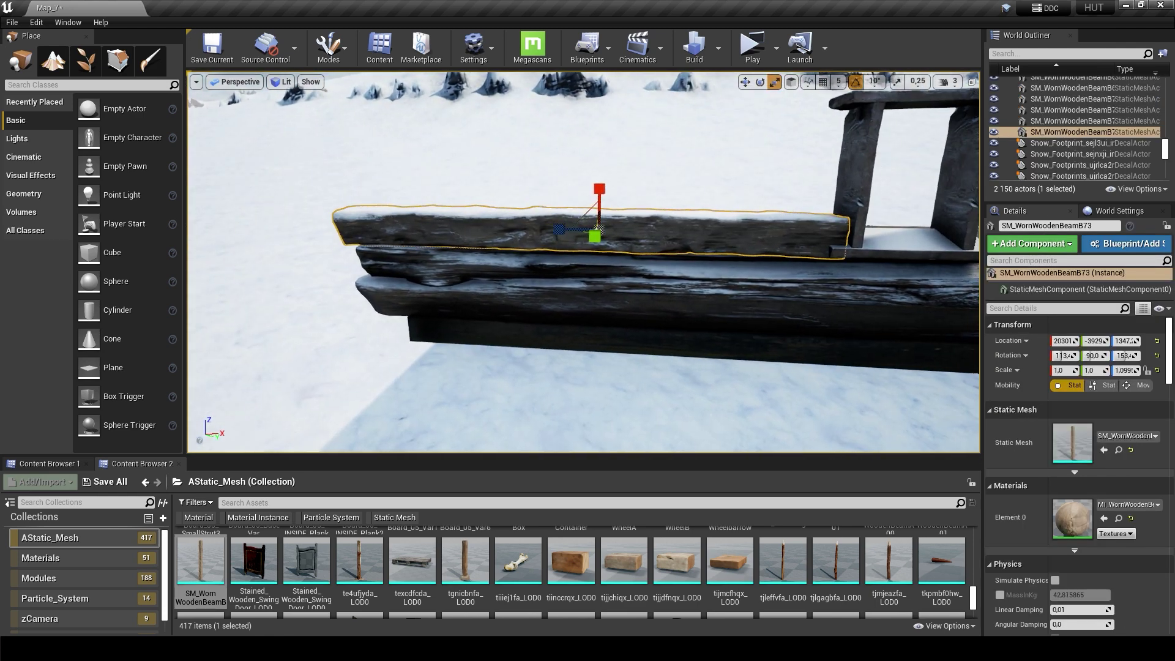
Step: Stretch the long base beam SM_WoodenBeam50 along X to about 1.238
mouse_move(216, 229)
middle_down()
mouse_move(400, 229)
mouse_move(497, 257)
middle_up()
key(w)
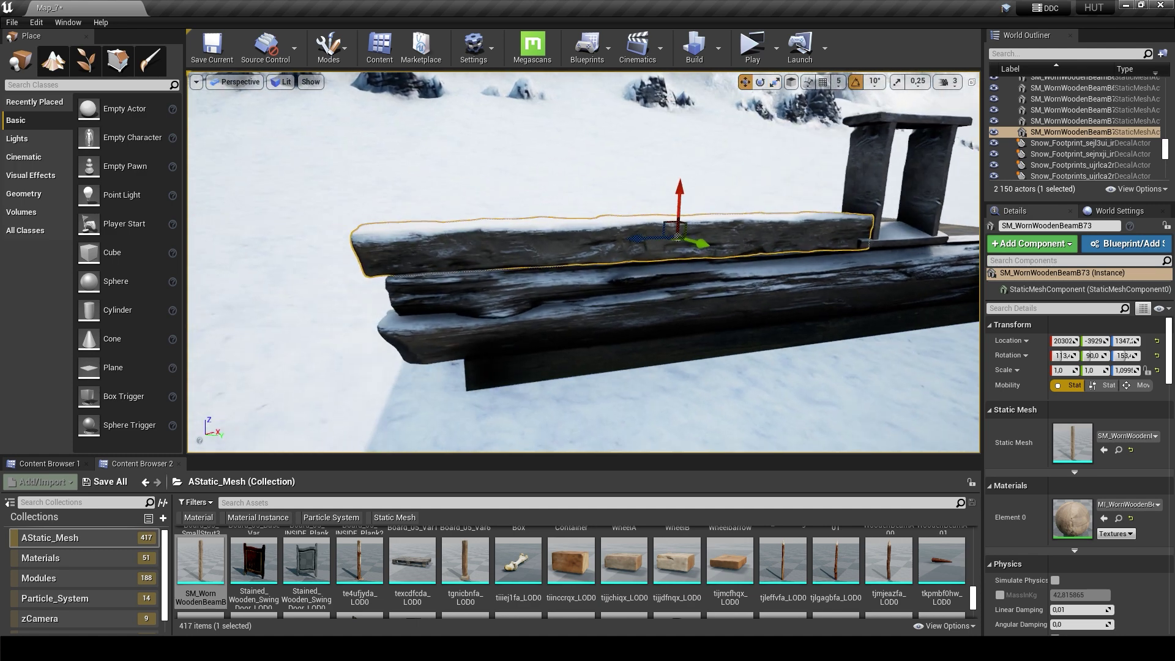
click(497, 256)
key(r)
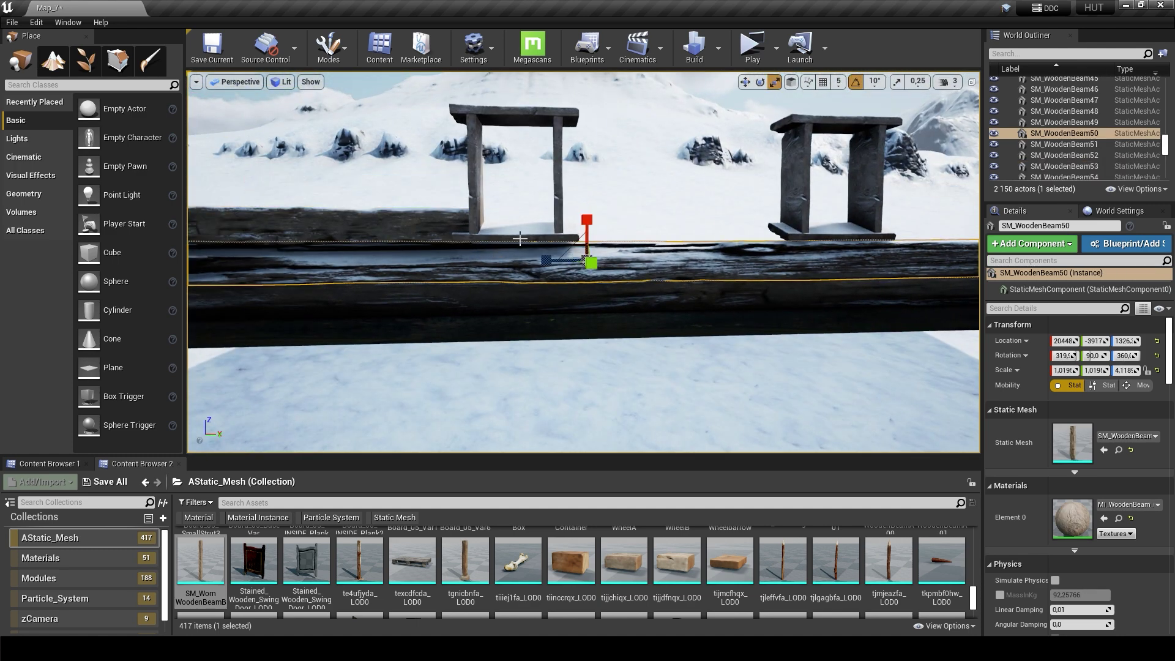
right_drag(586, 215, 651, 305)
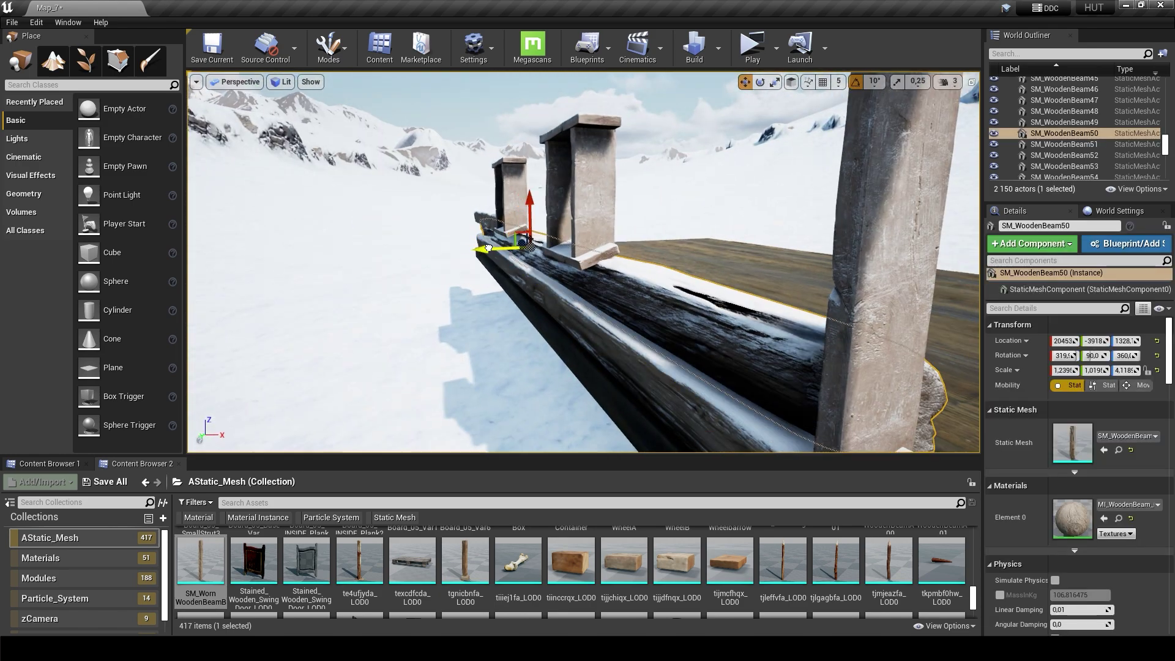
right_drag(481, 252, 481, 252)
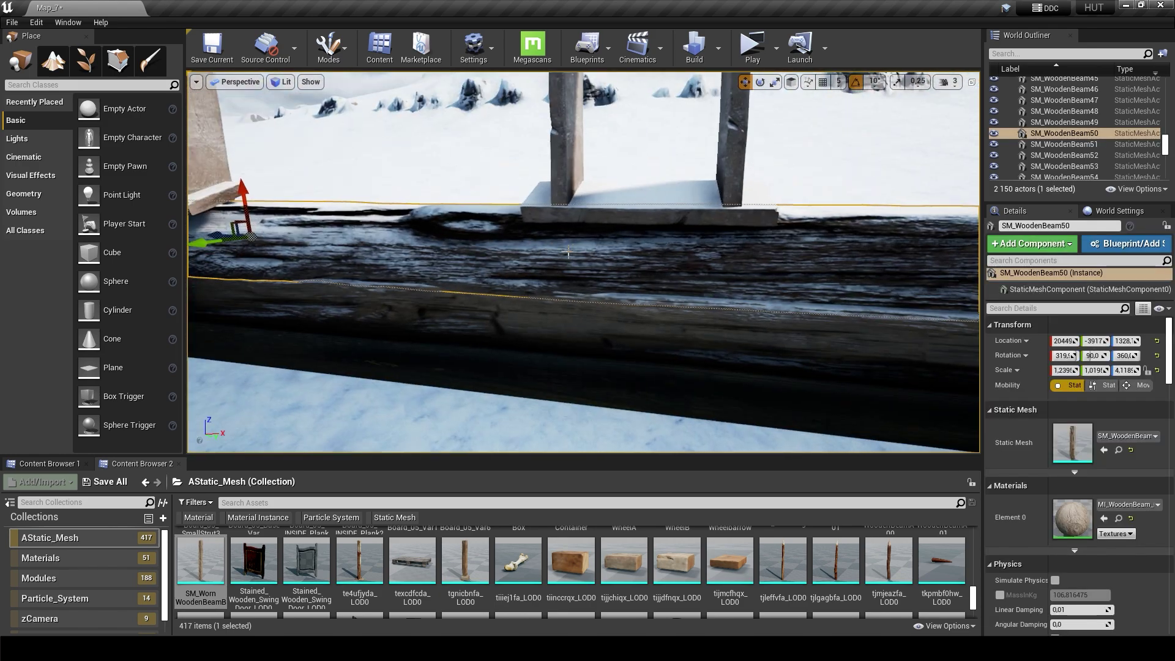
key(Escape)
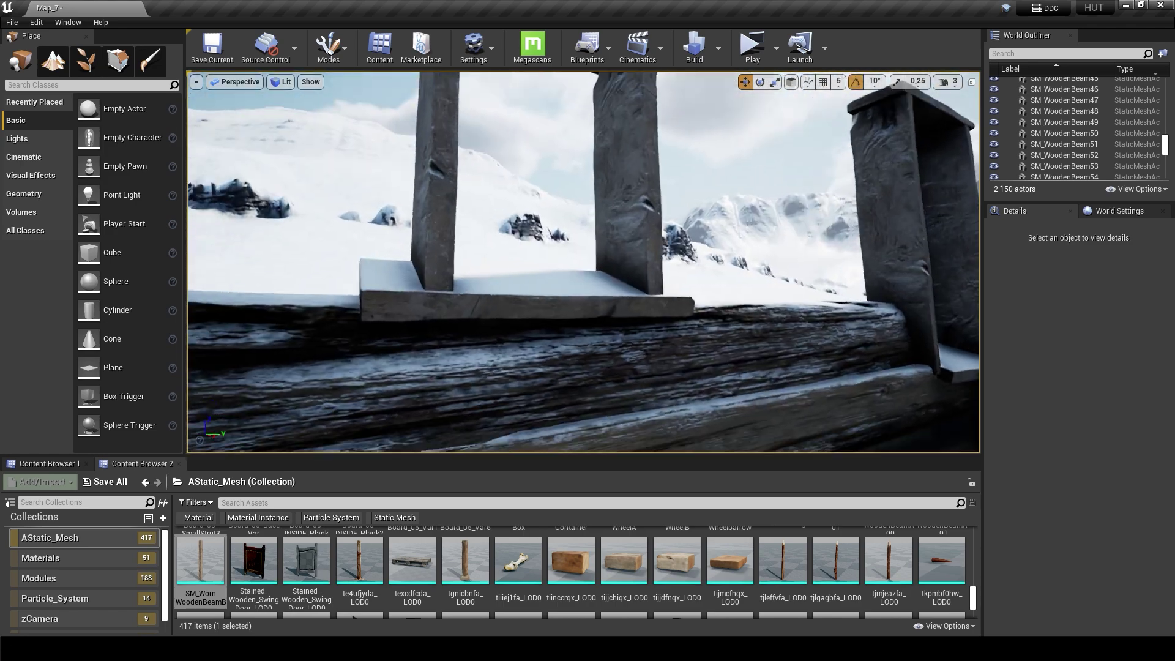
right_drag(545, 288, 545, 288)
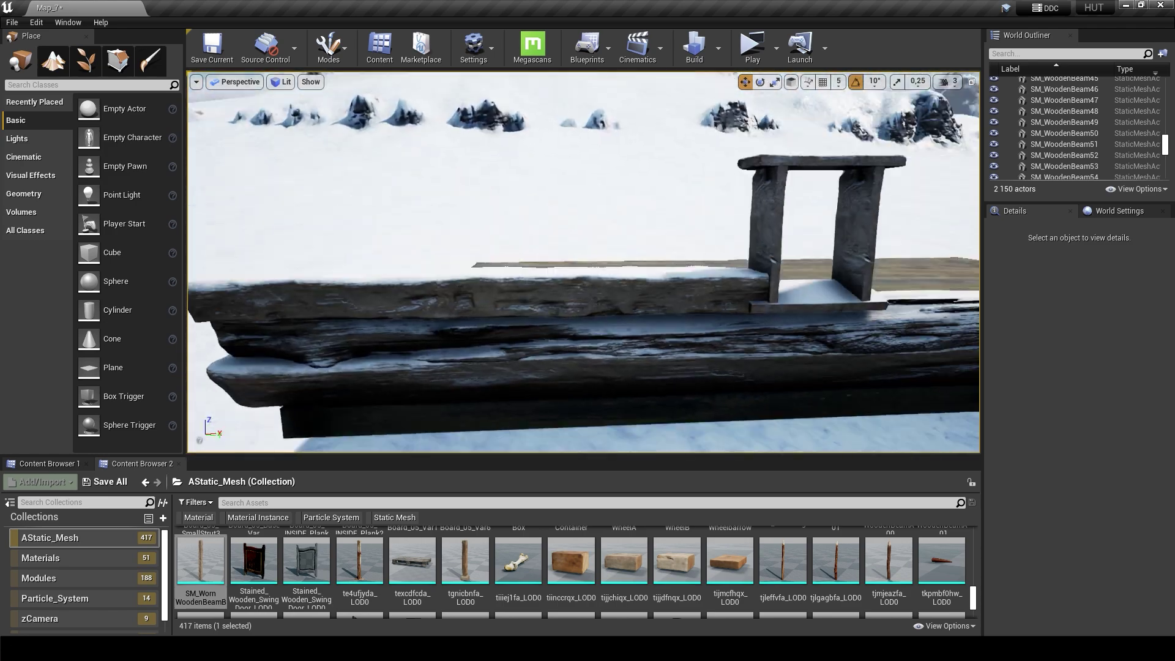
Step: Stack three copies of the worn wall log upward beside the window frames
click(545, 288)
alt+drag(573, 254, 570, 233)
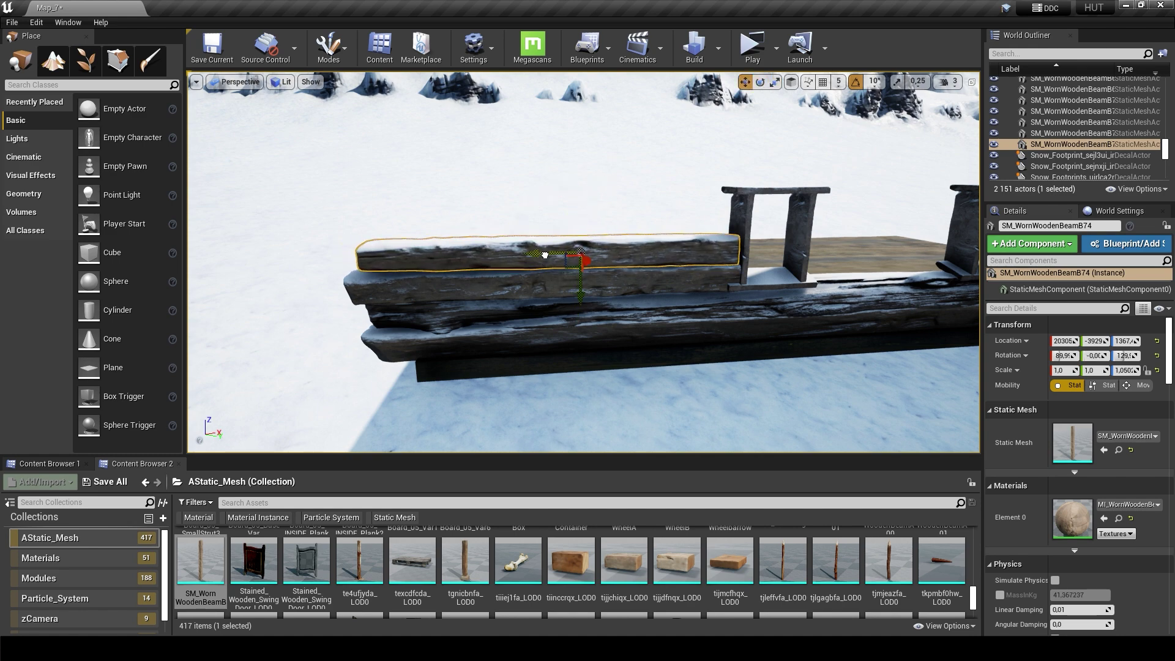
scroll(545, 255, up, 3)
scroll(545, 255, down, 3)
scroll(627, 313, down, 3)
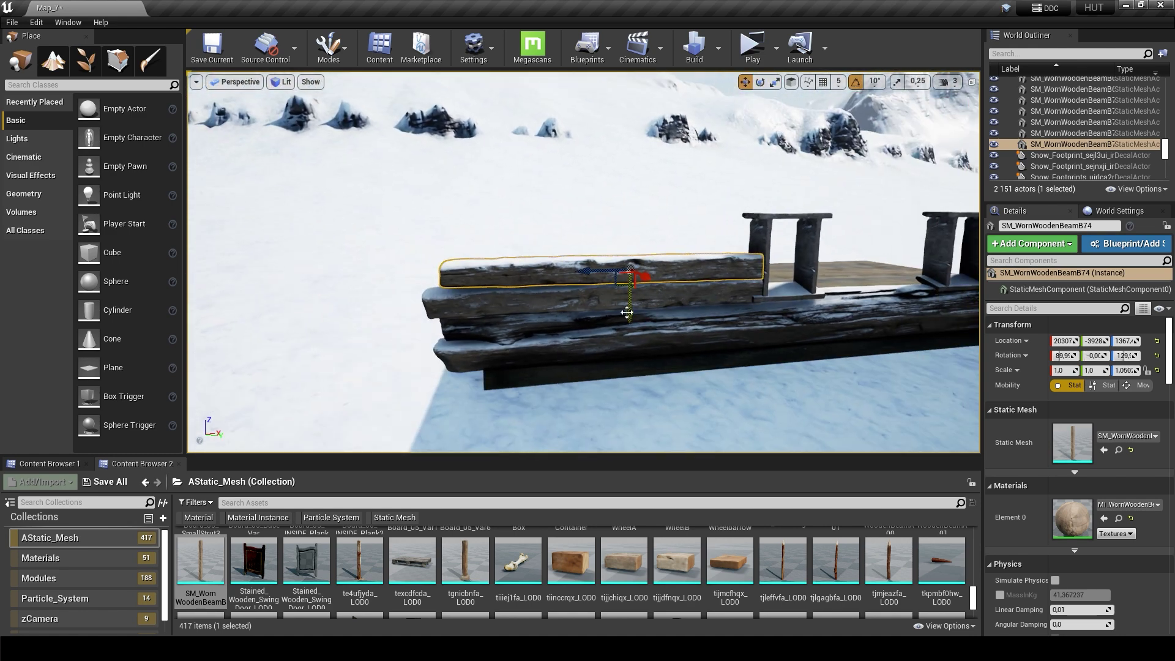
mouse_move(626, 313)
alt+mouse_down()
mouse_move(611, 288)
mouse_move(630, 288)
alt+mouse_up()
key(w)
scroll(634, 209, up, 3)
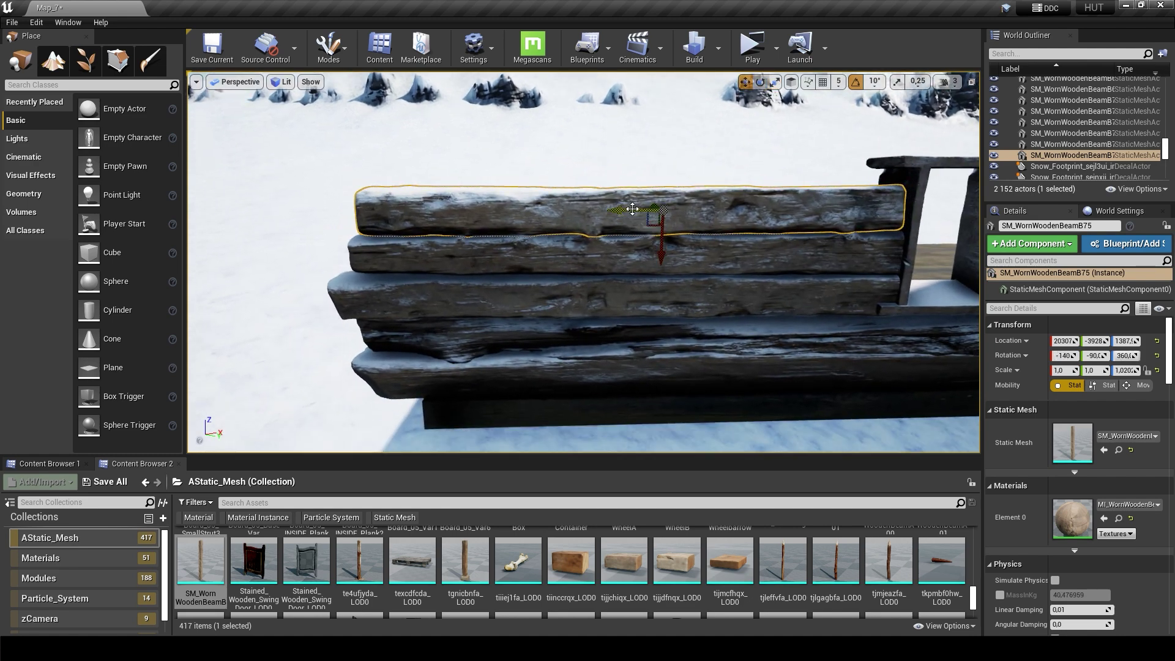
scroll(635, 212, down, 3)
scroll(490, 224, up, 2)
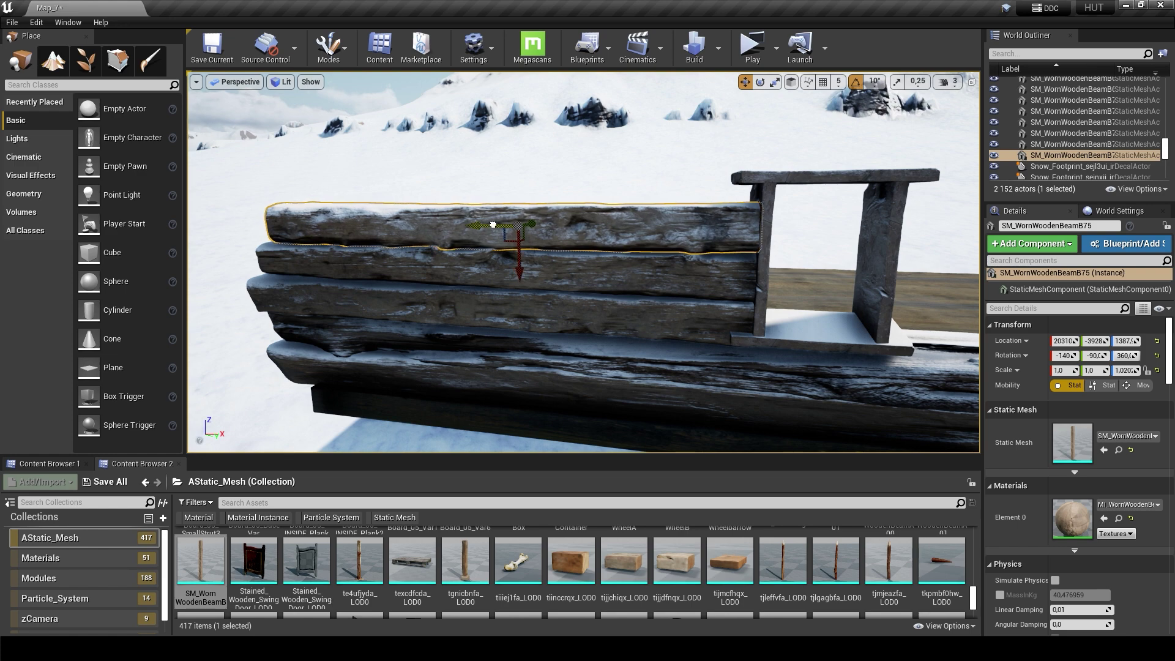
scroll(493, 225, down, 2)
scroll(493, 225, up, 4)
scroll(492, 225, down, 3)
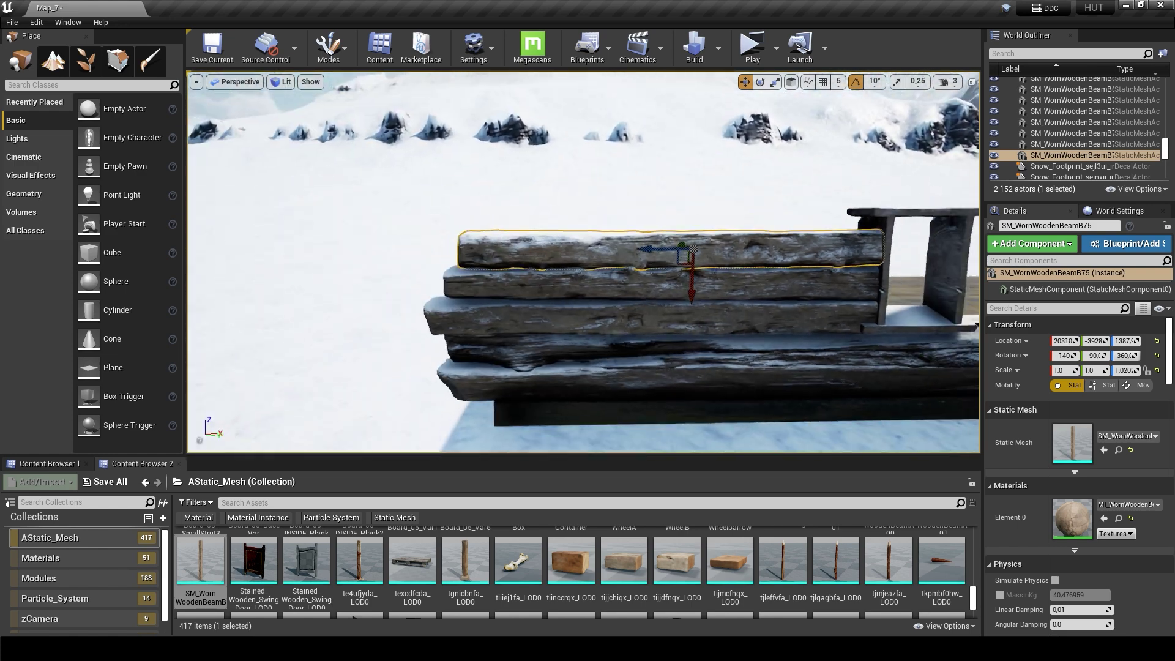
middle_drag(704, 345, 704, 282)
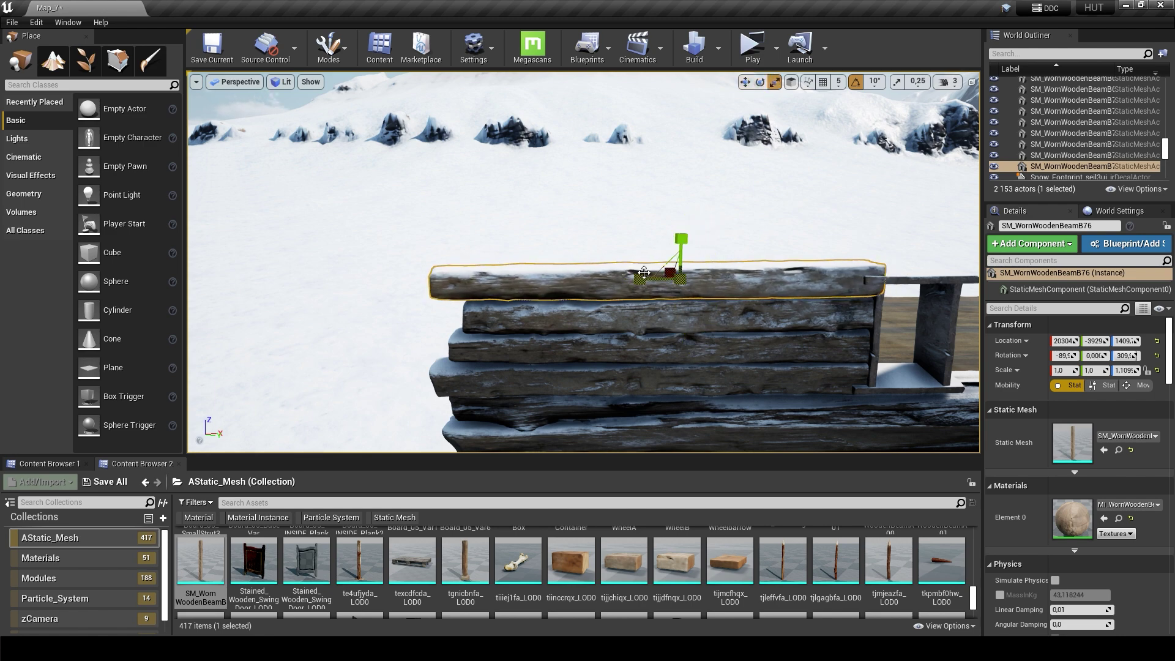
Step: Duplicate the long bottom log and lift the copy to the top of the frames
mouse_move(644, 279)
alt+mouse_down()
mouse_move(644, 242)
mouse_move(551, 202)
mouse_move(588, 202)
alt+mouse_up()
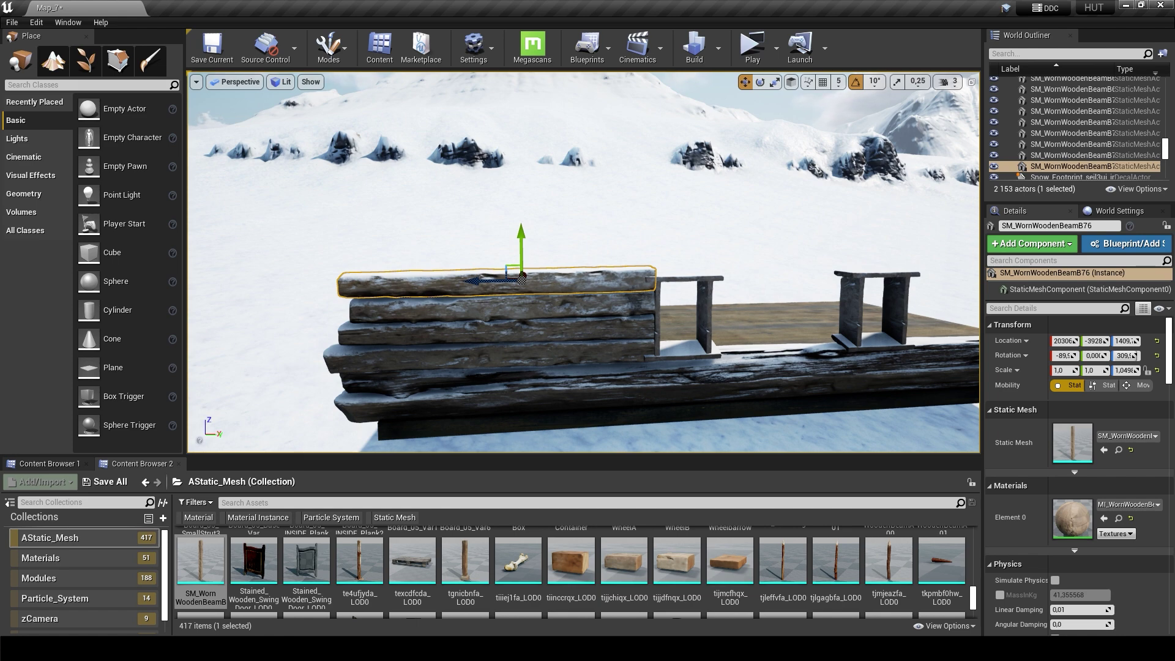
alt+drag(722, 280, 669, 371)
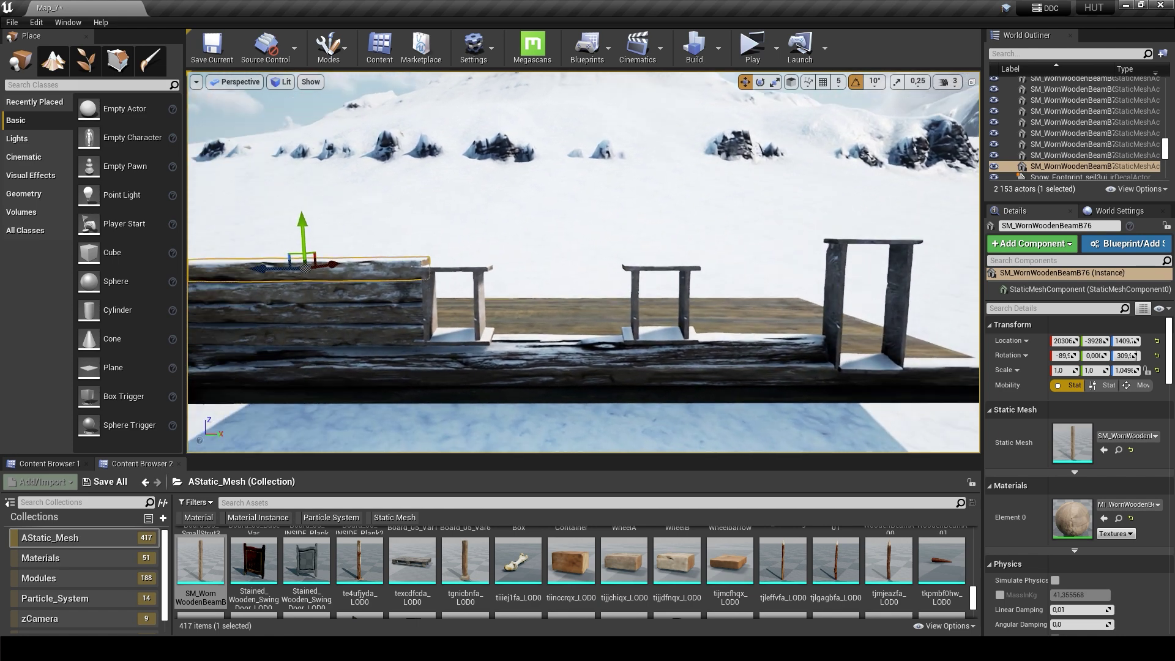
click(669, 371)
mouse_move(760, 340)
alt+mouse_down()
mouse_move(761, 210)
mouse_move(707, 234)
alt+mouse_up()
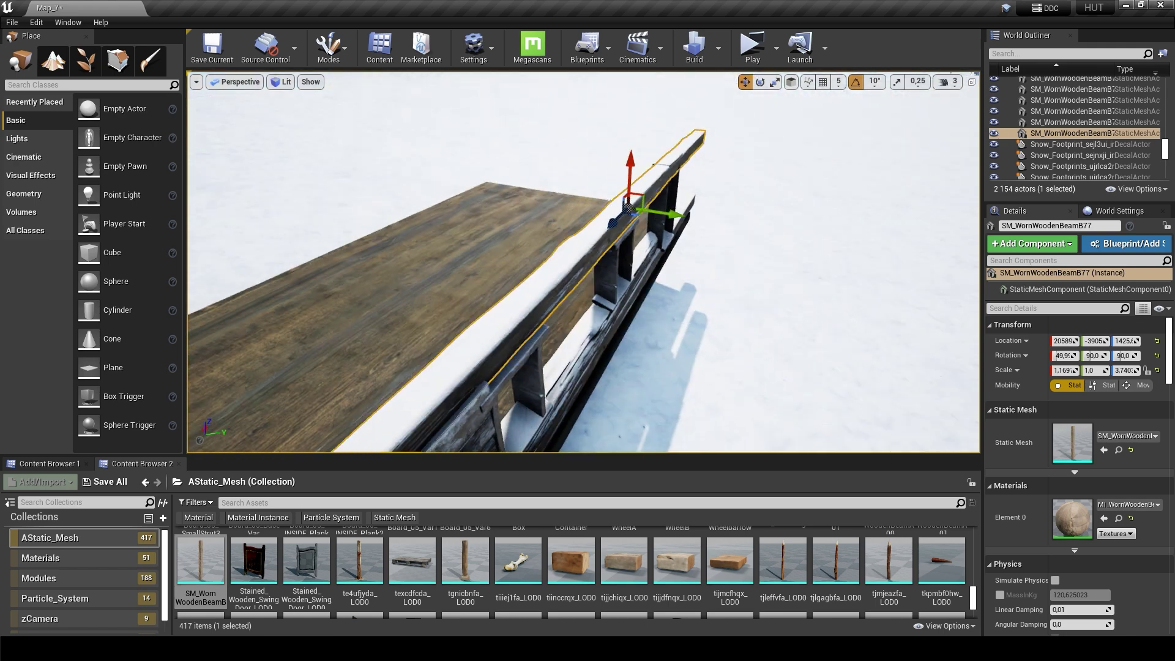
Step: Scale the top log to about 1.331, 1.0, 2.672 to span the window frames, then deselect
key(r)
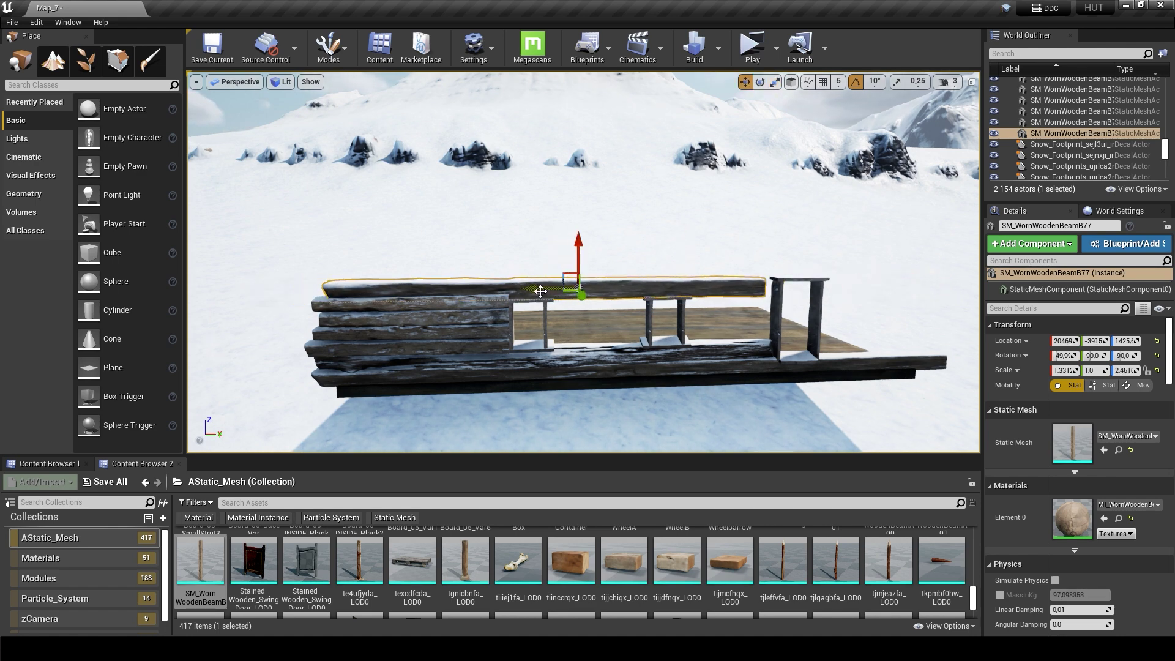
alt+right_drag(571, 282, 571, 282)
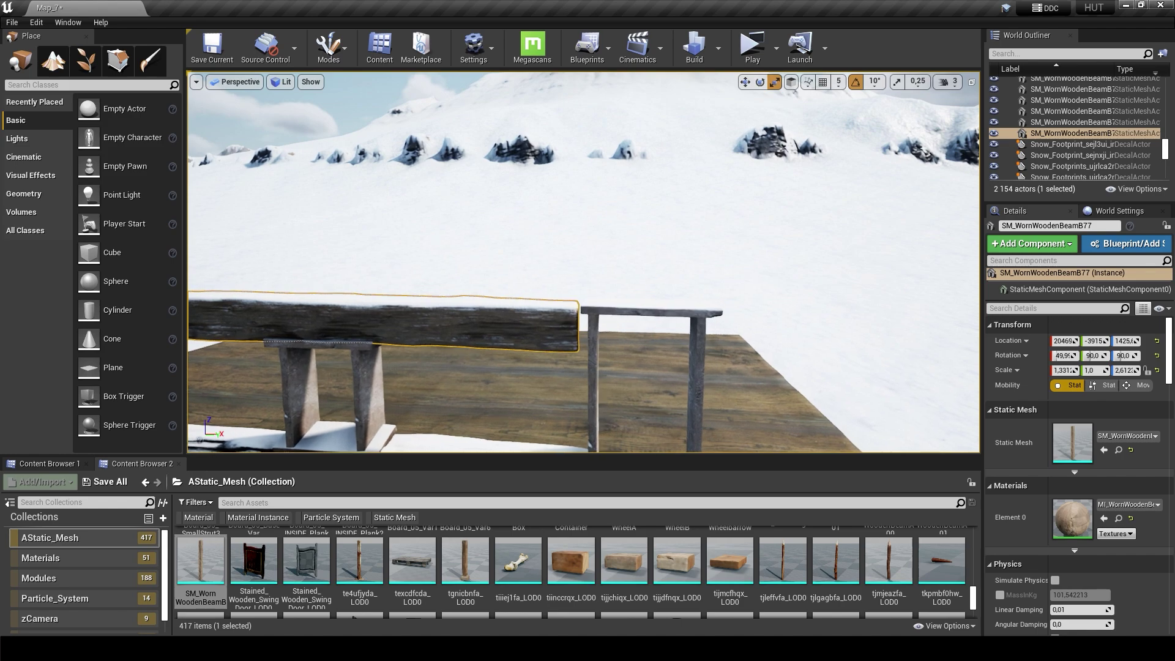
key(w)
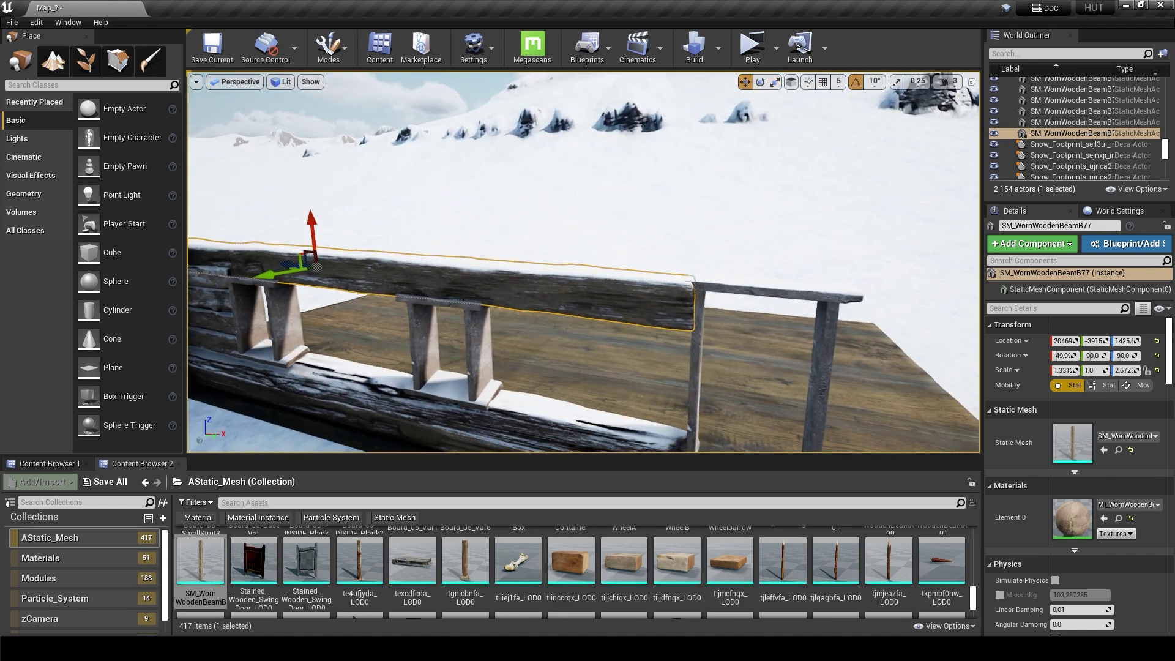
mouse_move(559, 284)
alt+mouse_down()
mouse_move(692, 261)
mouse_move(605, 276)
alt+mouse_up()
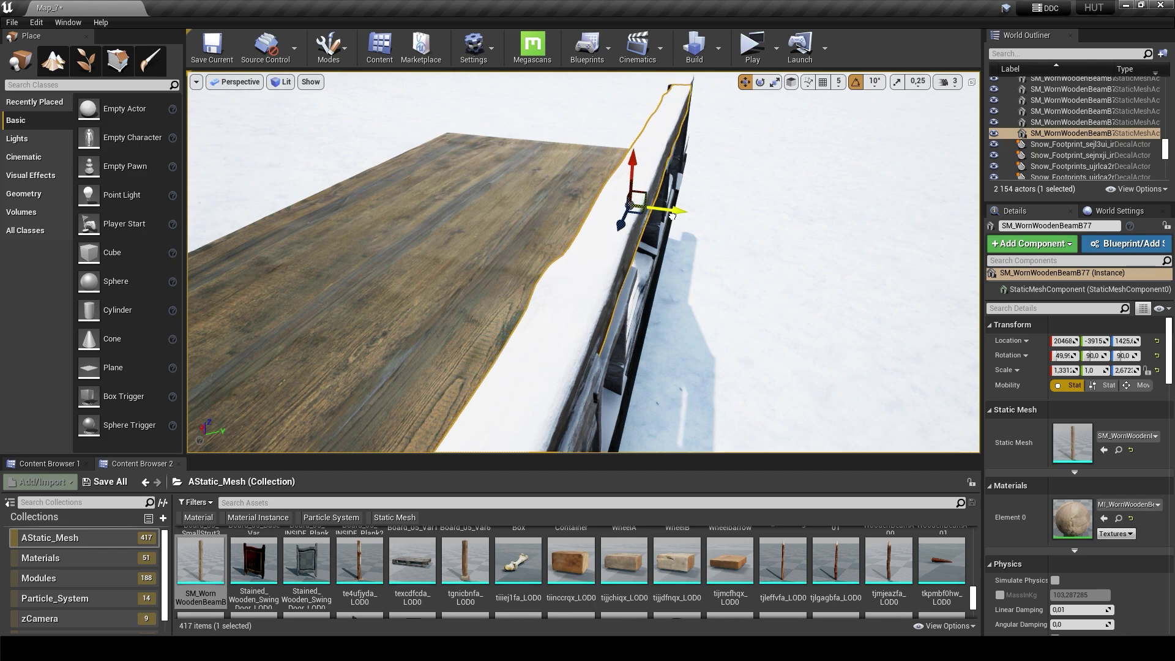
alt+drag(672, 215, 534, 286)
key(Escape)
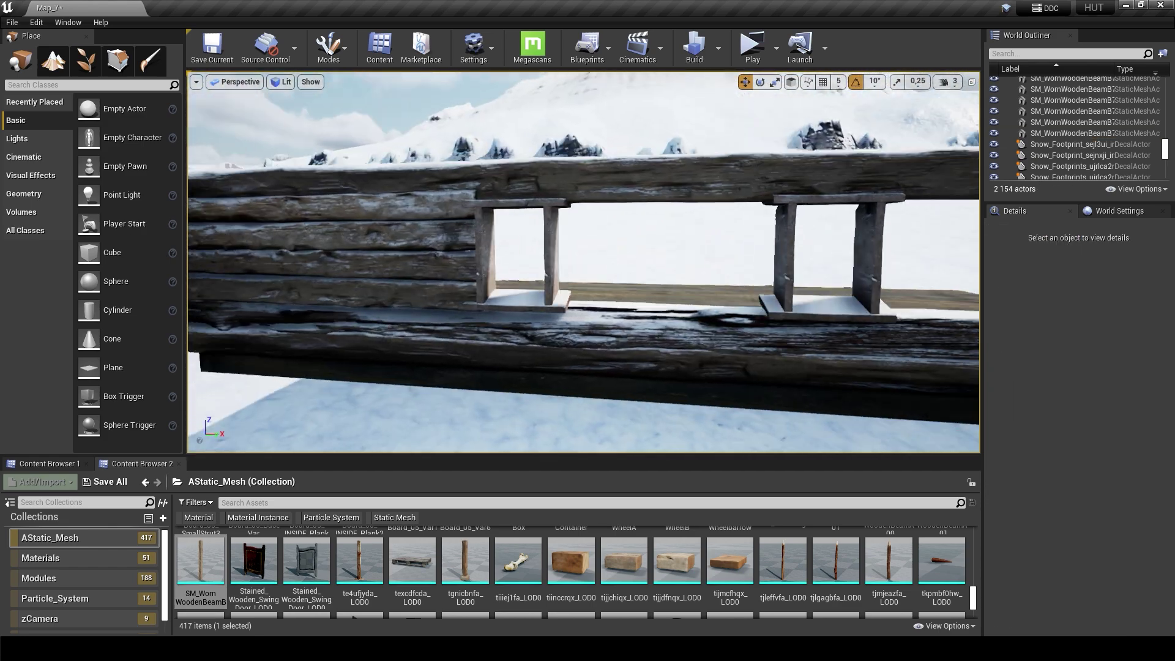
Step: Copy a wall log into the gap between the windows, then adjust and rotate it
click(534, 285)
alt+drag(465, 295, 687, 290)
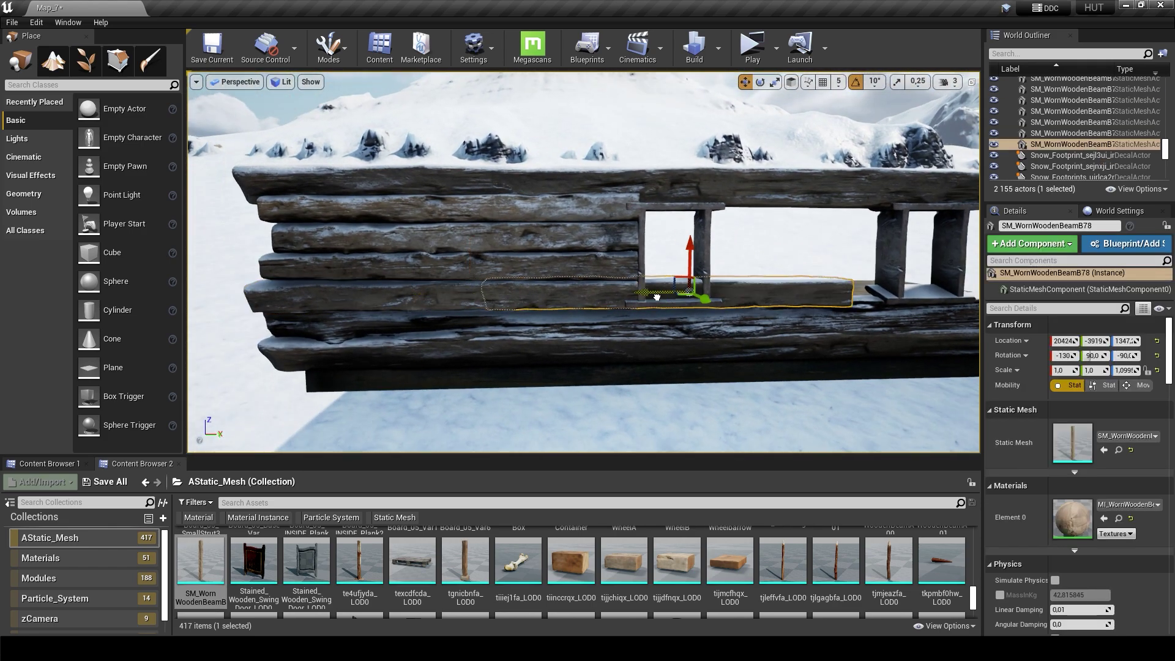
key(f)
key(r)
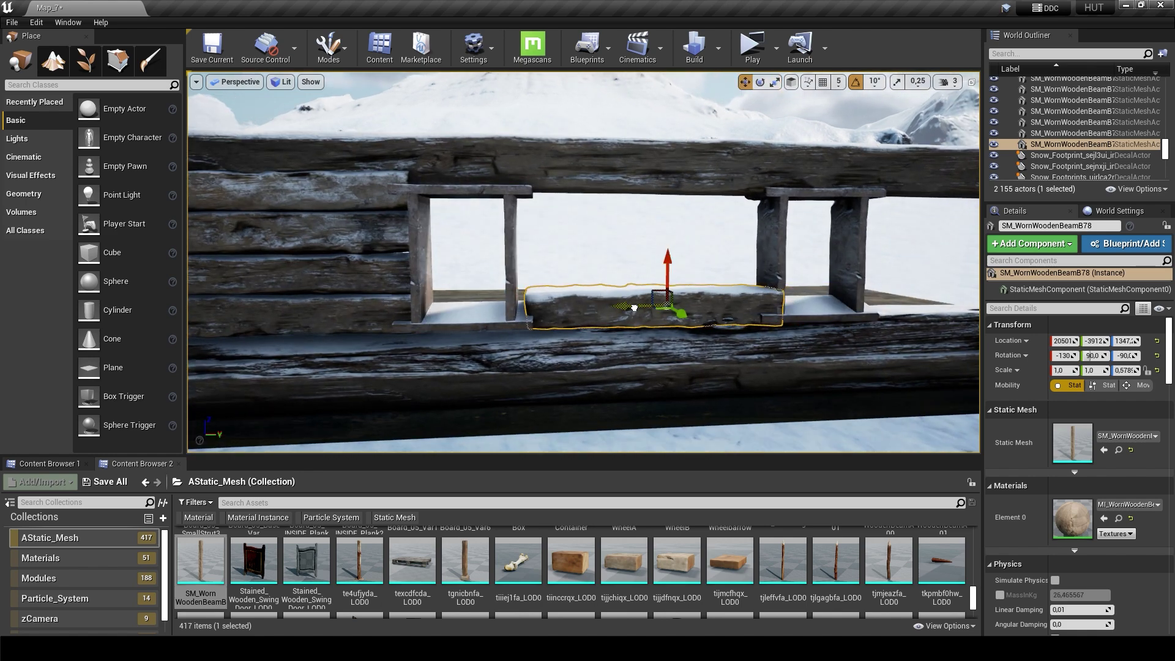
mouse_move(635, 308)
shift+mouse_down()
mouse_move(545, 304)
mouse_move(687, 278)
shift+mouse_up()
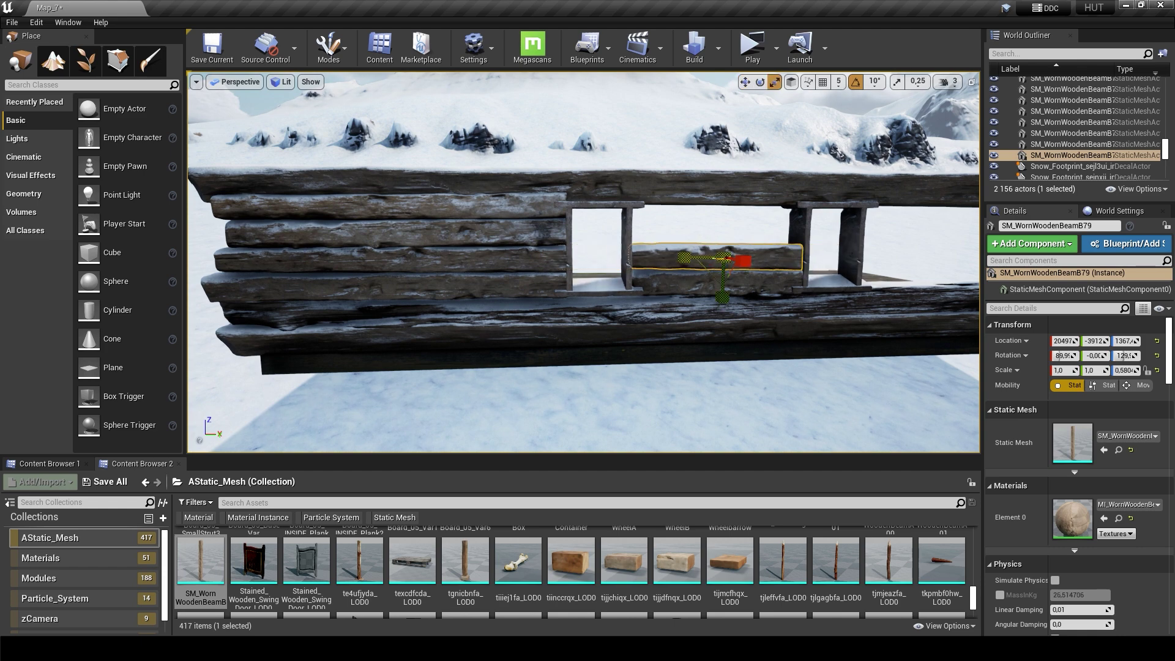
key(f)
key(e)
drag(662, 208, 656, 318)
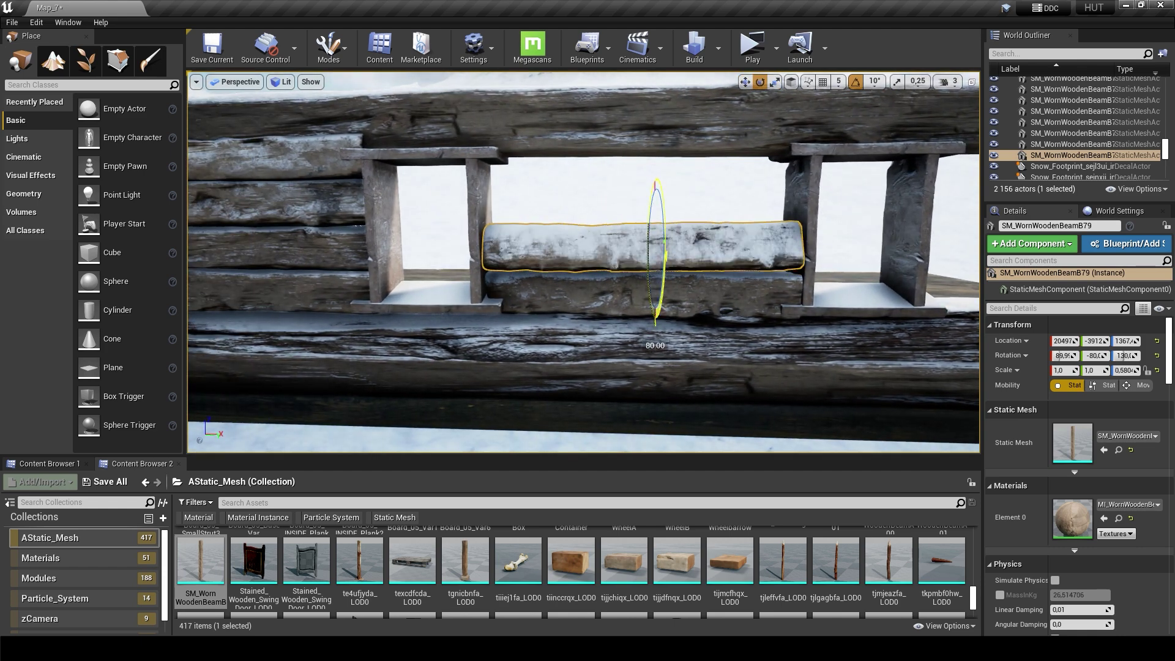
mouse_move(643, 257)
alt+mouse_down()
mouse_move(611, 208)
mouse_move(581, 202)
mouse_move(573, 242)
alt+mouse_up()
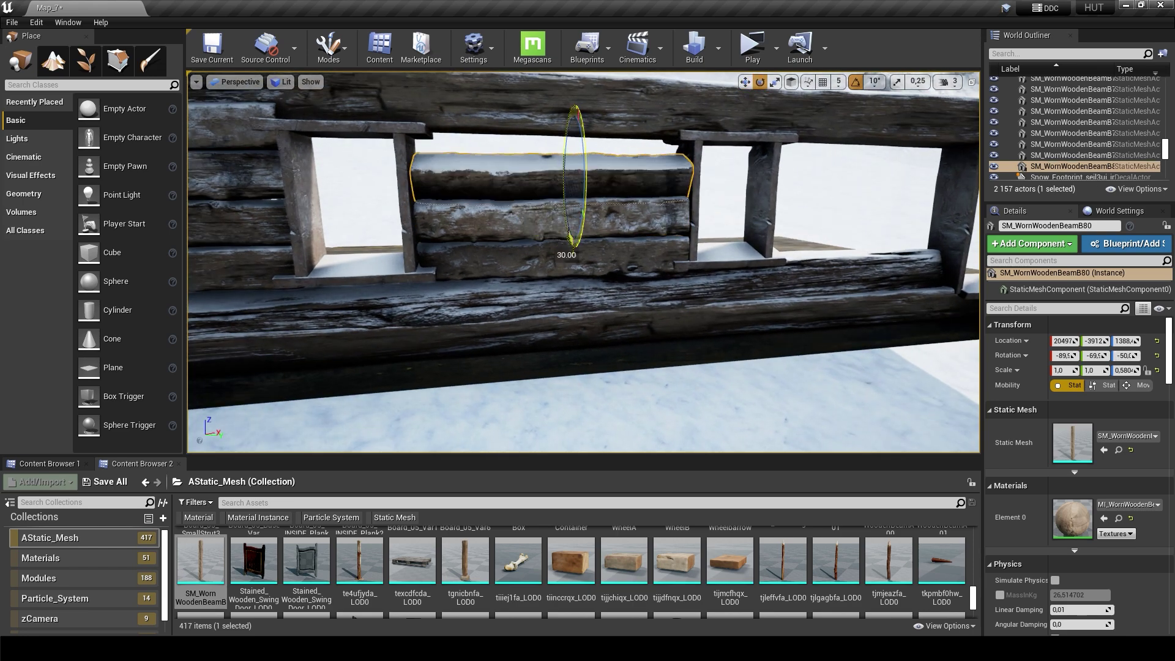
Step: Stack a copy of the log above it and save the current level
alt+drag(572, 151, 579, 186)
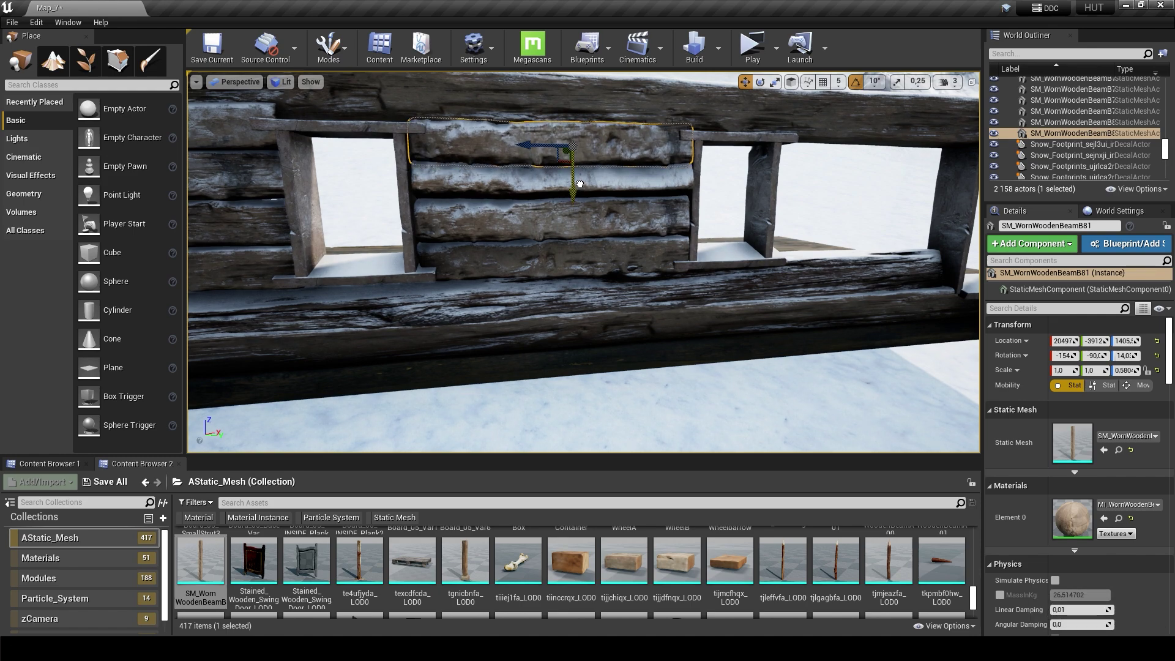
key(e)
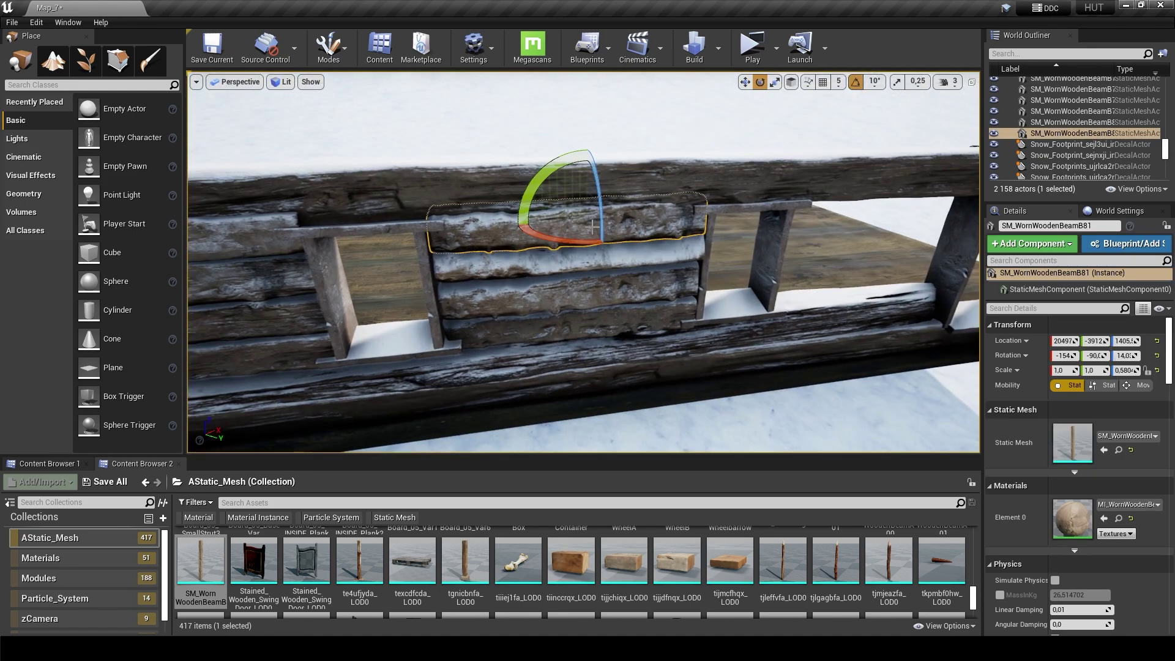
key(Escape)
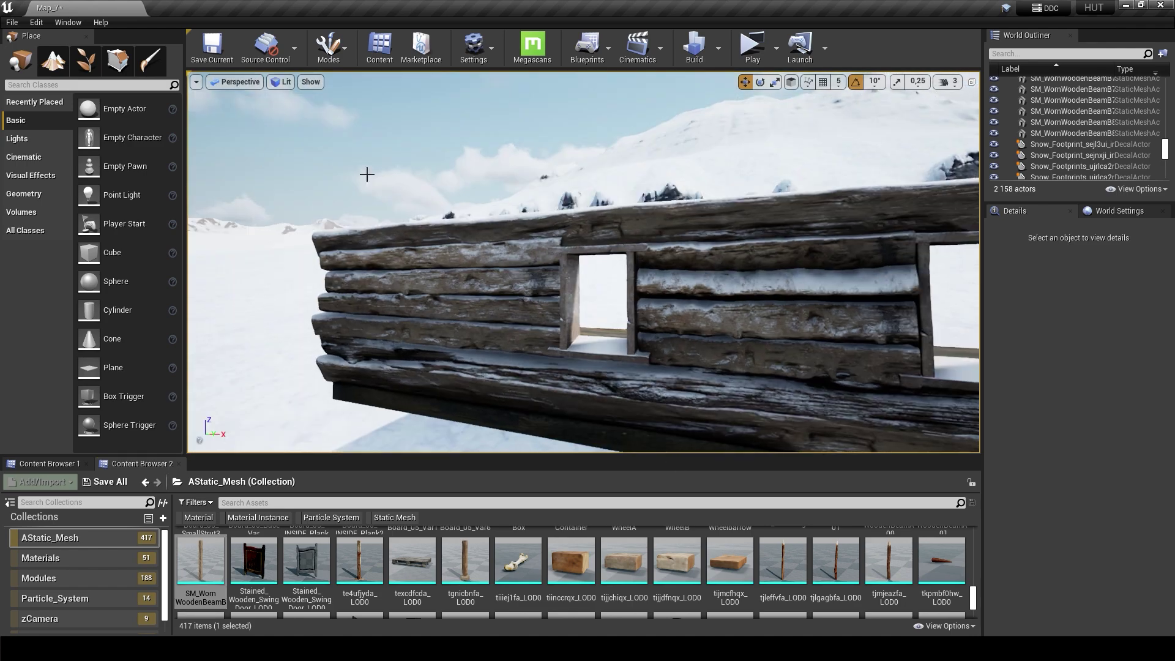
click(12, 22)
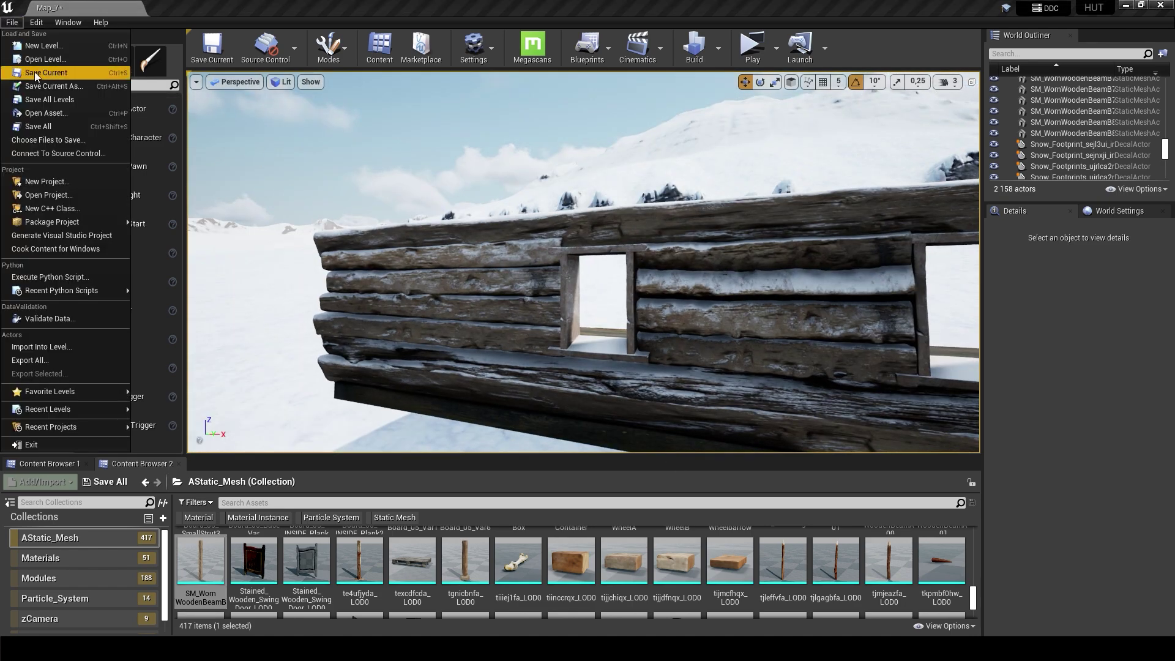
click(35, 72)
Step: Place another beam in the gap, rotate it along the wall, and stack two copies on top
right_drag(545, 255, 545, 255)
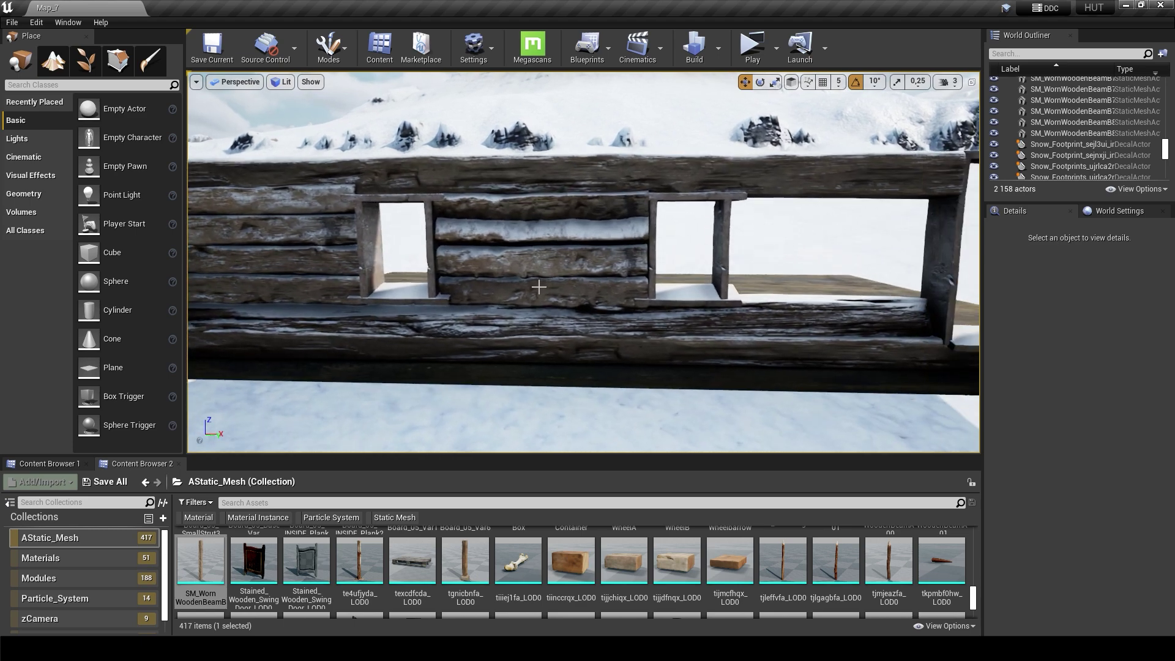
mouse_move(201, 560)
mouse_down()
mouse_move(687, 289)
mouse_move(840, 294)
mouse_up()
right_drag(582, 263, 581, 263)
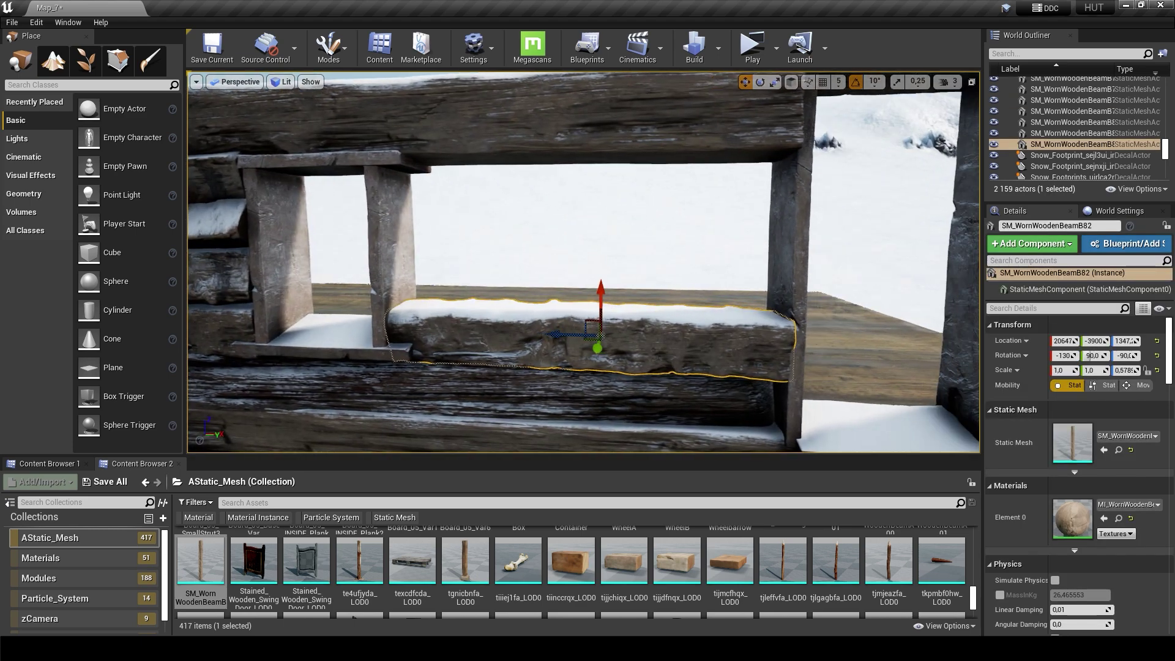
key(e)
drag(659, 257, 658, 288)
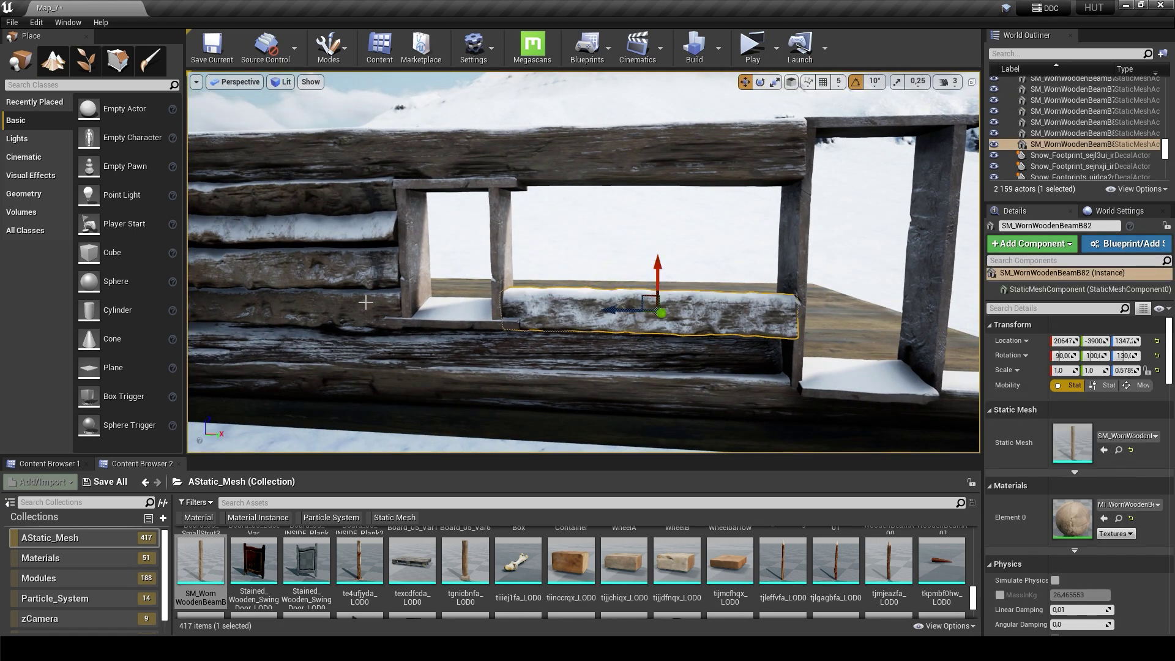
key(ctrl+w)
drag(660, 277, 659, 141)
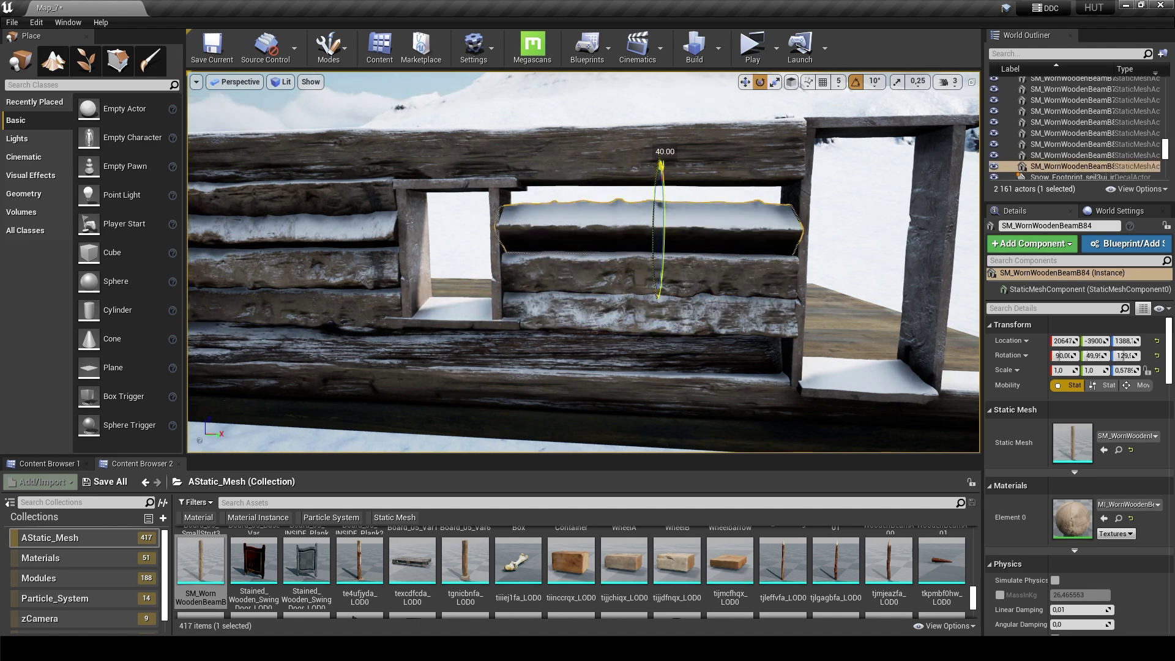
alt+drag(660, 278, 660, 202)
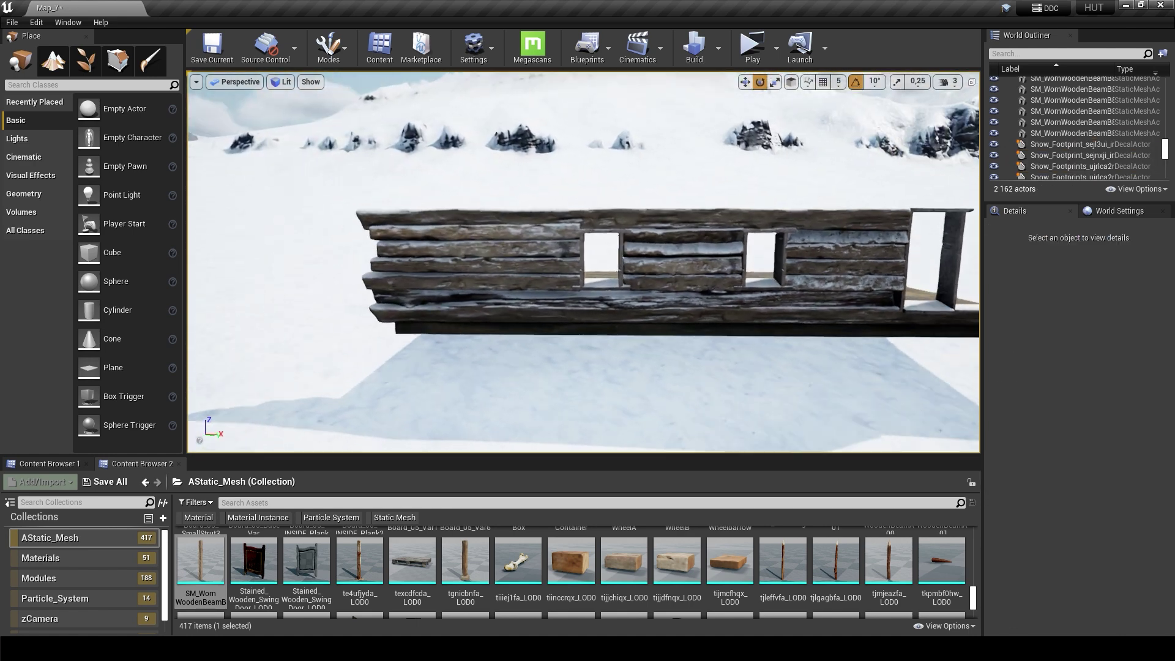
Step: Make the bottom beam near the door thicker on Z and seat it on the floor edge
click(548, 314)
key(w)
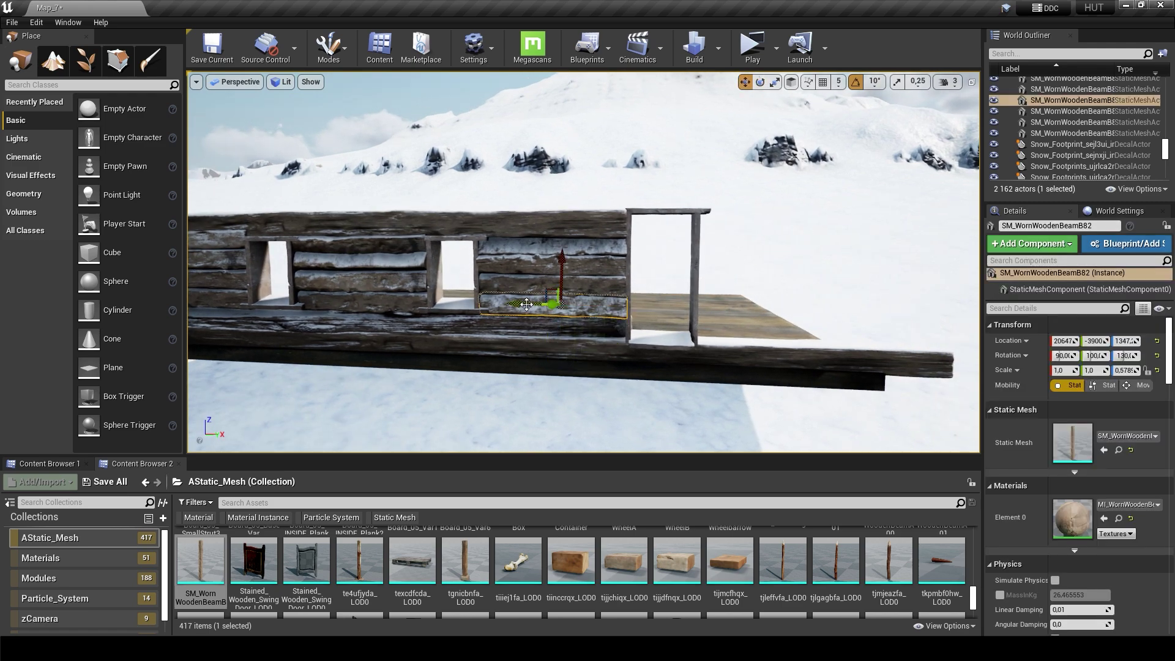
right_drag(785, 329, 869, 329)
key(r)
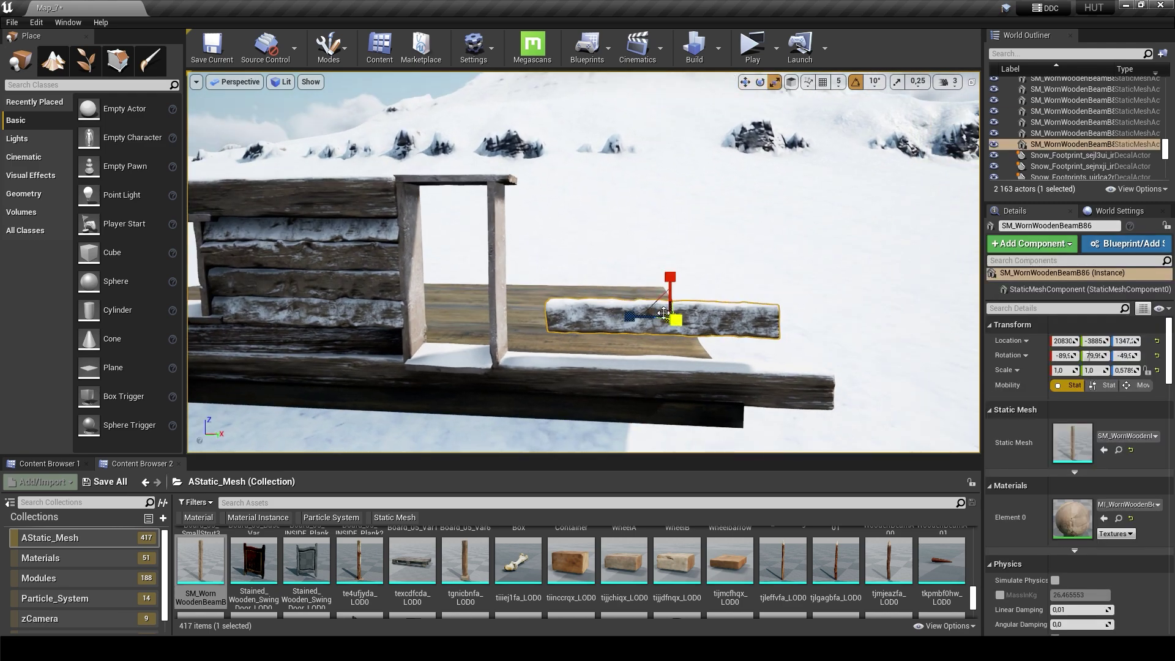
mouse_move(670, 277)
mouse_down()
mouse_move(670, 257)
mouse_move(671, 321)
mouse_up()
key(w)
right_drag(673, 275, 587, 258)
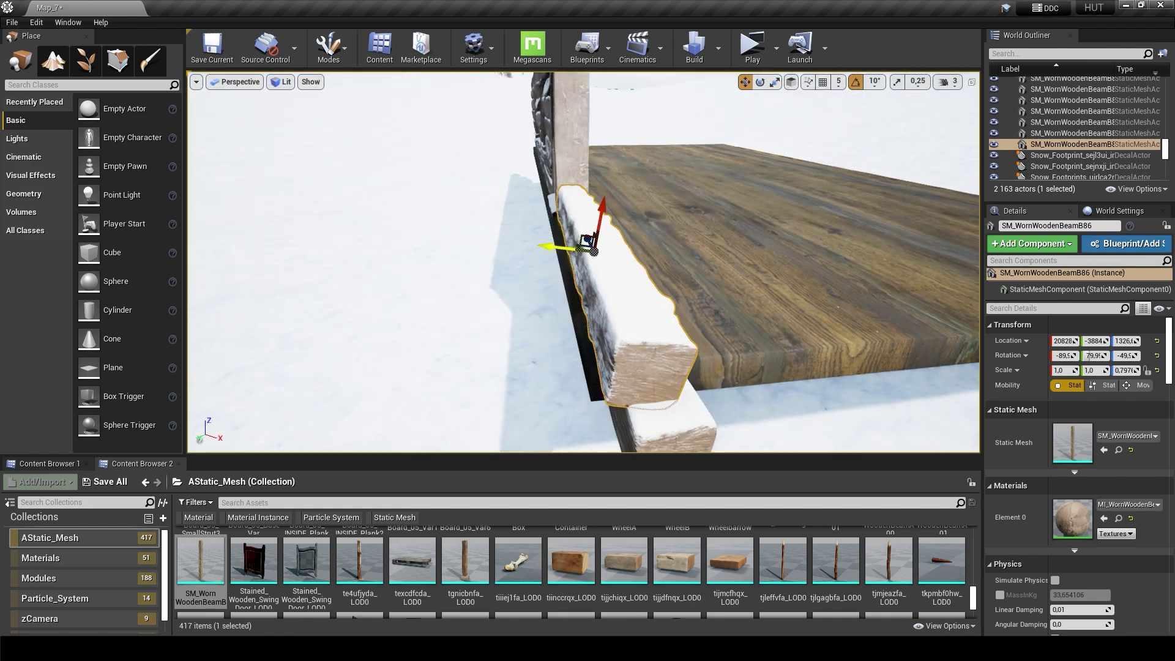
drag(572, 248, 585, 247)
right_drag(573, 247, 637, 212)
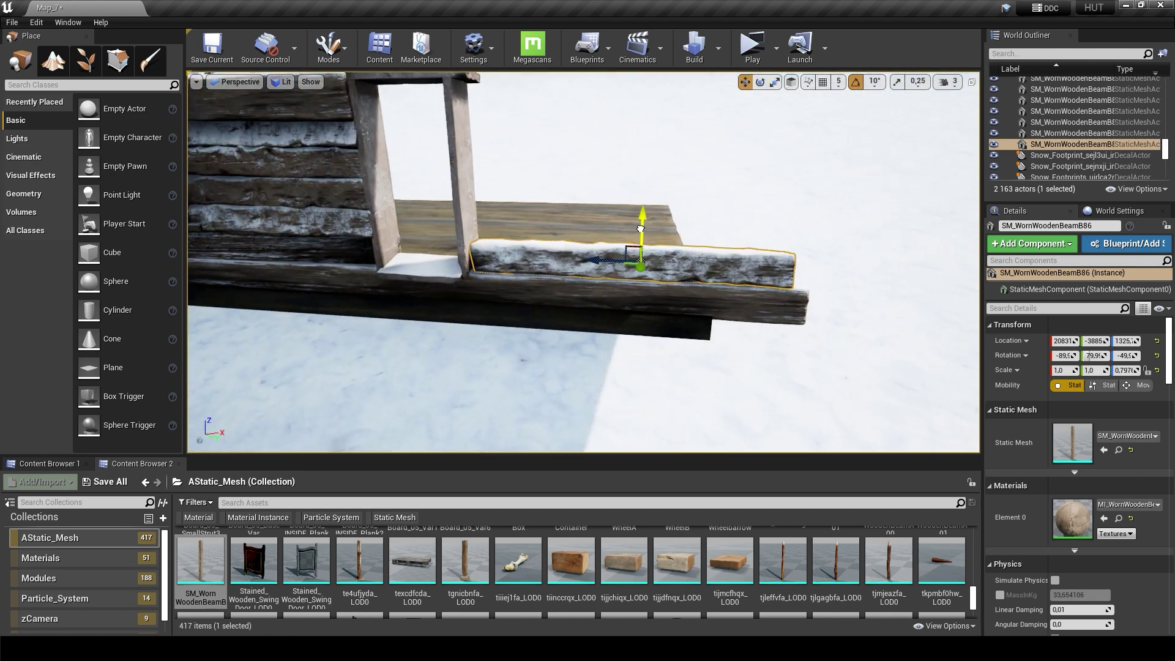
Step: Stack and rotate several beam copies upward past the door frame
alt+drag(637, 208, 641, 194)
key(e)
mouse_move(661, 196)
right_down()
mouse_move(612, 214)
mouse_move(563, 263)
mouse_move(634, 288)
right_up()
key(w)
key(r)
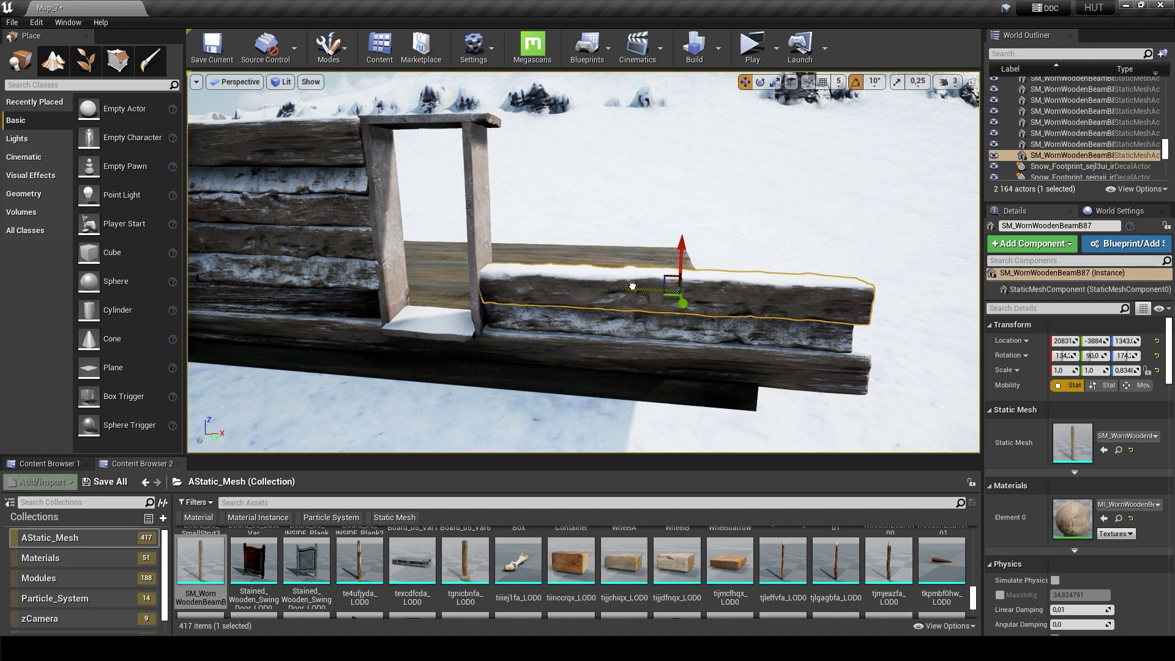
mouse_move(685, 257)
alt+mouse_down()
mouse_move(694, 218)
mouse_move(678, 348)
alt+mouse_up()
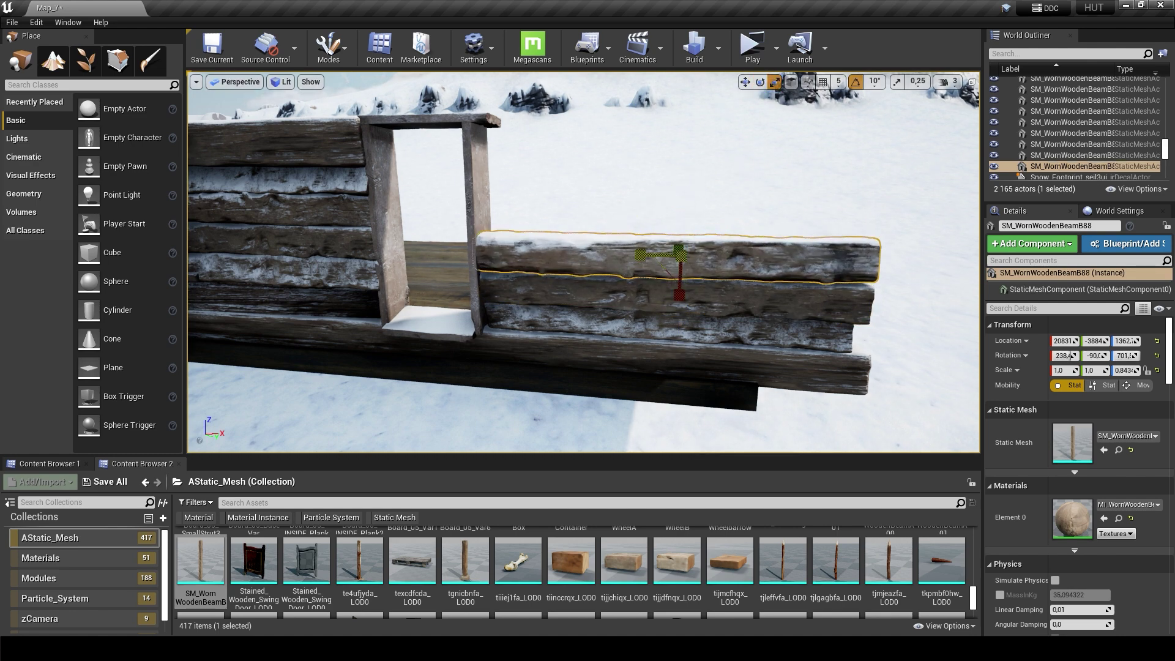
alt+drag(673, 290, 672, 222)
key(e)
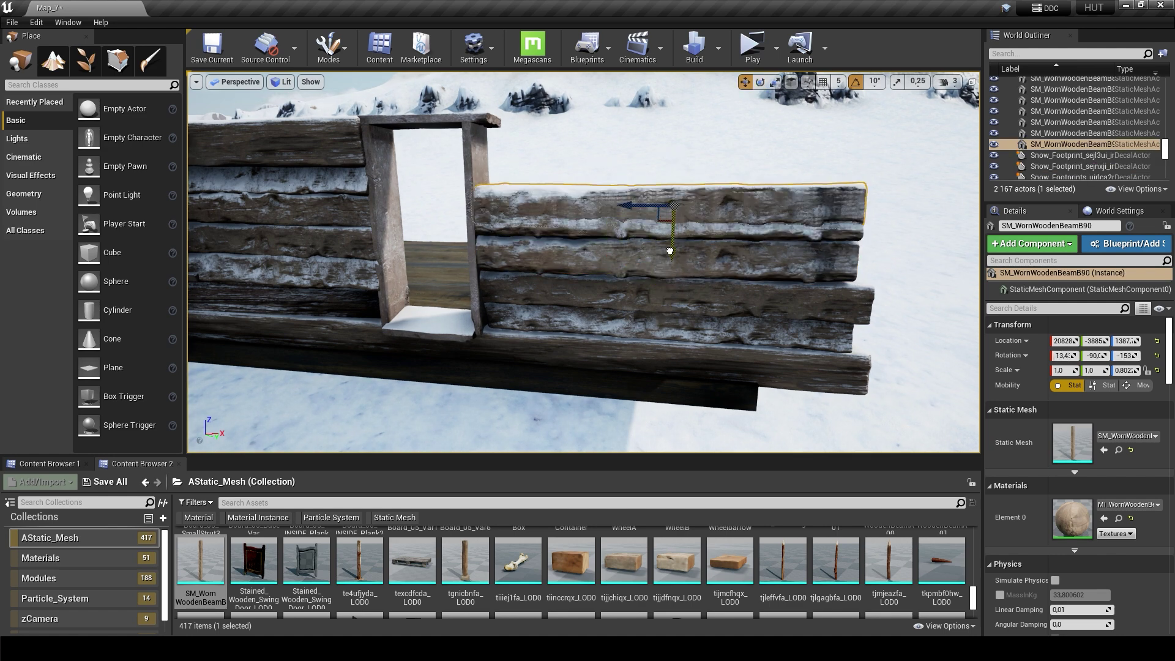
right_drag(671, 222, 649, 293)
key(w)
middle_drag(654, 227, 684, 228)
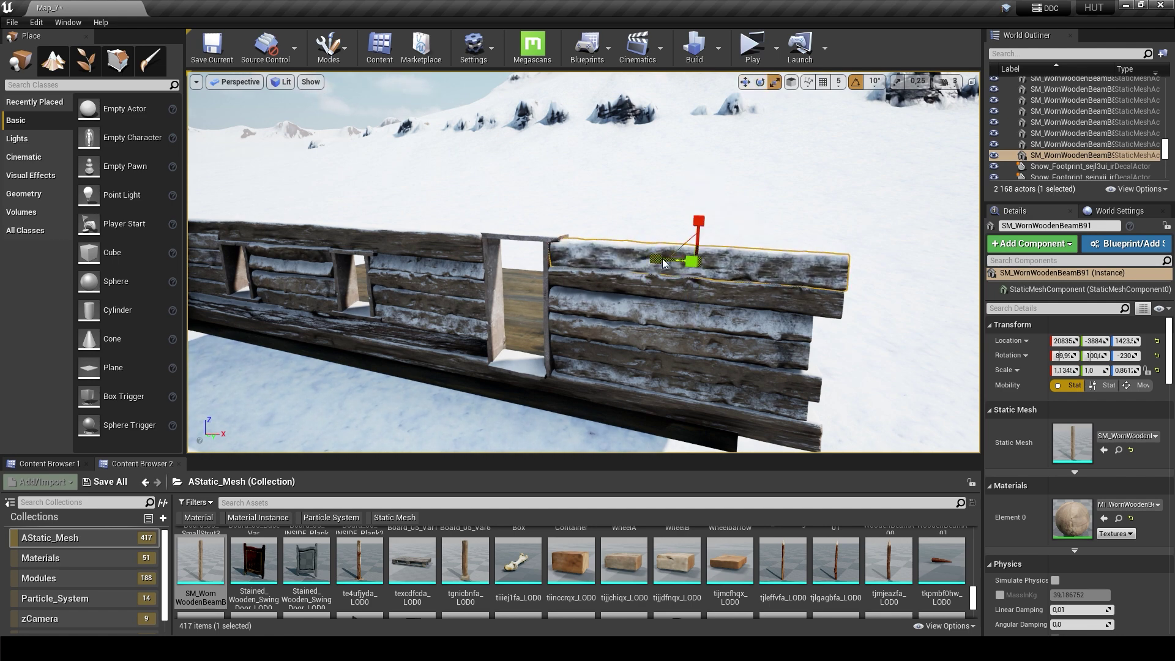
right_drag(663, 258, 663, 258)
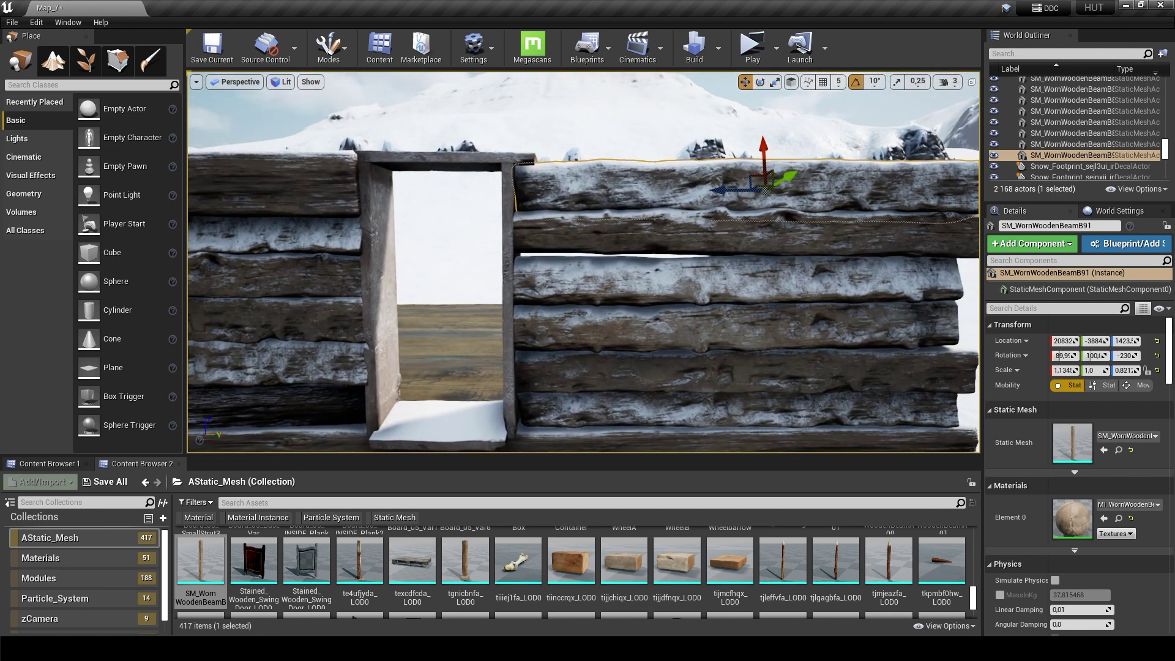
right_drag(764, 264, 765, 265)
click(694, 290)
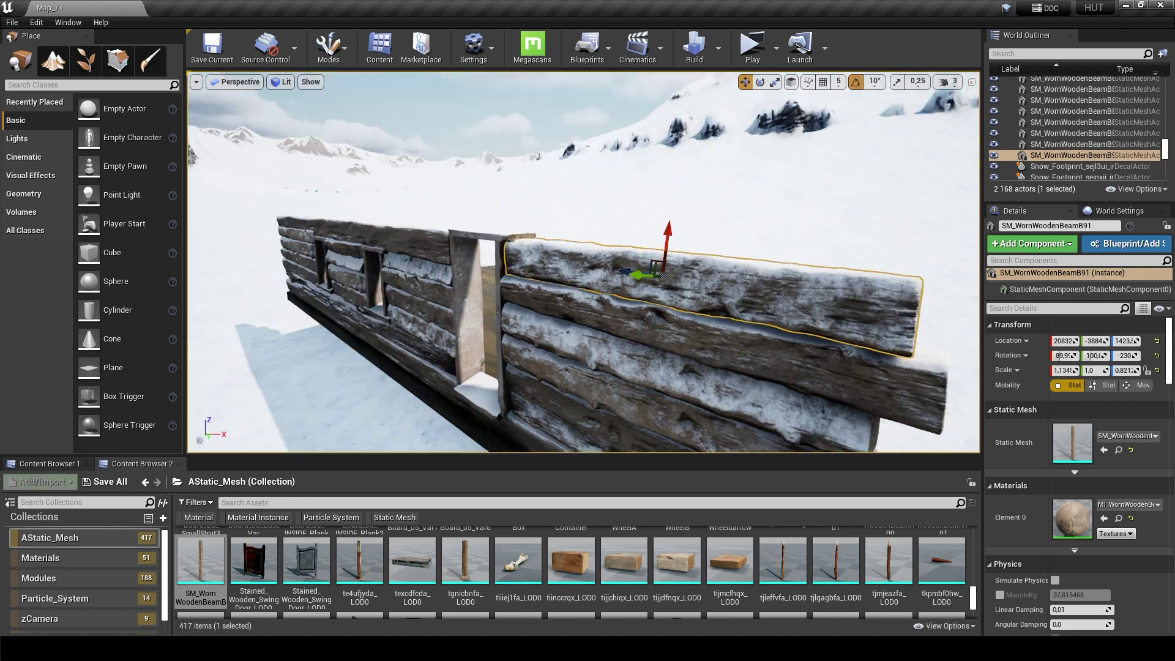
right_drag(694, 289, 695, 290)
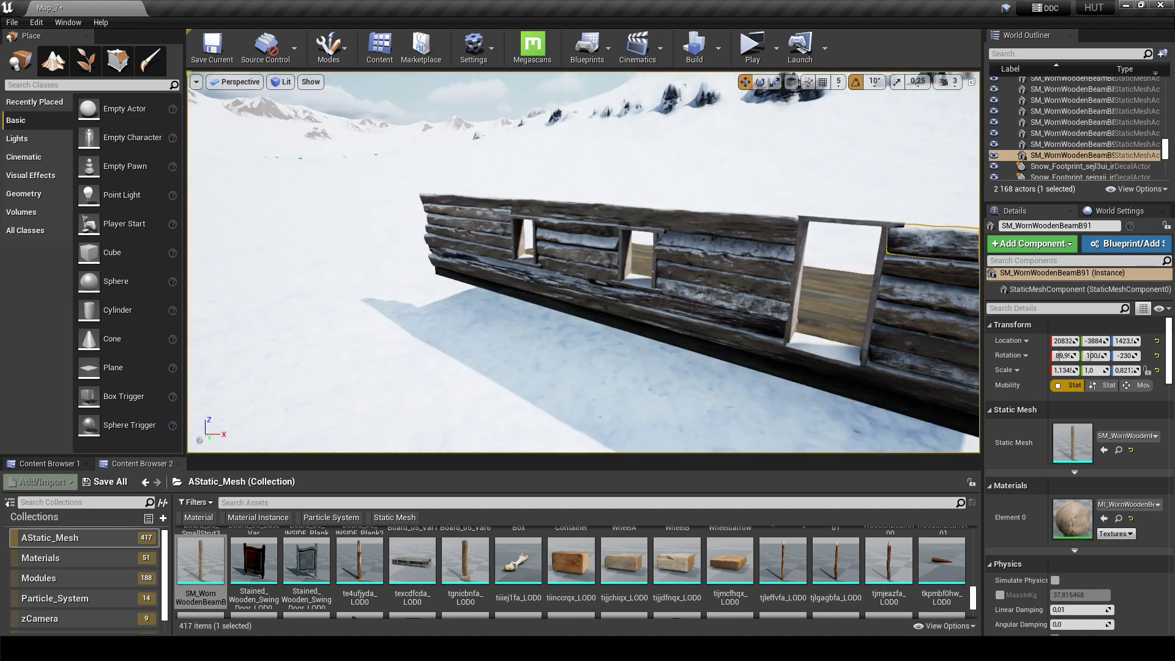
right_drag(525, 265, 526, 265)
click(520, 289)
ctrl+click(526, 265)
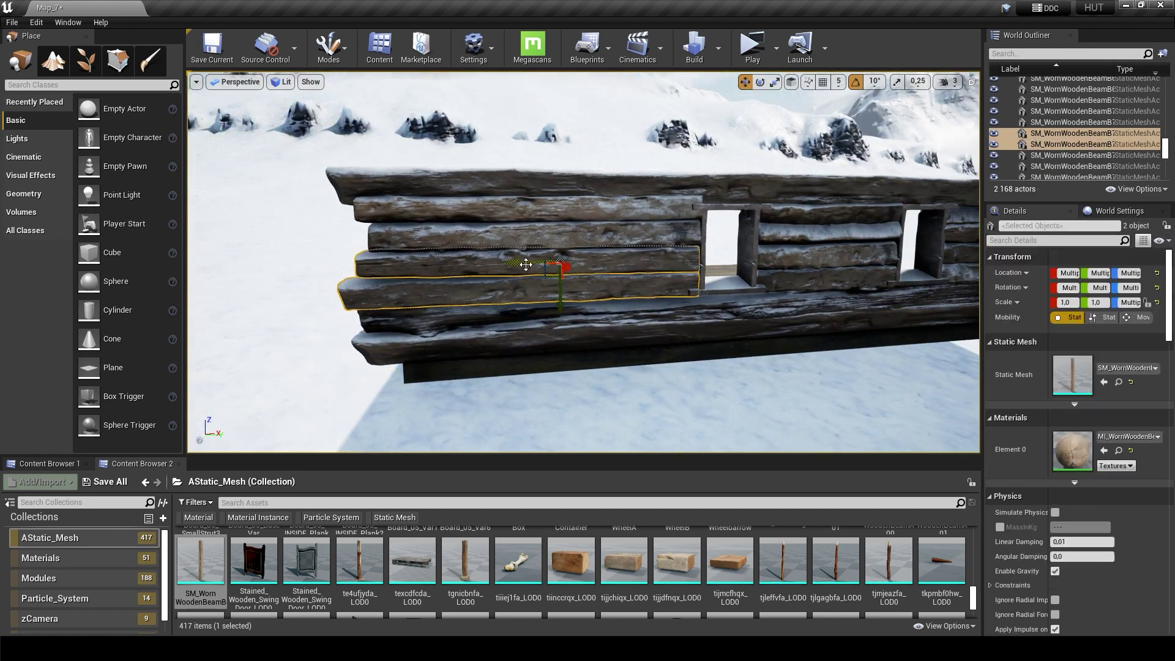
right_drag(499, 214, 669, 267)
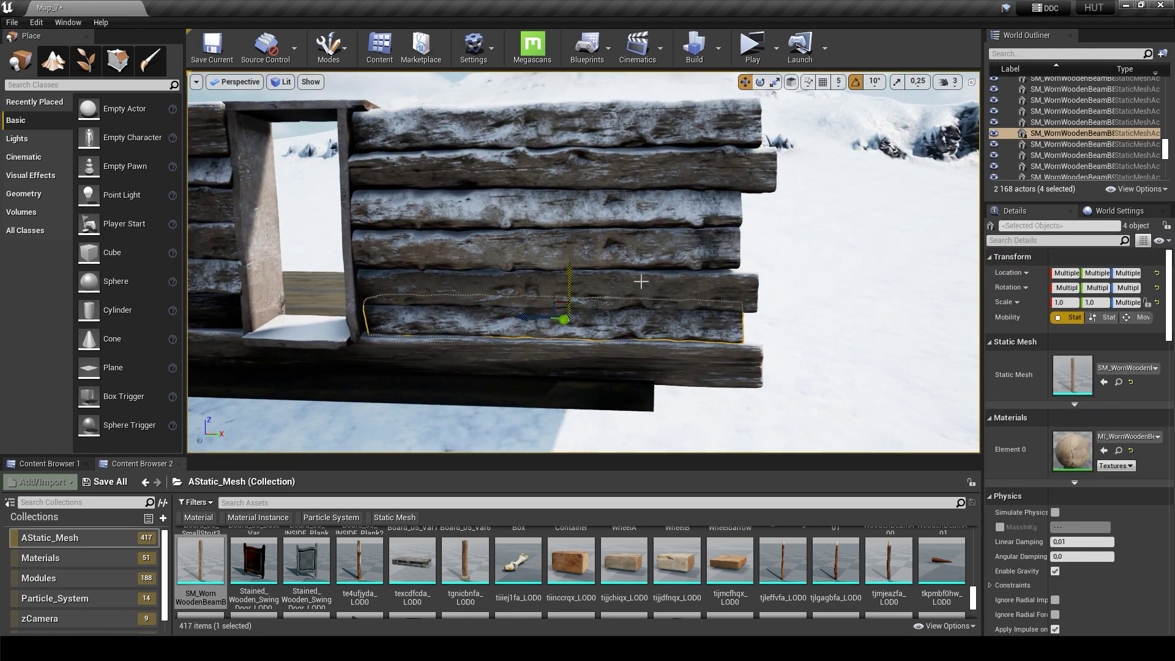
ctrl+click(614, 185)
right_drag(615, 185, 622, 165)
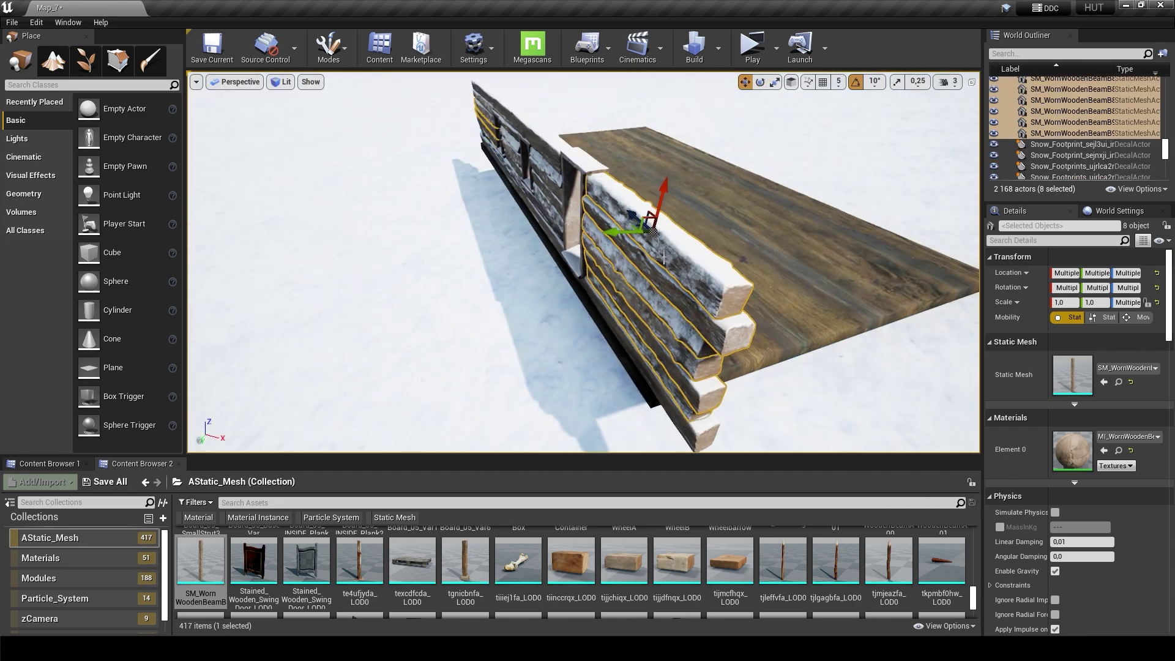
ctrl+click(660, 277)
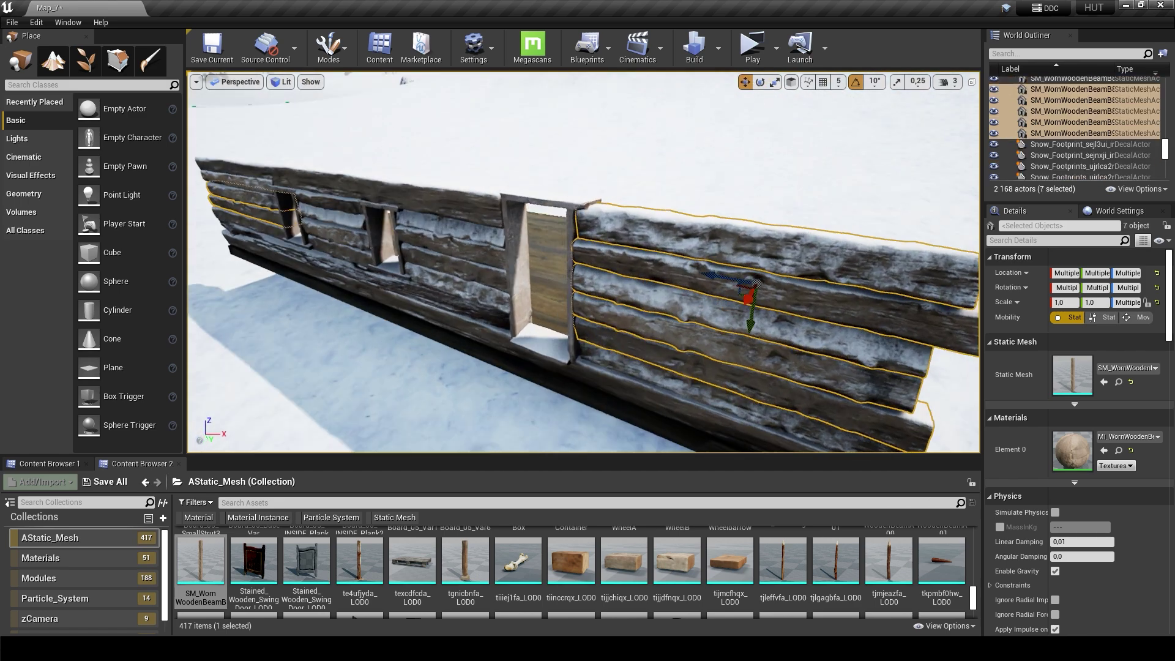
mouse_move(660, 278)
right_down()
mouse_move(589, 232)
mouse_move(620, 251)
right_up()
key(ctrl+w)
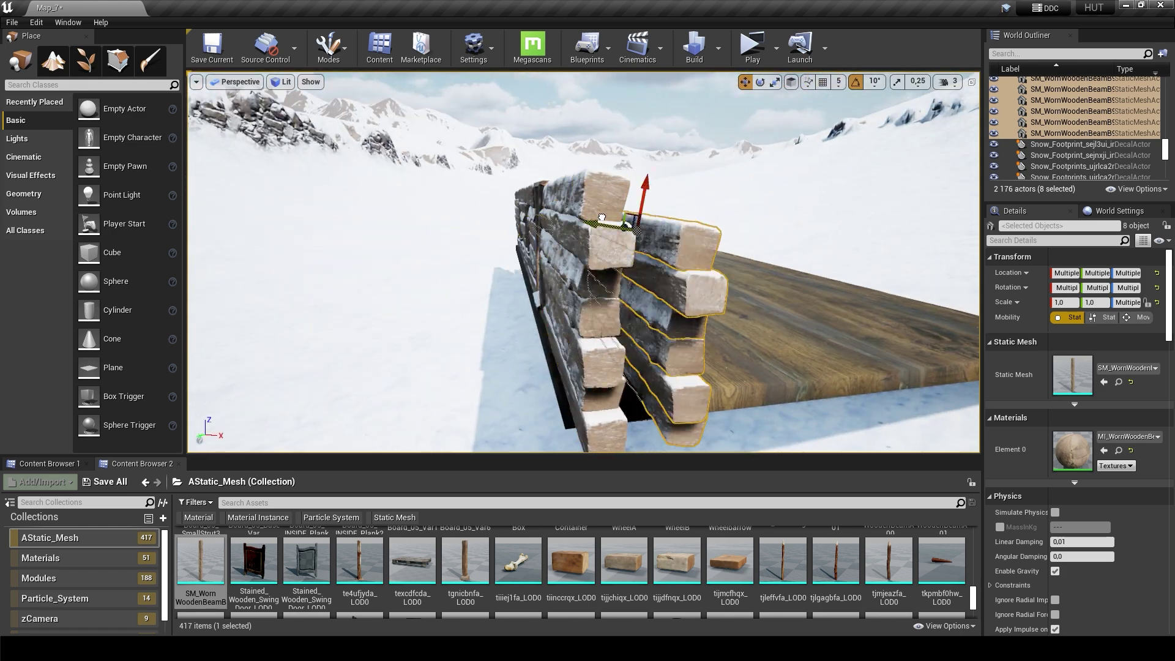
key(e)
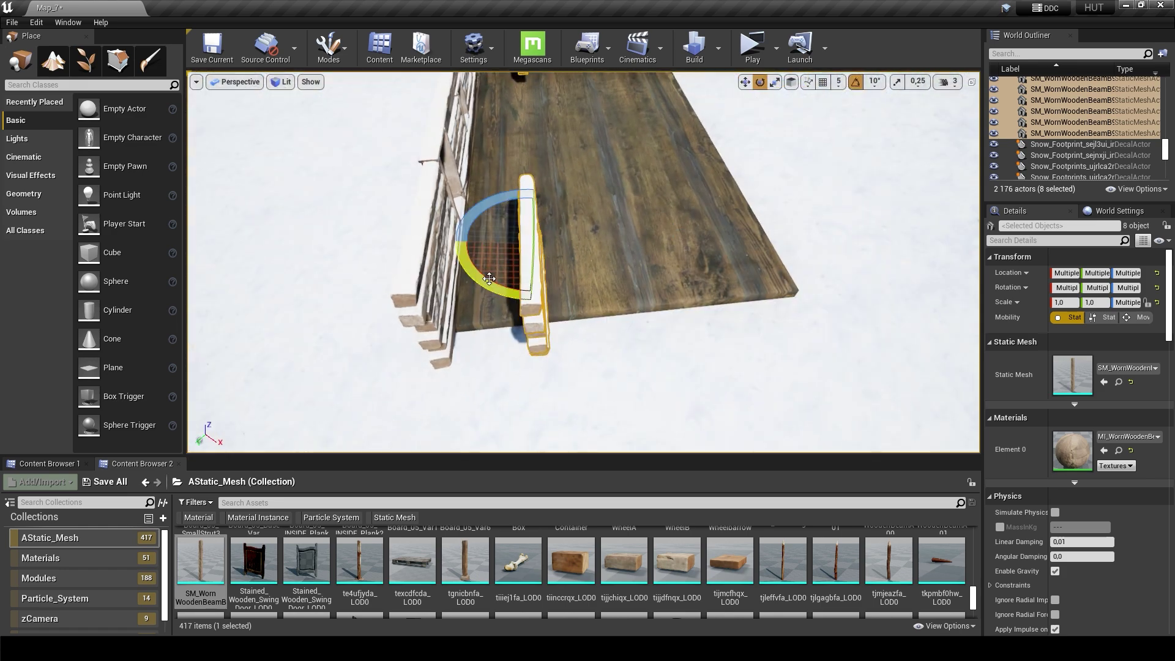
right_drag(495, 283, 599, 280)
key(Delete)
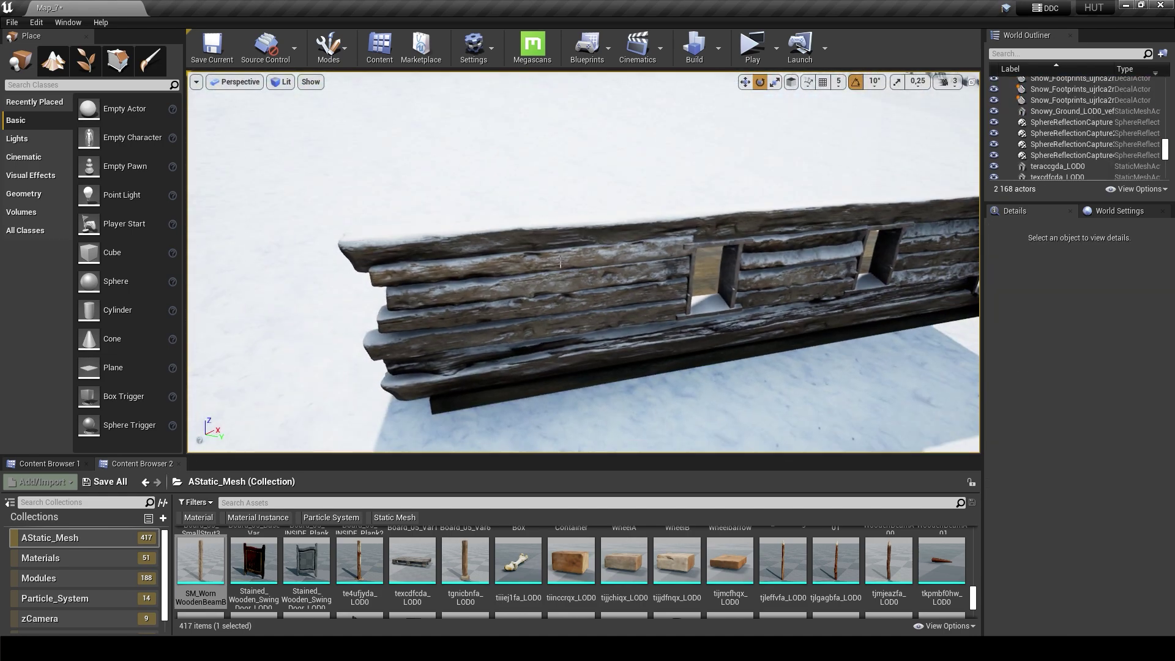
Step: Select the four top wall beams and duplicate them upward onto the stack
click(599, 280)
ctrl+click(607, 320)
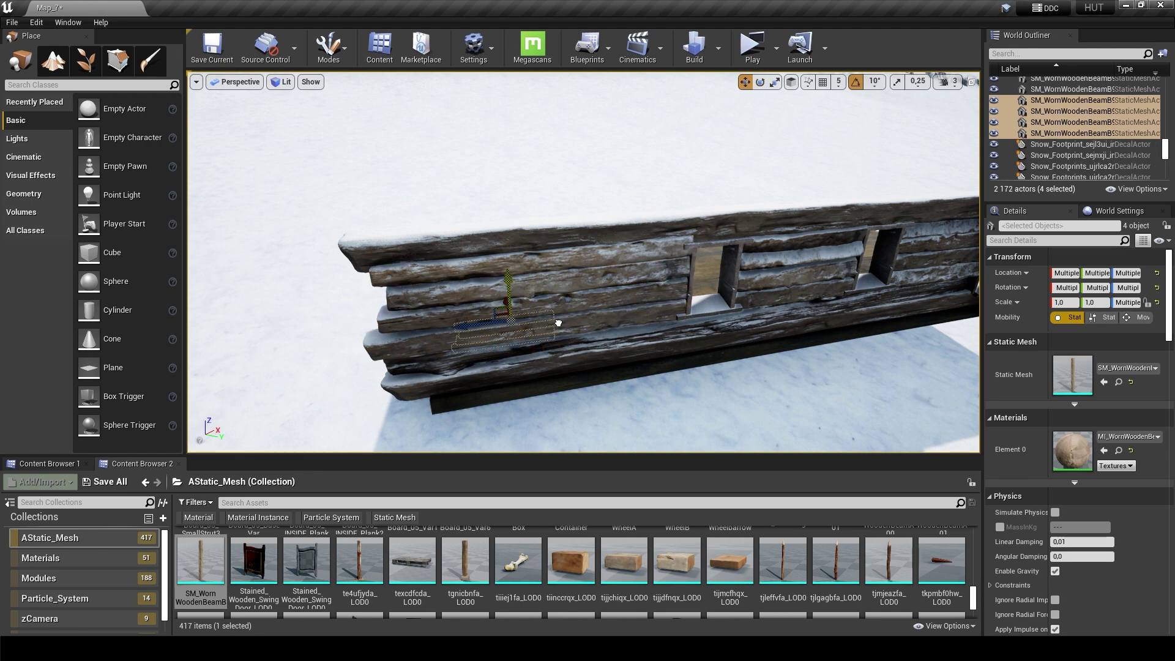
mouse_move(538, 154)
right_down()
mouse_move(375, 238)
mouse_move(474, 263)
right_up()
key(e)
key(w)
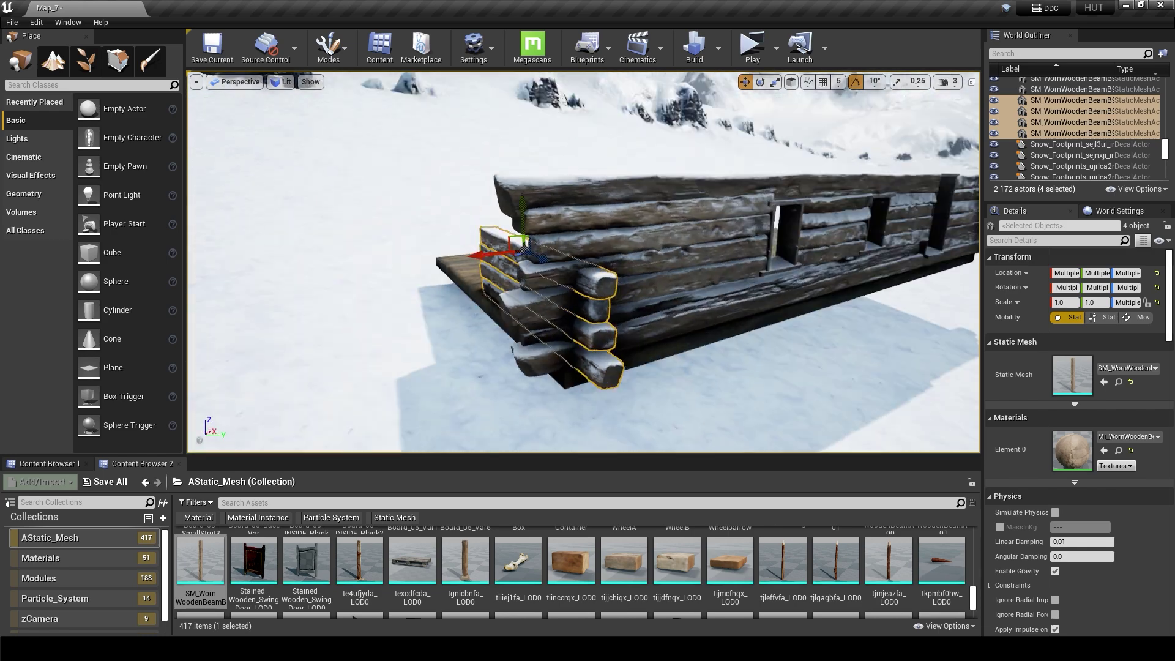
right_drag(594, 289, 638, 259)
alt+drag(496, 286, 516, 183)
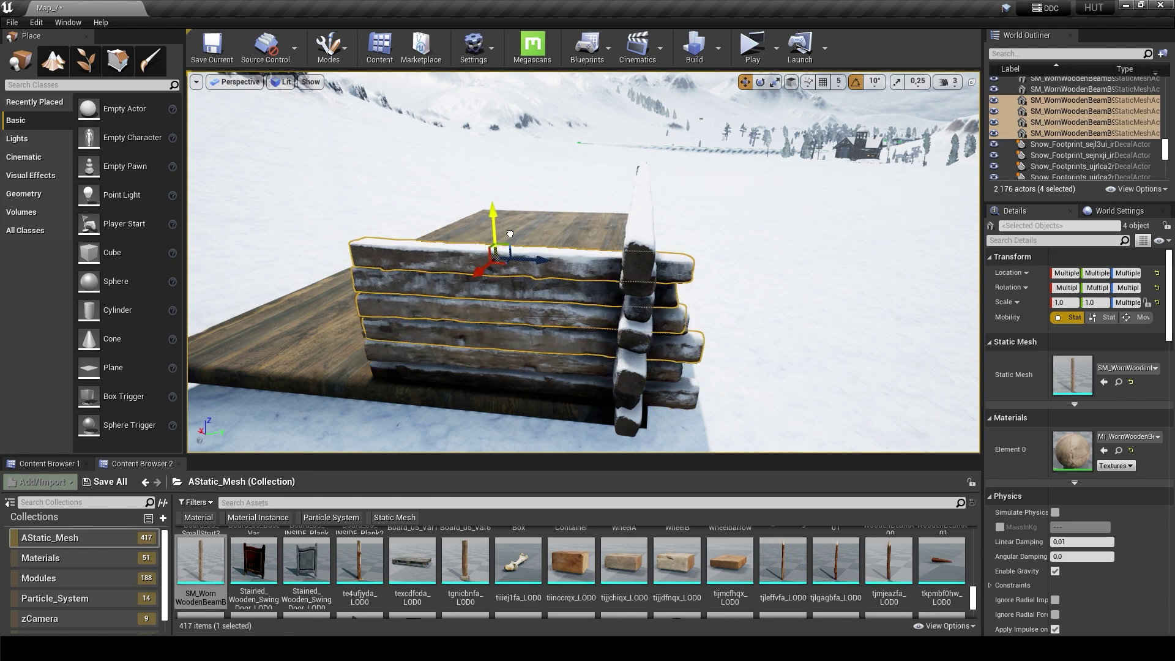
Step: Mirror the four copied beams with Transform > Mirror so their scale reads -1.0
right_click(534, 200)
mouse_move(616, 569)
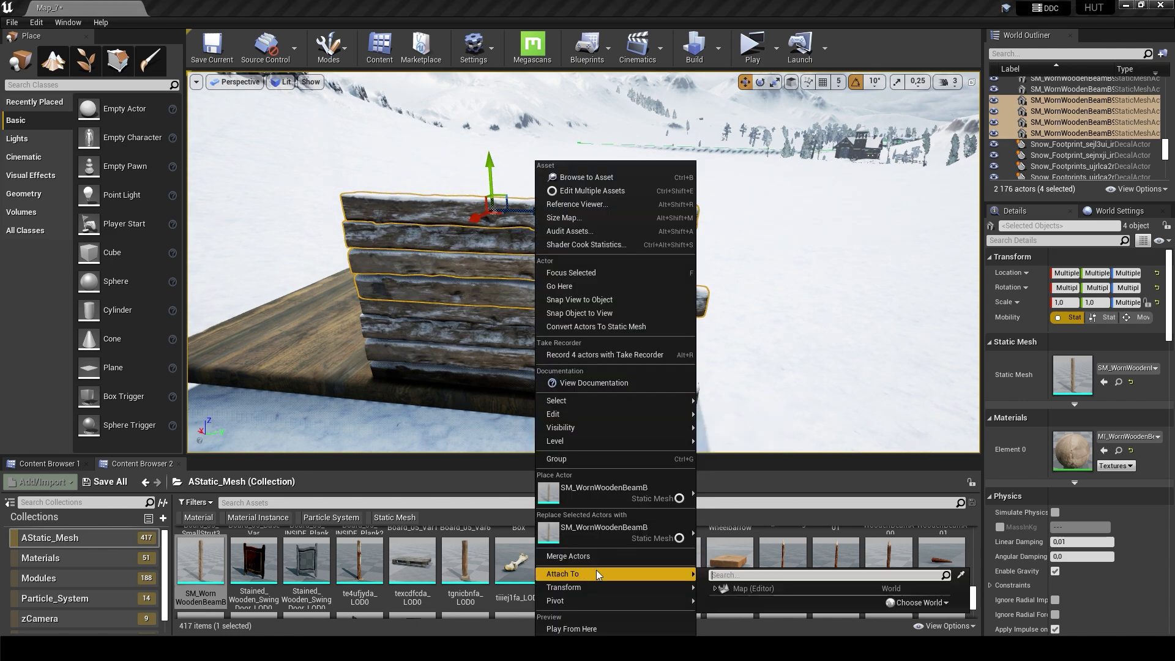
click(722, 609)
right_drag(538, 278, 538, 279)
key(e)
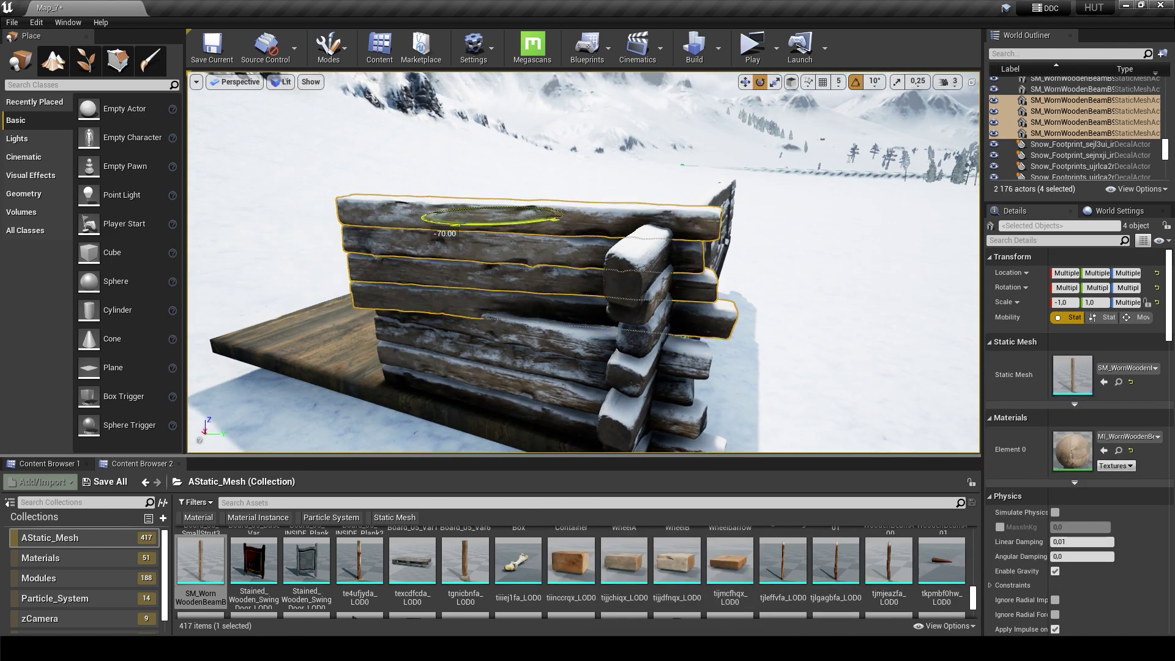
right_click(525, 278)
mouse_move(568, 589)
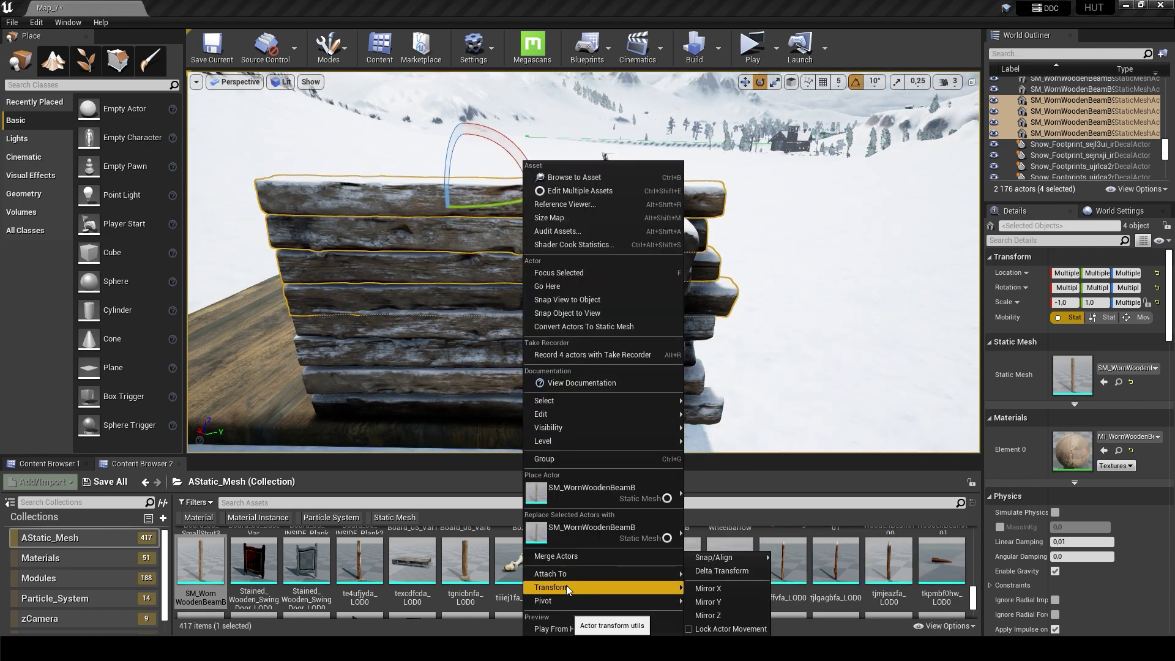
click(719, 607)
right_drag(534, 279, 534, 279)
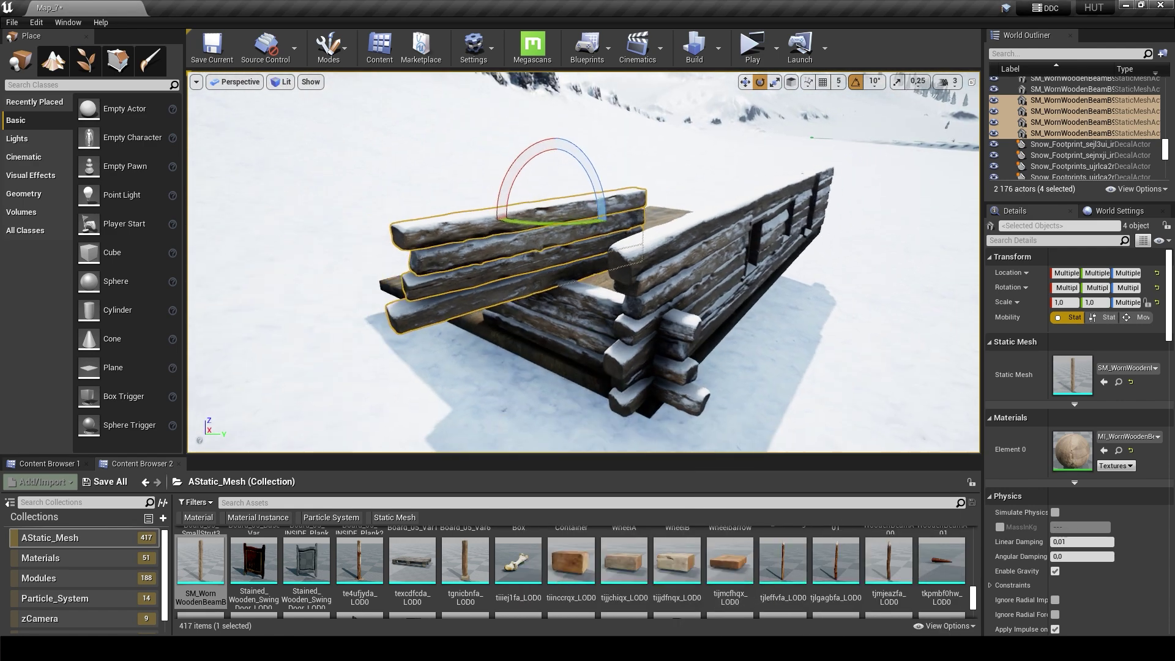
right_click(534, 279)
mouse_move(573, 591)
click(701, 599)
Step: Lower the mirrored beams onto the top of the log stack
drag(567, 223, 556, 280)
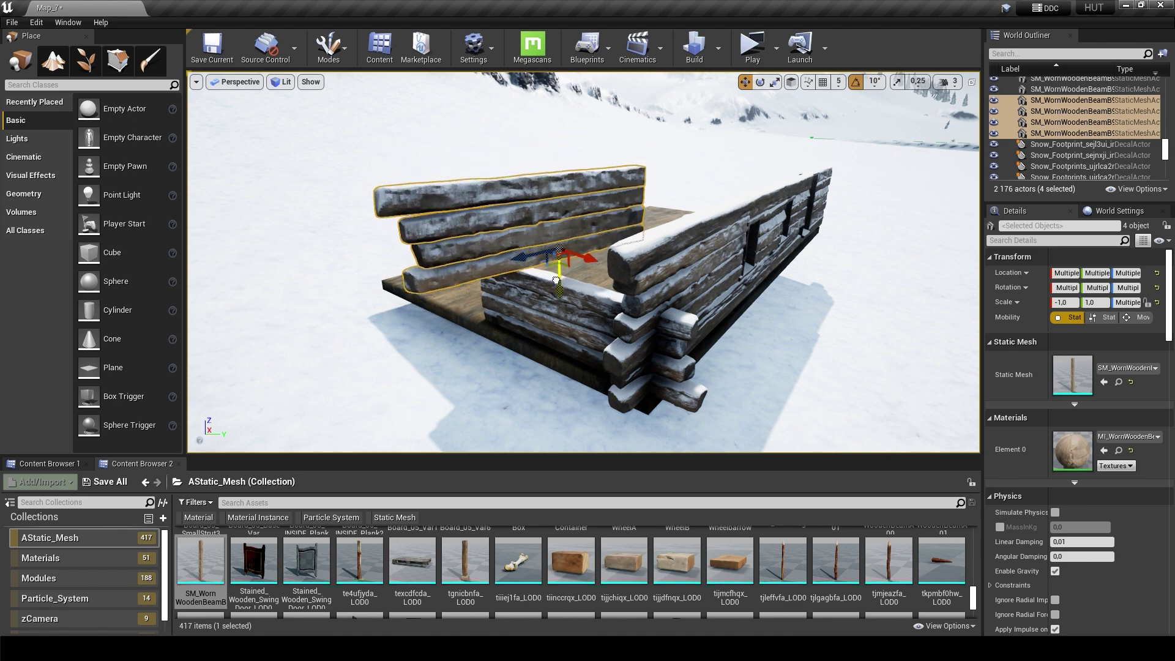
right_drag(542, 268, 542, 268)
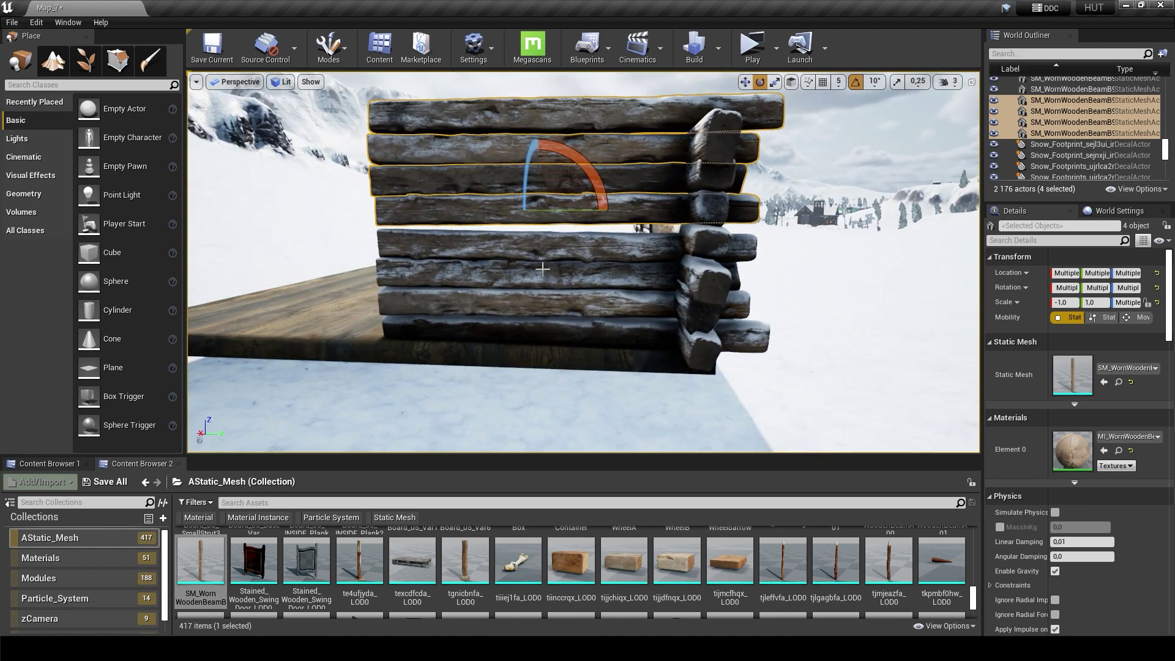
drag(549, 226, 543, 252)
right_drag(542, 250, 542, 250)
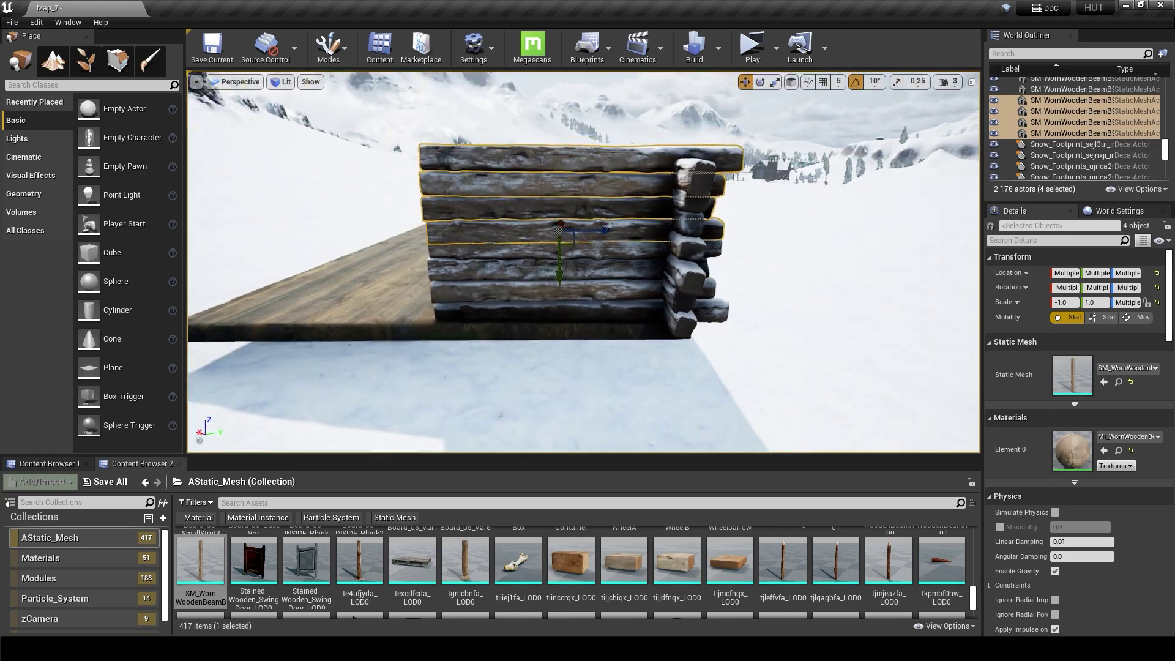
Step: Select the wall beams and rotate the copied wall 180 degrees, then 90 degrees for the side
ctrl+click(496, 260)
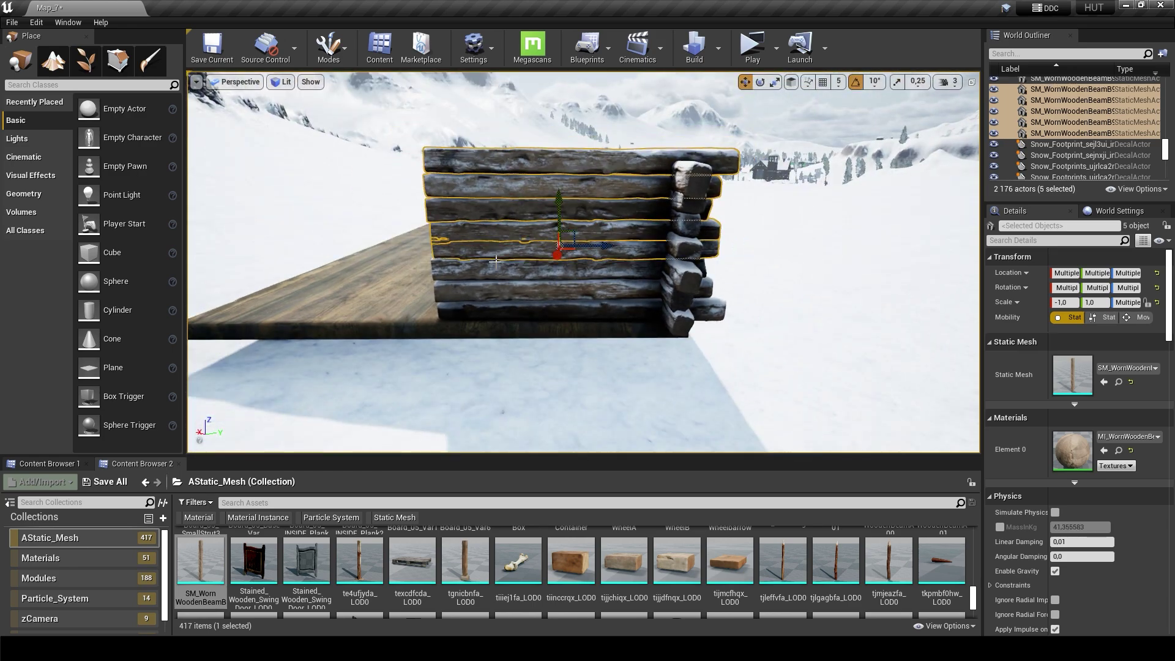
ctrl+click(504, 312)
key(e)
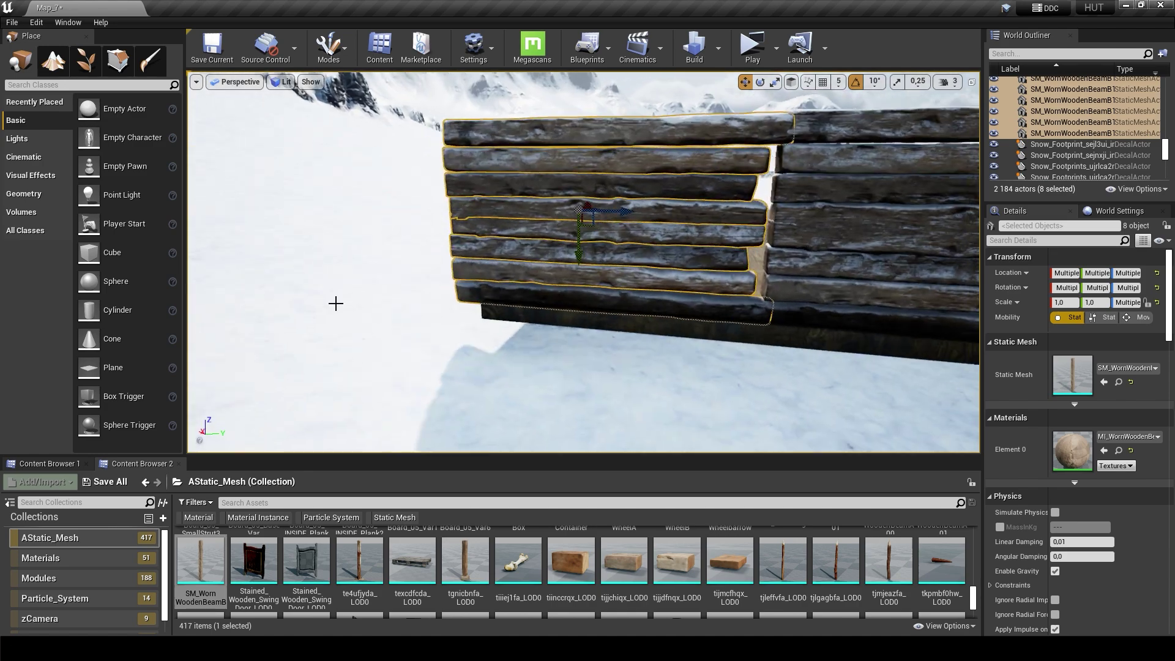
drag(539, 211, 667, 221)
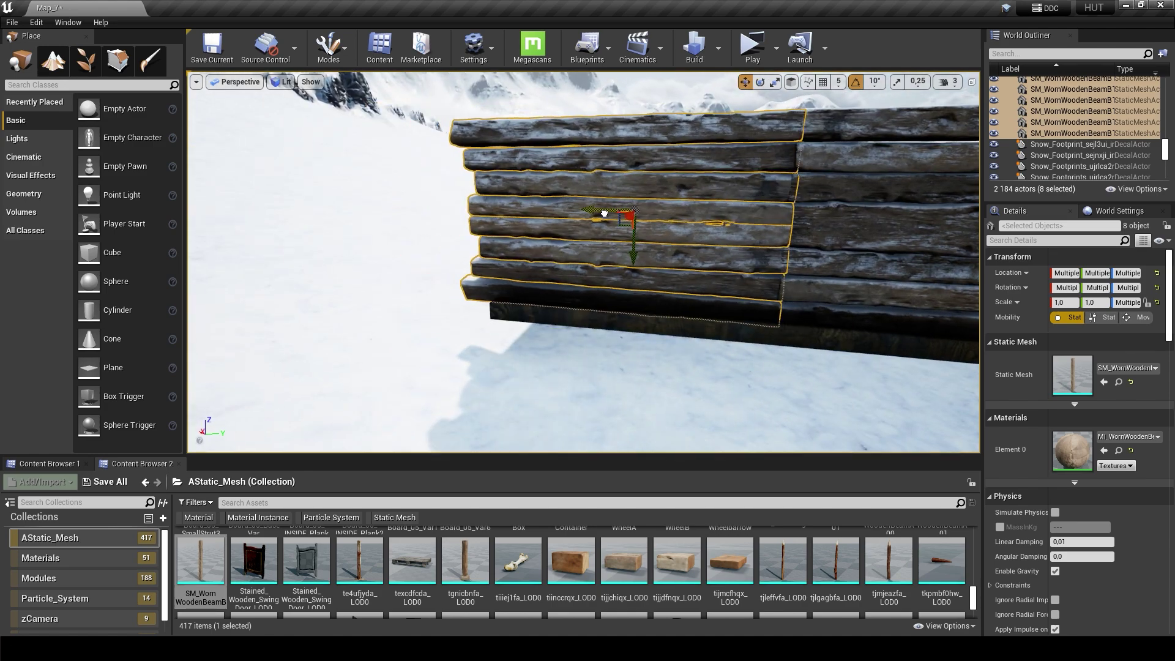
right_drag(560, 209, 538, 211)
key(f)
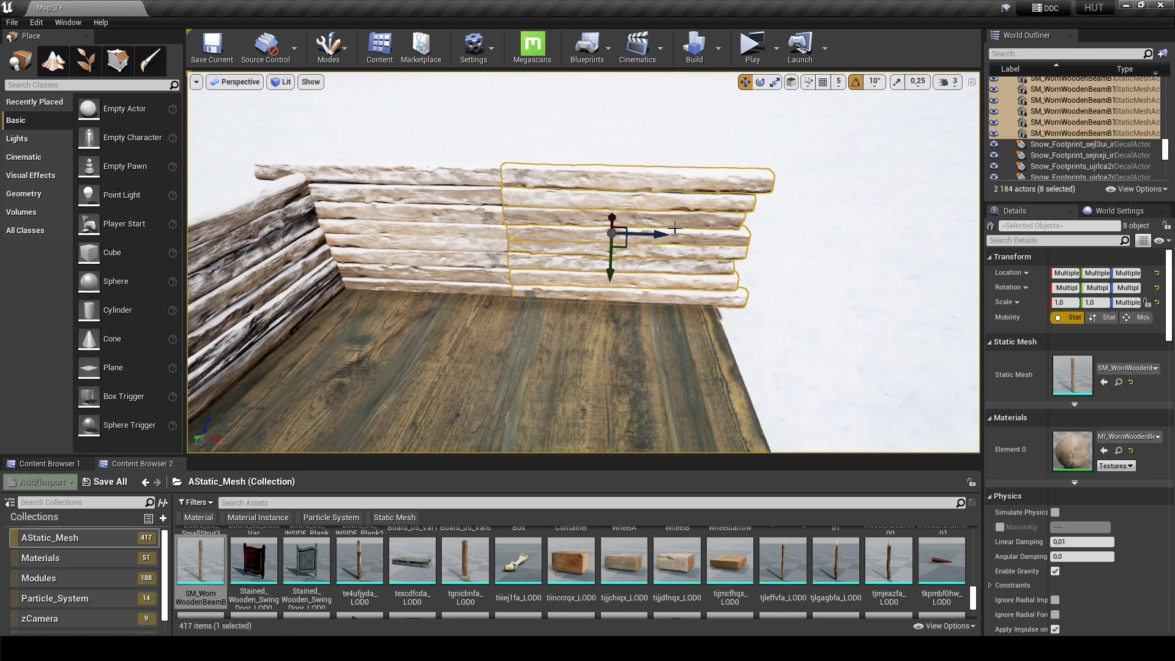
key(e)
drag(648, 236, 839, 249)
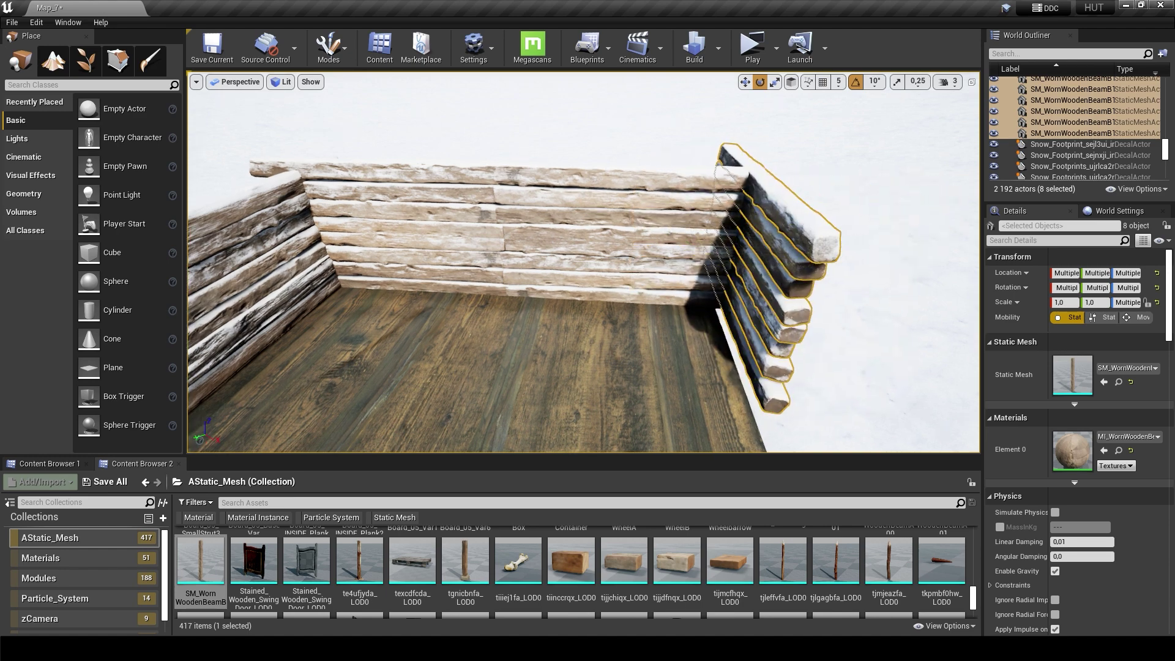
right_drag(838, 249, 747, 269)
drag(746, 270, 765, 306)
Step: Slide the side wall copy into position along the floor
key(w)
drag(670, 342, 544, 315)
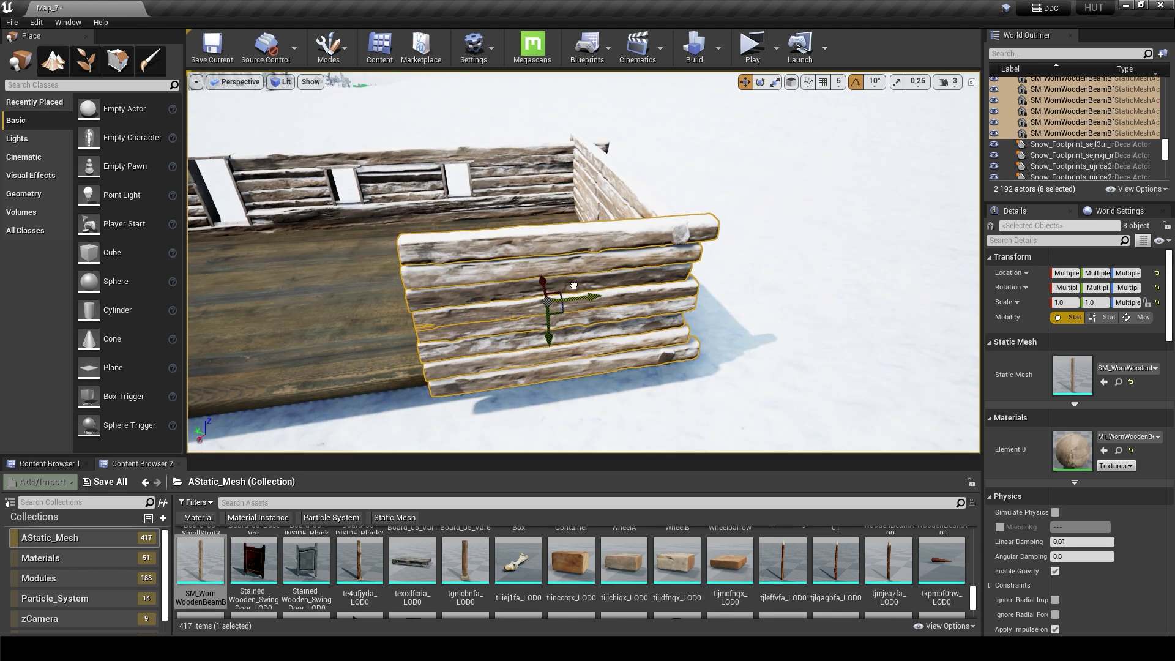
mouse_move(544, 315)
right_down()
mouse_move(582, 320)
mouse_move(453, 280)
right_up()
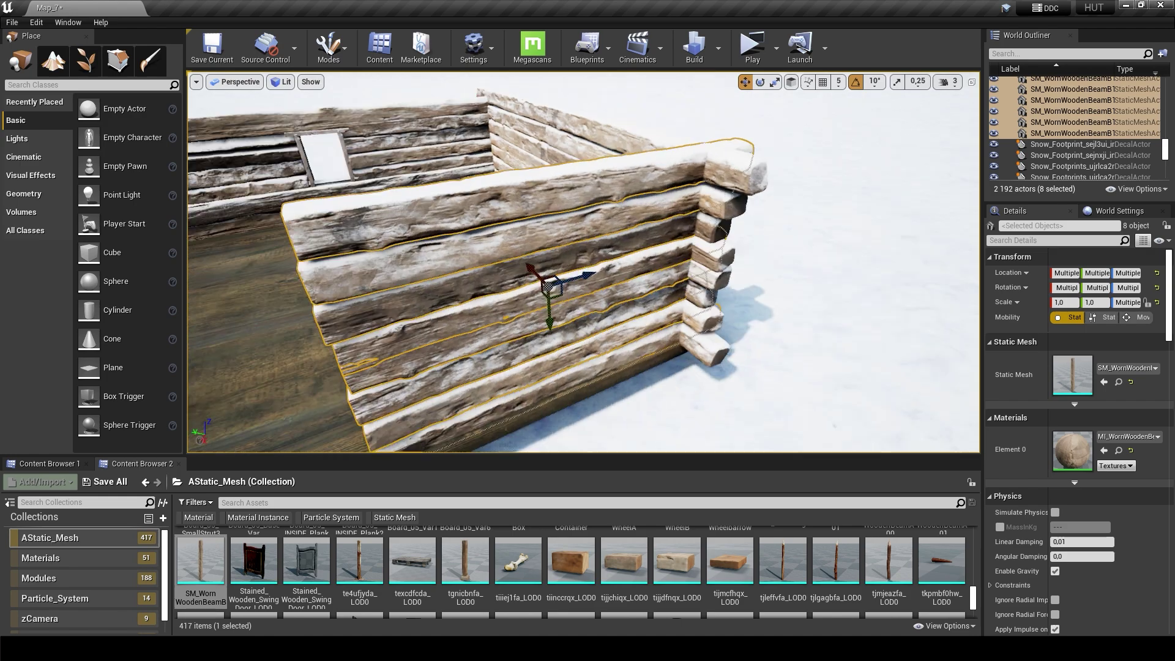
mouse_move(453, 281)
mouse_down()
mouse_move(660, 265)
mouse_move(391, 265)
mouse_move(378, 314)
mouse_up()
scroll(392, 266, up, 3)
scroll(489, 270, down, 5)
Step: Rotate the remaining wall copy and shift it into the open end of the floor
key(e)
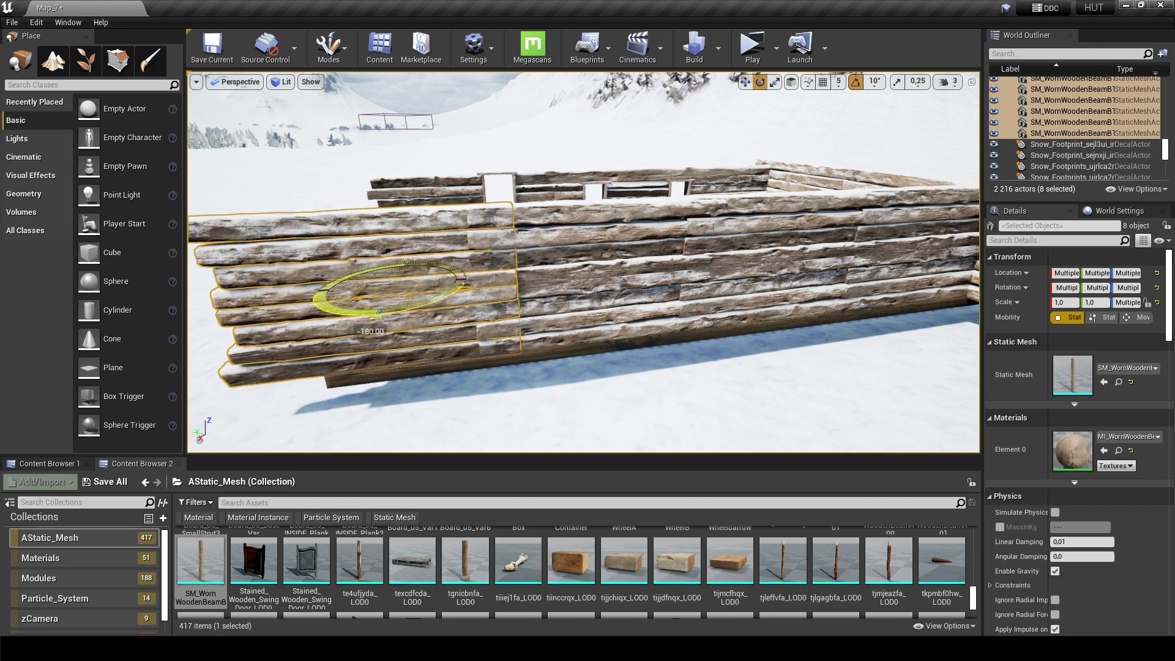
middle_drag(378, 314, 498, 292)
key(w)
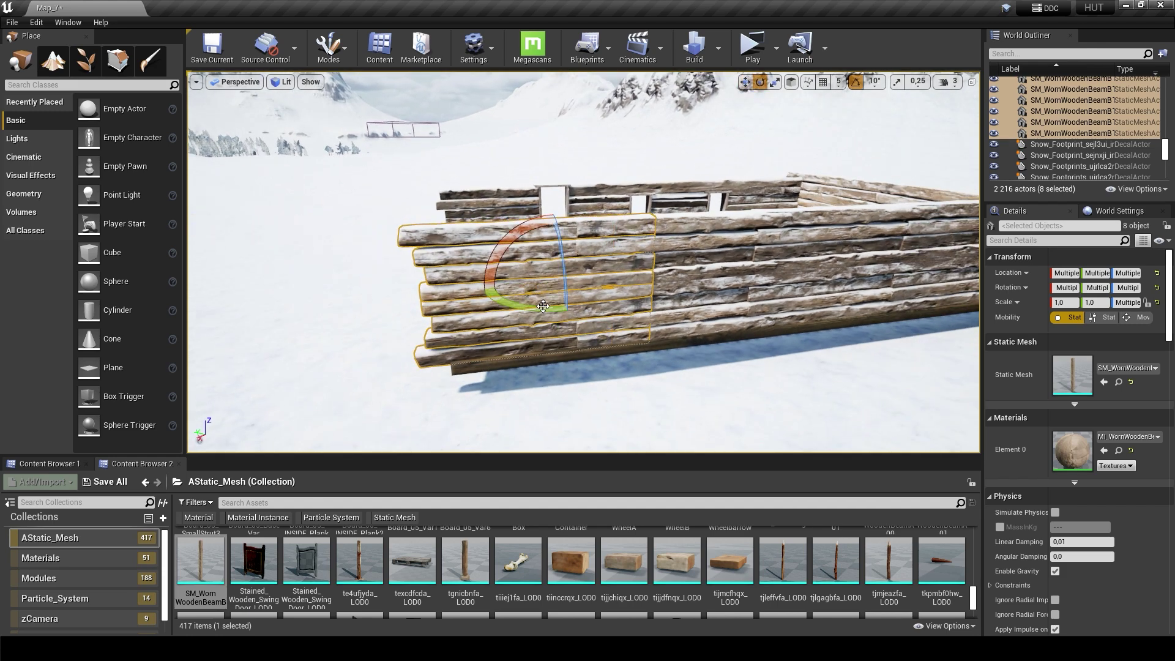
key(w)
alt+drag(568, 311, 616, 275)
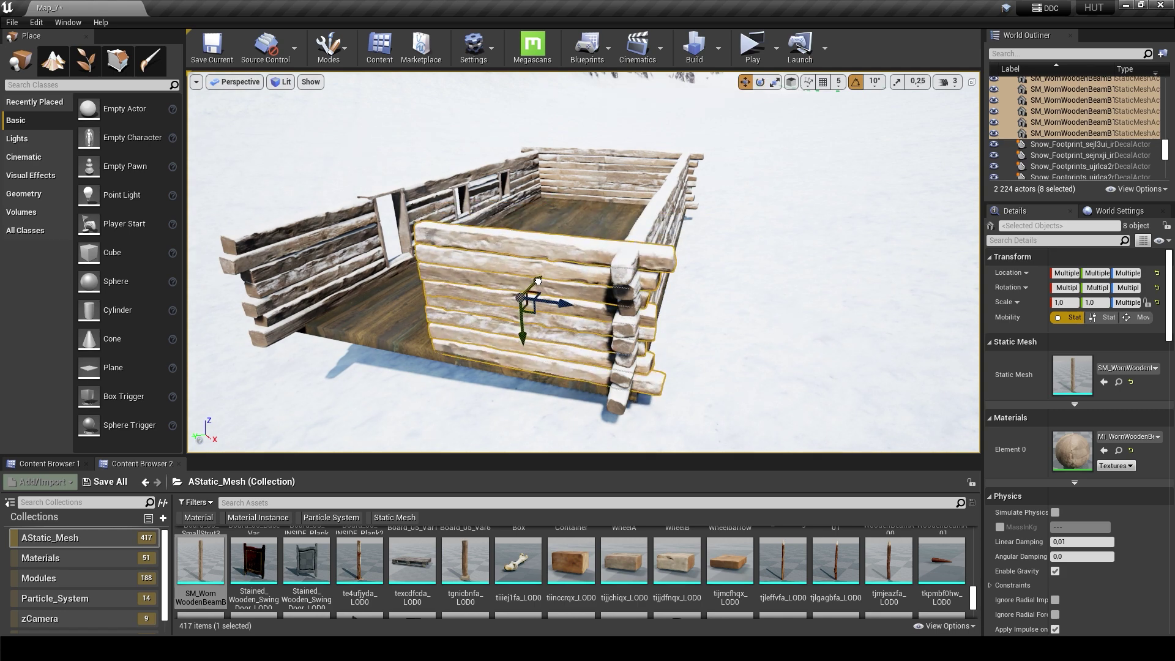
alt+drag(575, 306, 454, 286)
key(e)
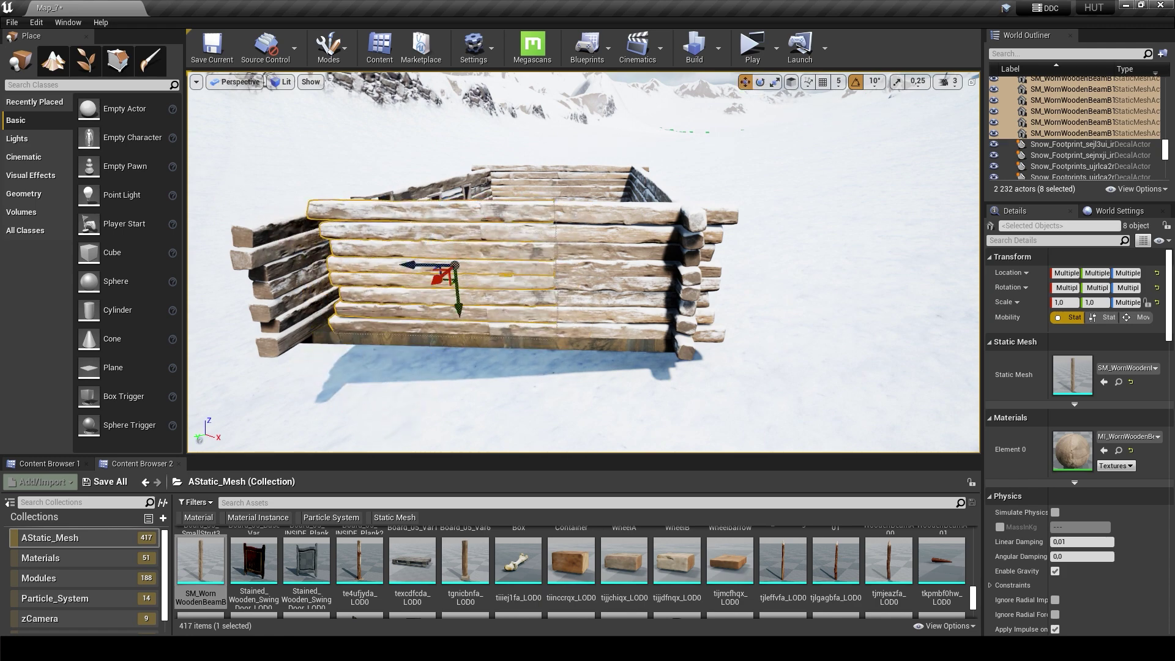
alt+drag(539, 288, 673, 279)
Step: Adjust the wall's scale, then select and focus on a single wall beam
key(r)
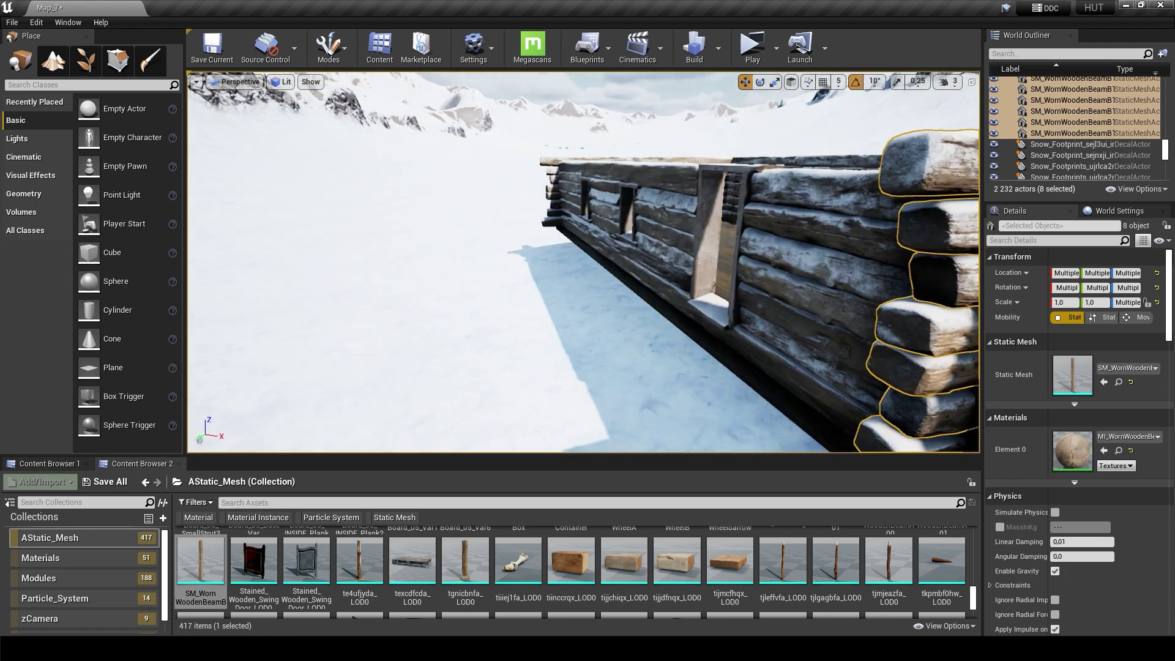
alt+right_drag(673, 278, 612, 233)
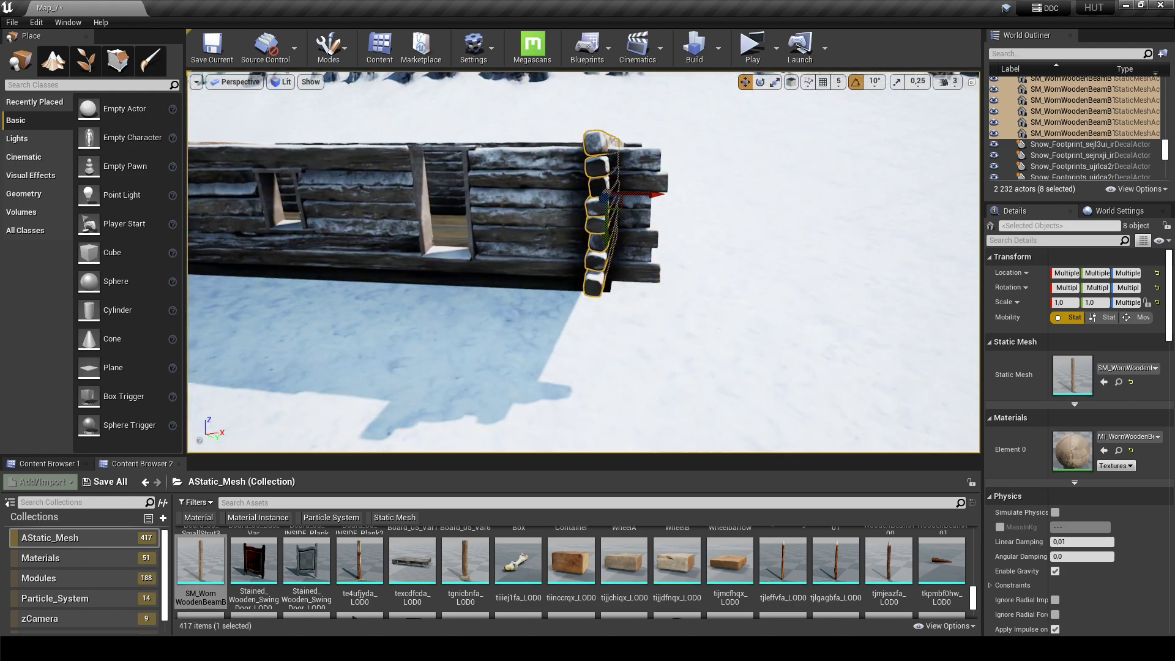
key(Escape)
click(519, 247)
key(f)
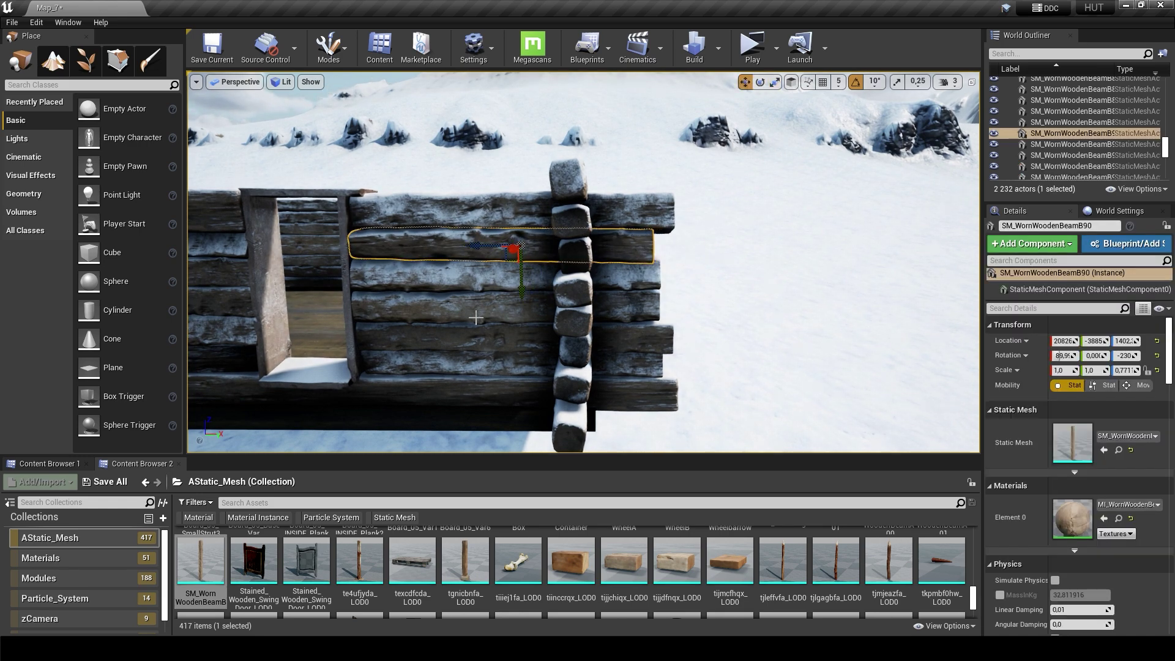
Step: Check the beams under the window and along the side wall toward the cabin corner
click(480, 395)
key(f)
key(r)
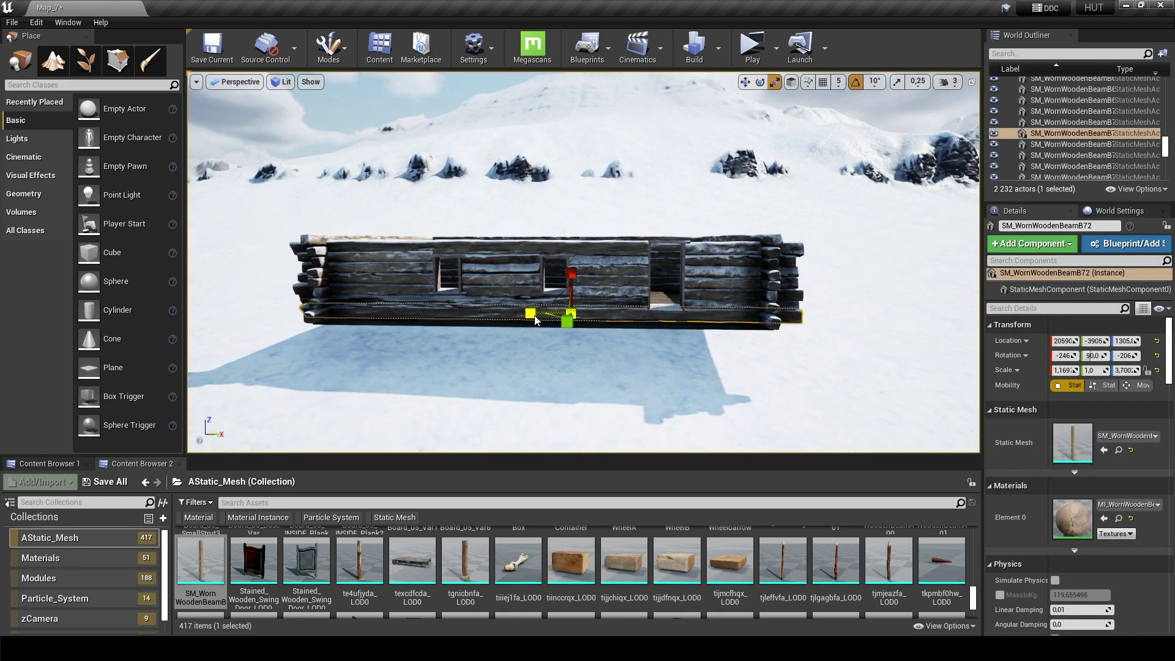
alt+drag(530, 314, 583, 256)
click(584, 256)
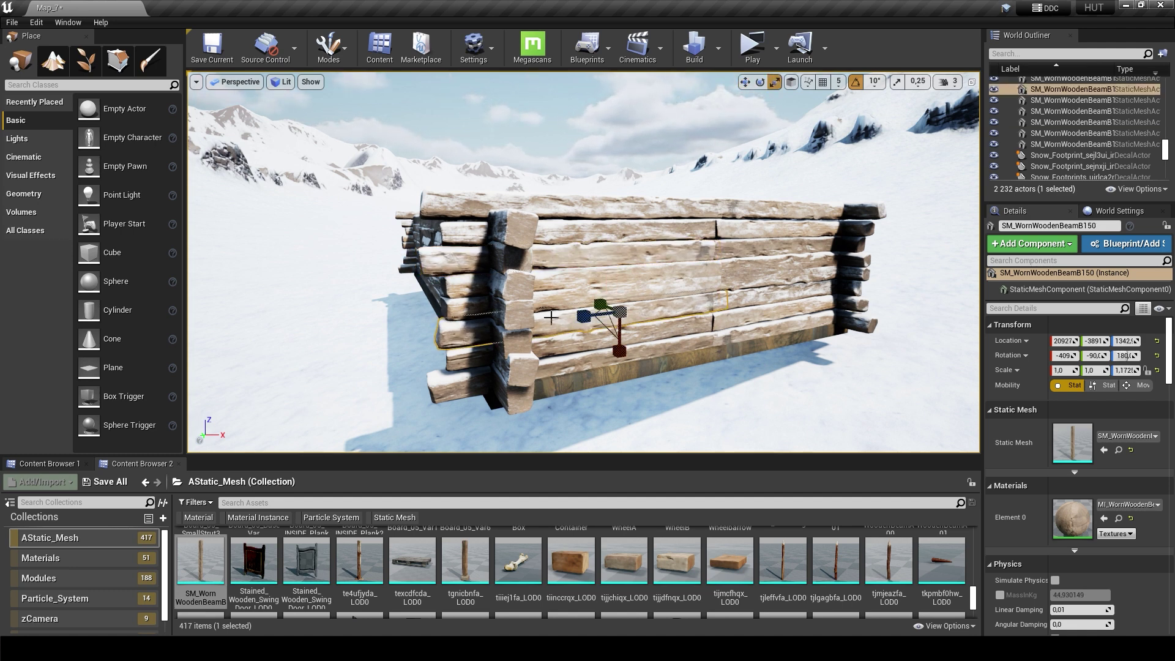
key(Escape)
mouse_move(551, 317)
right_down()
mouse_move(496, 273)
mouse_move(560, 227)
right_up()
click(560, 227)
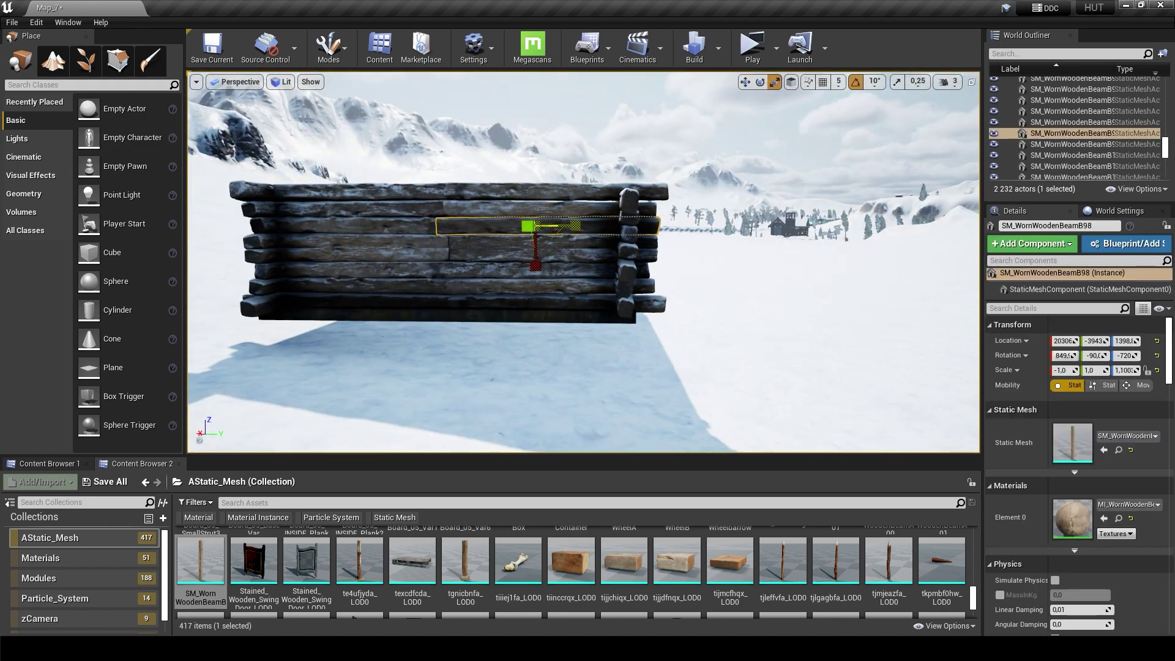
Step: Lower the top beam SM_WornWoodenBeamB96 from Z 1440 to 1435, then deselect
right_drag(569, 265, 545, 215)
click(545, 221)
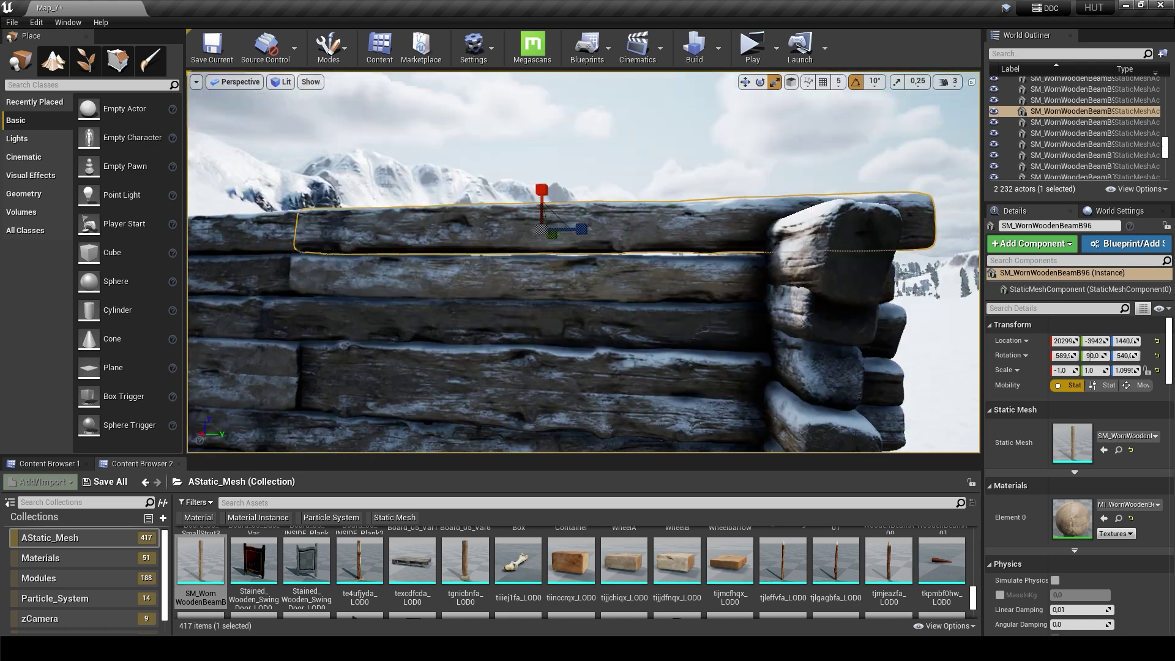
key(w)
drag(541, 184, 541, 187)
right_drag(541, 188, 495, 189)
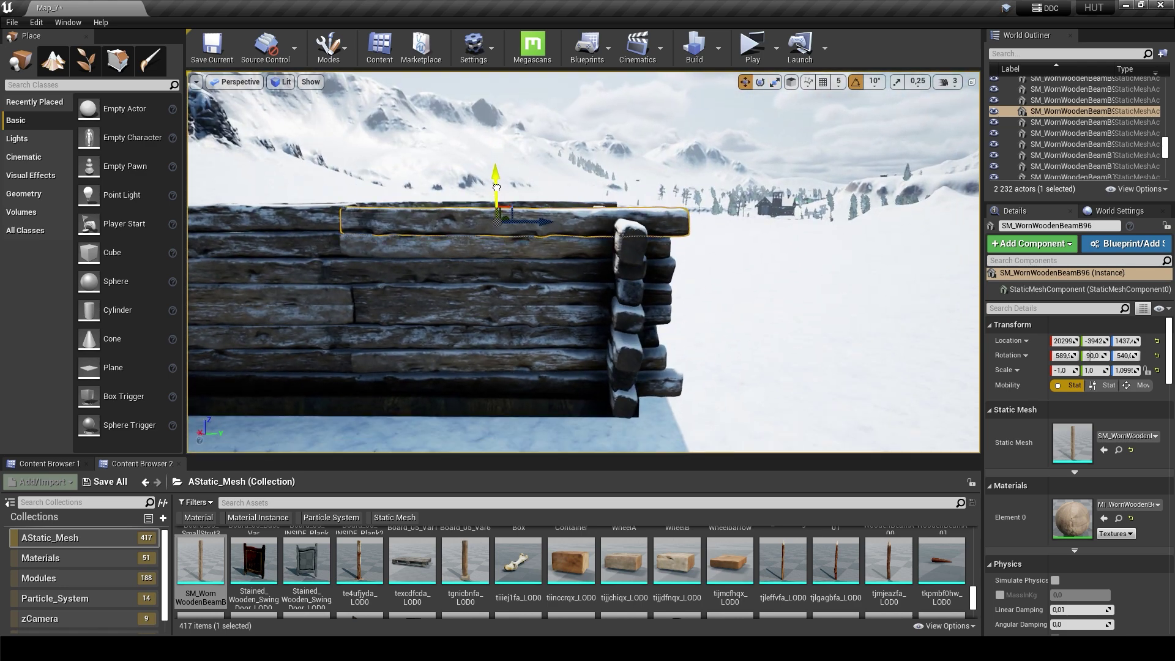
key(Escape)
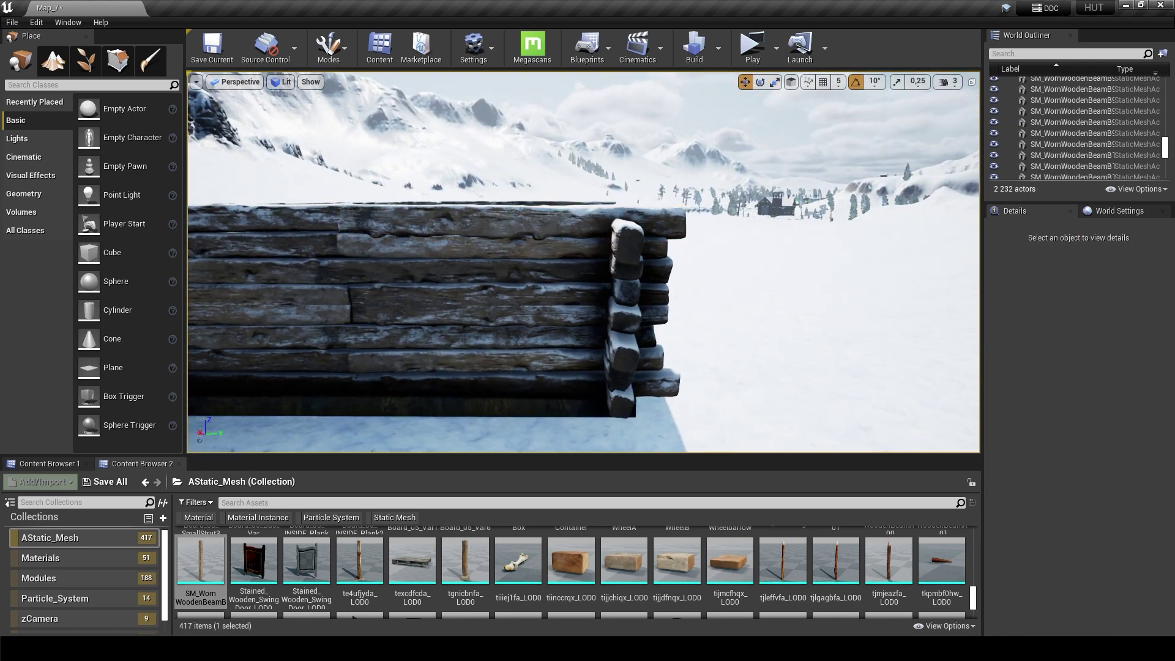
right_drag(521, 286, 520, 285)
Step: Raise a copy of the beam below the windows and rotate it about 40 degrees
click(520, 286)
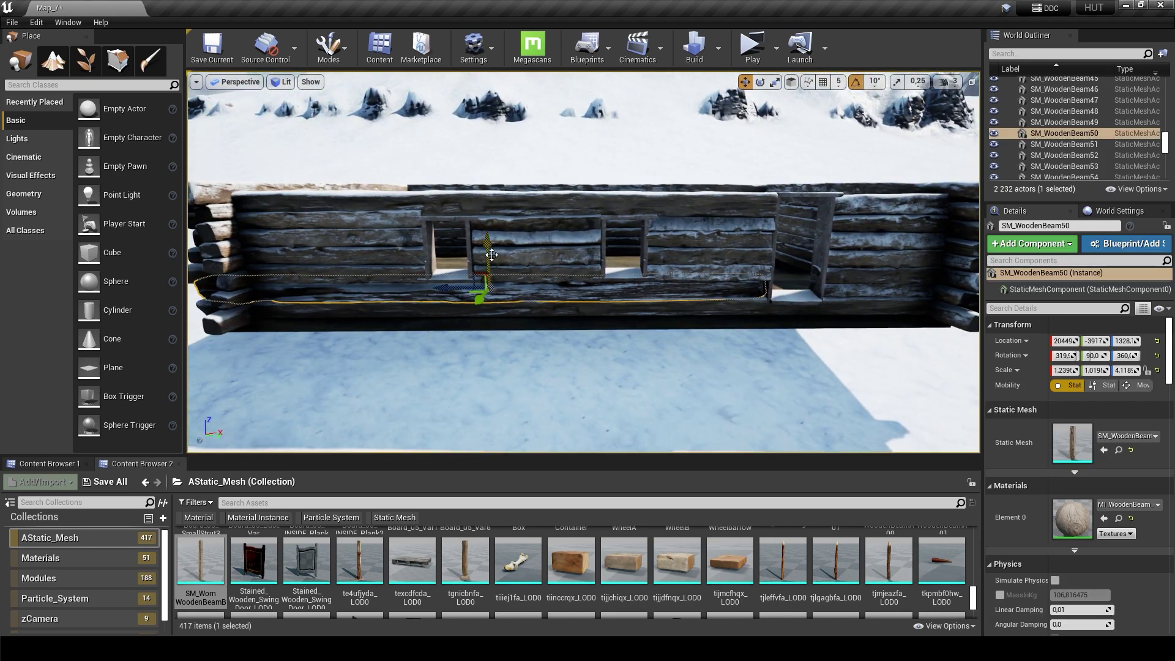
alt+drag(481, 251, 480, 153)
right_drag(481, 153, 664, 315)
key(e)
drag(684, 257, 685, 343)
mouse_move(685, 343)
right_down()
mouse_move(618, 202)
mouse_move(429, 233)
right_up()
scroll(617, 202, down, 5)
Step: Scale the top log beam to about 1.068, 1.019, 5.820 to span the wall
key(r)
key(w)
scroll(577, 244, down, 5)
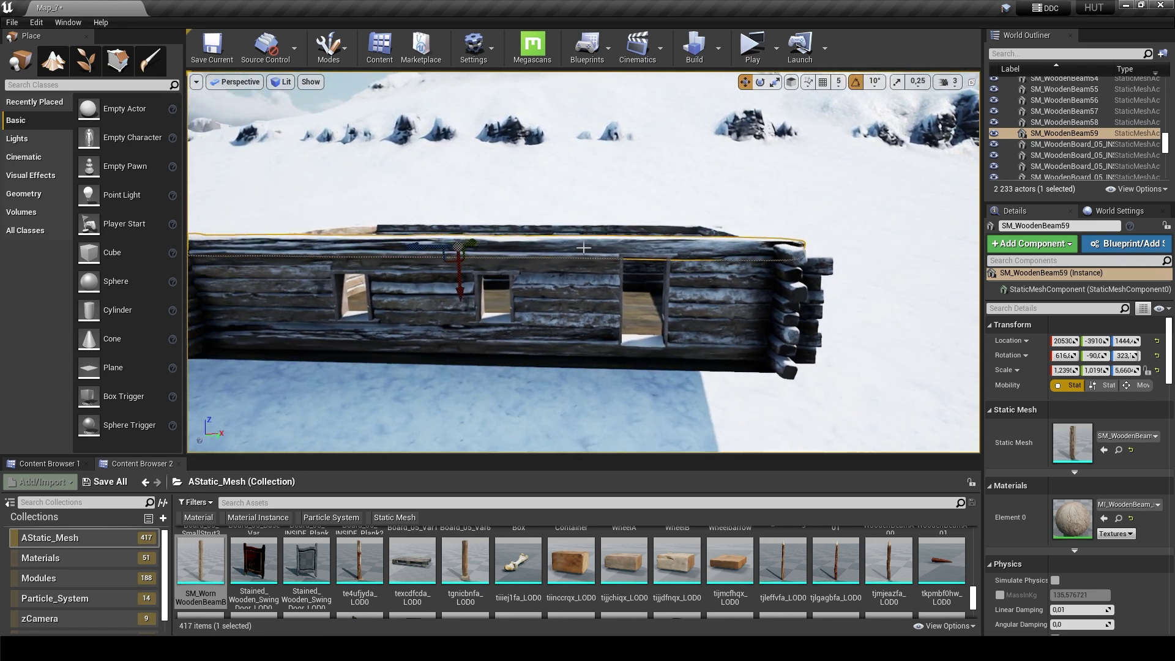
key(r)
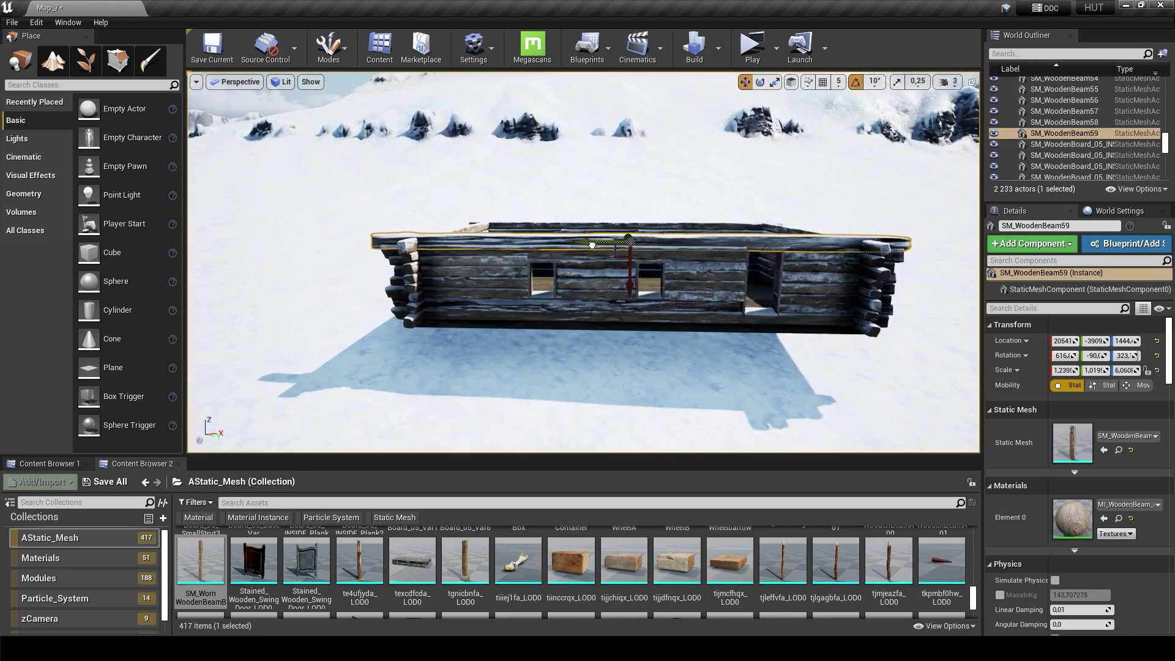
right_drag(576, 245, 551, 232)
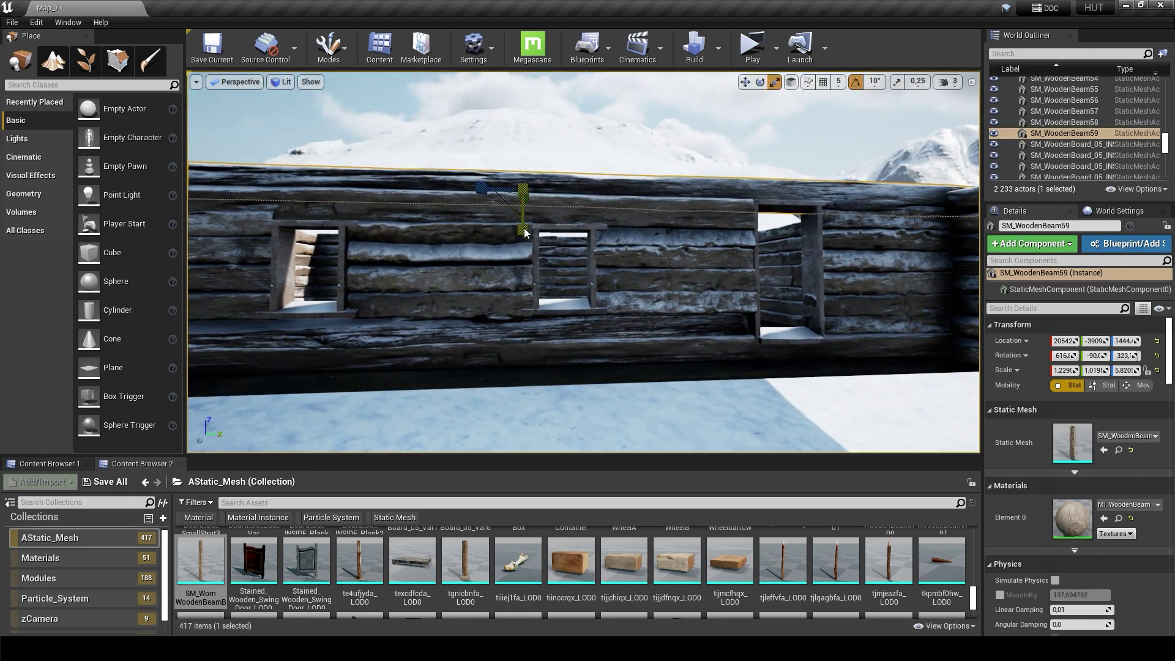
key(w)
right_drag(500, 310, 501, 310)
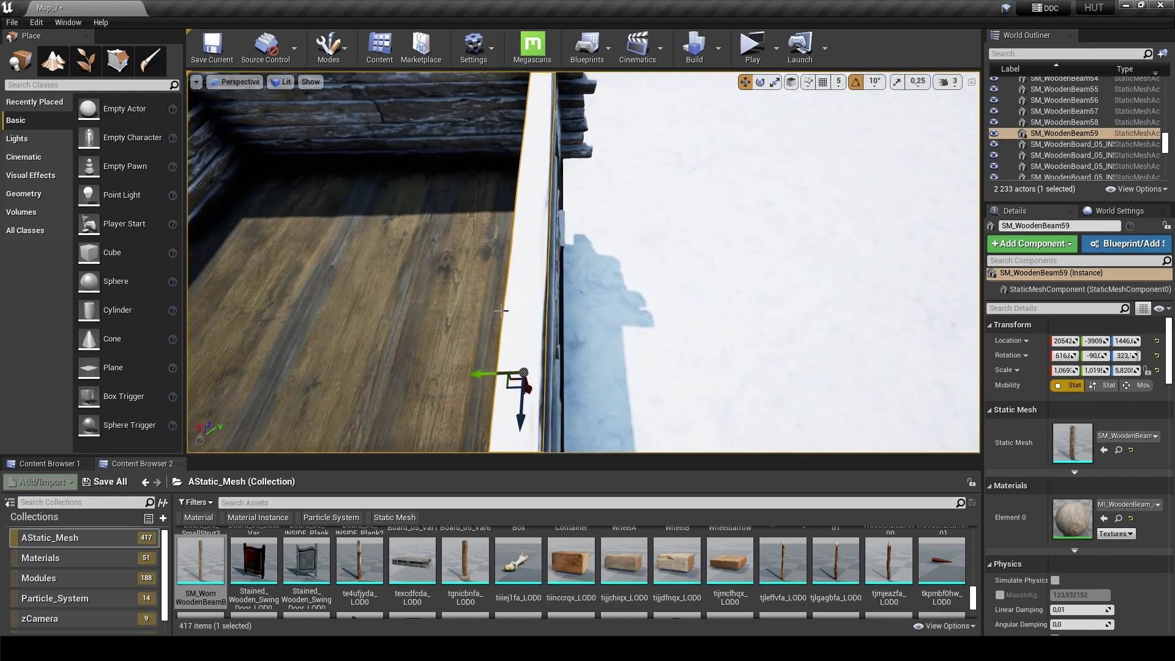
right_drag(488, 374, 487, 374)
key(Escape)
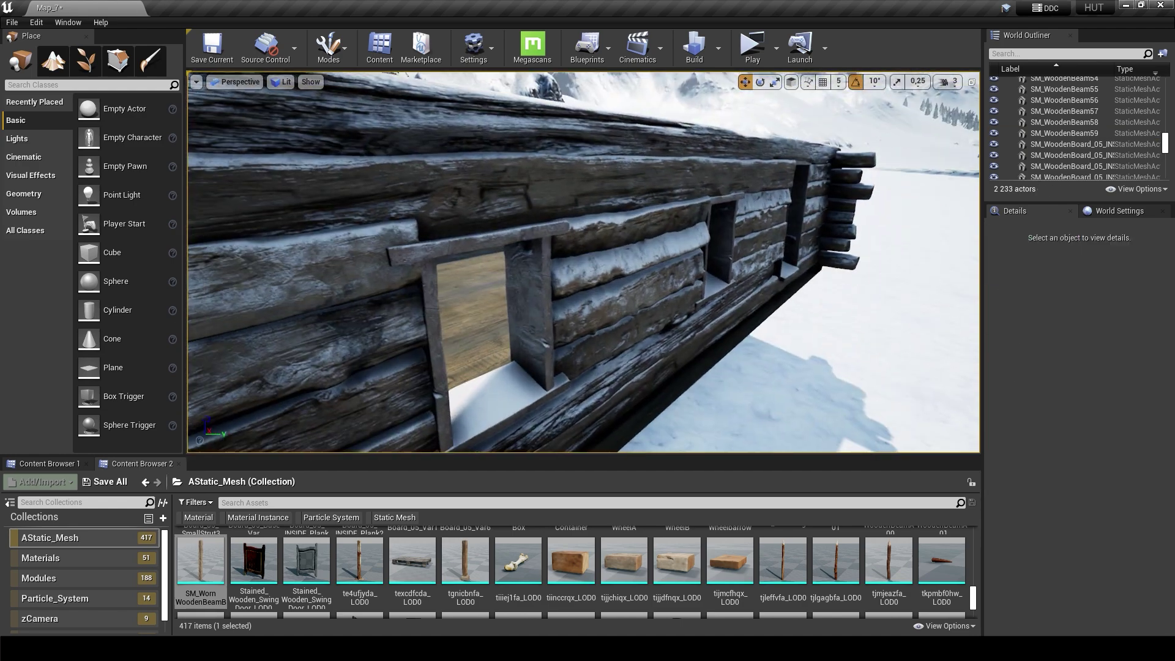
Step: Nudge the window's side frame board slightly sideways along Y
right_drag(546, 245, 546, 245)
click(546, 245)
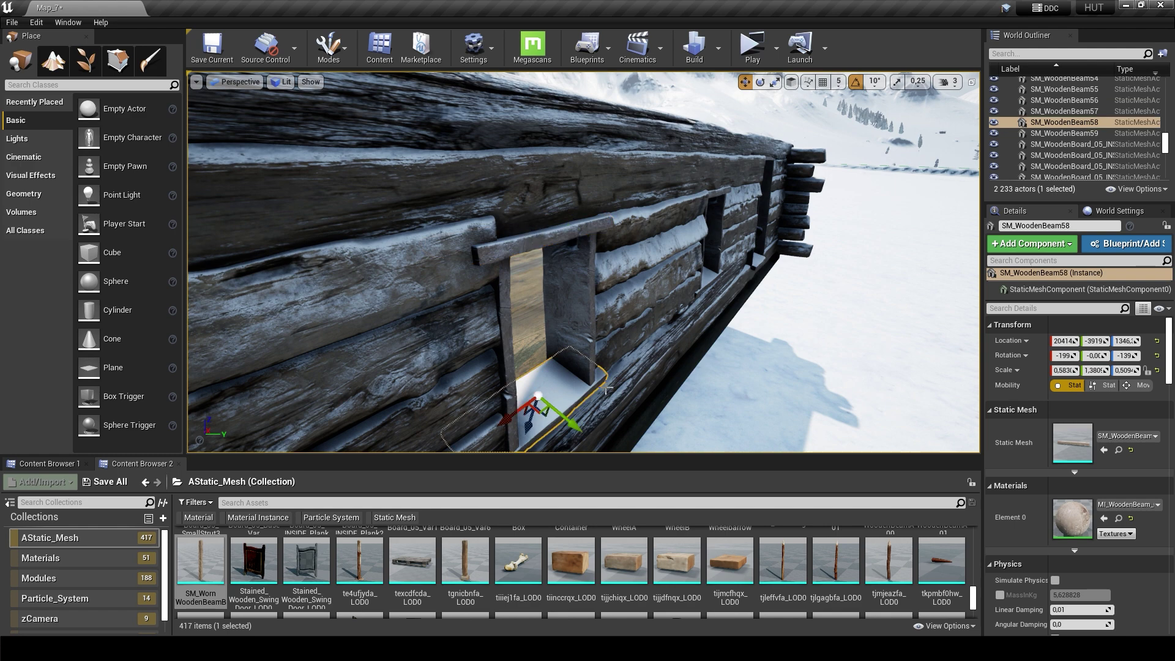
right_drag(608, 389, 544, 354)
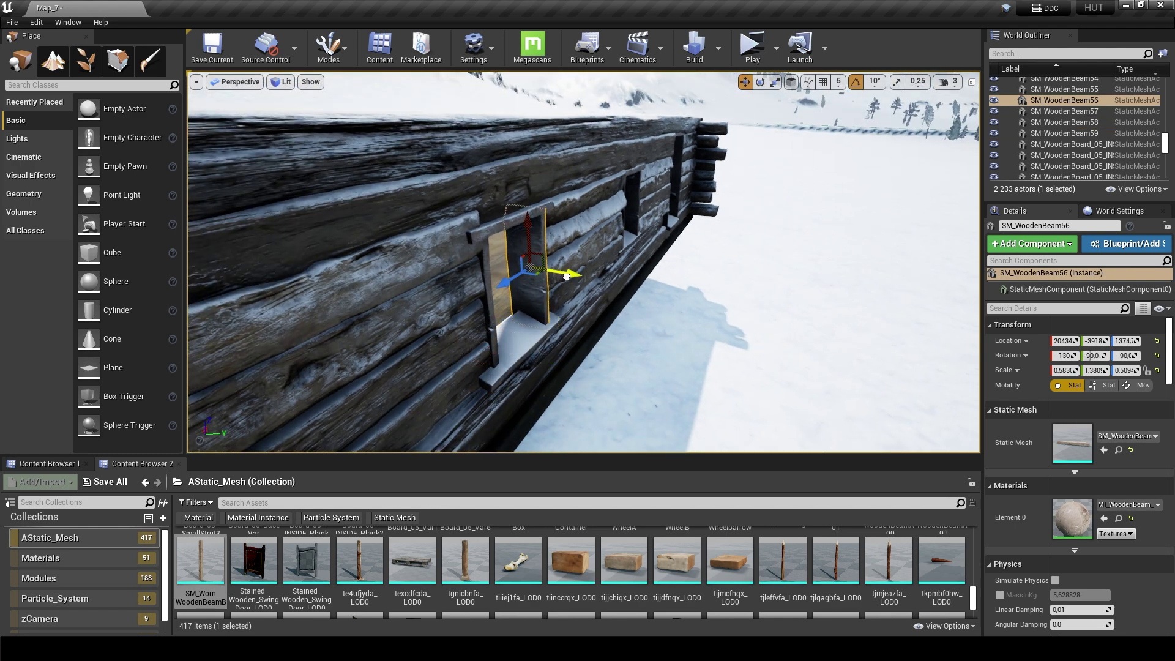
drag(567, 277, 569, 276)
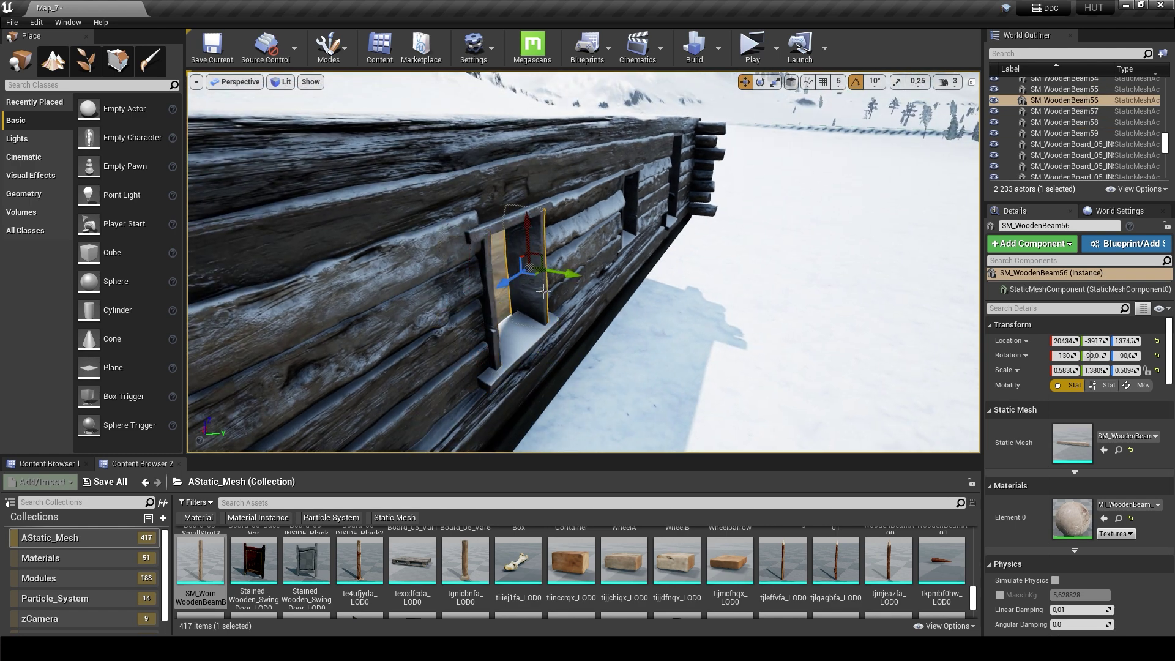
scroll(507, 276, up, 5)
Step: Check the sill, vertical posts and lintel boards around the next window opening
right_drag(495, 279, 539, 331)
click(551, 337)
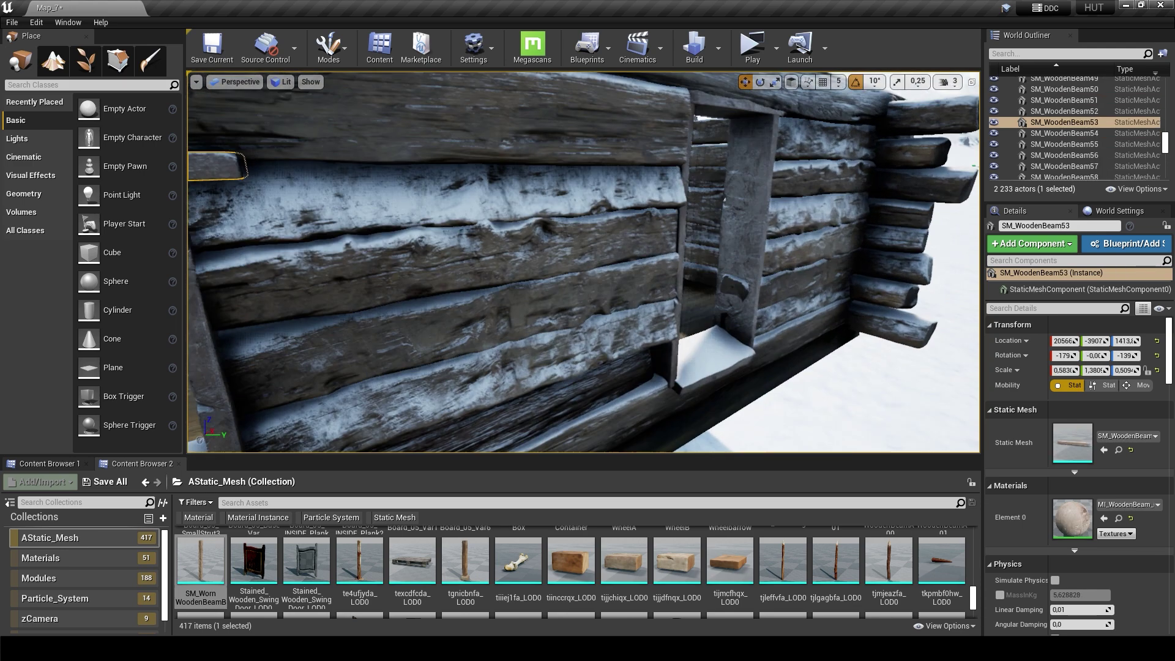
right_drag(566, 169, 541, 329)
click(548, 334)
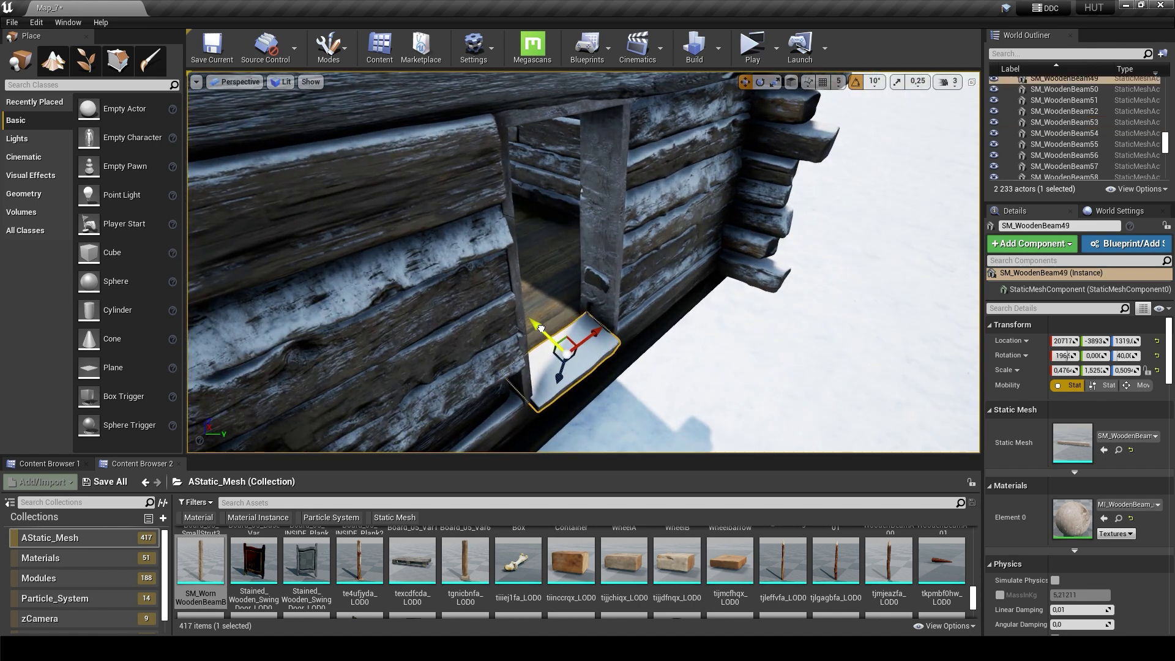
click(593, 243)
click(720, 248)
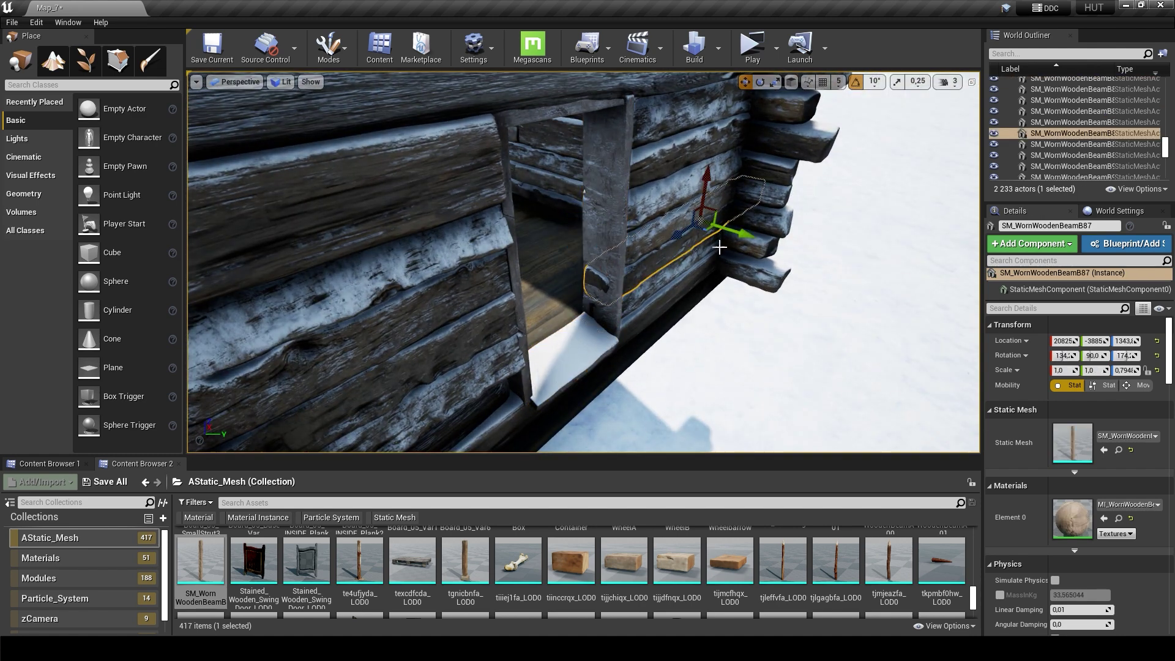
click(619, 224)
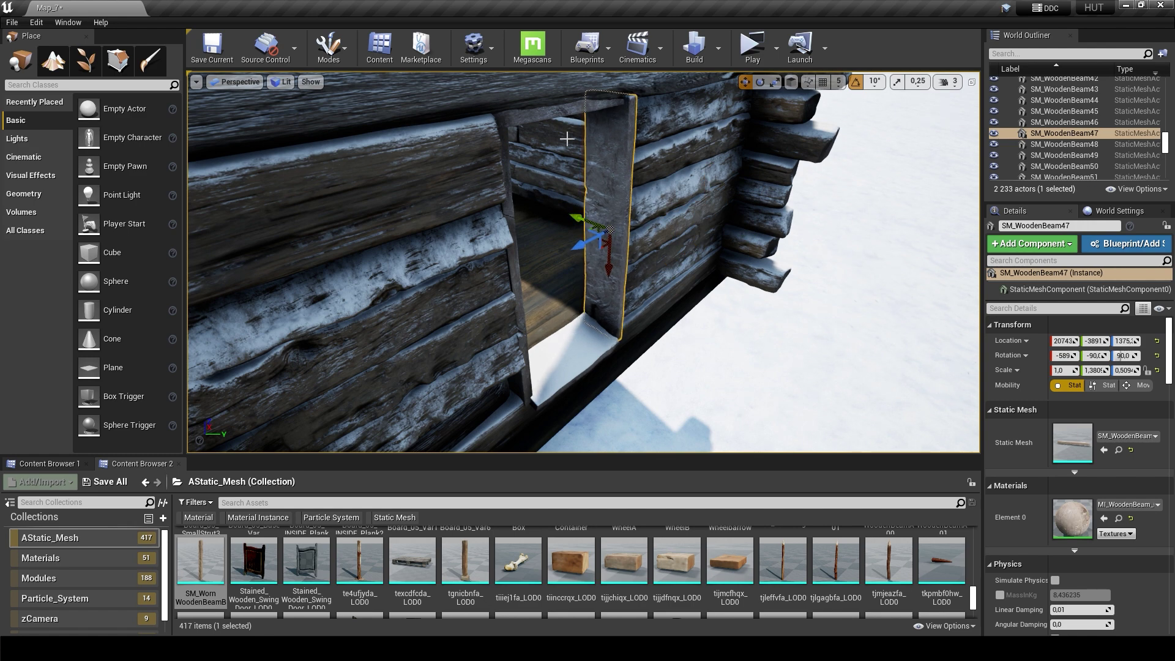
click(533, 92)
click(526, 291)
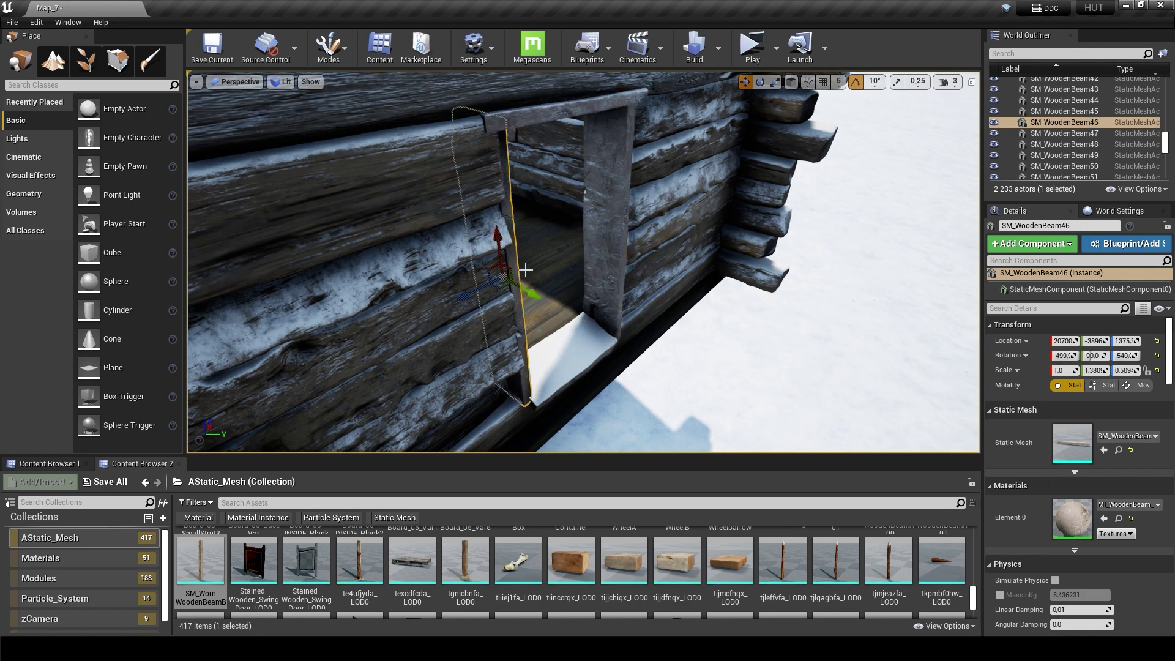
right_drag(539, 299, 453, 169)
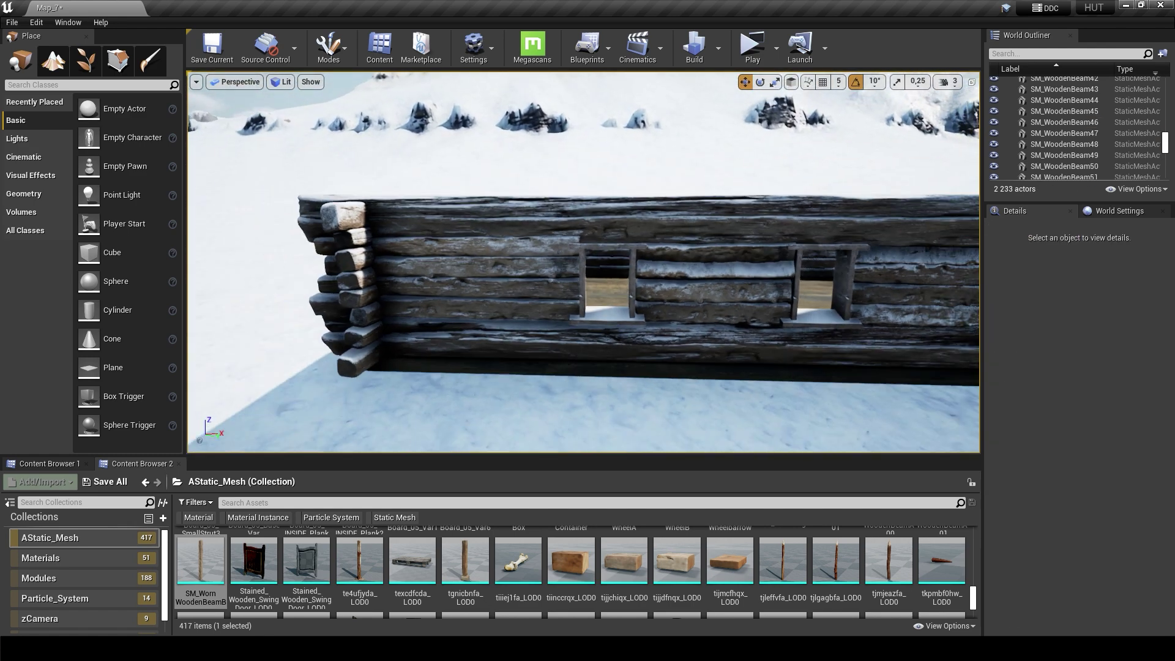
click(12, 22)
Step: Save the current level
click(38, 86)
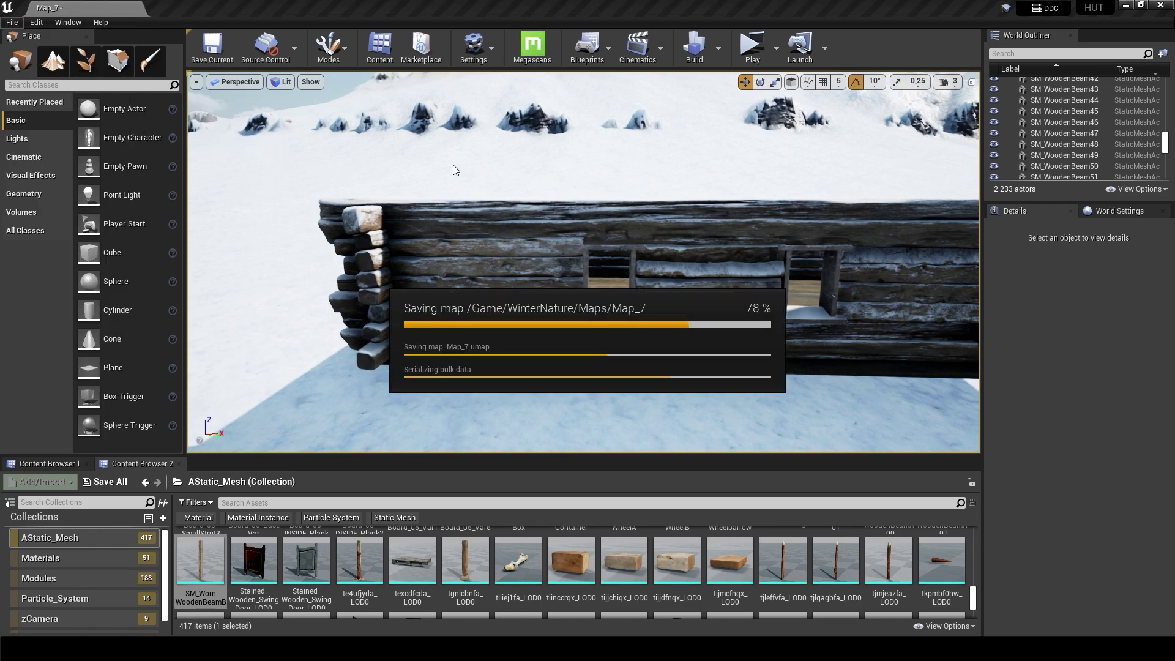
right_drag(453, 164, 453, 164)
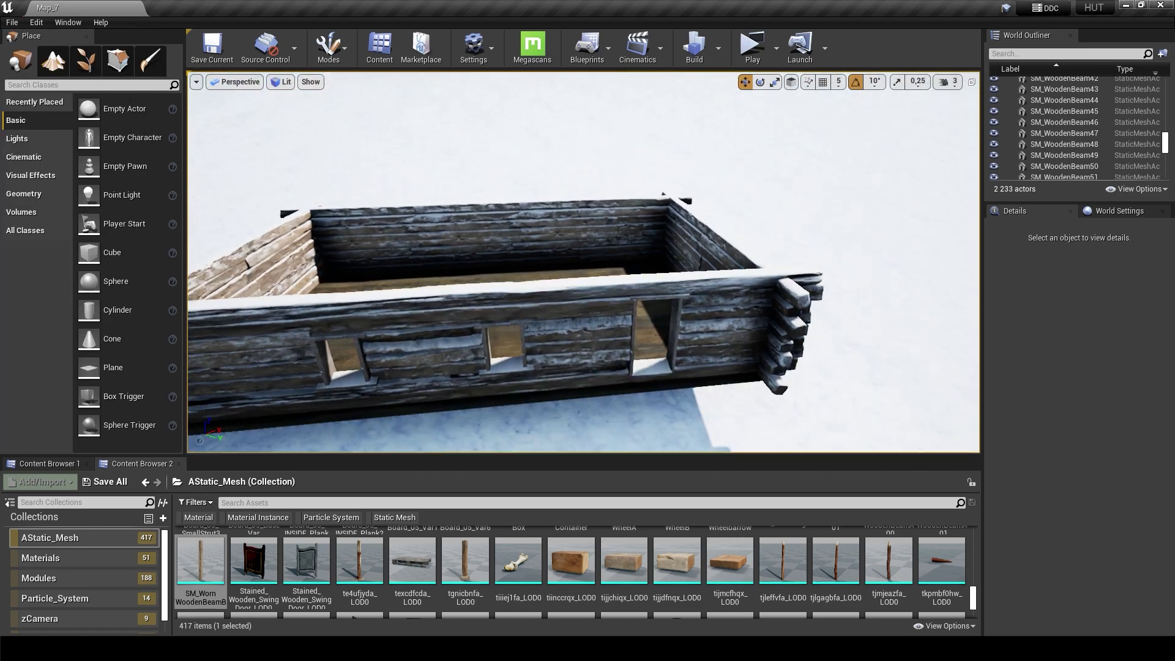
right_drag(504, 417, 504, 417)
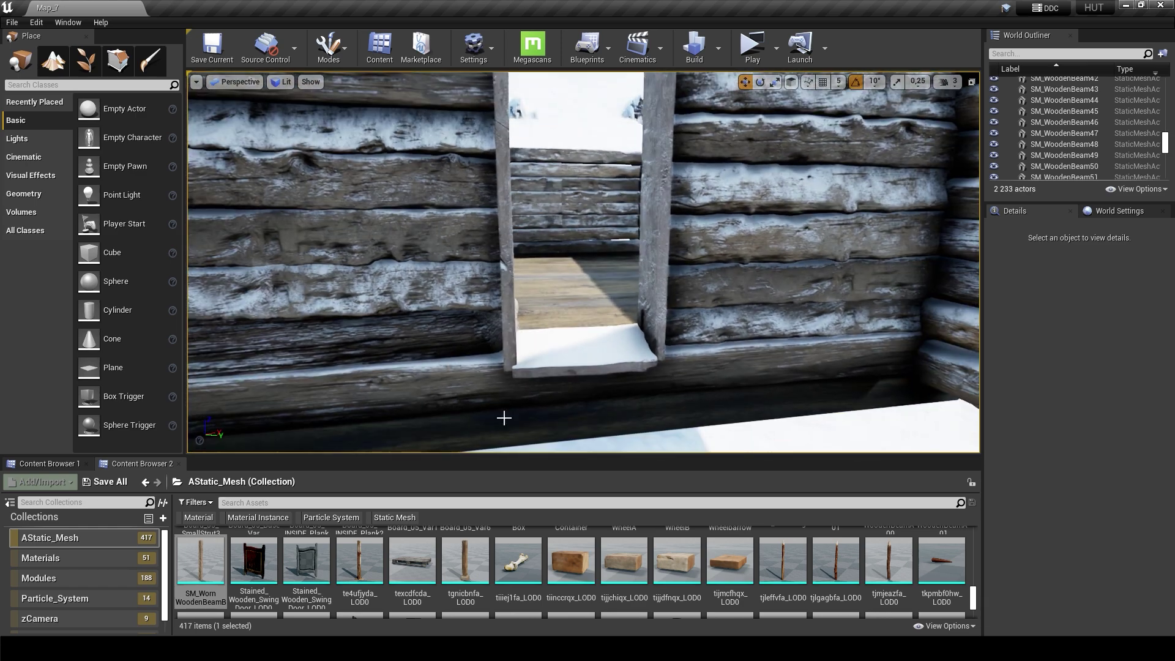
Step: Place an SM_DoorSmall_Left door from the Modules collection into the wall's doorway
click(38, 578)
scroll(747, 563, down, 5)
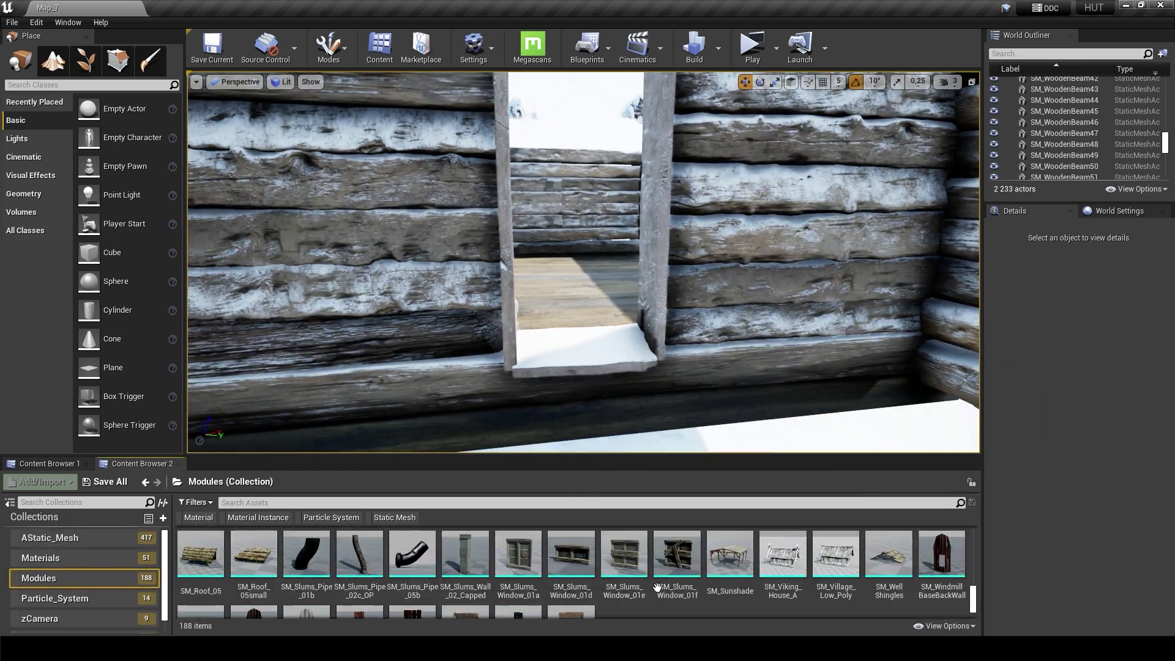
scroll(747, 563, down, 5)
scroll(747, 564, down, 5)
scroll(744, 557, up, 2)
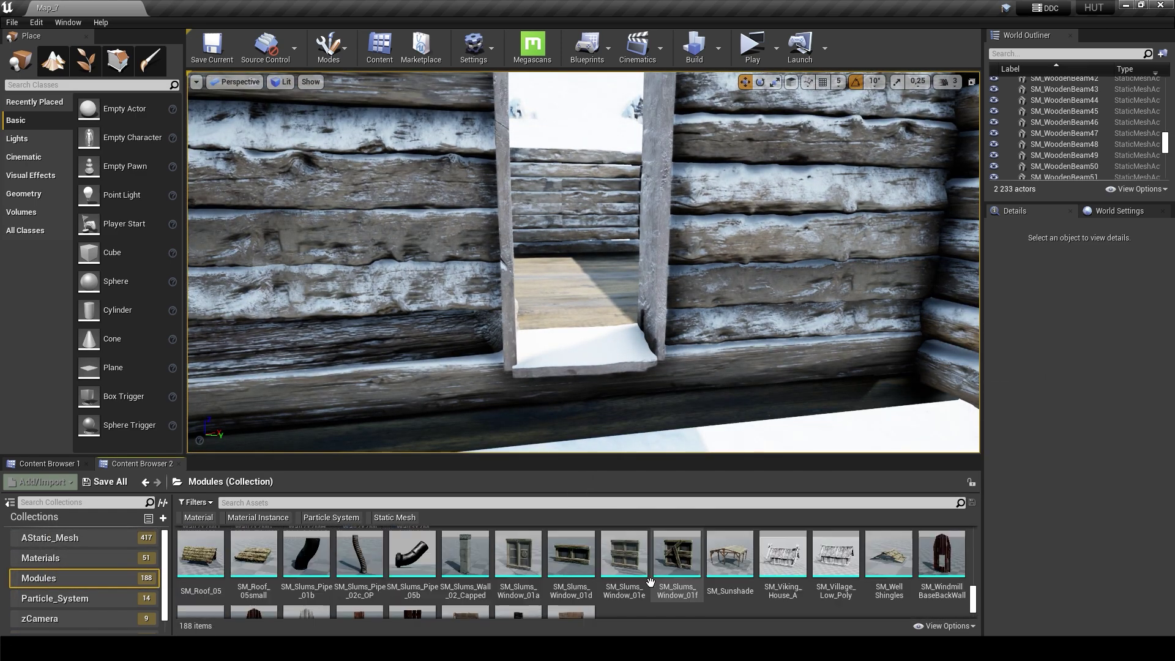
scroll(741, 554, up, 2)
scroll(737, 552, up, 2)
scroll(741, 551, up, 2)
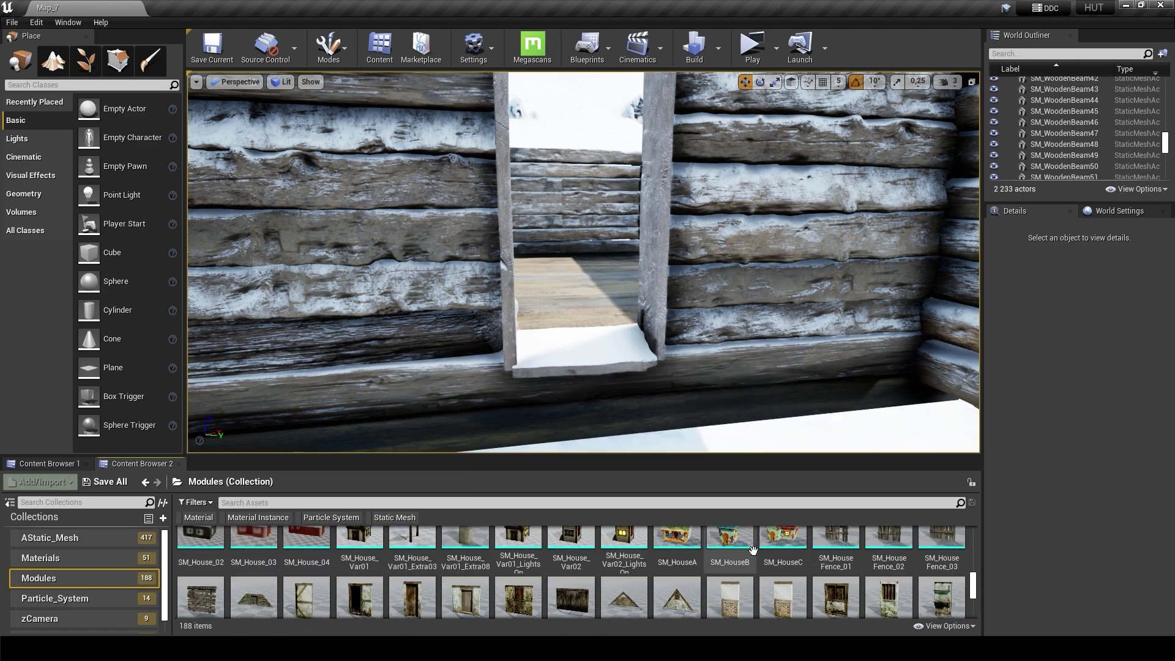
scroll(796, 558, up, 2)
scroll(844, 564, up, 2)
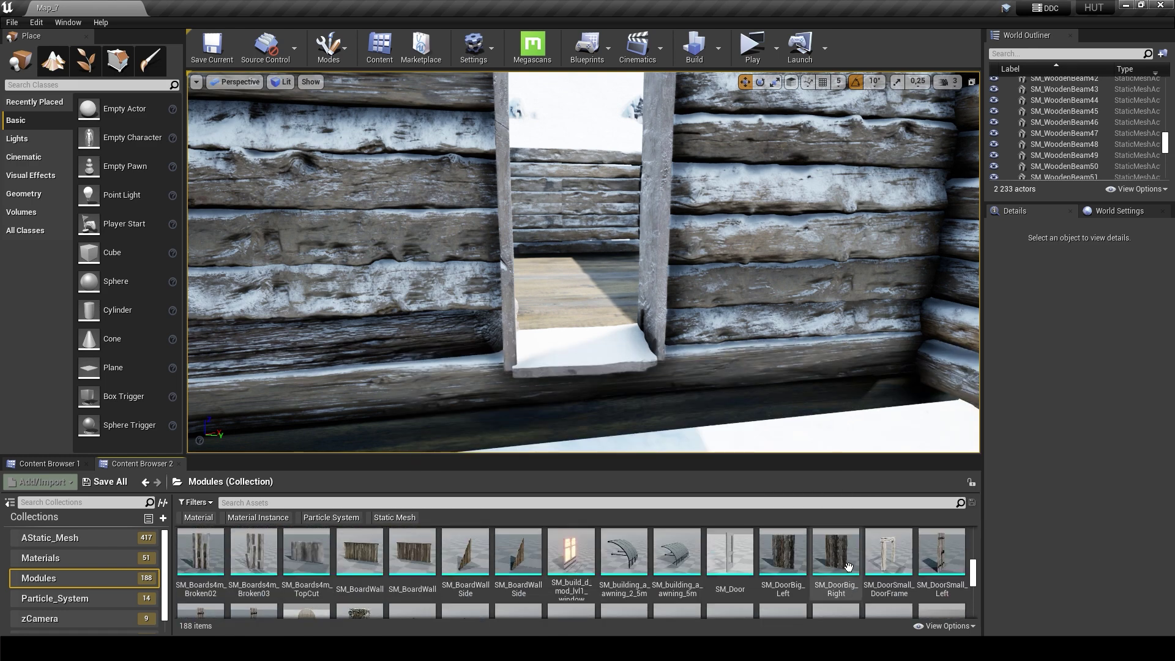
drag(941, 554, 642, 392)
Step: Rotate the door to line up with the wall and slide it into the opening
key(f)
key(e)
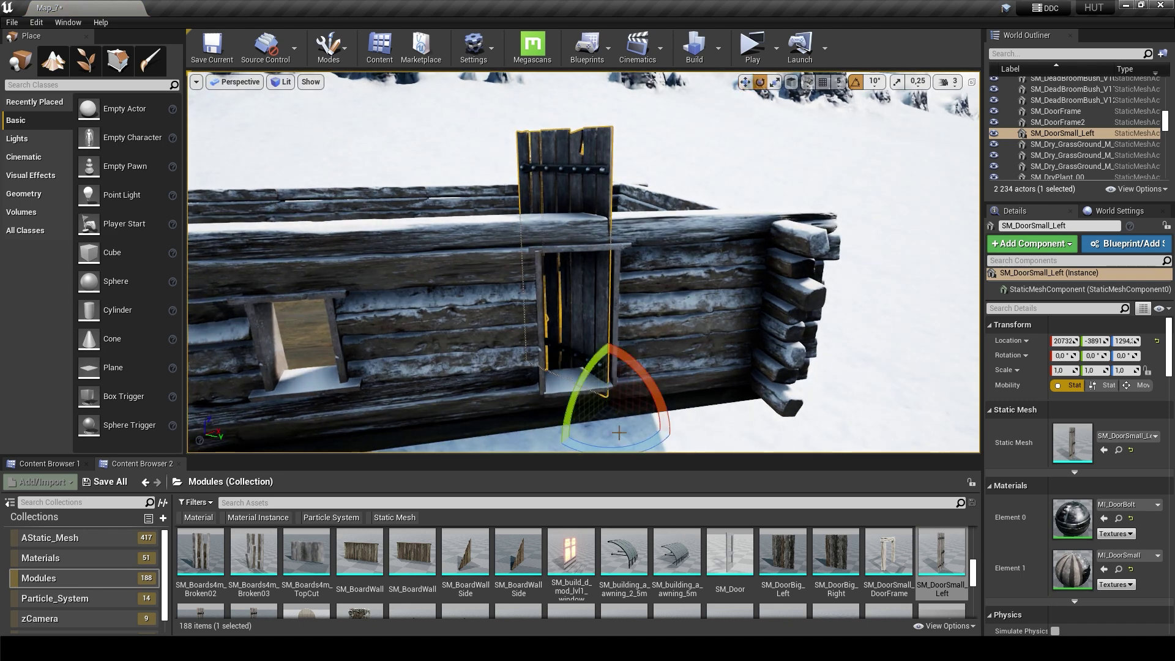
drag(620, 432, 686, 429)
key(w)
drag(591, 407, 537, 424)
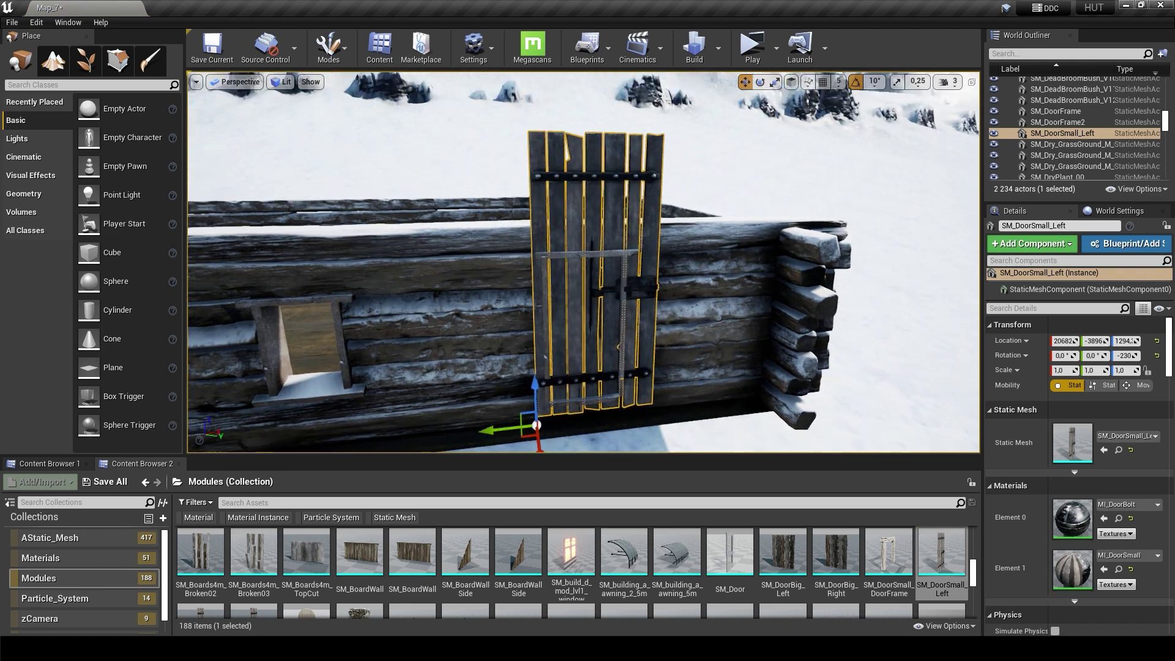
right_drag(537, 424, 468, 291)
click(468, 291)
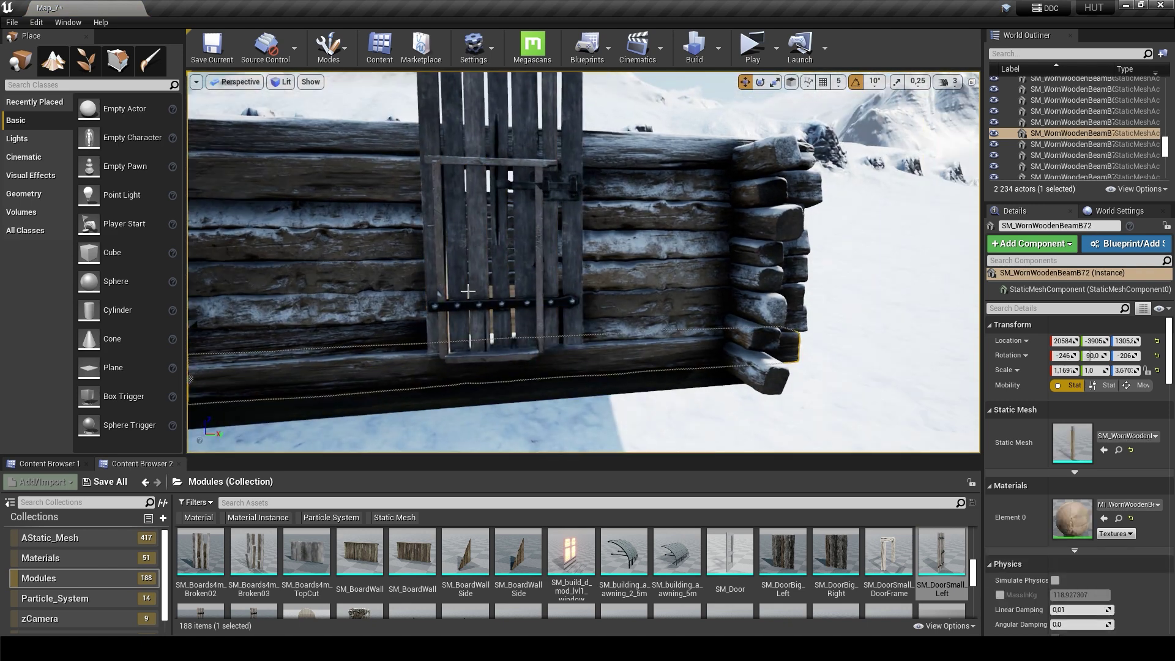
click(468, 292)
drag(422, 384, 430, 384)
Step: Shrink the door to about 1.0, 0.557, 0.548 so it fits the frame
key(f)
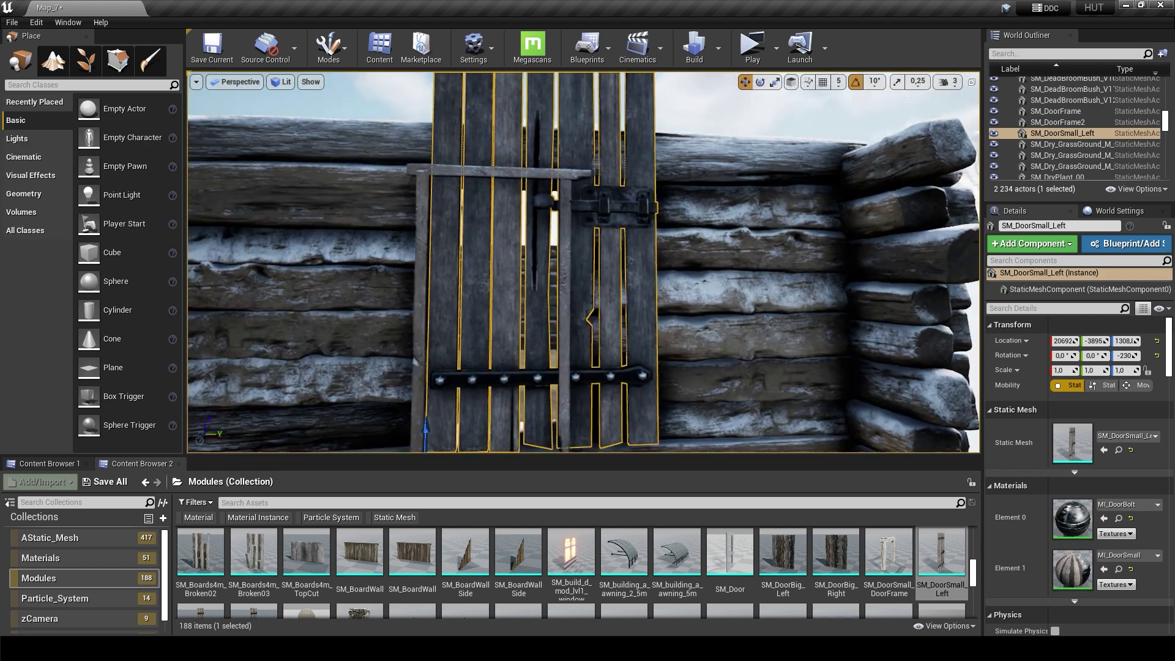
key(r)
drag(488, 355, 488, 392)
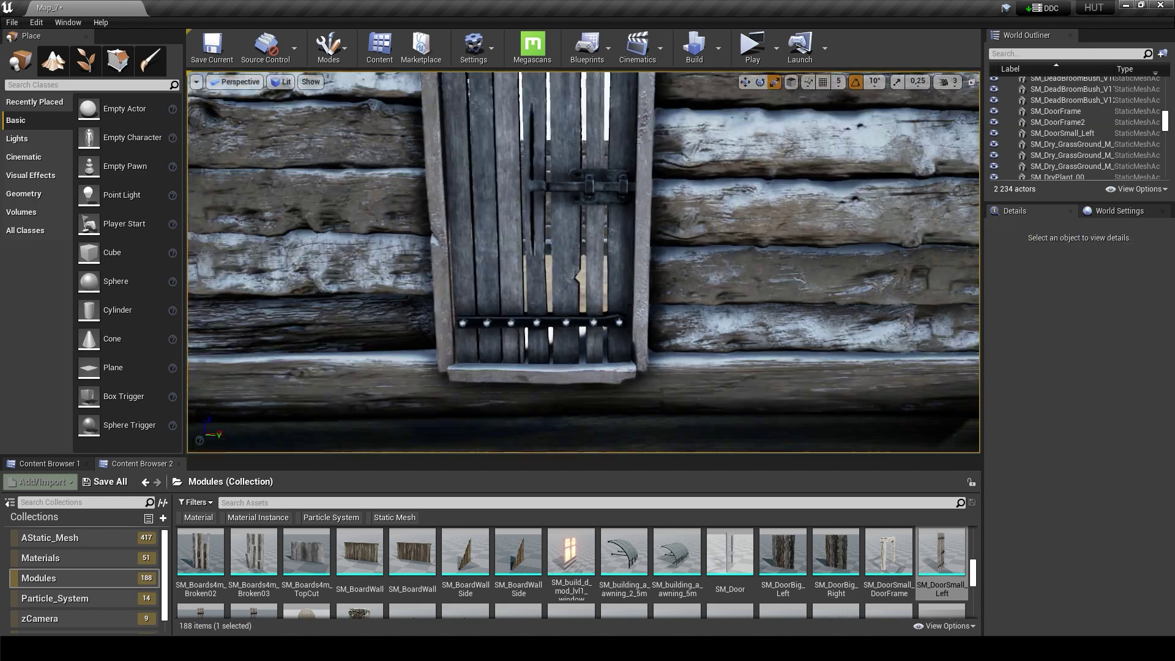
click(538, 275)
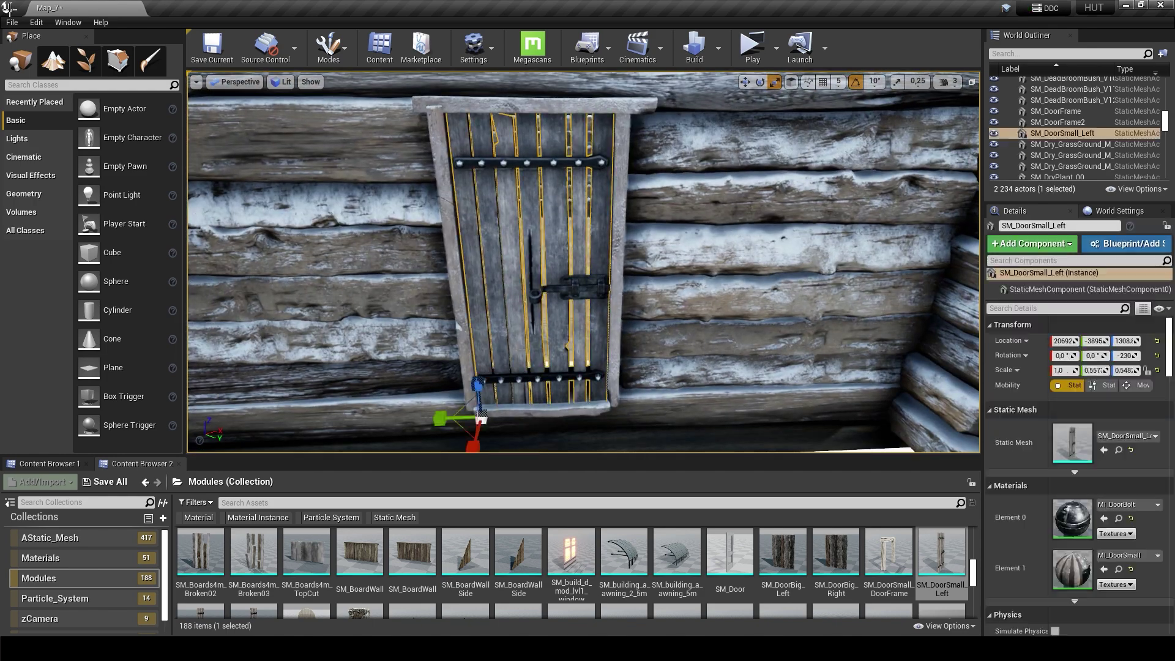
key(e)
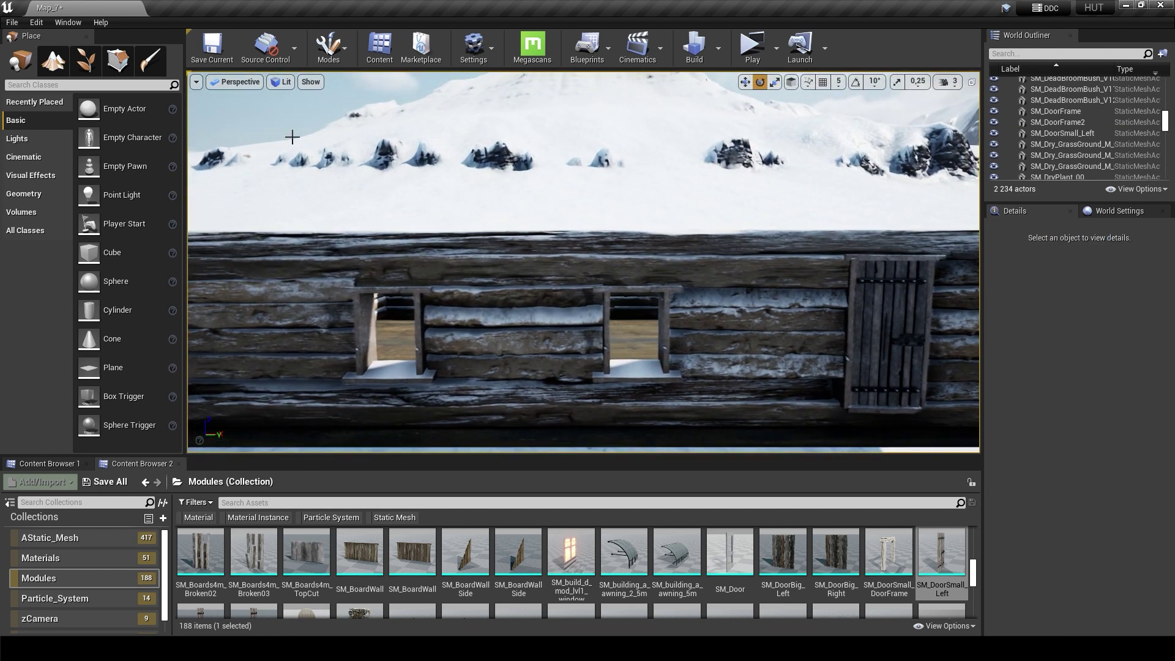
Step: Save the level, then place zCamera glass panel 47 in the left window, rotated about Z
click(11, 22)
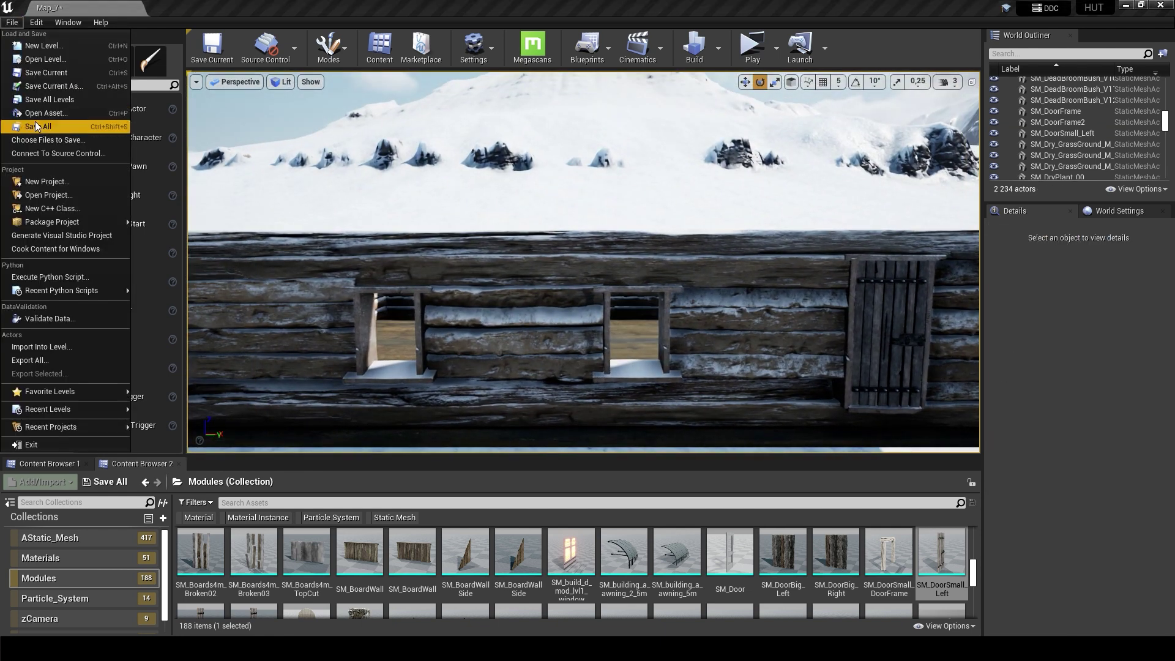
click(43, 124)
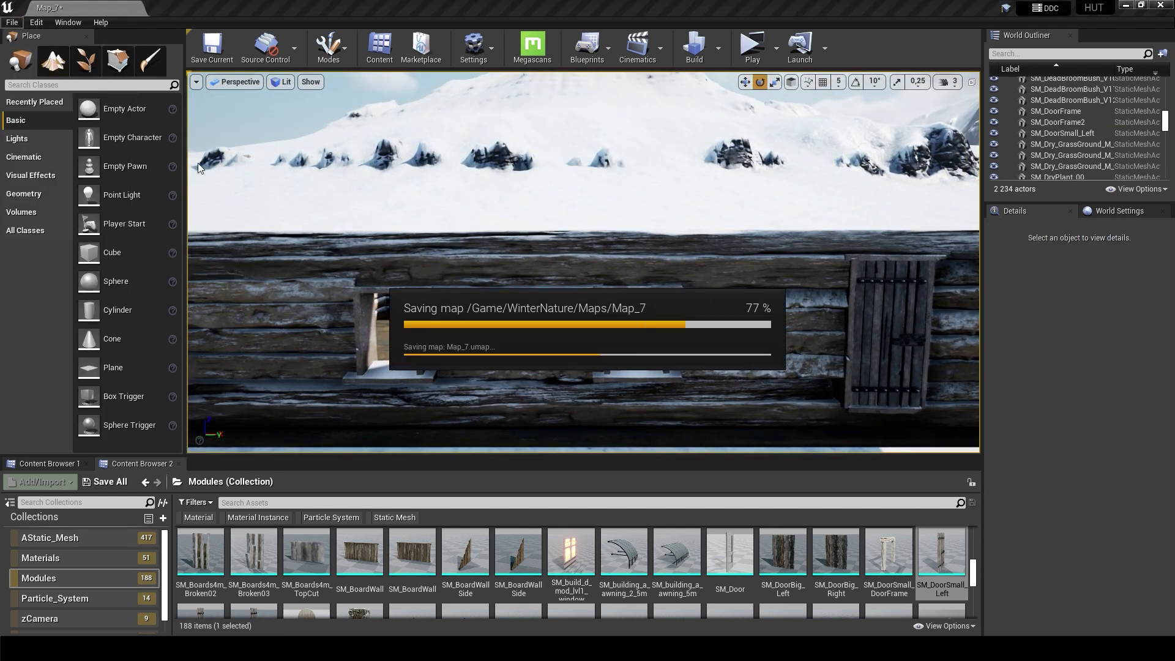
click(53, 616)
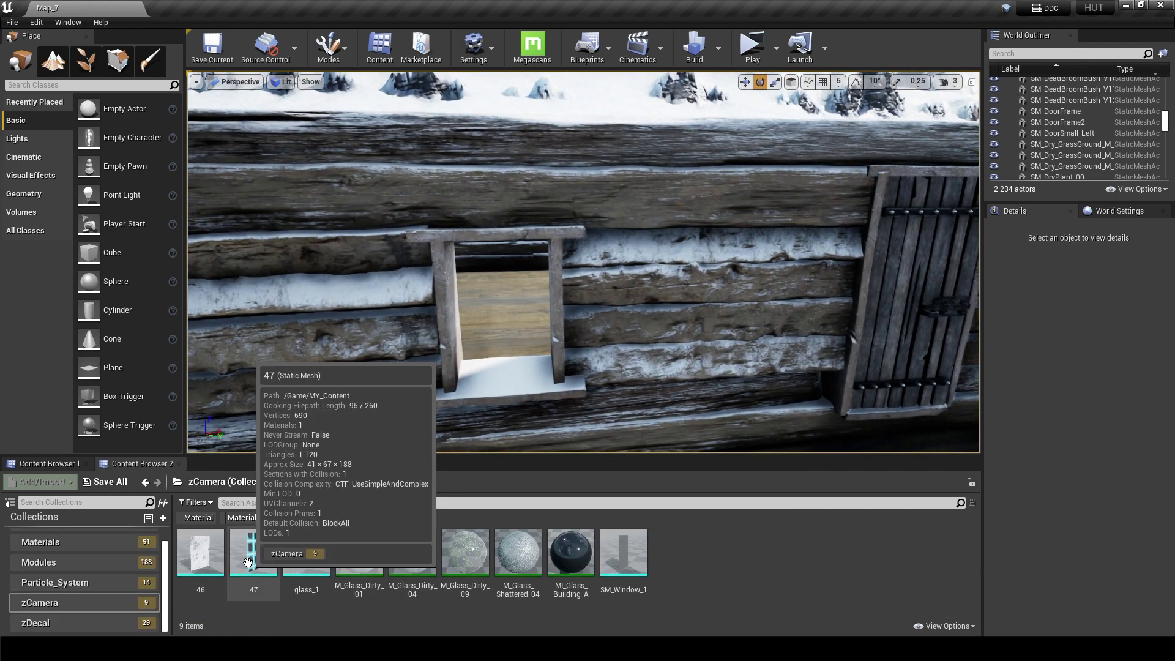
drag(254, 553, 510, 362)
key(e)
drag(531, 215, 538, 228)
Step: Turn on rotation snapping and line the glass pane up with the first window
click(855, 81)
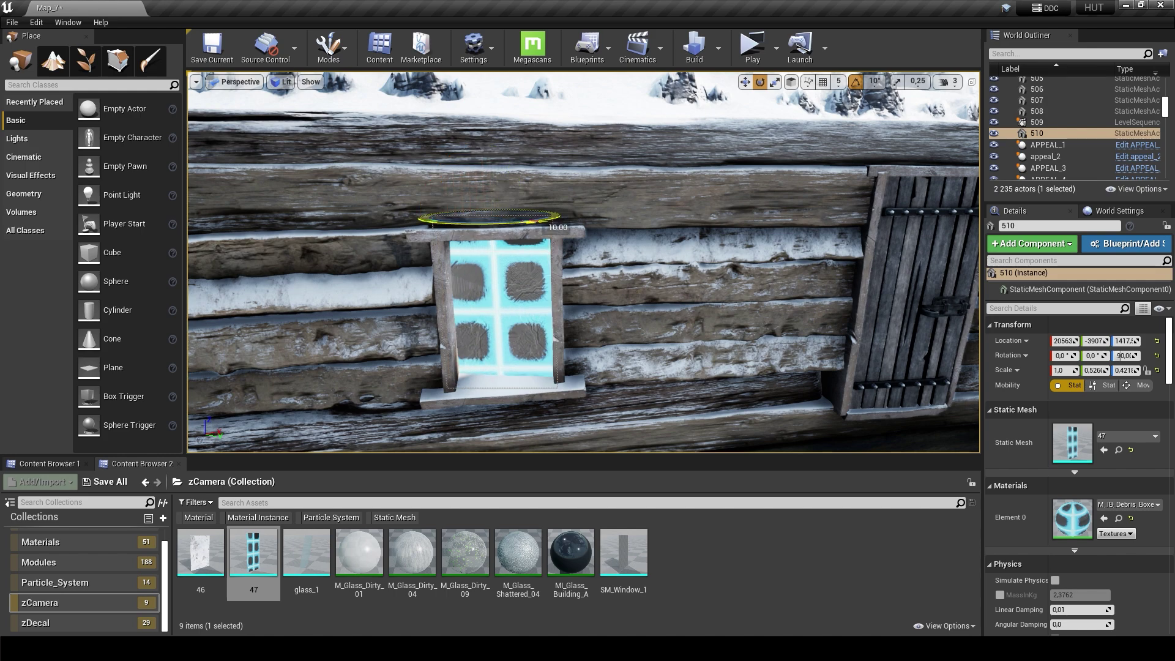
right_drag(539, 228, 527, 257)
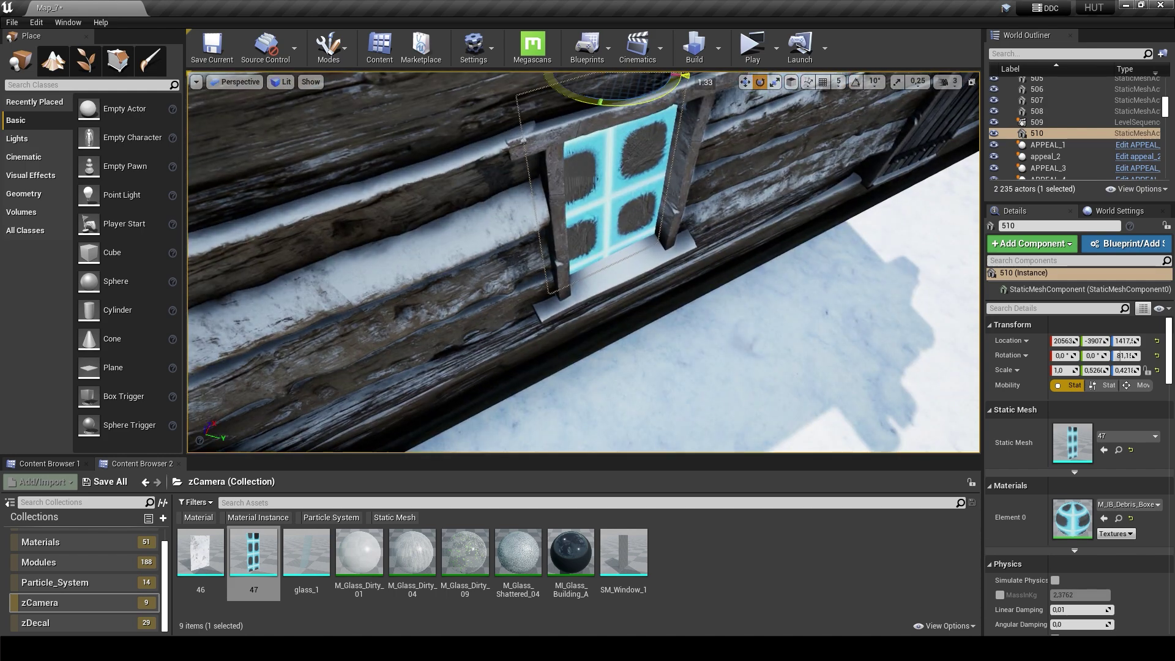
key(w)
right_drag(689, 164, 692, 165)
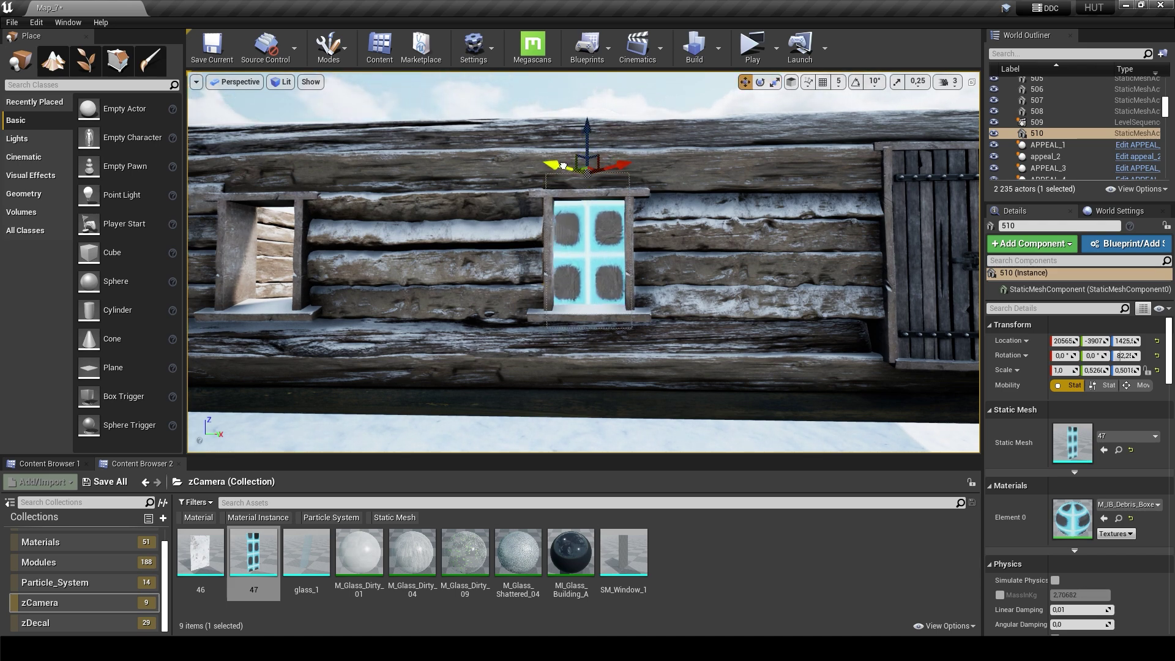
right_drag(563, 164, 566, 165)
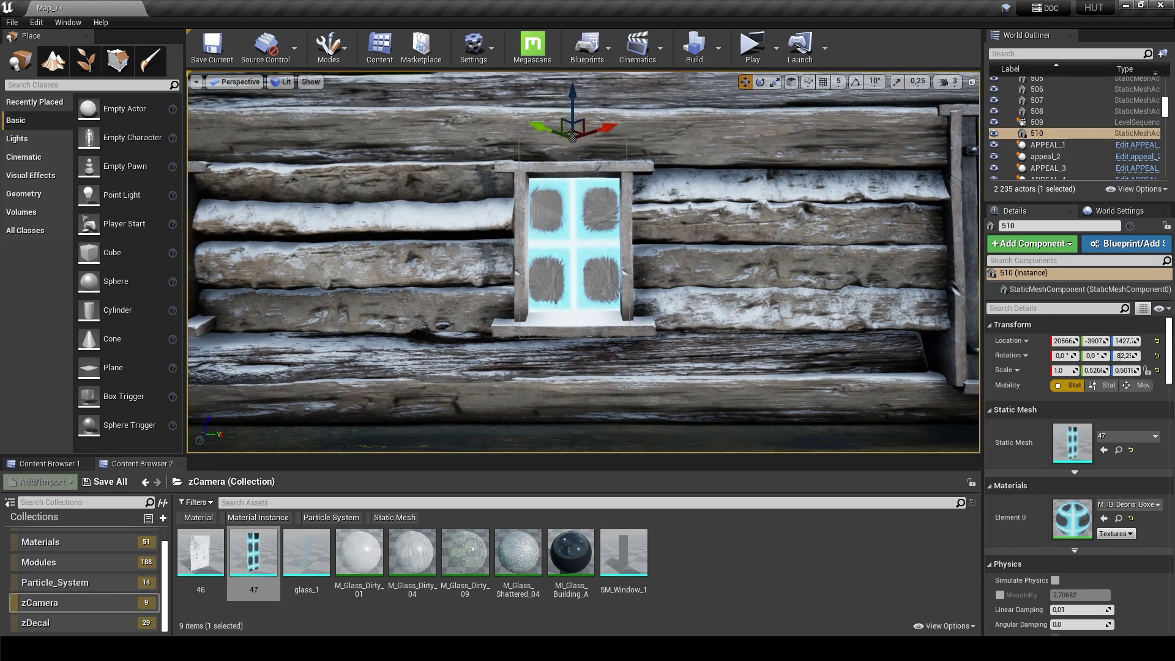
right_drag(576, 115, 574, 163)
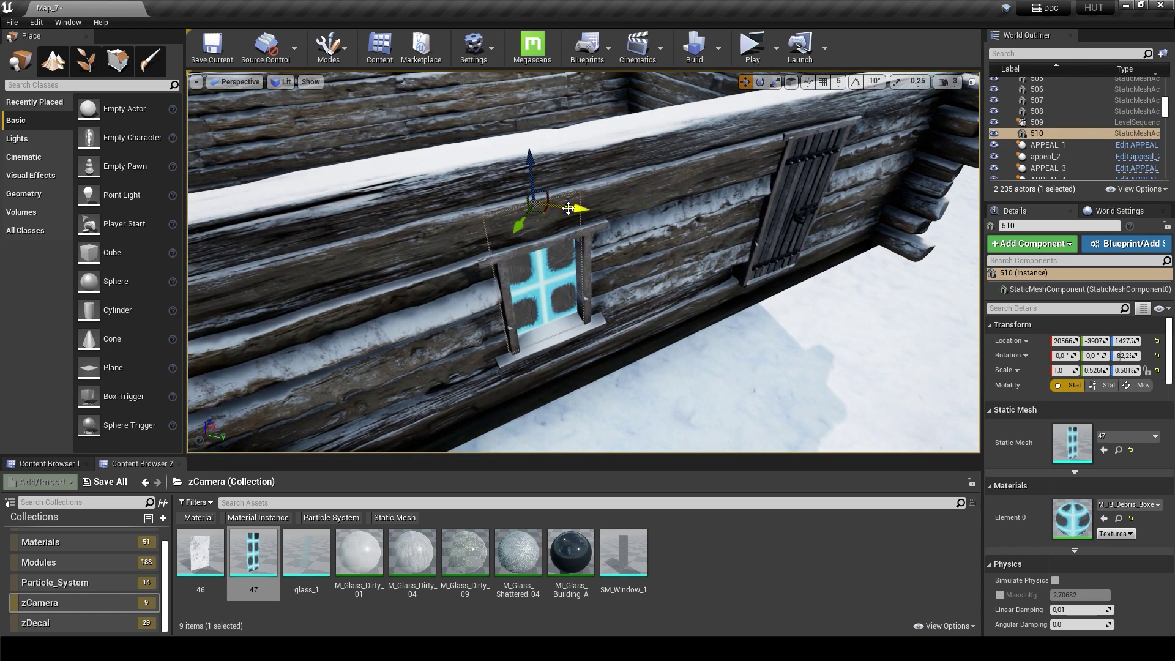
Step: Alt-drag a copy of the pane into the second window, tilted 1.99° to match the wall
right_drag(568, 208, 674, 260)
alt+drag(673, 260, 621, 307)
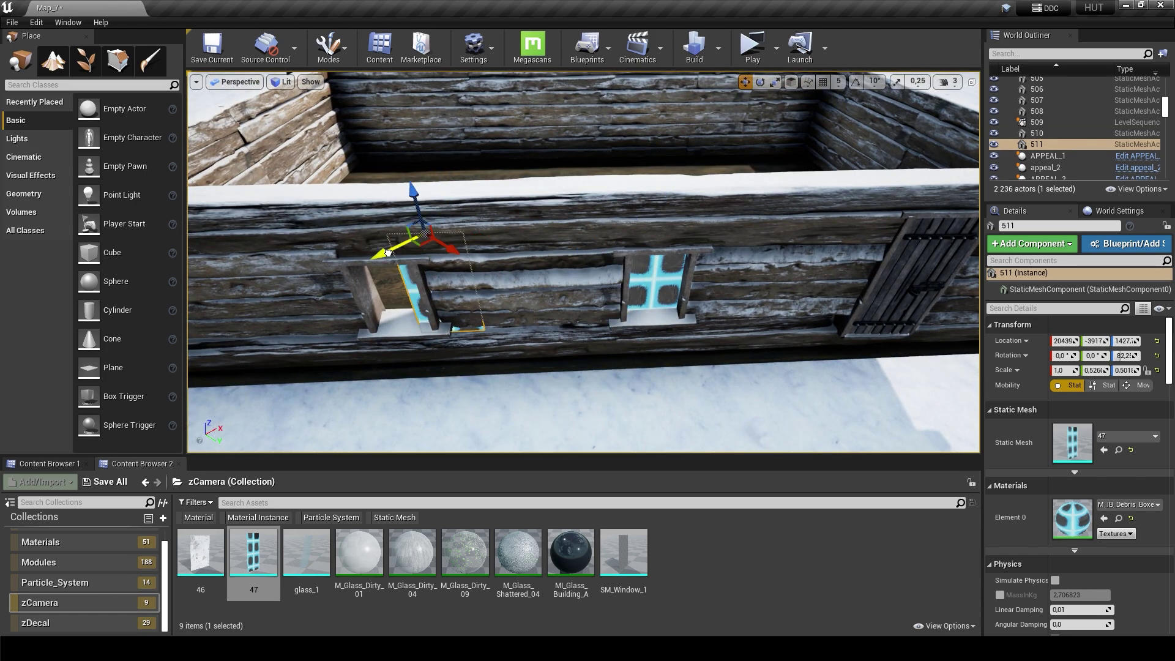
drag(388, 253, 392, 253)
key(f)
right_drag(571, 219, 572, 219)
drag(486, 226, 488, 227)
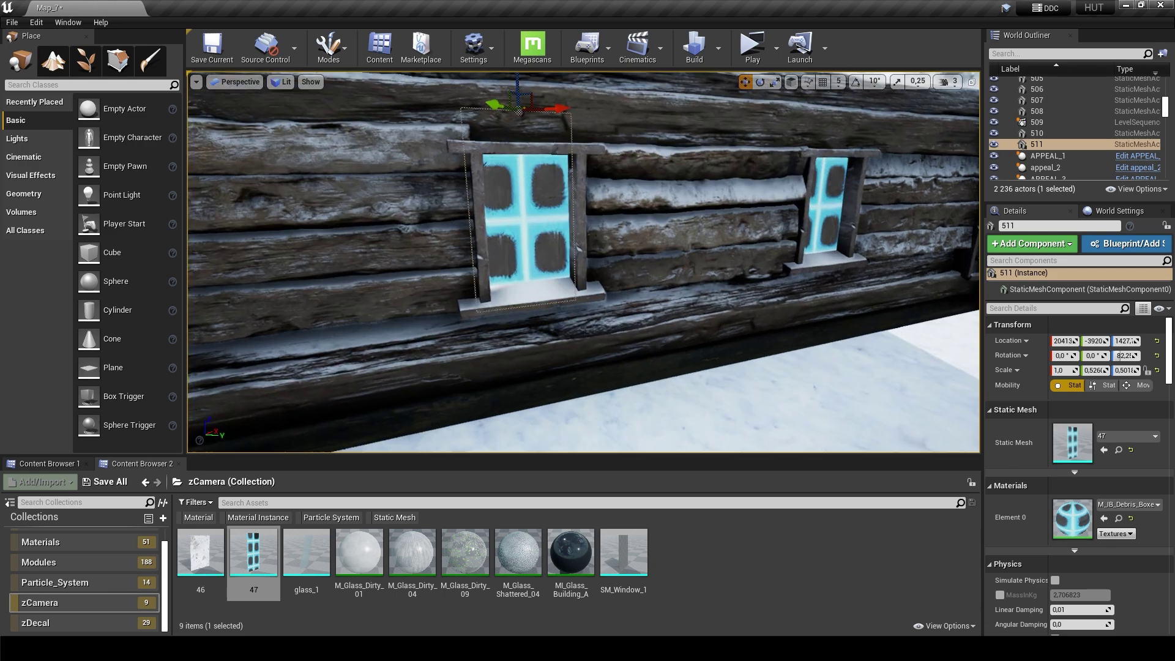
right_drag(488, 226, 490, 228)
key(e)
right_drag(549, 148, 550, 147)
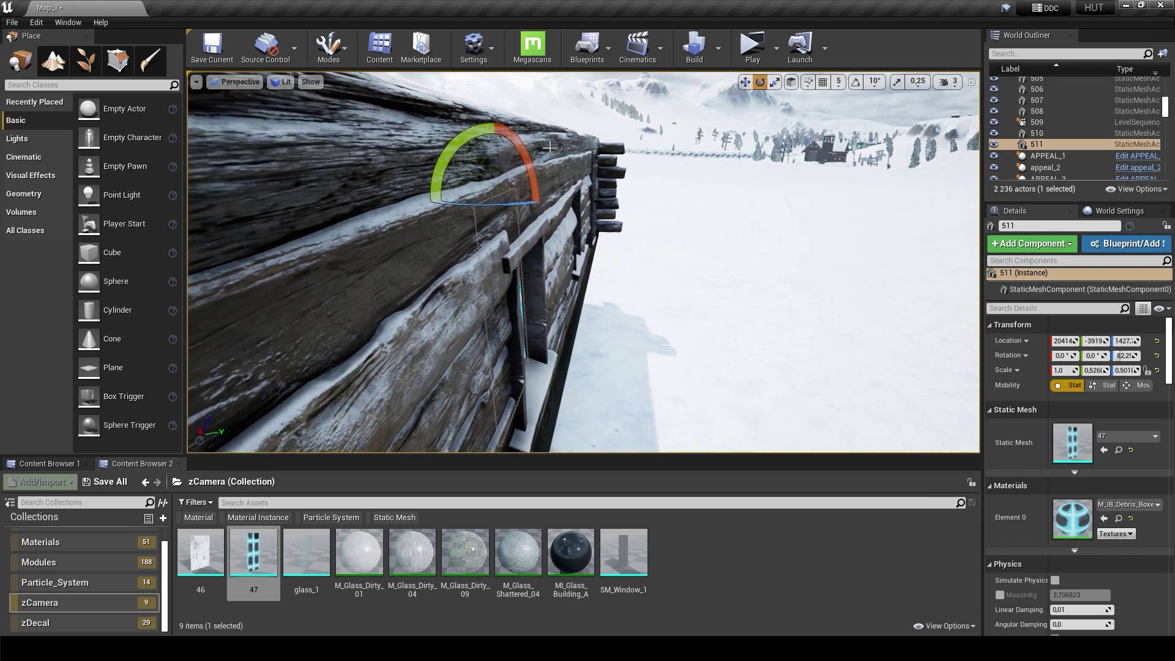
drag(495, 116, 495, 120)
right_drag(537, 182, 537, 182)
key(w)
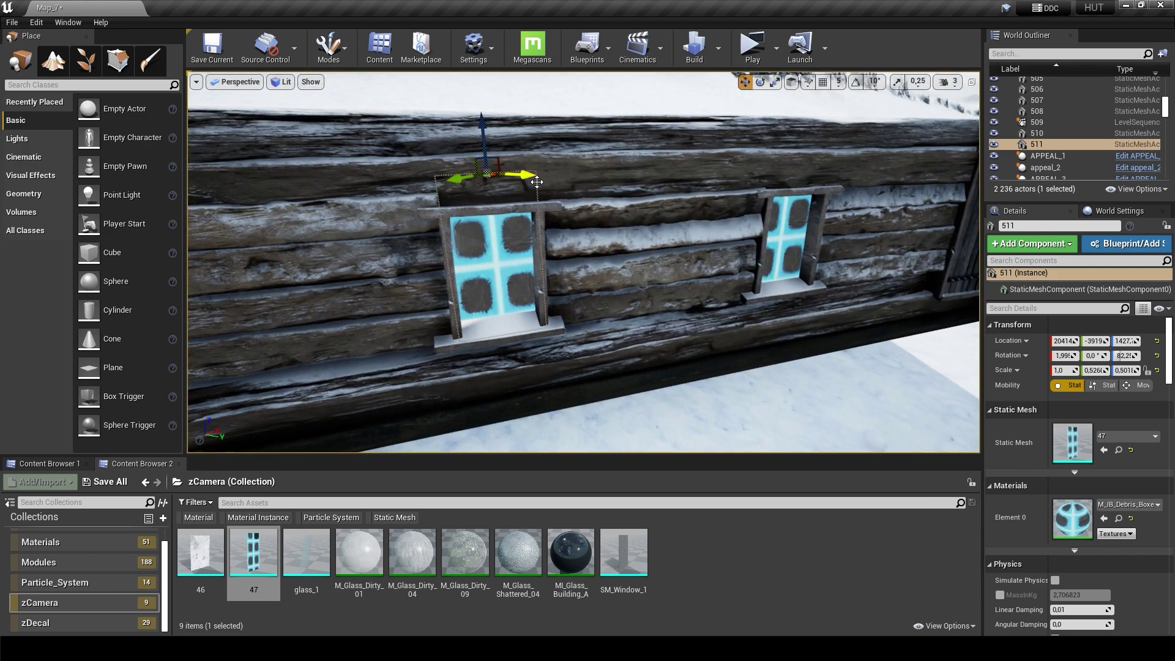
right_drag(463, 179, 464, 180)
scroll(49, 551, up, 1)
Step: Add a vertical SM_PalisadeStrutB strut to the window and scale it to fit
click(49, 538)
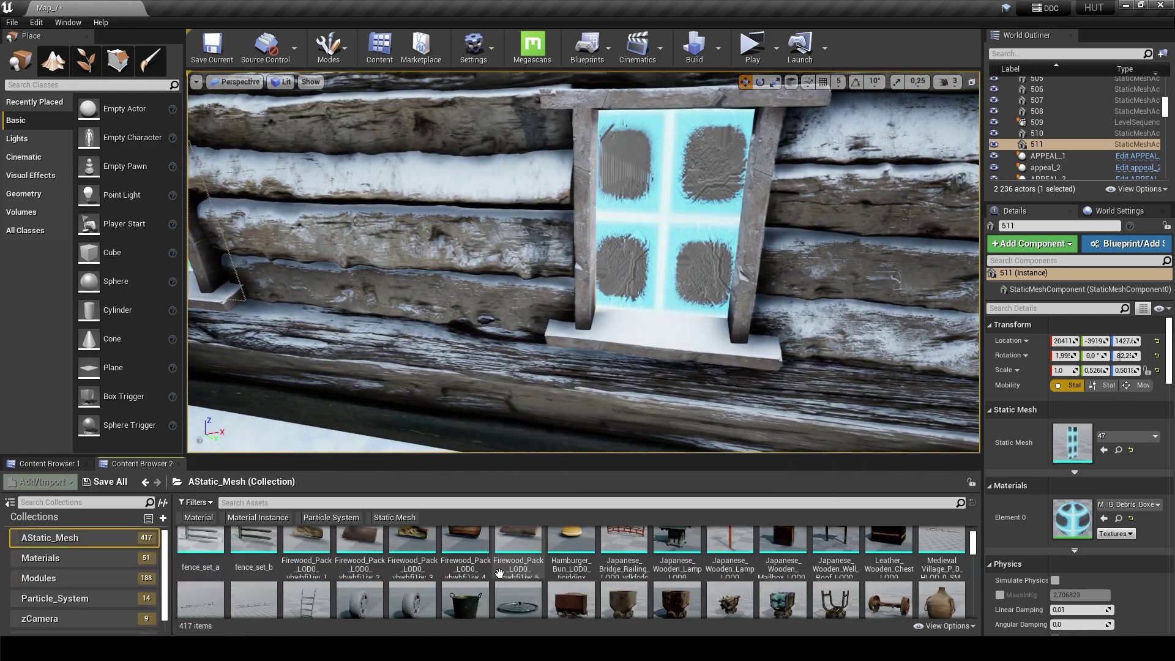
scroll(519, 589, down, 1)
scroll(519, 589, down, 5)
drag(677, 566, 673, 226)
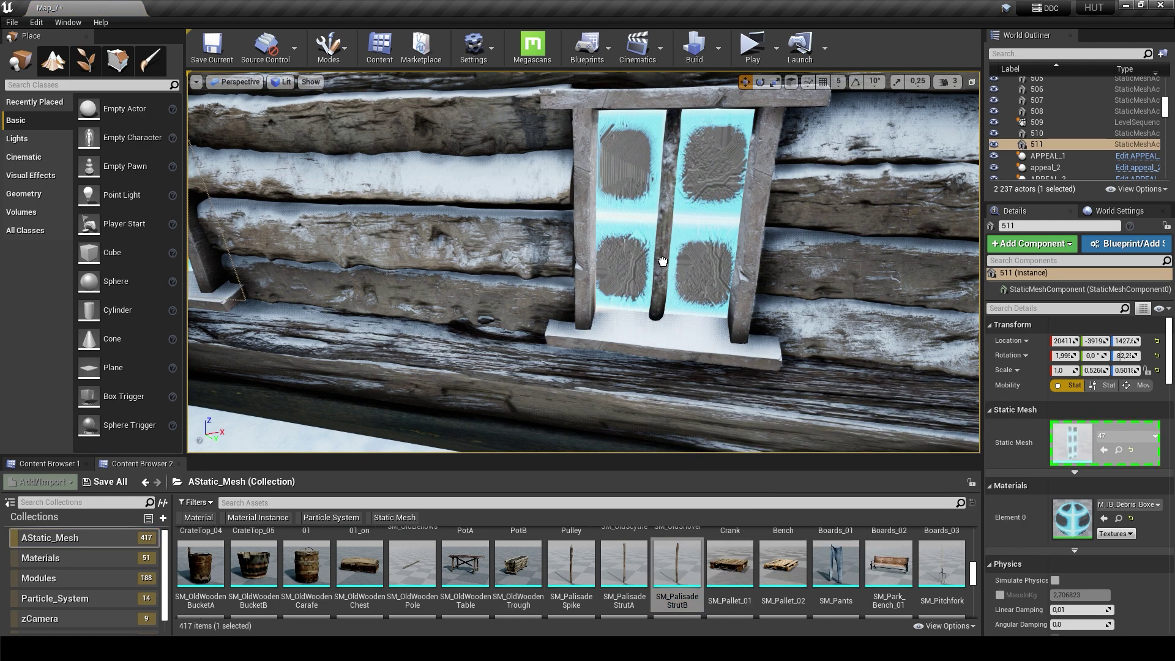
key(f)
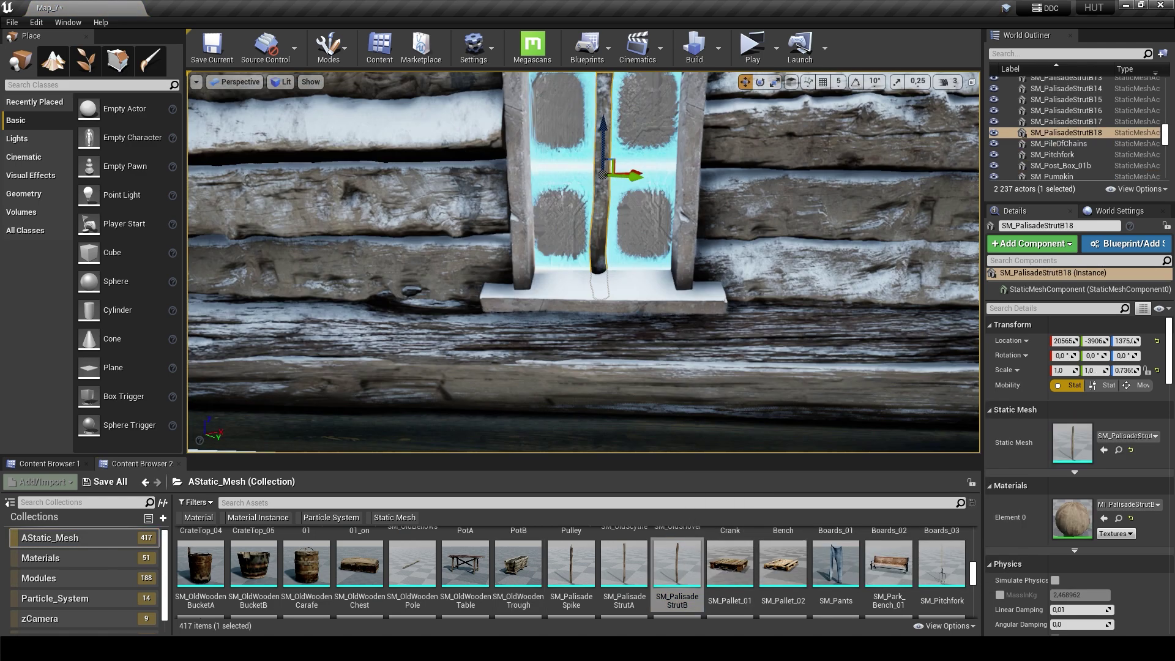
key(r)
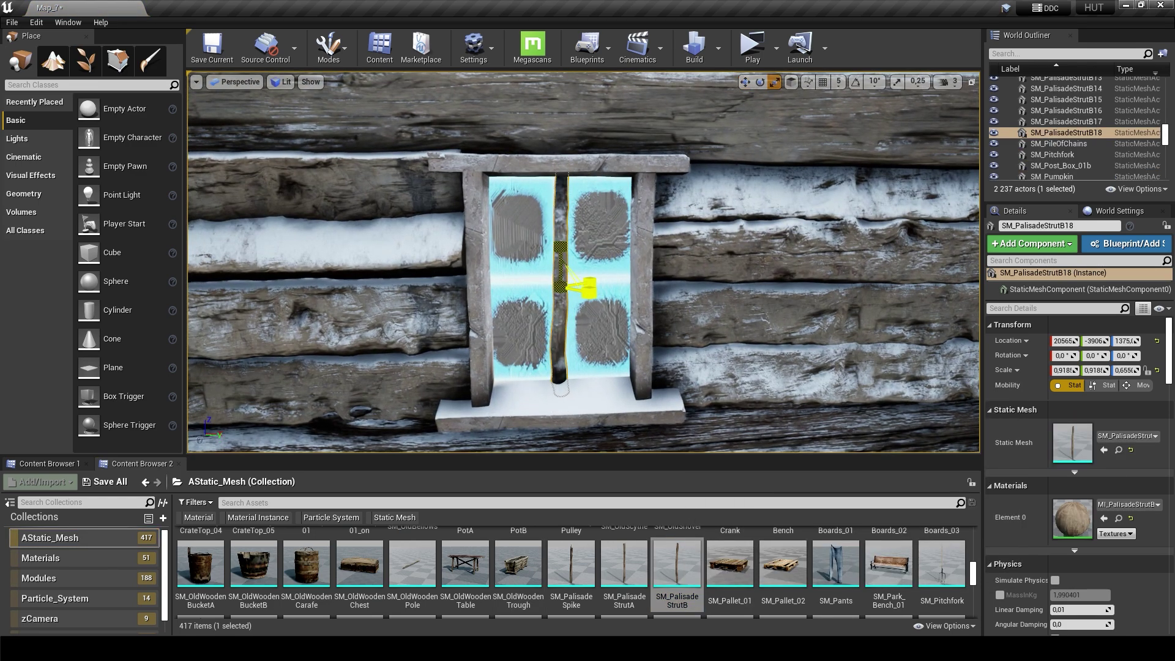
right_drag(560, 283, 526, 245)
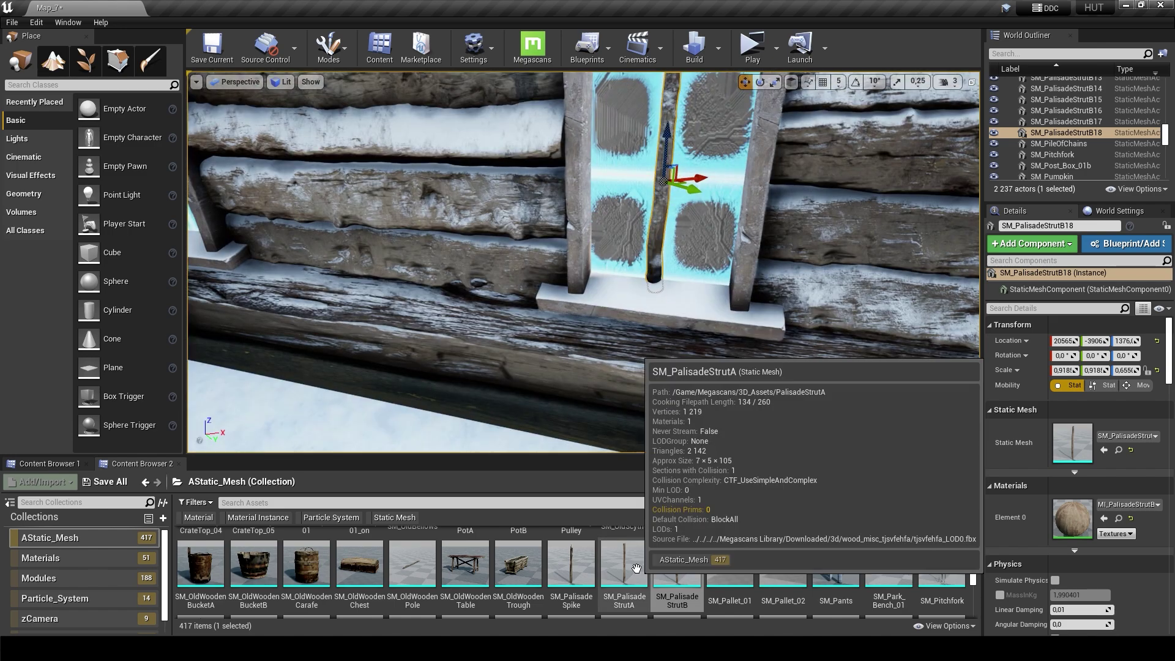
Step: Add a horizontal SM_PalisadeStrutA bar, snapped, scaled to 0.538, centred in the window
drag(624, 566, 667, 214)
key(e)
drag(658, 337, 651, 300)
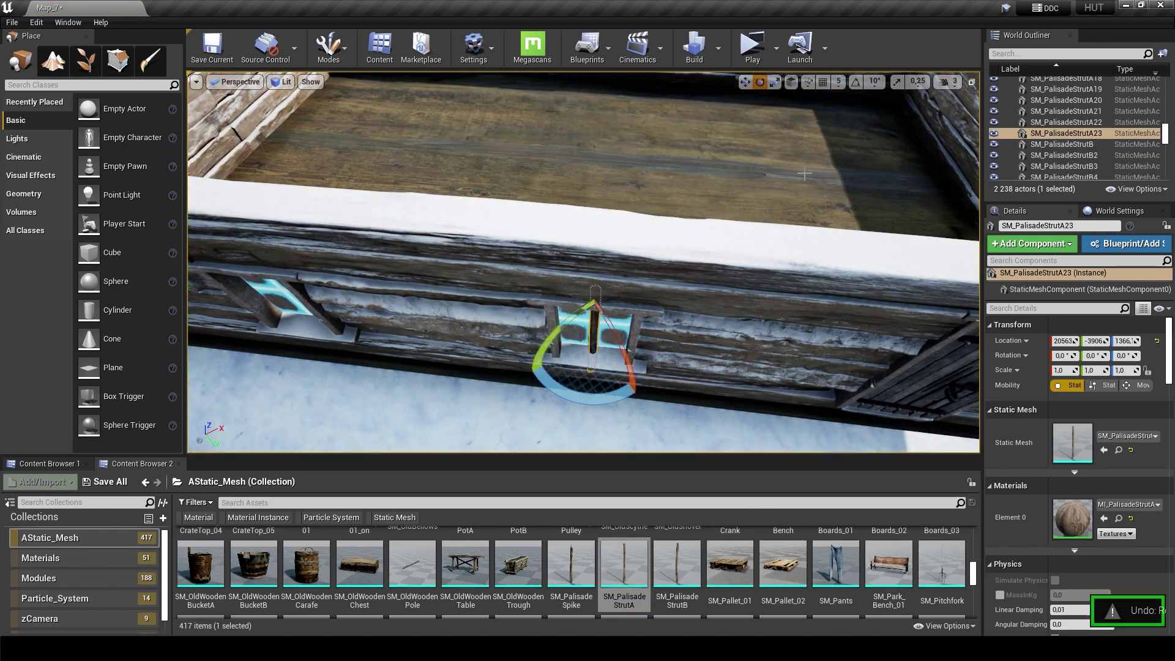
click(856, 82)
drag(573, 401, 659, 330)
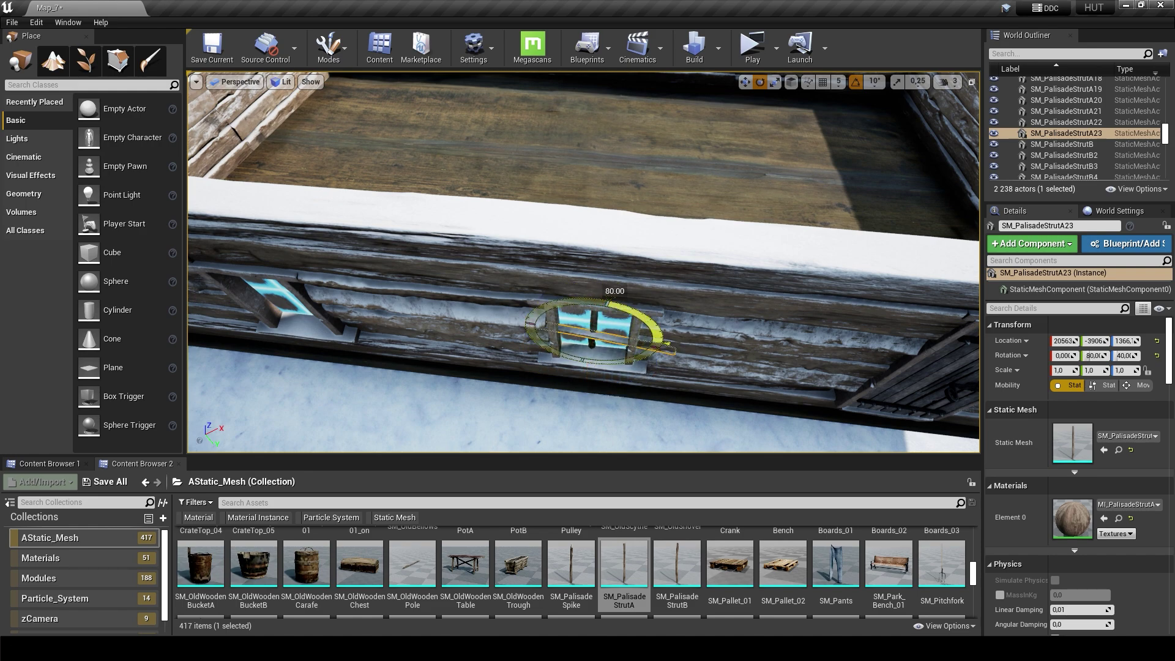
right_drag(645, 318, 508, 167)
key(r)
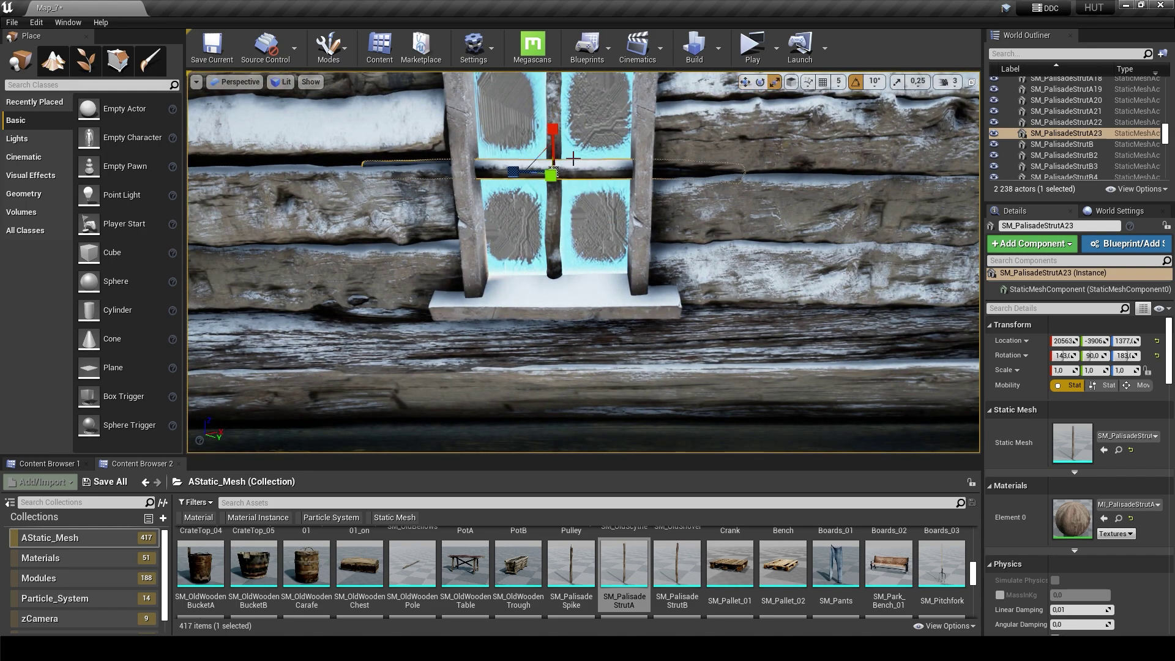
drag(438, 182, 422, 202)
key(w)
key(f)
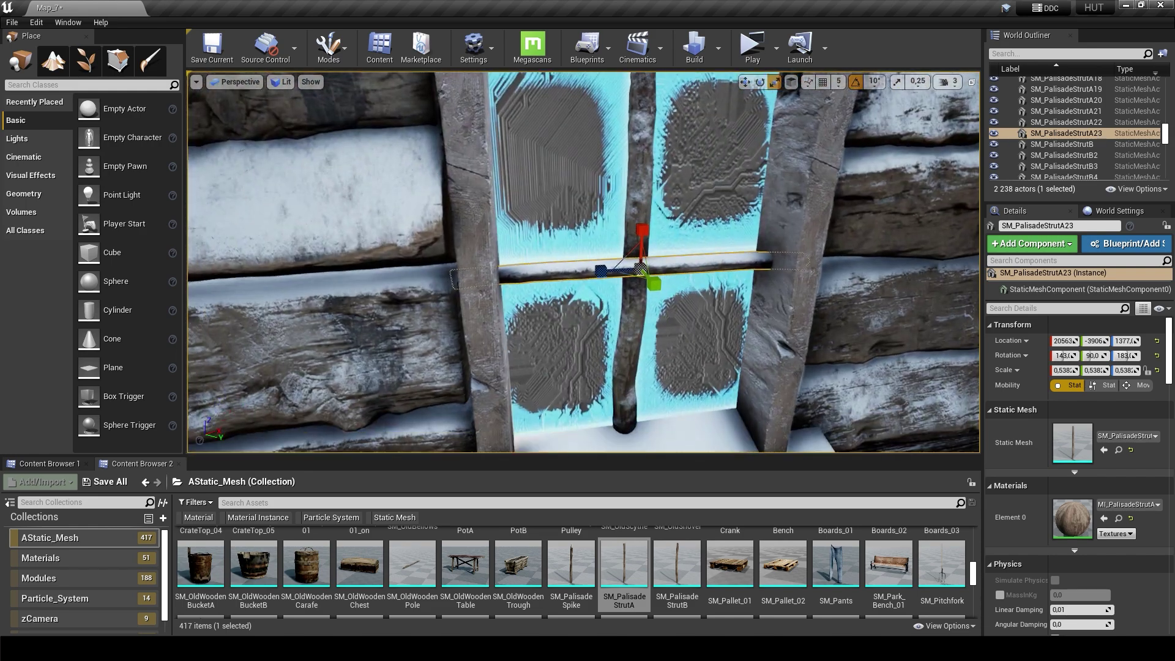
drag(701, 268, 705, 268)
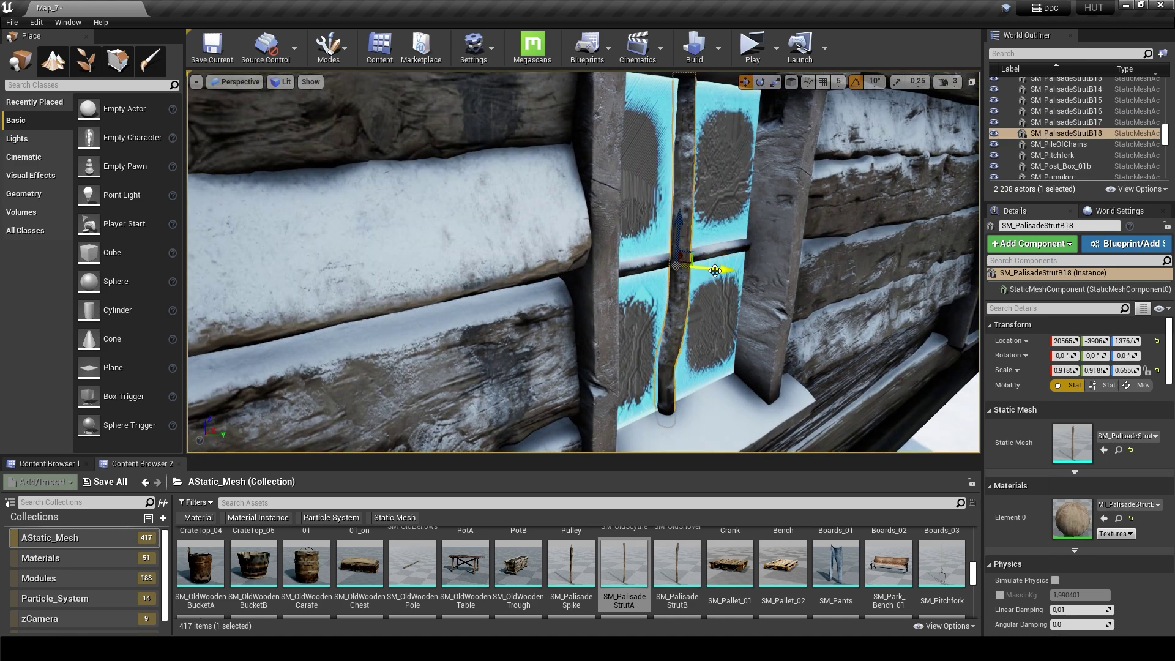
Step: Straighten the vertical strut and copy both struts into the second window
right_drag(715, 270, 692, 269)
key(e)
drag(573, 251, 588, 251)
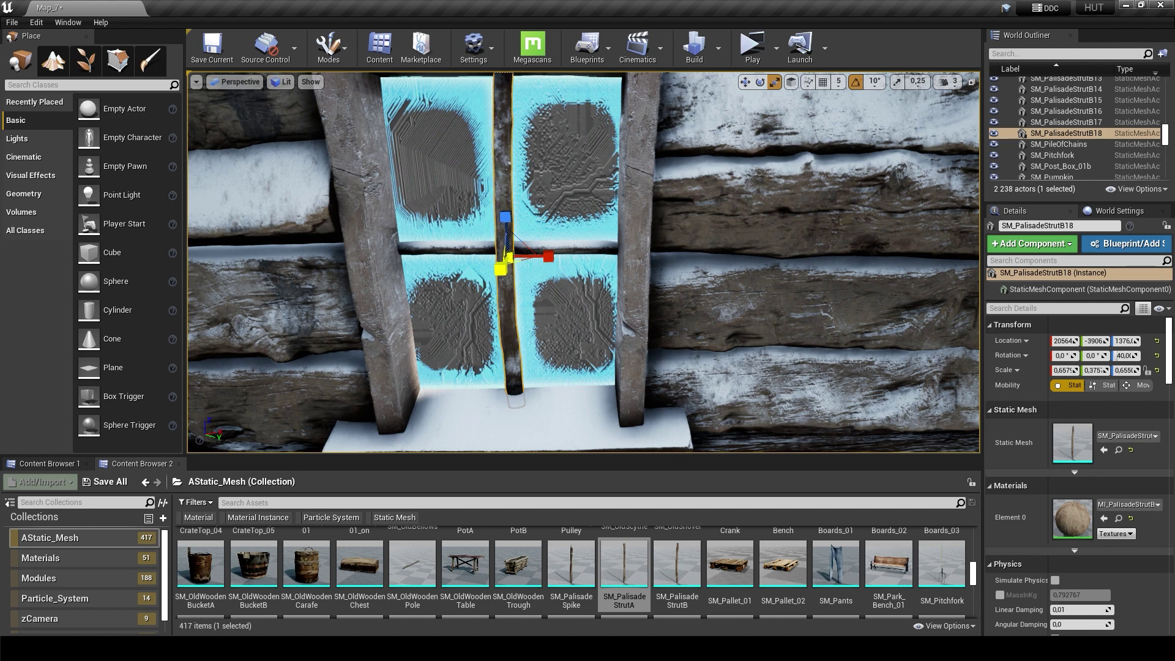
key(w)
right_drag(499, 239, 499, 240)
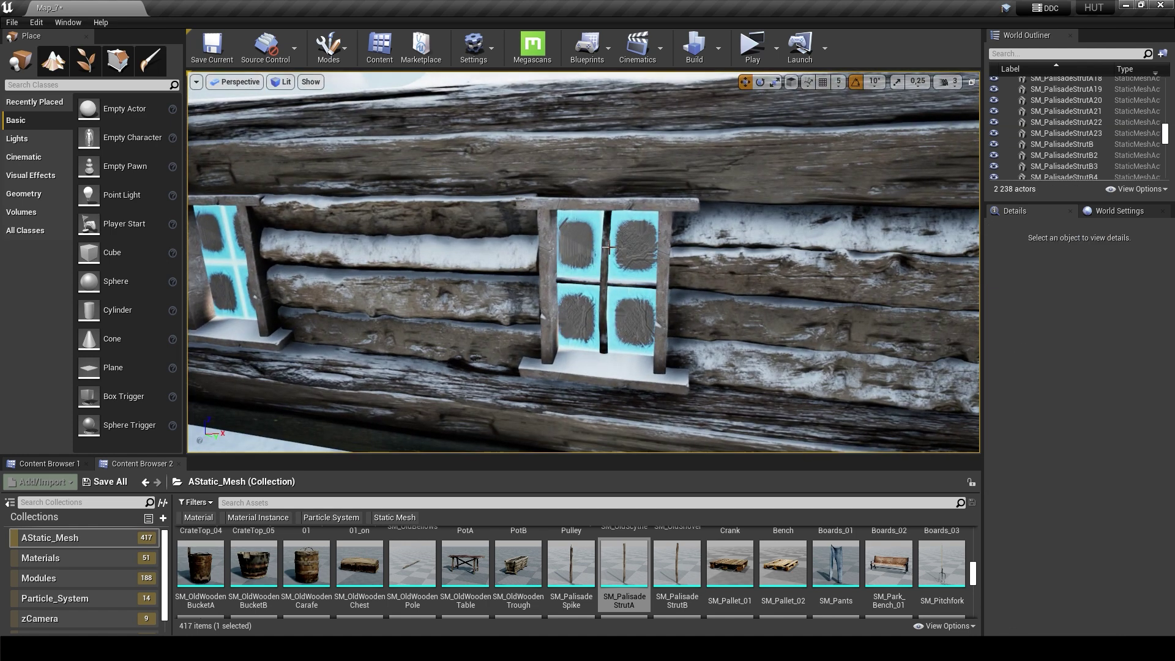
click(596, 289)
ctrl+click(632, 282)
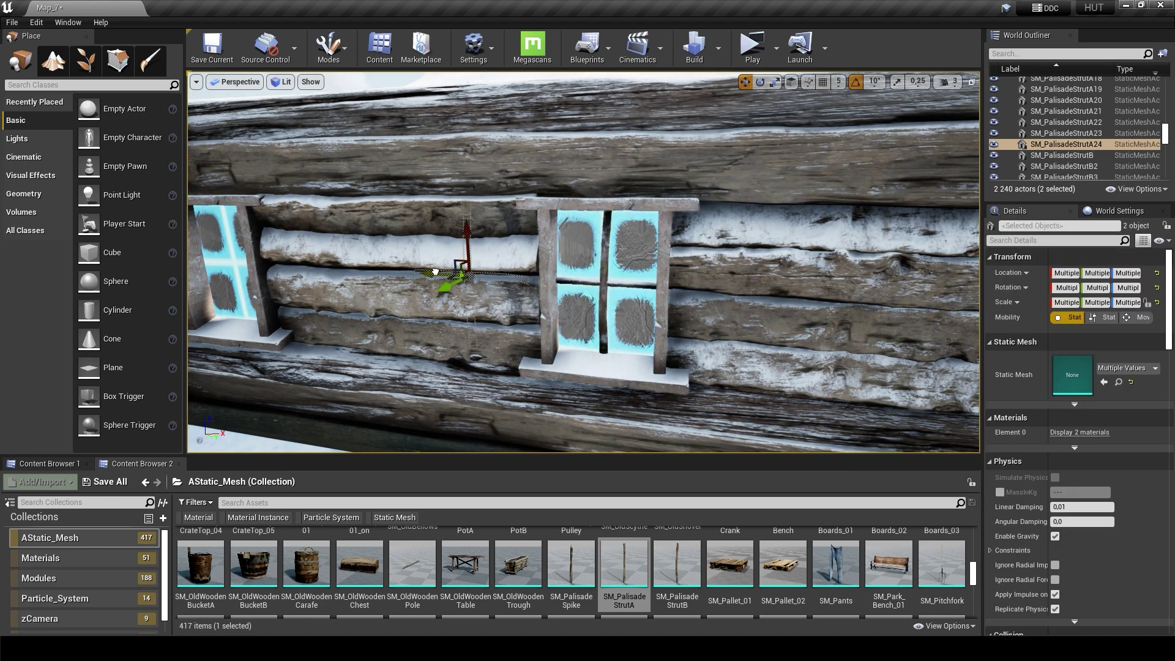
key(f)
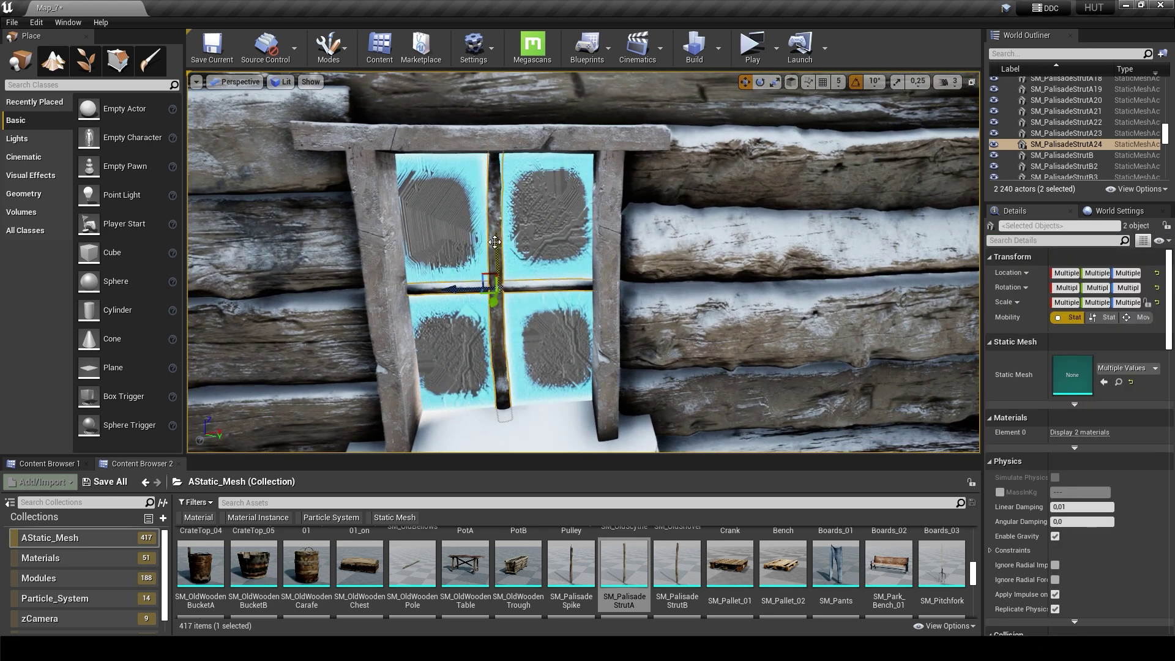
click(495, 242)
key(e)
key(r)
key(f)
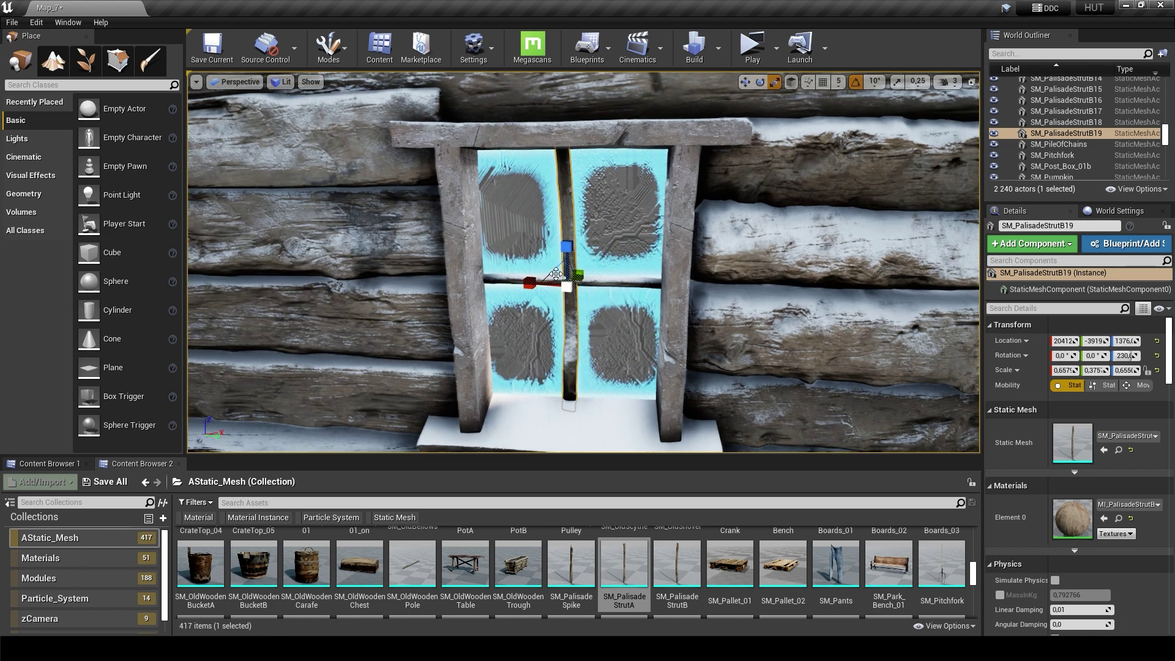
key(Escape)
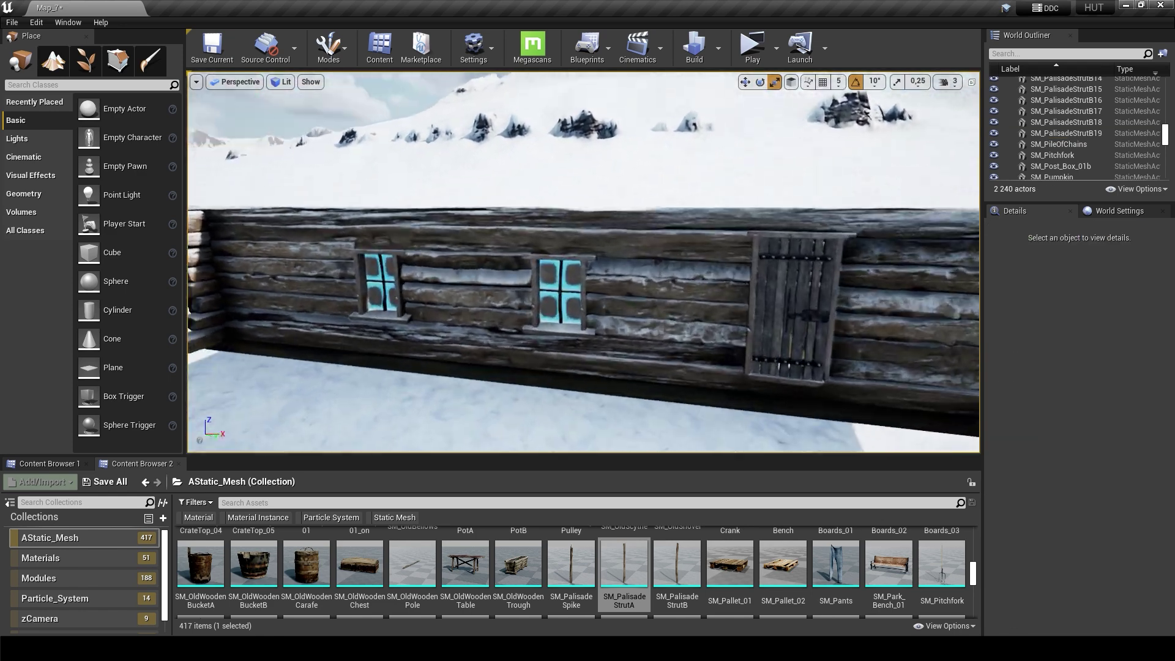
Step: Save the level and place an SM_MedievalModularGable4 piece from Modules on the cabin
click(10, 23)
click(43, 86)
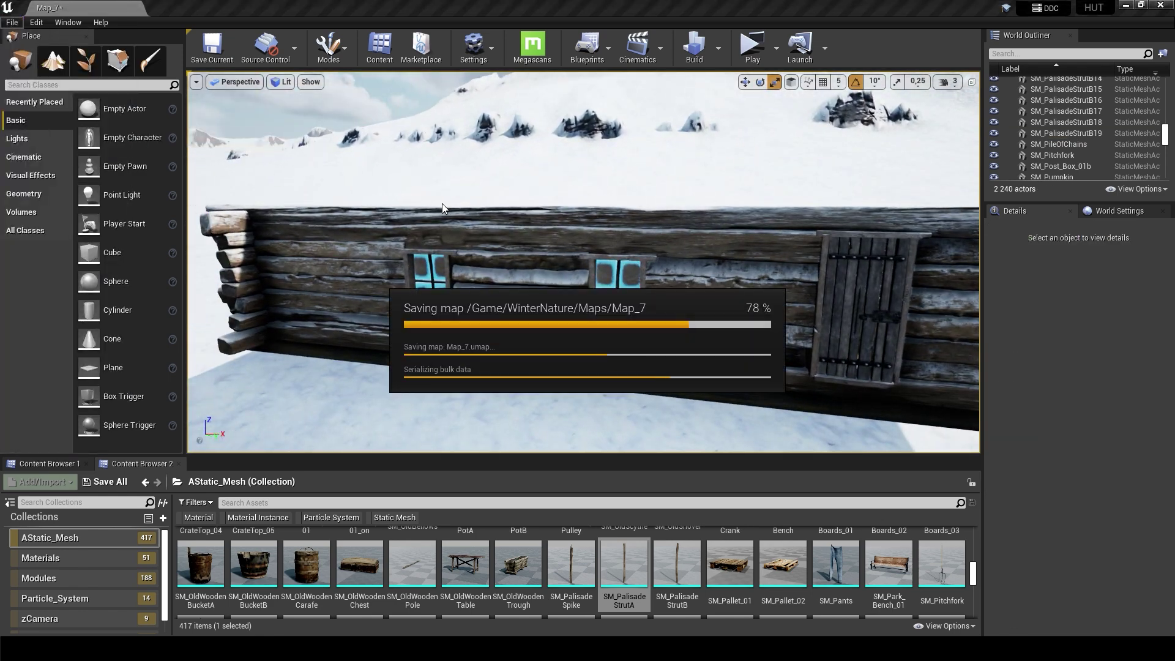
alt+drag(443, 208, 278, 442)
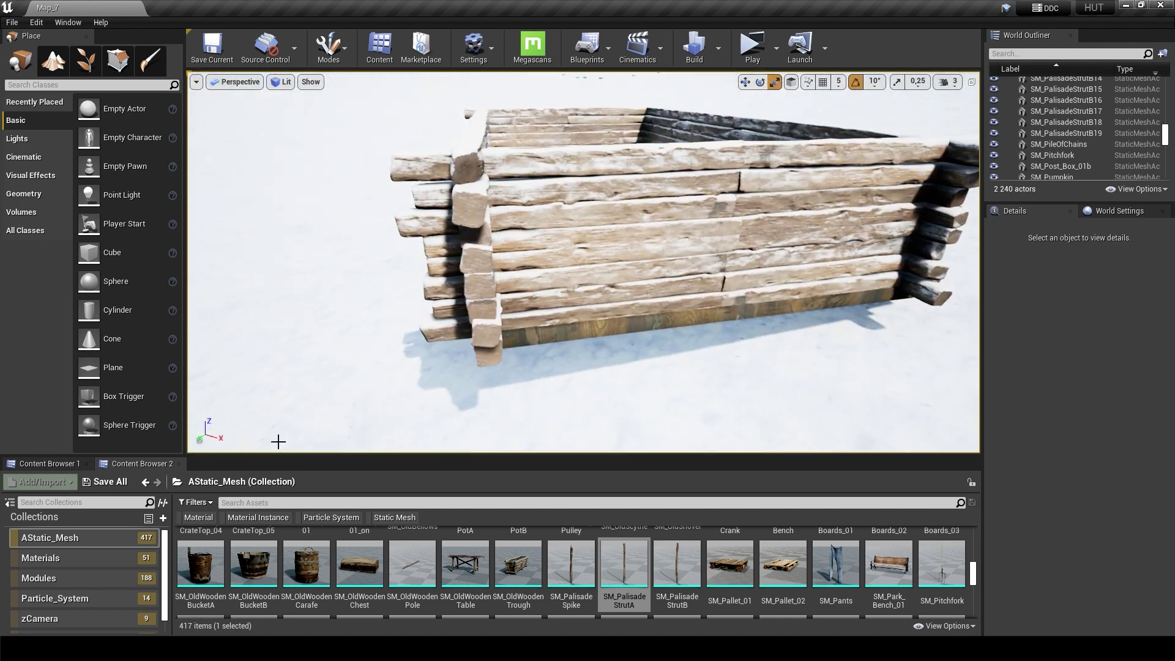
click(39, 577)
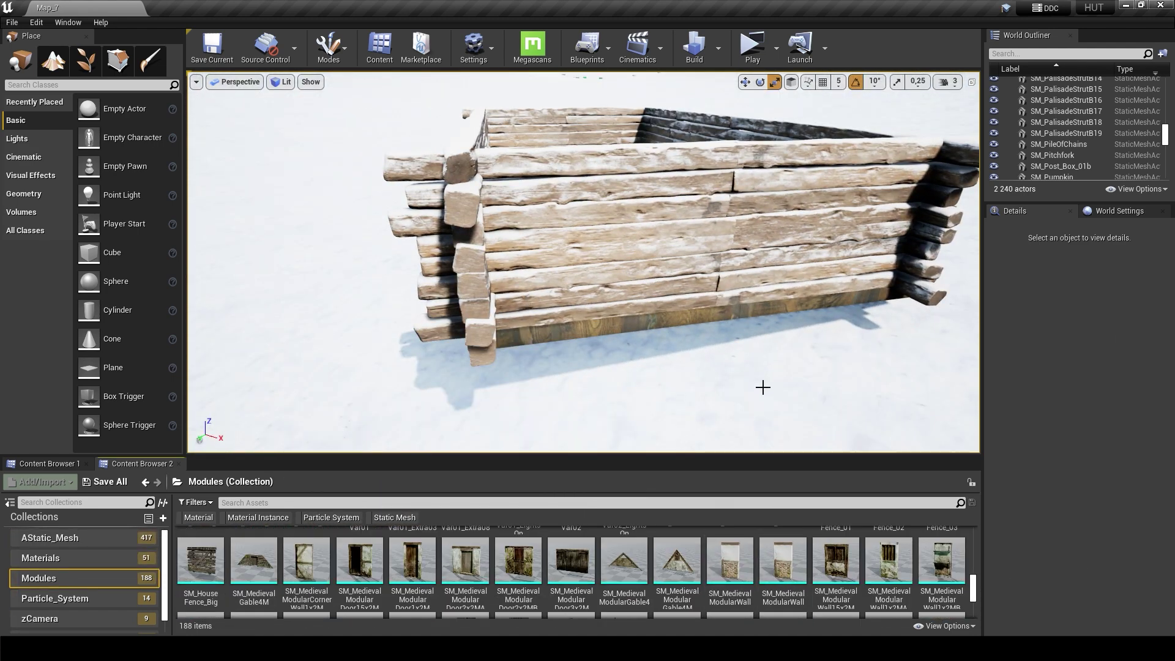
scroll(636, 552, down, 1)
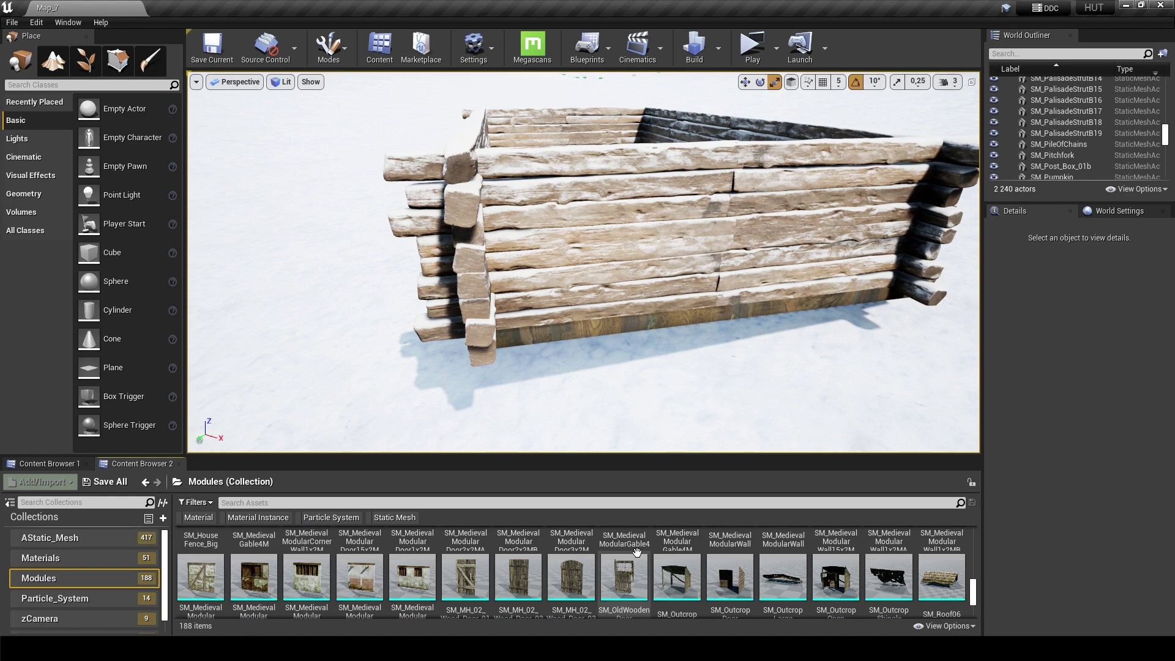
drag(637, 553, 653, 331)
Step: Rotate and stretch the gable to fit the cabin's end wall and roof height
key(e)
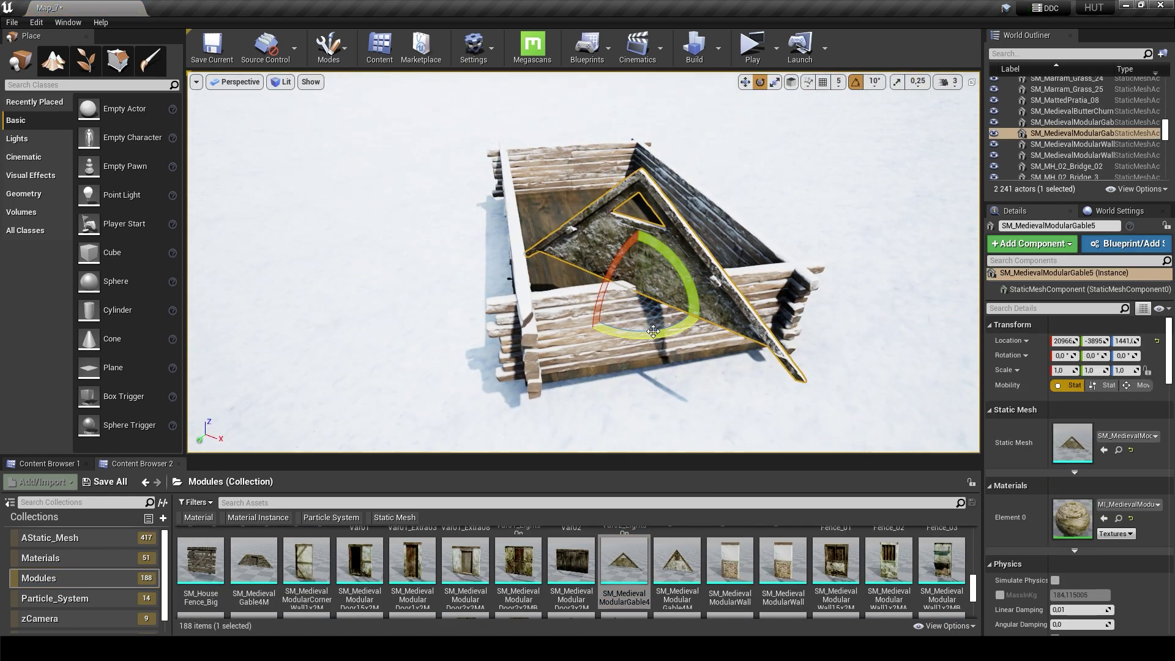
alt+drag(698, 288, 663, 310)
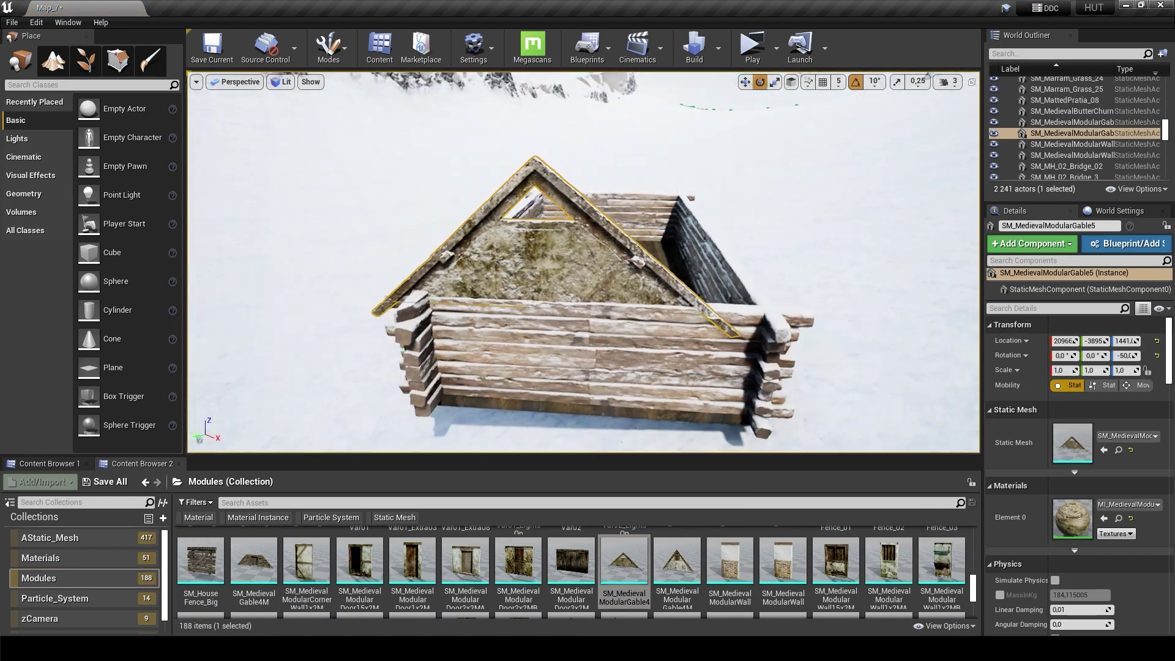
key(w)
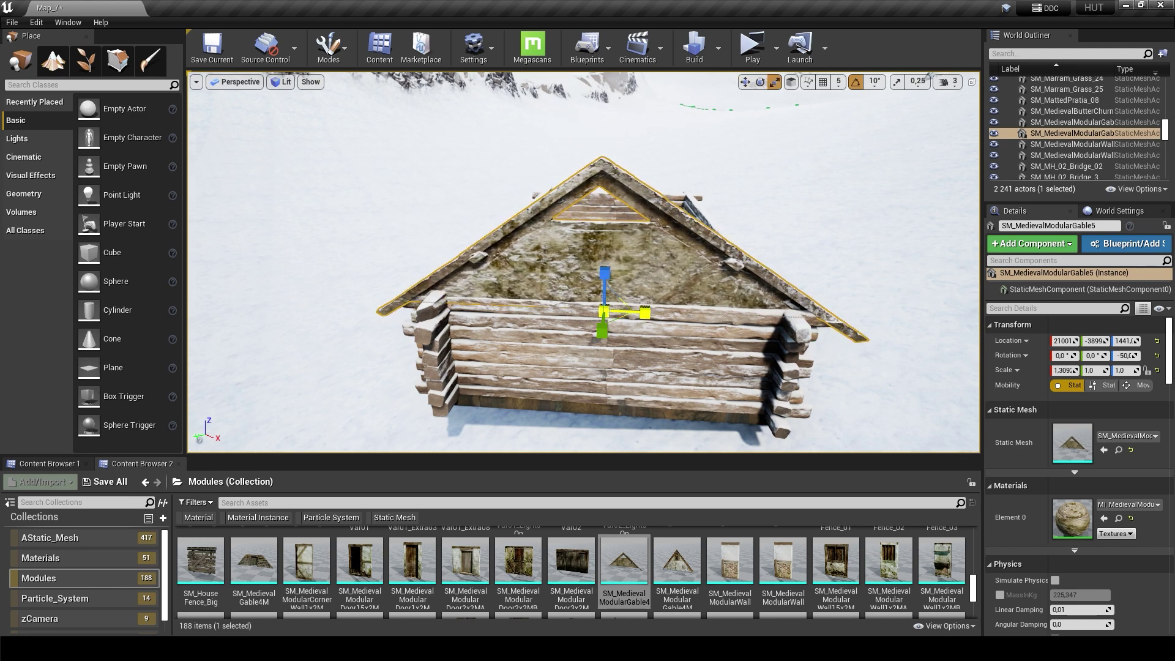
drag(605, 275, 606, 263)
right_drag(606, 263, 658, 335)
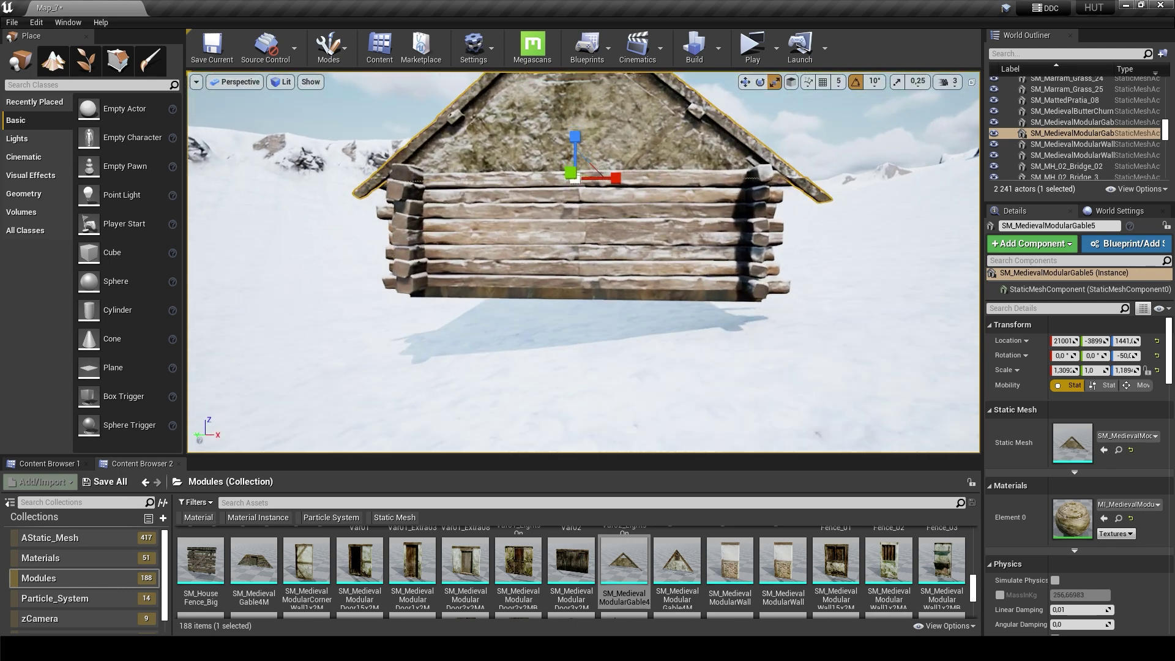
key(w)
mouse_move(658, 335)
mouse_down()
mouse_move(571, 235)
mouse_move(605, 235)
mouse_move(723, 330)
mouse_up()
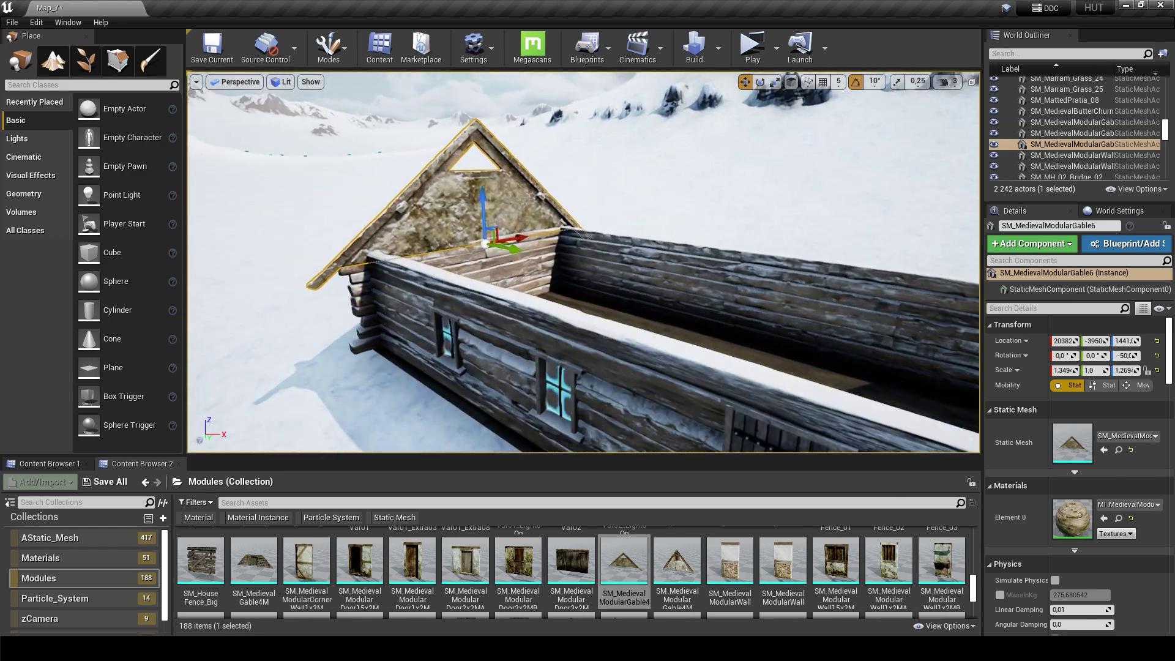
Step: Turn the second gable 180 degrees onto the far end wall and save the map
alt+drag(410, 269, 551, 275)
key(e)
drag(636, 288, 639, 315)
key(w)
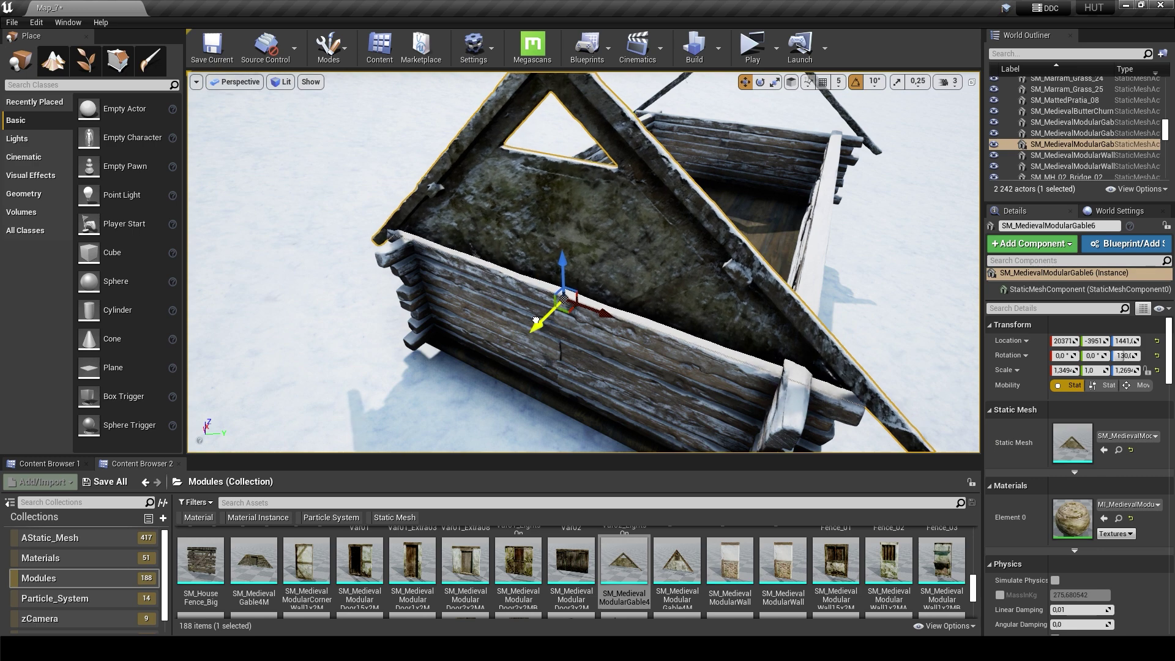
mouse_move(546, 324)
mouse_down()
mouse_move(532, 327)
mouse_move(428, 257)
mouse_up()
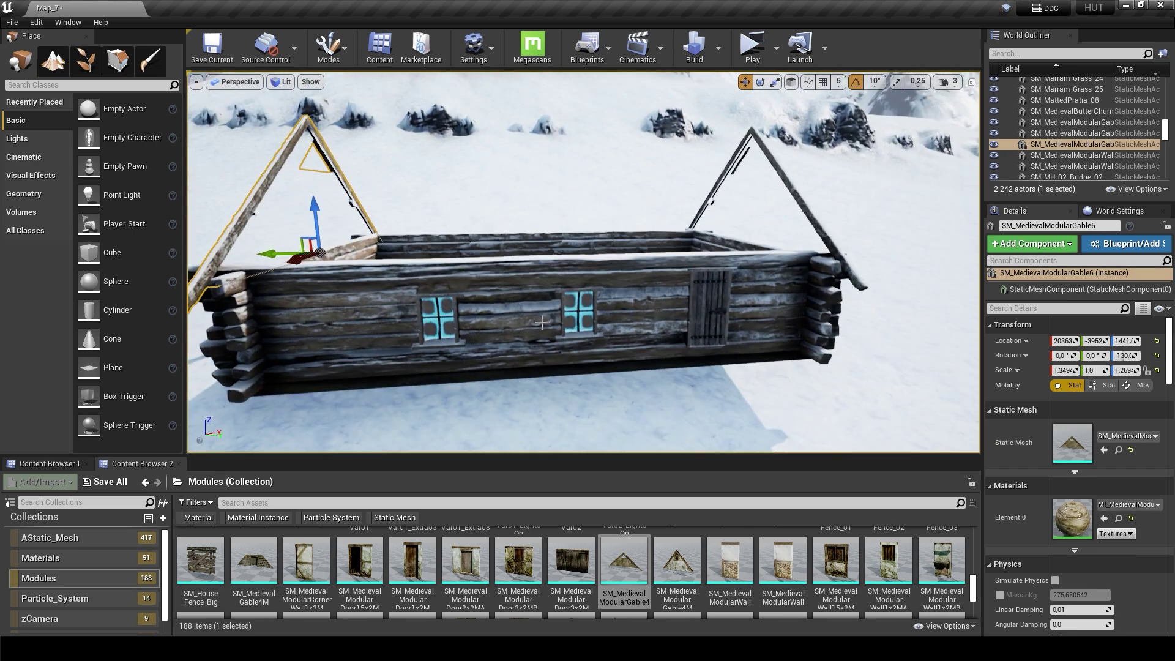
click(12, 22)
click(27, 63)
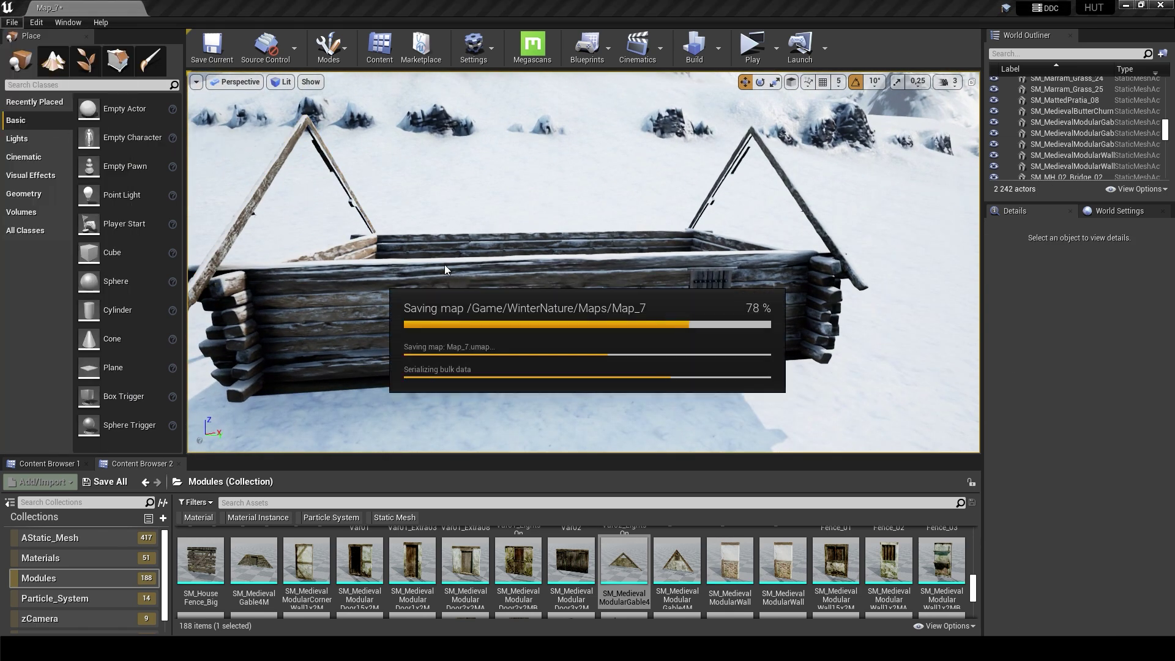
Step: Place an SM_RoofConst_Small rafter frame from the AStatic_Mesh collection onto the cabin
click(49, 538)
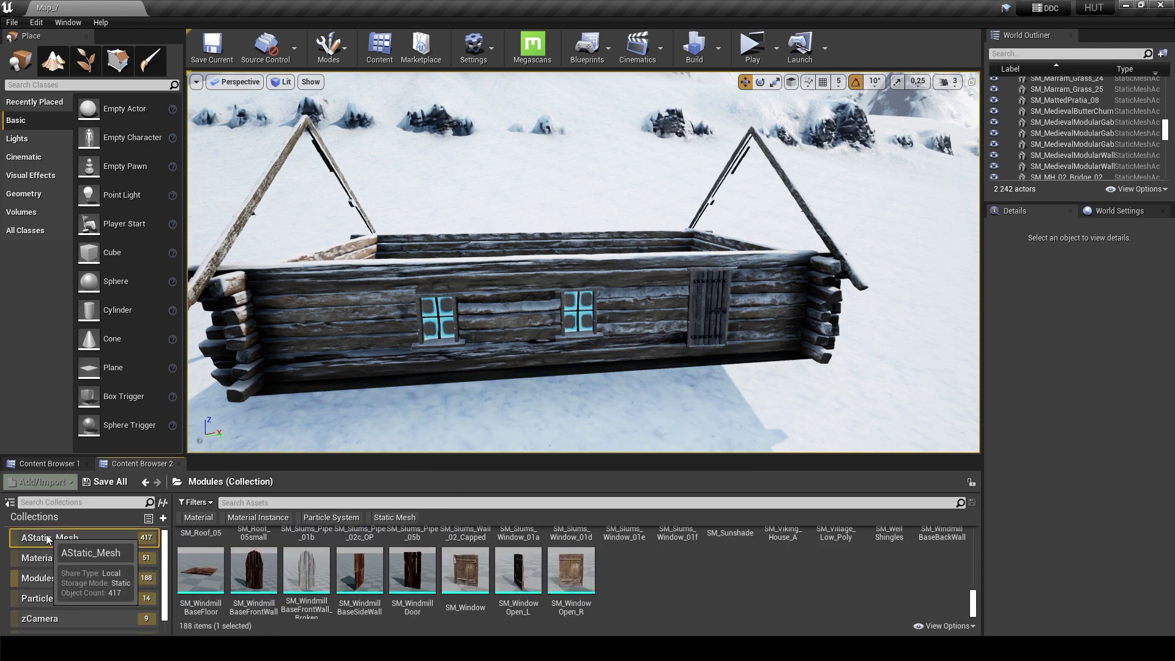
scroll(433, 567, down, 5)
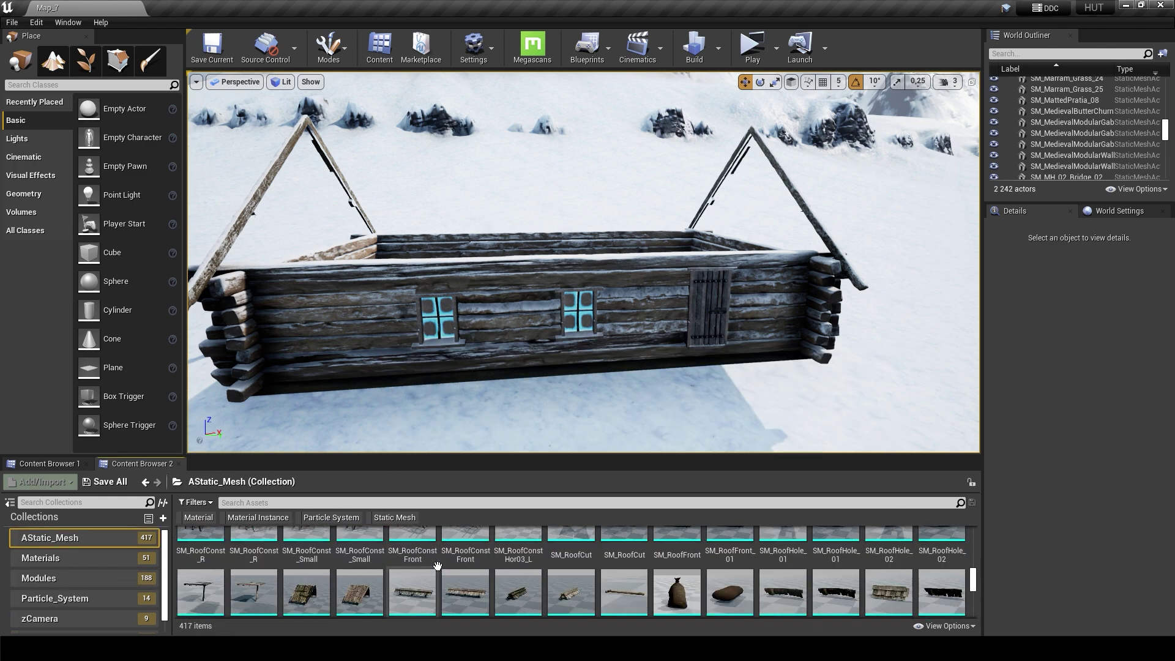
drag(254, 576, 842, 346)
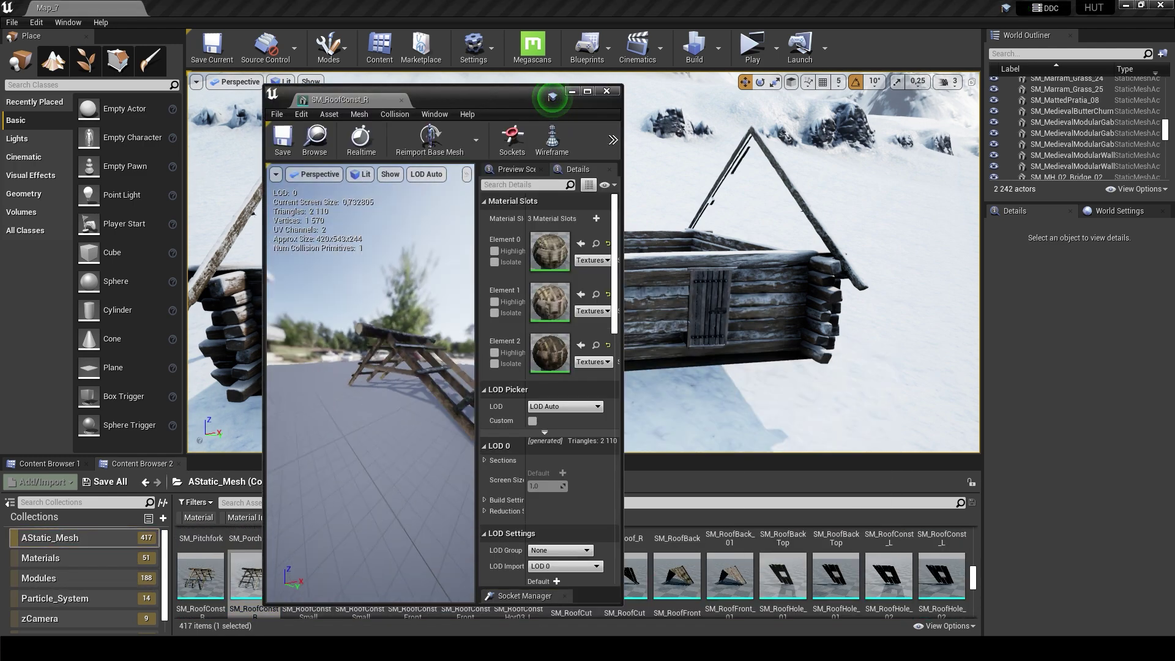
click(573, 91)
click(569, 204)
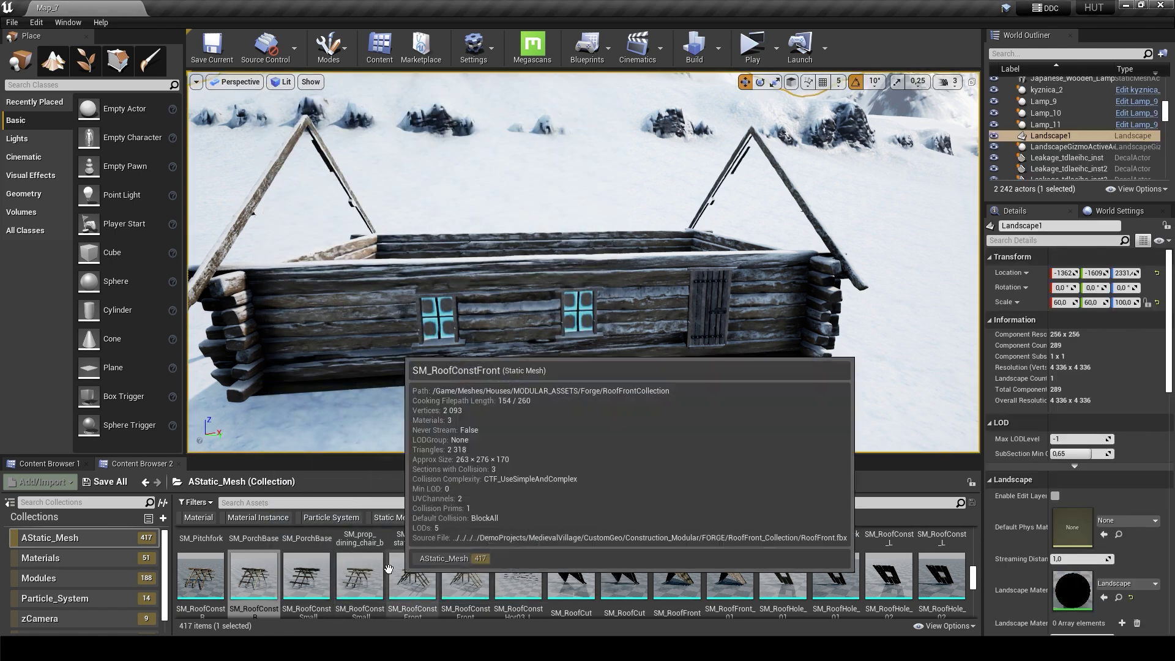
double_click(362, 576)
drag(361, 575, 394, 223)
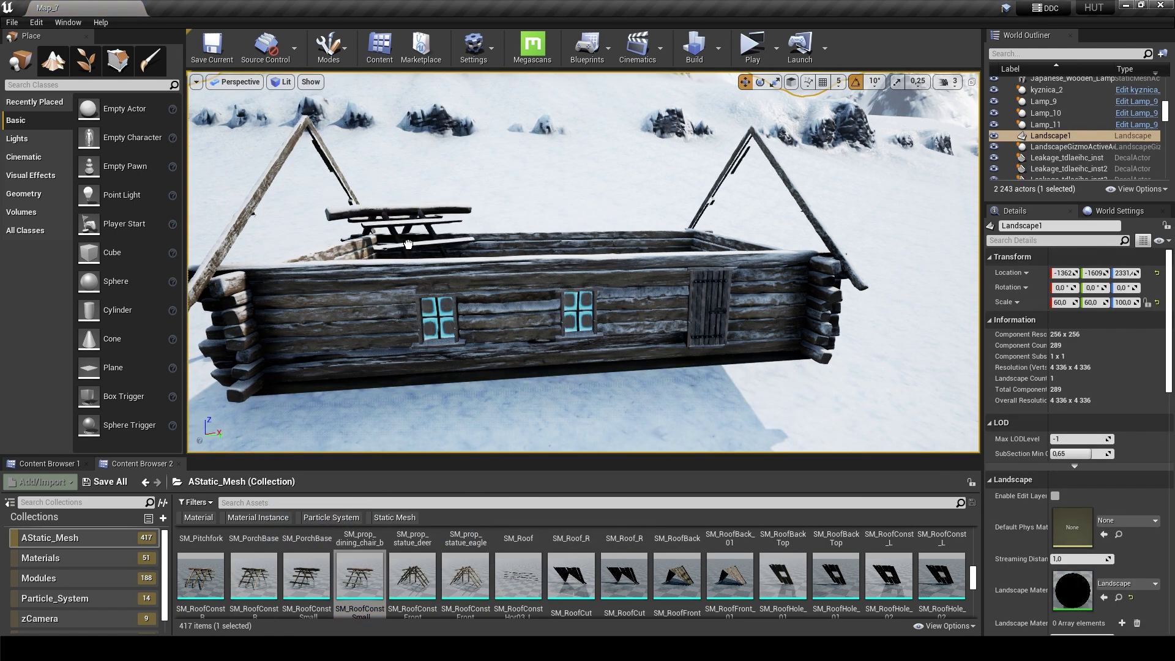
key(f)
Step: Apply Wooden_Planks to the frame's Element 2 slot and tilt it to 40°
click(40, 557)
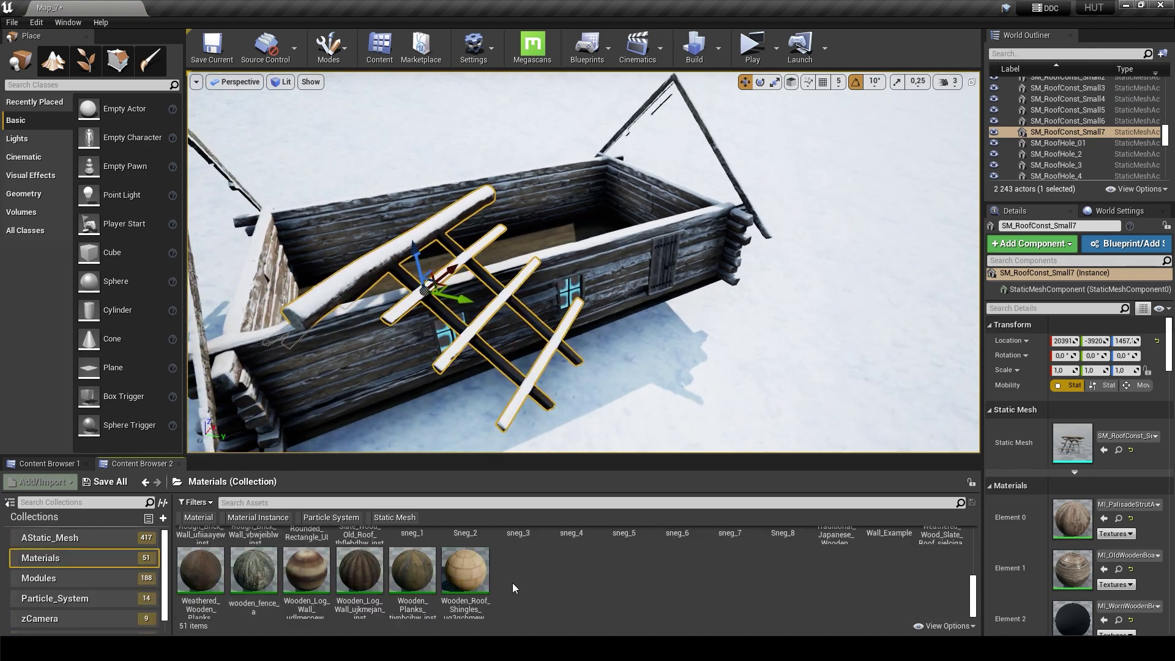
drag(412, 569, 1072, 620)
alt+drag(735, 367, 802, 402)
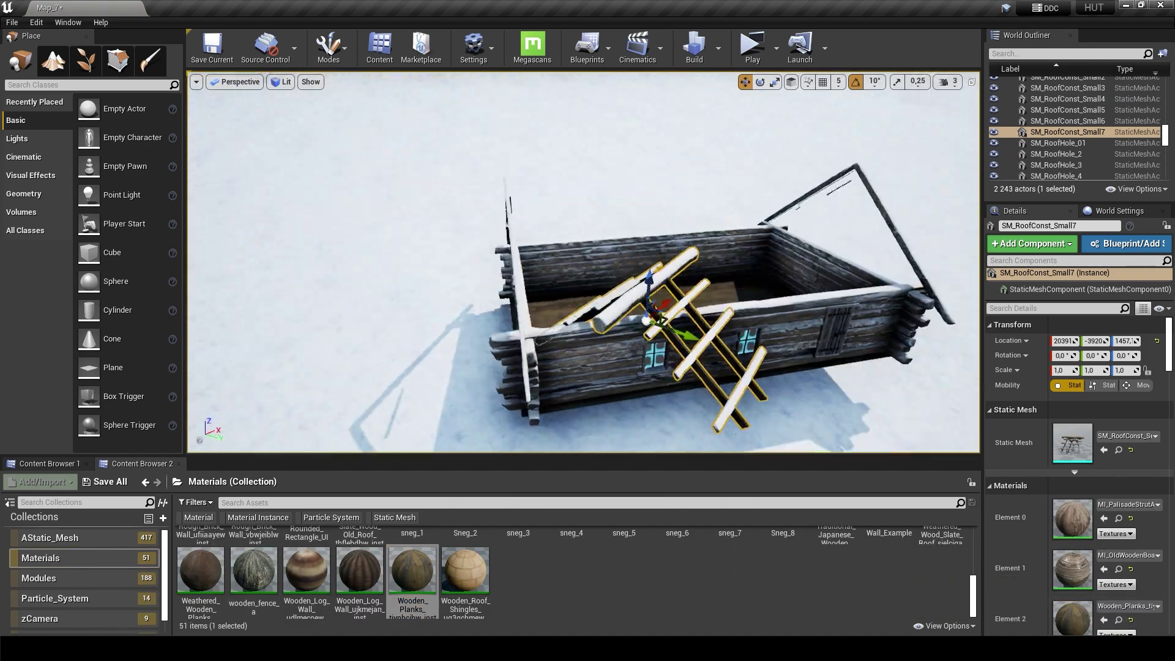
drag(673, 300, 698, 342)
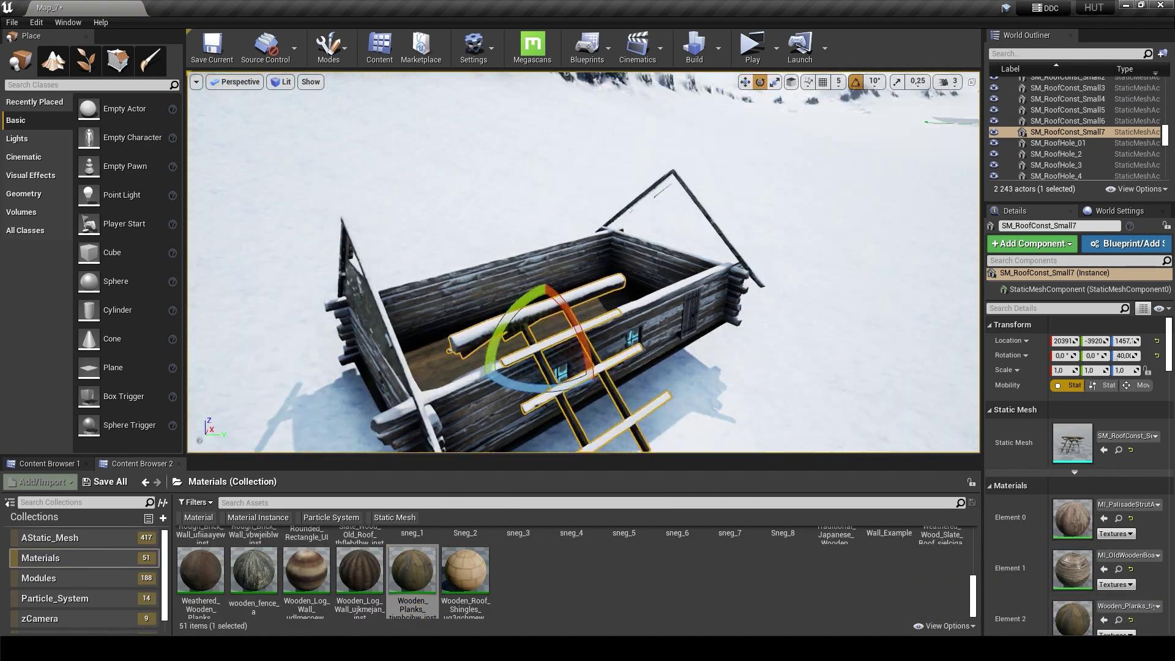
Step: Move the rafter frame onto the wall top and scale it across the cabin
key(w)
mouse_move(582, 276)
alt+mouse_down()
mouse_move(533, 306)
mouse_move(545, 308)
alt+mouse_up()
mouse_move(444, 315)
alt+mouse_down()
mouse_move(511, 294)
mouse_move(511, 274)
alt+mouse_up()
drag(541, 224, 546, 225)
alt+drag(546, 225, 526, 184)
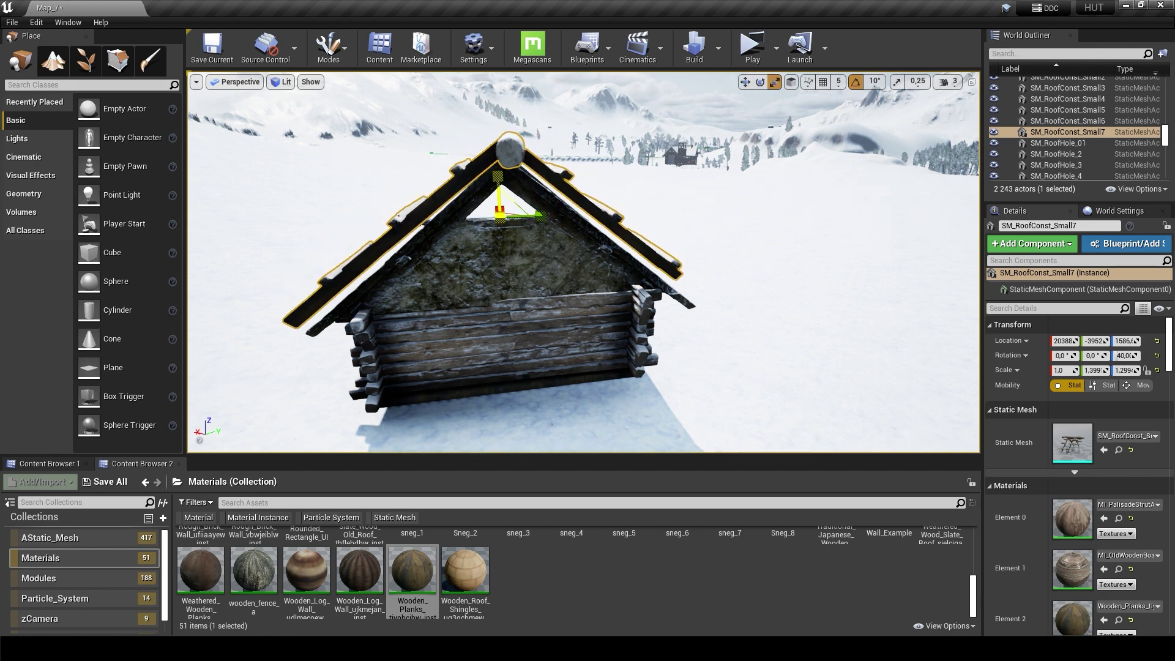
mouse_move(538, 217)
mouse_down()
mouse_move(549, 216)
mouse_move(502, 233)
mouse_move(566, 195)
mouse_move(510, 156)
mouse_move(429, 202)
mouse_move(502, 233)
mouse_move(542, 214)
mouse_up()
key(e)
key(r)
key(w)
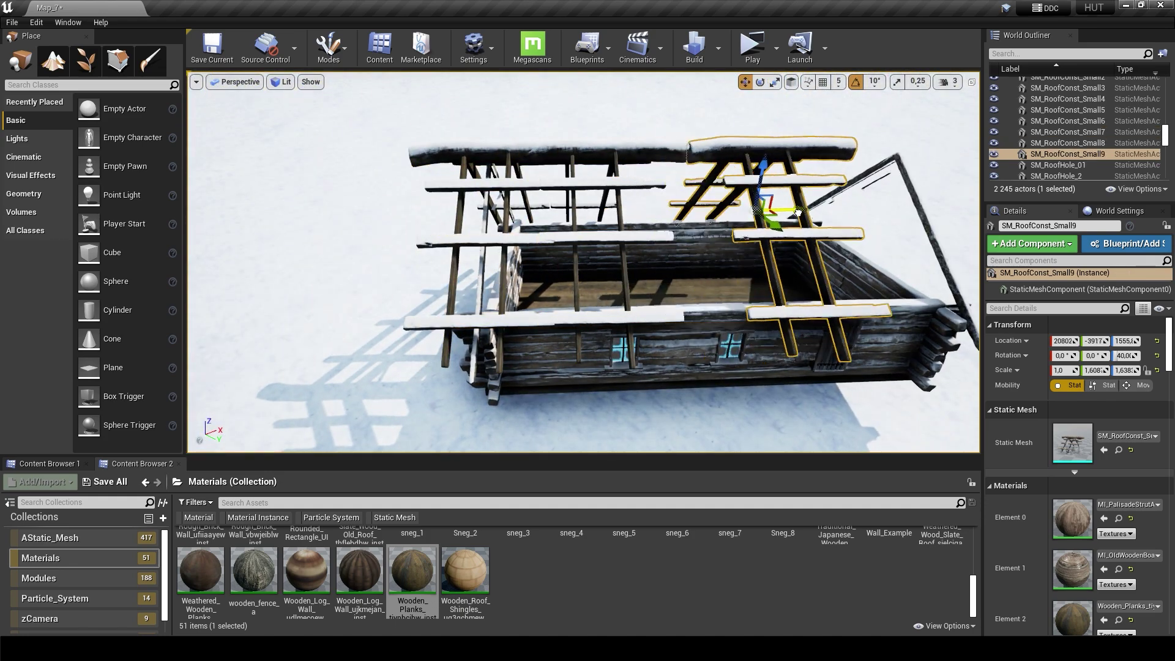
Step: Alt-drag copies of the rafter frame along the roof, up to SM_RoofConst_Small11
mouse_move(747, 210)
alt+mouse_down()
mouse_move(766, 209)
mouse_move(674, 306)
alt+mouse_up()
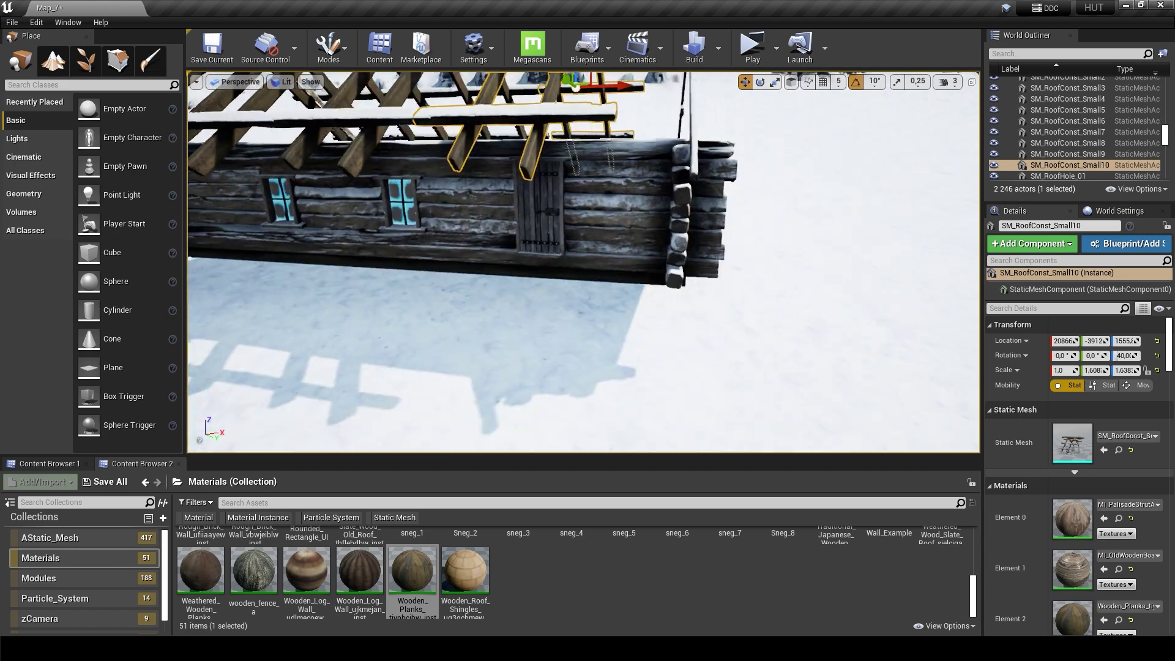
alt+drag(582, 257, 657, 191)
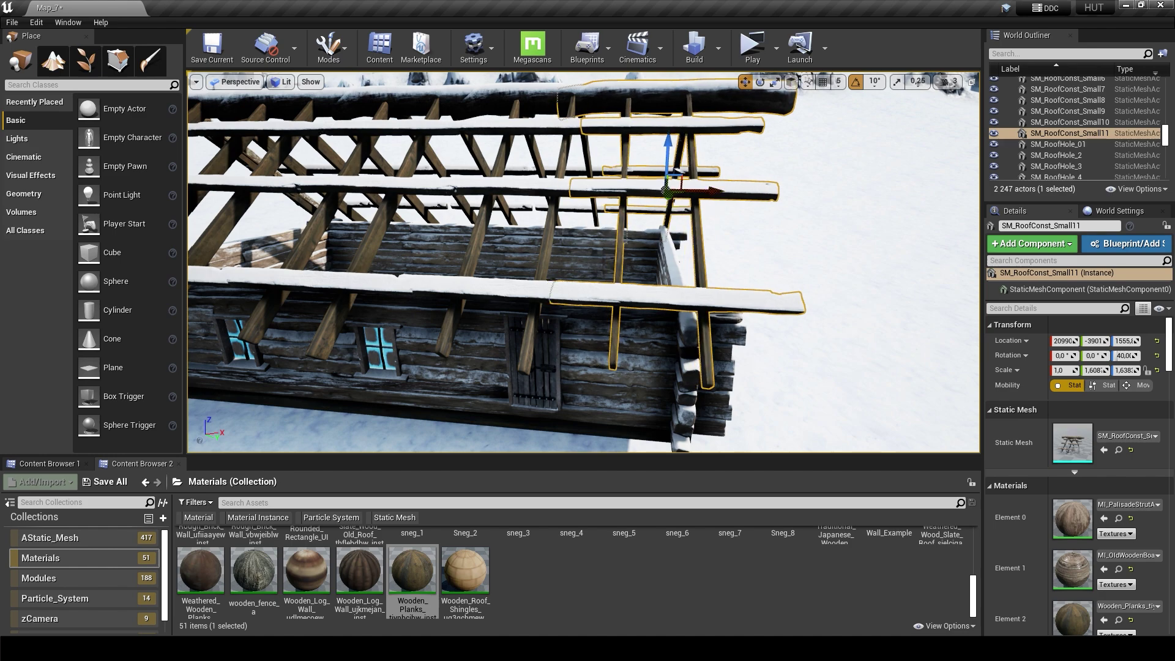
key(Escape)
alt+drag(677, 169, 677, 122)
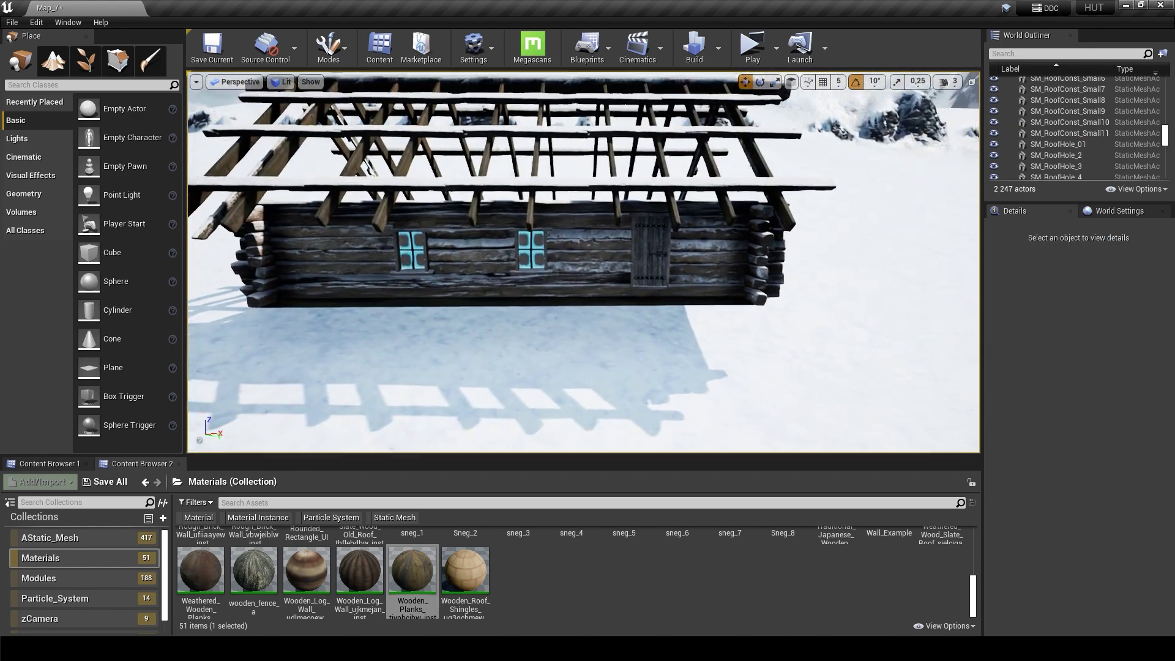
mouse_move(582, 263)
alt+mouse_down()
mouse_move(704, 263)
mouse_move(724, 231)
alt+mouse_up()
Step: Lay an SM_HouseFence_38 panel from Modules along the 40° rafters, scaled about 1.0, 1.291, 2.815
click(39, 577)
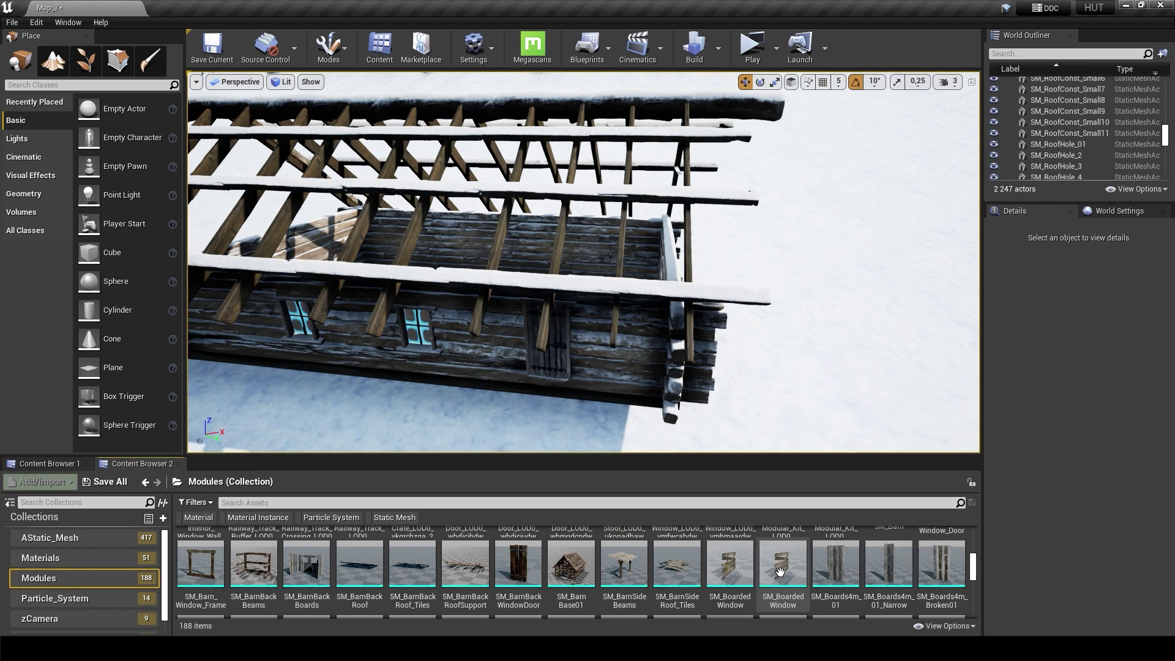
scroll(895, 545, down, 5)
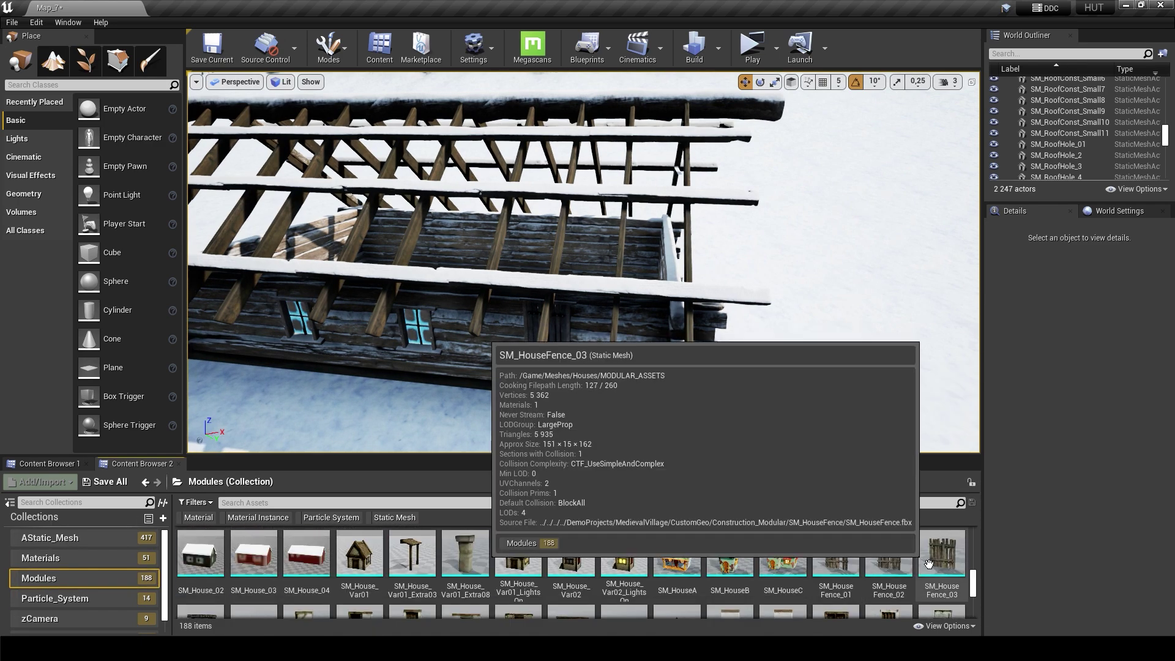
key(e)
mouse_move(939, 543)
mouse_down()
mouse_move(673, 293)
mouse_move(649, 367)
mouse_up()
drag(643, 343, 648, 388)
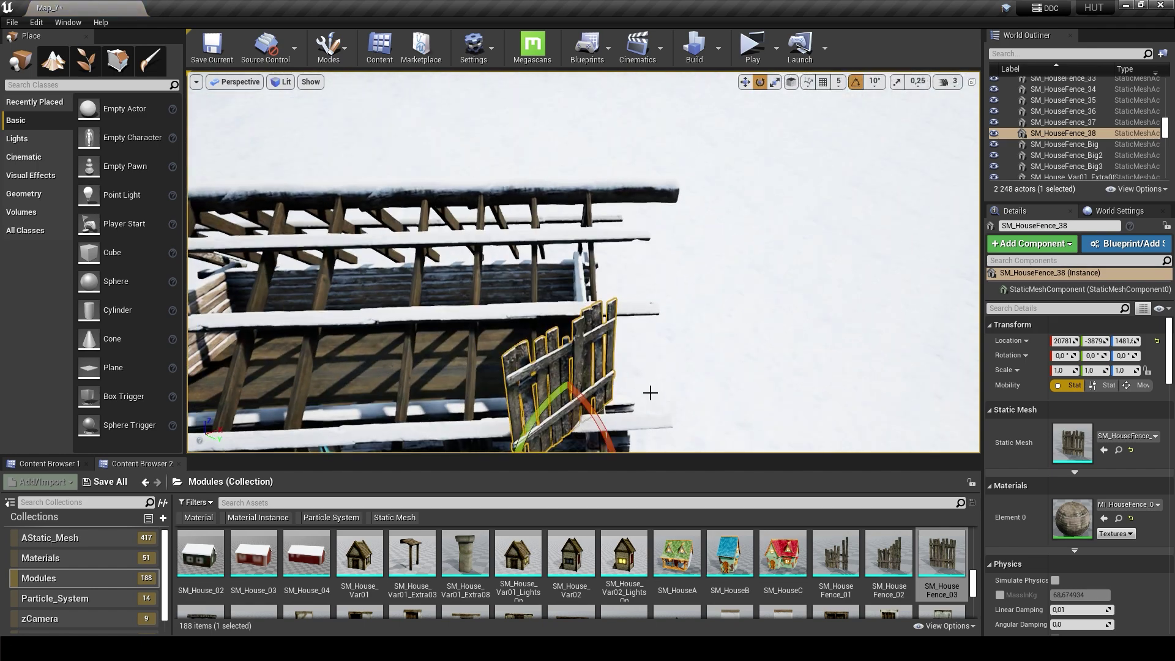
mouse_move(694, 354)
alt+mouse_down()
mouse_move(541, 362)
mouse_move(613, 276)
mouse_move(597, 309)
alt+mouse_up()
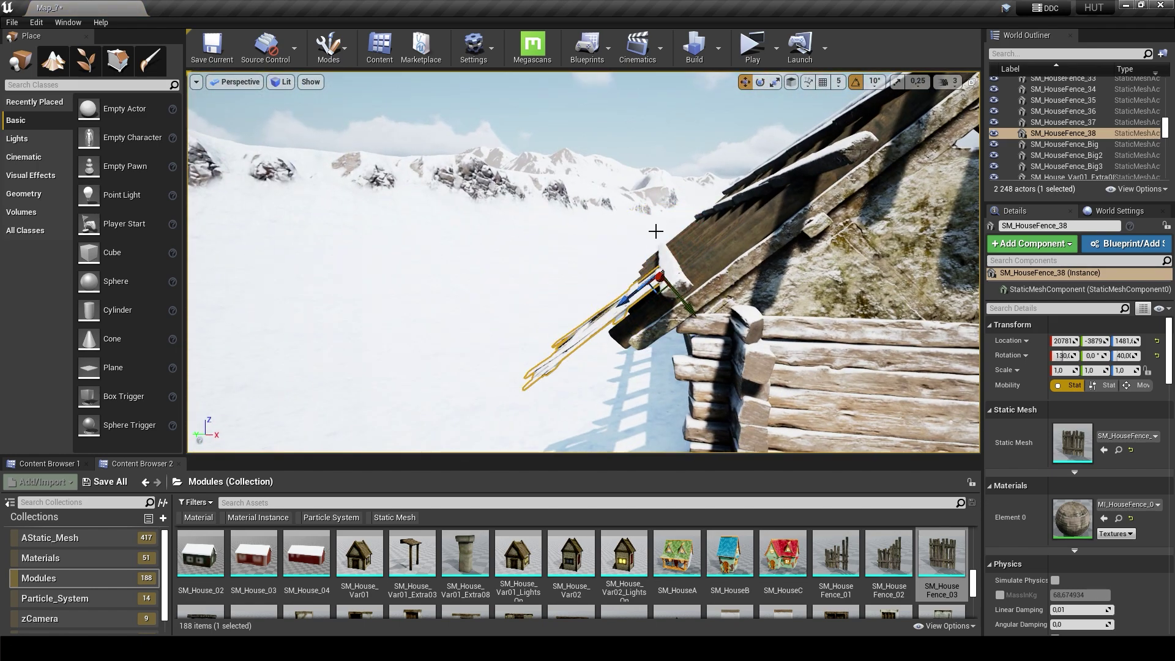
mouse_move(822, 206)
alt+mouse_down()
mouse_move(702, 240)
mouse_move(722, 245)
mouse_move(649, 233)
alt+mouse_up()
key(r)
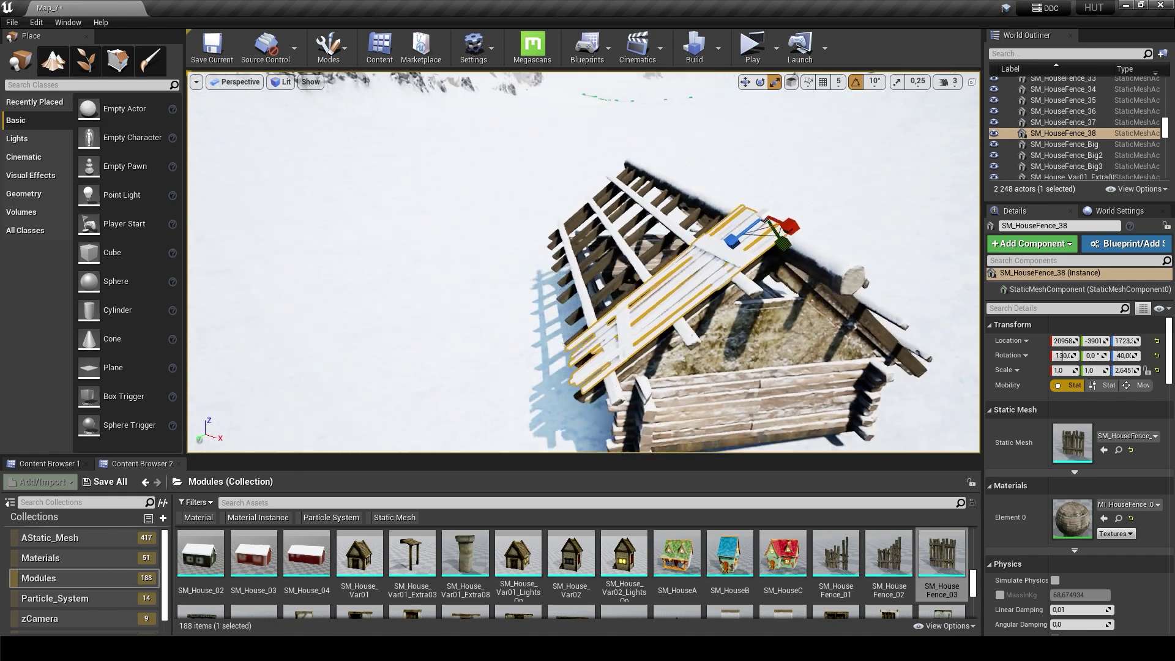
key(w)
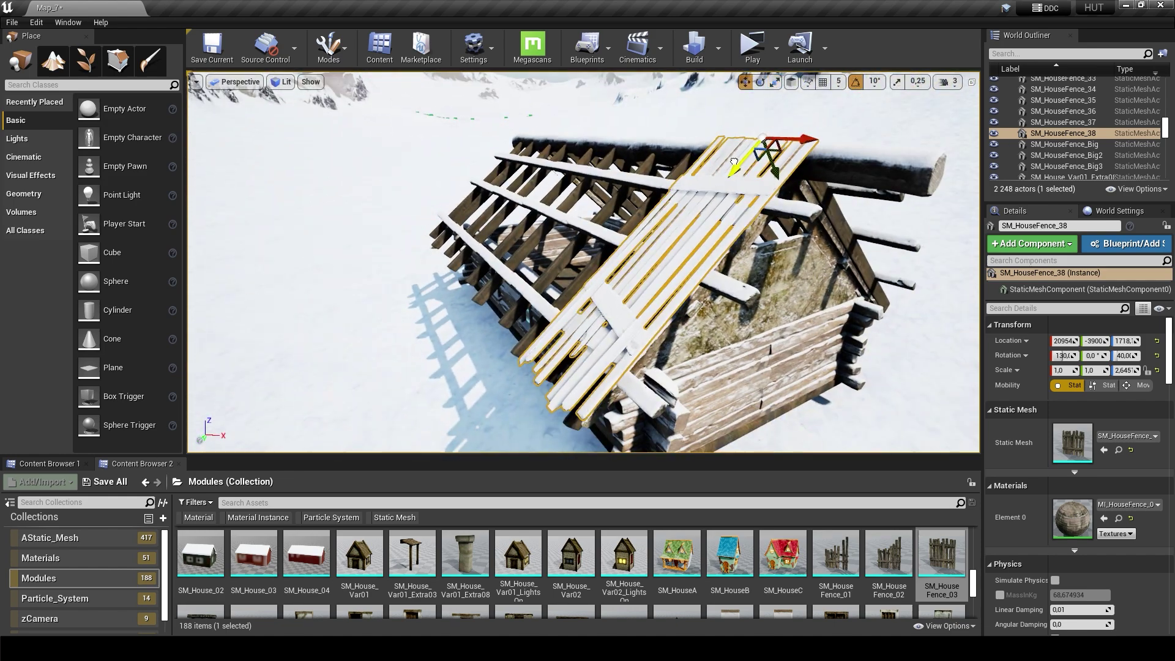
mouse_move(582, 263)
alt+mouse_down()
mouse_move(551, 245)
mouse_move(267, 220)
mouse_move(739, 182)
alt+mouse_up()
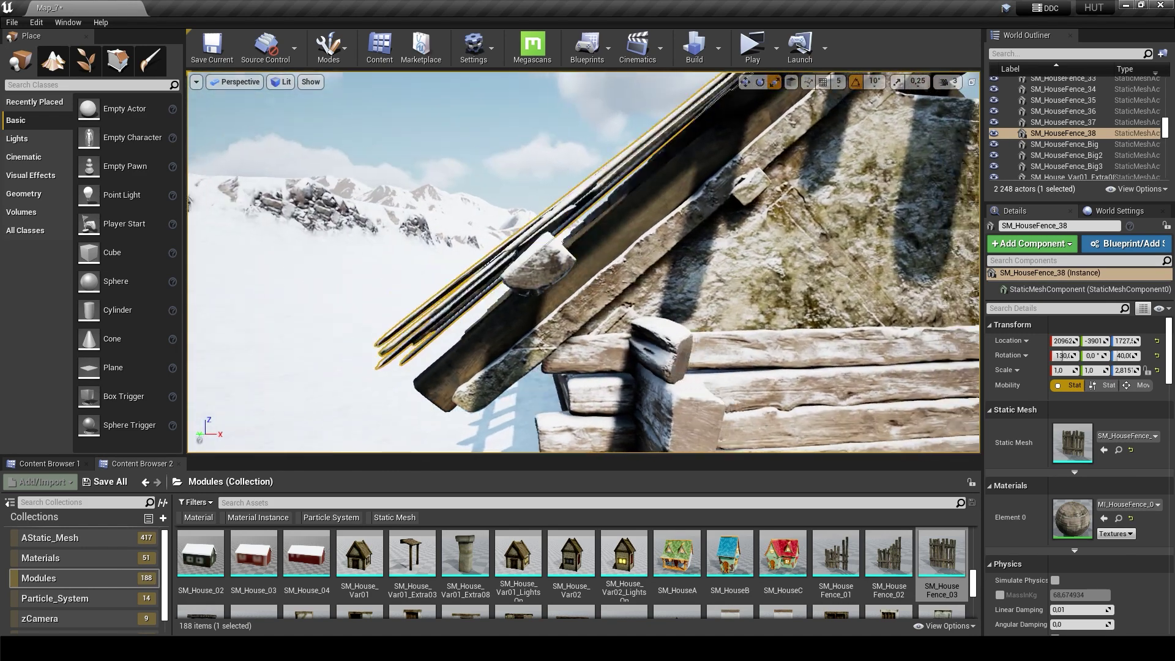
mouse_move(879, 130)
alt+mouse_down()
mouse_move(613, 147)
mouse_move(551, 184)
mouse_move(551, 245)
alt+mouse_up()
Step: Apply Wooden_Planks to the fence panel and Alt-drag copies along the first roof slope
click(40, 558)
drag(408, 574, 1072, 518)
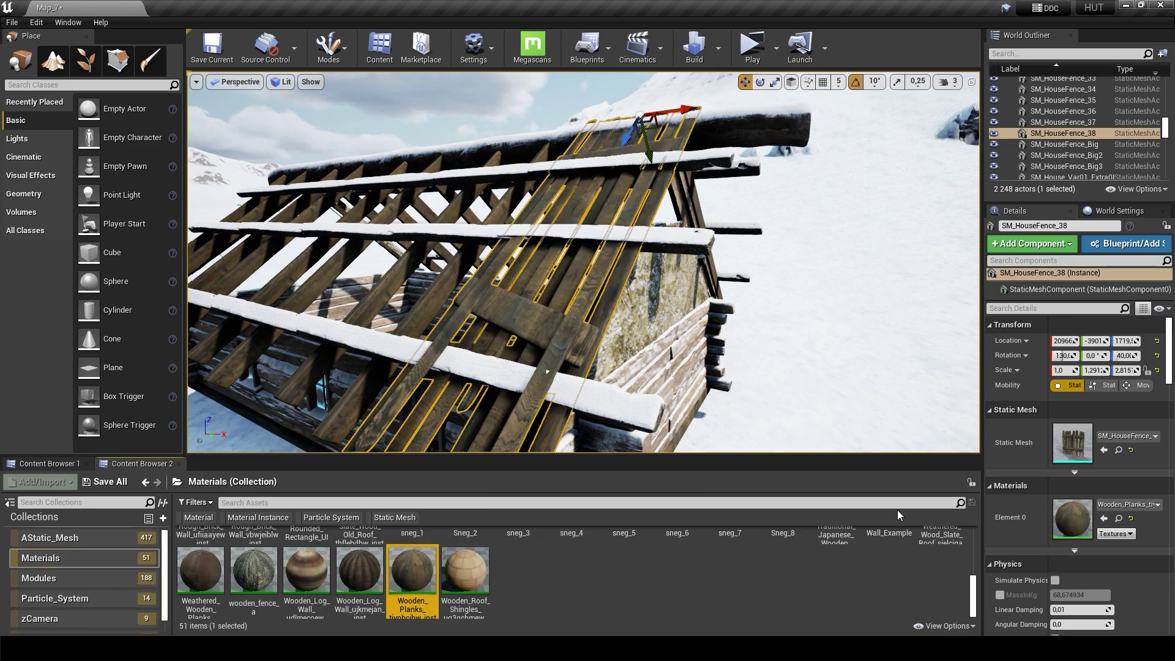
alt+drag(658, 353, 659, 392)
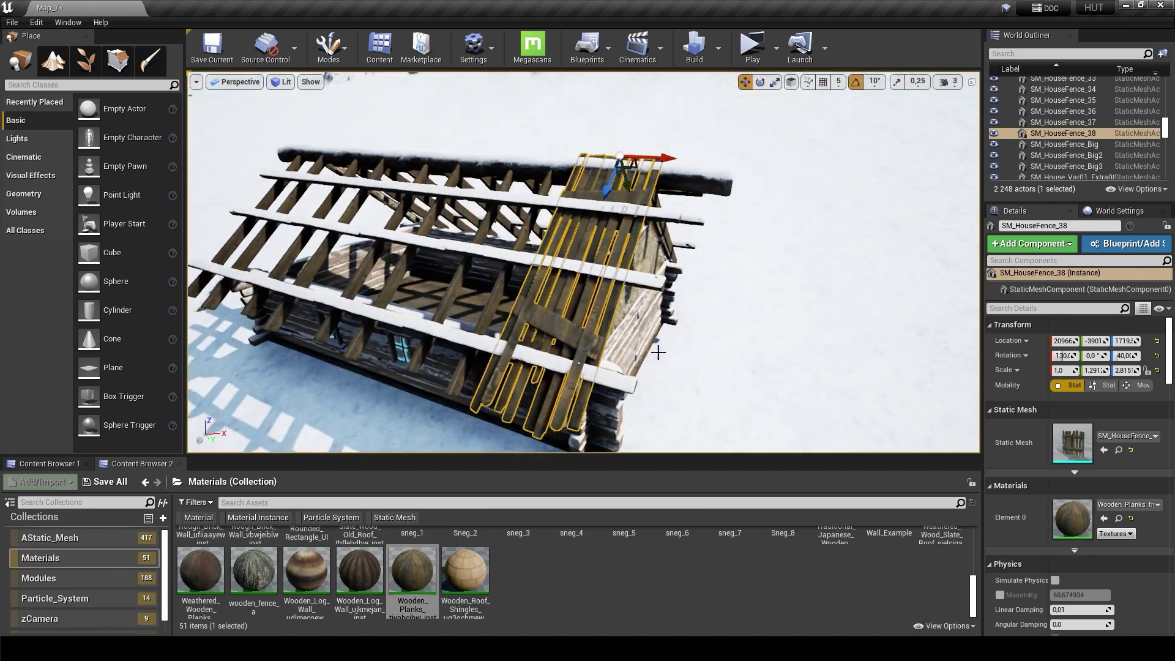
alt+drag(699, 160, 708, 159)
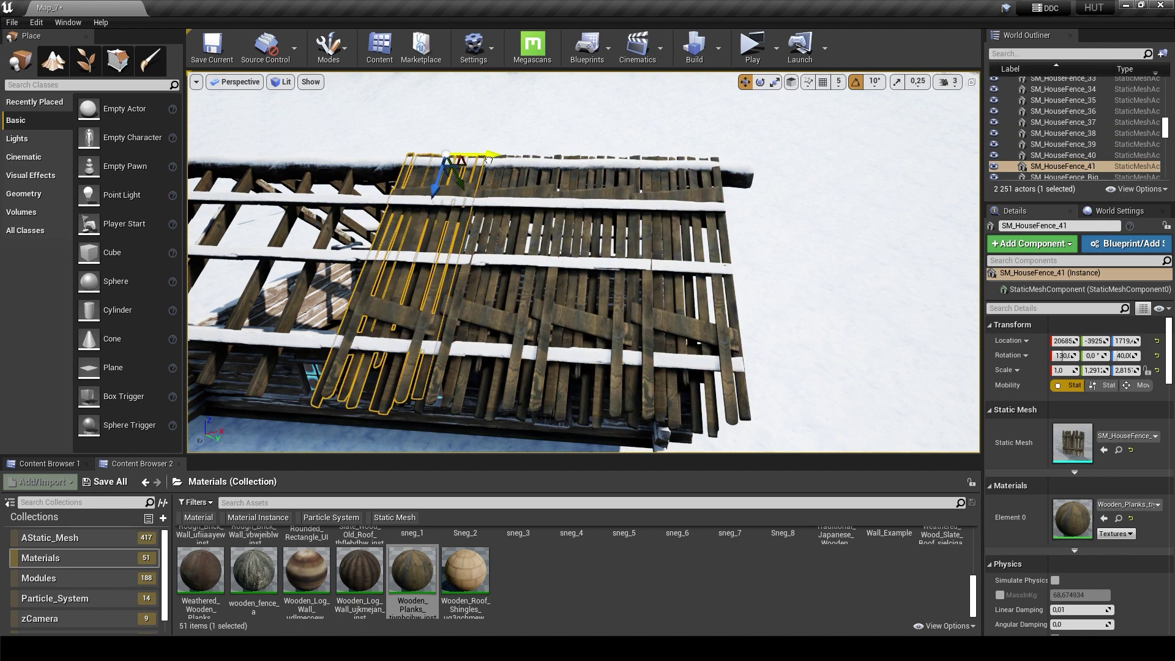
alt+drag(489, 161, 681, 148)
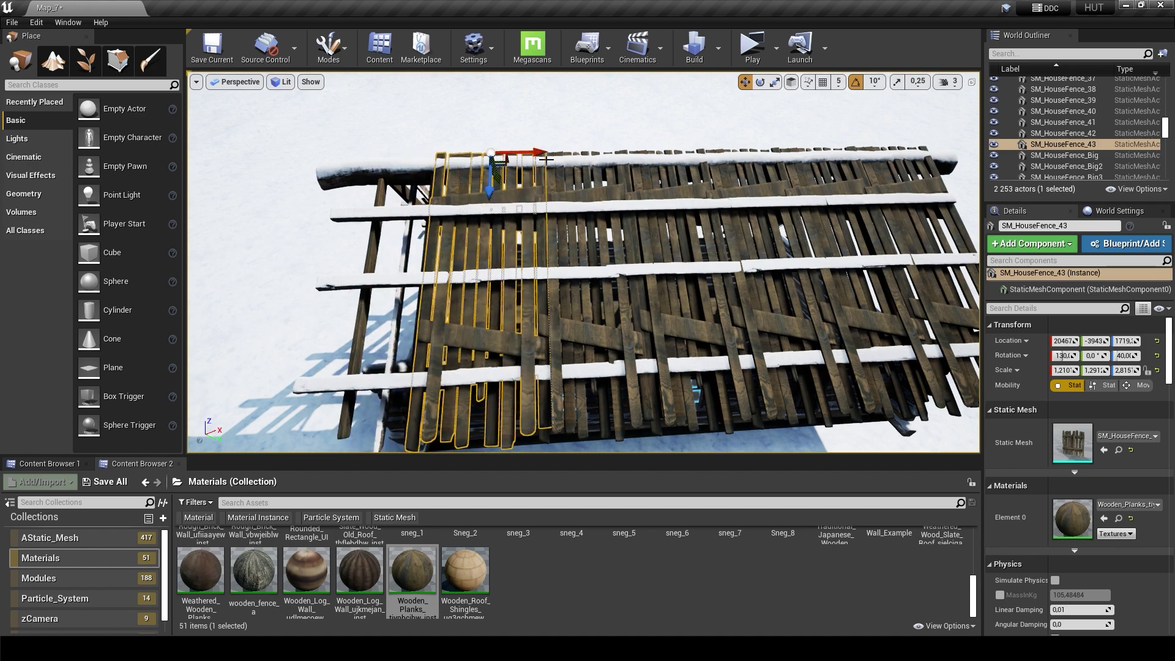
mouse_move(454, 157)
alt+mouse_down()
mouse_move(438, 156)
mouse_move(551, 184)
alt+mouse_up()
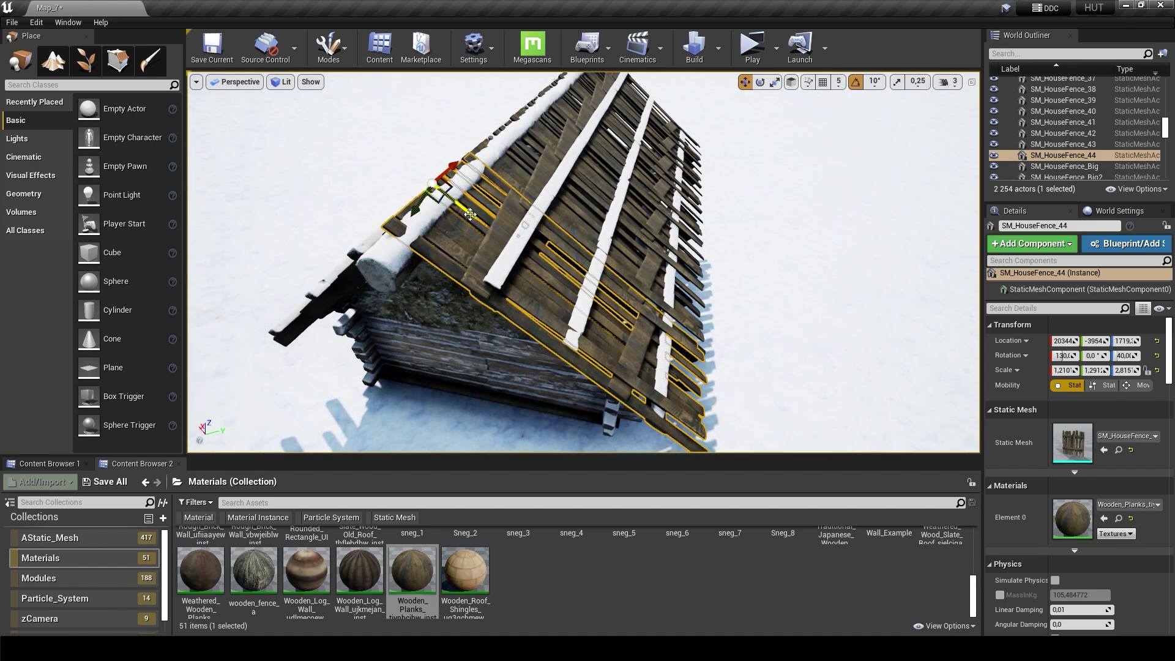
Step: Rotate a plank panel 180° and copy it along the second slope, through SM_HouseFence_49
alt+drag(465, 237, 466, 237)
key(e)
mouse_move(438, 341)
mouse_down()
mouse_move(446, 353)
mouse_move(503, 87)
mouse_up()
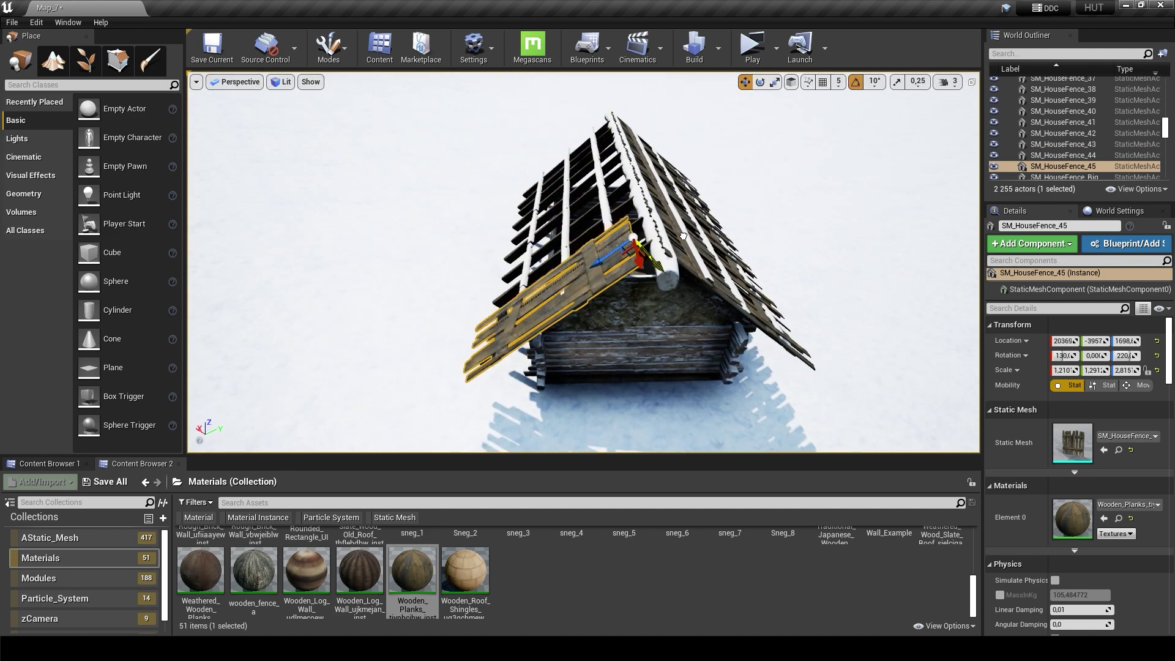
scroll(354, 292, up, 5)
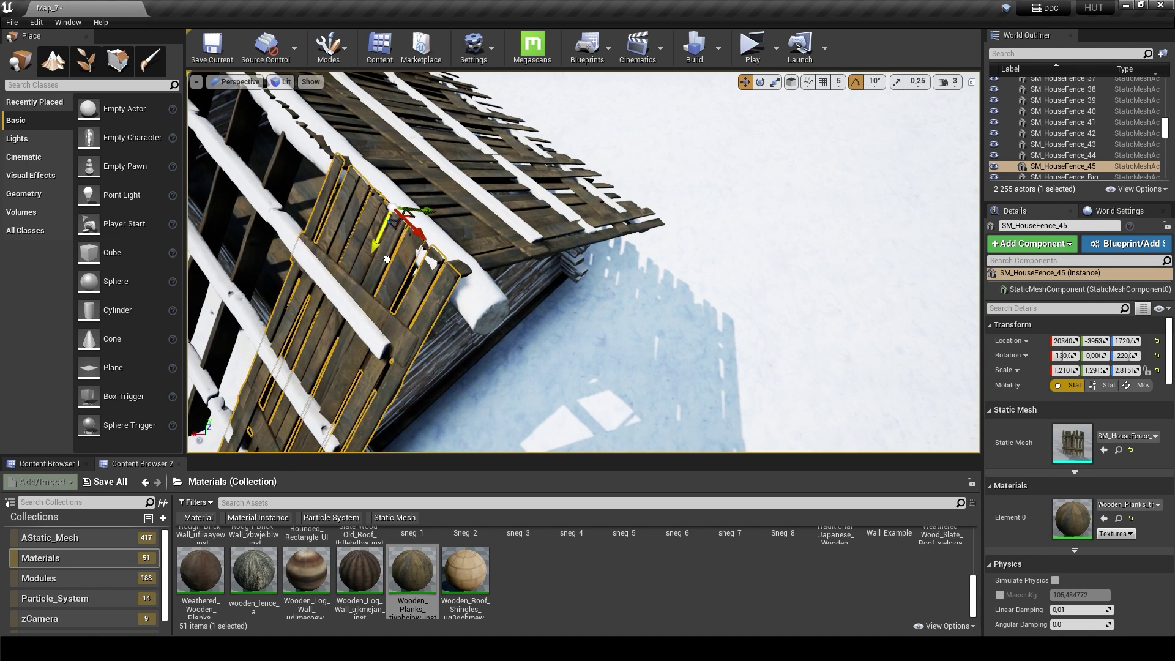
alt+drag(387, 260, 577, 252)
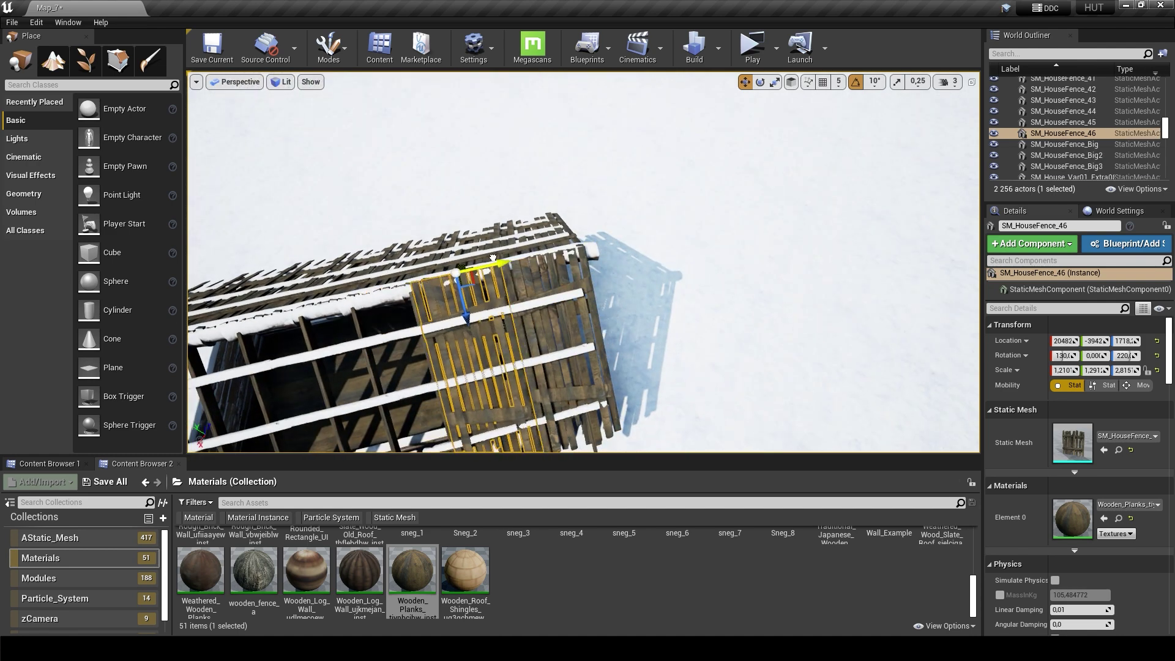
alt+drag(472, 268, 614, 222)
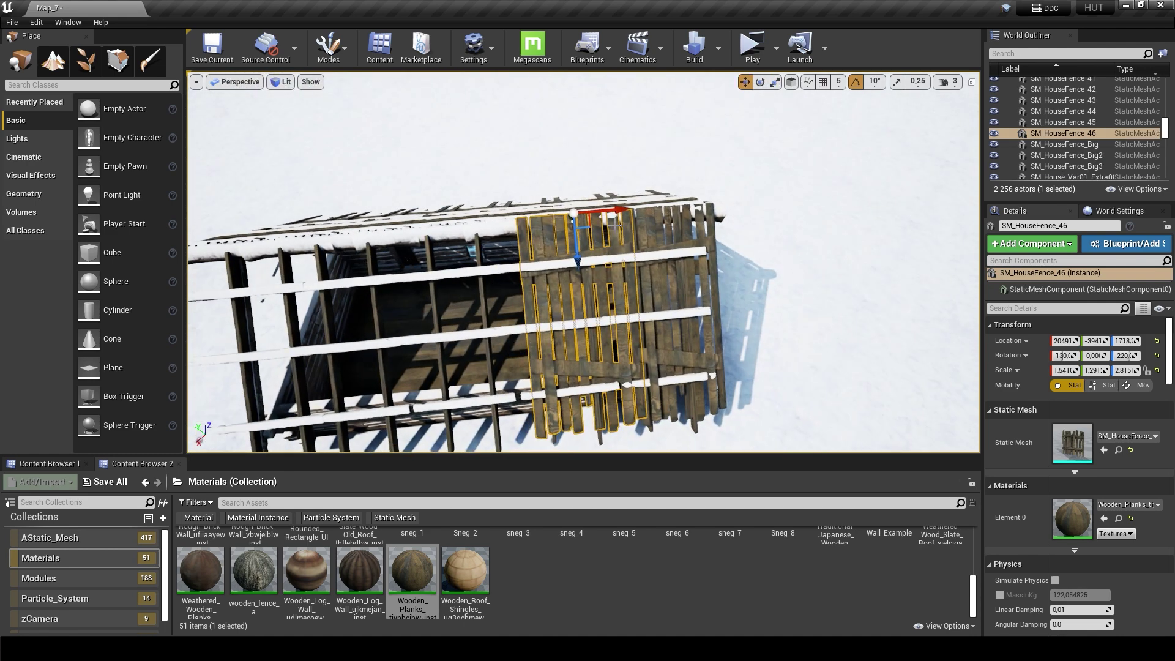
mouse_move(382, 227)
alt+mouse_down()
mouse_move(555, 231)
mouse_move(622, 196)
mouse_move(388, 174)
alt+mouse_up()
Step: Save the level with Ctrl+S
key(ctrl+s)
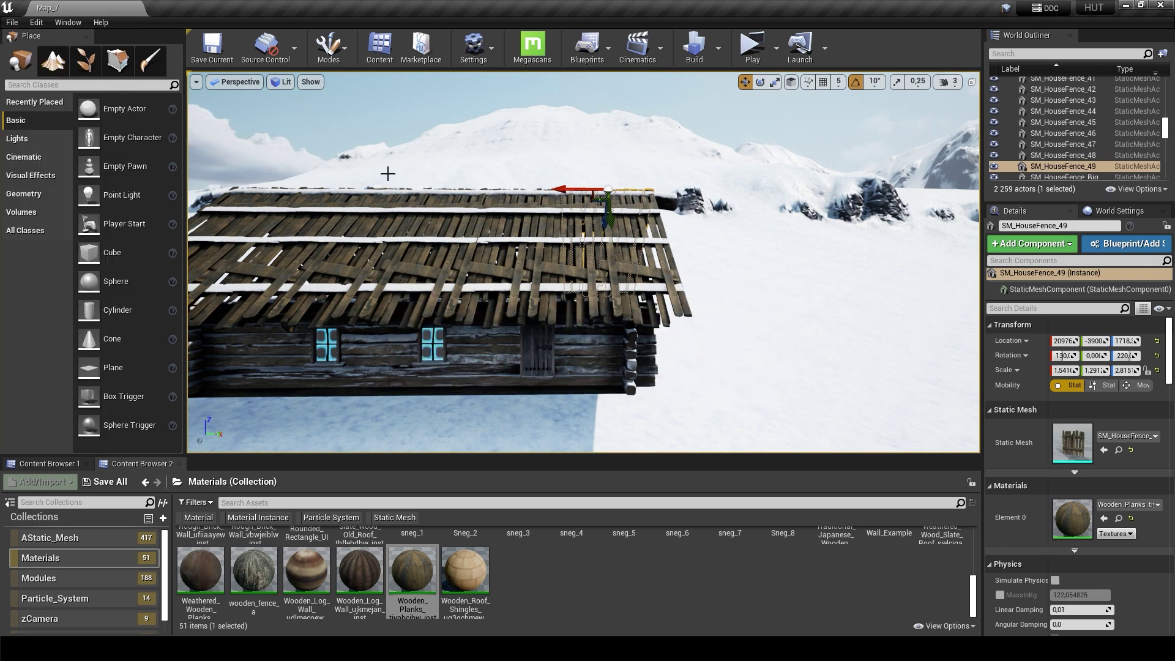
alt+drag(388, 174, 202, 181)
key(ctrl+b)
Step: Place snow mesh 17 from the MY_Content folder into the viewport and frame it
click(204, 481)
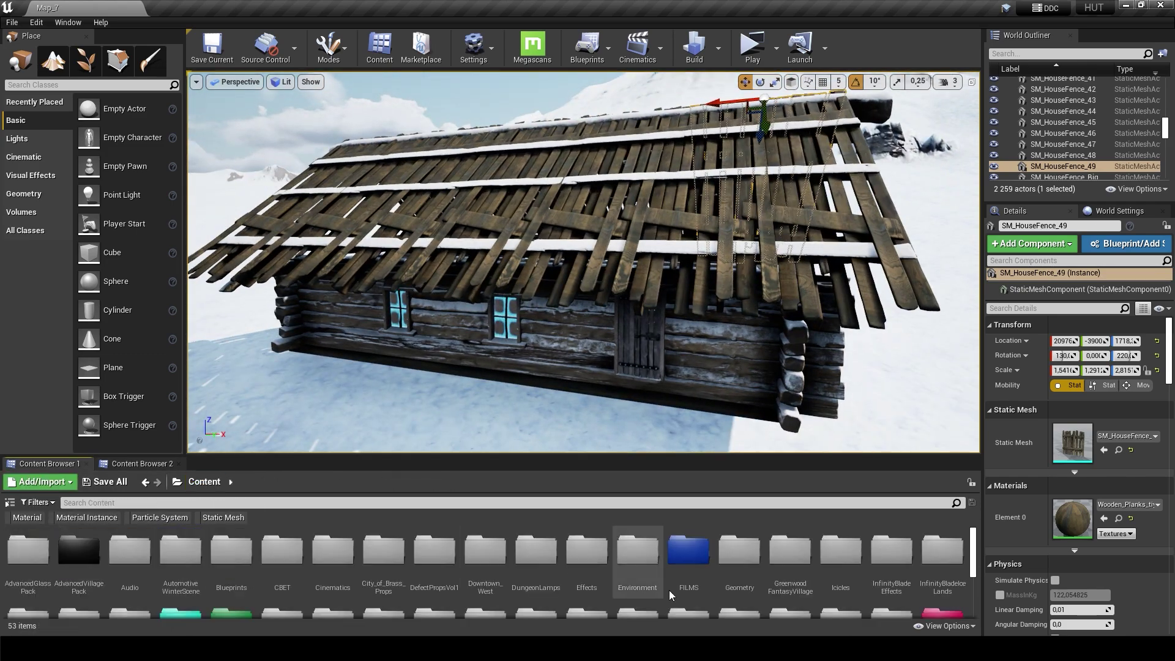
double_click(670, 590)
scroll(889, 564, up, 2)
drag(435, 551, 559, 333)
key(f)
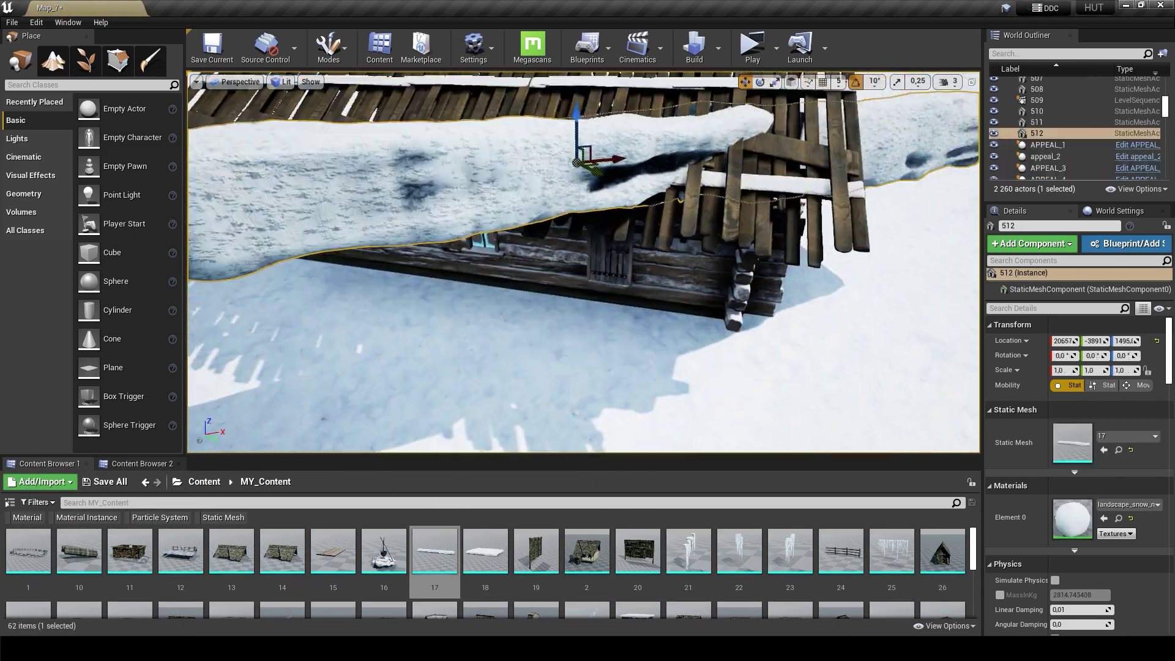
Step: Rotate the snow slab along the roof and tilt it to the 40° pitch
key(e)
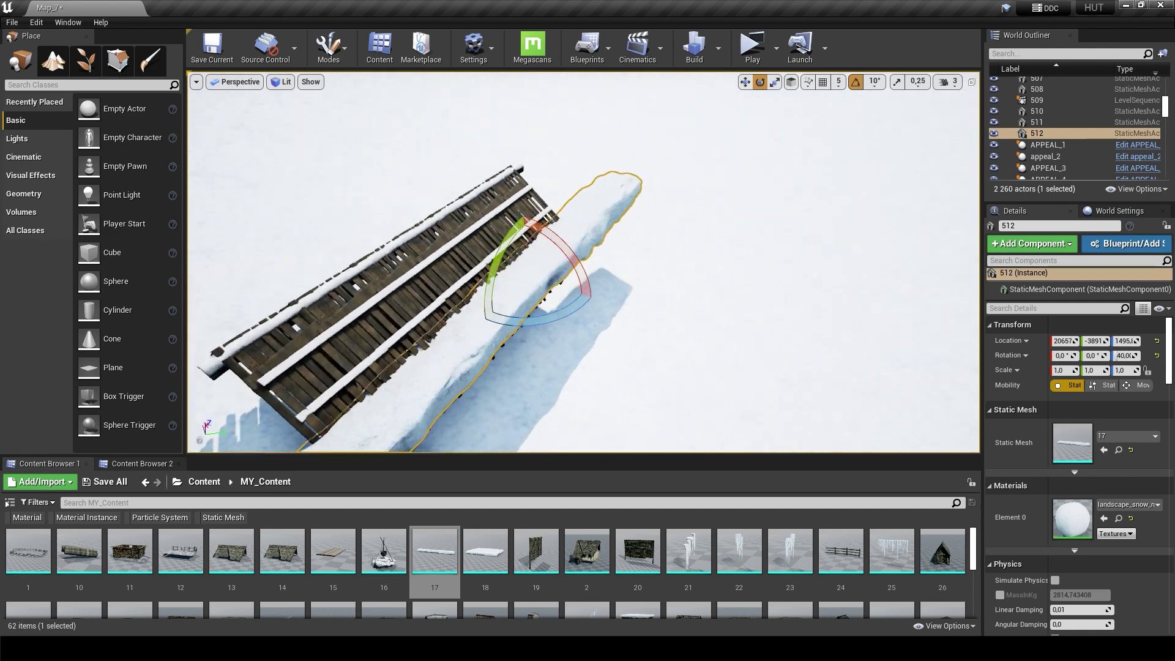
drag(610, 243, 591, 229)
alt+drag(551, 276, 502, 233)
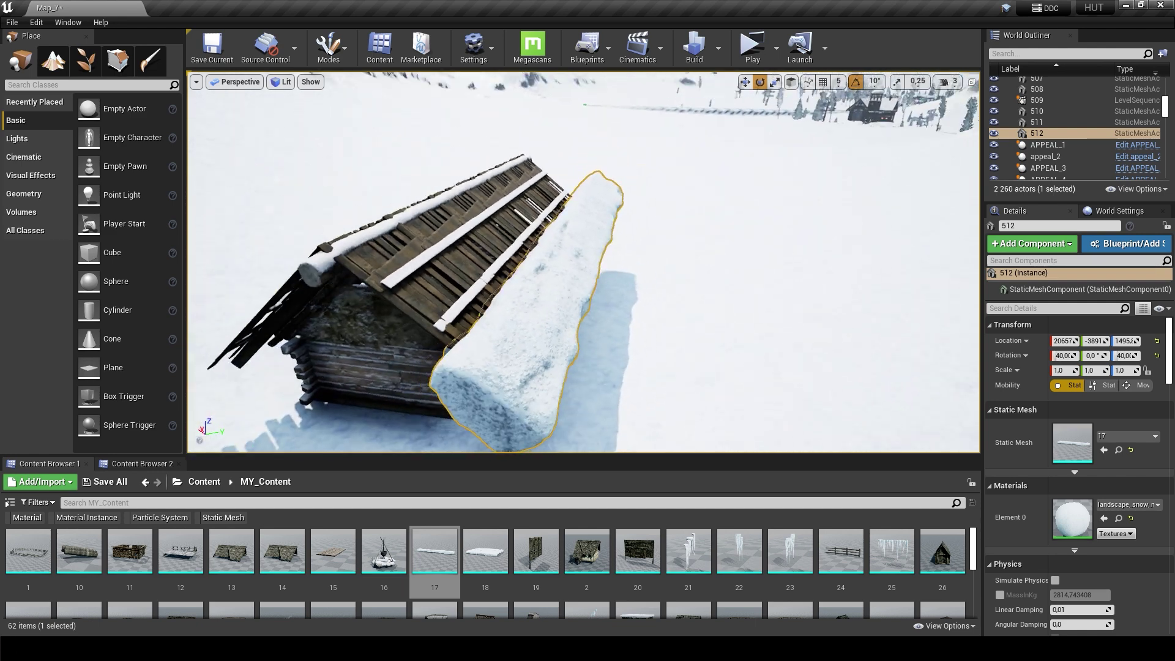
drag(569, 202, 579, 184)
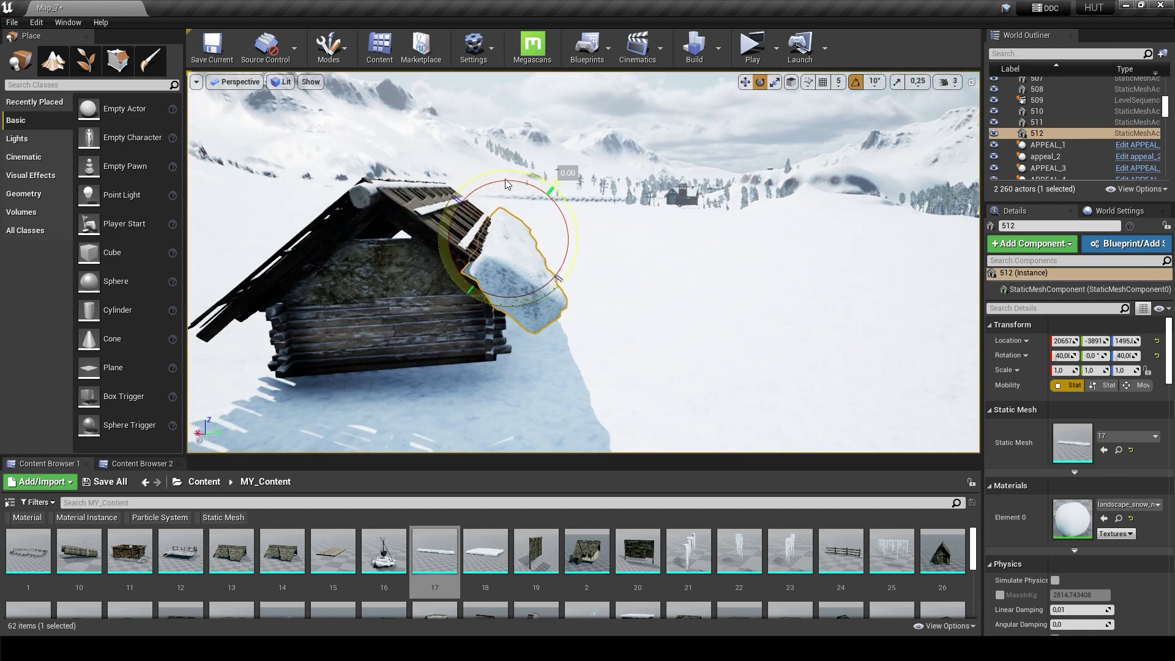
alt+drag(506, 184, 793, 266)
Step: Flatten the snow slab's thickness and stretch it along the roof length
key(r)
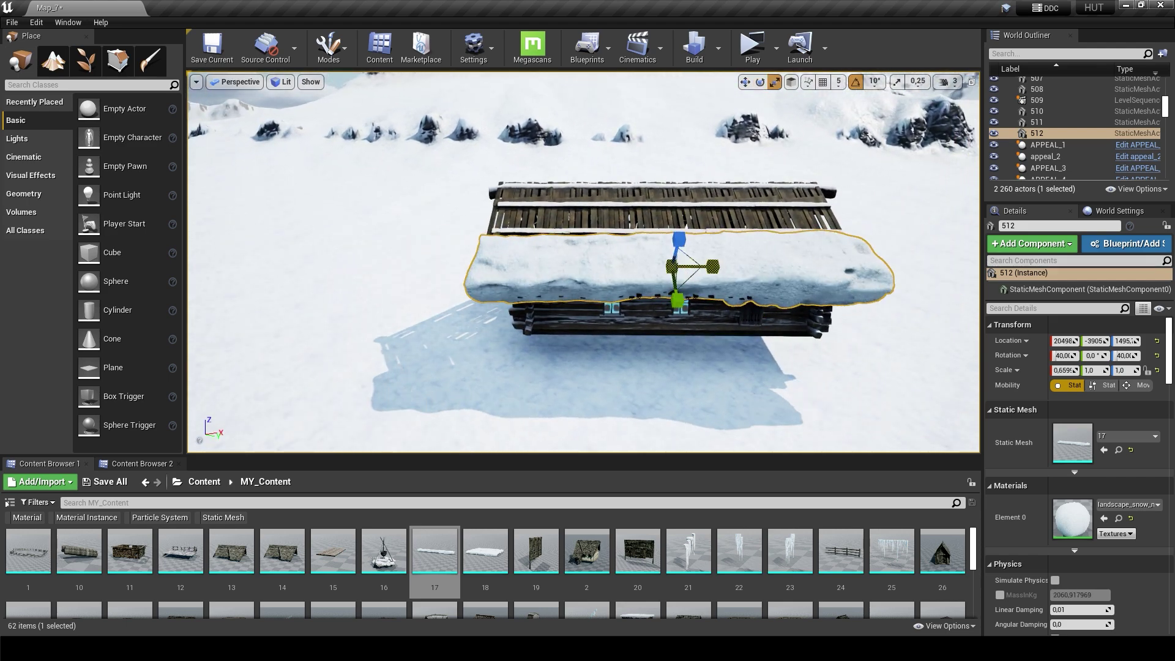
key(w)
alt+drag(584, 263, 704, 232)
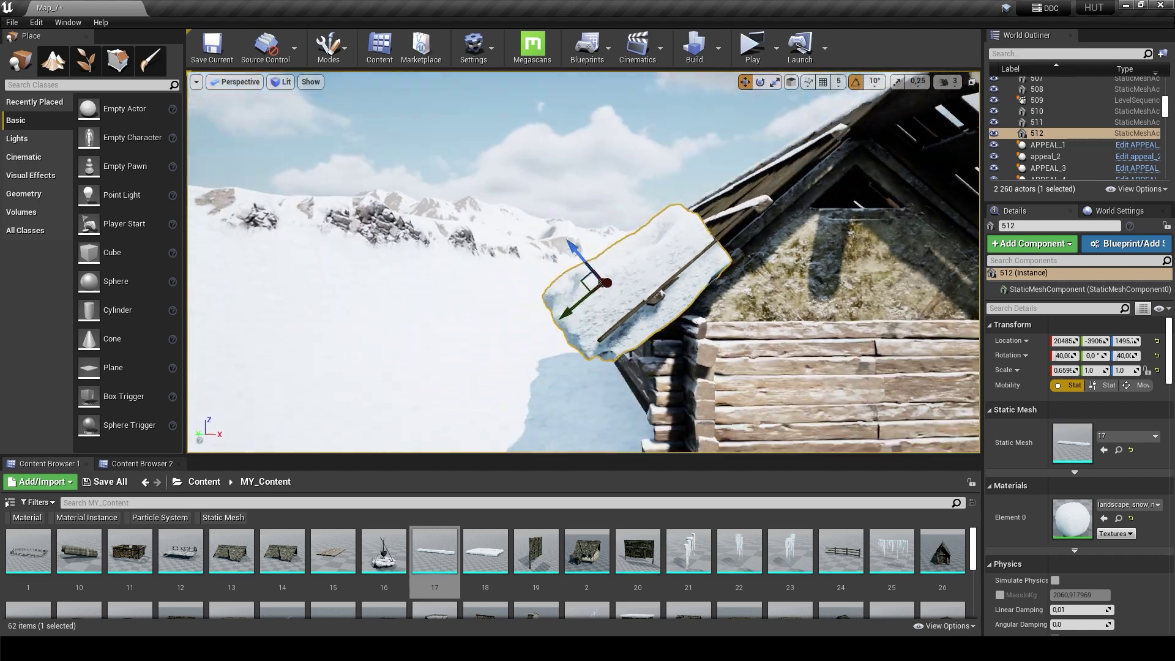
key(r)
drag(595, 250, 674, 257)
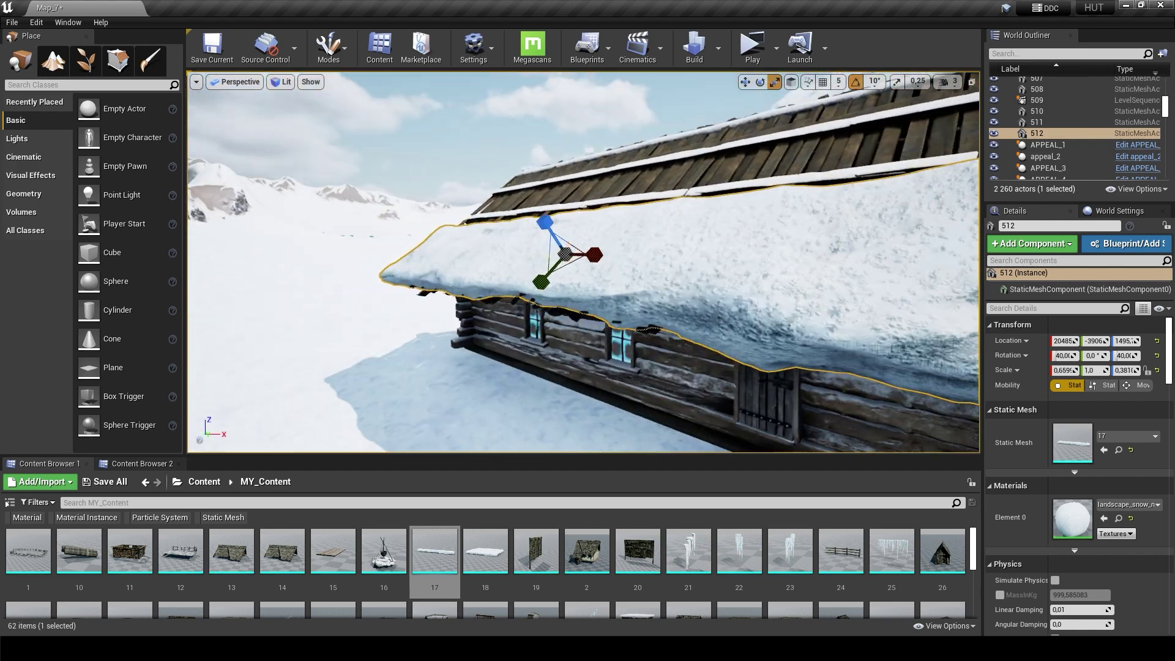
mouse_move(527, 294)
mouse_down()
mouse_move(566, 264)
mouse_move(477, 219)
mouse_move(463, 386)
mouse_move(479, 356)
mouse_move(465, 257)
mouse_move(554, 245)
mouse_move(563, 218)
mouse_move(490, 191)
mouse_move(586, 243)
mouse_move(526, 123)
mouse_move(656, 252)
mouse_move(631, 229)
mouse_move(594, 301)
mouse_up()
key(w)
key(r)
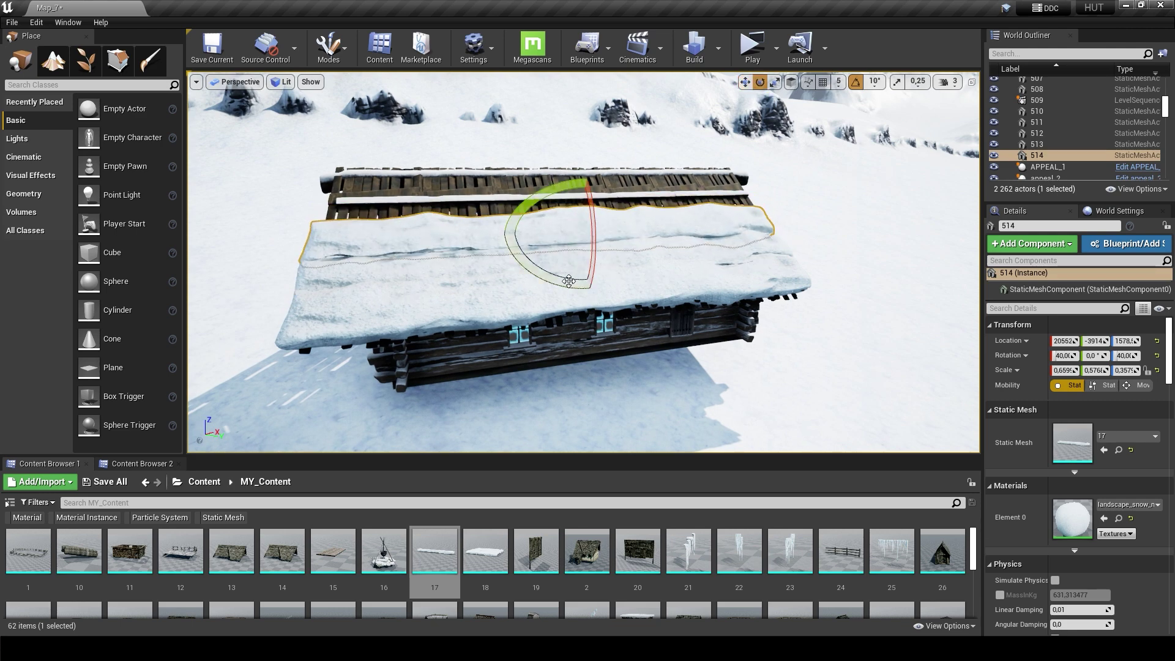
Step: Select and frame the back-slope snow slabs 515 and 516, rotated 220° and tilted about -40°
alt+drag(626, 276, 623, 274)
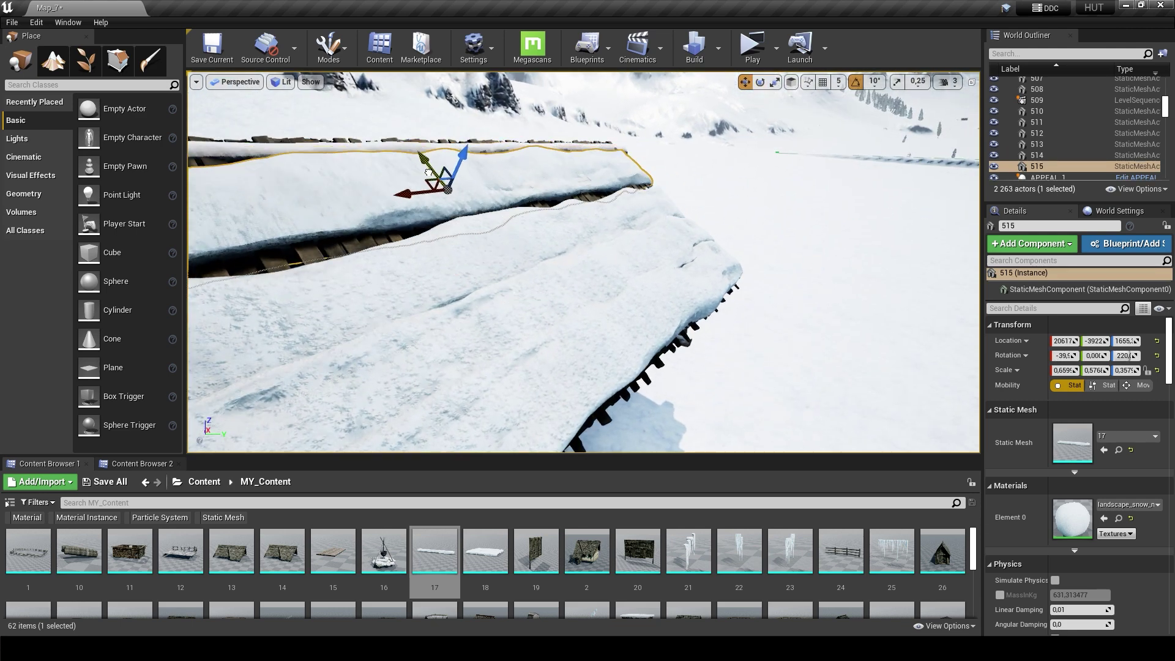
key(f)
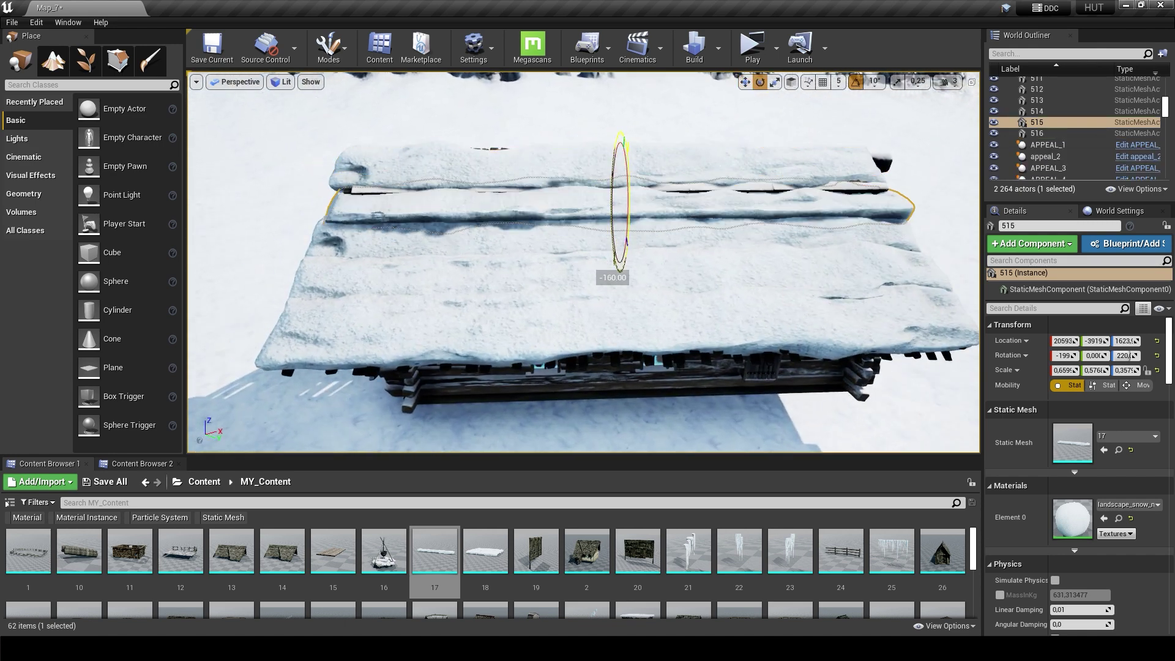
key(Escape)
right_drag(631, 175, 632, 175)
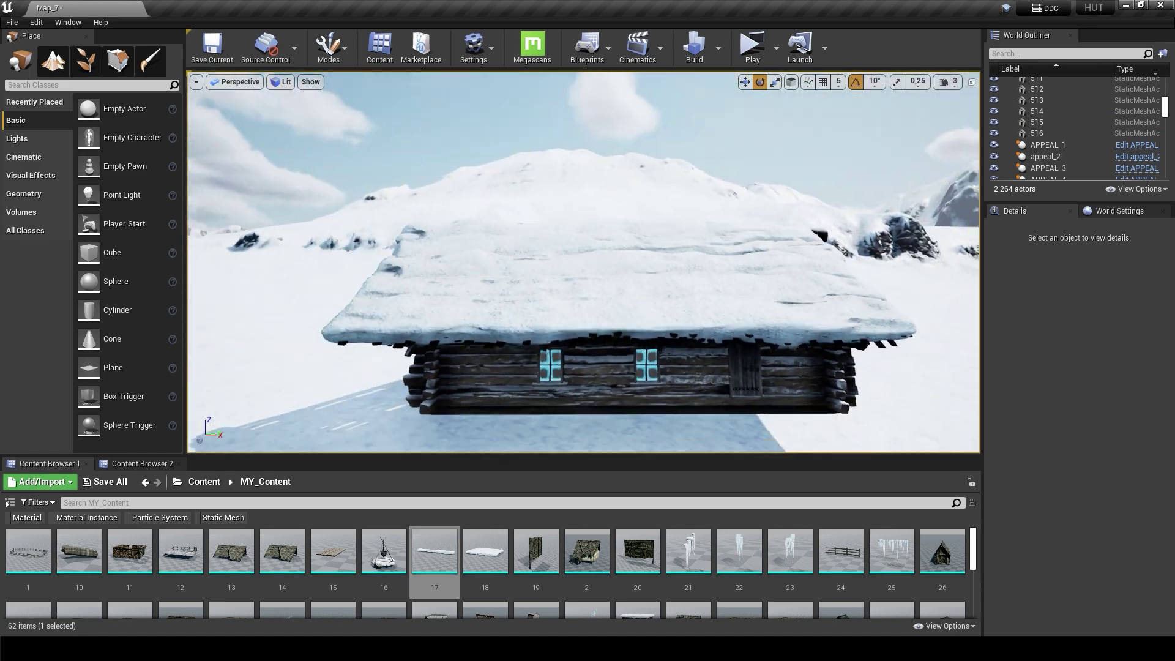
click(668, 202)
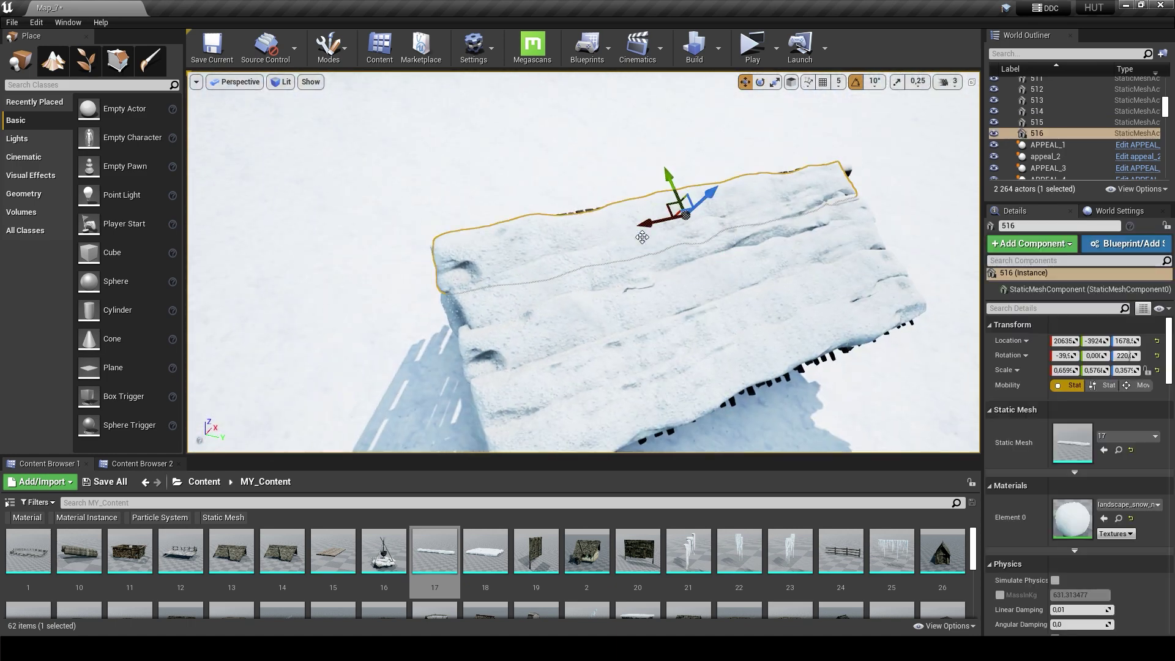
key(f)
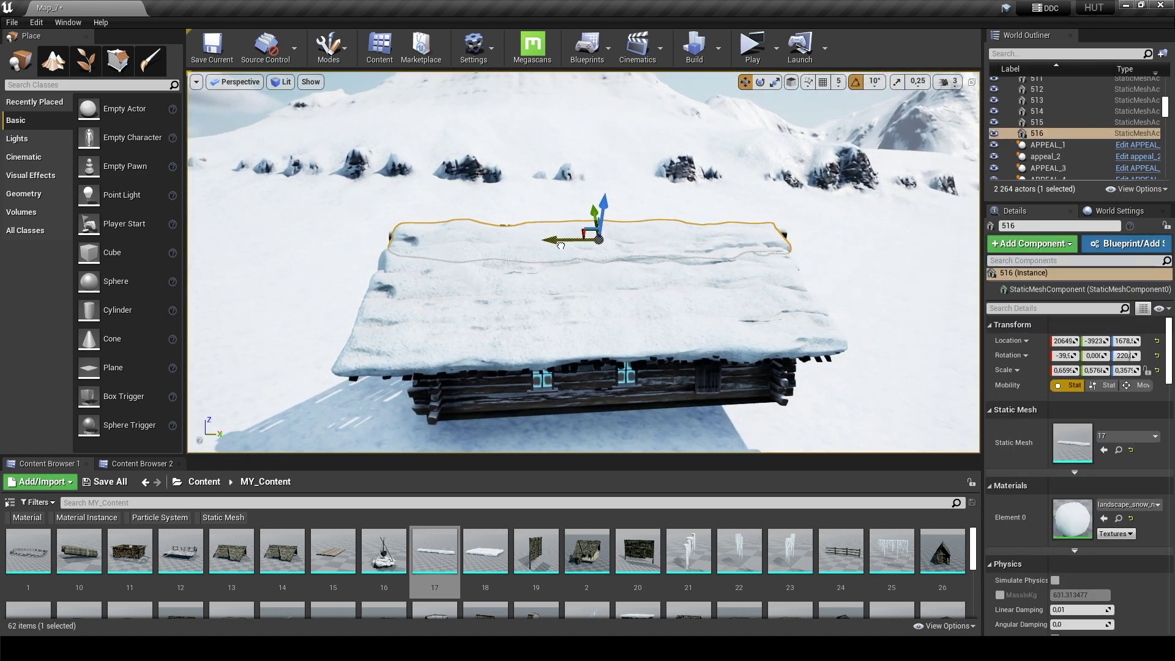
right_drag(584, 262, 583, 262)
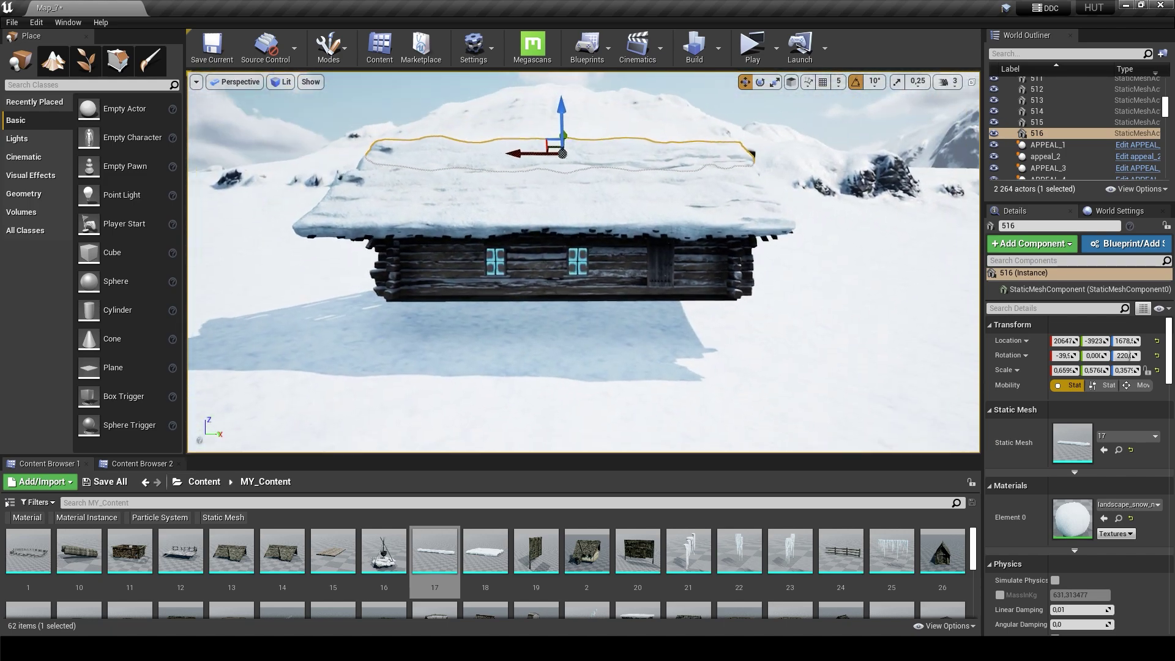
right_drag(526, 211, 525, 212)
click(525, 211)
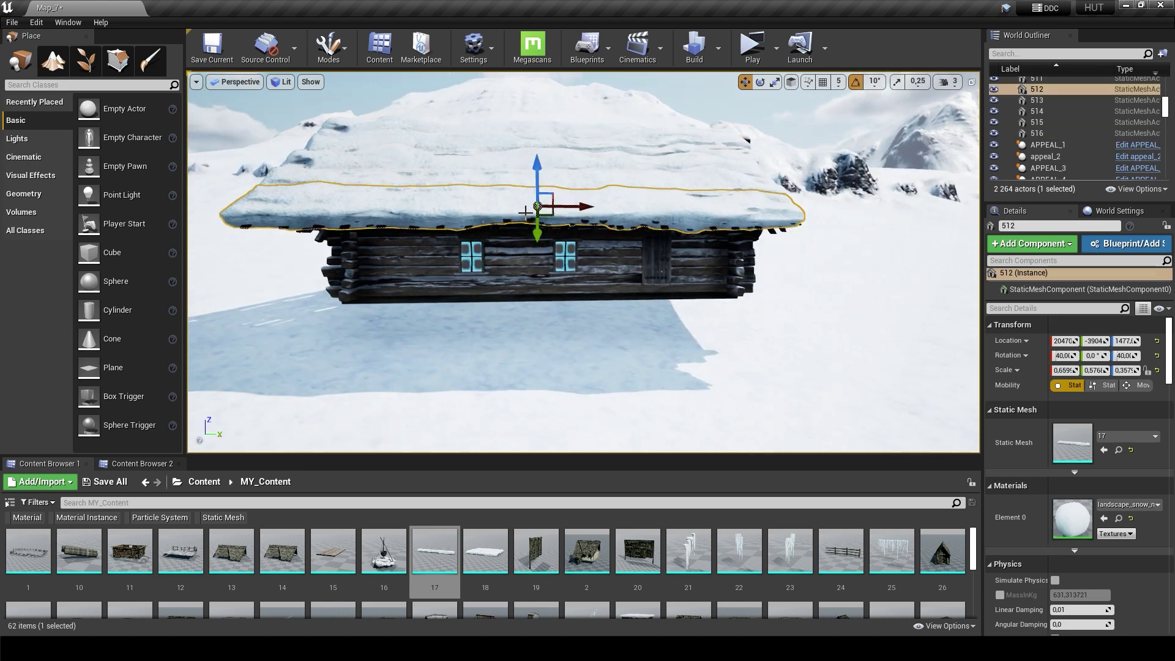
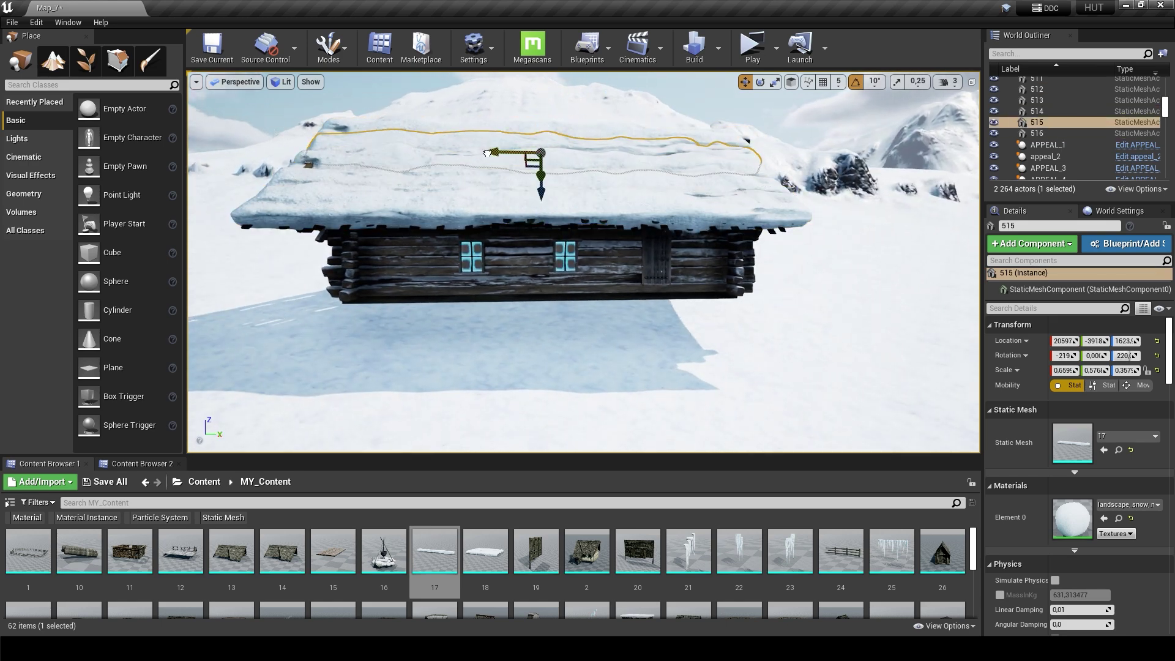
Step: Deselect the roof piece and save the Map_7 level with Save Current
key(Escape)
right_drag(465, 128, 465, 128)
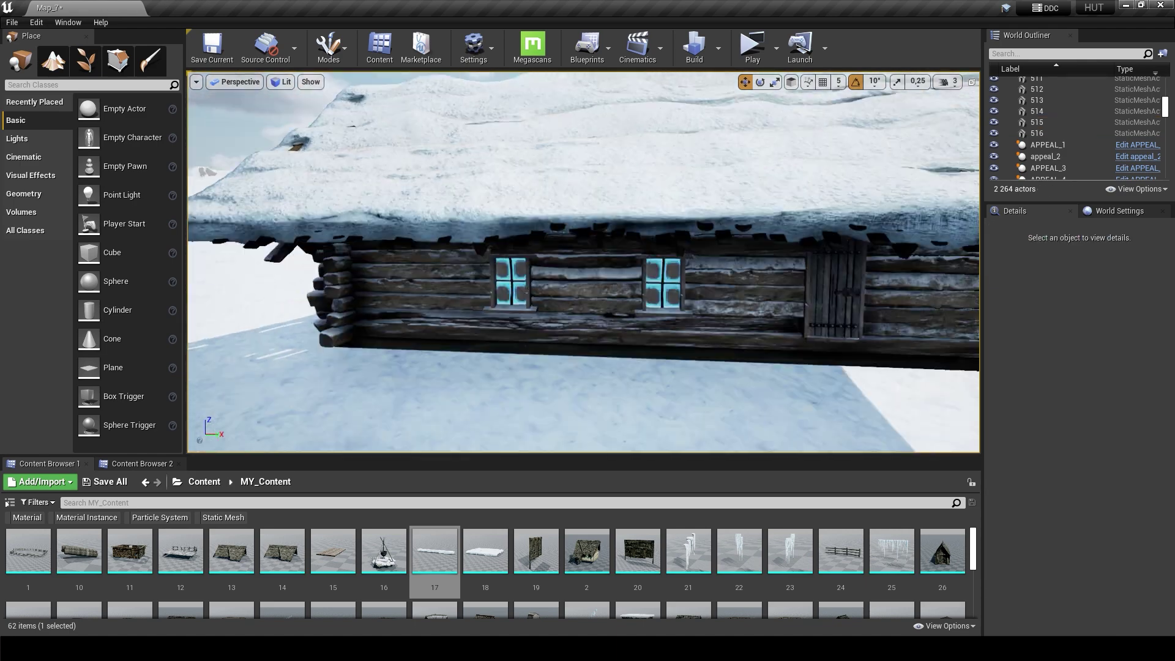
click(12, 22)
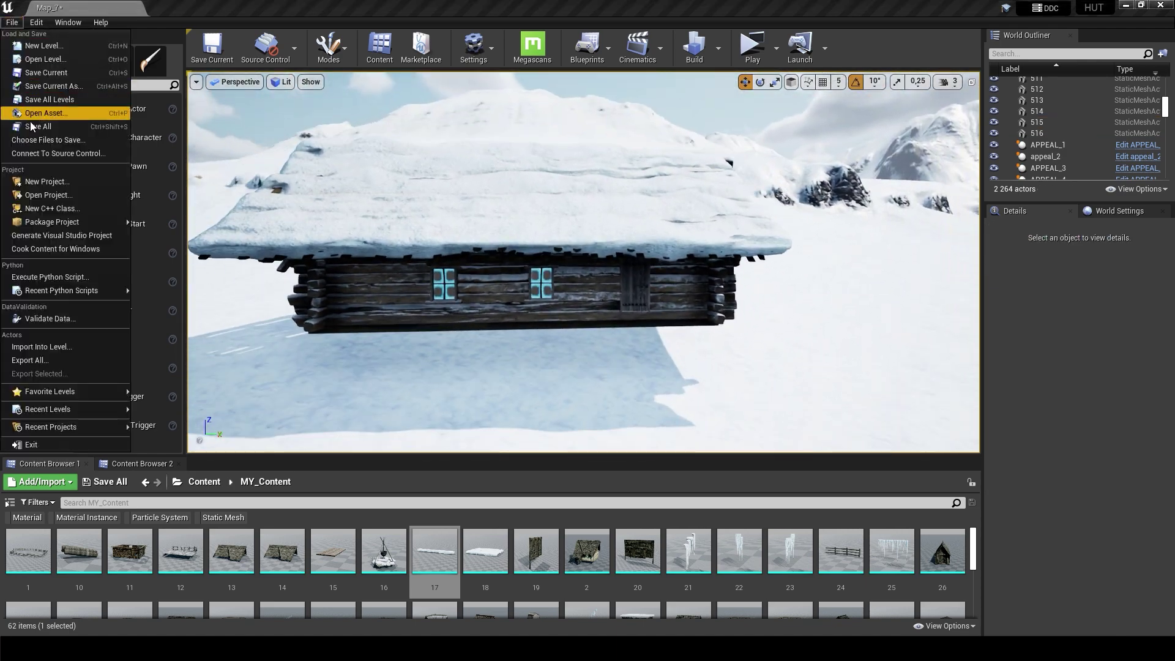
click(37, 109)
right_drag(339, 162, 339, 163)
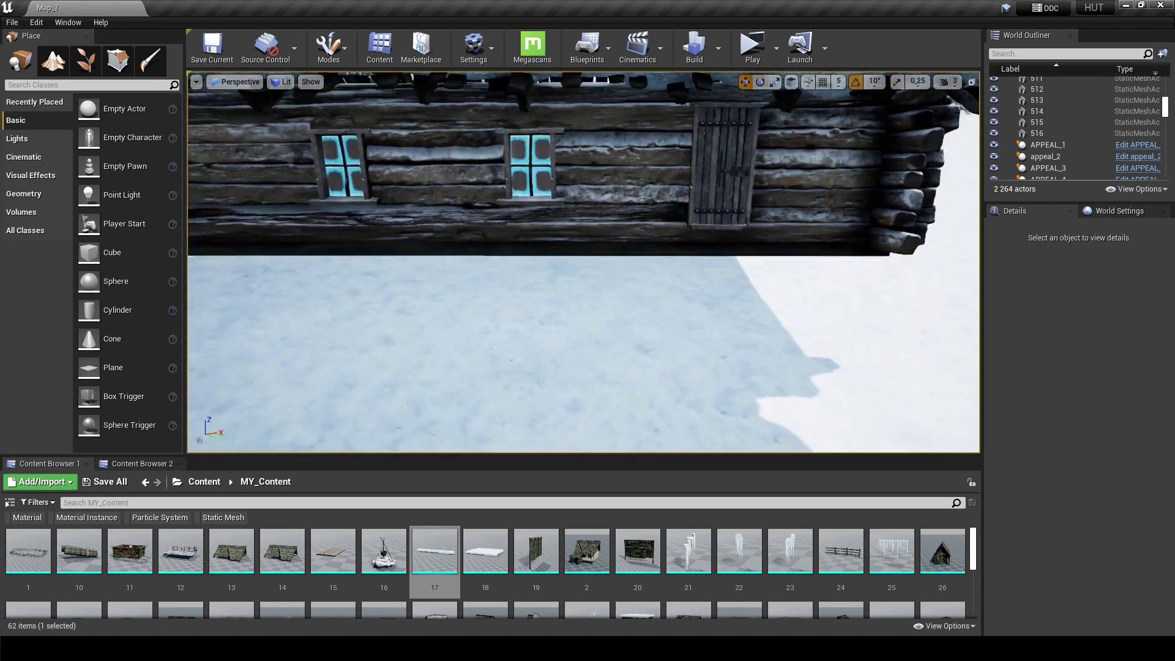
right_drag(361, 275, 361, 275)
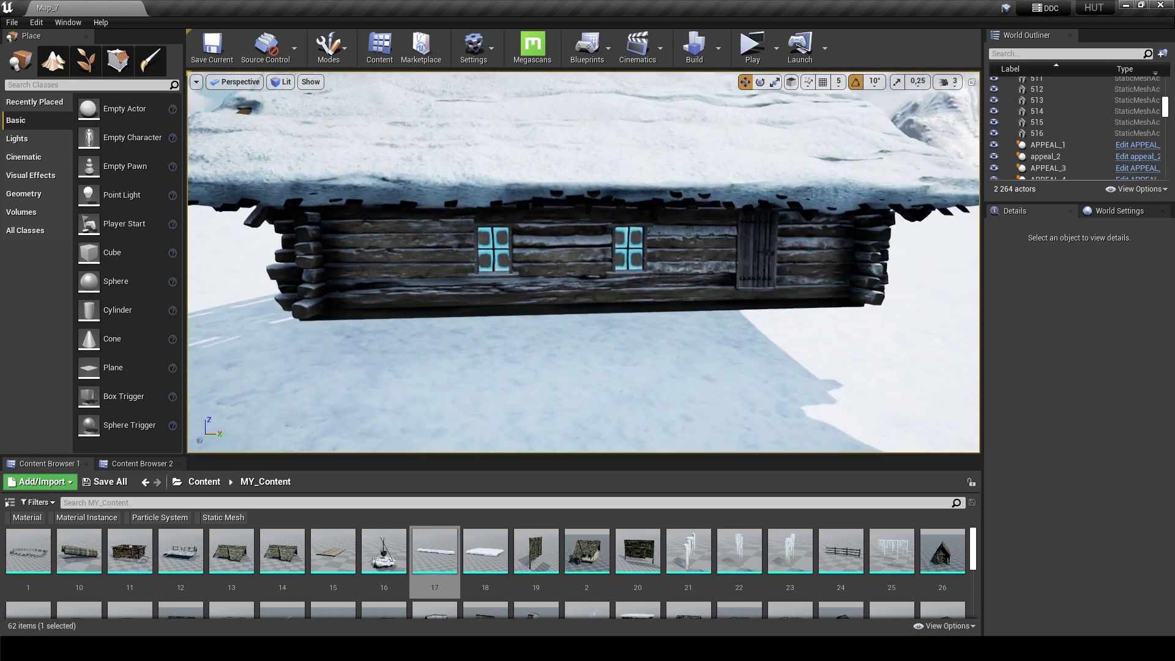
Step: Open the AStatic_Mesh collection and scroll down to the Wooden_ LOD0 props like the tripod stool
click(145, 482)
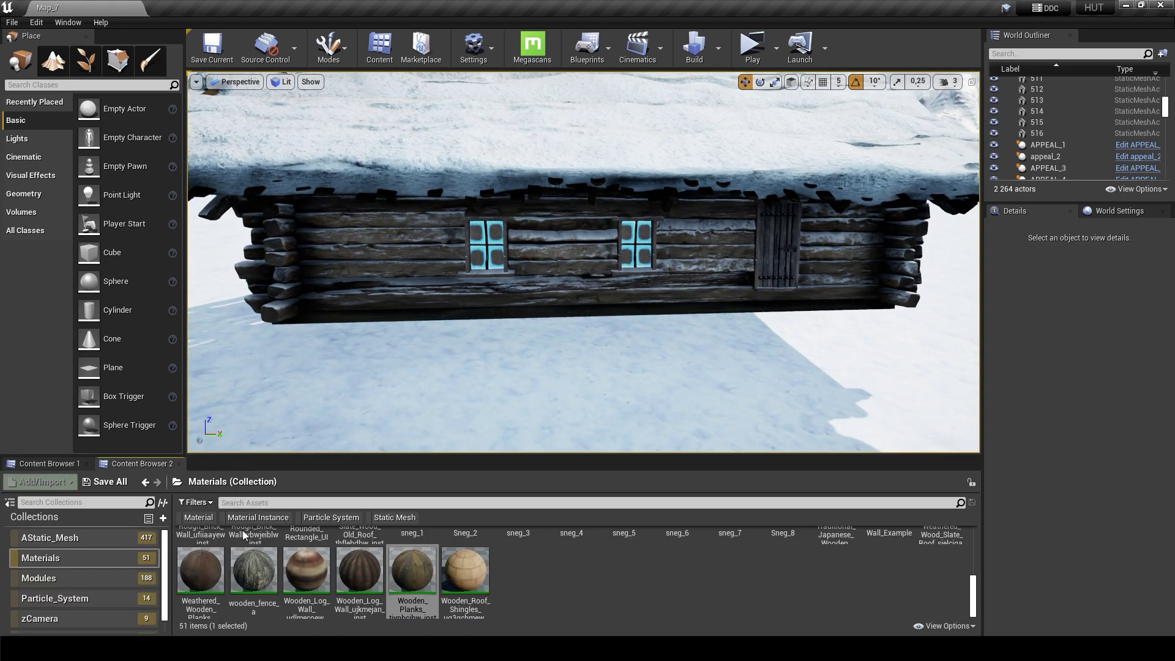
click(49, 538)
scroll(812, 542, down, 5)
scroll(813, 542, down, 3)
scroll(812, 542, down, 3)
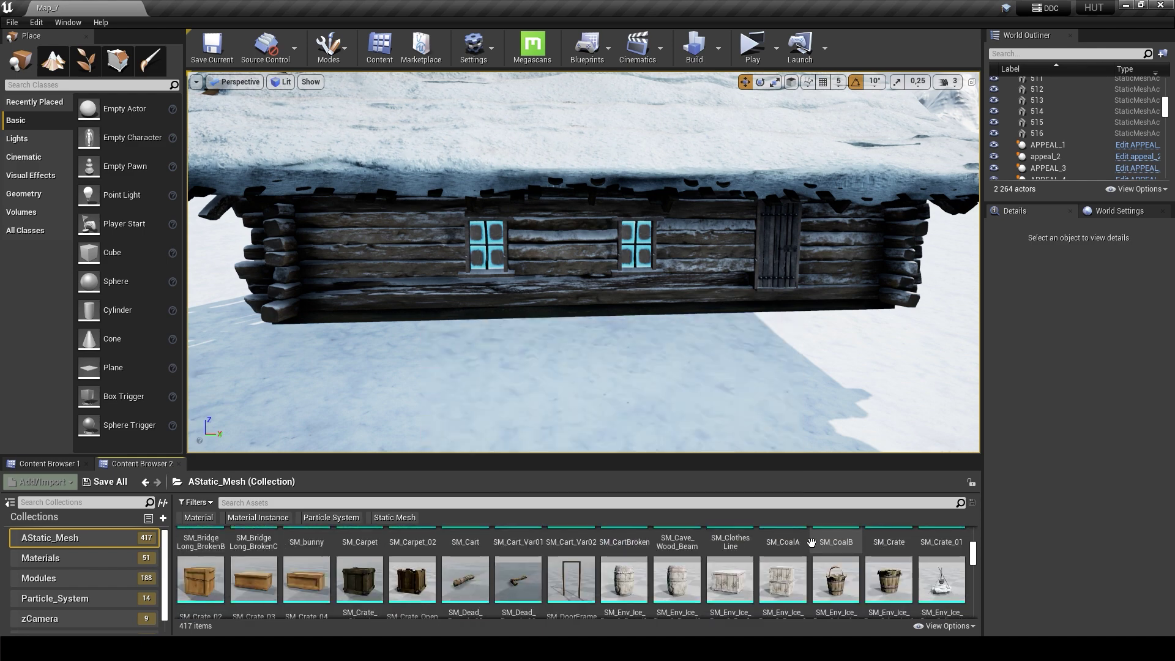
scroll(813, 541, down, 3)
scroll(812, 543, down, 3)
scroll(812, 543, down, 3)
scroll(811, 543, down, 3)
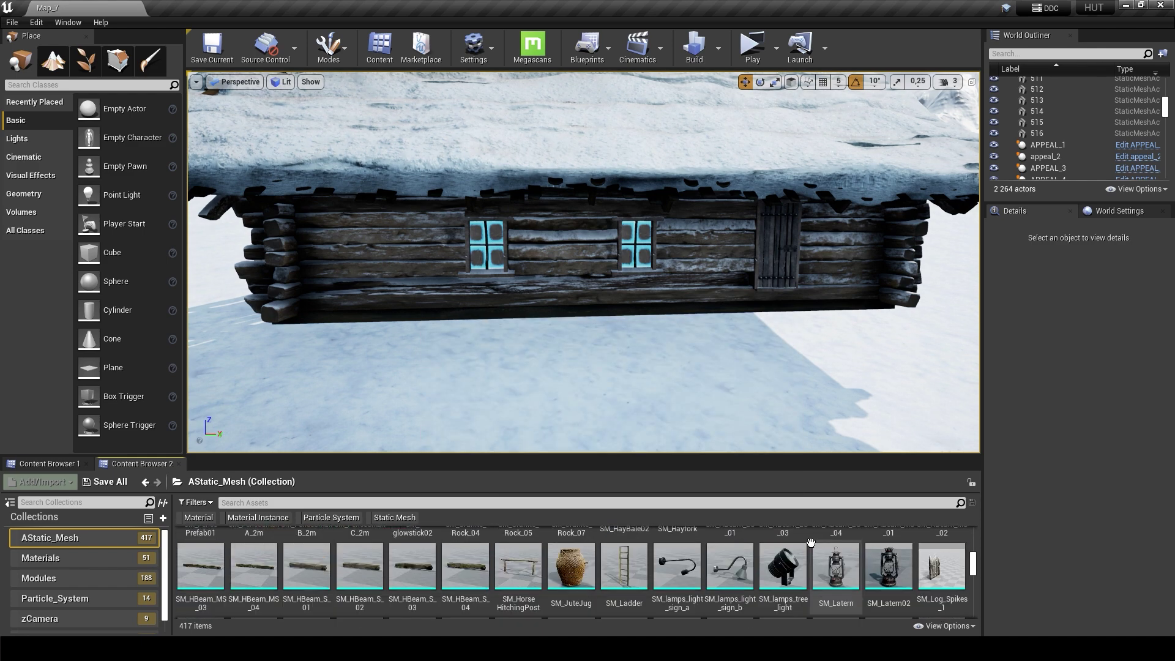
scroll(811, 543, down, 3)
scroll(812, 543, down, 3)
scroll(811, 543, down, 3)
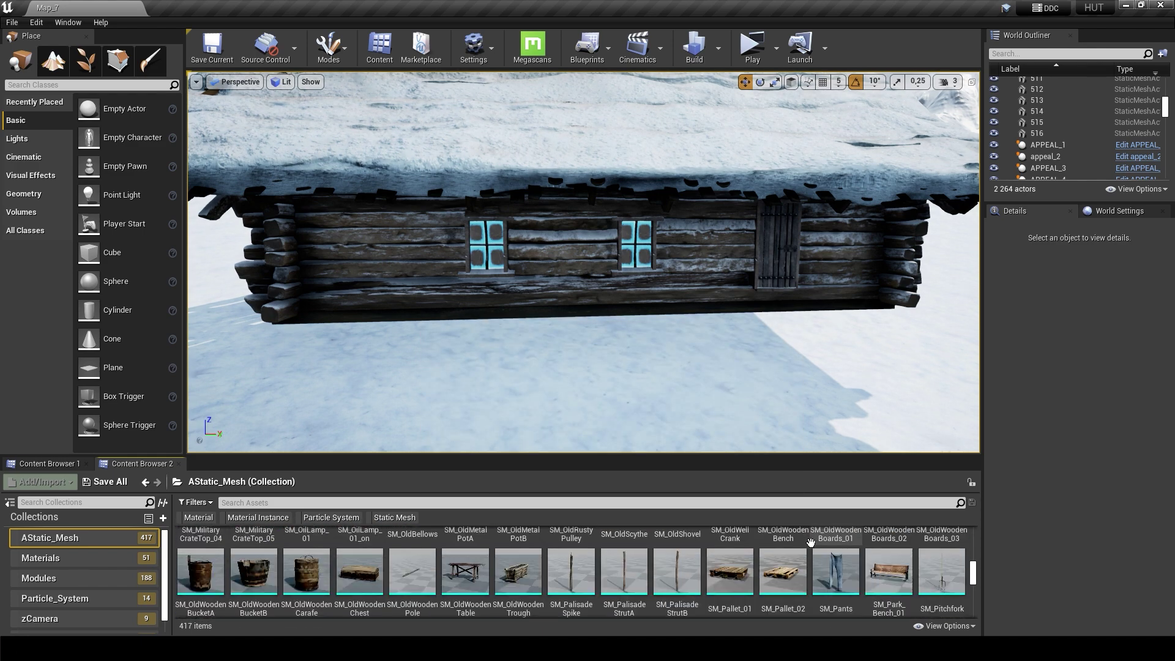
scroll(806, 552, down, 3)
scroll(808, 554, down, 3)
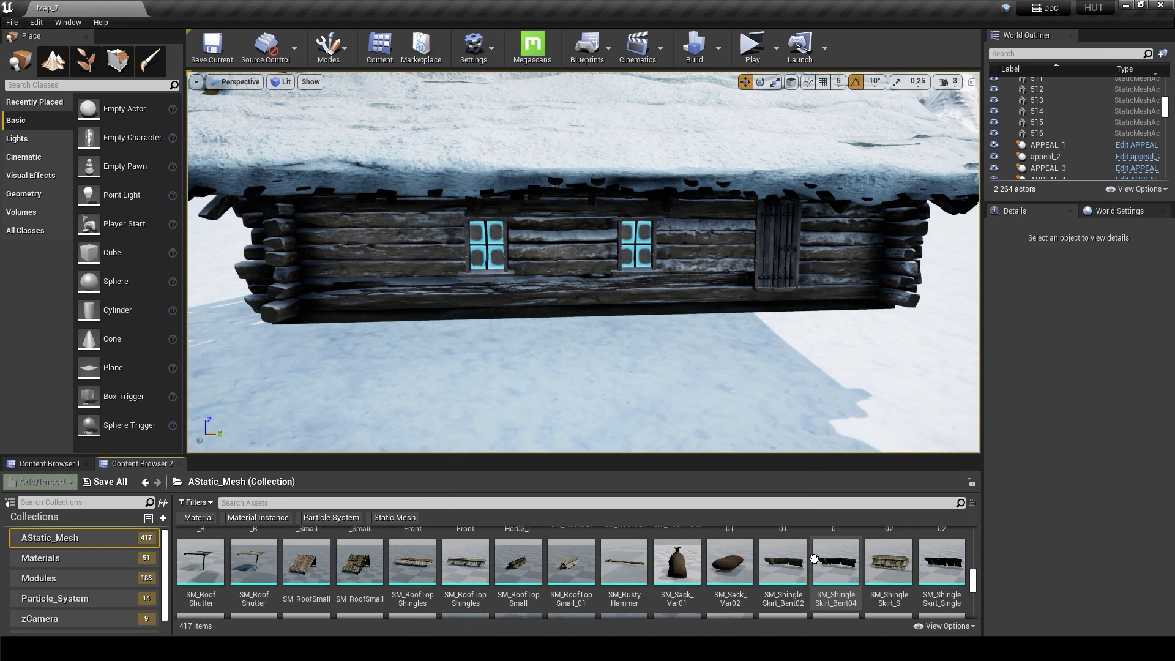
scroll(813, 558, down, 2)
scroll(814, 559, down, 3)
scroll(813, 558, down, 3)
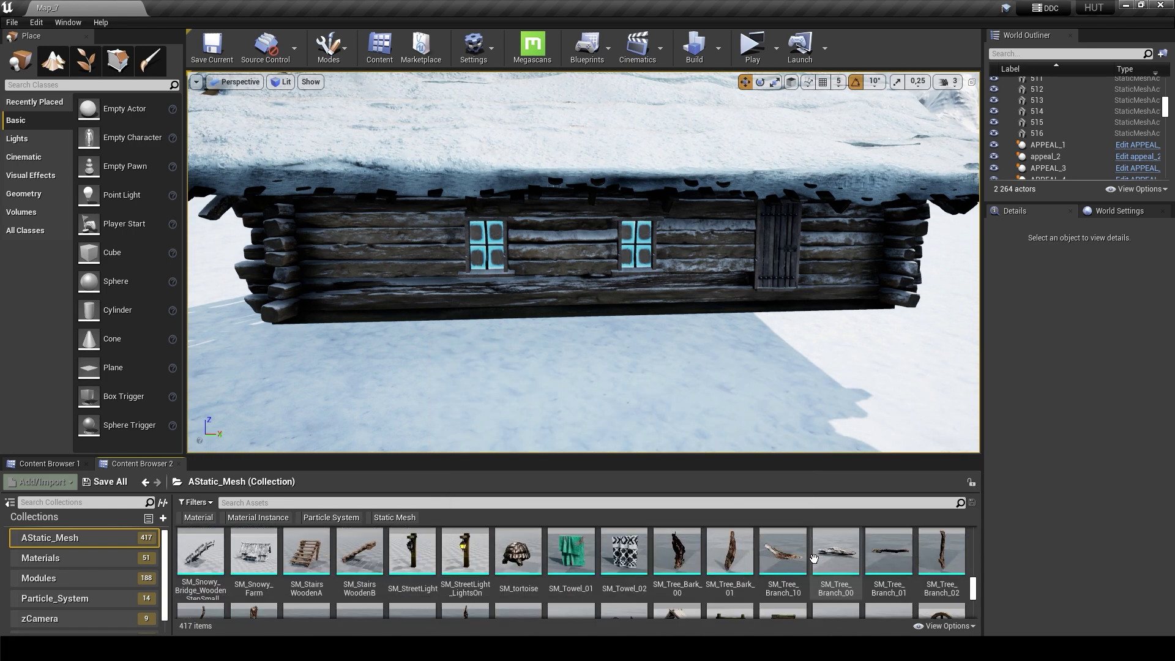
scroll(813, 559, down, 3)
scroll(813, 559, down, 3)
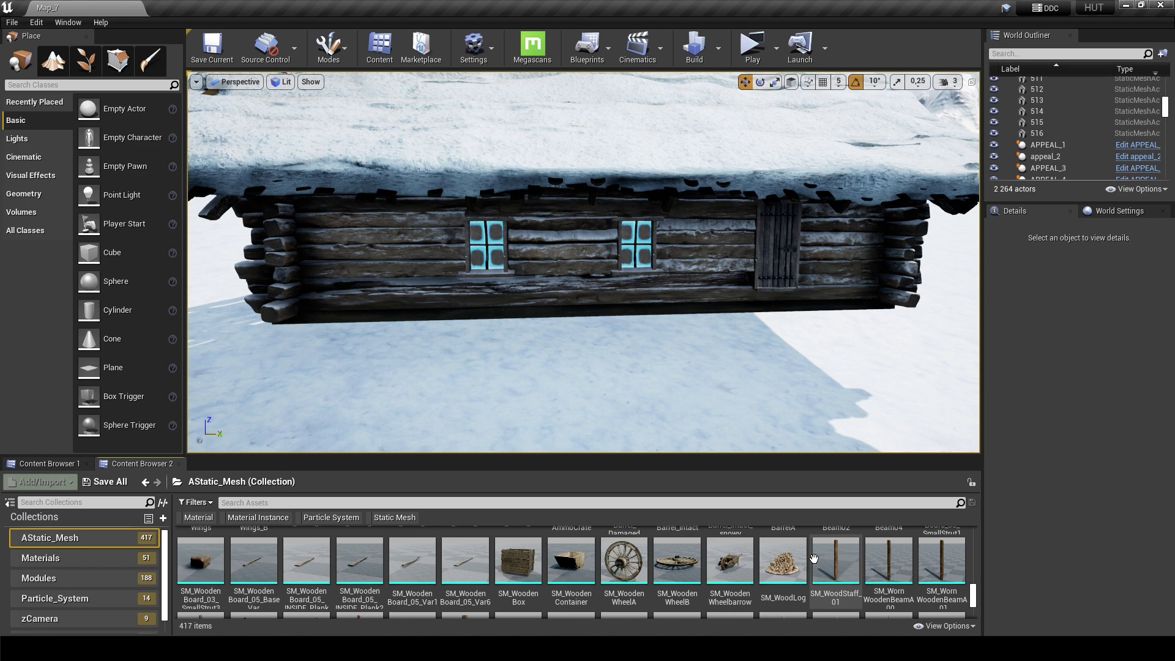
scroll(814, 558, down, 3)
scroll(813, 558, down, 3)
scroll(813, 558, down, 3)
scroll(814, 558, down, 3)
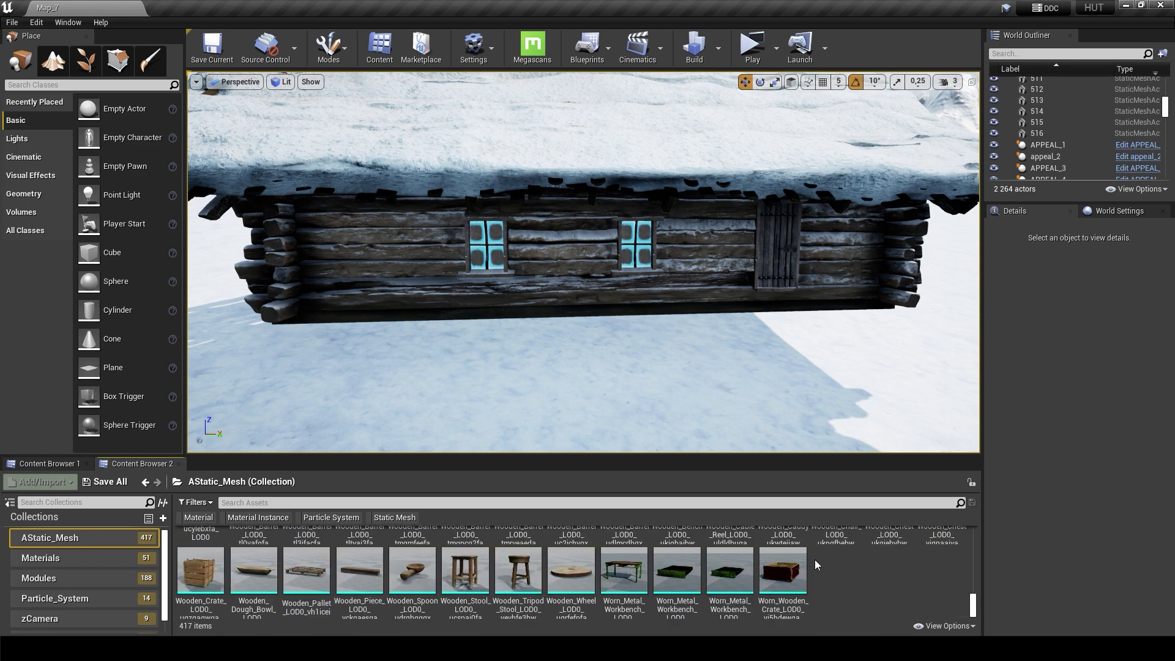
Step: Place a Wooden_Tripod_Stool under the cabin and scale it up to about 2.78
drag(519, 569, 301, 368)
key(f)
key(r)
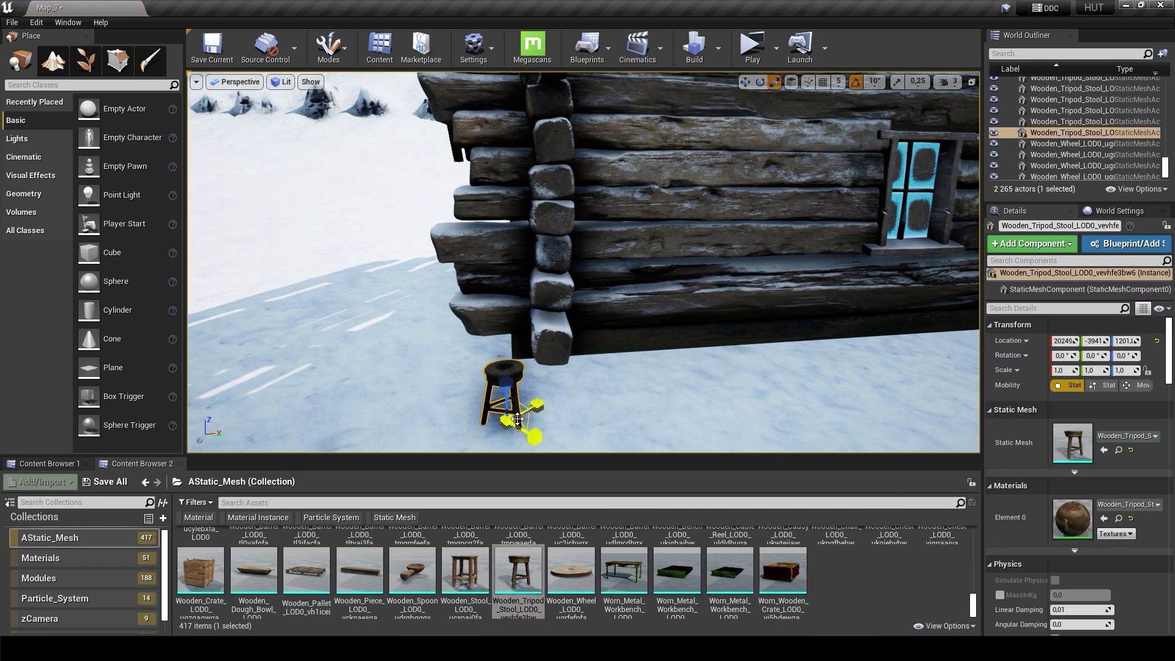
key(w)
alt+drag(500, 387, 501, 387)
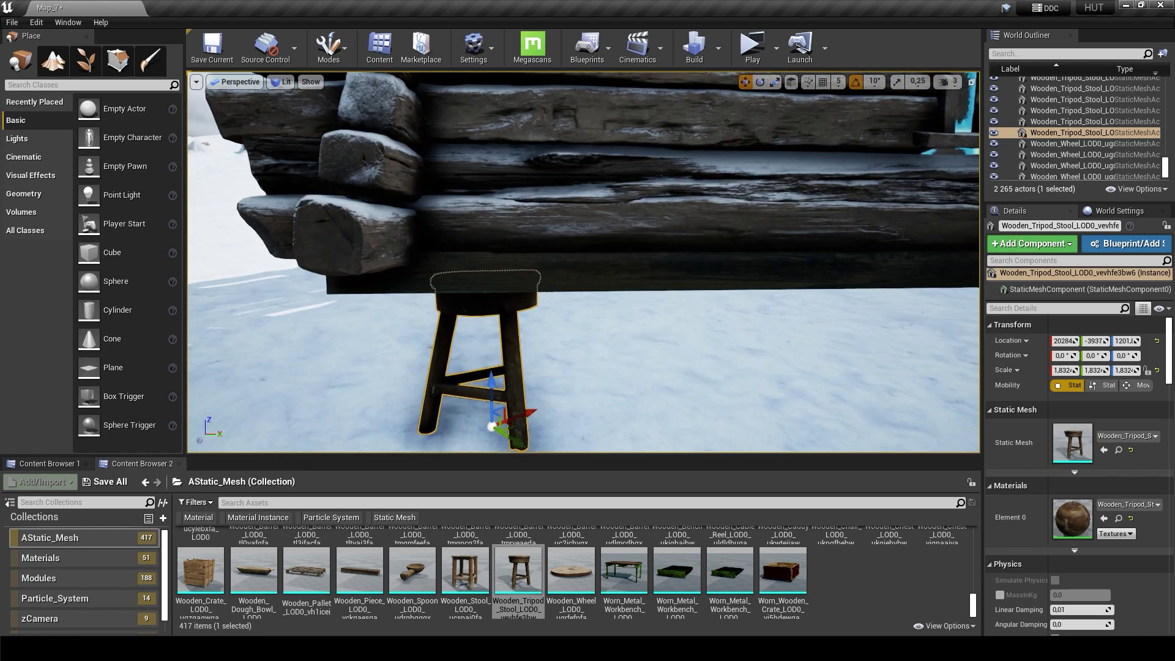
key(f)
key(r)
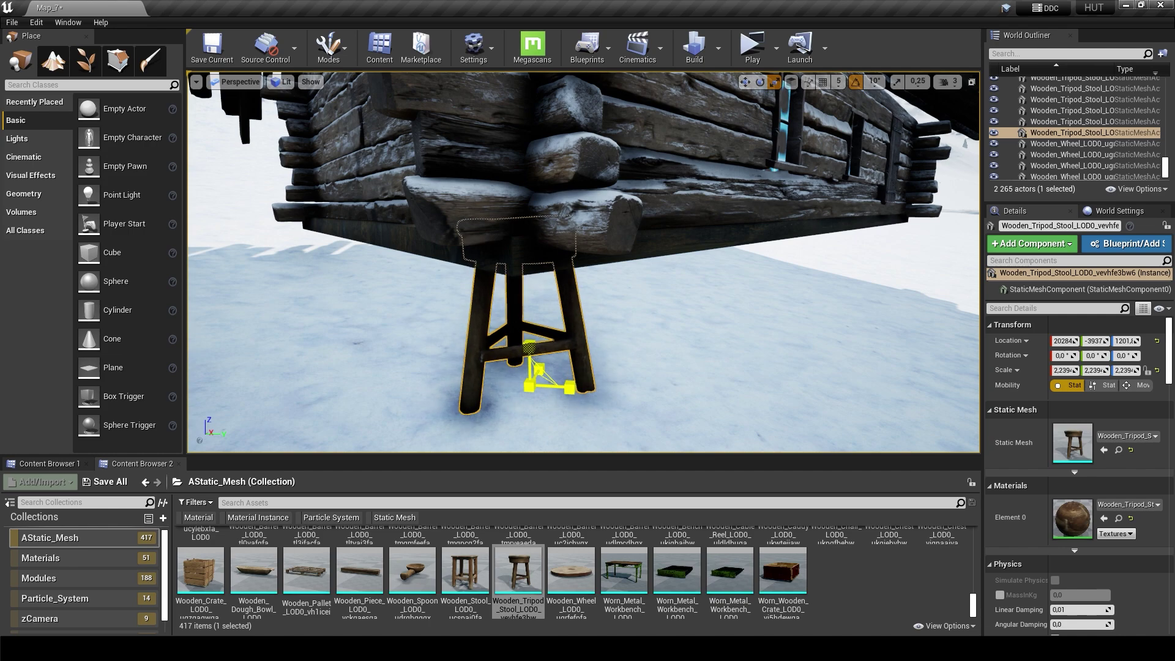
Step: Switch the viewport to Unlit, rotate the stool and Alt-drag a copy along the cabin's underside
click(281, 81)
click(309, 123)
alt+drag(309, 123, 433, 231)
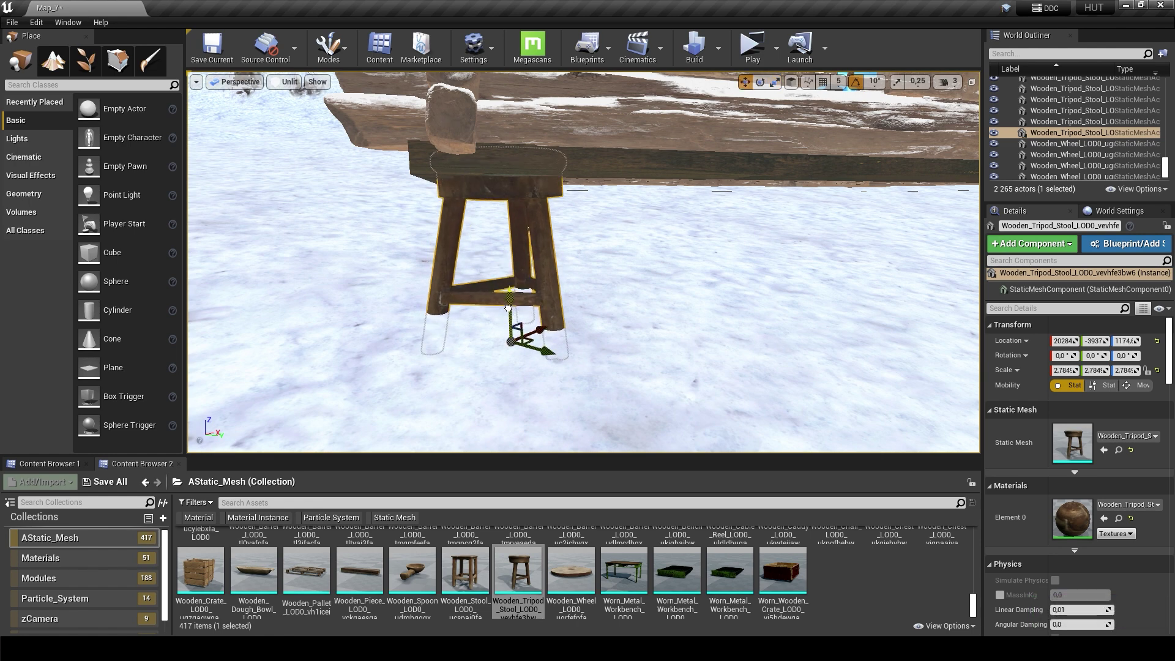
alt+drag(508, 308, 583, 365)
key(e)
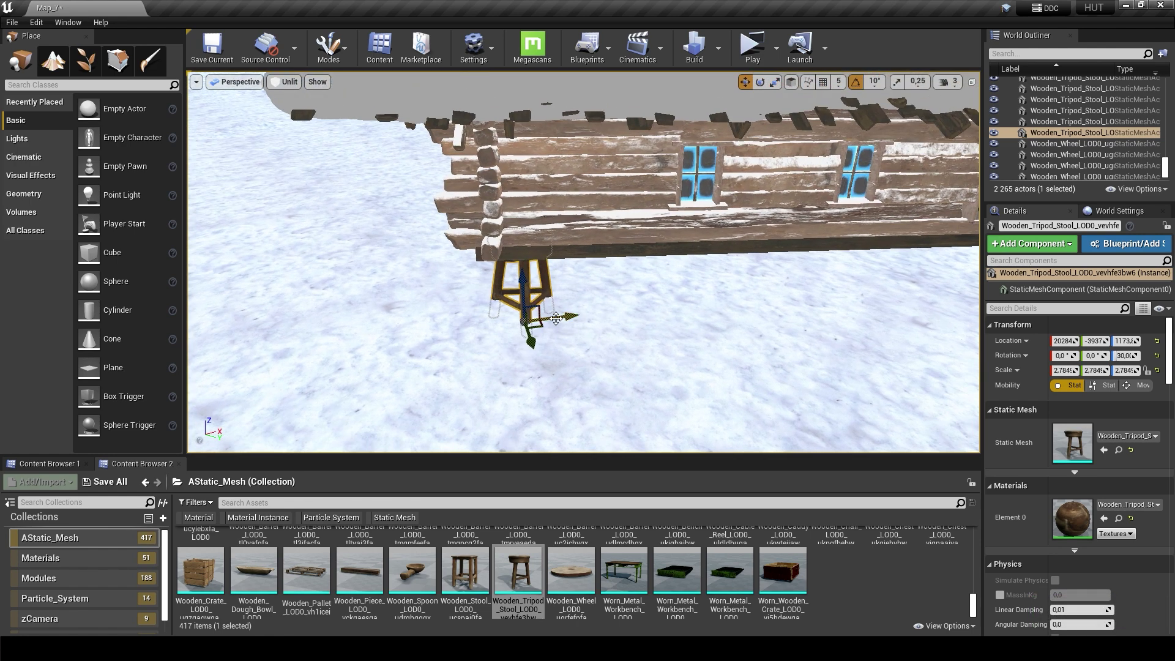
alt+drag(524, 328, 753, 288)
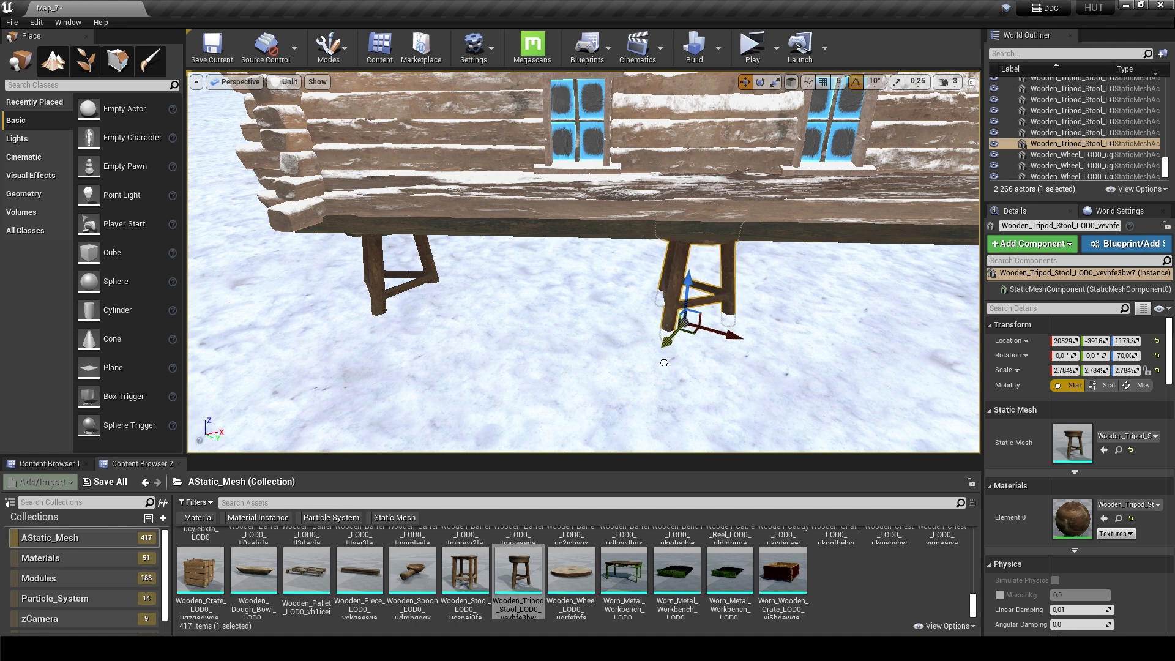
alt+drag(574, 314, 575, 315)
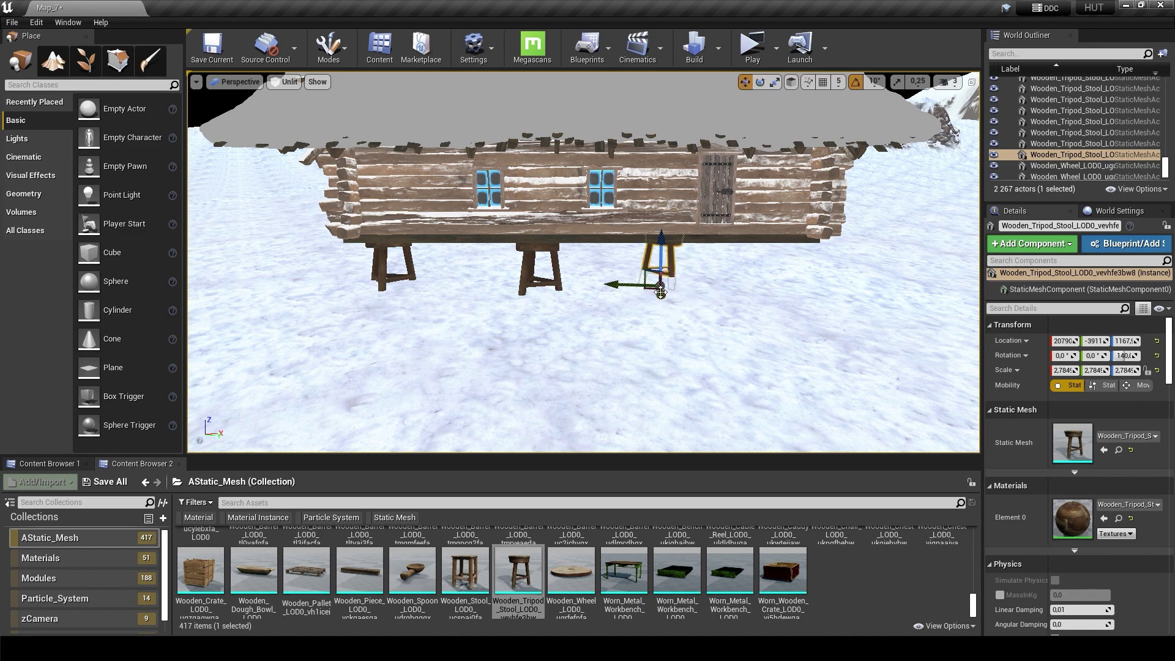
scroll(662, 293, up, 3)
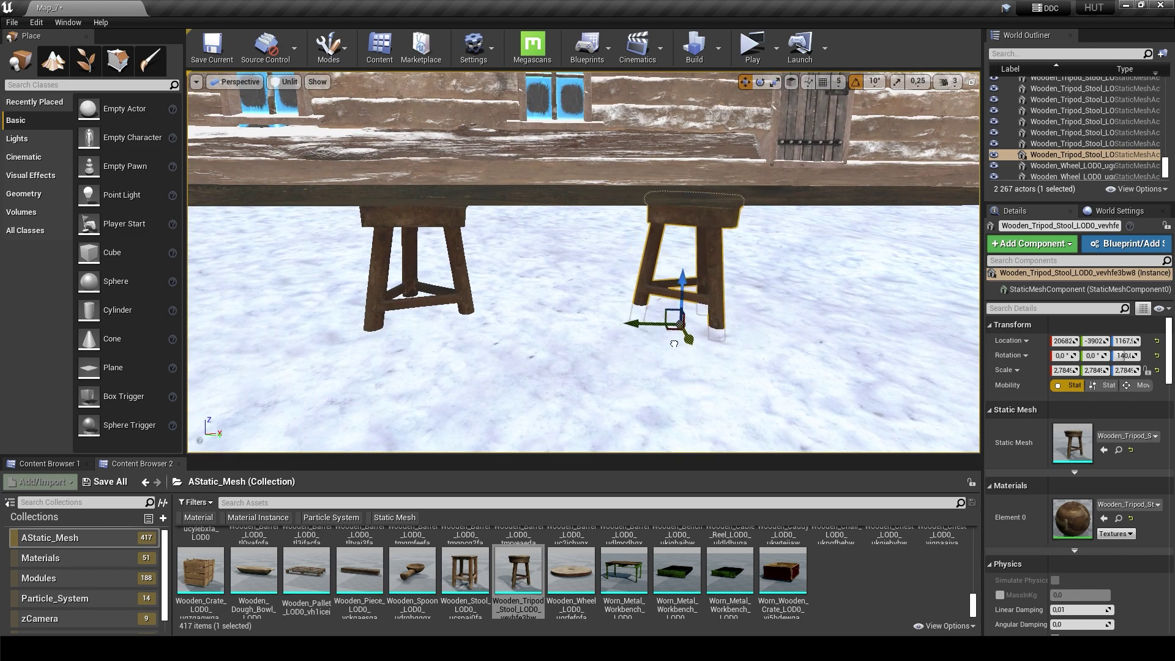
scroll(674, 343, down, 5)
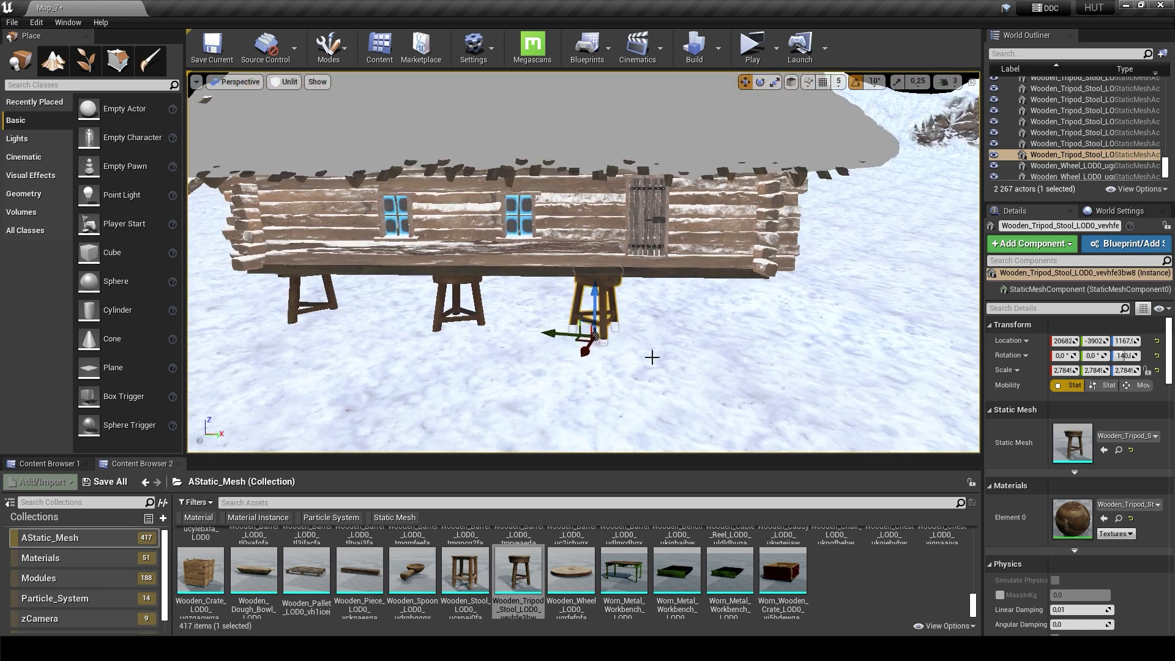
Step: Add another stool copy further right, then reselect a stool to check the supports
mouse_move(651, 354)
alt+mouse_down()
mouse_move(708, 341)
mouse_move(613, 367)
mouse_move(618, 355)
mouse_move(661, 352)
alt+mouse_up()
scroll(662, 335, down, 4)
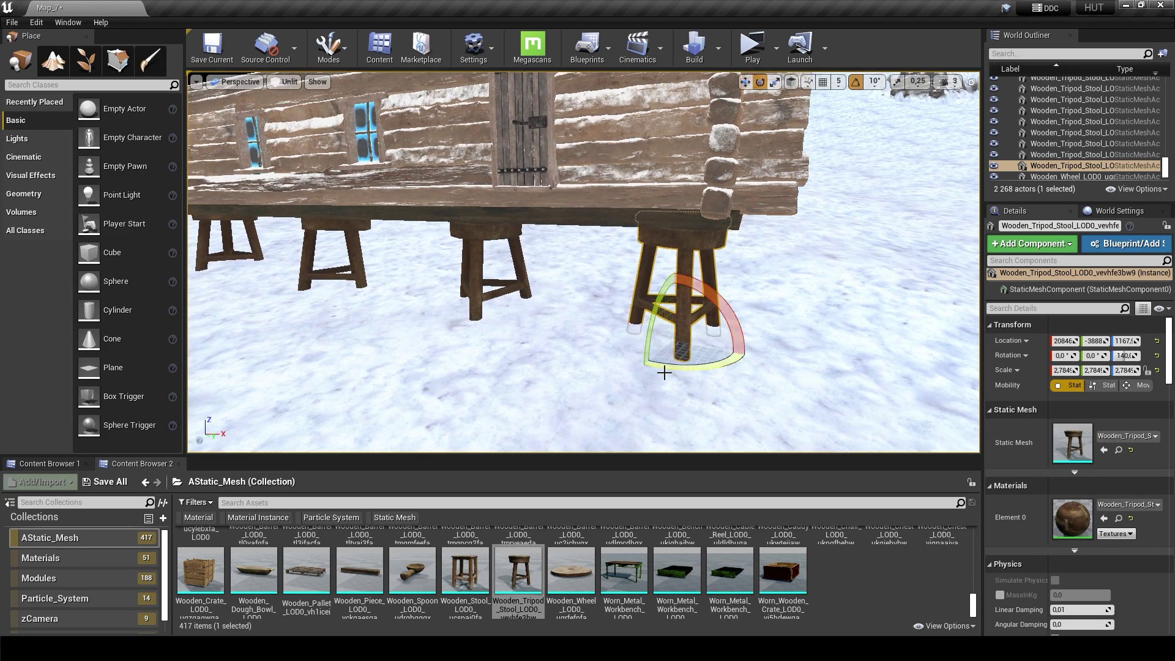
scroll(664, 372, down, 3)
key(Escape)
scroll(688, 330, down, 5)
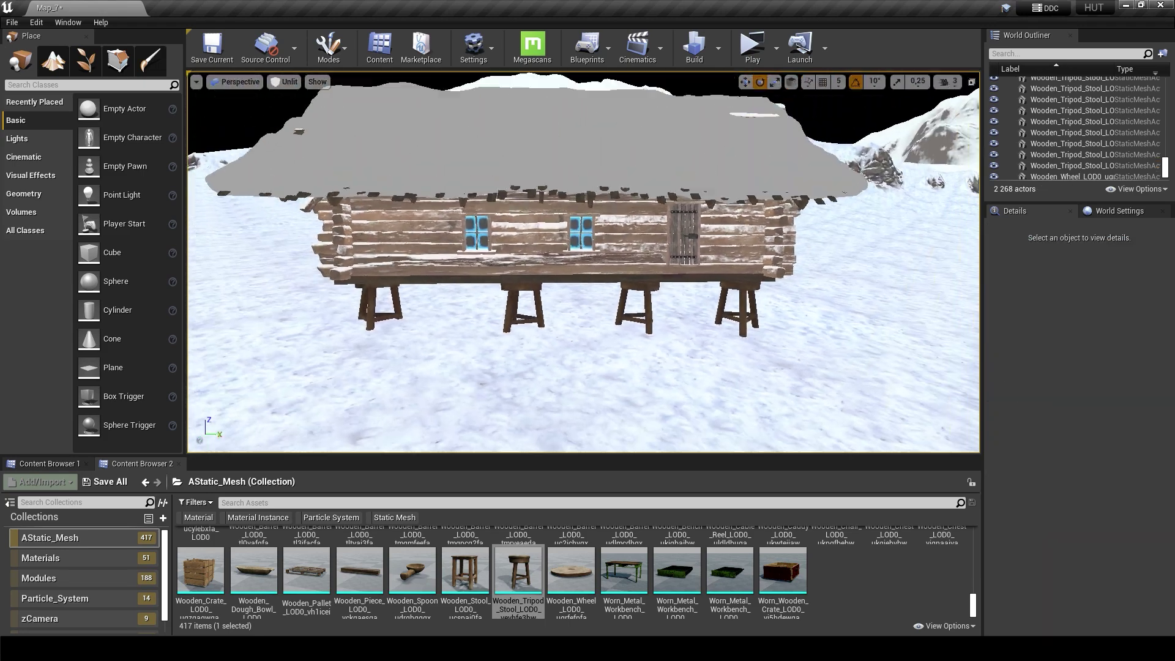
scroll(493, 315, up, 5)
click(615, 300)
mouse_move(493, 315)
alt+mouse_down()
mouse_move(428, 318)
mouse_move(237, 173)
alt+mouse_up()
Step: Save the Map_7 level and switch the viewport back to Lit shading
click(11, 22)
click(37, 113)
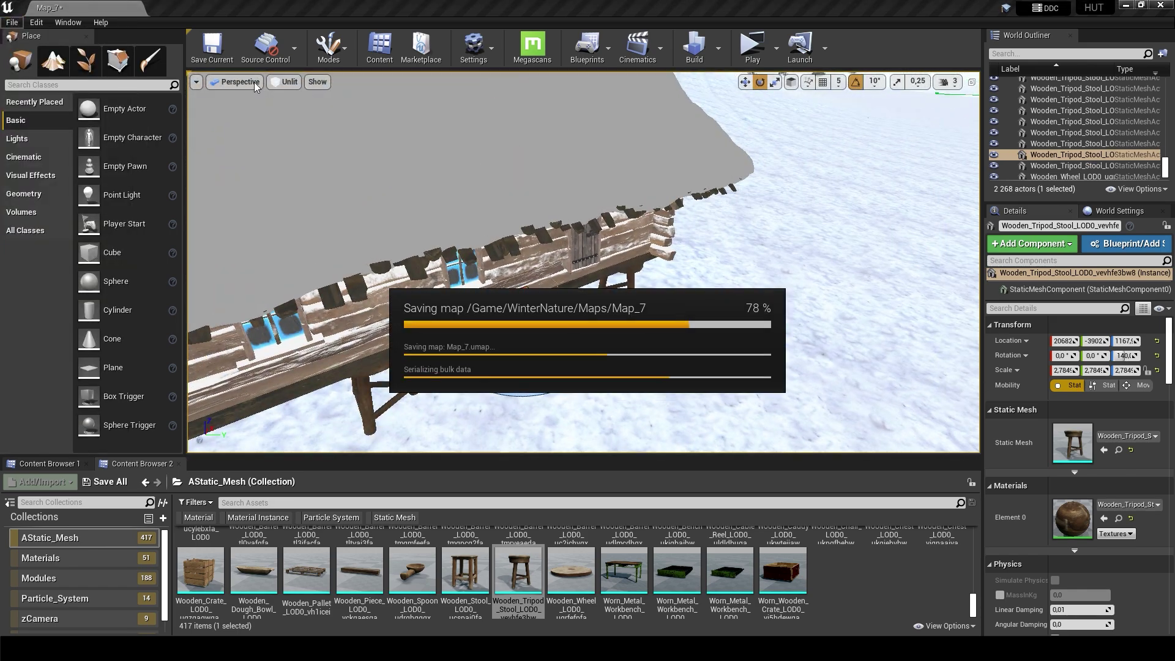
click(280, 81)
click(294, 93)
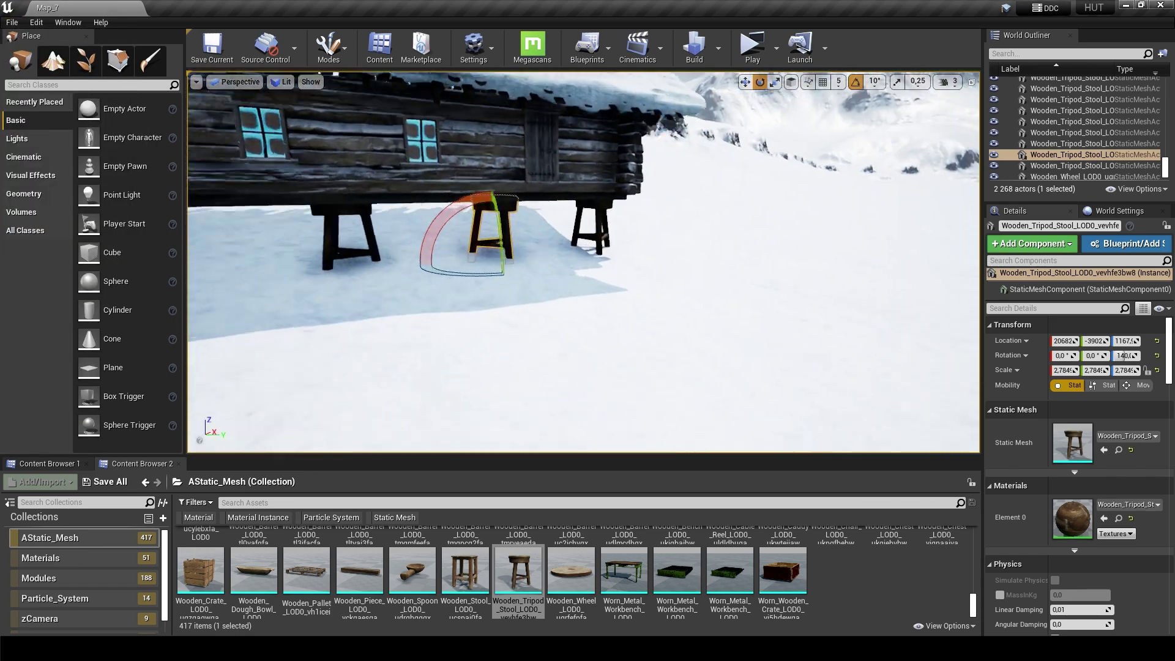
Step: Scroll the AStatic_Mesh collection until SM_StairsWoodenA is visible
scroll(852, 575, up, 3)
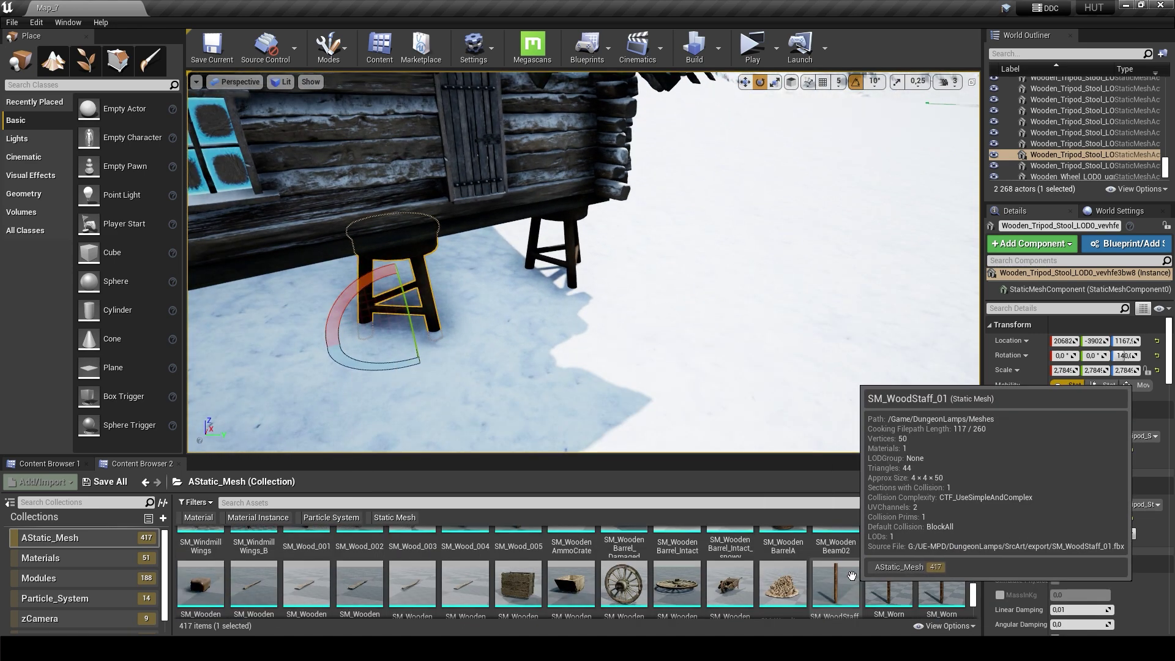
scroll(852, 576, up, 3)
scroll(845, 573, up, 3)
scroll(833, 566, up, 3)
scroll(820, 558, up, 3)
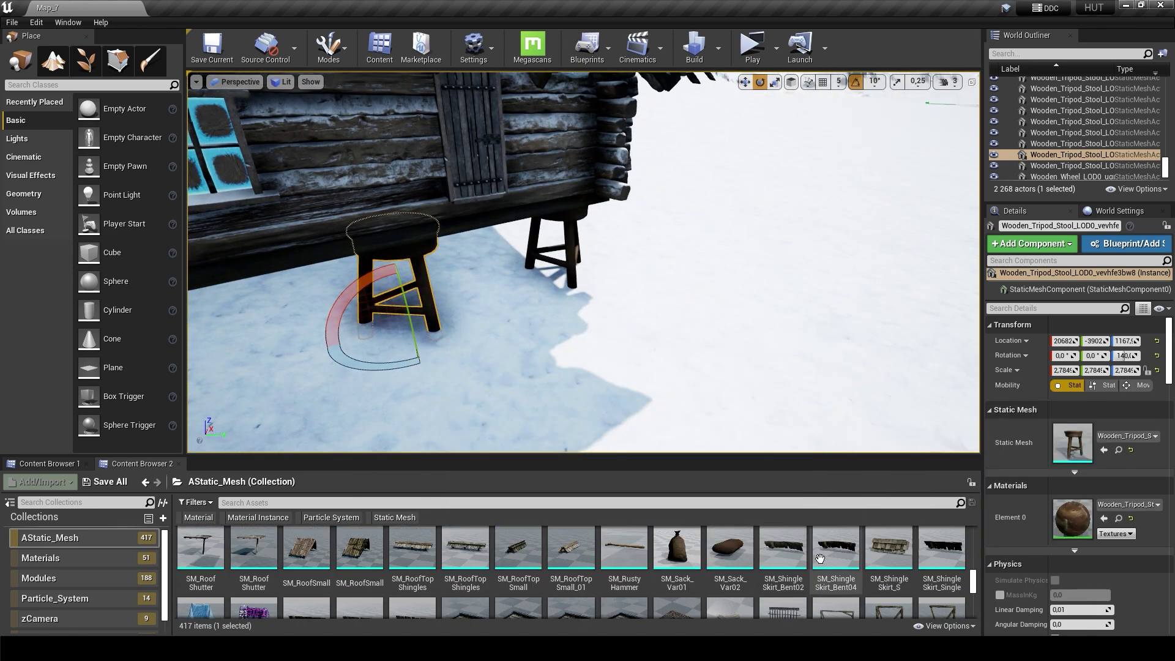
scroll(821, 558, up, 3)
scroll(821, 558, up, 3)
scroll(821, 558, up, 3)
scroll(821, 559, up, 3)
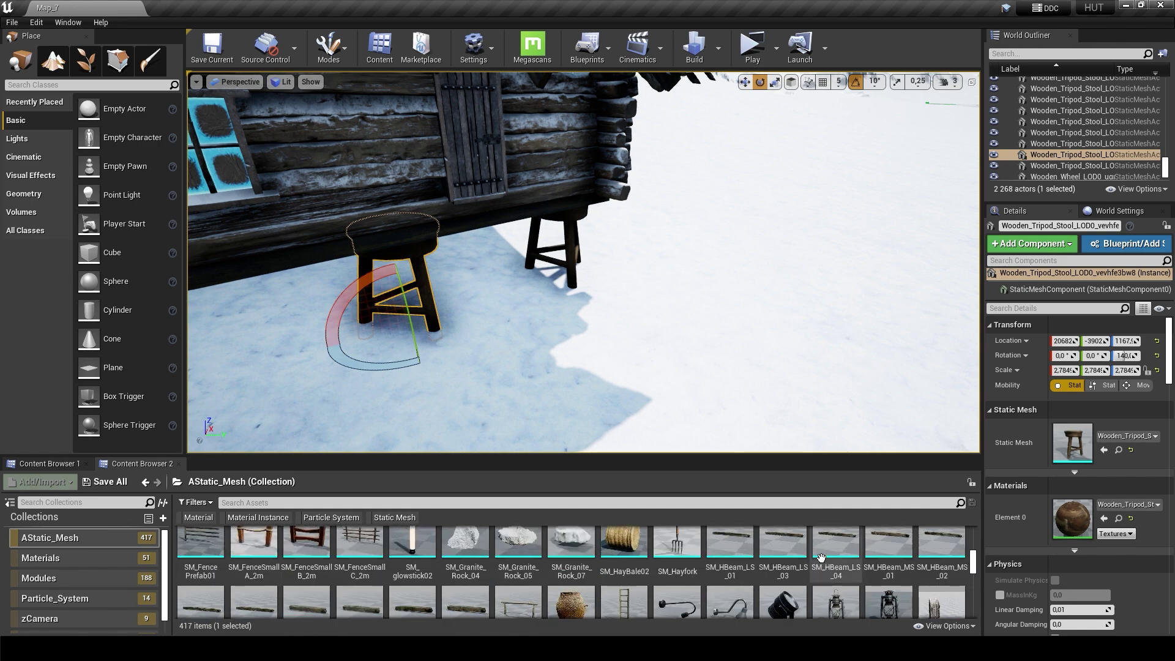
scroll(821, 558, up, 3)
scroll(821, 558, up, 3)
scroll(821, 557, up, 3)
scroll(821, 556, up, 3)
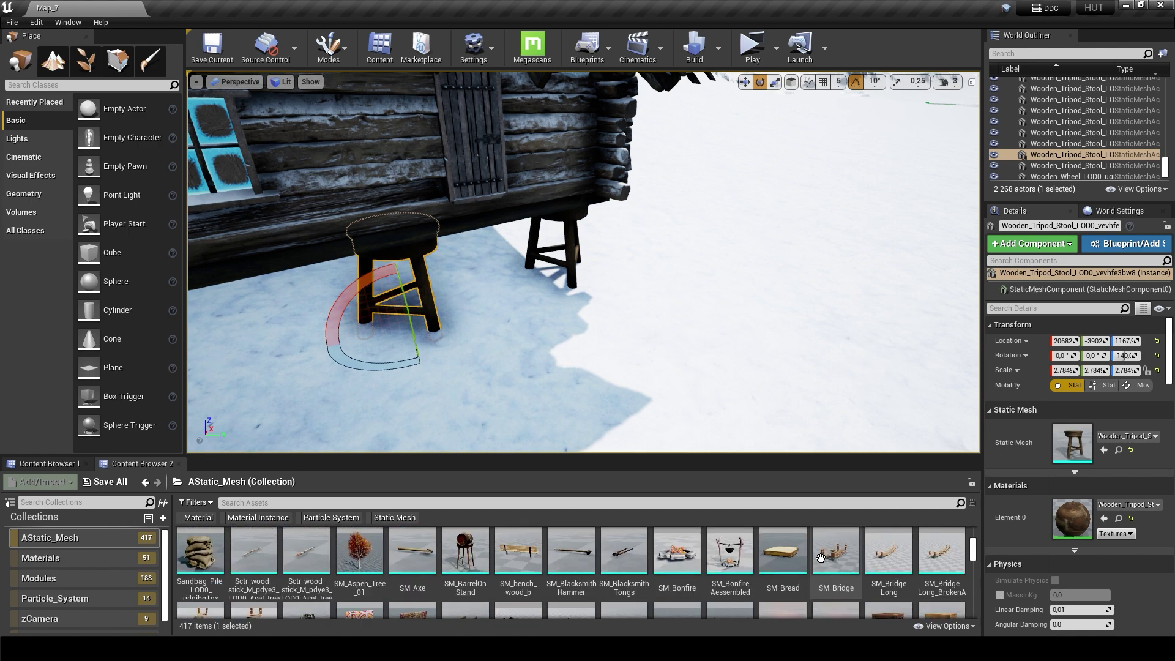
scroll(821, 557, up, 3)
scroll(821, 557, up, 3)
scroll(821, 558, up, 3)
scroll(821, 559, up, 3)
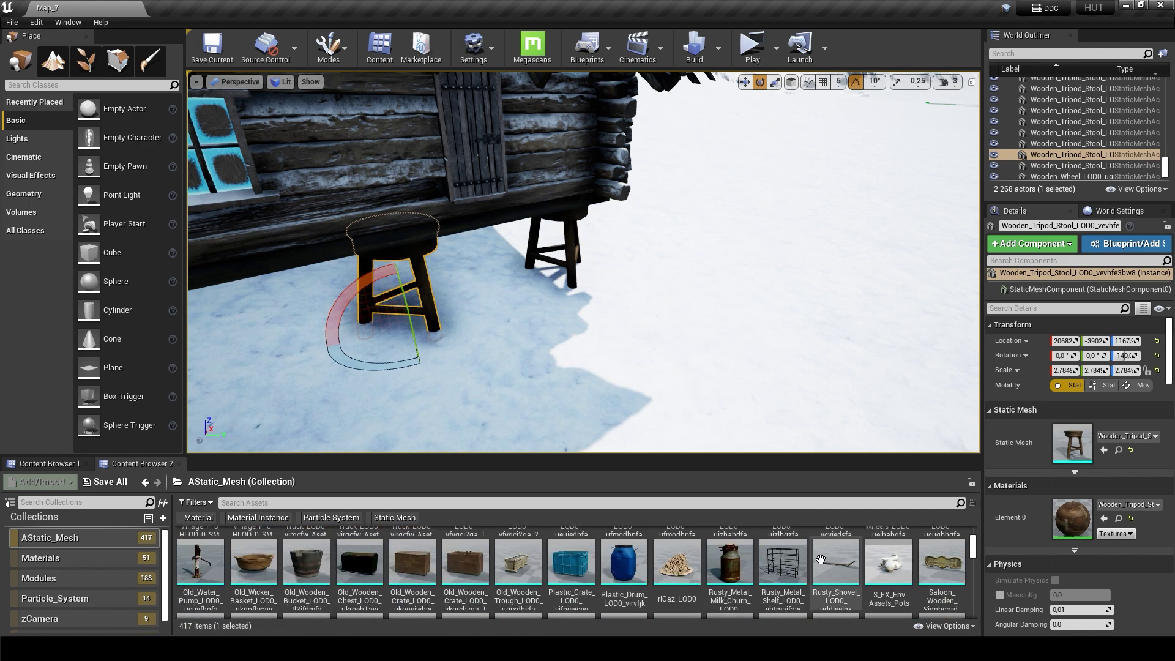
scroll(821, 559, down, 3)
scroll(820, 559, down, 3)
scroll(821, 559, down, 3)
scroll(821, 559, down, 3)
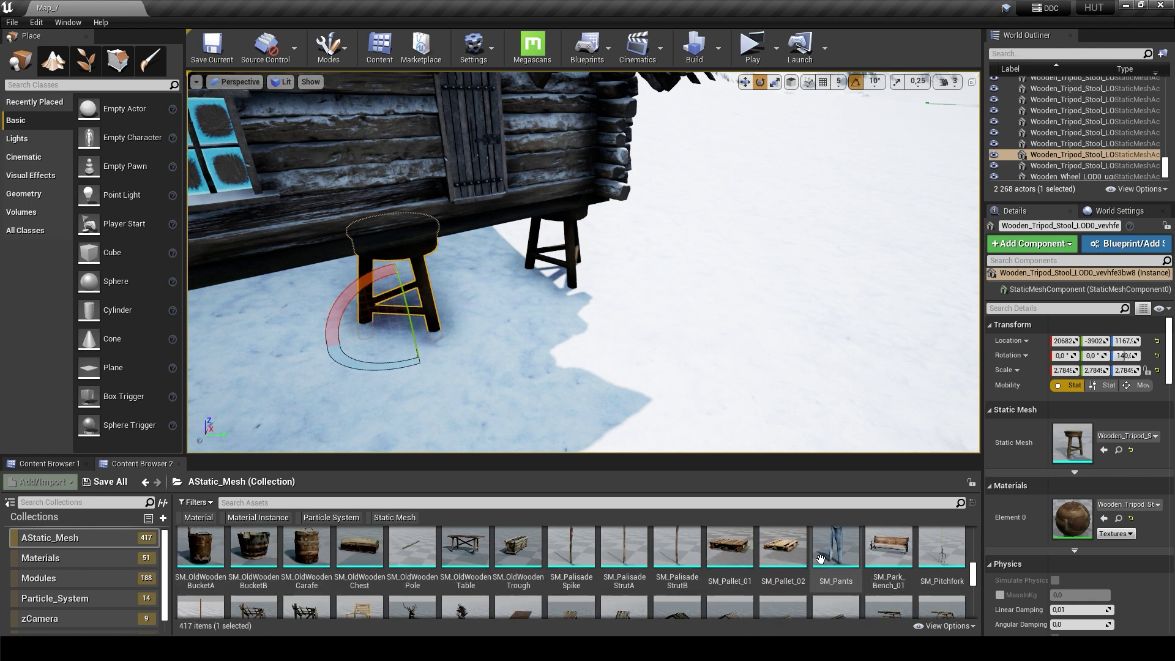
scroll(821, 559, down, 3)
scroll(821, 559, down, 3)
scroll(821, 559, down, 3)
scroll(821, 559, down, 3)
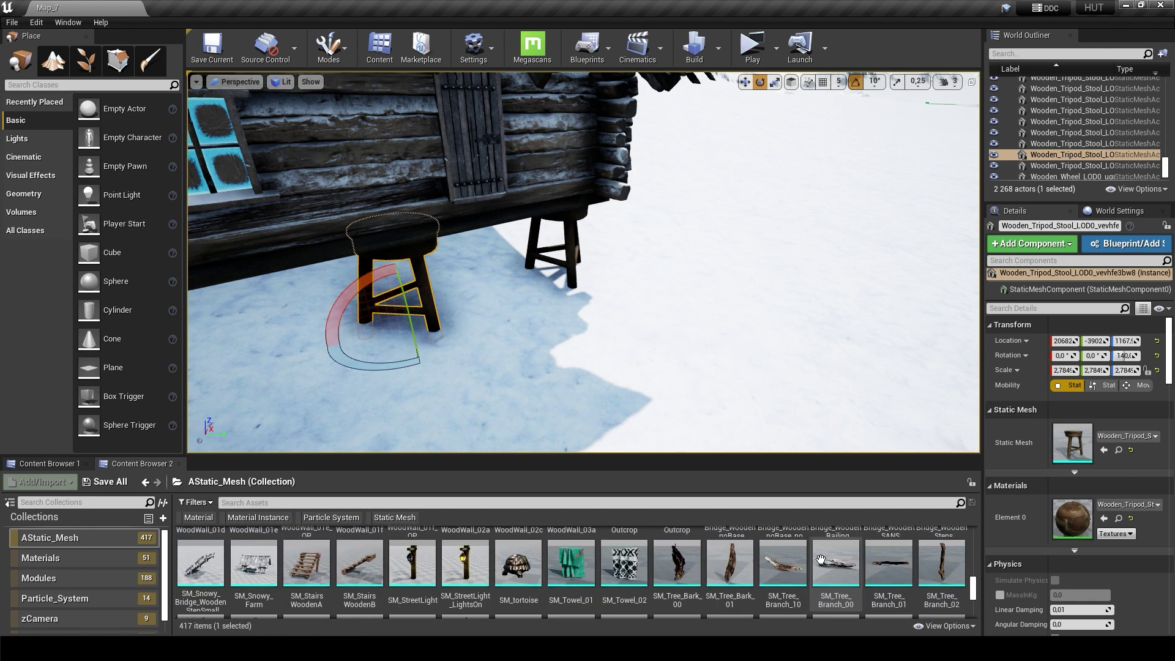
Step: Place SM_StairsWoodenA, lower it toward the ground and shrink it uniformly
drag(306, 563, 606, 343)
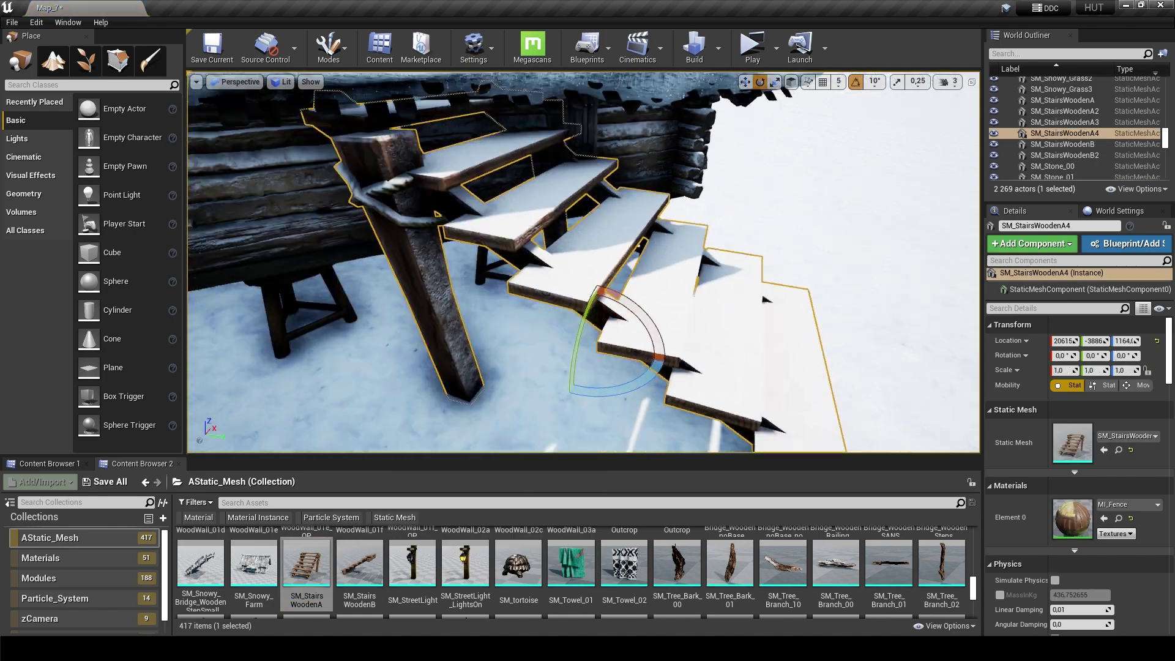
scroll(594, 379, down, 5)
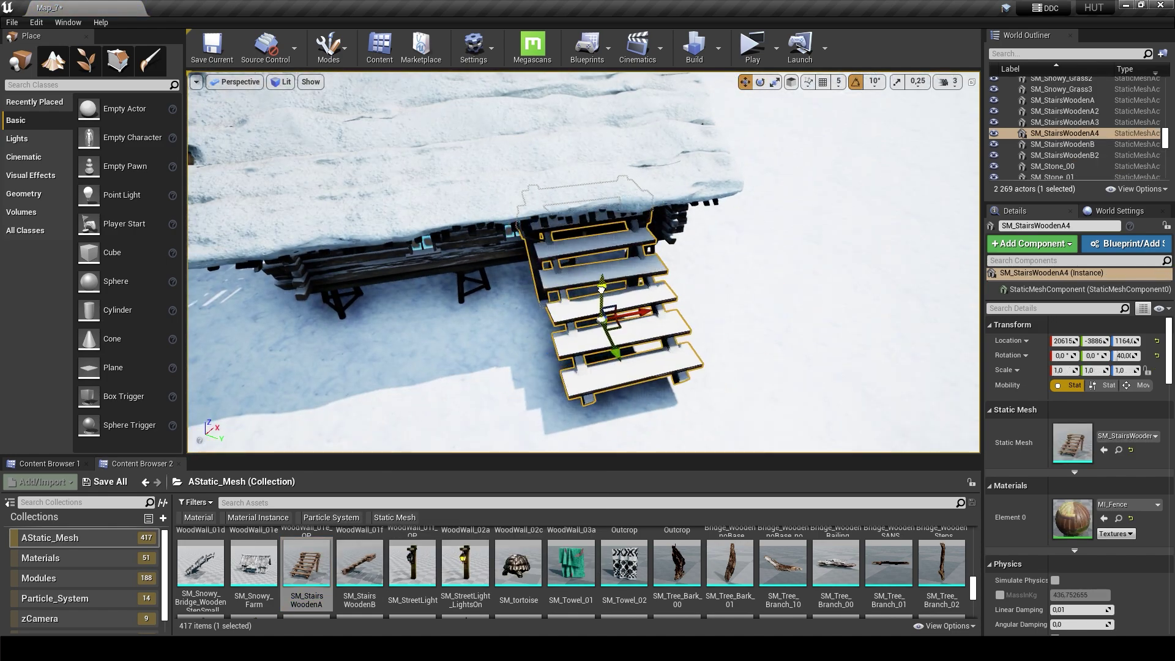
mouse_move(602, 288)
mouse_down()
mouse_move(602, 318)
mouse_move(562, 407)
mouse_up()
key(r)
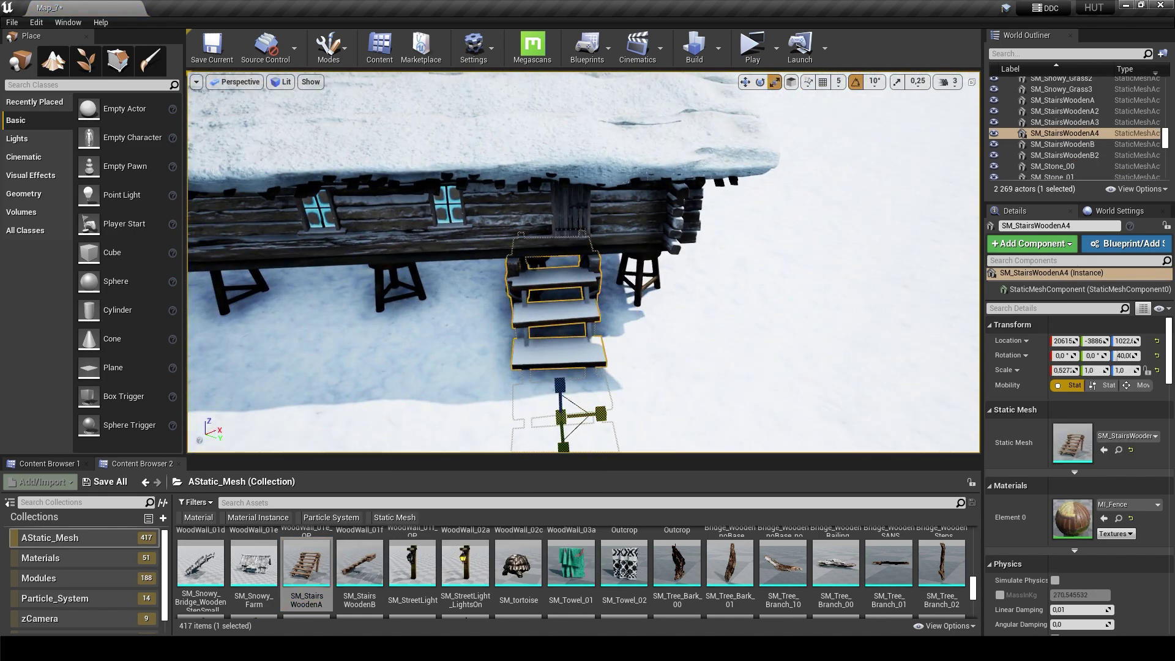
mouse_move(562, 417)
mouse_down()
mouse_move(539, 429)
mouse_move(465, 404)
mouse_up()
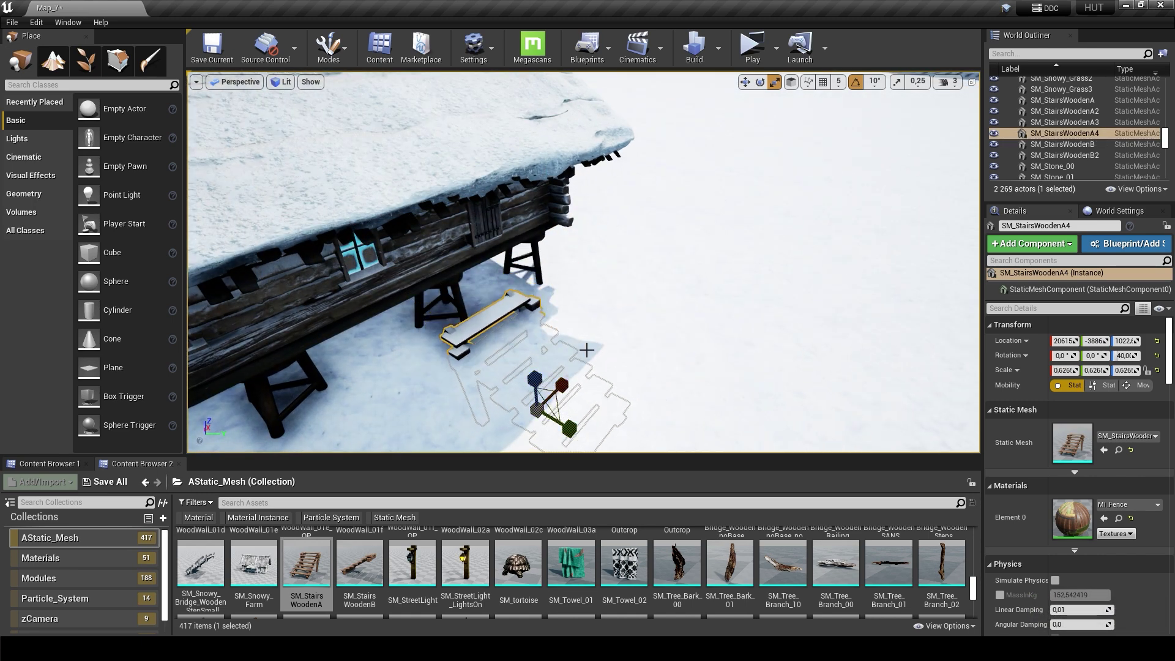
Step: Fine-tune the stairs' height and scale to line up with the cabin door
alt+drag(586, 351, 580, 404)
key(w)
drag(558, 321, 557, 311)
mouse_move(558, 311)
alt+mouse_down()
mouse_move(612, 364)
mouse_move(596, 388)
mouse_move(551, 391)
mouse_move(588, 361)
alt+mouse_up()
key(r)
key(w)
key(Escape)
scroll(672, 561, down, 5)
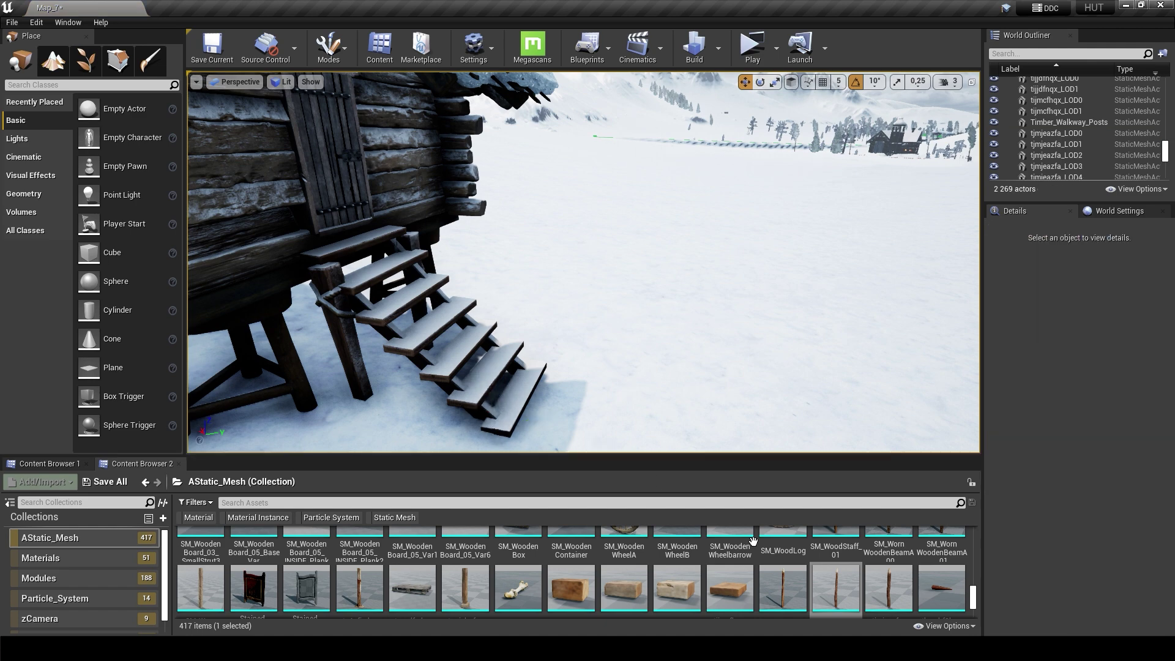
Step: Place a dark wooden post at the foot of the stairs
drag(889, 588, 573, 406)
key(e)
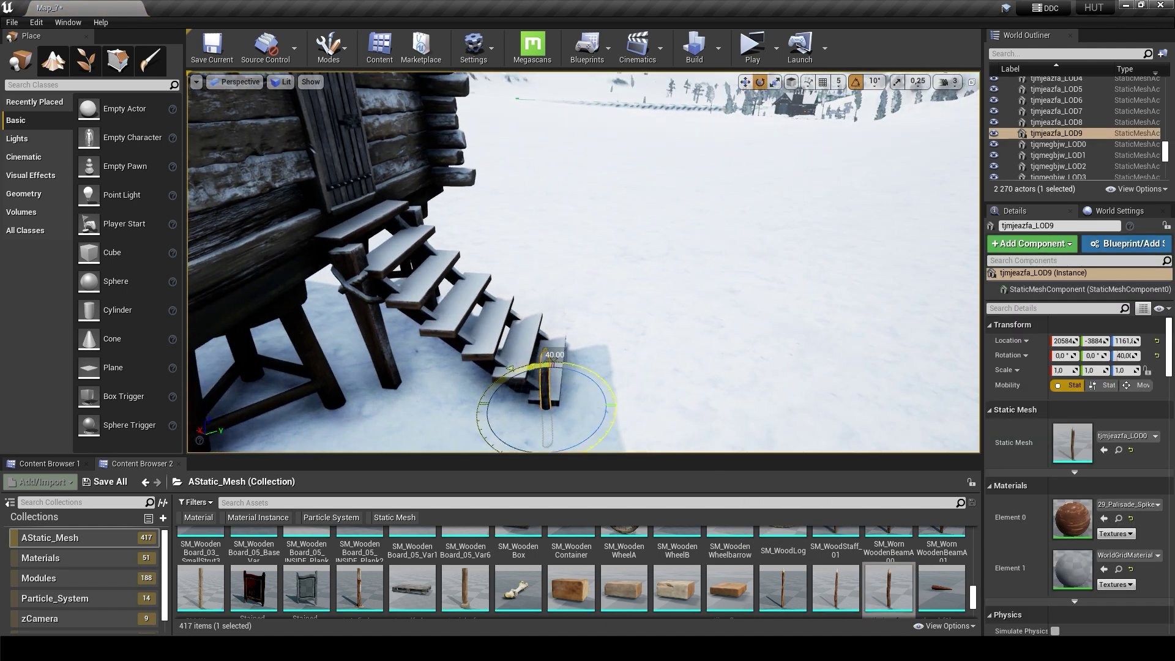
alt+drag(606, 343, 641, 334)
key(w)
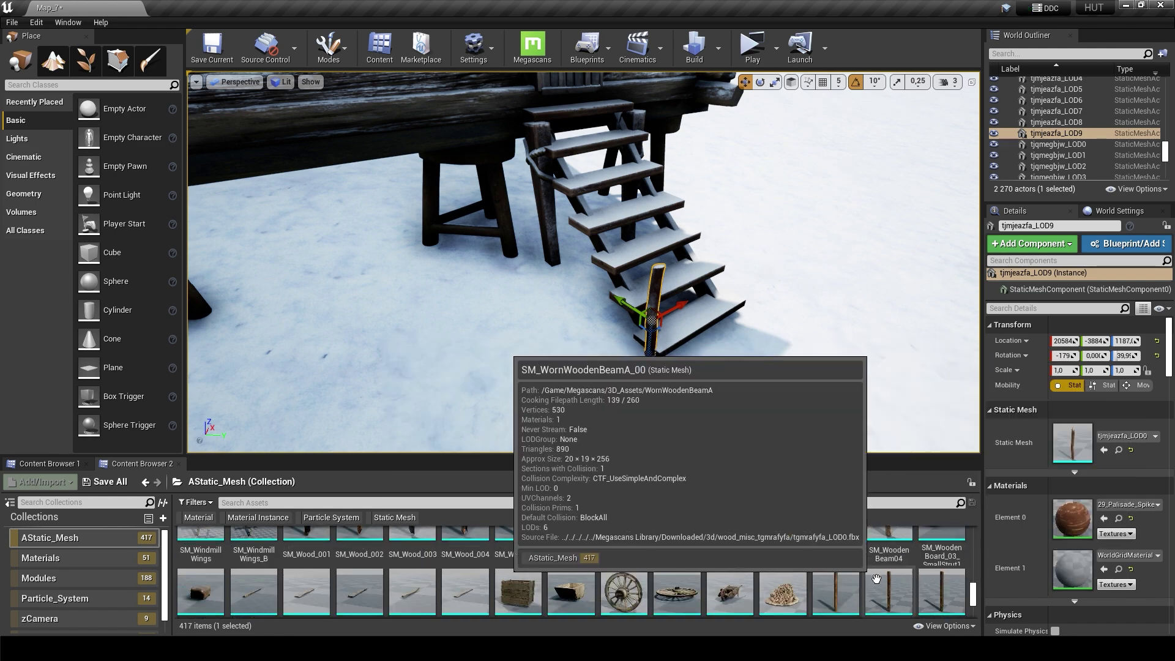
Step: Add an SM_WoodStaff_01 beside the stairs and tilt it to follow the stair slope
drag(803, 566, 740, 393)
drag(653, 344, 651, 330)
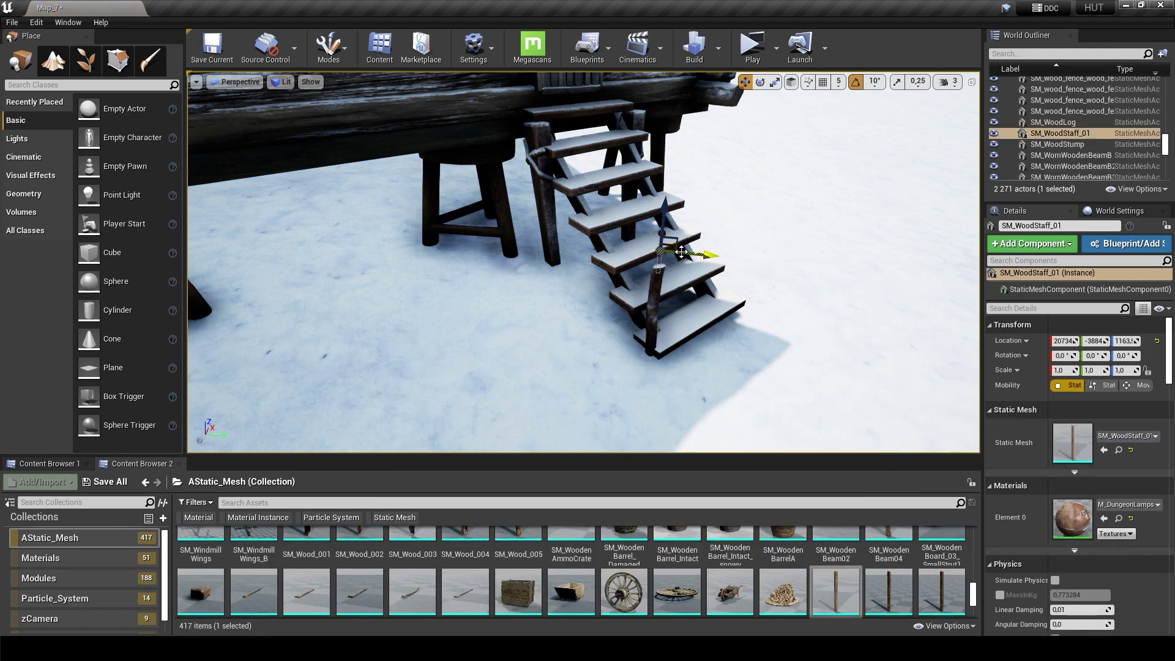
alt+drag(682, 252, 691, 289)
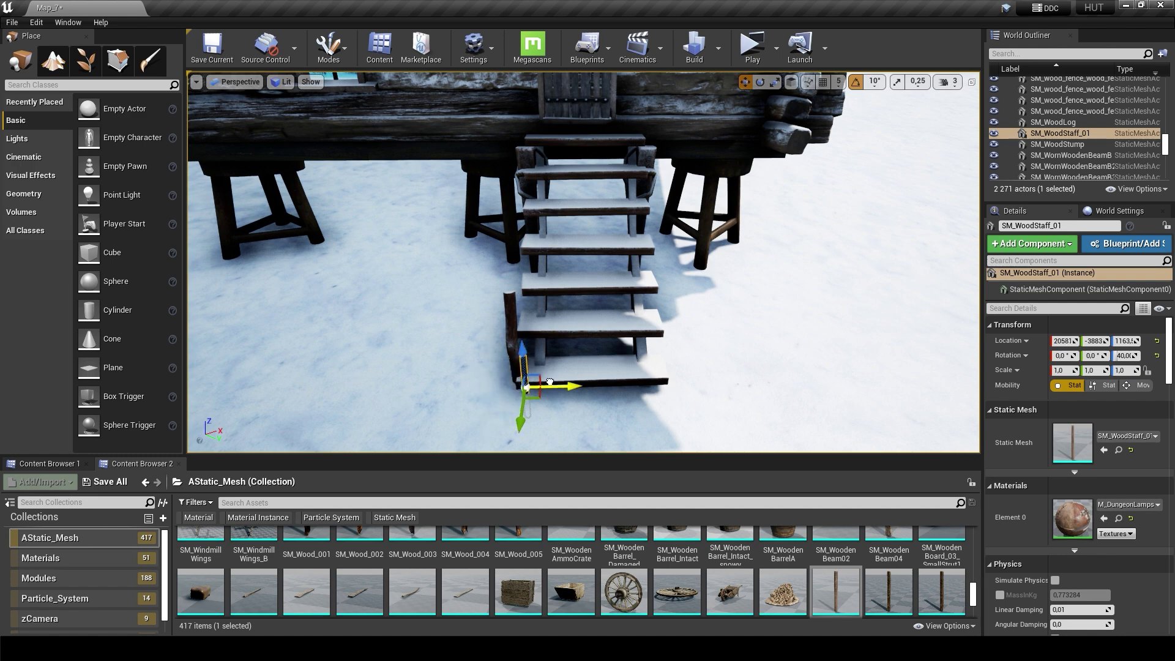
alt+drag(510, 274, 551, 288)
key(e)
drag(640, 265, 621, 257)
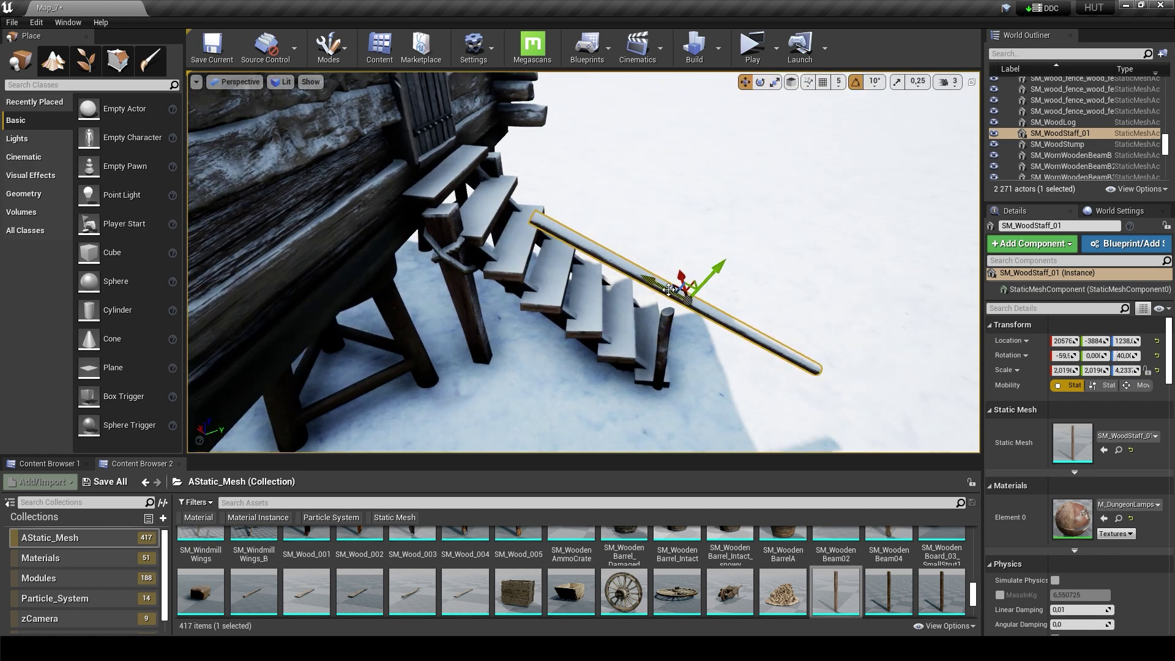
Step: Make the handrail thinner and lower it onto the post
alt+drag(630, 185, 630, 185)
key(r)
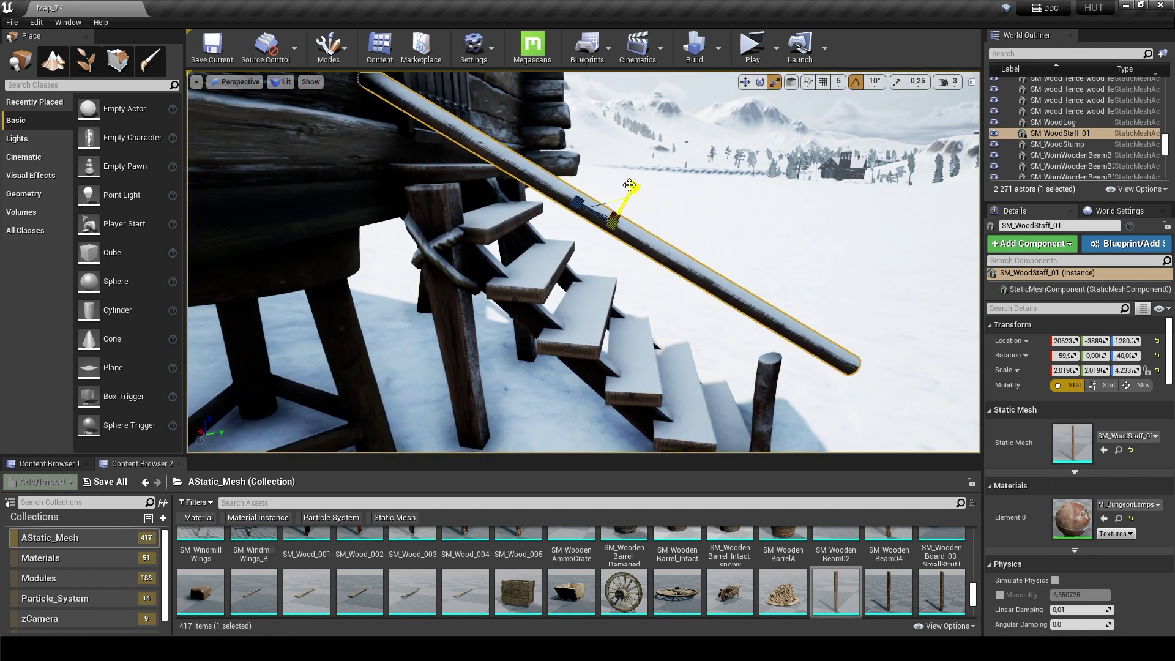
alt+drag(650, 270, 619, 174)
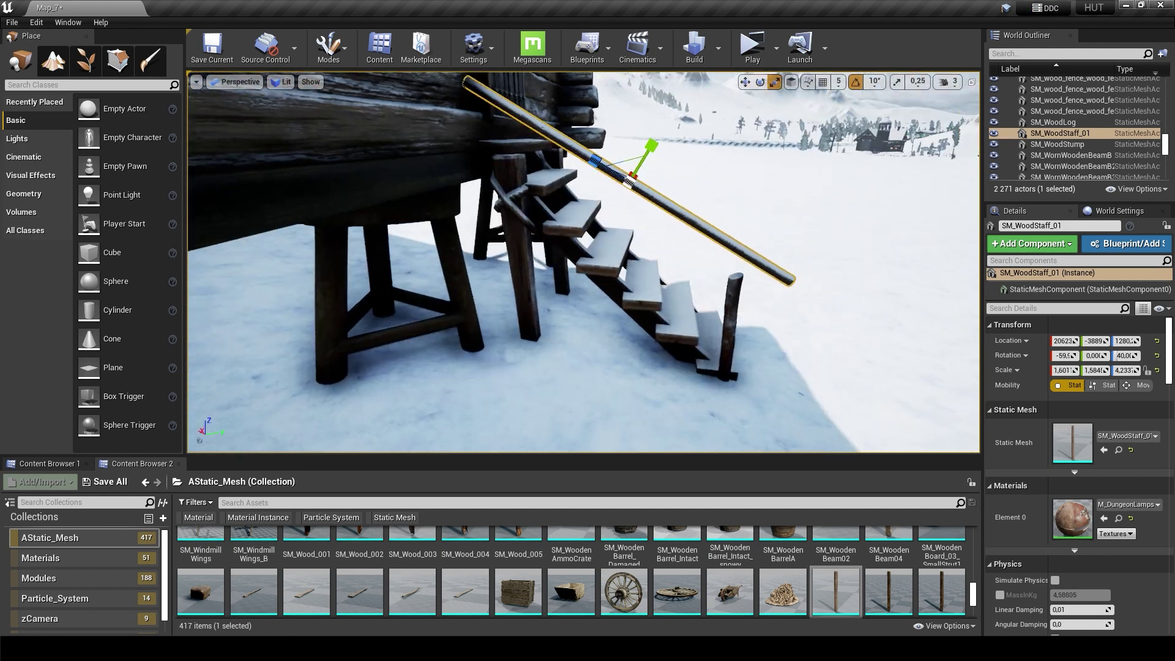
key(w)
alt+drag(703, 312, 710, 310)
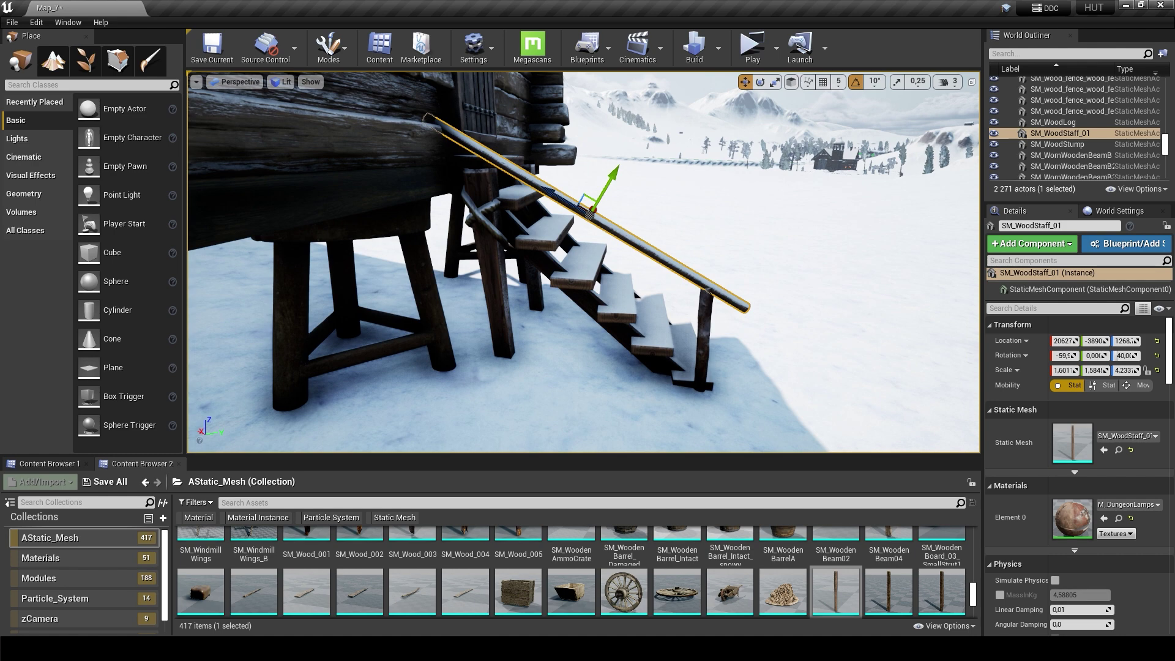
click(704, 330)
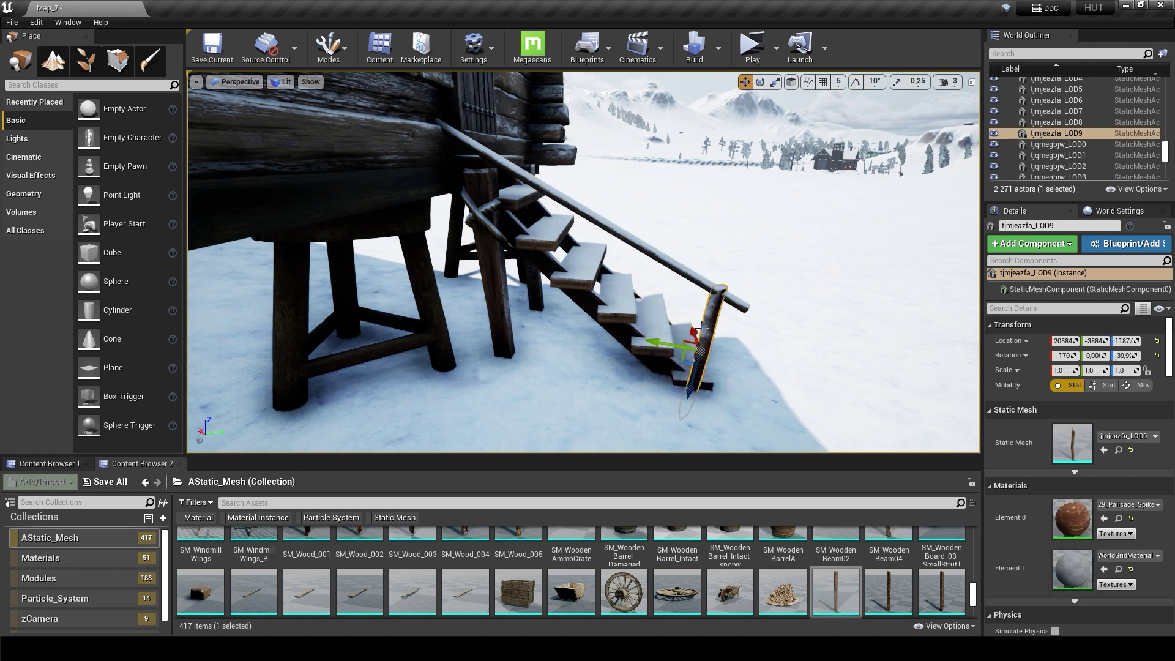
Step: Readjust the handrail's rotation and Alt-drag a post copy for the other side
alt+drag(687, 383, 551, 294)
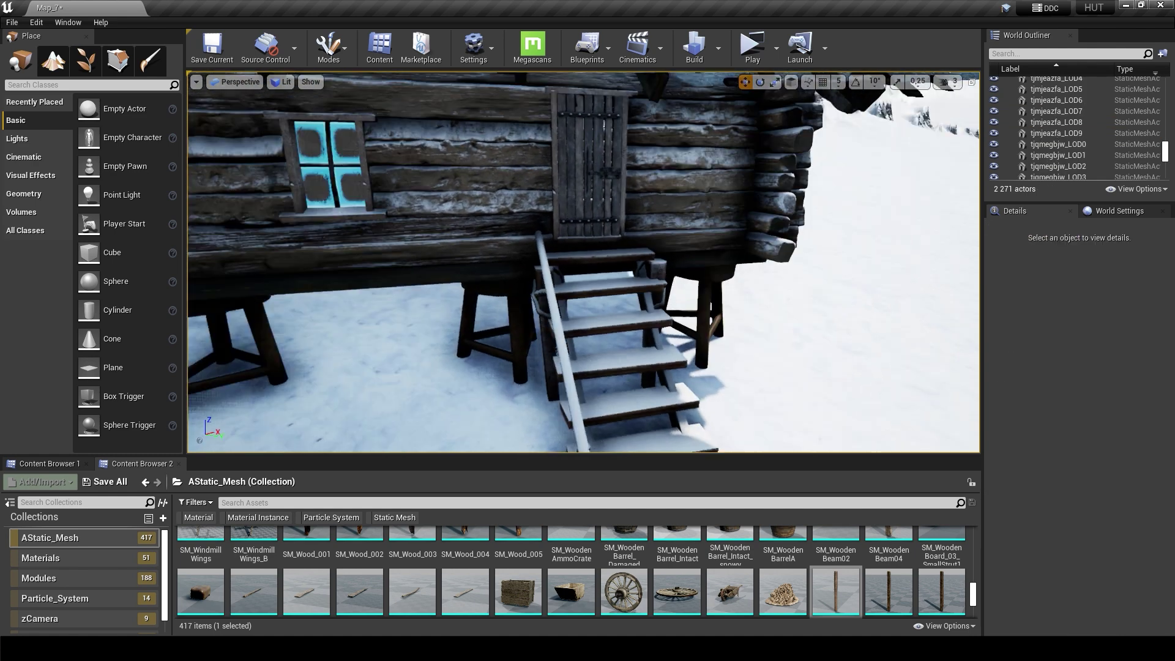
click(539, 299)
key(e)
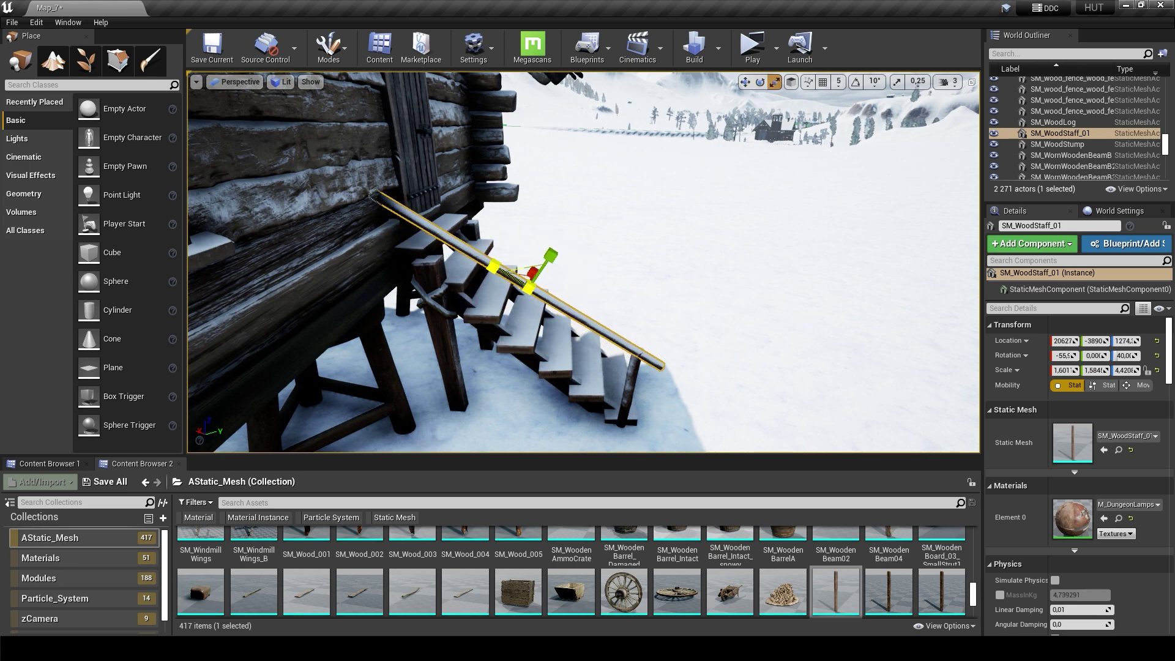
alt+drag(541, 263, 563, 268)
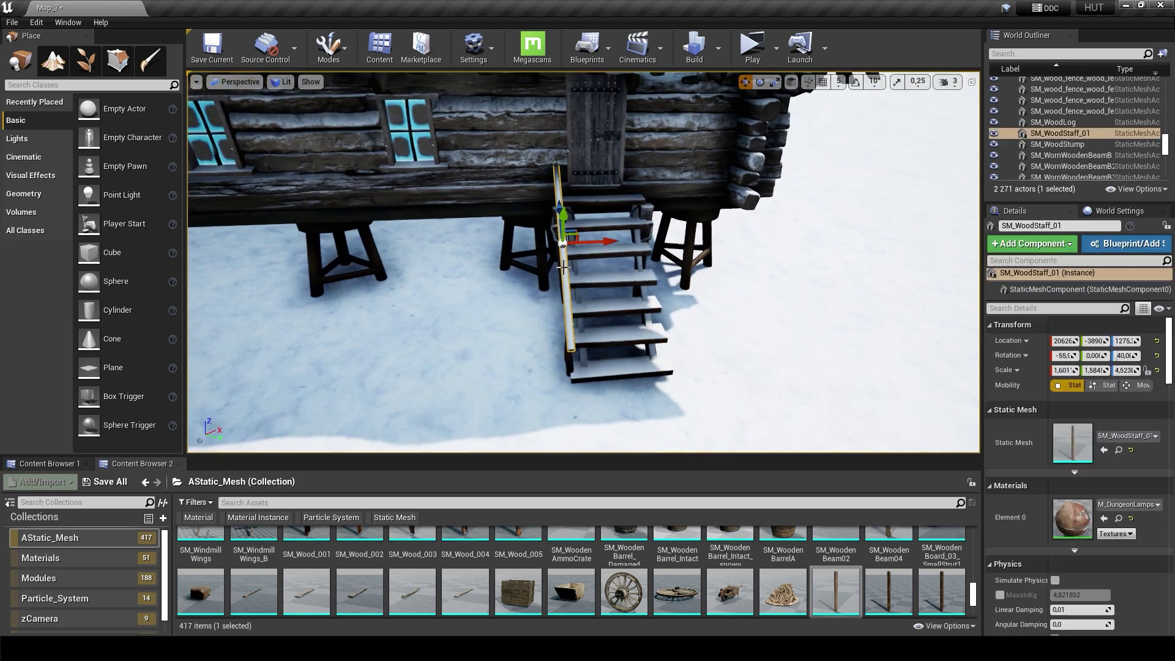
alt+drag(690, 247, 613, 258)
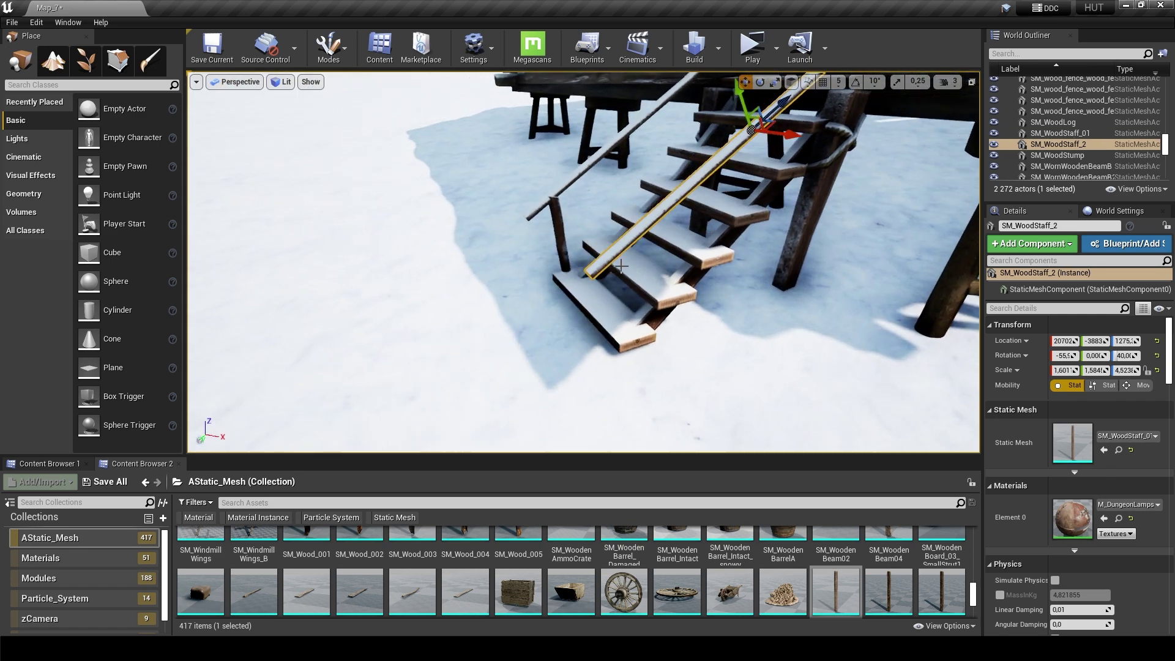
click(560, 245)
alt+drag(670, 336, 604, 430)
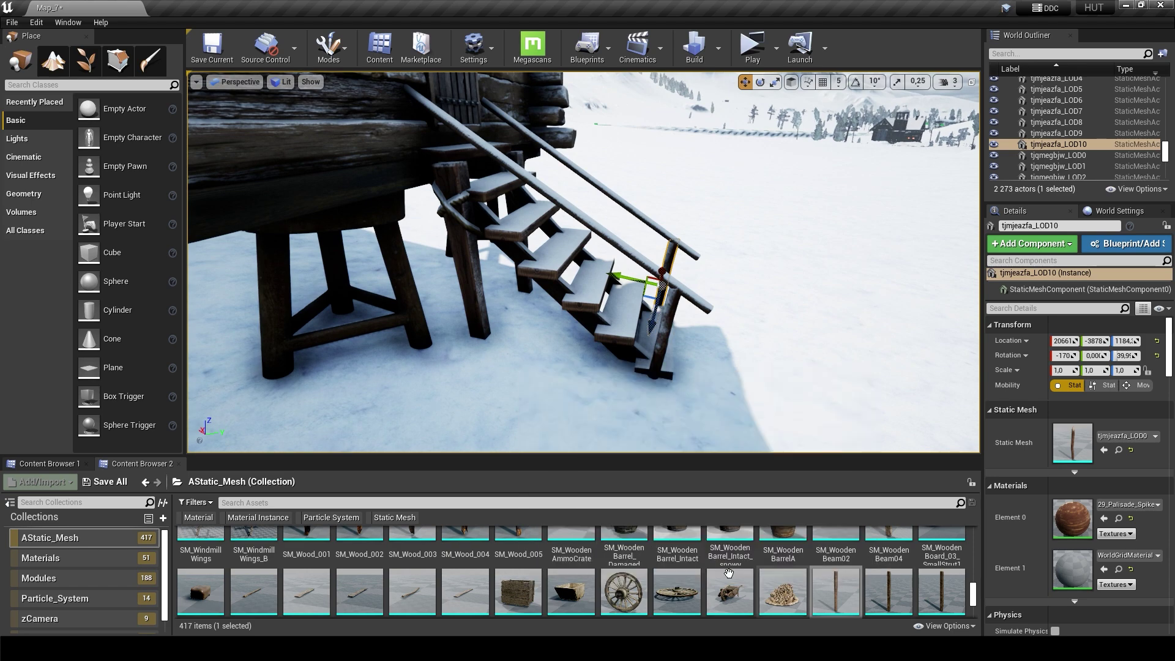
scroll(489, 582, up, 3)
Step: Try a tree branch beside the stairs, then delete it as unwanted
drag(200, 578, 557, 303)
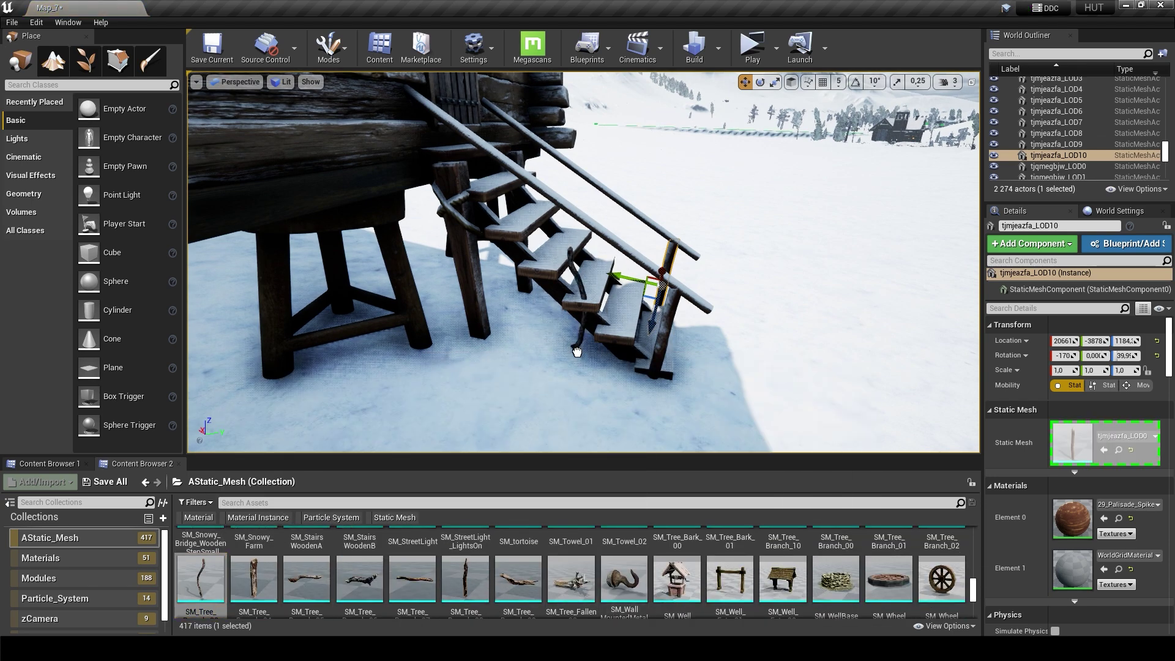
alt+drag(576, 352, 560, 349)
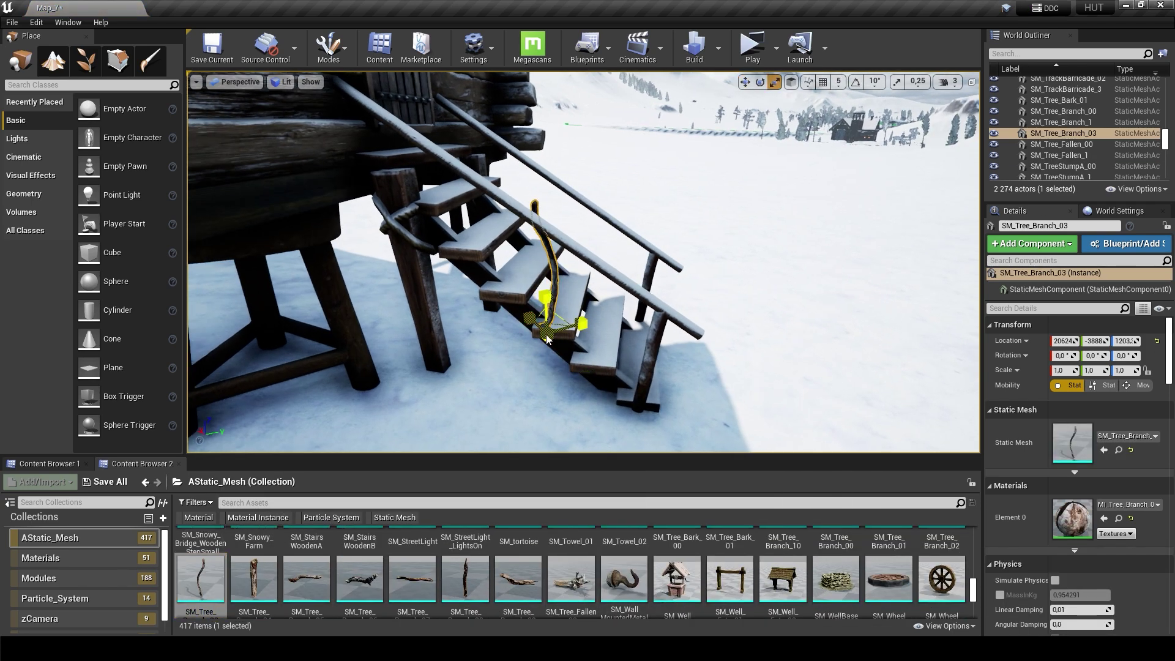
key(f)
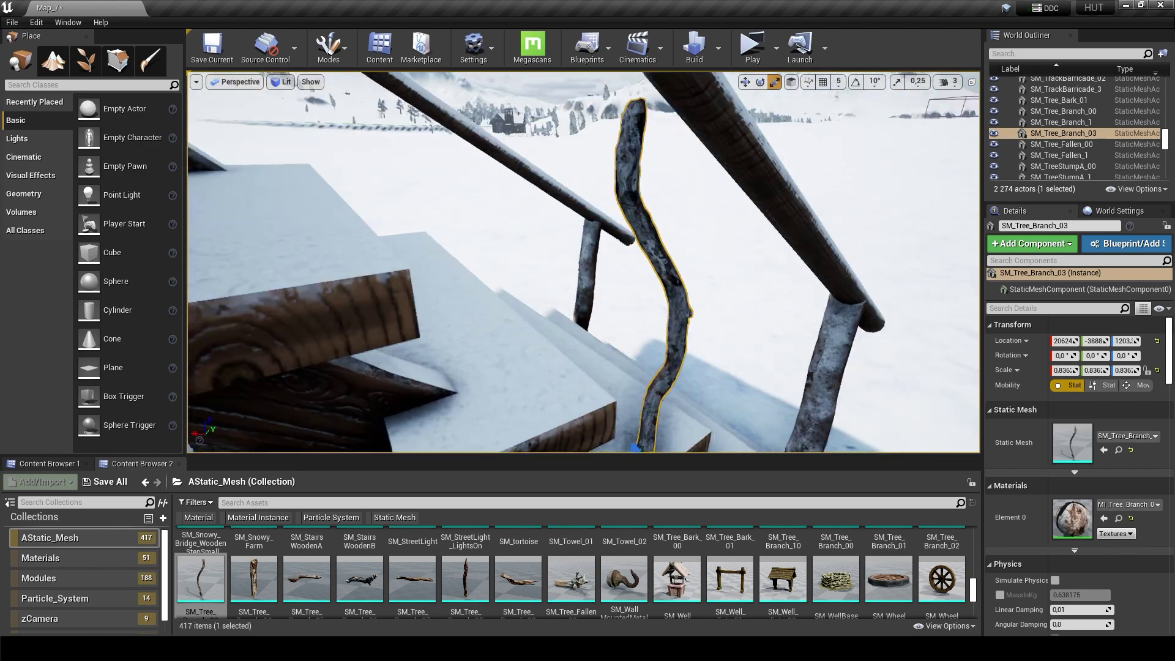
key(w)
mouse_move(559, 379)
alt+mouse_down()
mouse_move(542, 293)
mouse_move(429, 306)
mouse_move(512, 409)
alt+mouse_up()
key(Delete)
Step: Stand SM_Tree_Branch_08 by the stairs, stretch it taller, and open its material instance
drag(465, 579, 531, 368)
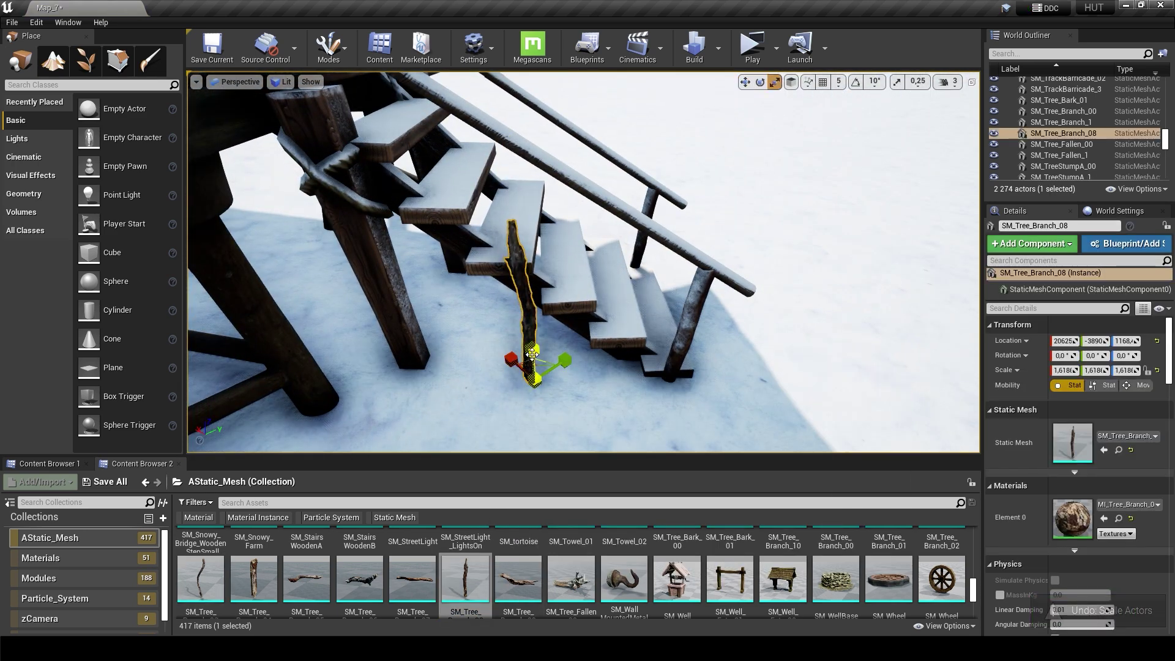
alt+drag(531, 368, 537, 337)
key(e)
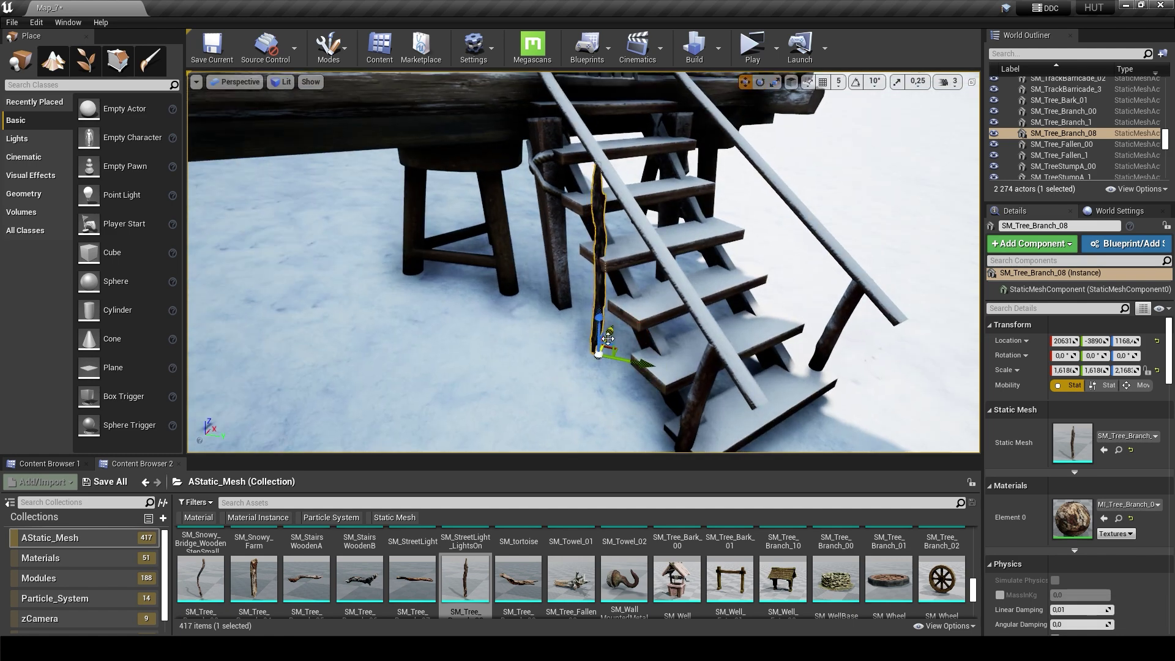
double_click(1072, 518)
Step: Set MI_Tree_Branch_08's parent to the snow material Sneg_2 and close the editor
click(40, 558)
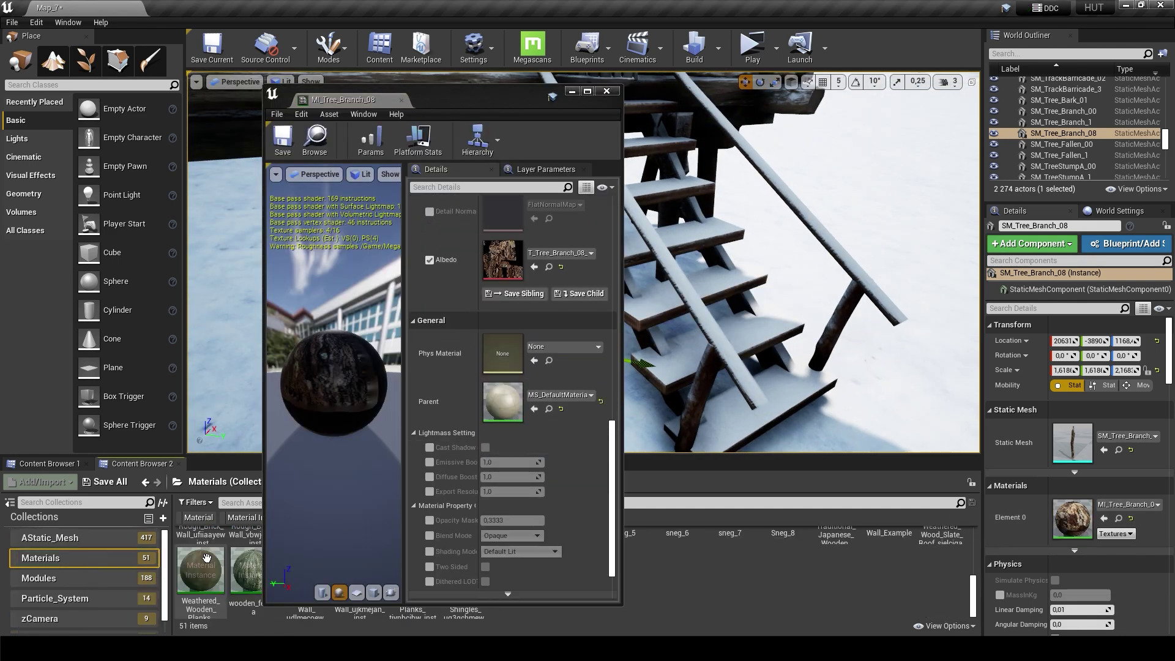
drag(465, 92, 873, 83)
click(955, 401)
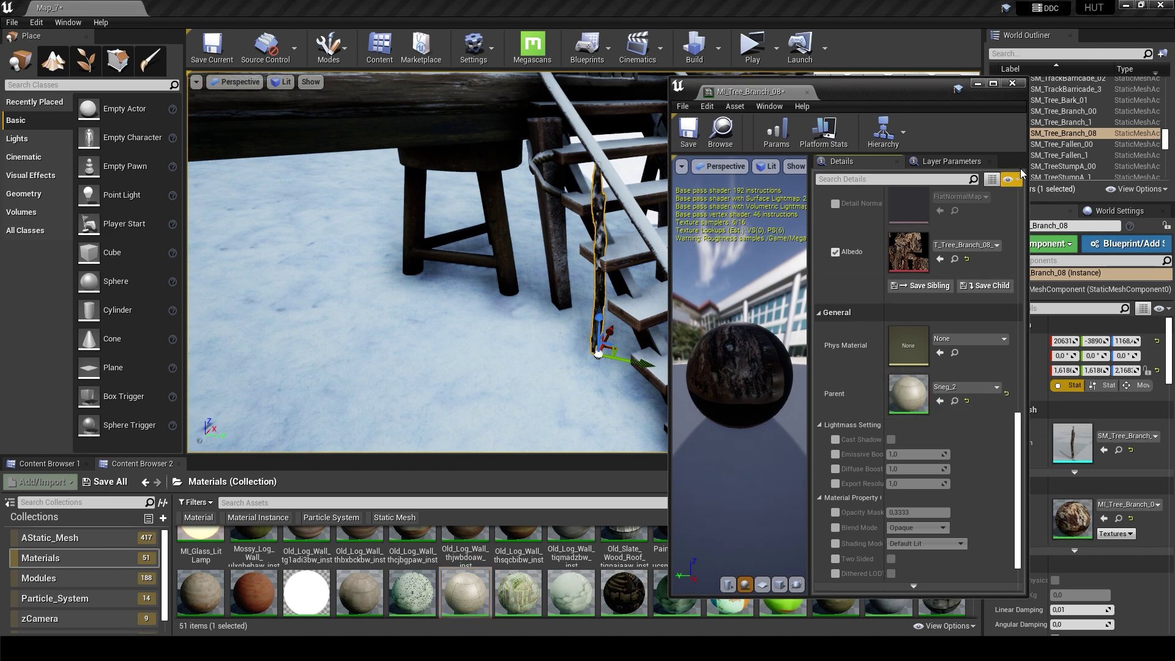
click(1013, 83)
Step: Focus on the dead branch and orbit until the stairs are visible
key(f)
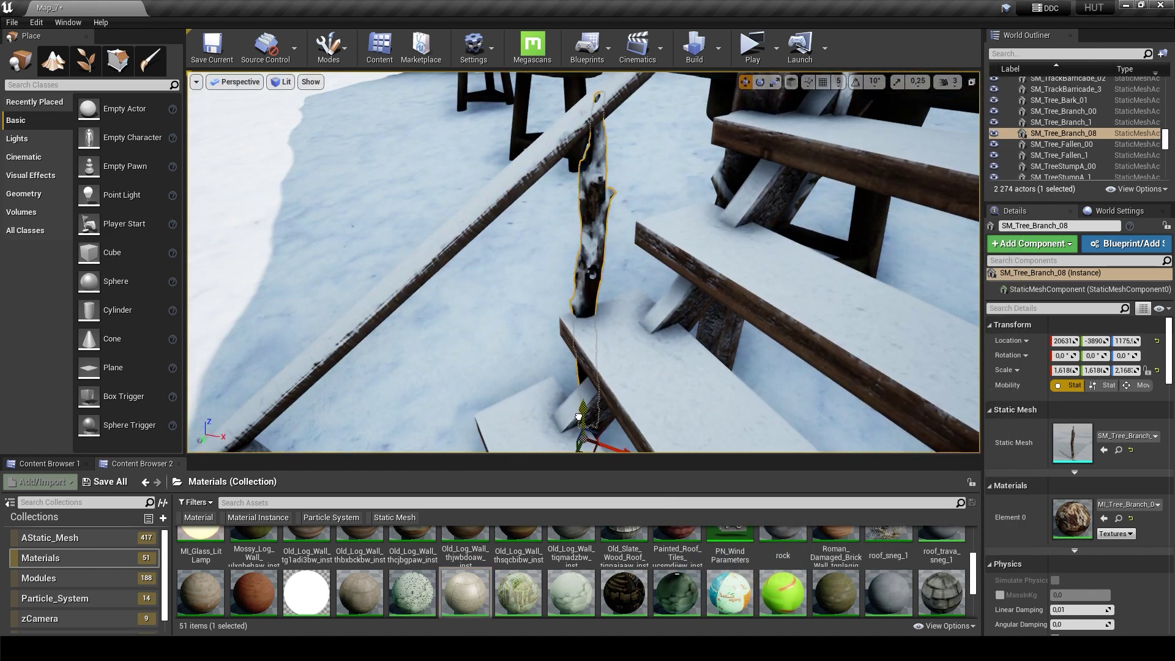
mouse_move(576, 419)
alt+mouse_down()
mouse_move(657, 258)
mouse_move(606, 294)
alt+mouse_up()
key(r)
Step: Duplicate the dead branch and tilt the copy to lie along the stair handrail
key(e)
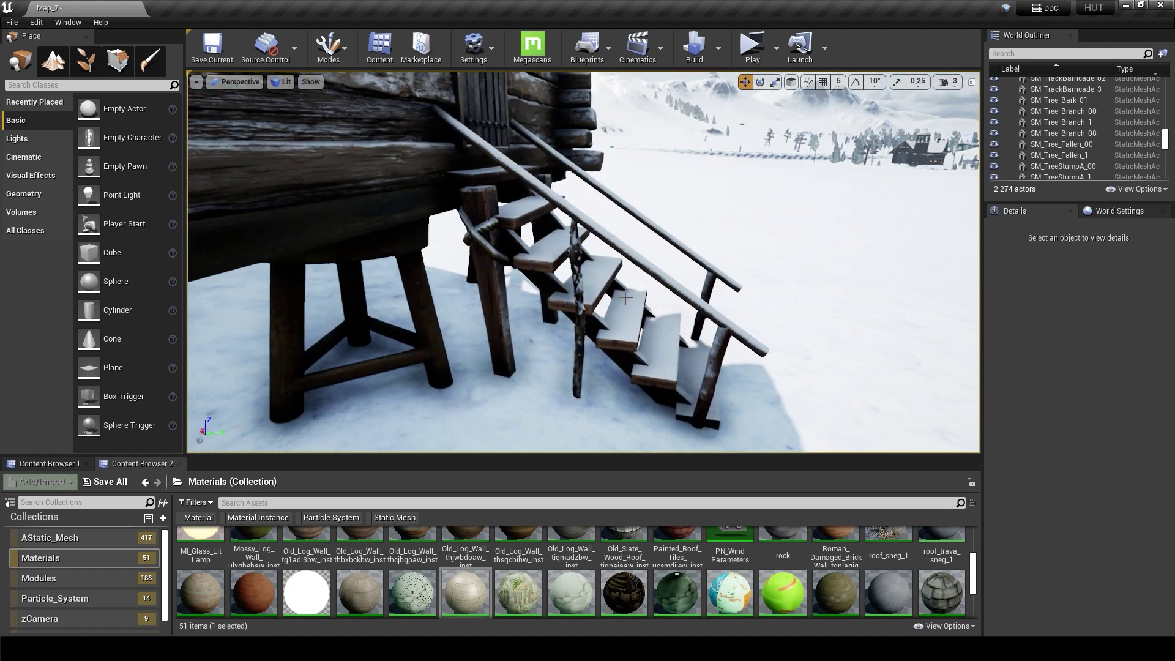
click(590, 313)
drag(556, 455, 554, 474)
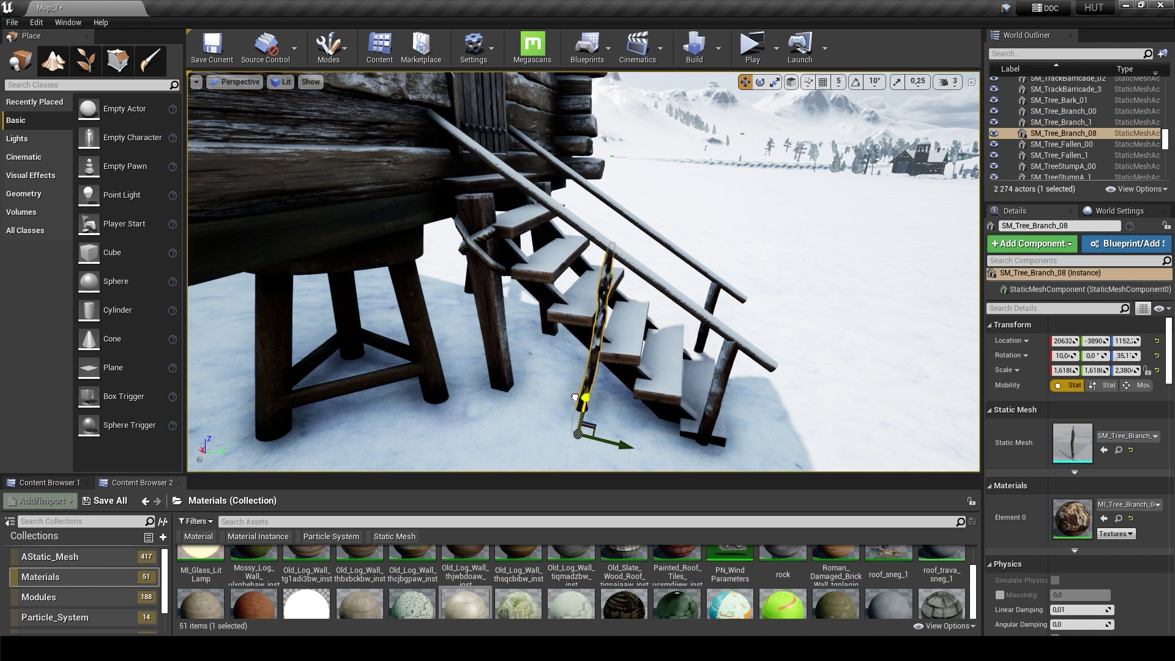
alt+drag(575, 397, 616, 355)
alt+drag(726, 331, 555, 397)
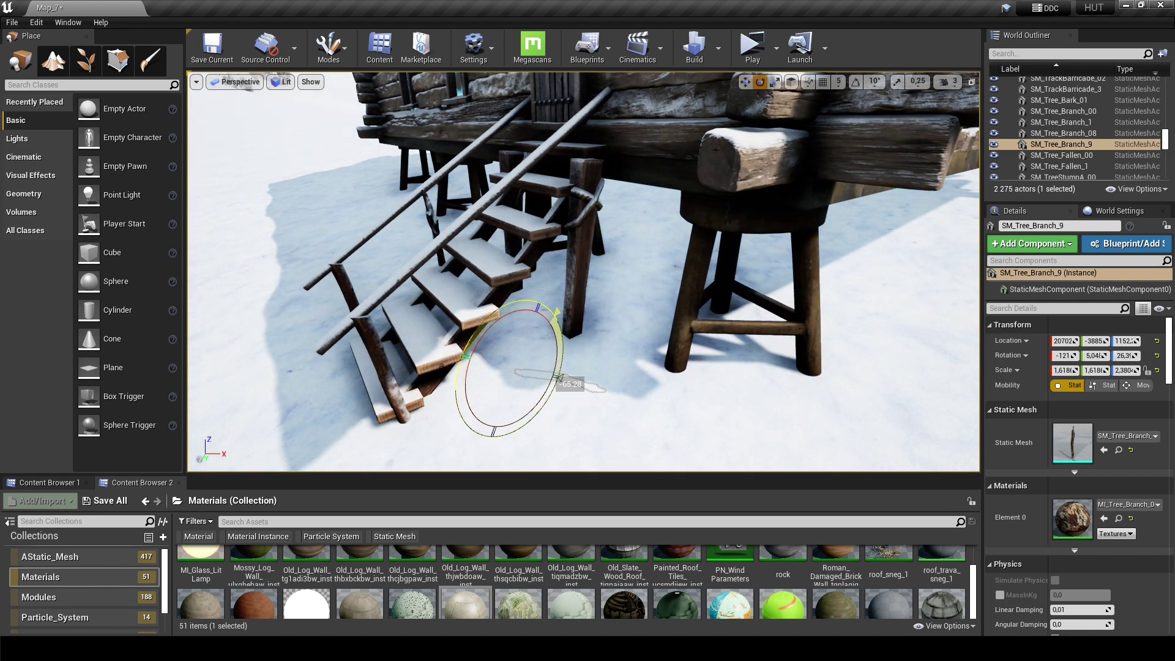
mouse_move(538, 249)
alt+mouse_down()
mouse_move(527, 288)
mouse_move(590, 268)
mouse_move(628, 319)
alt+mouse_up()
key(e)
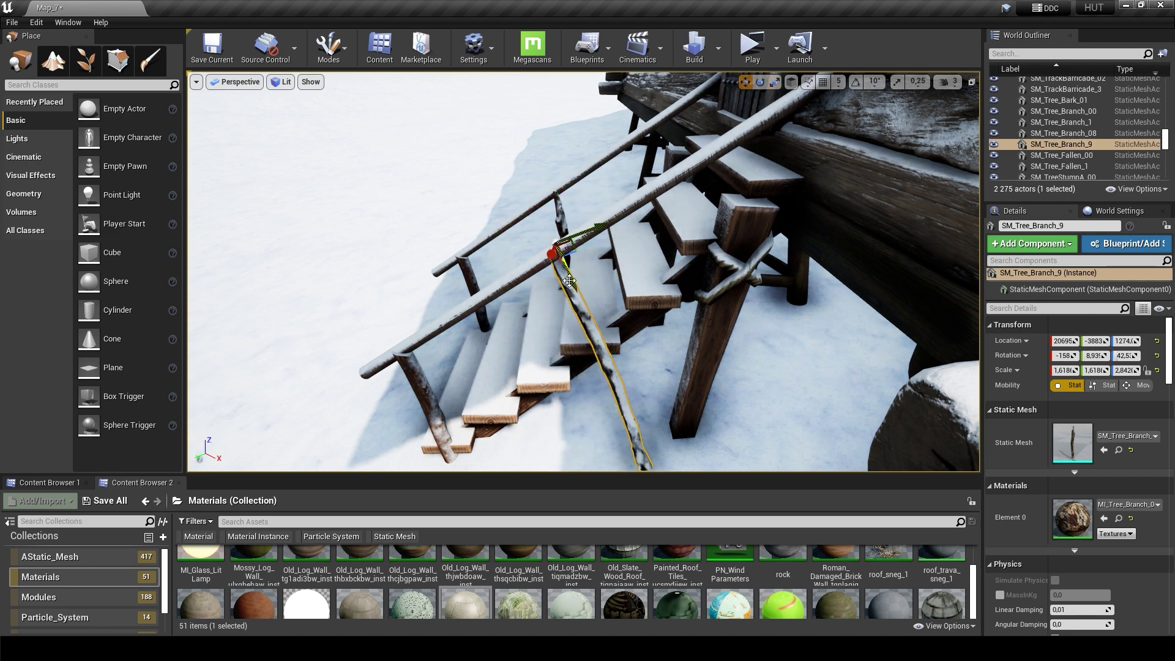
alt+drag(569, 281, 703, 195)
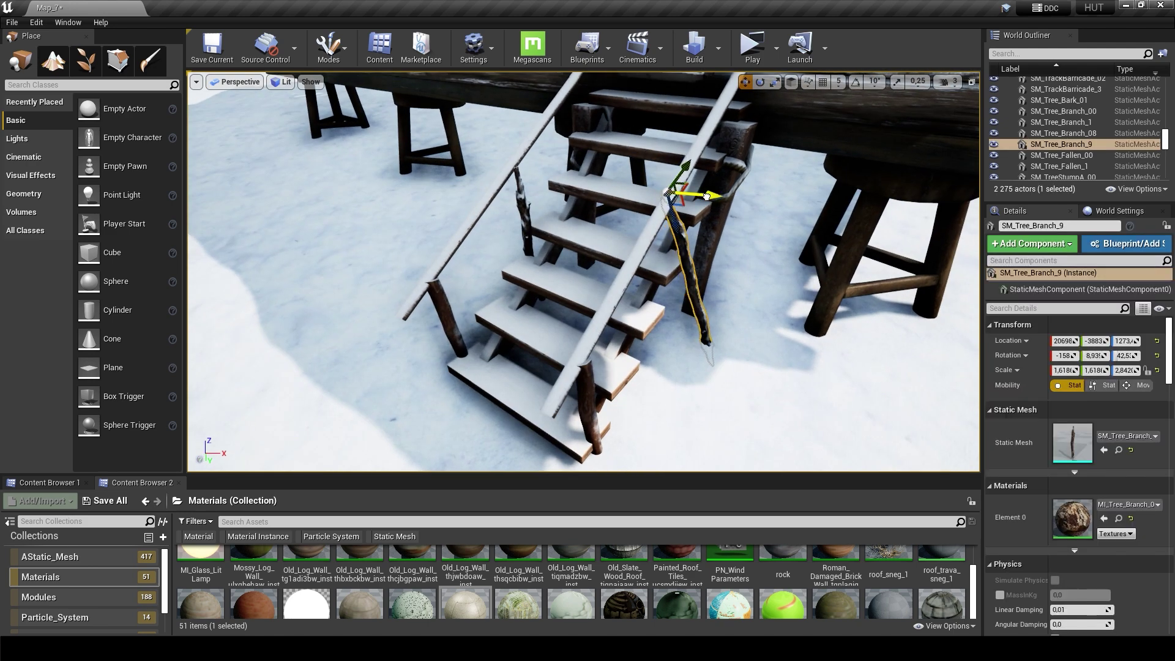
right_drag(707, 196, 707, 196)
key(Escape)
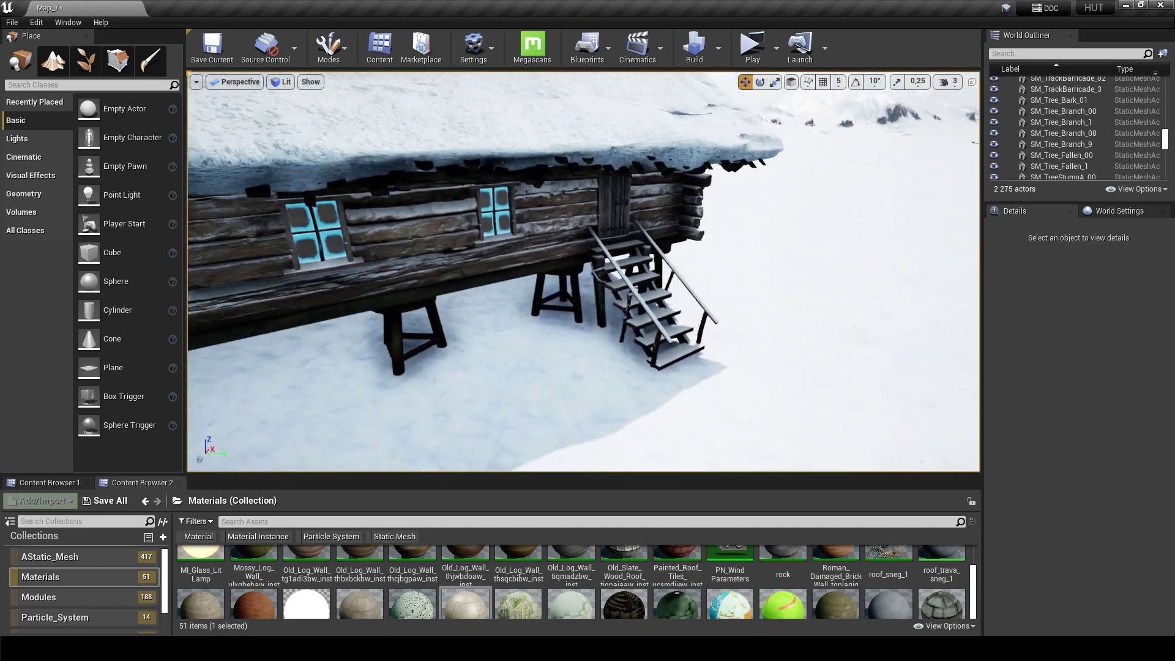
Step: Save all unsaved changes in the level with File > Save All
right_drag(708, 196, 707, 196)
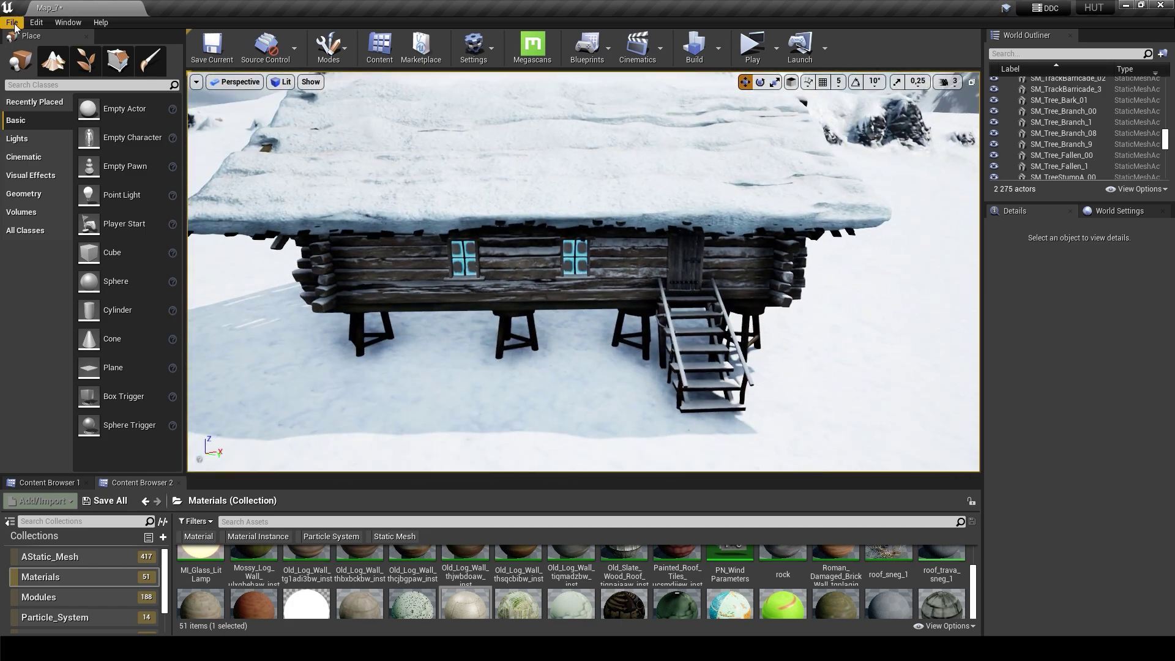
click(13, 22)
click(43, 128)
Step: Slide an icicle copy along the front eave, checking it in unlit then lit shading
right_drag(585, 276, 584, 275)
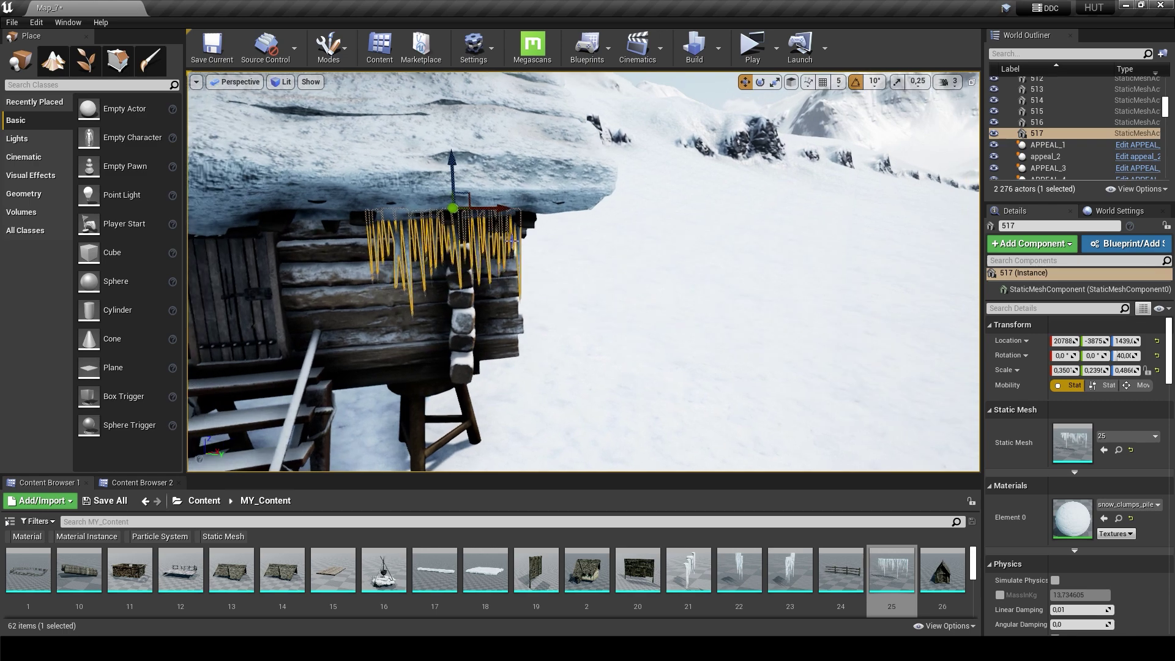
drag(512, 209, 559, 207)
key(Escape)
right_drag(515, 183, 662, 249)
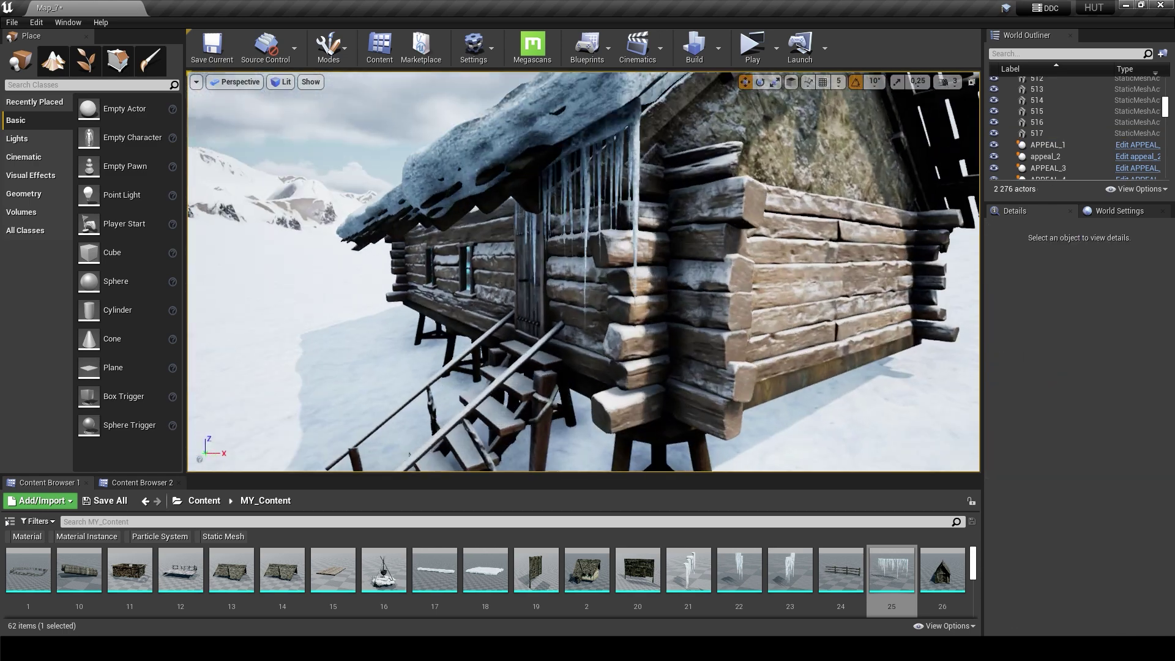
click(543, 193)
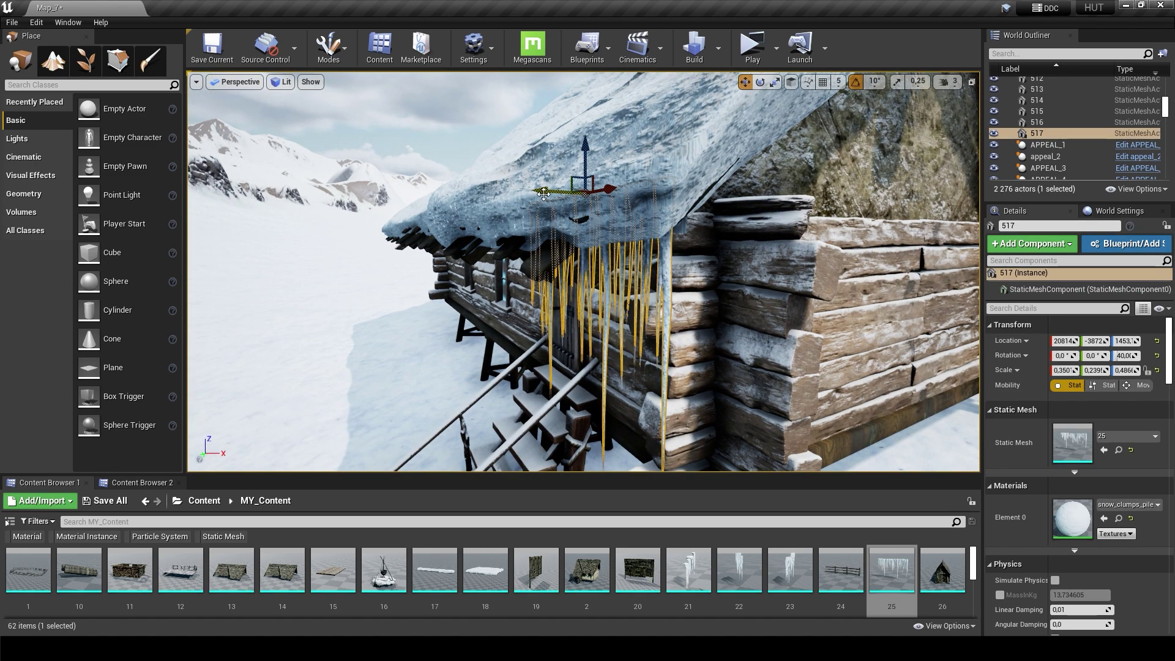
key(Escape)
mouse_move(548, 238)
right_down()
mouse_move(465, 257)
mouse_move(551, 245)
right_up()
key(alt+3)
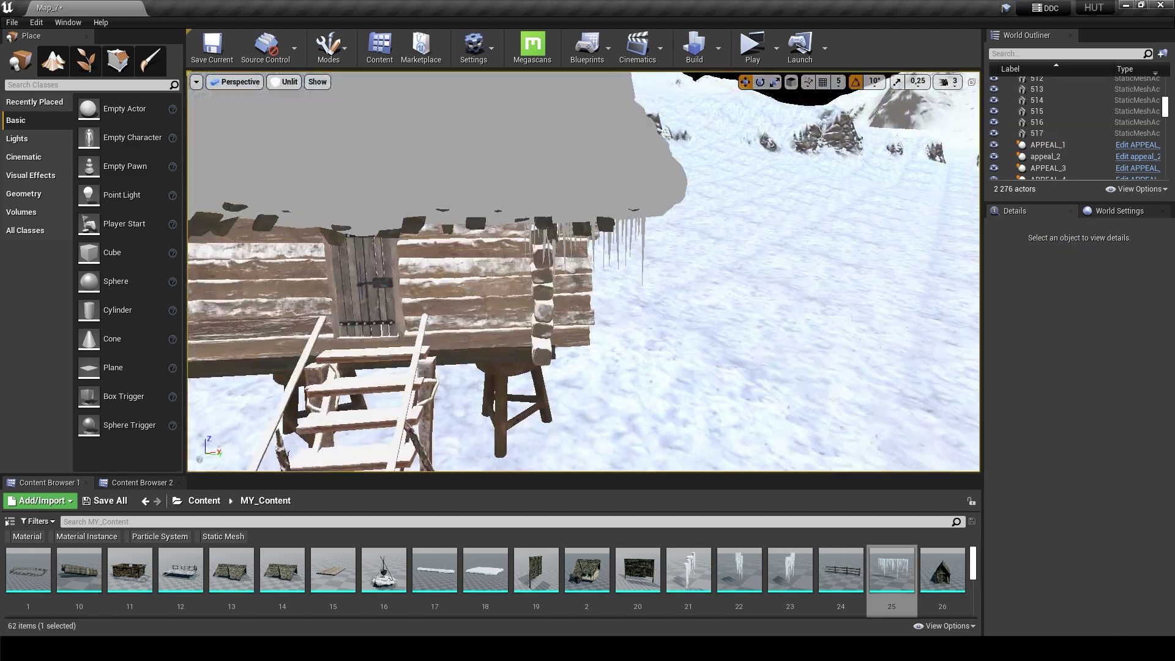
key(ctrl+z)
click(285, 82)
click(296, 105)
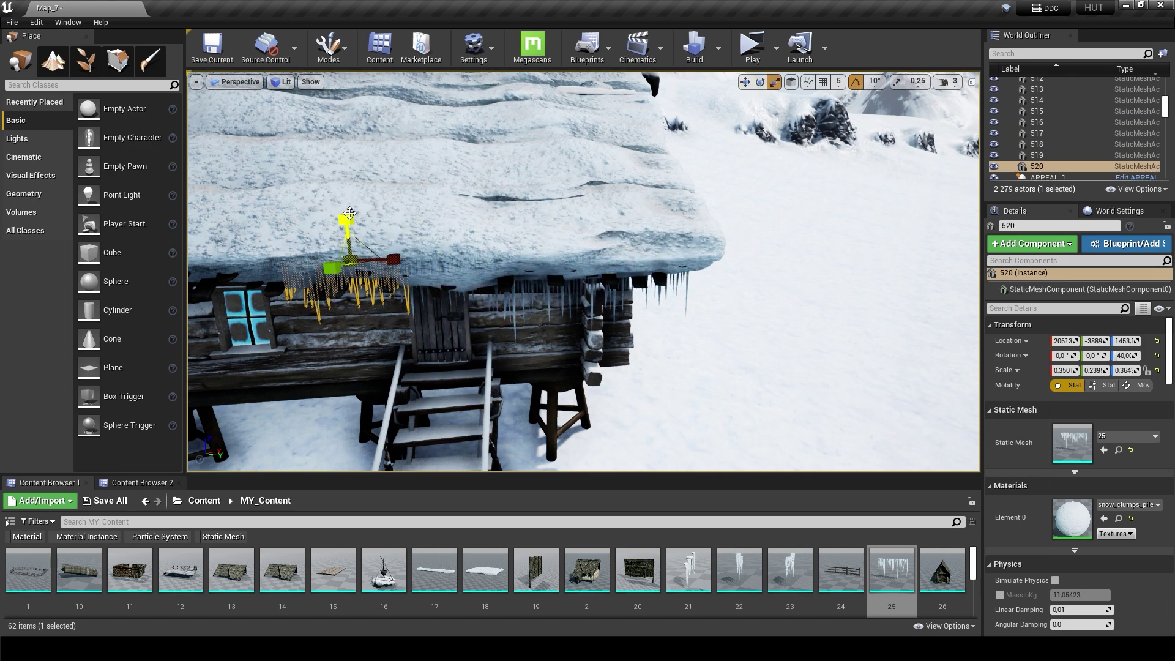
Step: Duplicate icicles 520 and 524 further along the rest of the eave
key(w)
key(f)
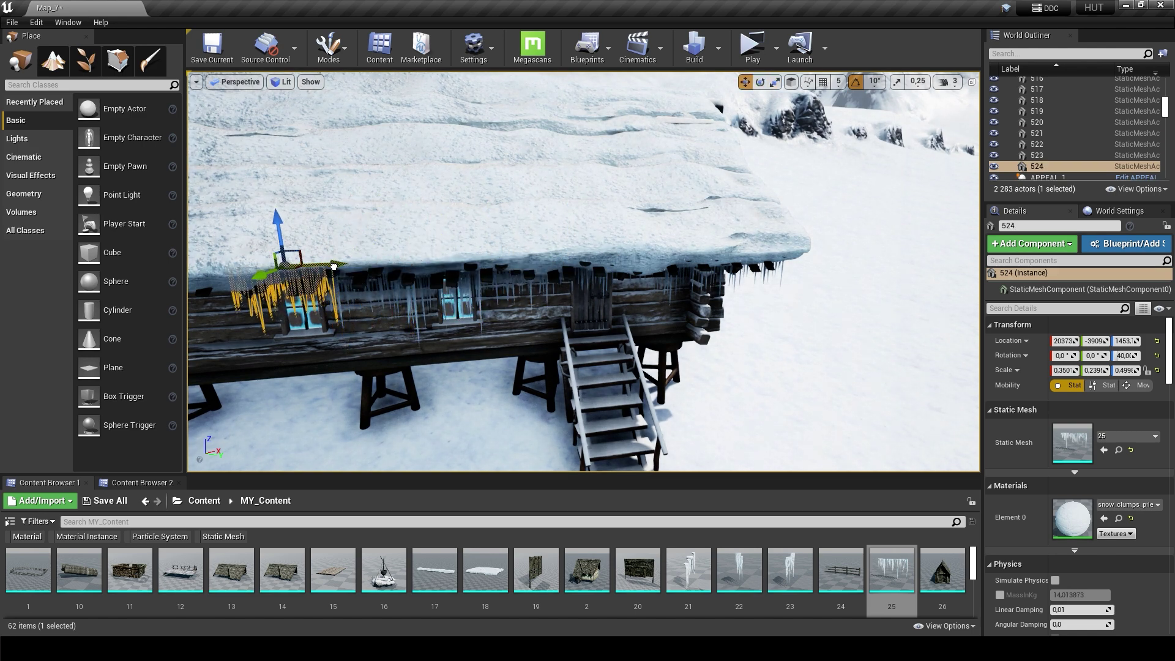
key(w)
key(f)
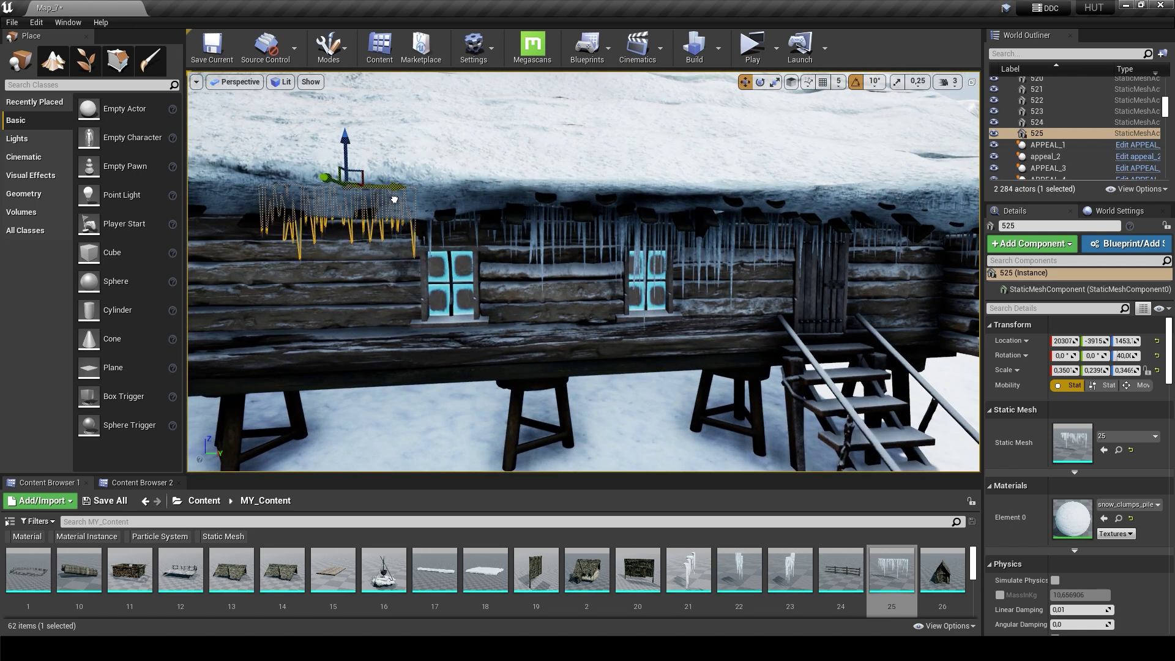
alt+drag(346, 150, 518, 197)
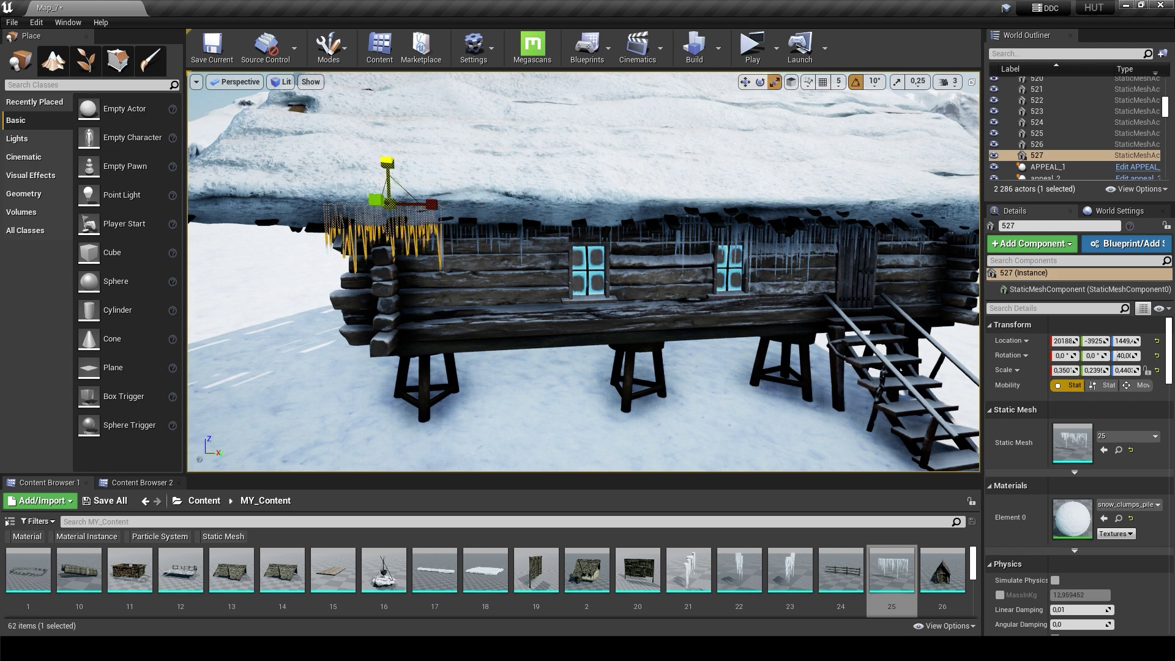
alt+drag(439, 208, 325, 208)
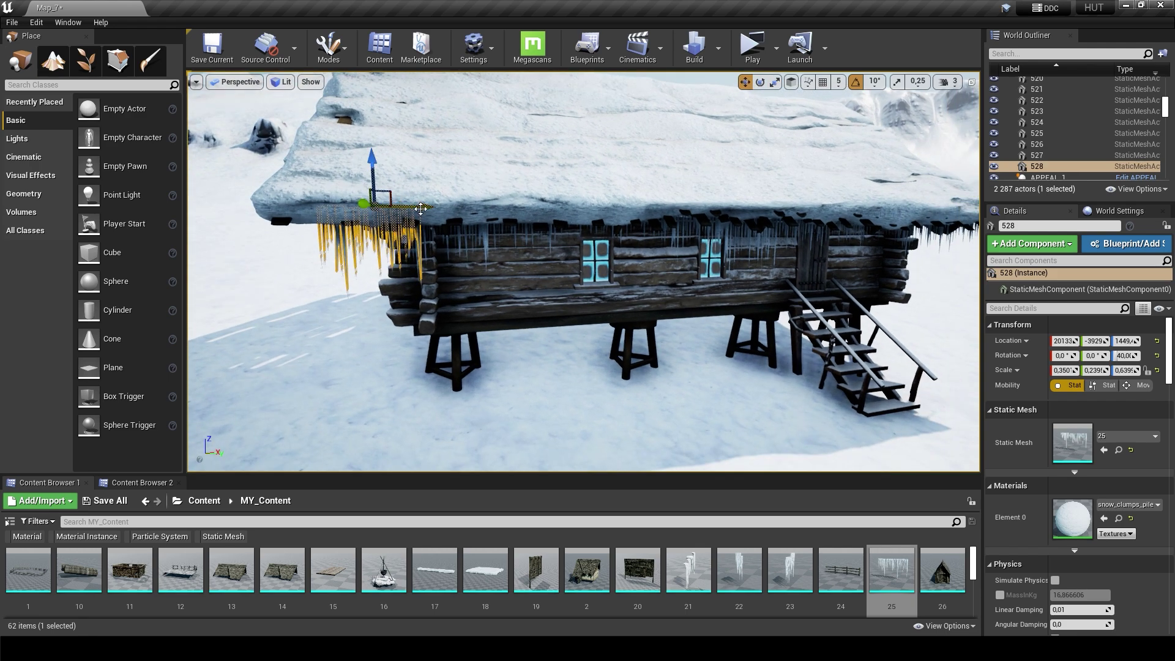
alt+drag(428, 196, 374, 206)
drag(327, 174, 287, 202)
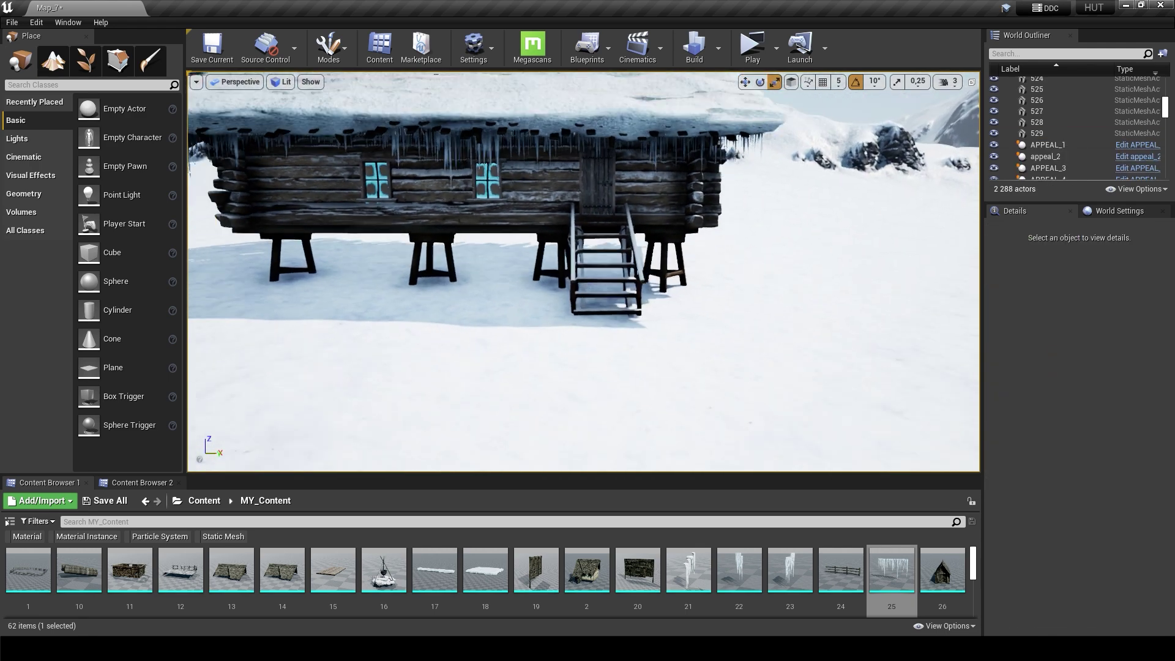
Step: Save Map_7 with Ctrl+S and show the Modules collection in the Content Browser
key(ctrl+s)
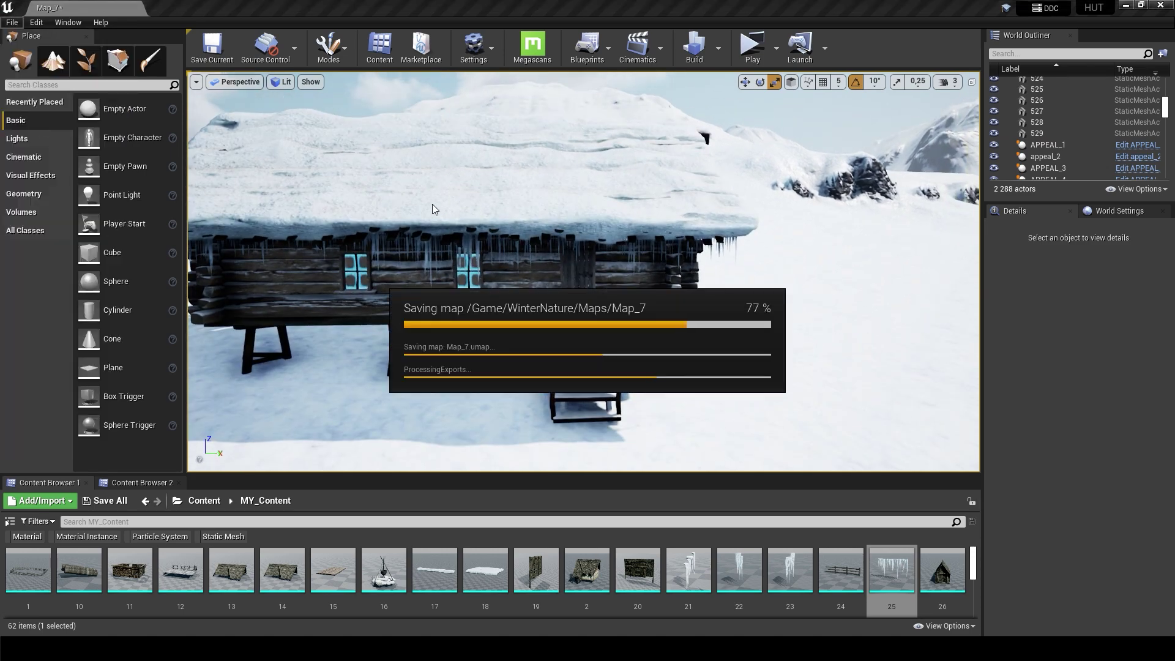
click(10, 521)
click(43, 577)
click(39, 597)
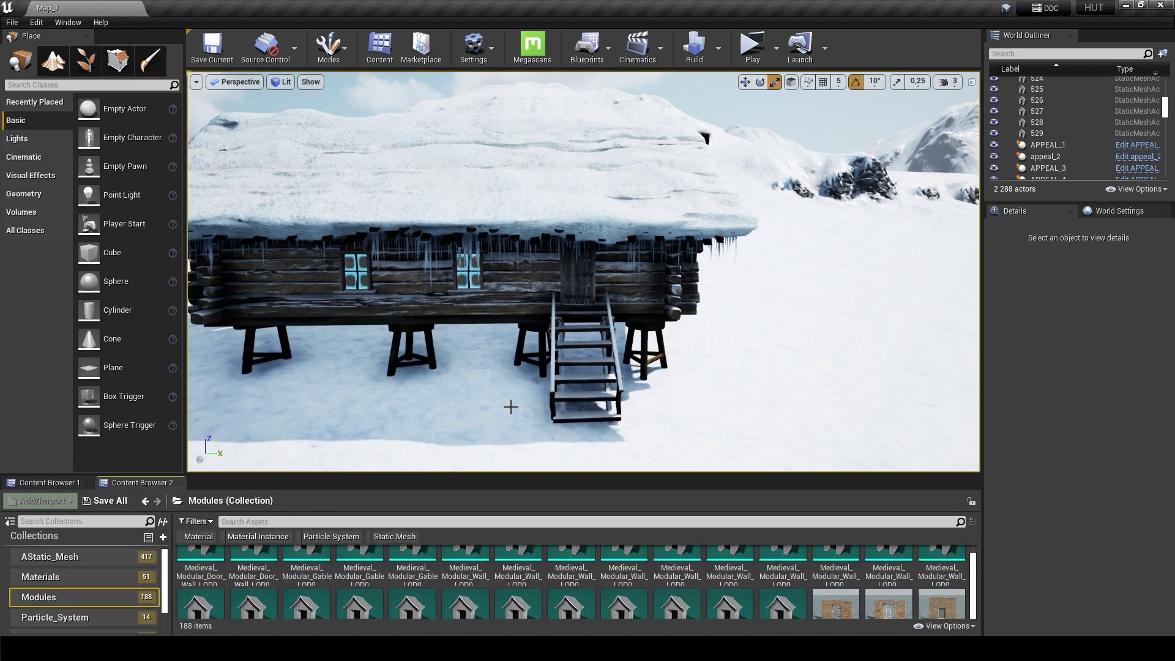
Step: Browse down through the 188 Modules assets for building pieces
right_drag(581, 269, 551, 269)
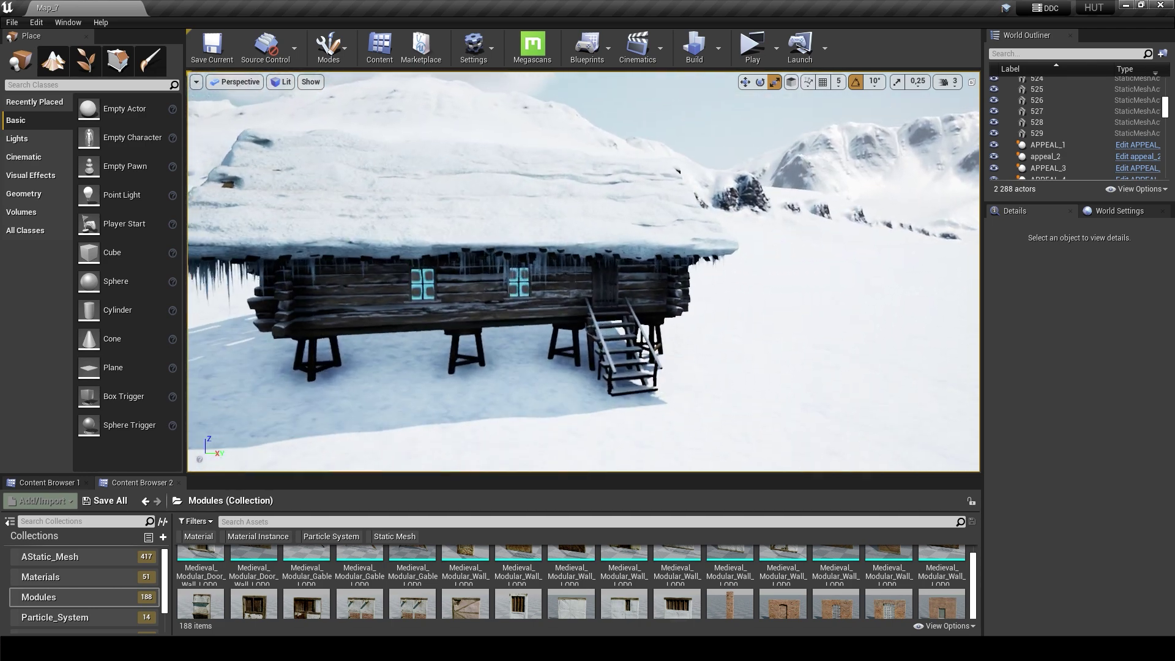
right_drag(541, 360, 542, 360)
scroll(547, 363, up, 3)
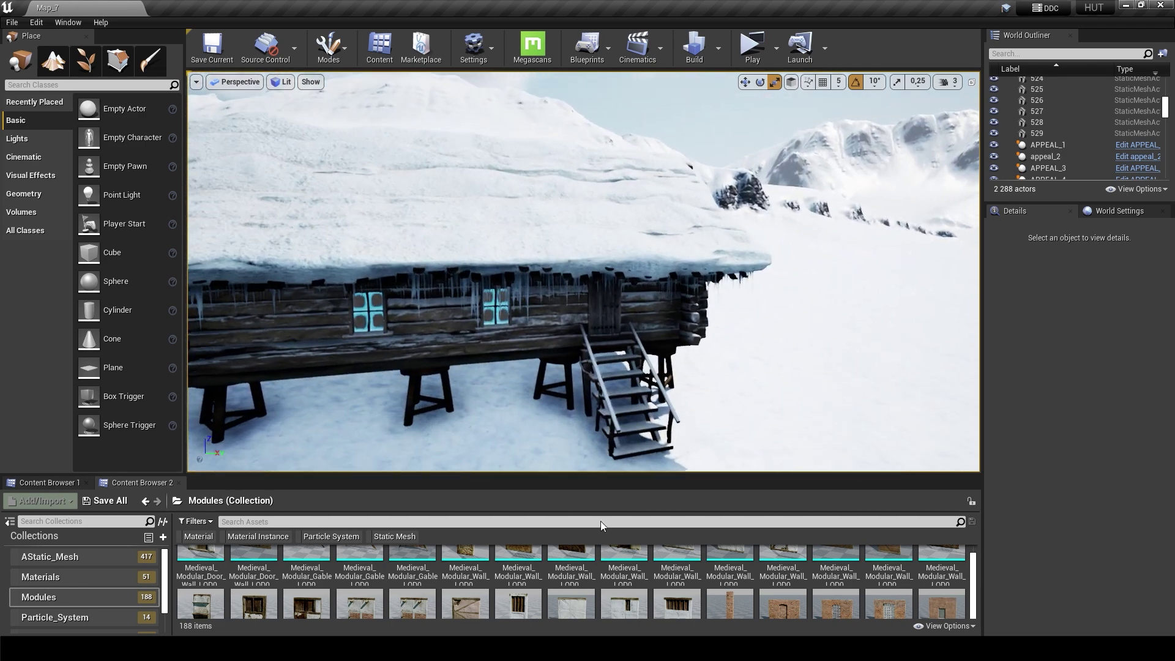
scroll(674, 582, down, 2)
scroll(704, 581, down, 2)
scroll(745, 578, down, 2)
scroll(673, 582, down, 2)
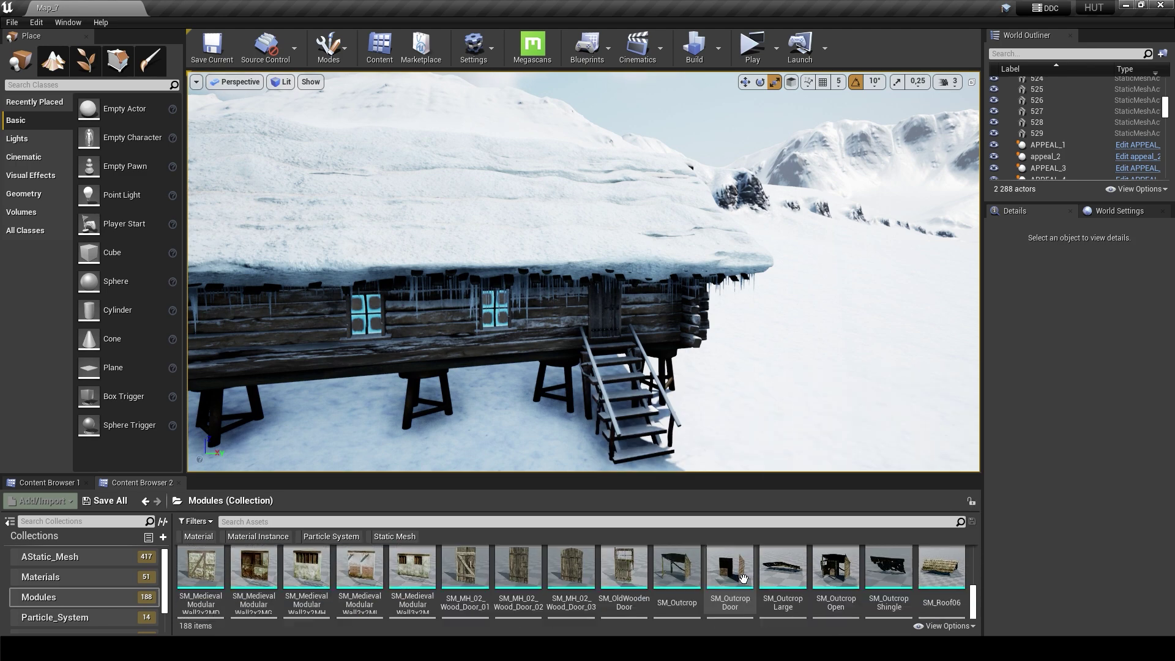
scroll(551, 581, down, 2)
scroll(459, 579, down, 2)
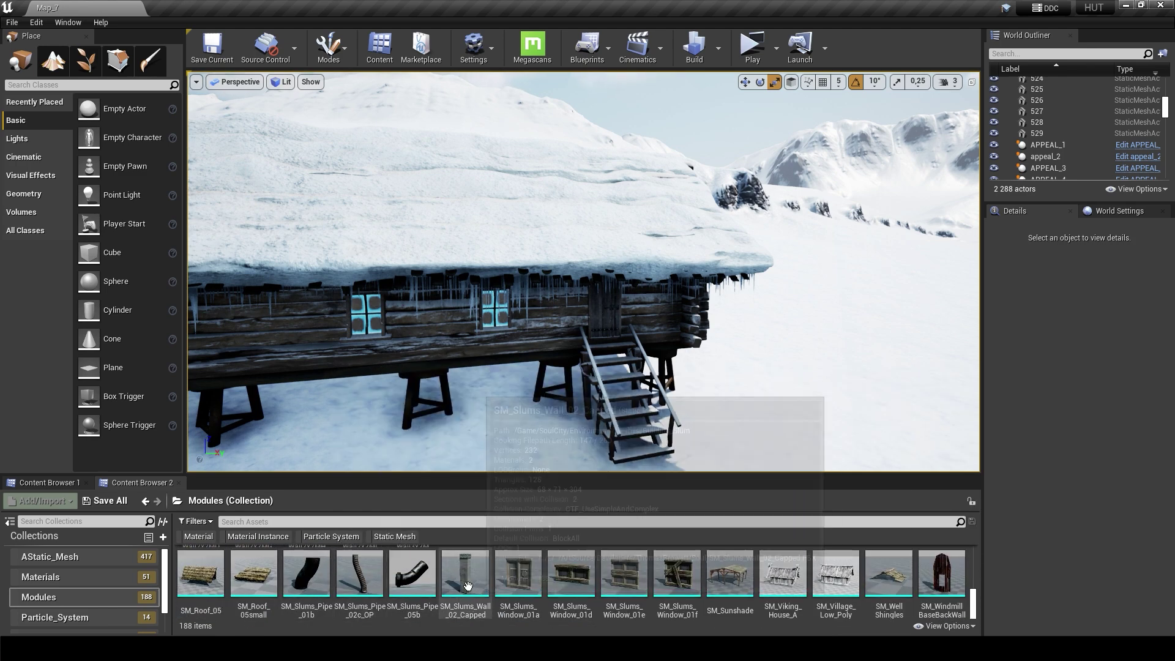
Step: Drop the SM_Slums_Pipe_02c_OP pipe onto the cabin roof and turn it to -120 degrees
drag(360, 573, 407, 123)
right_drag(406, 122, 407, 123)
right_drag(542, 279, 543, 279)
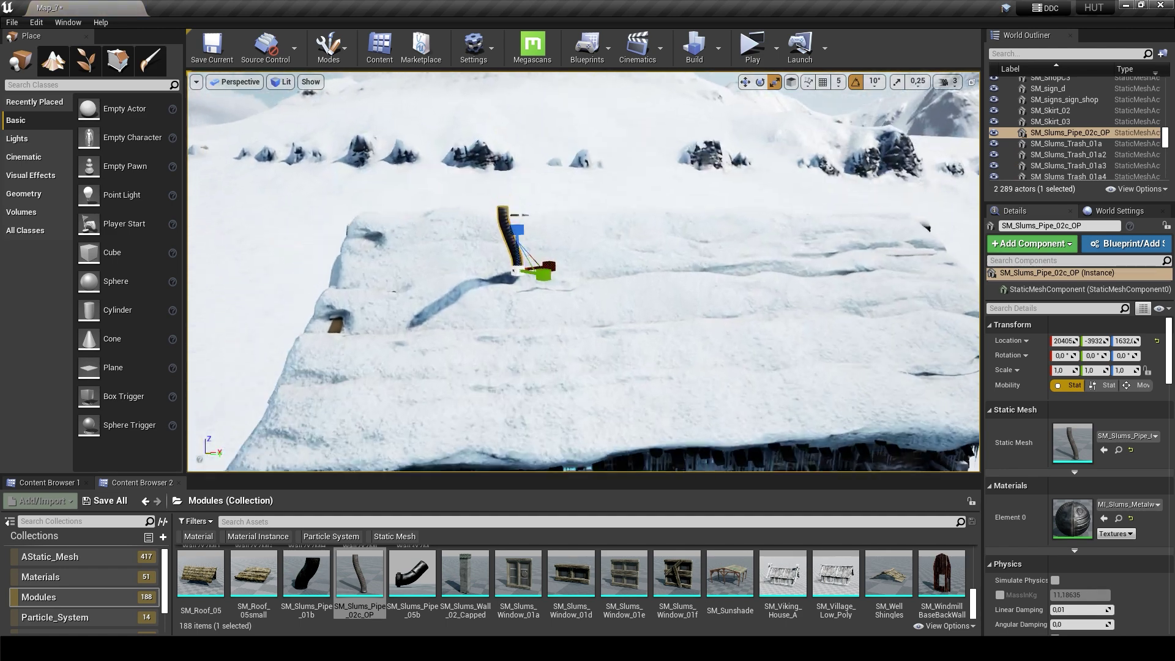
key(w)
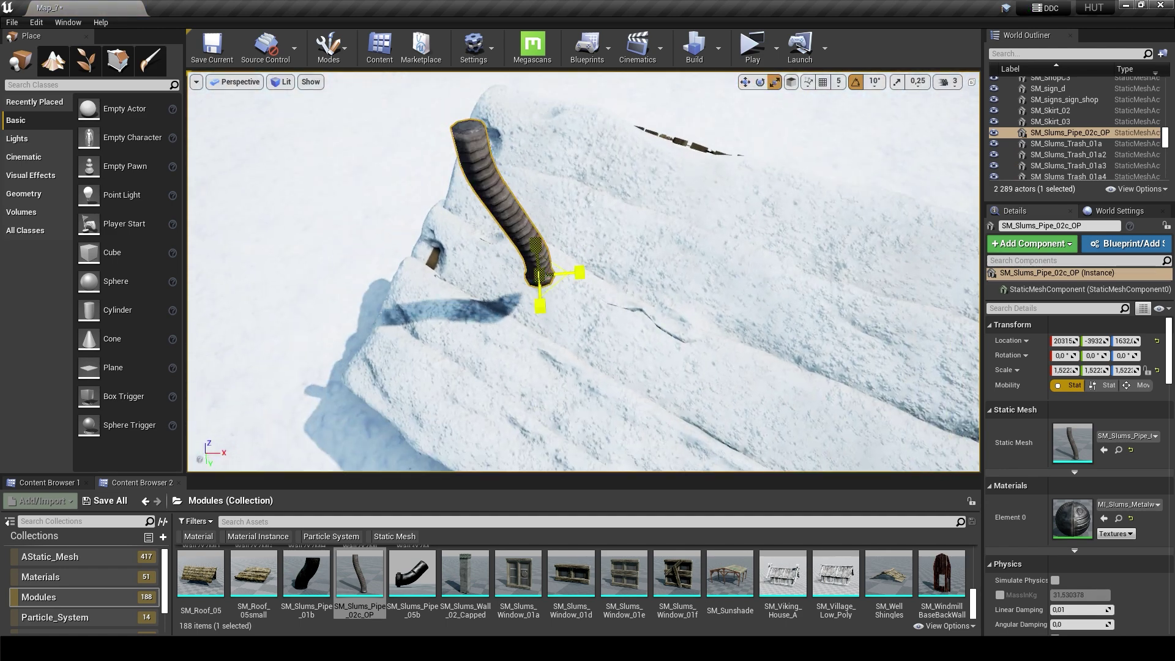
drag(536, 245, 537, 269)
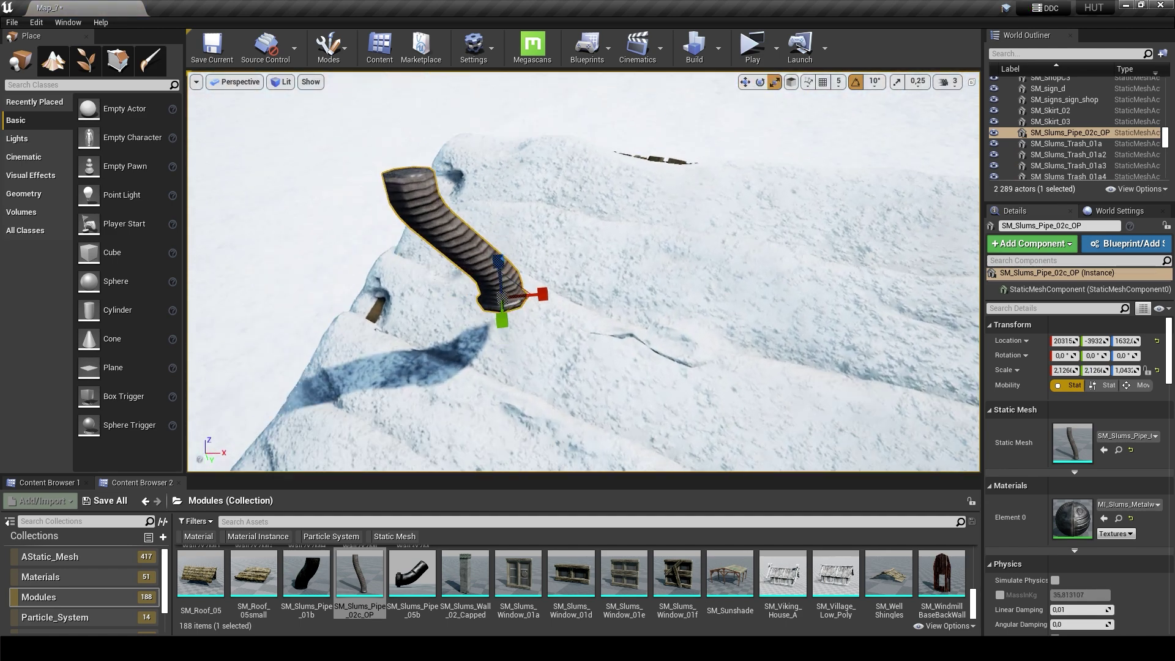
right_drag(537, 269, 518, 191)
key(w)
drag(497, 217, 447, 216)
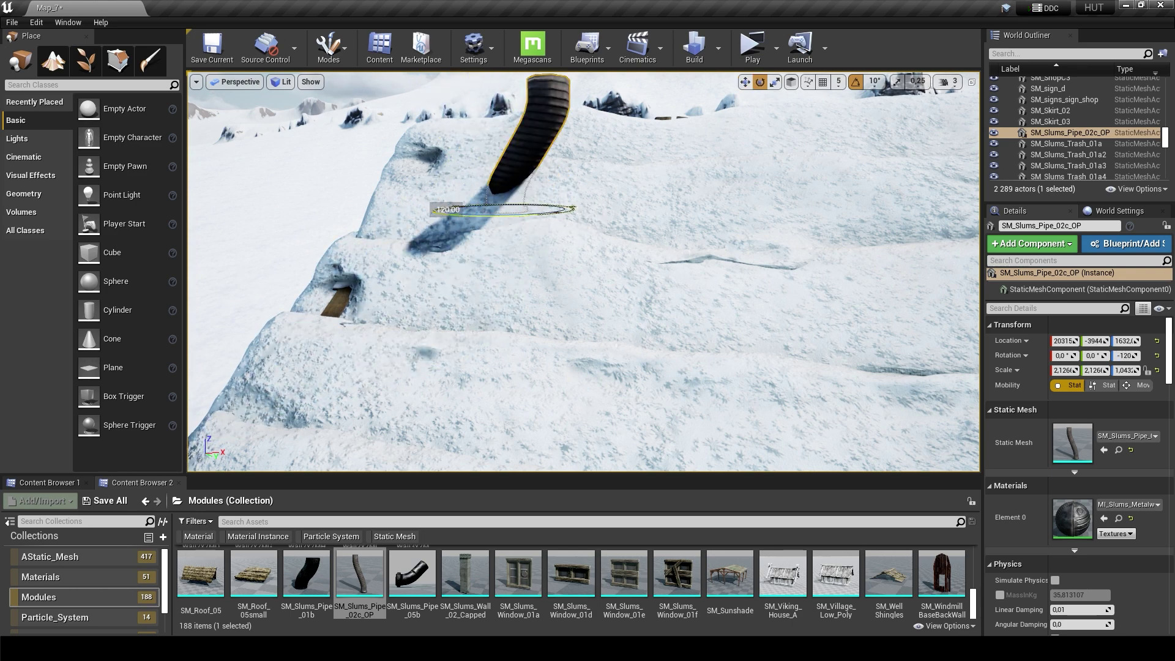
right_drag(478, 205, 564, 220)
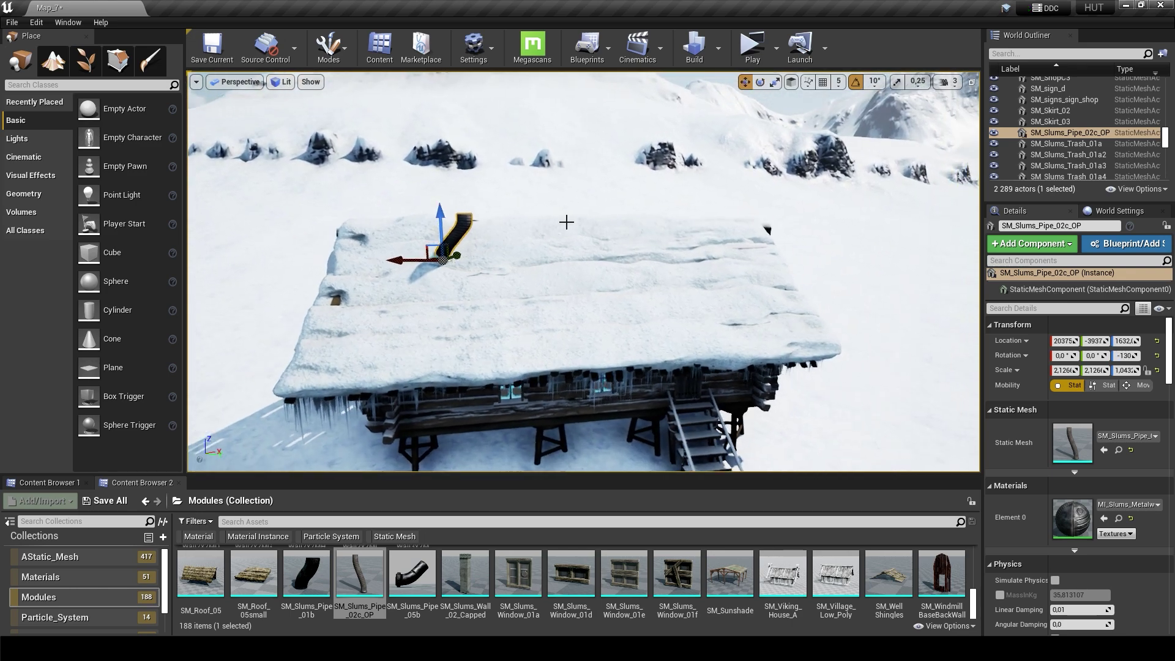
Step: Scale the chimney pipe up to about 3.08 and settle it upright on the roof
key(r)
drag(447, 219, 446, 196)
right_drag(446, 196, 464, 345)
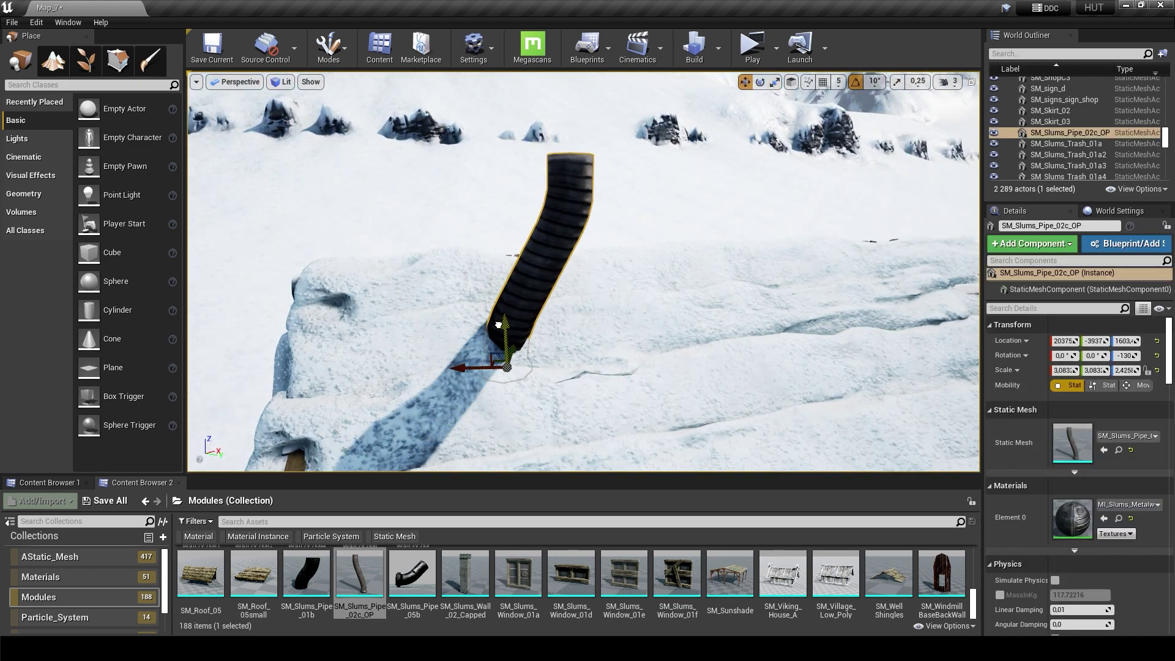
key(Escape)
key(w)
mouse_move(502, 331)
right_down()
mouse_move(551, 269)
mouse_move(478, 270)
right_up()
click(426, 247)
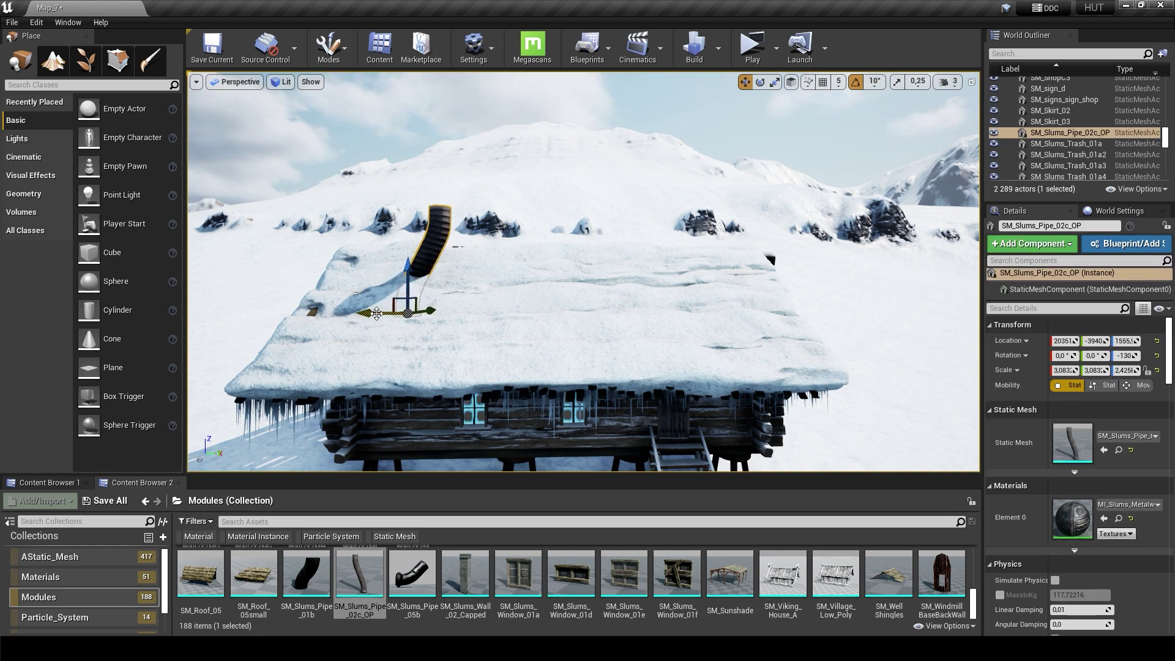
mouse_move(376, 313)
right_down()
mouse_move(383, 271)
mouse_move(453, 269)
right_up()
key(e)
key(Escape)
Step: Search the World Outliner for 'ult' and drag Ultra_Dynamic_Sky's Time Of Day to about 1782.86
click(11, 22)
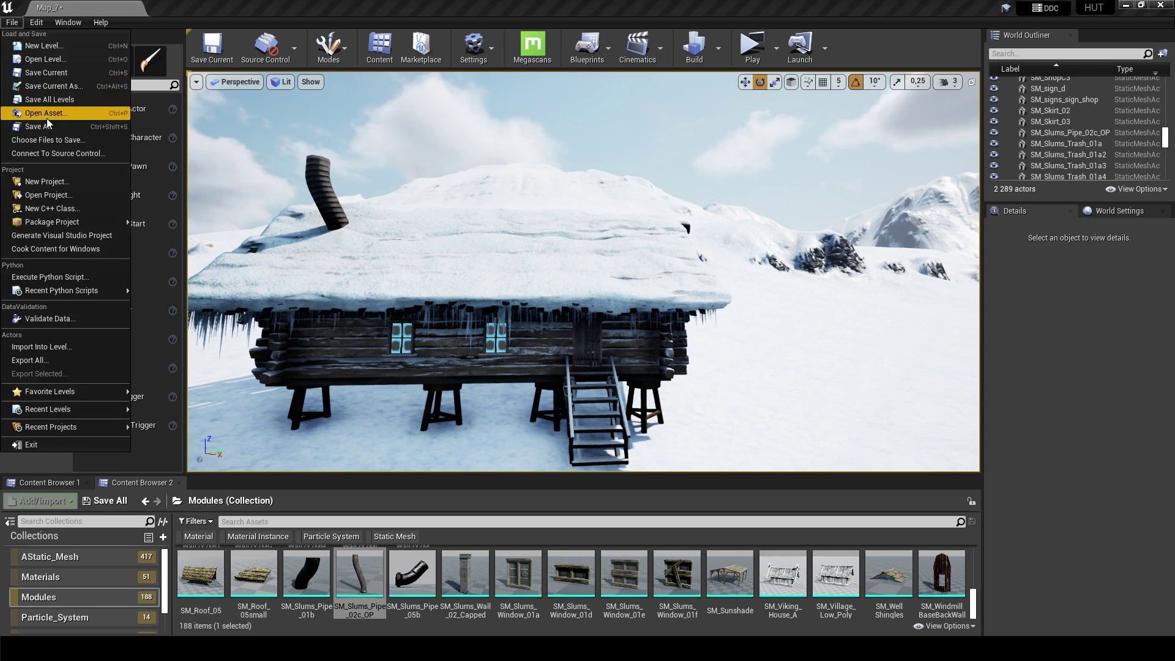
click(37, 110)
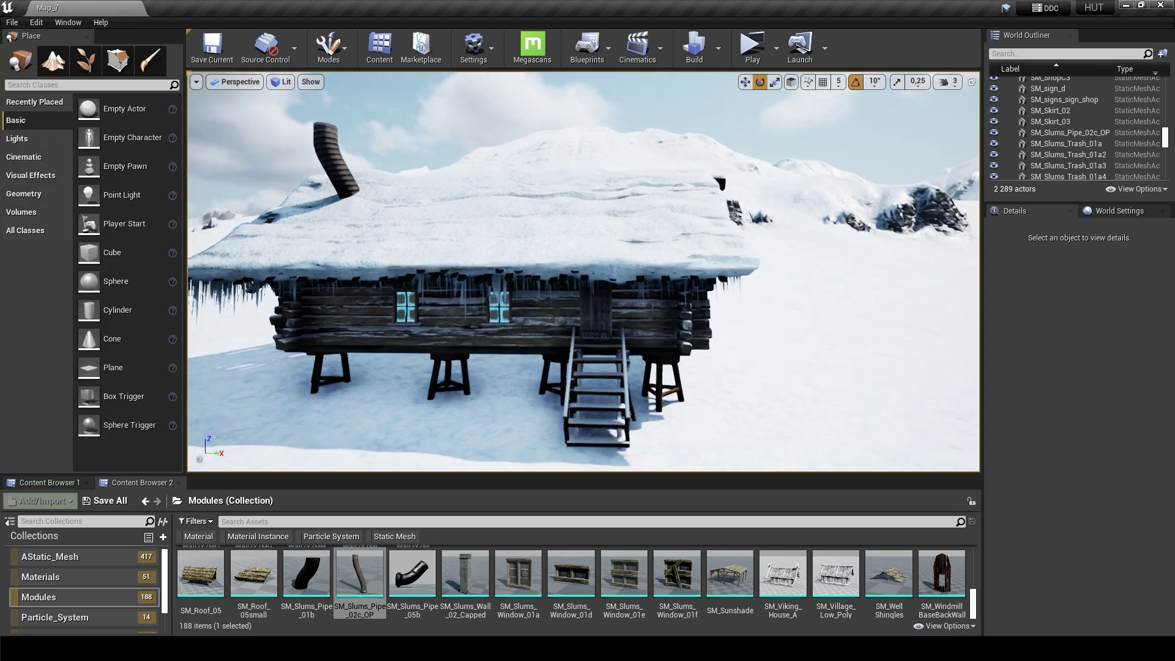
click(1065, 53)
text(ult)
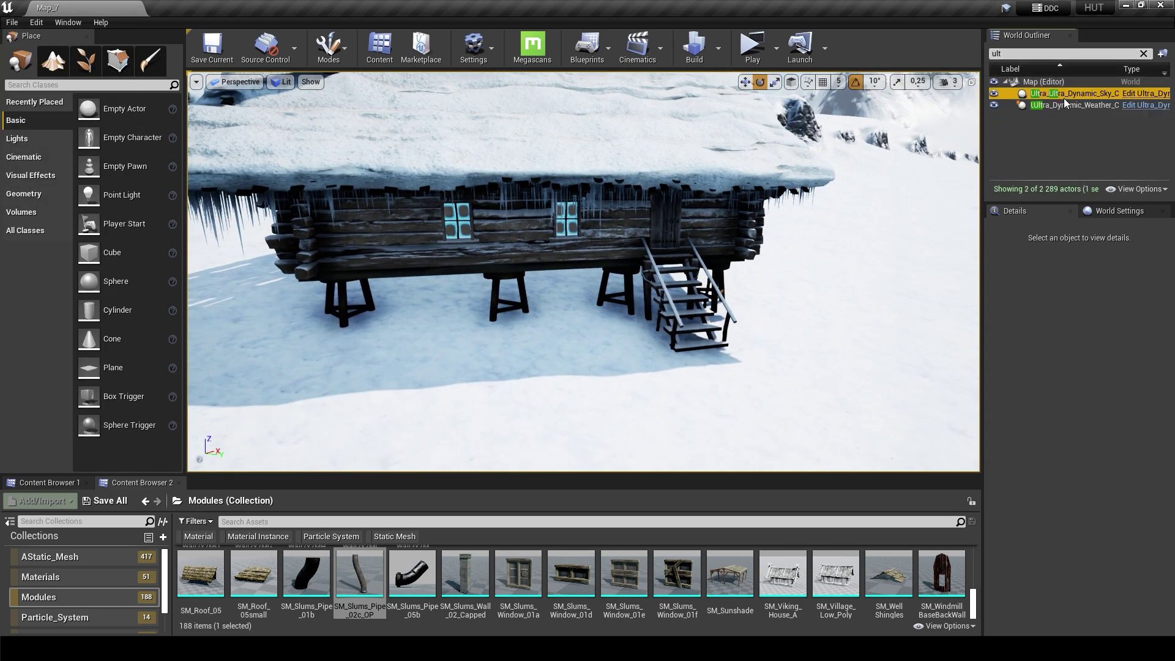
click(1074, 93)
drag(1075, 420, 816, 351)
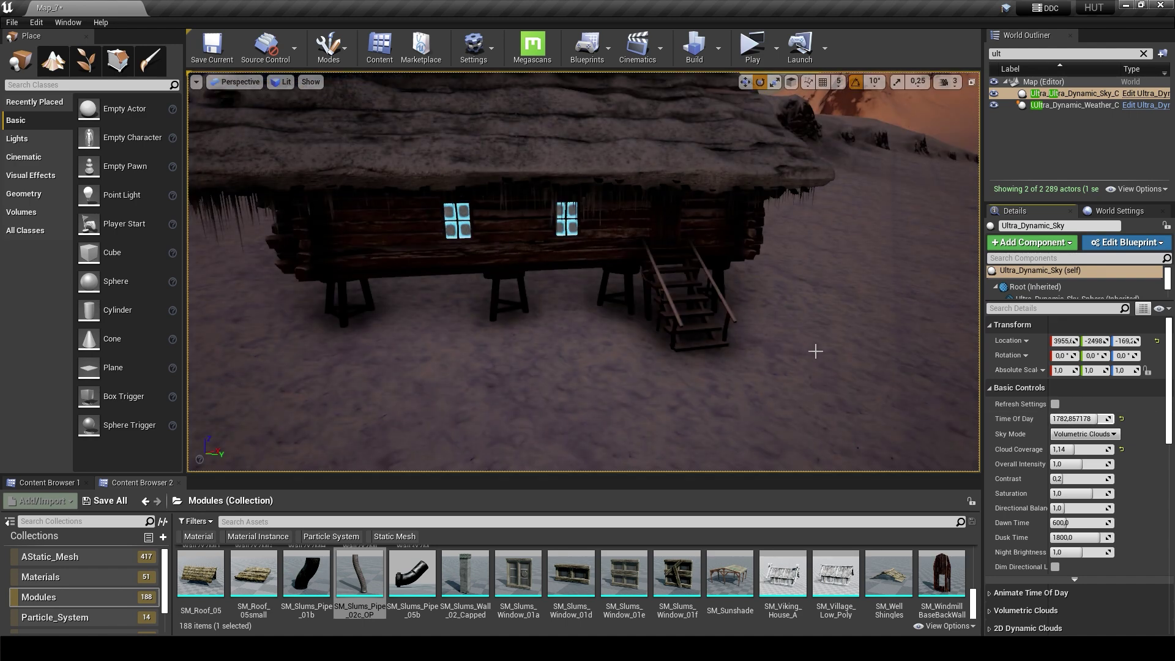
right_drag(815, 352, 673, 343)
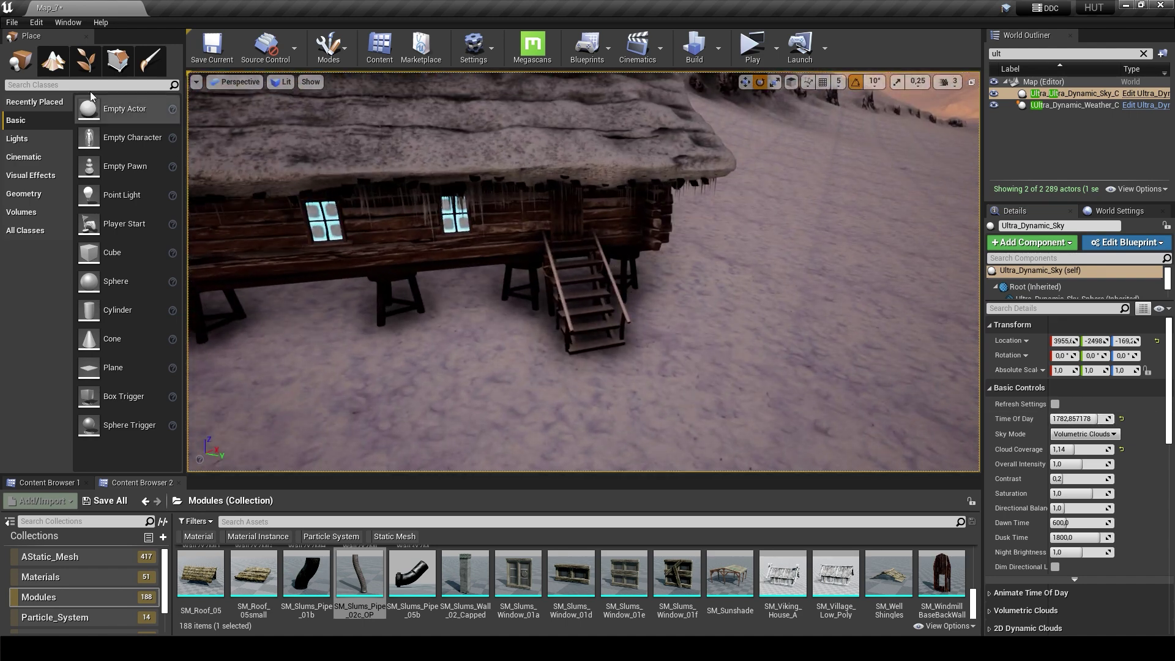
click(53, 61)
Step: Paint a dirt path with landscape layer 6 from the cabin stairs across the snow
click(115, 156)
scroll(86, 233, down, 2)
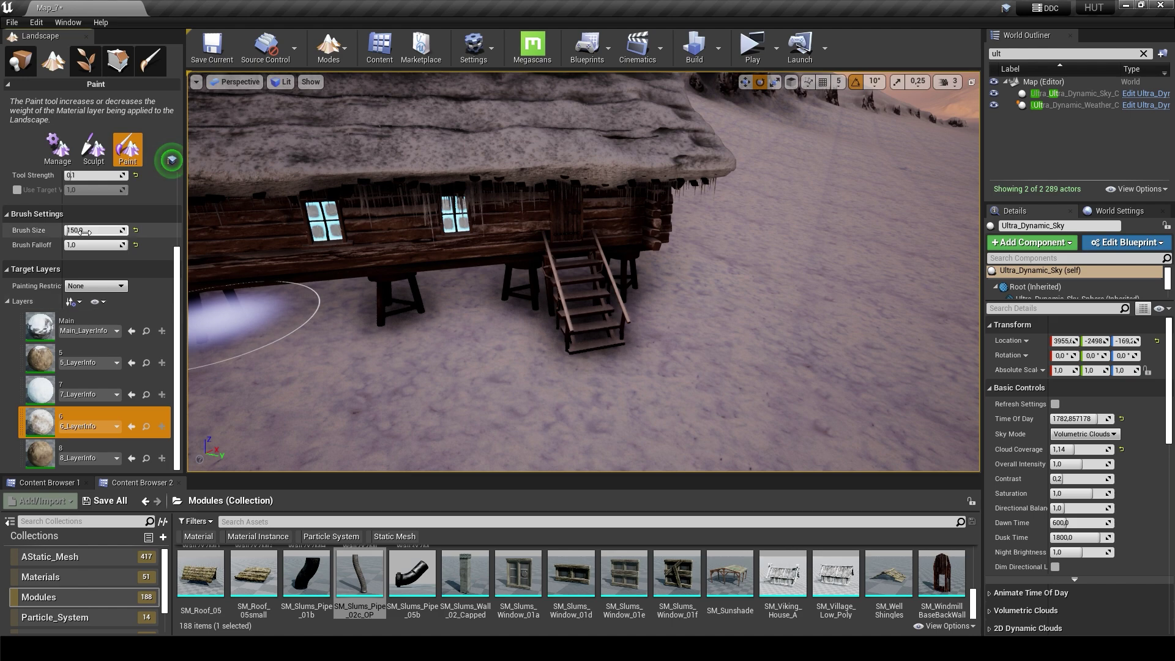
text(100)
key(Return)
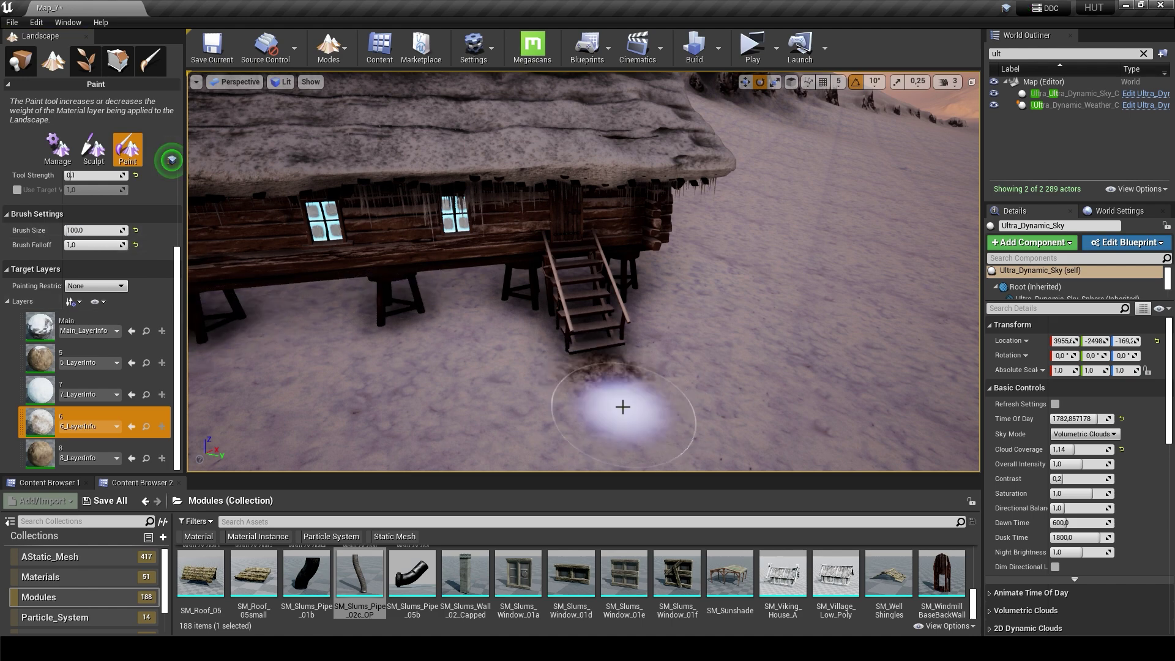
key(ctrl+z)
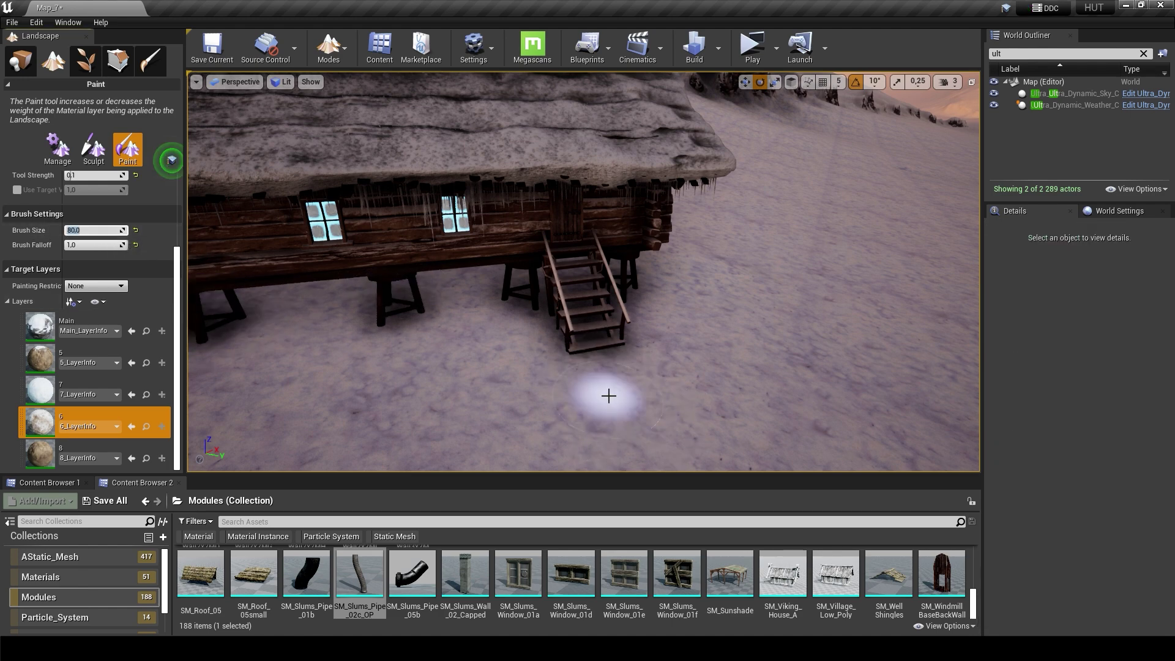
scroll(601, 375, down, 2)
scroll(595, 355, down, 2)
scroll(588, 335, down, 2)
scroll(581, 314, down, 2)
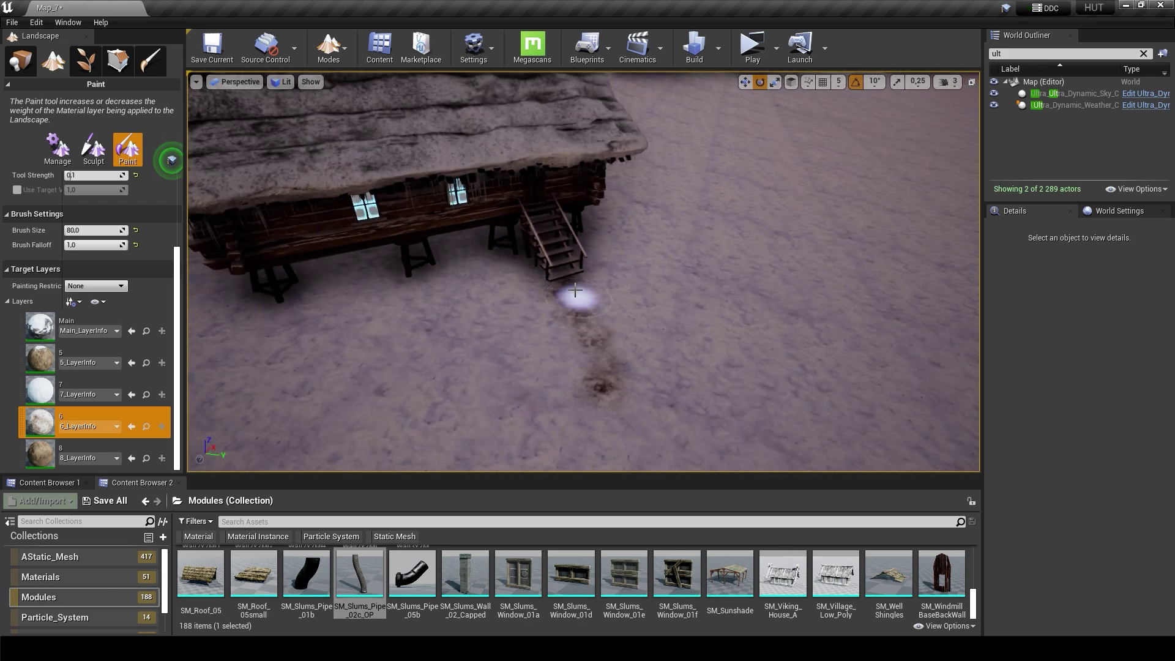
scroll(575, 290, down, 2)
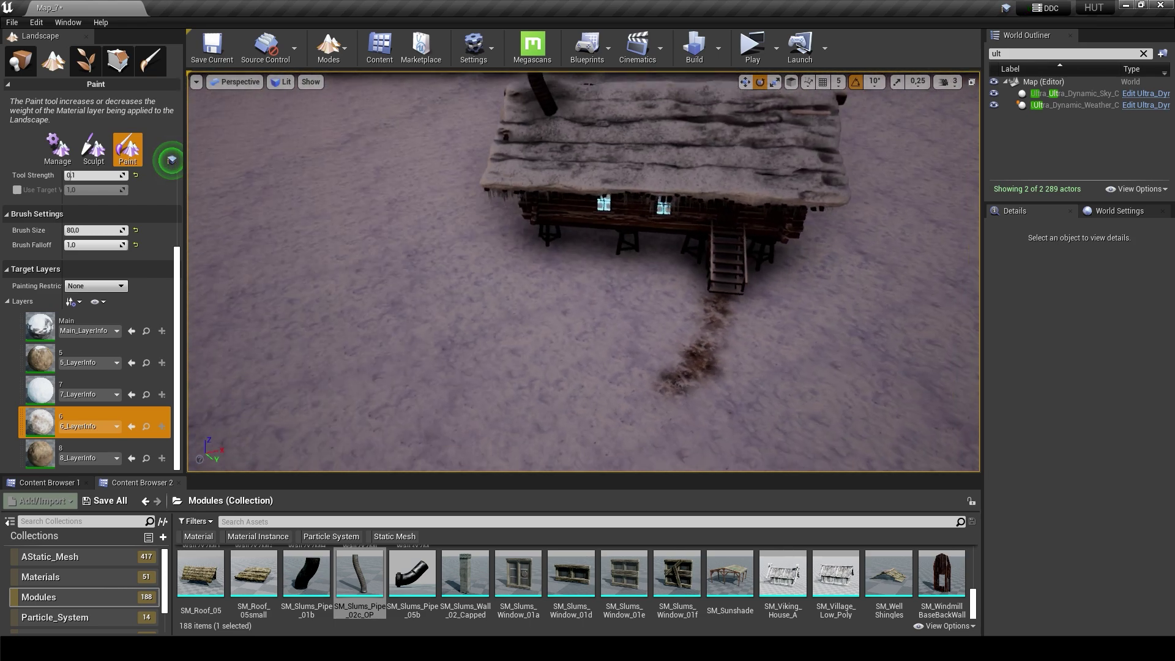
alt+drag(575, 289, 613, 306)
scroll(641, 329, up, 5)
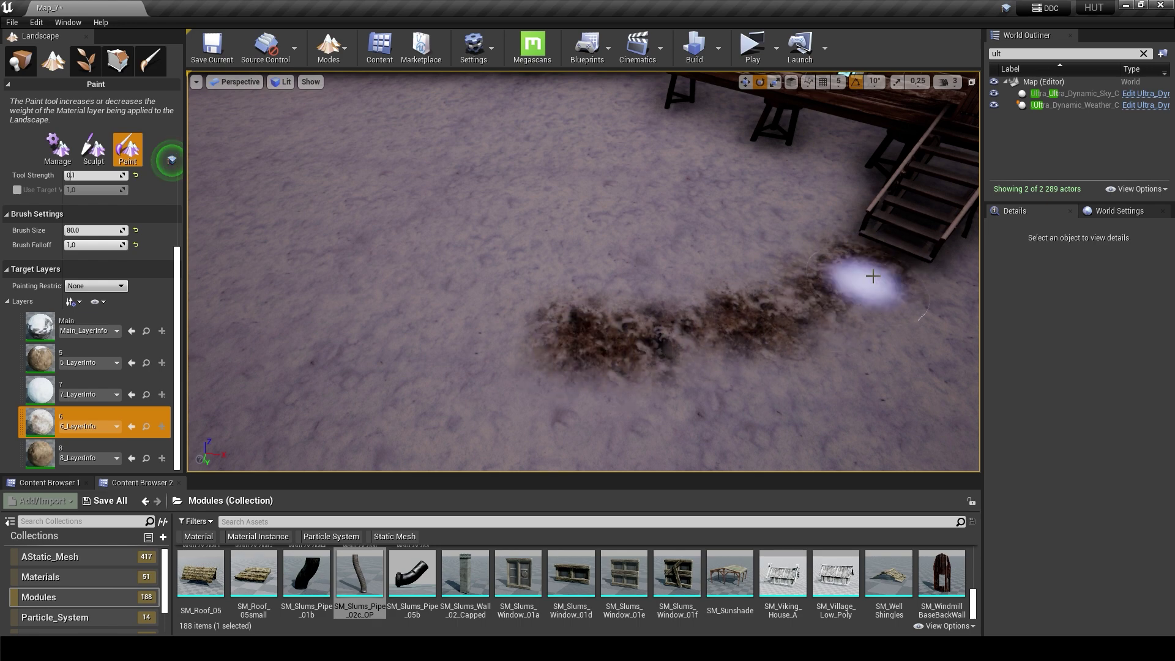
scroll(873, 276, down, 5)
click(93, 161)
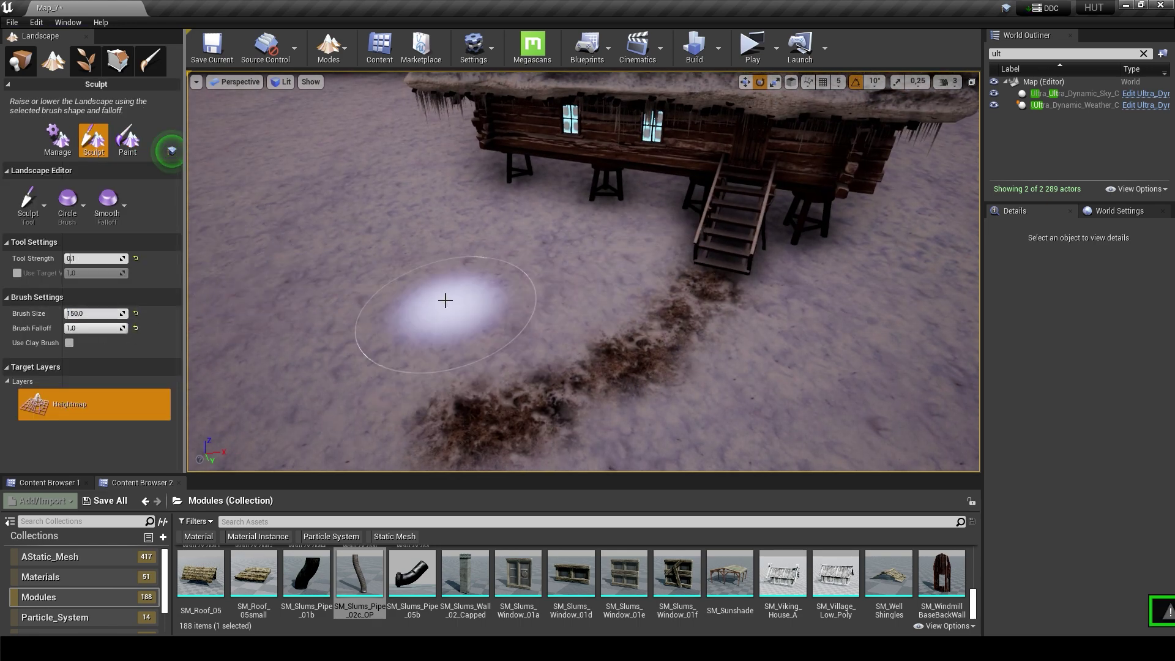
Step: Set the sculpt brush size to 120 and raise a snow ridge beside the path
key(ctrl+z)
text(0)
key(Return)
right_drag(428, 275, 559, 334)
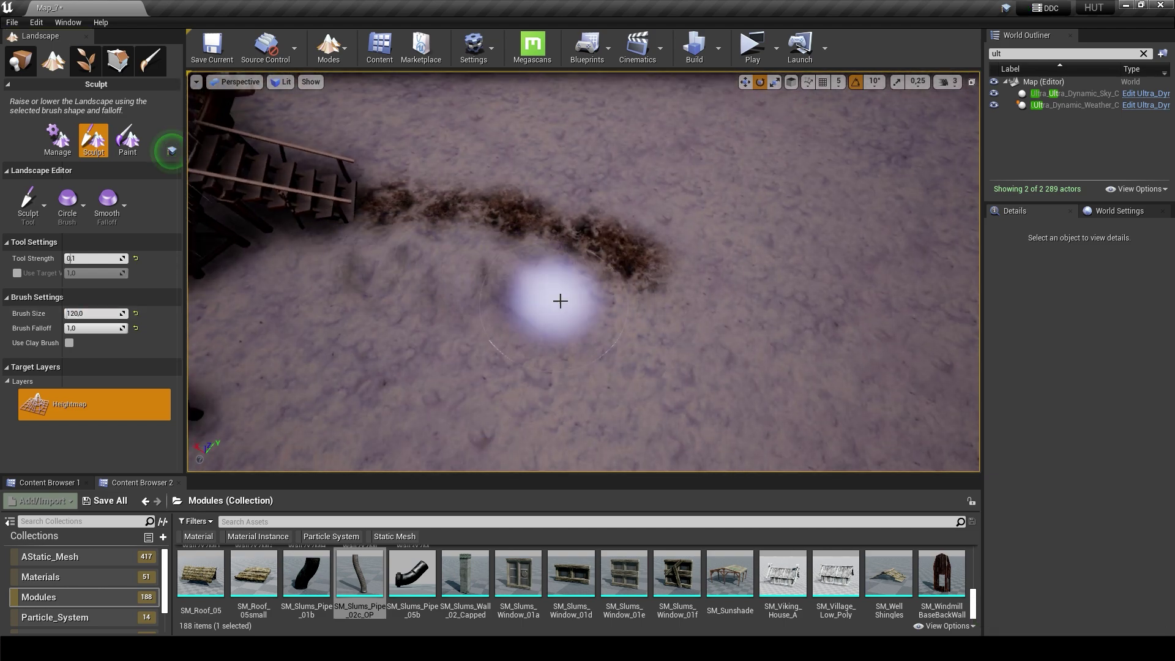
mouse_move(559, 299)
mouse_down()
mouse_move(336, 241)
mouse_move(652, 328)
mouse_move(612, 381)
mouse_move(630, 386)
mouse_up()
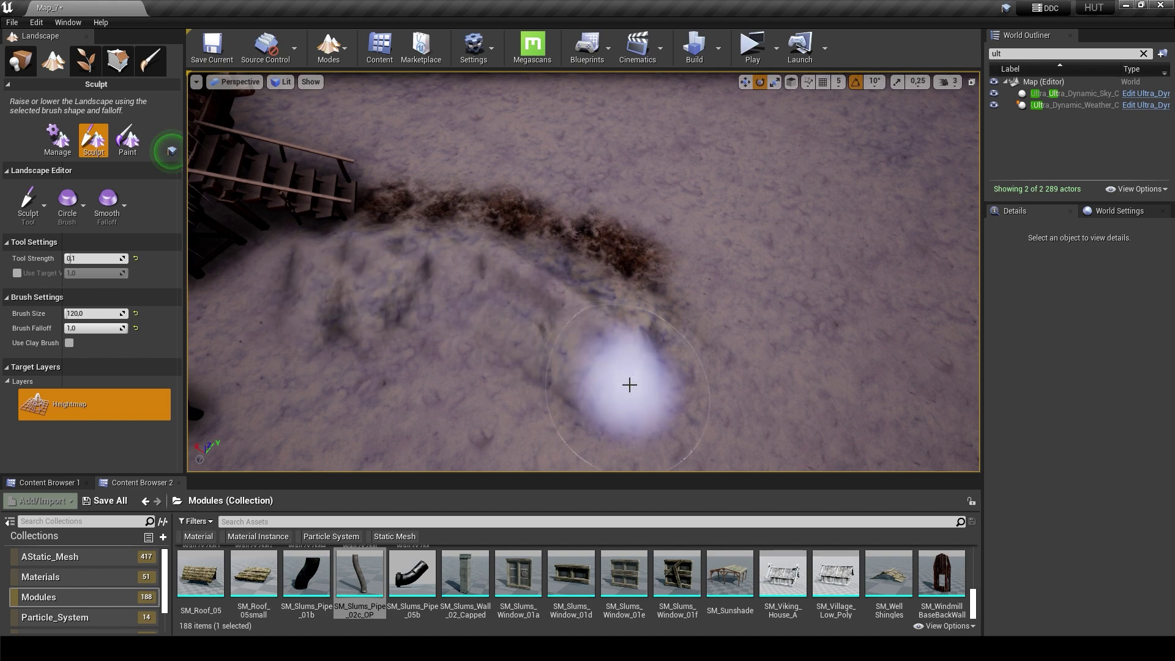
mouse_move(630, 386)
right_down()
mouse_move(520, 386)
mouse_move(490, 368)
right_up()
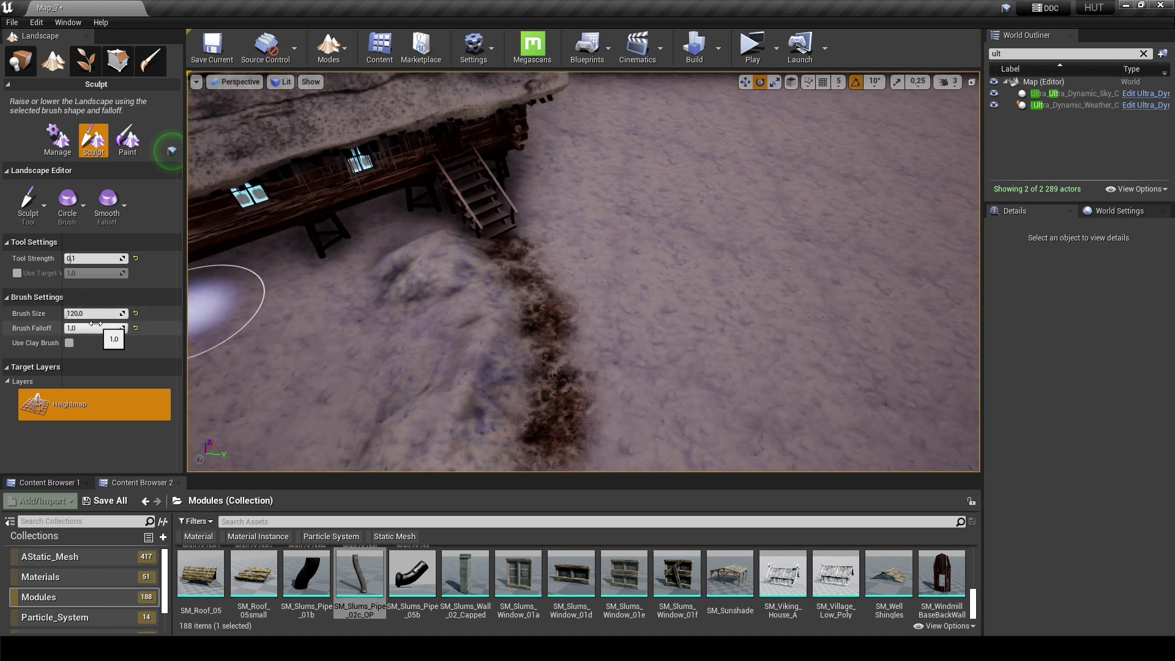
right_drag(300, 300, 479, 256)
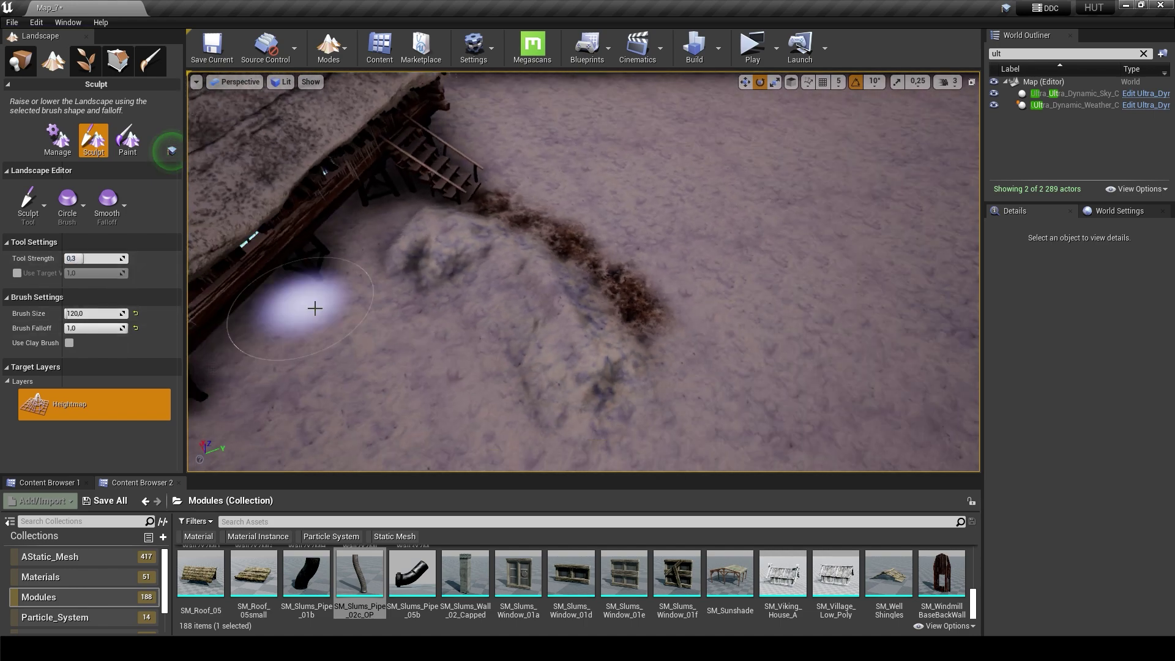
right_drag(408, 221, 540, 350)
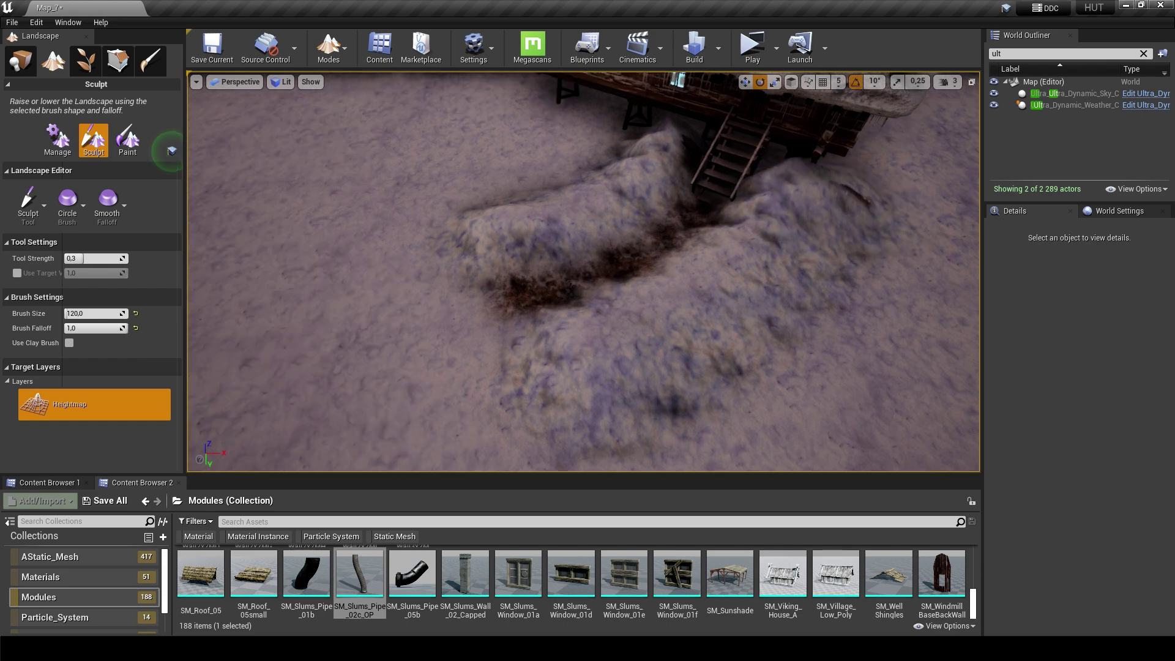
Step: Raise more snow mounds right of the stairs and along the cabin front
right_drag(781, 165, 629, 178)
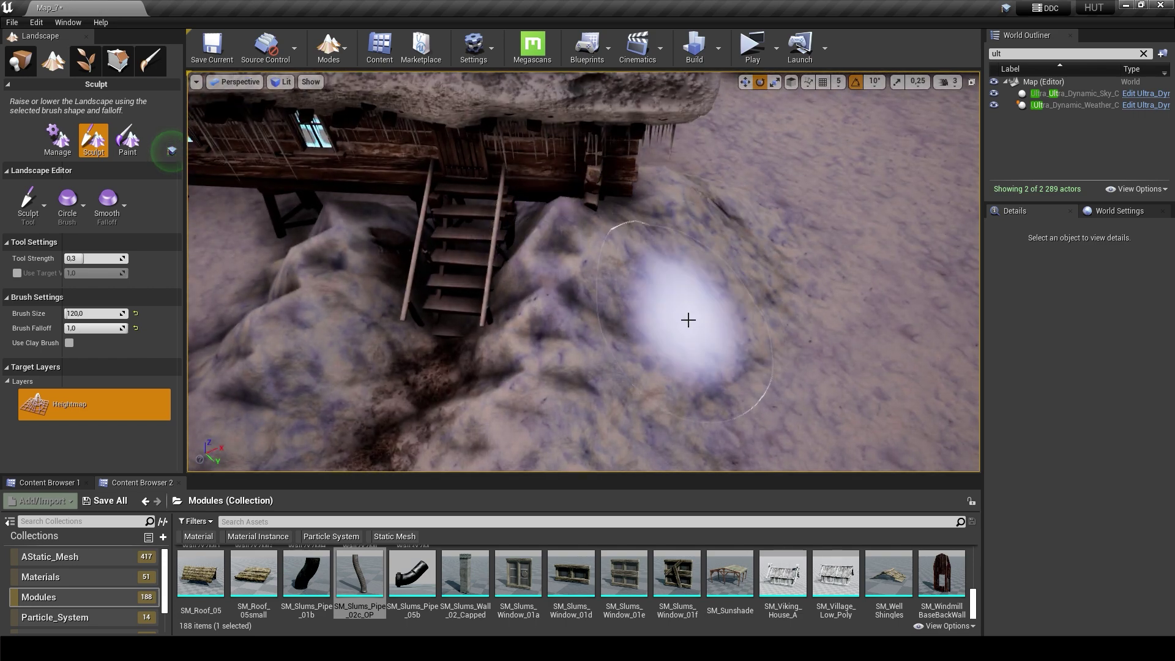
drag(766, 262, 857, 245)
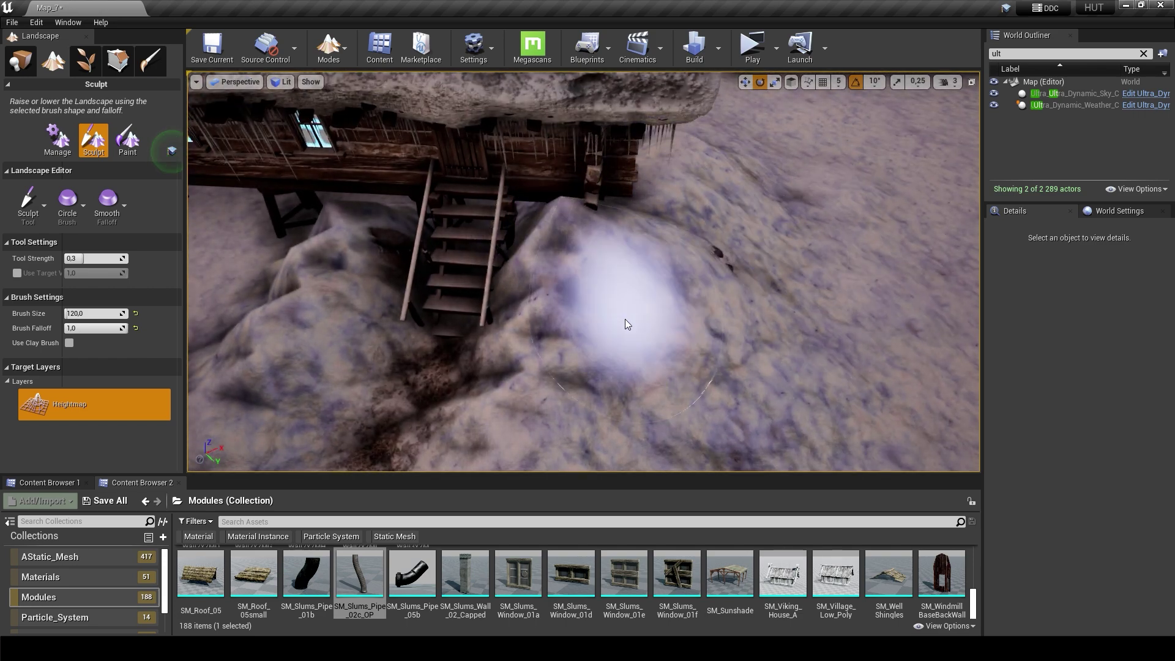
right_drag(625, 322, 517, 302)
drag(504, 299, 521, 296)
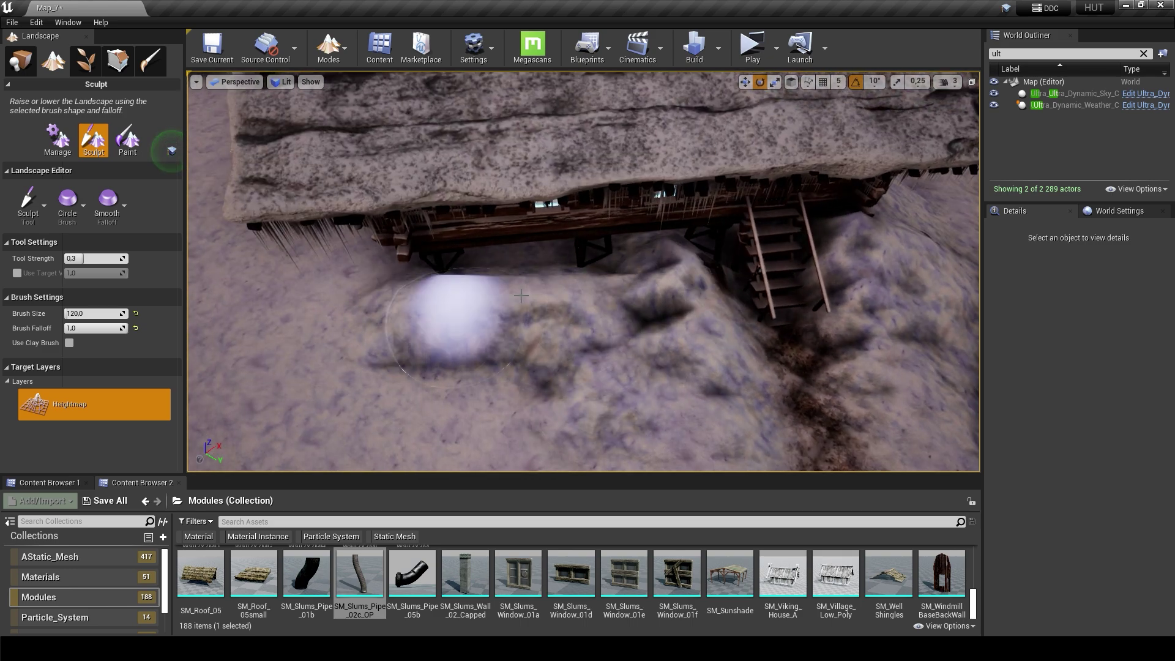
right_drag(752, 262, 682, 276)
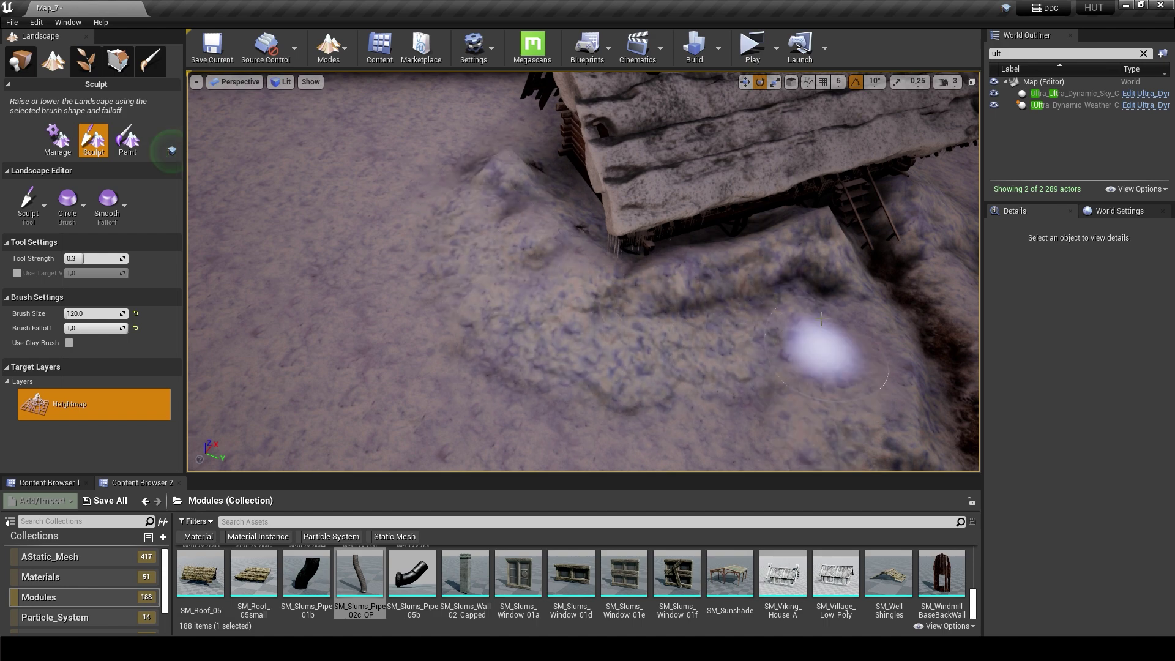
right_drag(750, 285, 704, 270)
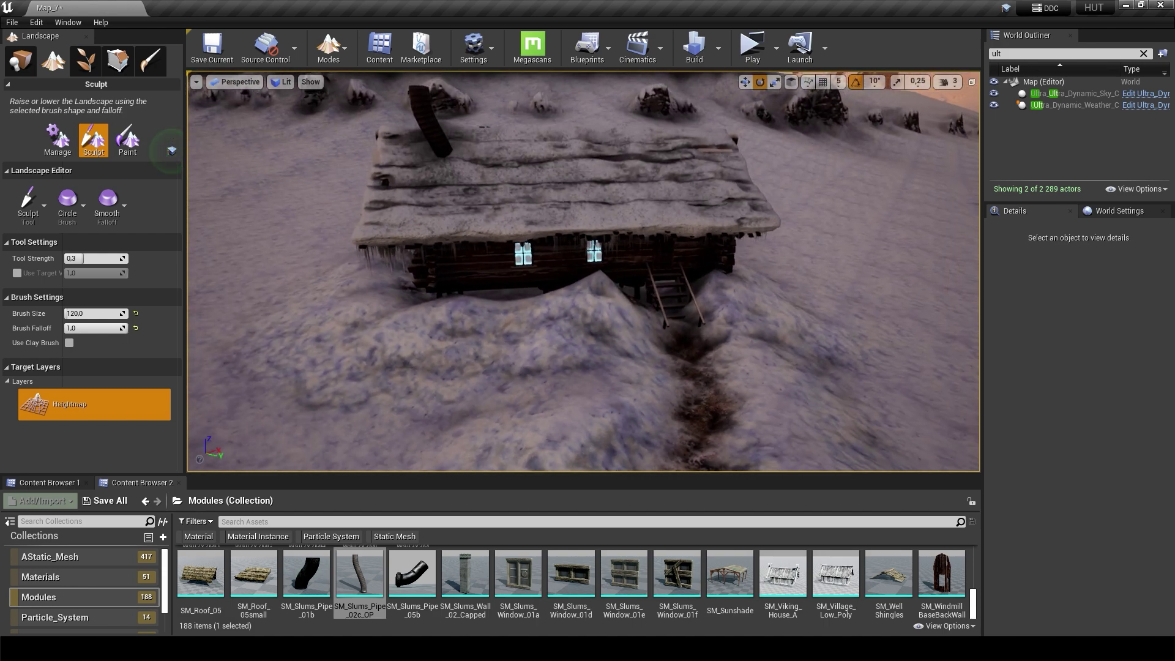
right_drag(765, 312, 765, 312)
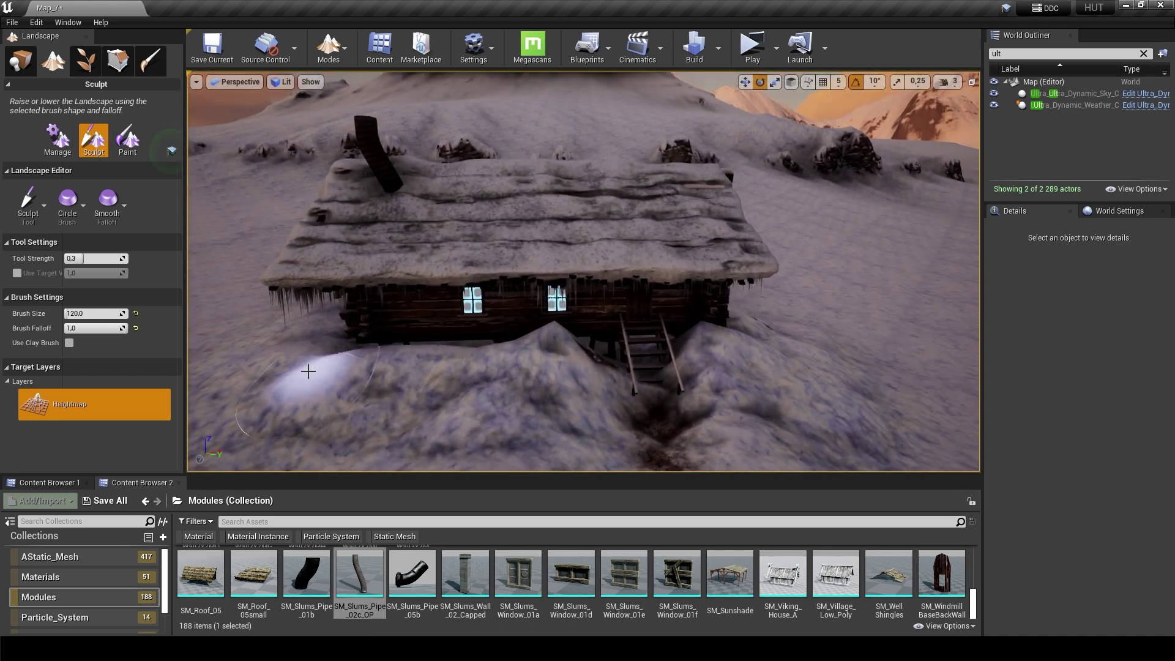
Step: Smooth and raise the snow around the cabin's front stairs and the trench below them
click(28, 208)
click(74, 257)
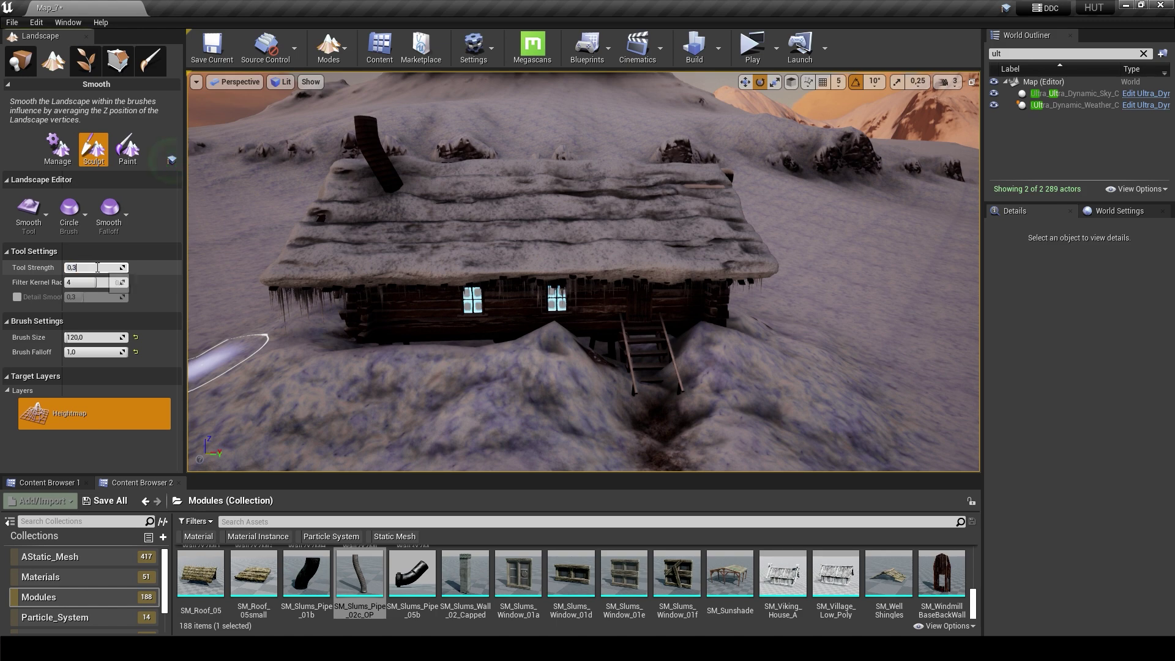
right_drag(538, 276, 545, 273)
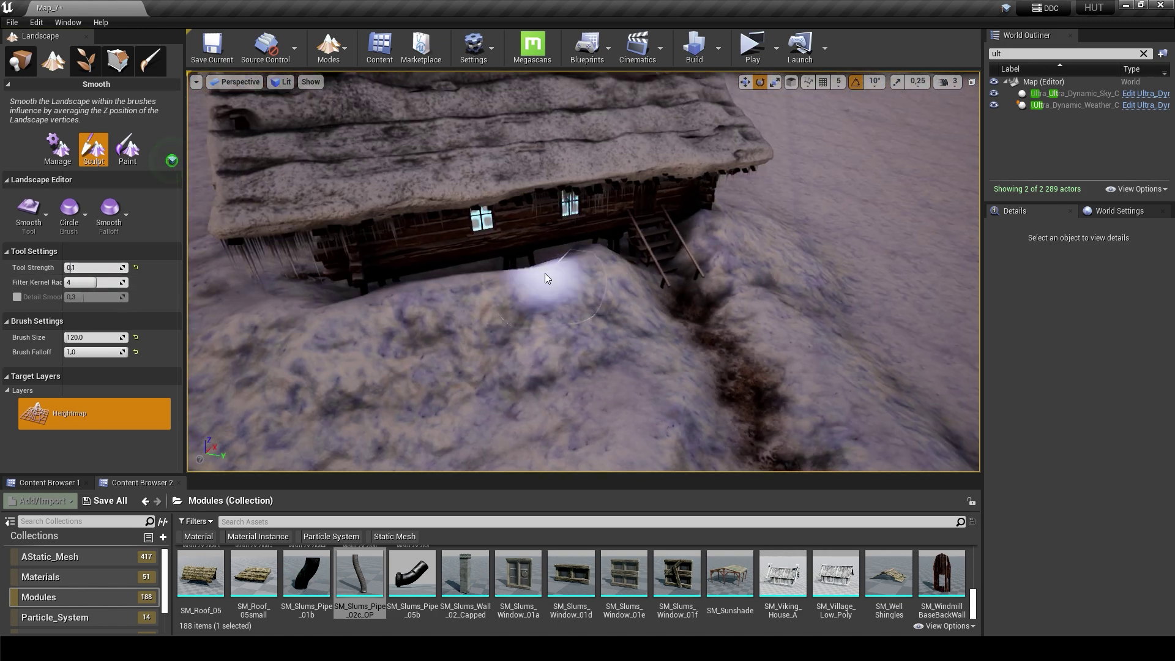
mouse_move(432, 390)
right_down()
mouse_move(297, 412)
mouse_move(629, 327)
right_up()
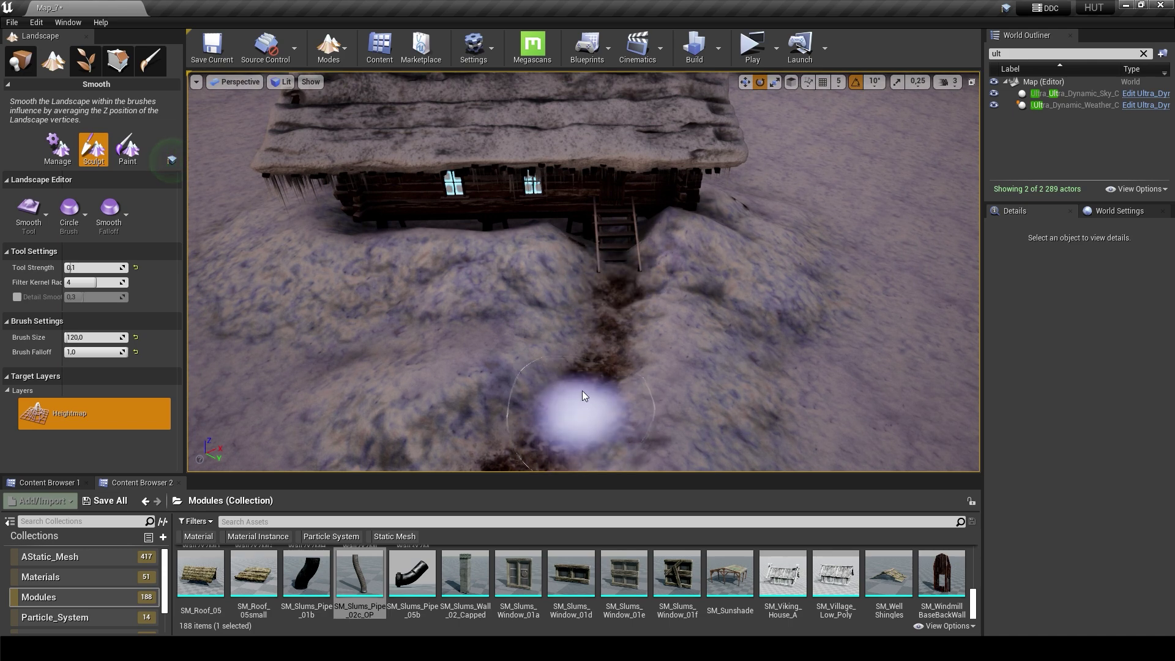
right_drag(583, 396, 701, 441)
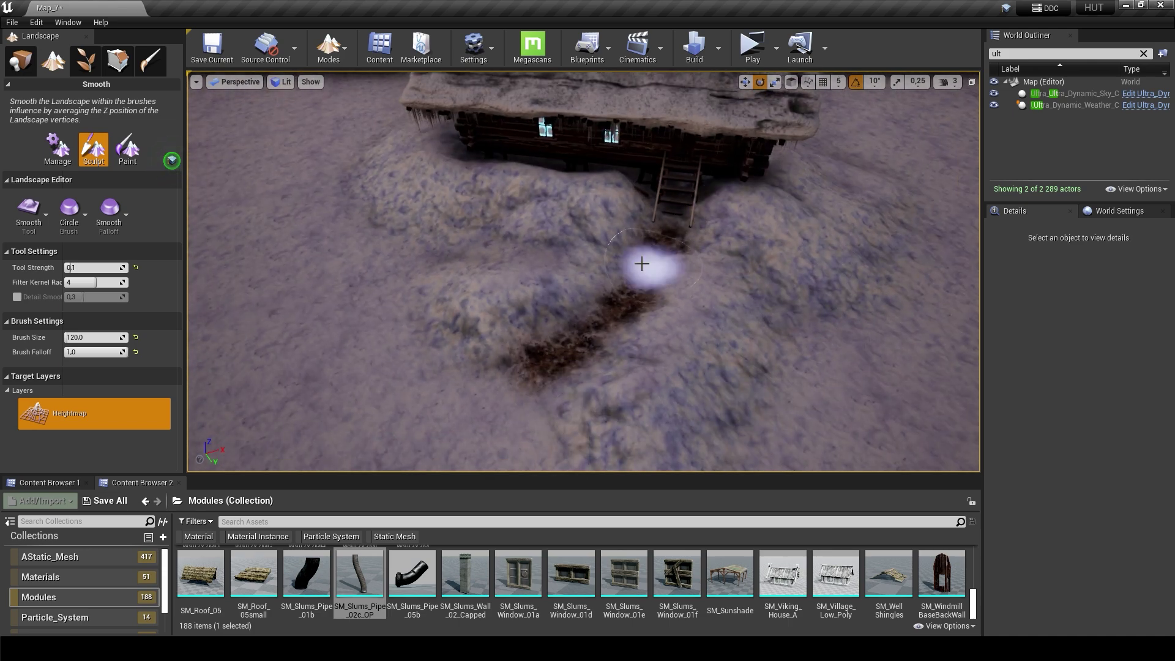
right_drag(476, 248, 672, 347)
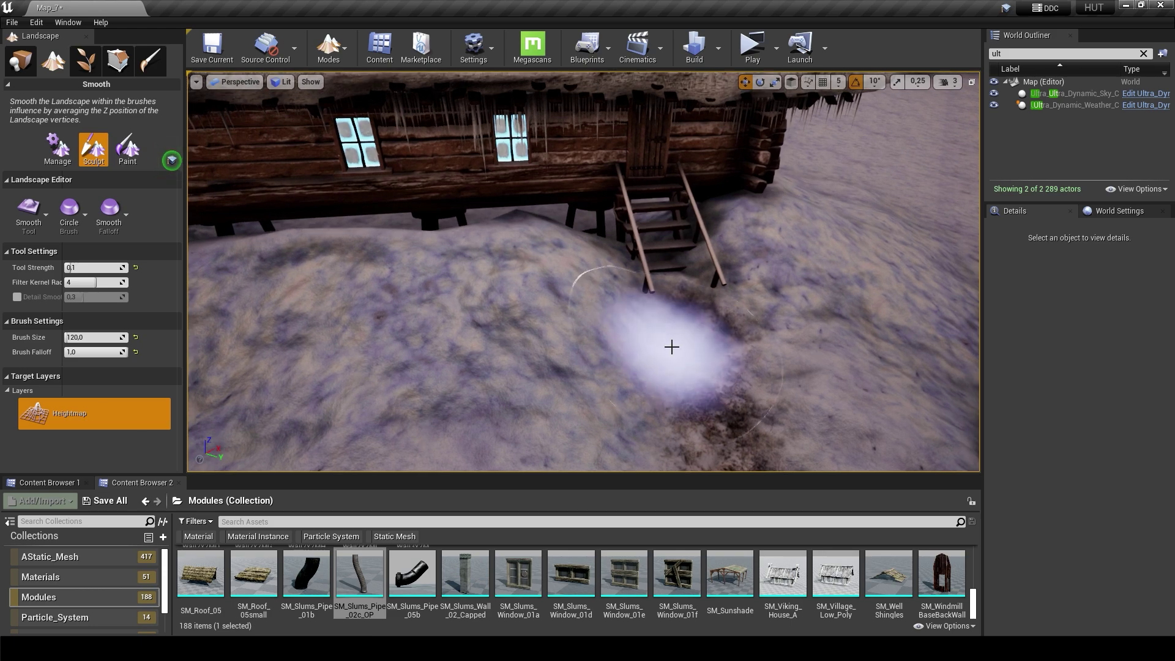
click(28, 211)
click(28, 248)
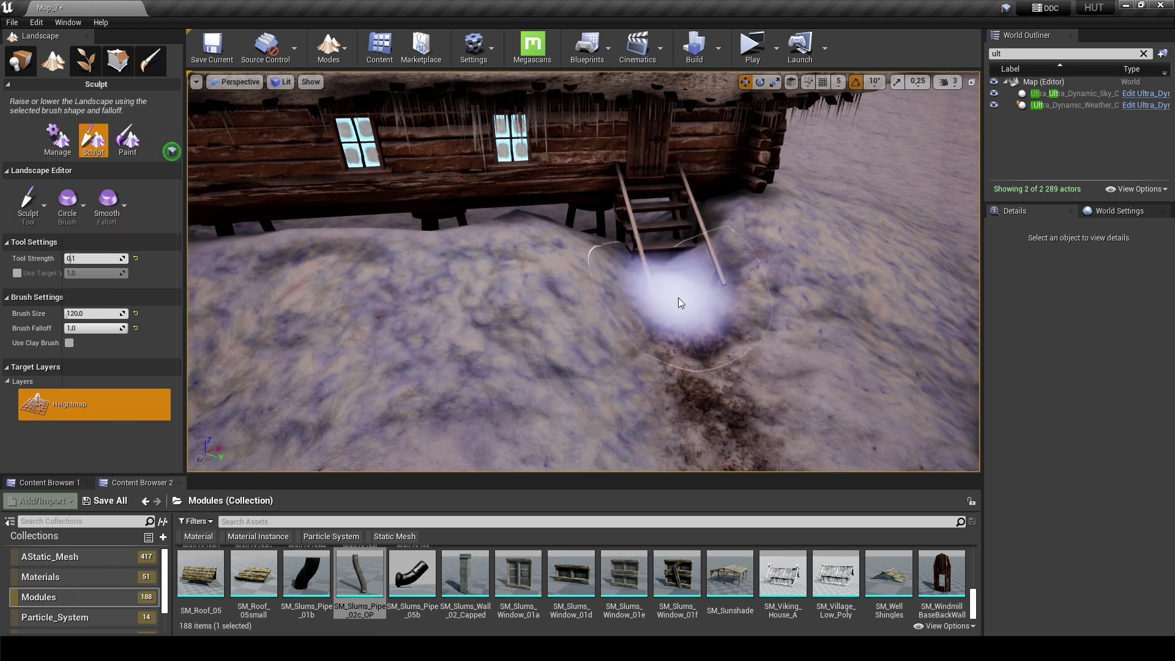
drag(698, 359, 653, 275)
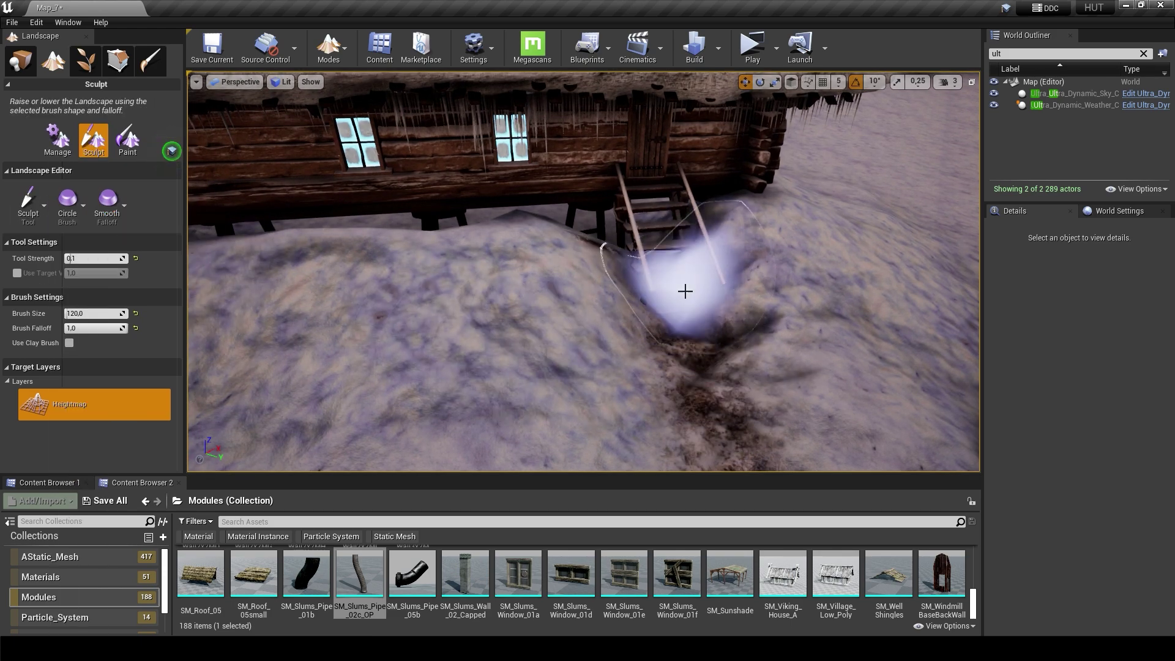
mouse_move(685, 291)
right_down()
mouse_move(643, 328)
mouse_move(635, 264)
right_up()
mouse_move(653, 406)
right_down()
mouse_move(536, 354)
mouse_move(702, 207)
right_up()
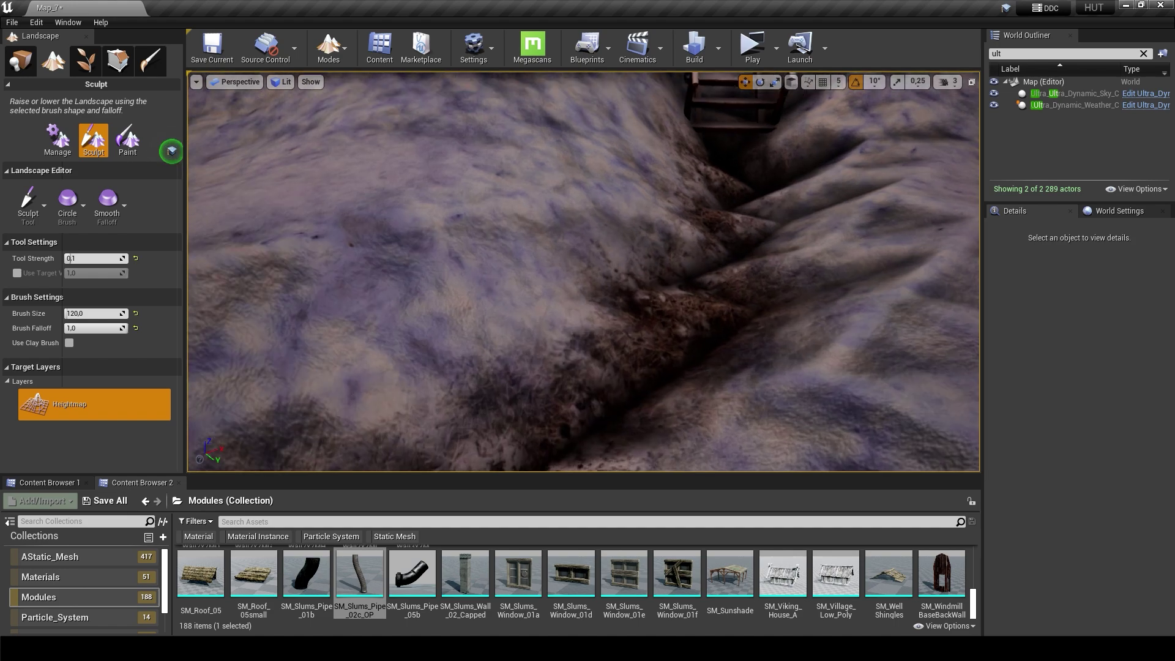
key(2)
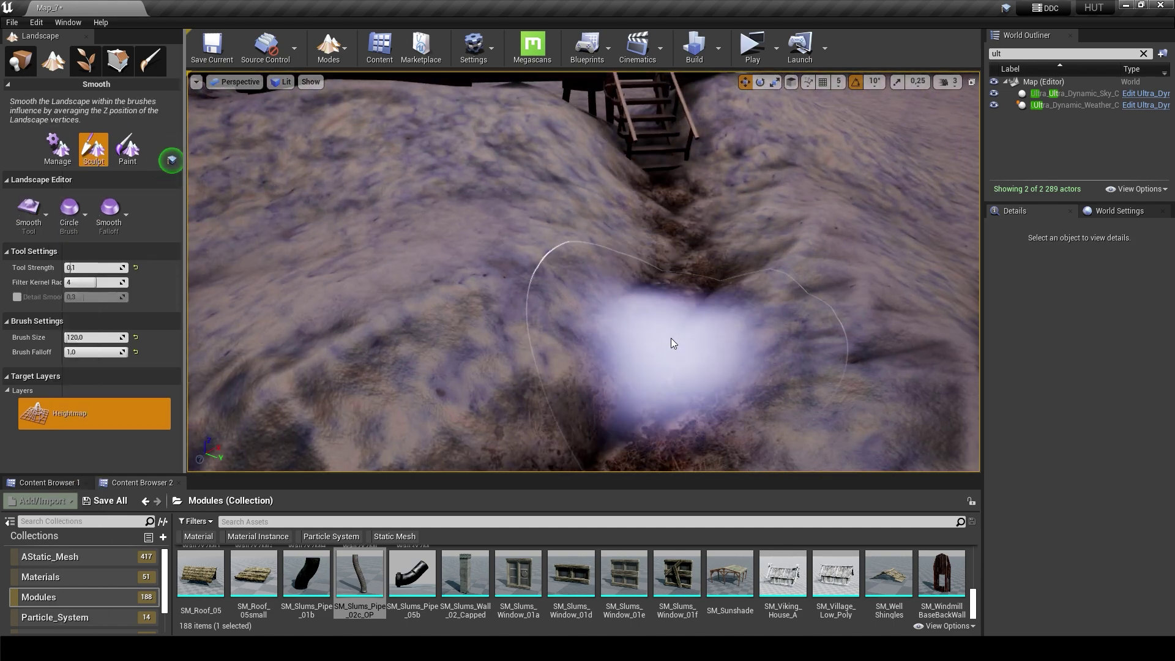
mouse_move(672, 341)
right_down()
mouse_move(784, 150)
mouse_move(612, 276)
right_up()
Step: Raise a snow ridge across the ground in front of the cabin
click(28, 211)
click(77, 175)
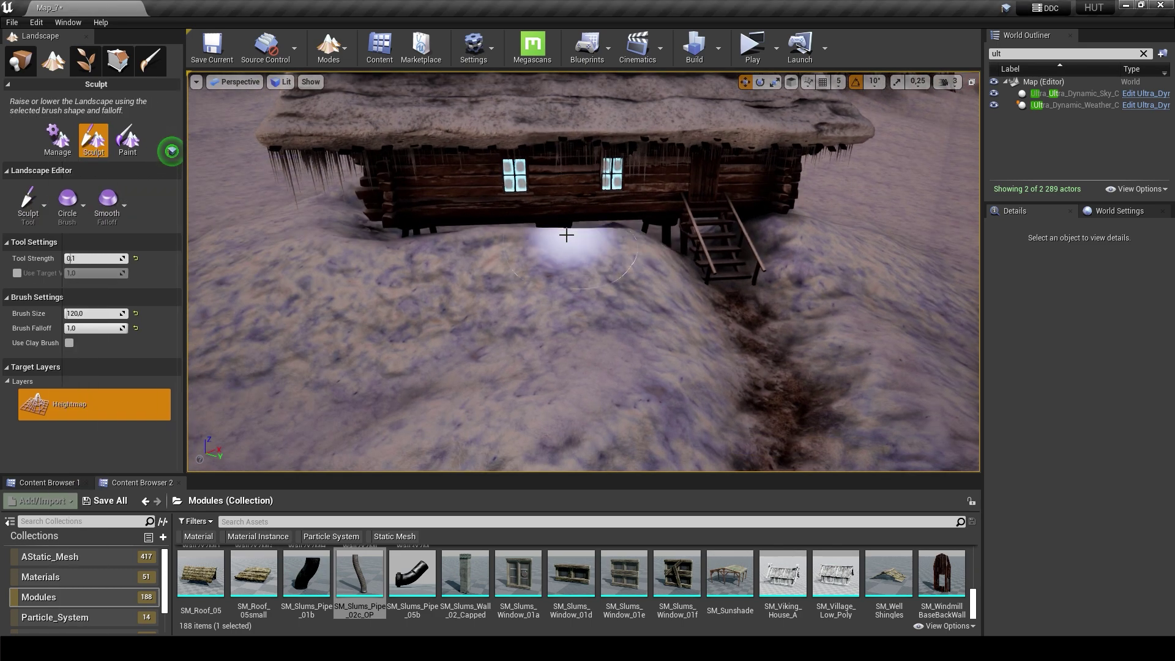
drag(630, 265, 420, 288)
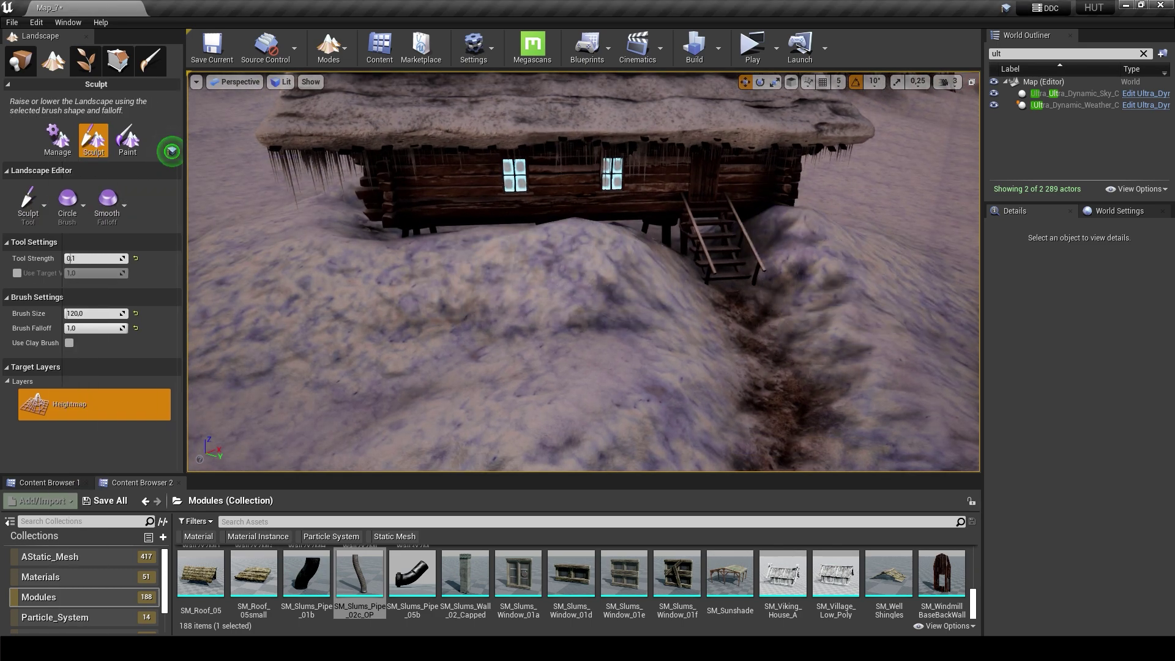
right_drag(888, 274, 889, 245)
scroll(627, 233, up, 2)
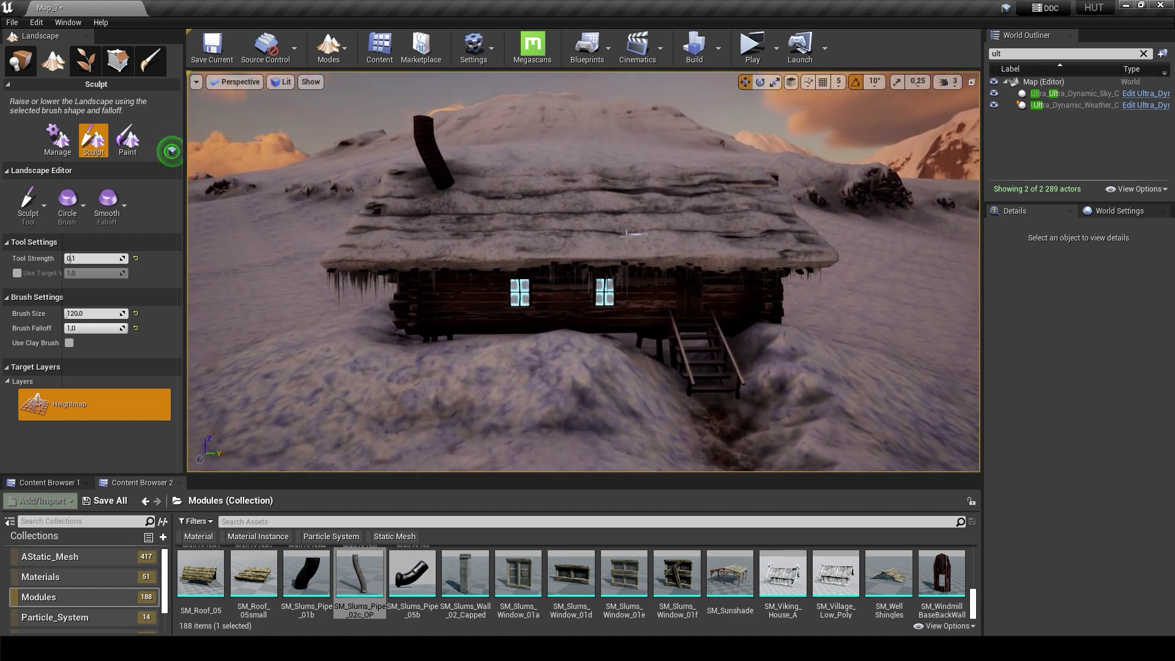
Step: Reset Ultra_Dynamic_Sky's Time Of Day to 960 daylight and save Map_7
key(shift+1)
click(1075, 93)
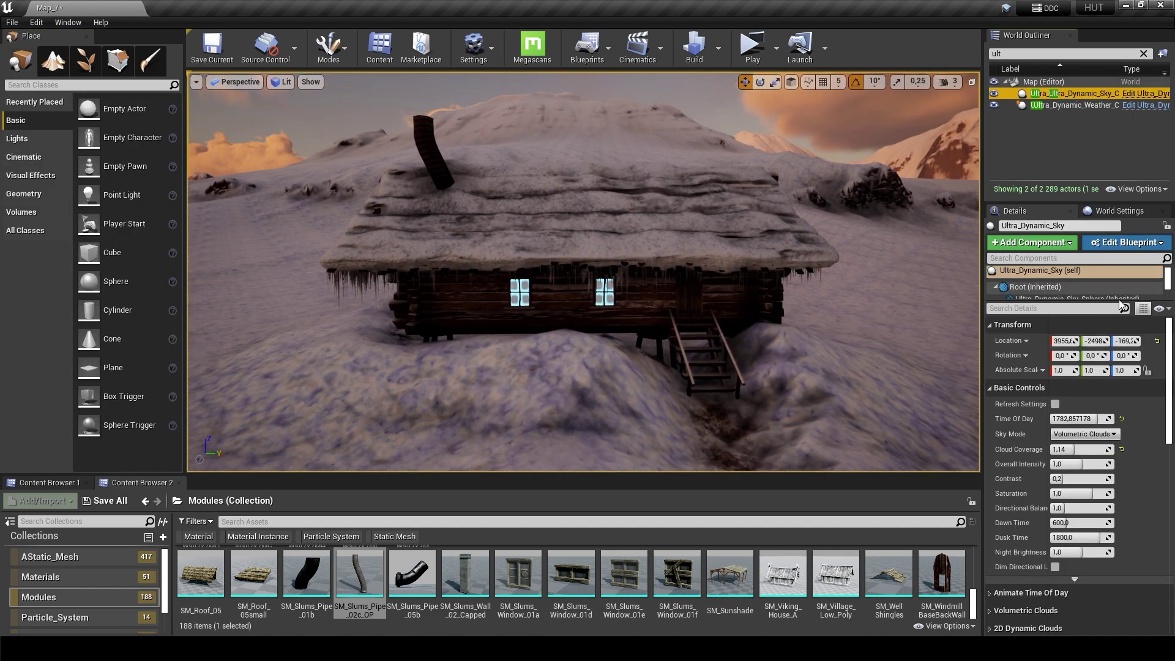
click(1121, 418)
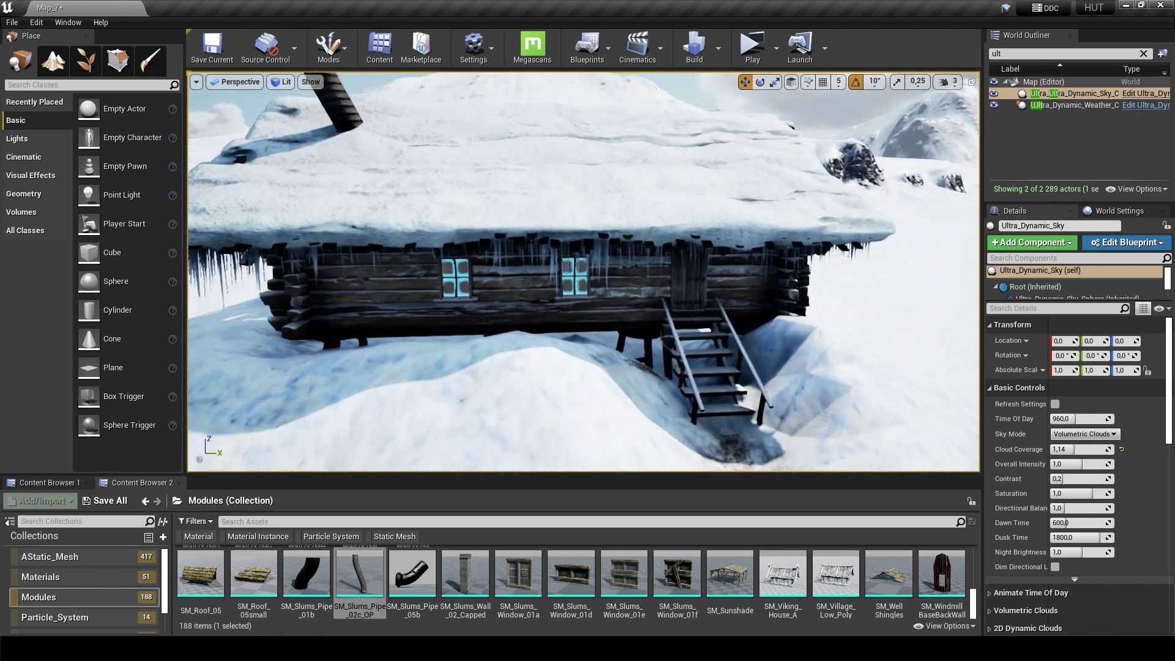
click(12, 22)
click(37, 119)
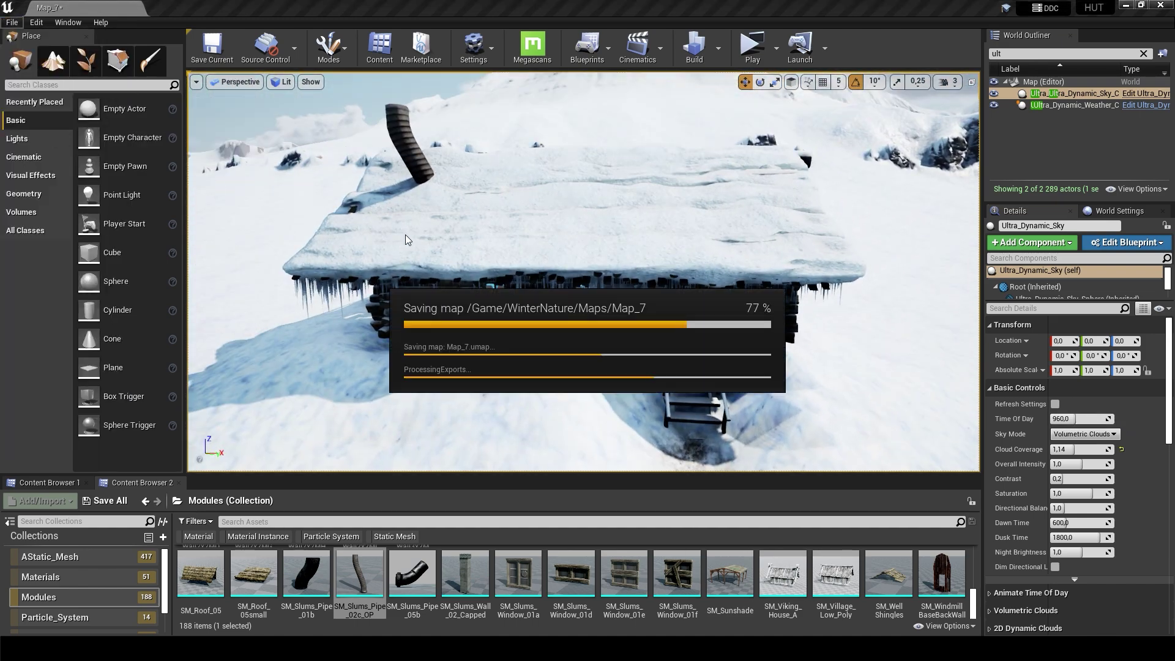
Step: Open the 699-item Megascans folder and scroll down toward the plant meshes
right_drag(471, 428, 471, 392)
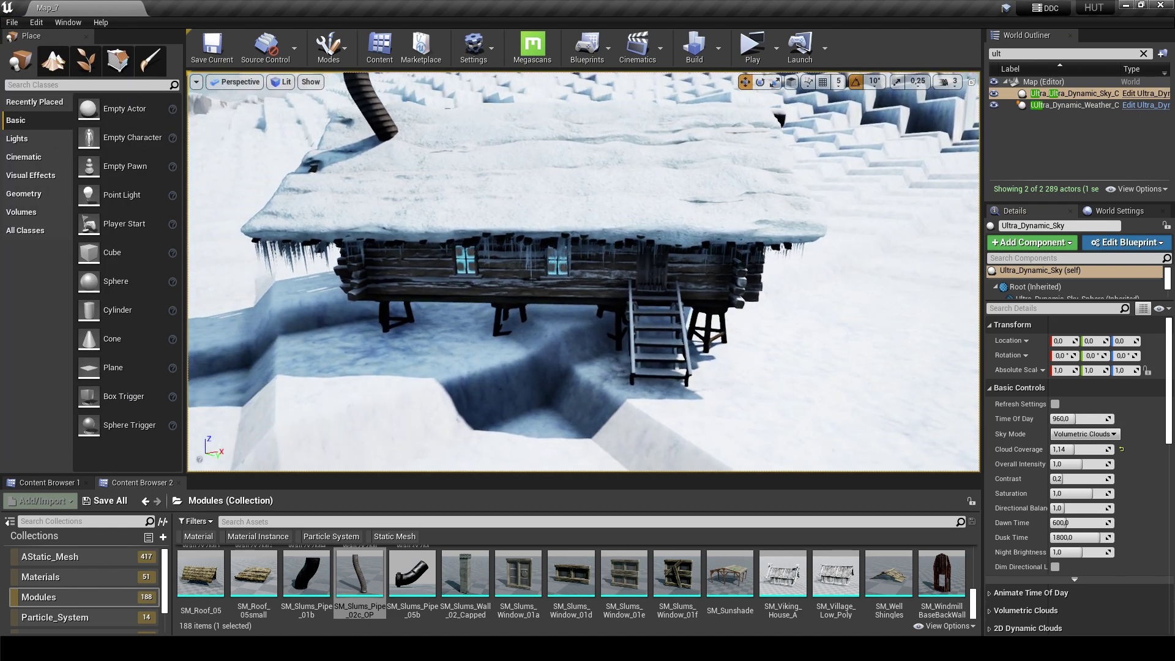
right_drag(220, 445, 220, 445)
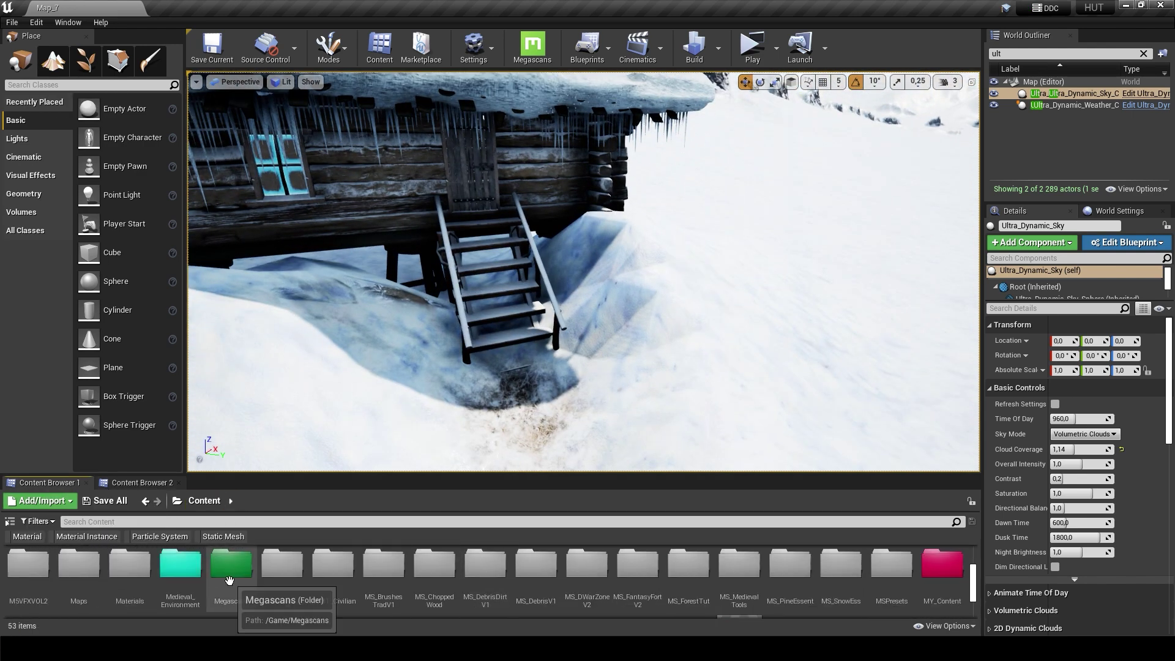
double_click(231, 575)
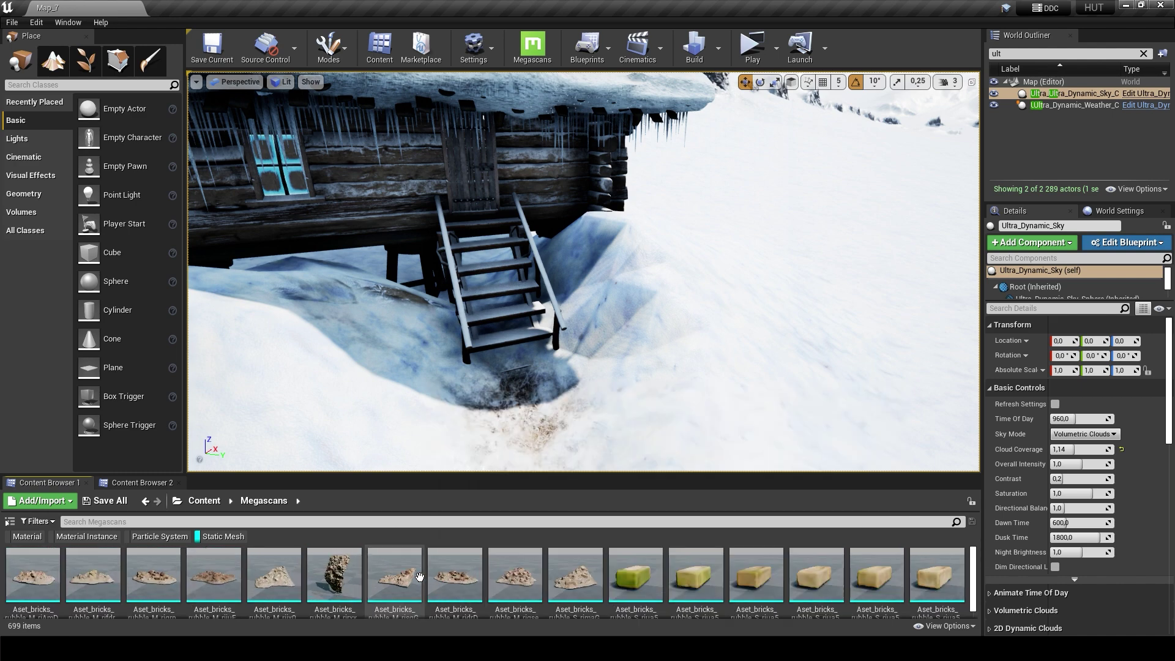
drag(483, 470, 484, 445)
scroll(494, 553, down, 10)
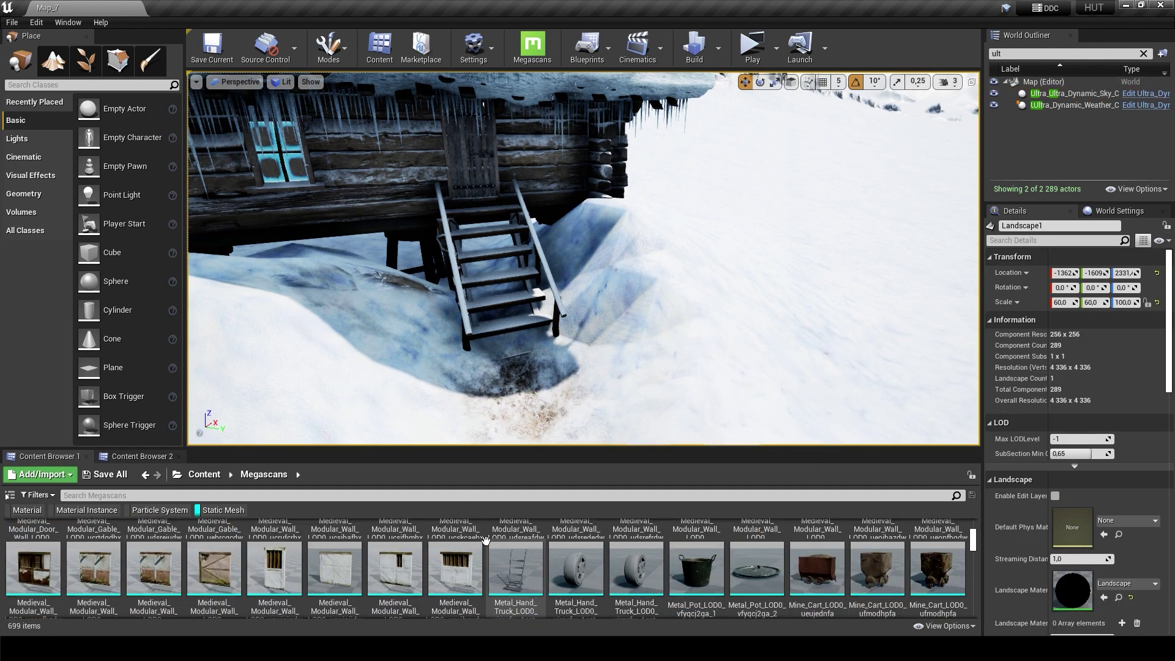
scroll(519, 556, down, 1)
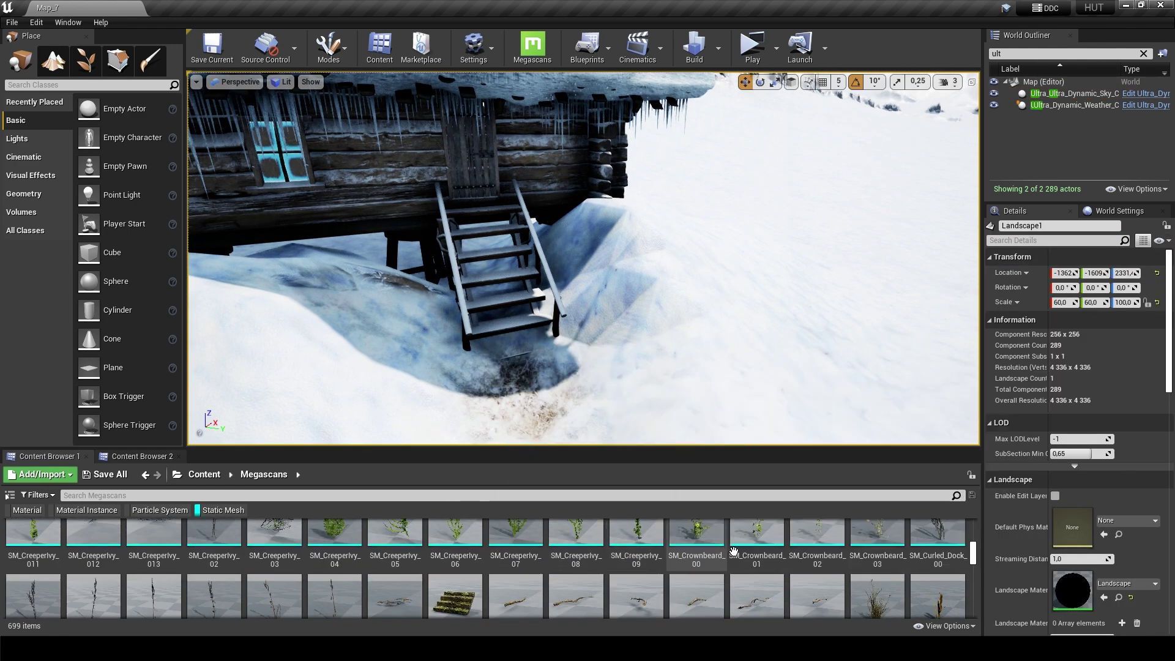
Step: Place a curled dock plant and a dead broom bush beside the cabin stairs
right_drag(612, 367, 830, 402)
drag(938, 557, 603, 337)
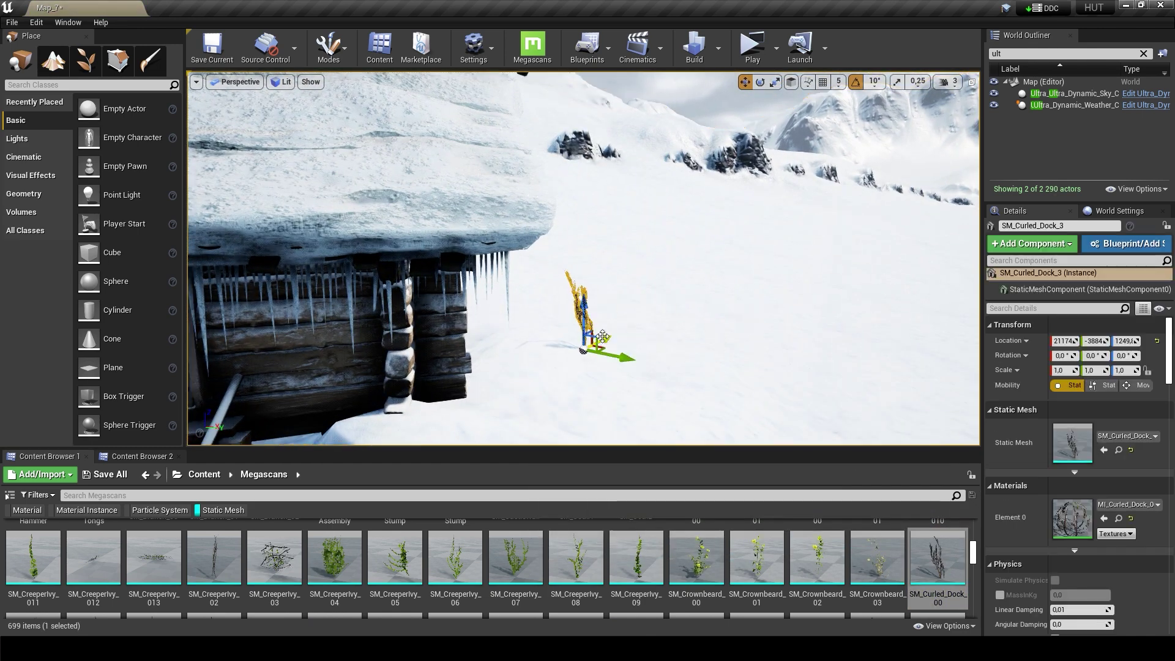
key(Escape)
right_drag(576, 337, 576, 380)
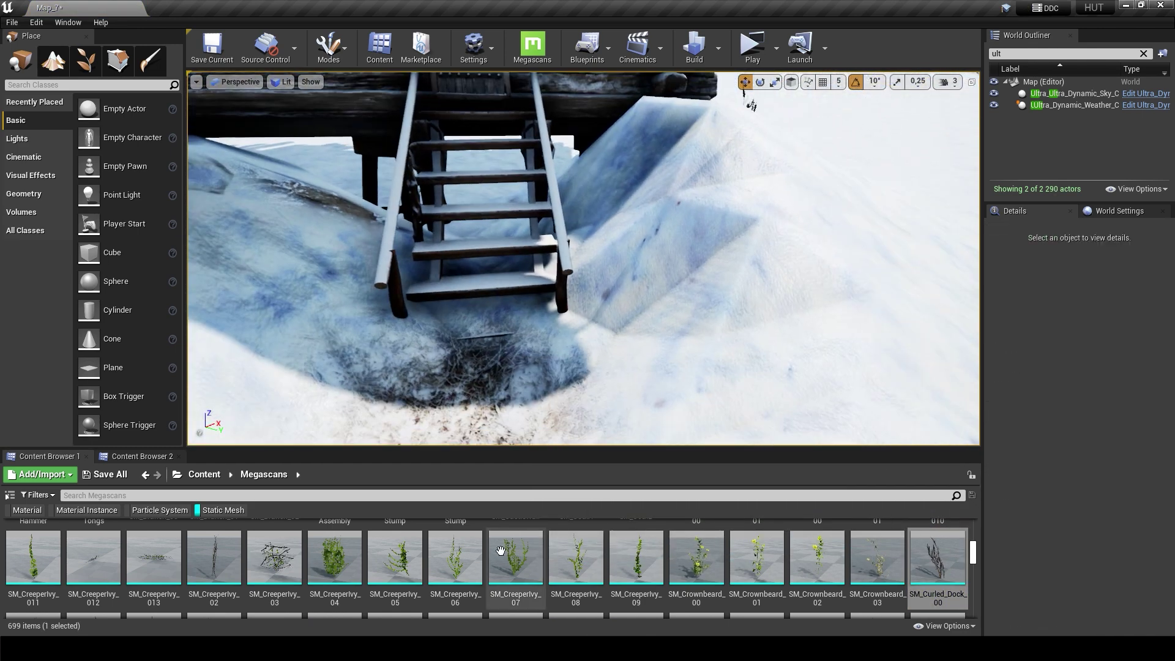
scroll(390, 562, down, 1)
drag(275, 578, 557, 341)
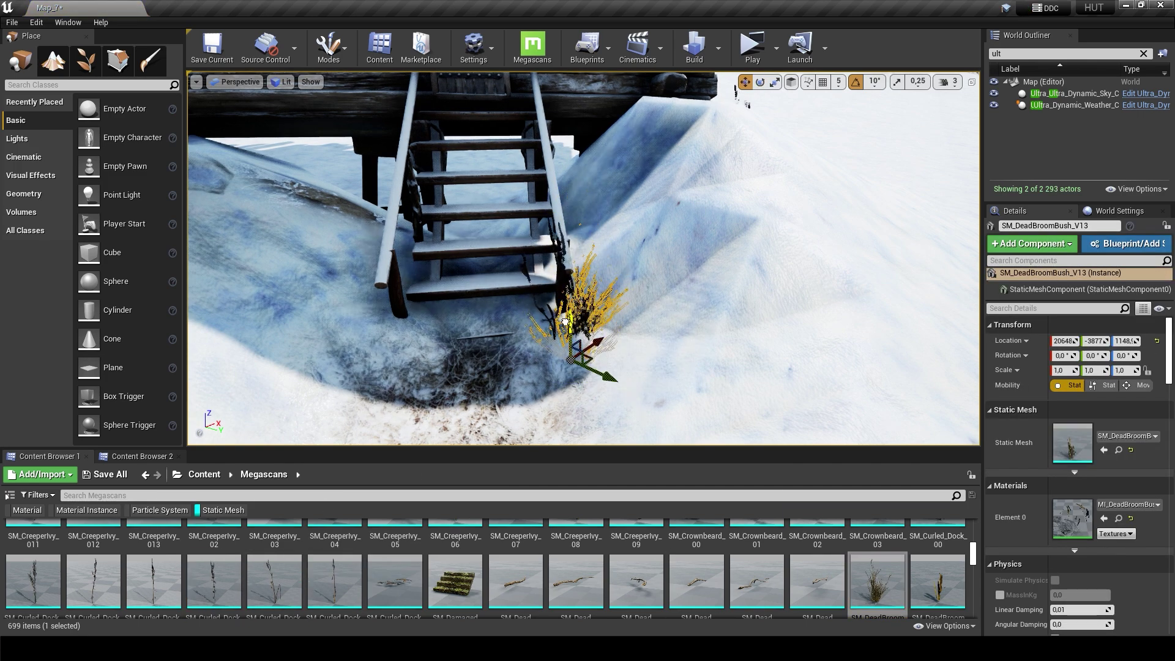
drag(938, 581, 404, 332)
key(Escape)
Step: Add more dead broom bushes near the stairs and cabin, deleting an unwanted dry plant
right_drag(396, 312, 439, 316)
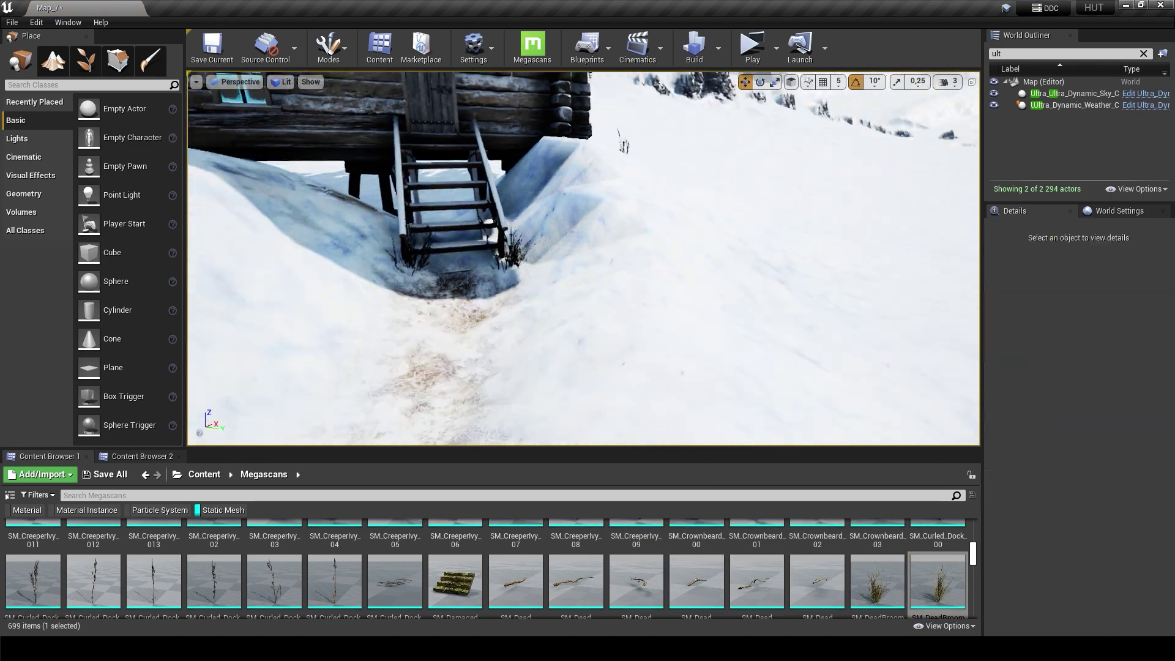
scroll(406, 562, down, 1)
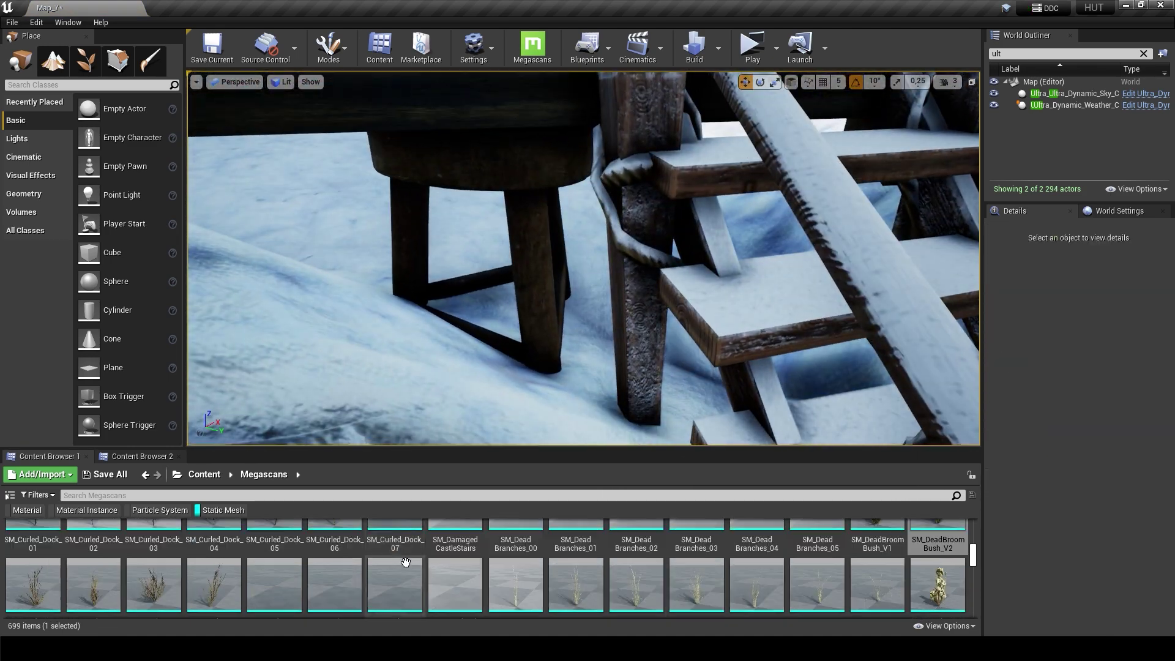
drag(485, 334, 487, 330)
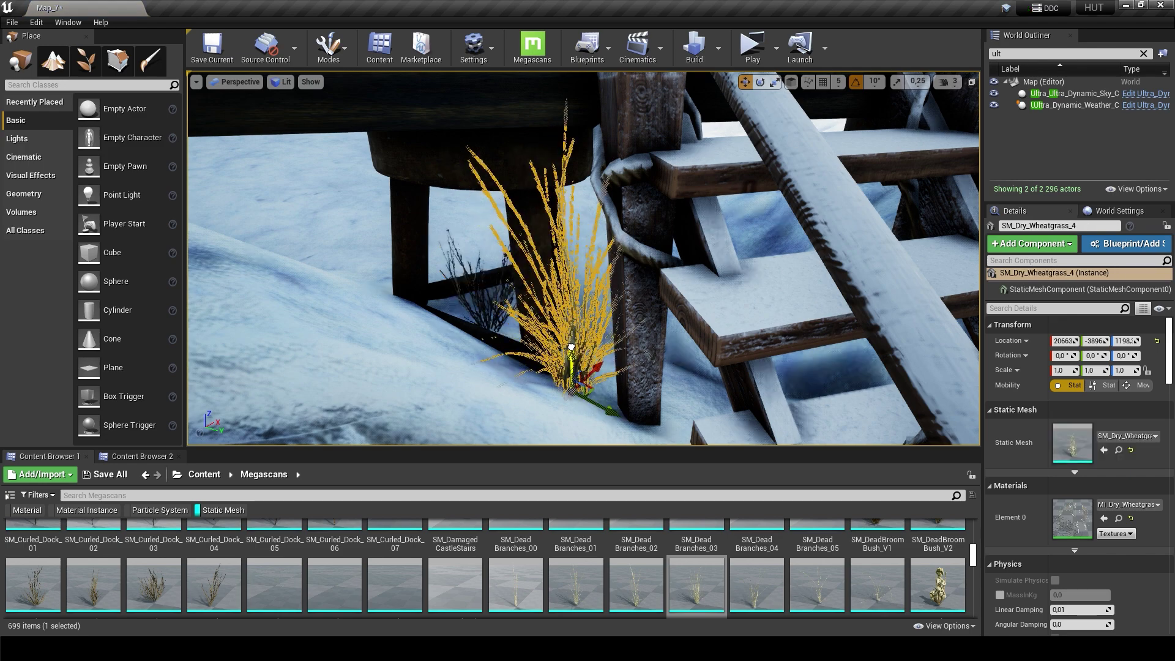
drag(877, 585, 441, 339)
drag(114, 584, 441, 336)
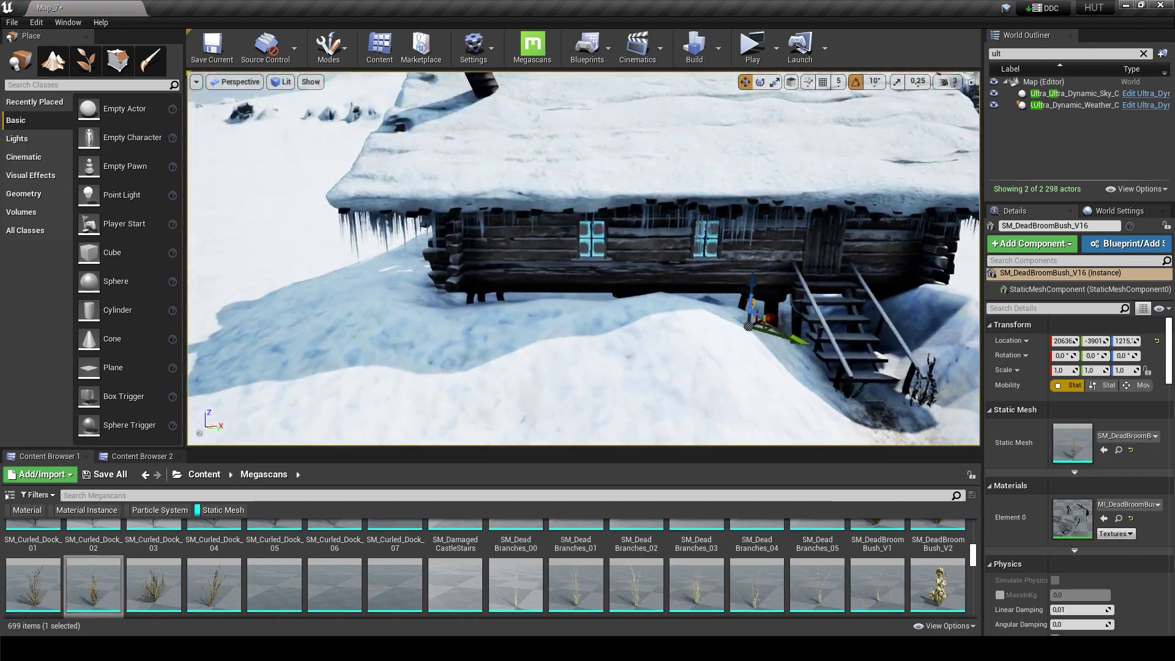
scroll(148, 570, down, 2)
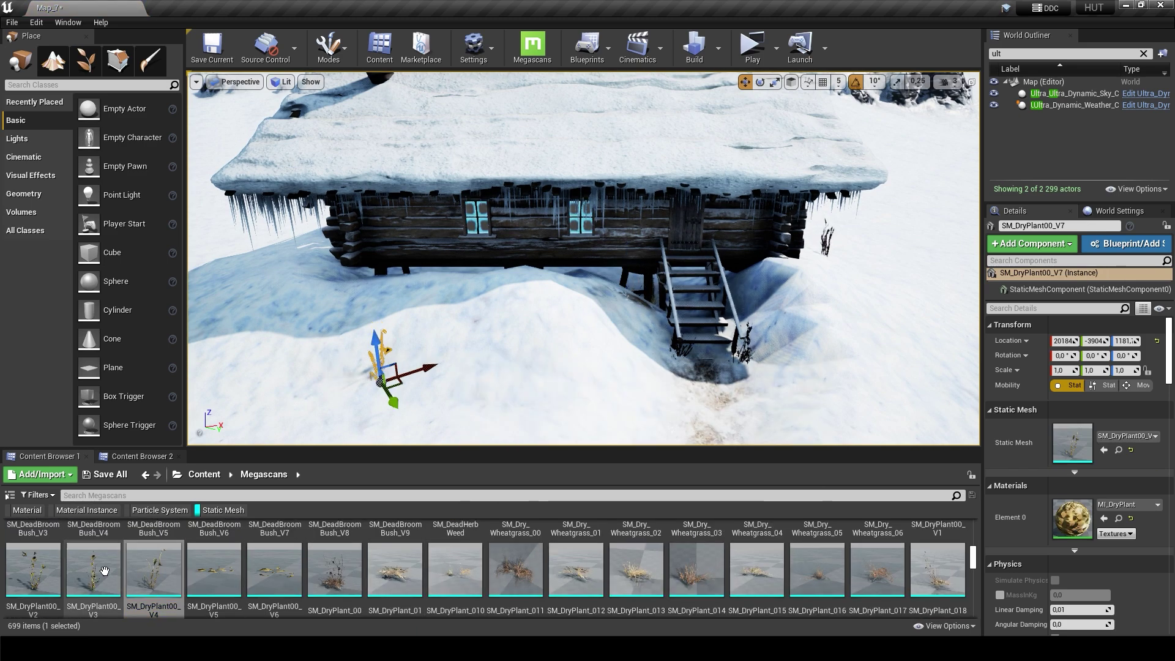
key(Delete)
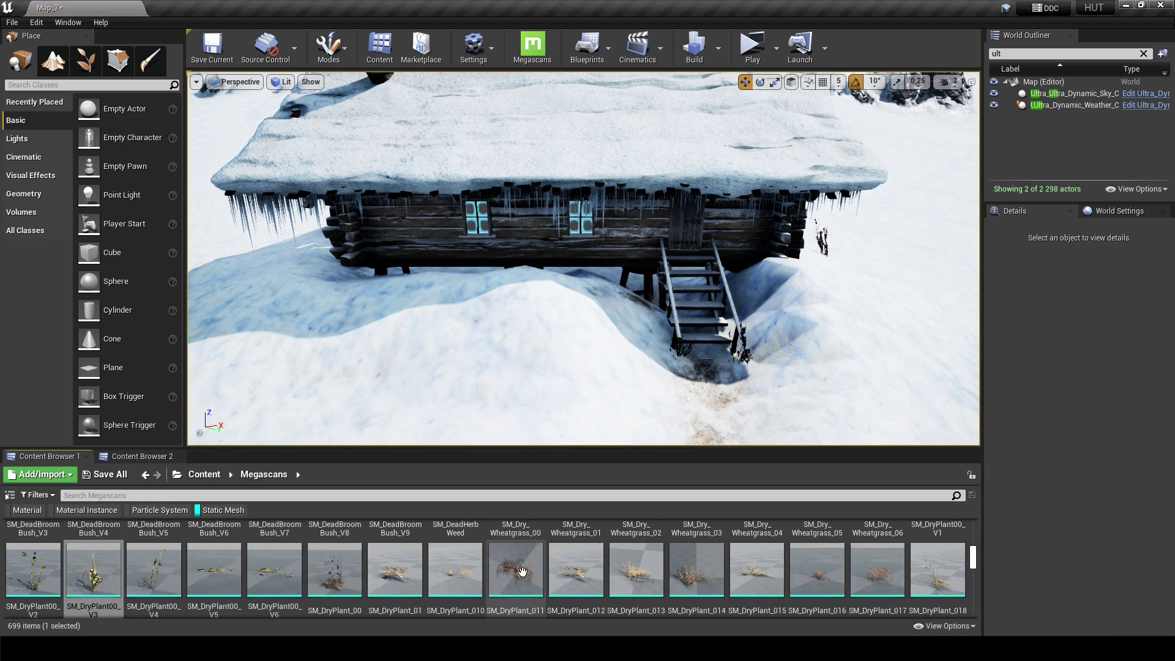
Step: Place a dry plant at the cabin base and inspect it up close
drag(335, 569, 395, 419)
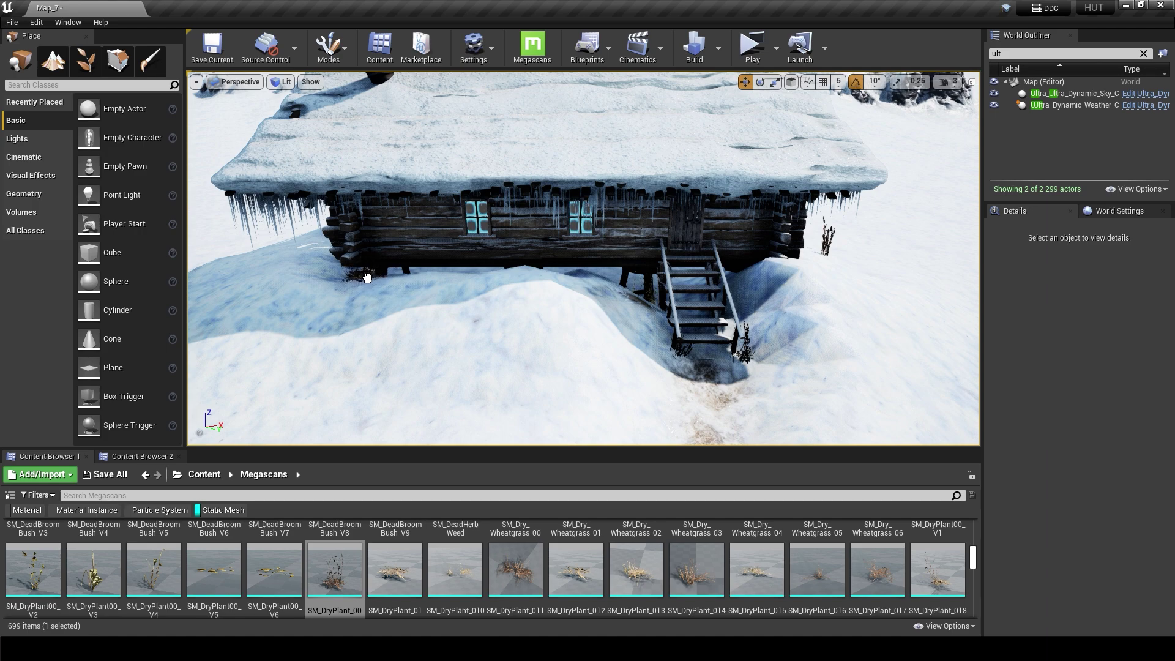
click(368, 278)
key(f)
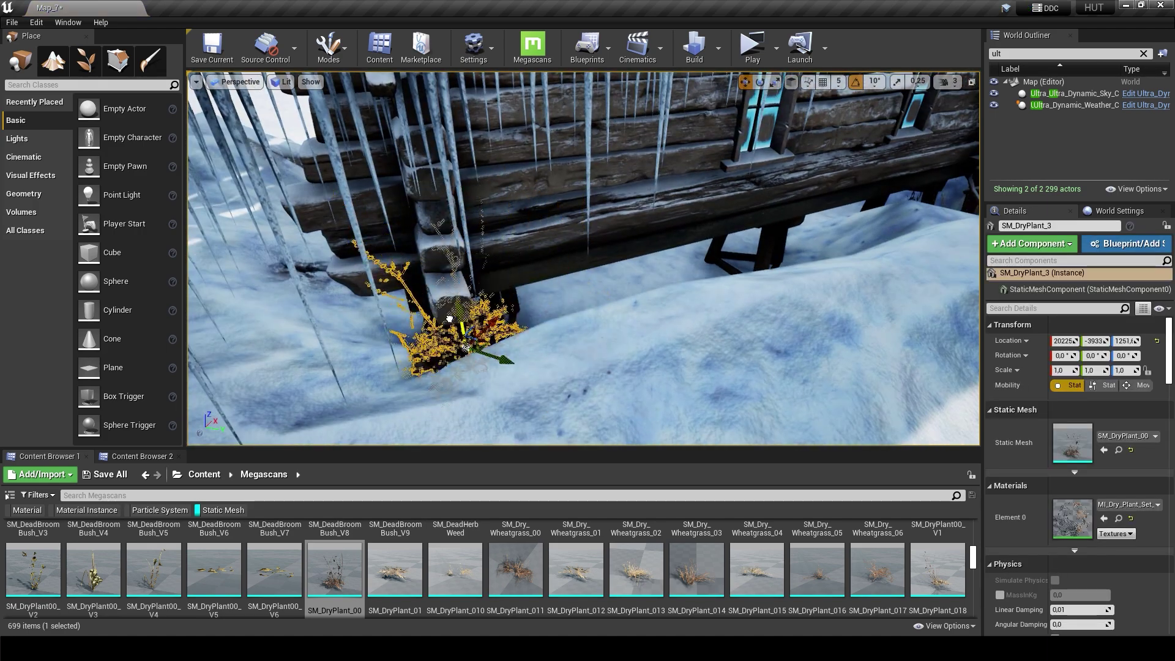
right_drag(488, 377, 489, 377)
key(Escape)
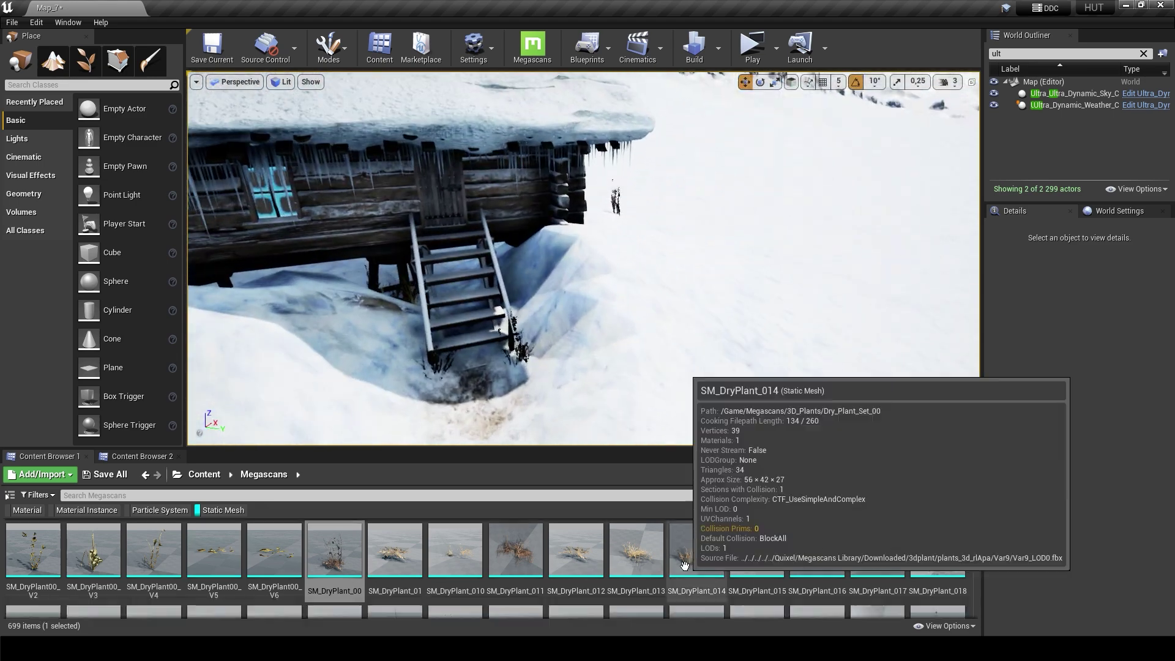
scroll(414, 579, down, 1)
click(427, 364)
key(Escape)
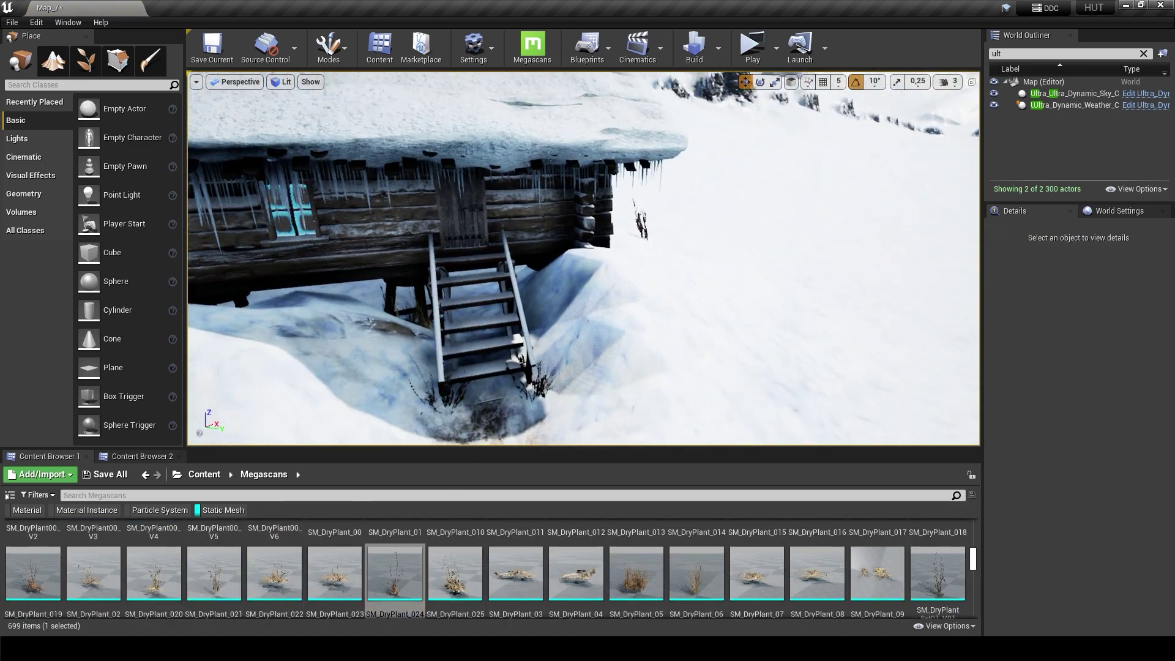
scroll(427, 364, up, 4)
scroll(312, 569, down, 1)
click(425, 307)
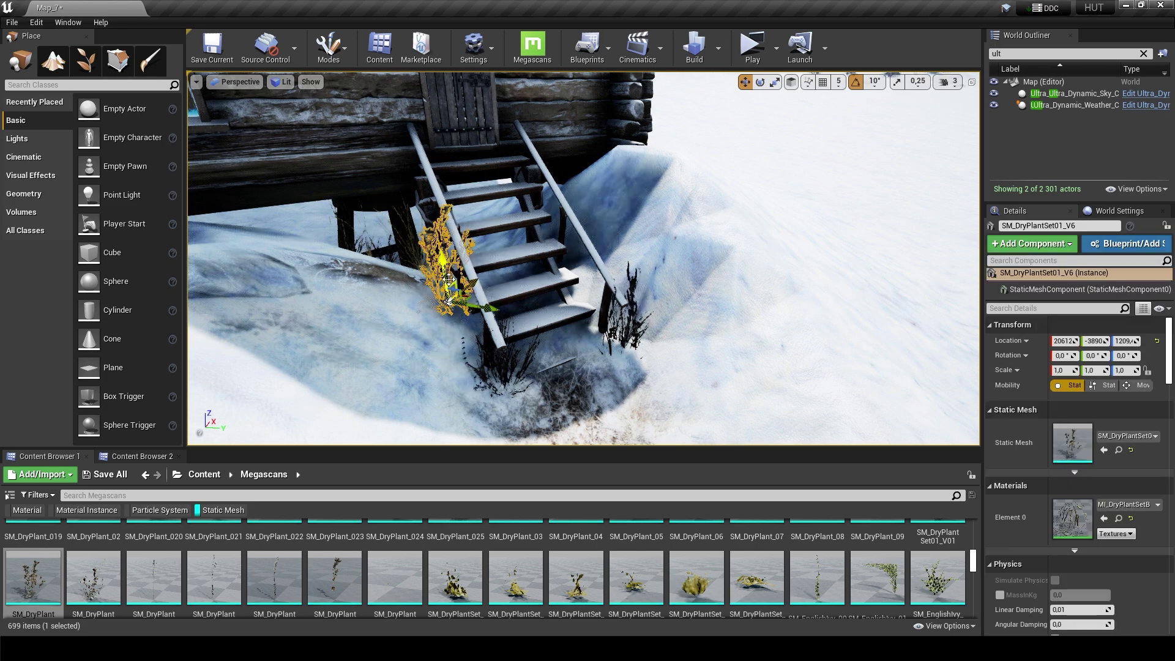
key(Escape)
scroll(425, 308, up, 5)
scroll(525, 569, down, 1)
scroll(368, 566, down, 2)
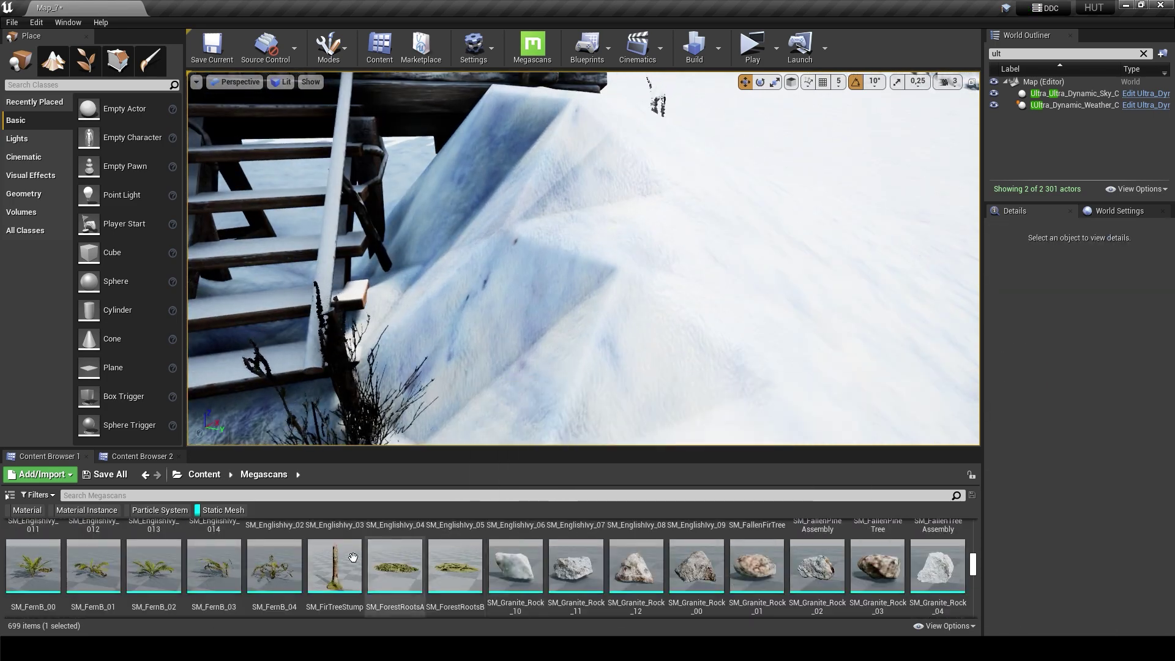
scroll(184, 572, up, 3)
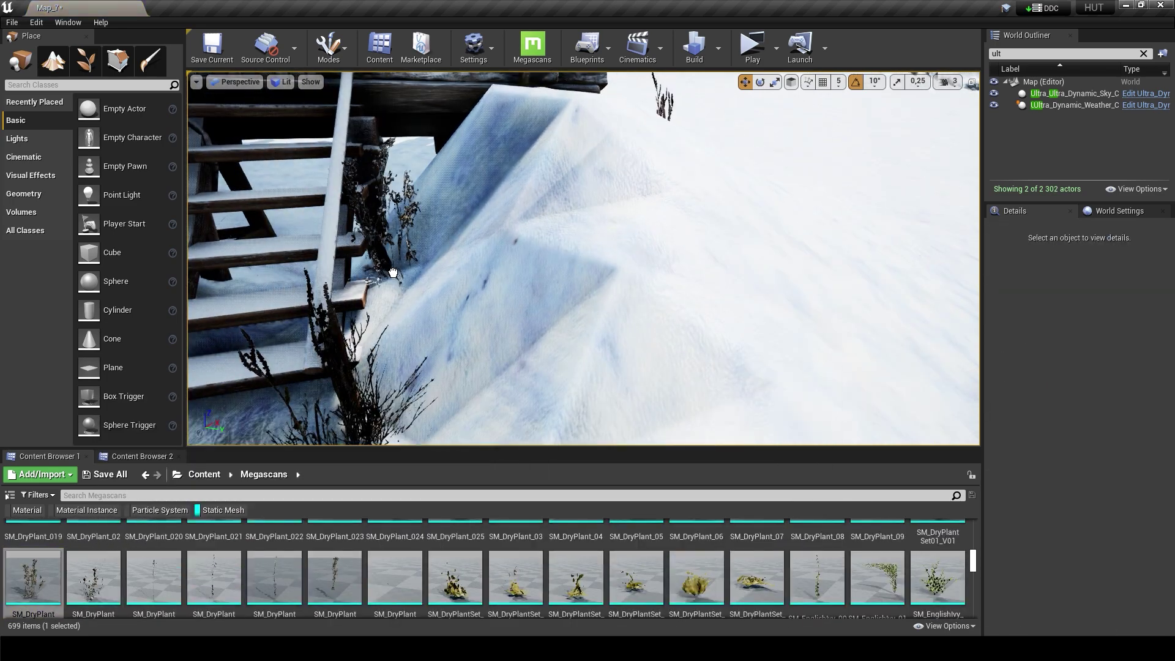
Step: Place another dry plant and a fern in the snow beside the stairs
drag(516, 575, 392, 276)
key(Escape)
scroll(392, 275, down, 5)
scroll(301, 588, down, 2)
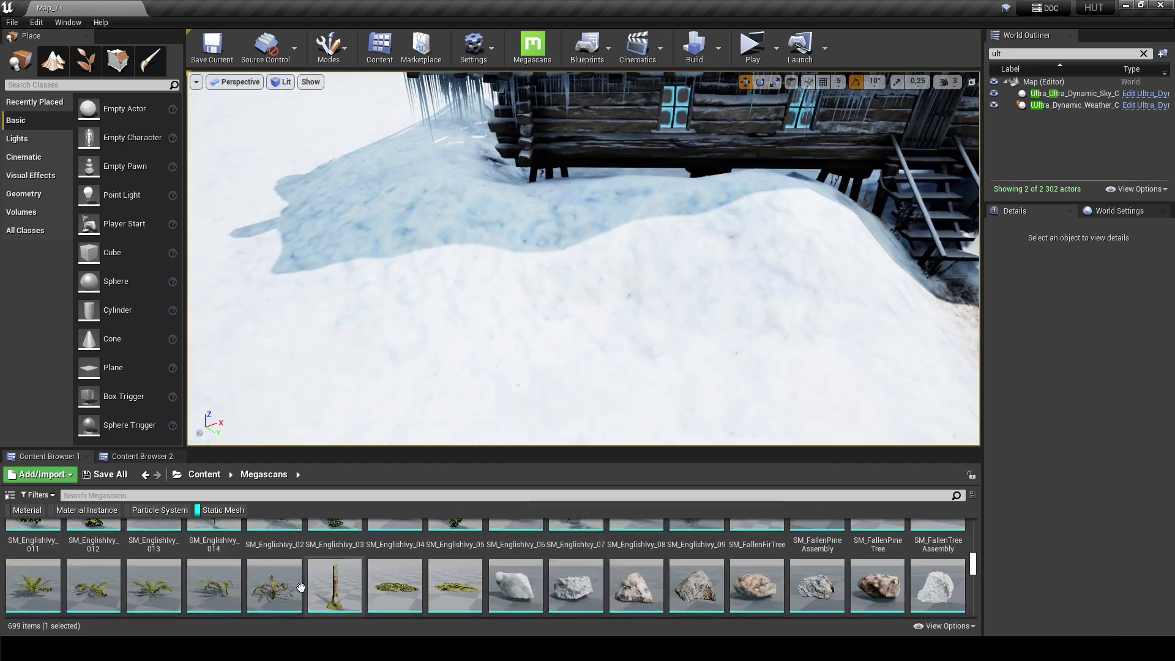
drag(577, 329, 551, 333)
key(Escape)
scroll(578, 331, down, 5)
key(Escape)
Step: Place dry ivy plants on the snowy ground in front of the stairs
right_drag(554, 336, 618, 343)
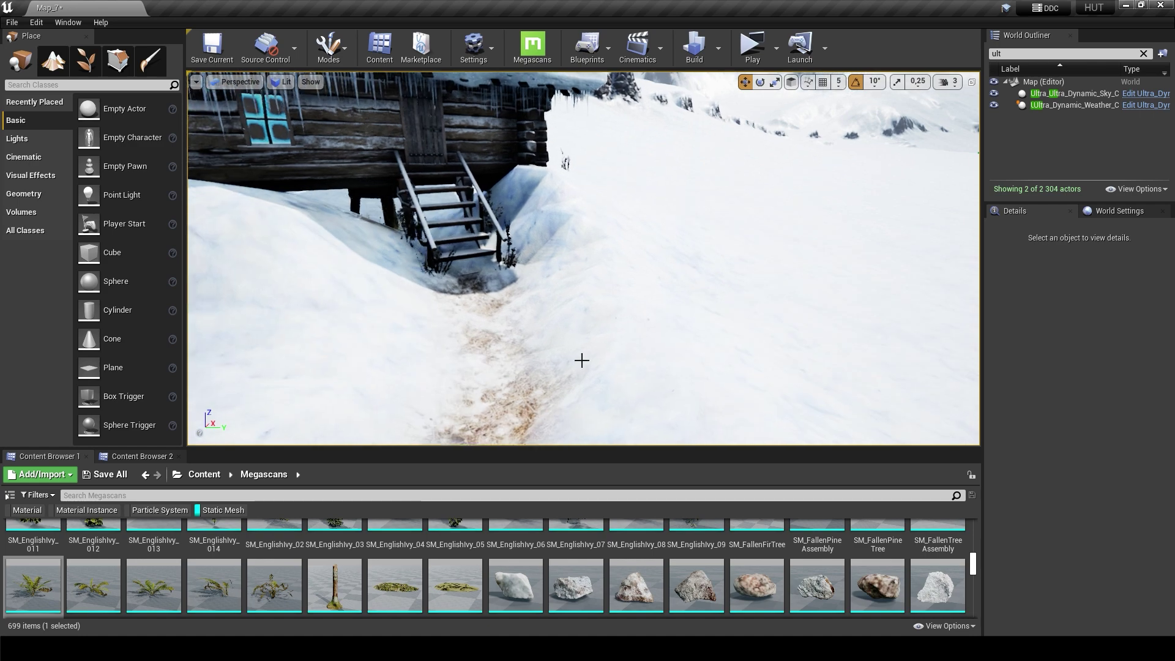
click(562, 316)
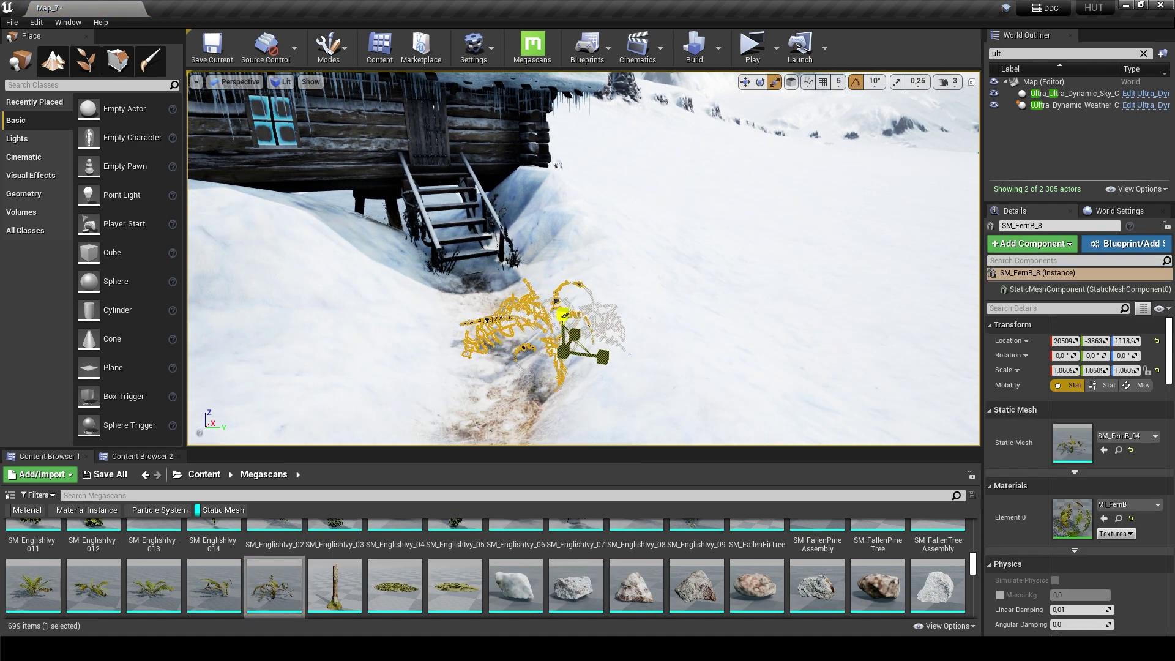
key(Escape)
right_drag(562, 315, 526, 342)
drag(274, 584, 489, 257)
key(Escape)
right_drag(489, 257, 536, 348)
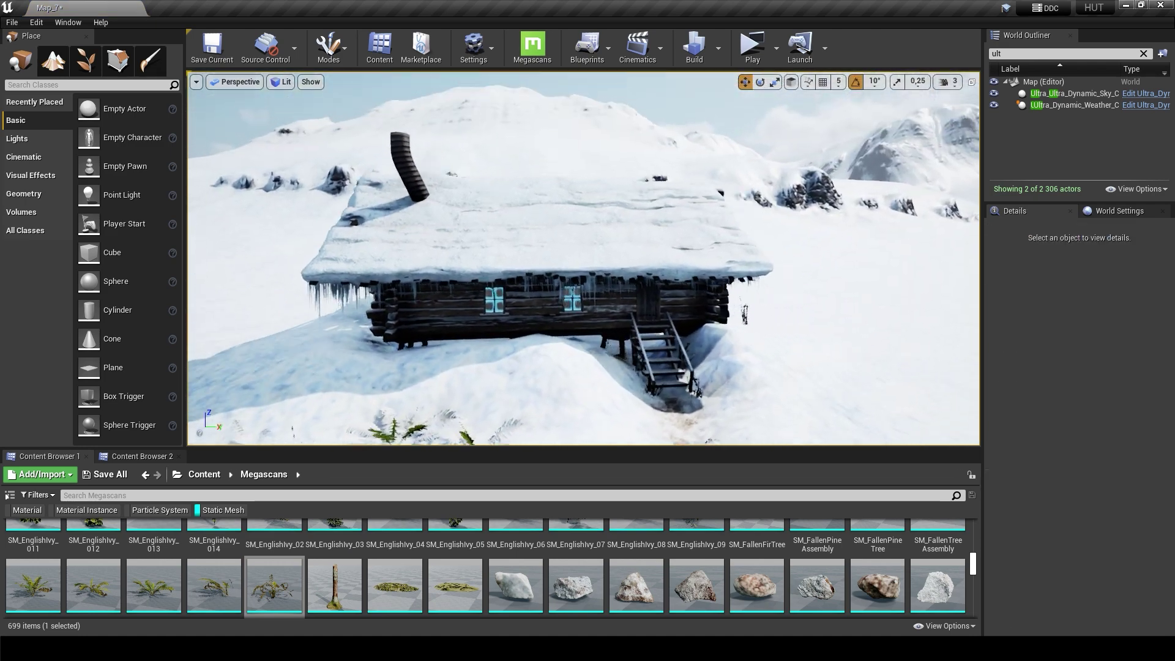
Step: Place and rotate a fern in the snow right of the cabin
mouse_move(274, 584)
mouse_down()
mouse_move(816, 347)
mouse_move(765, 257)
mouse_up()
key(e)
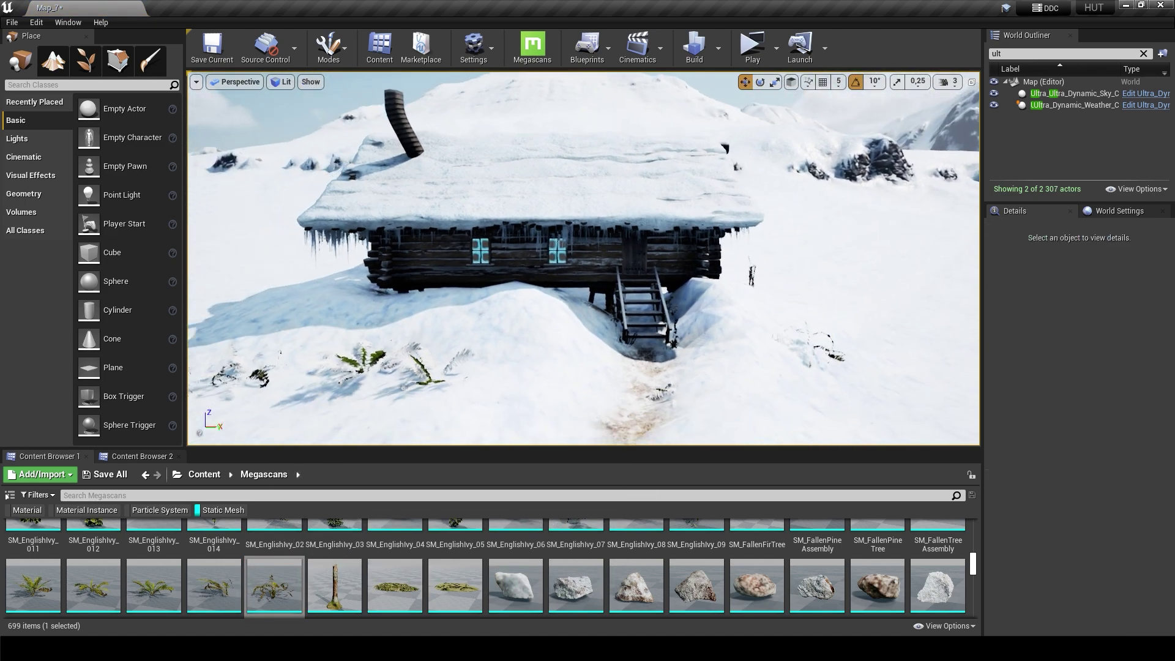
scroll(504, 545, down, 3)
scroll(504, 545, down, 5)
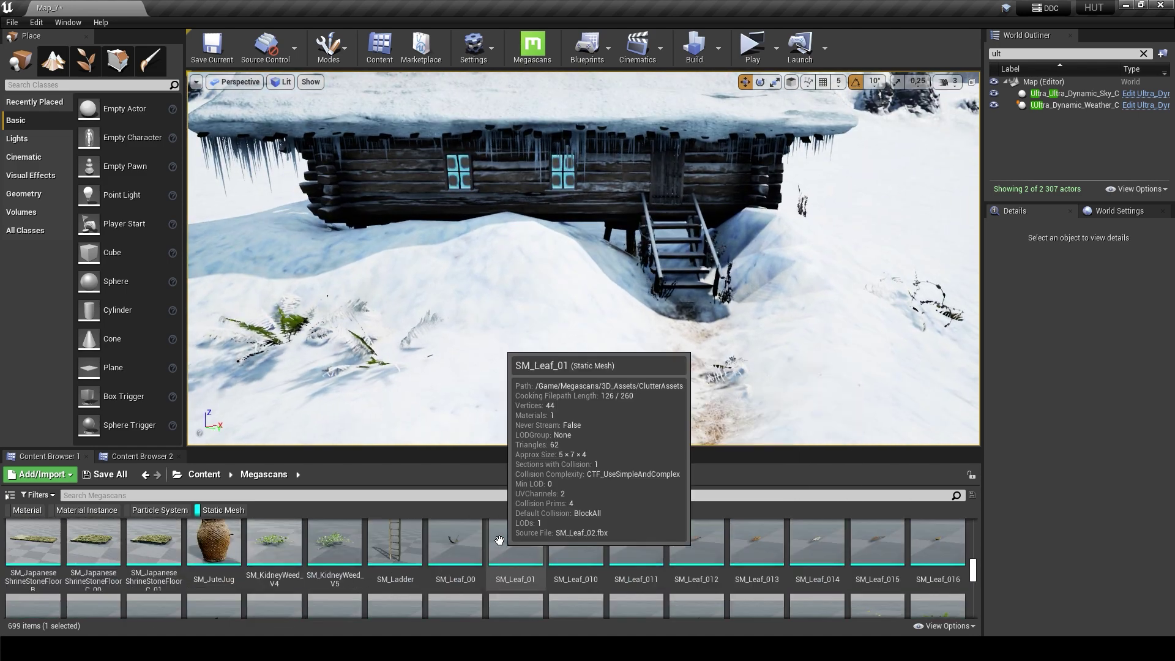
mouse_move(538, 398)
mouse_down()
mouse_move(536, 429)
mouse_move(536, 391)
mouse_up()
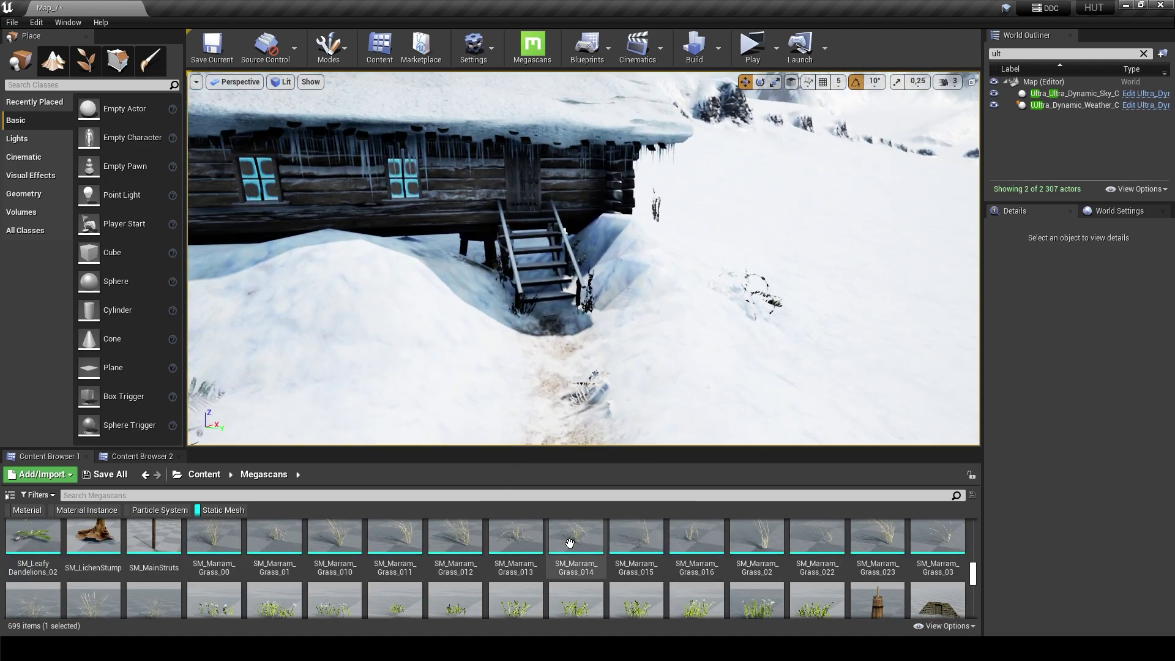
Step: Add marram grass tufts on the path, deleting an oversized clump near the steps
drag(577, 537, 513, 365)
drag(496, 430, 510, 379)
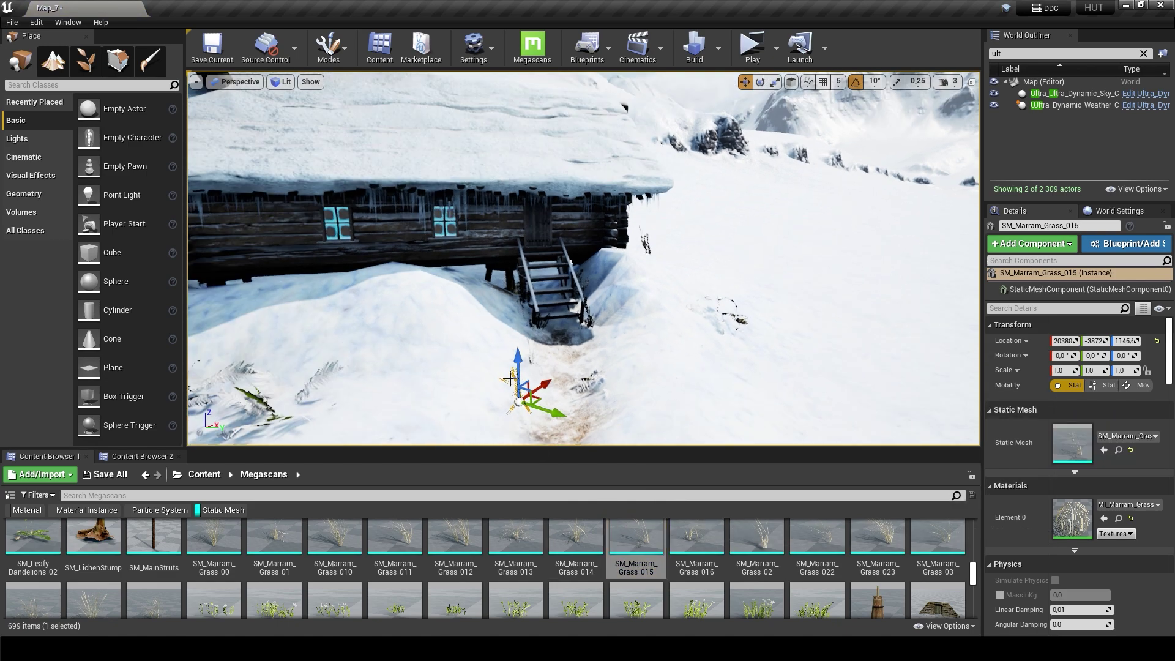
scroll(602, 341, up, 5)
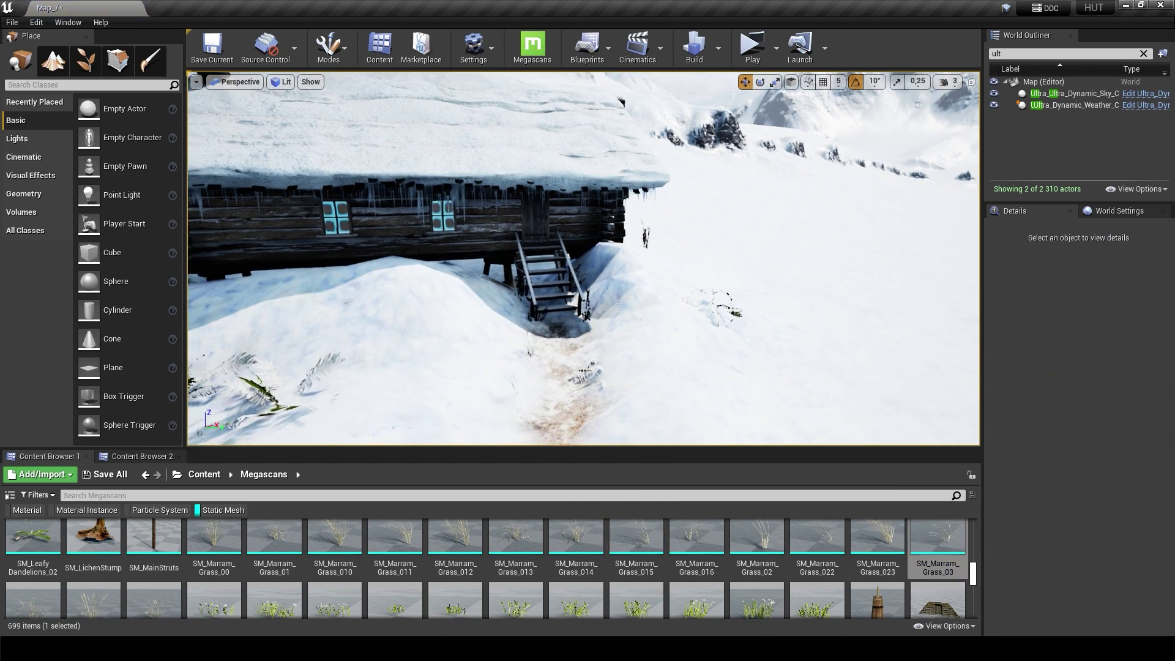
scroll(490, 570, down, 2)
drag(153, 542, 472, 362)
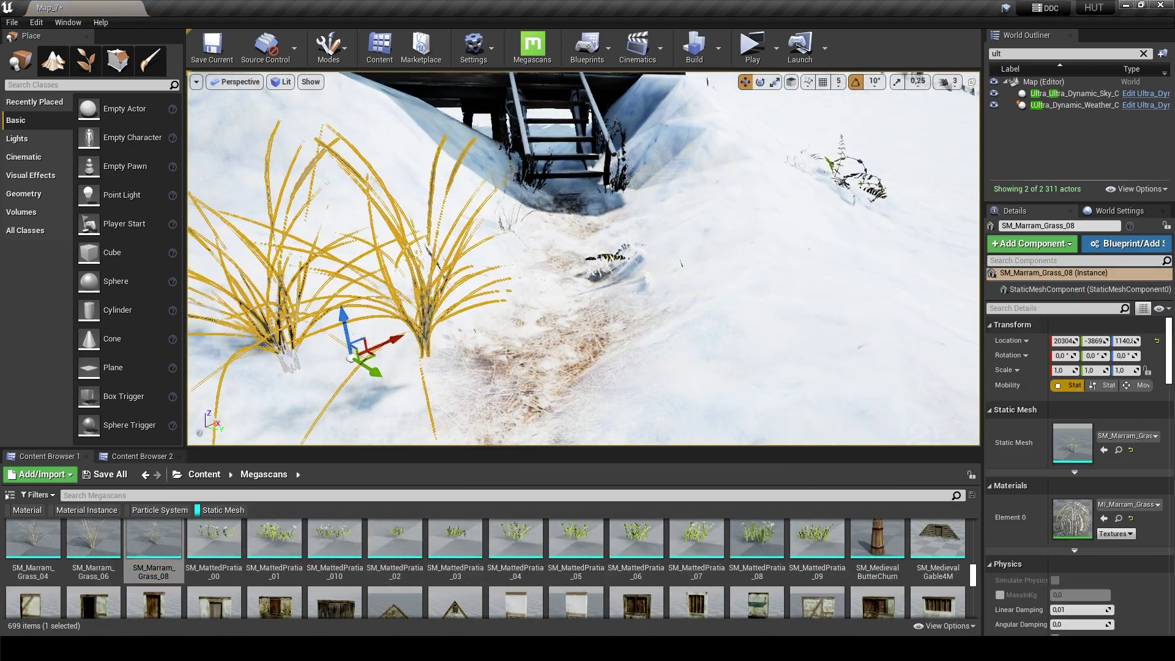
key(e)
scroll(539, 357, down, 3)
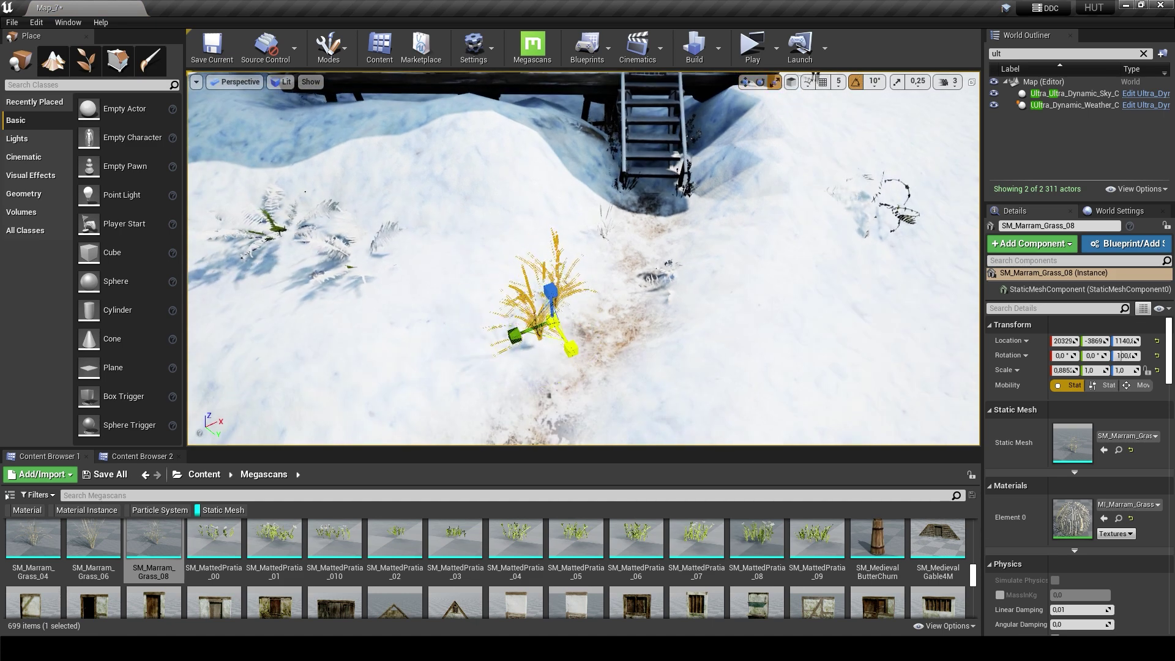
key(w)
key(Delete)
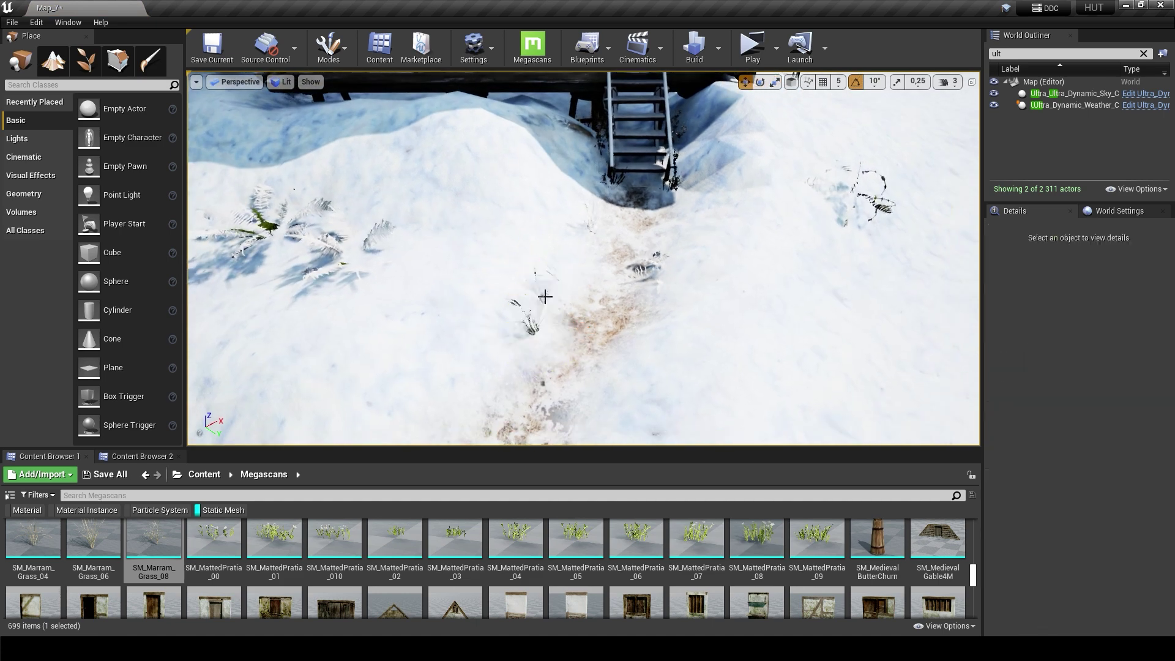
Step: Place another marram grass tuft on the trampled path
right_drag(559, 296, 502, 343)
drag(127, 542, 541, 278)
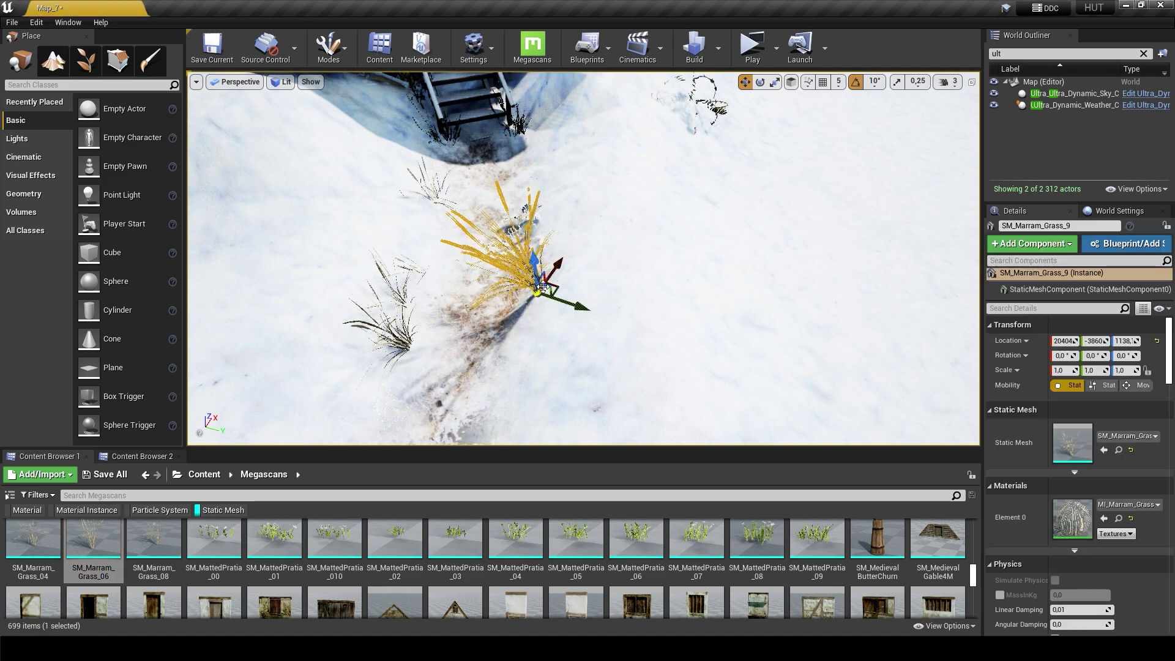
key(Escape)
scroll(655, 561, down, 3)
scroll(655, 561, down, 3)
Step: Place two salt-tolerant shrub variants beside the steps and on the snow slope
scroll(655, 561, down, 3)
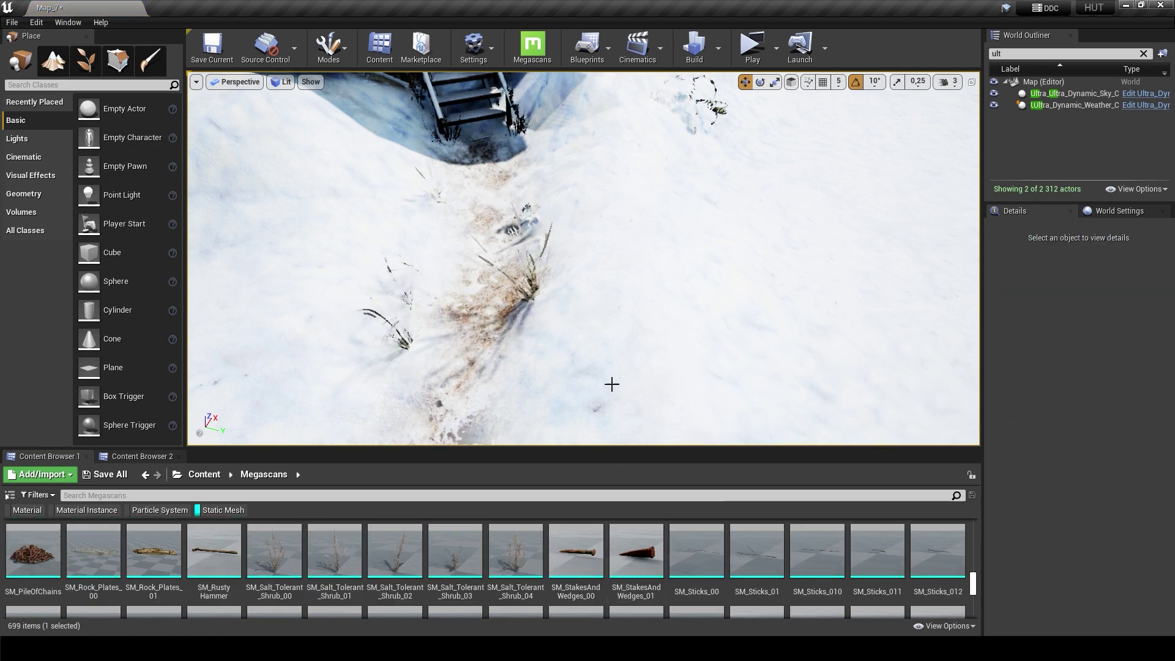
mouse_move(612, 386)
right_down()
mouse_move(611, 343)
mouse_move(612, 380)
right_up()
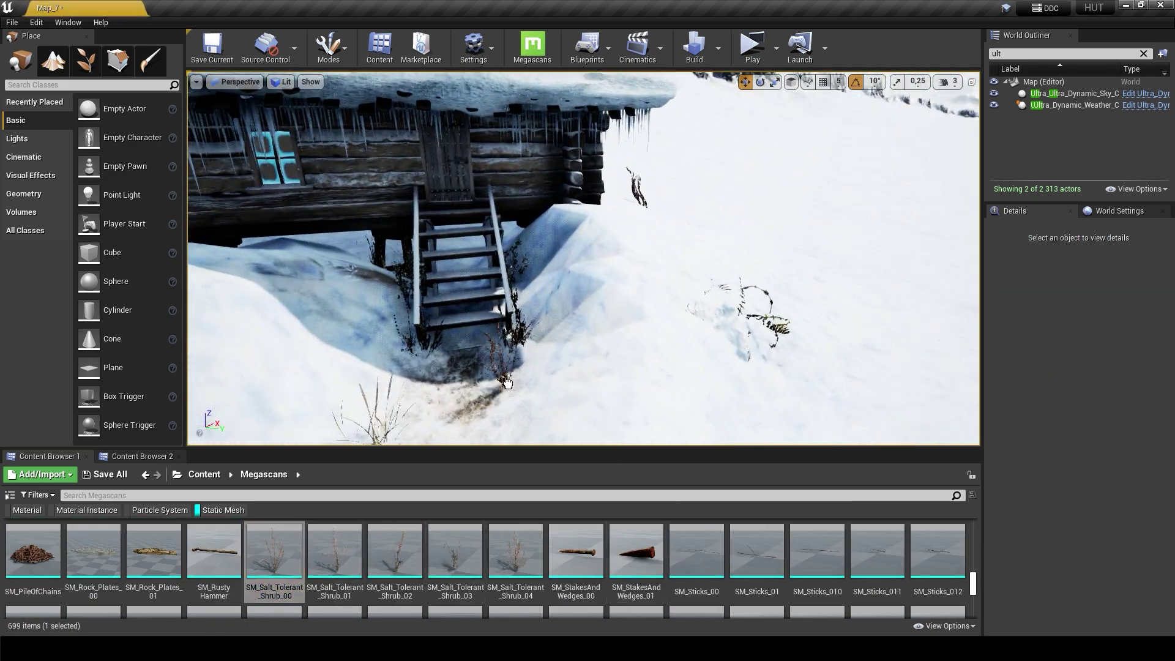
drag(275, 551, 550, 358)
right_drag(380, 359, 428, 342)
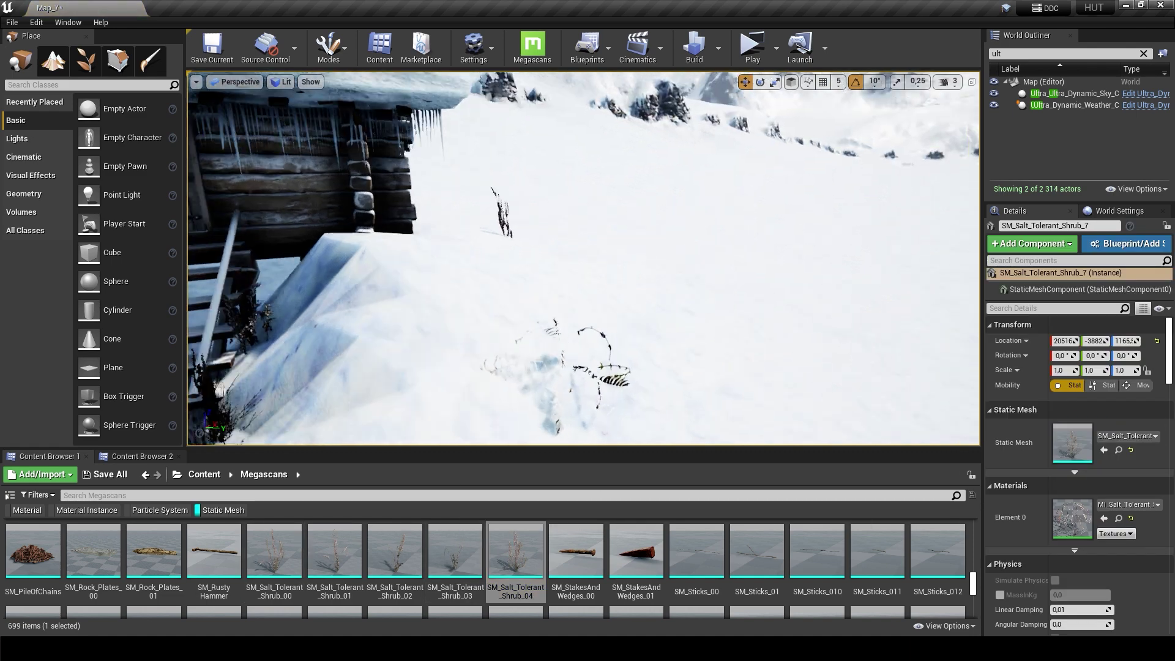
drag(274, 551, 528, 318)
drag(335, 551, 411, 318)
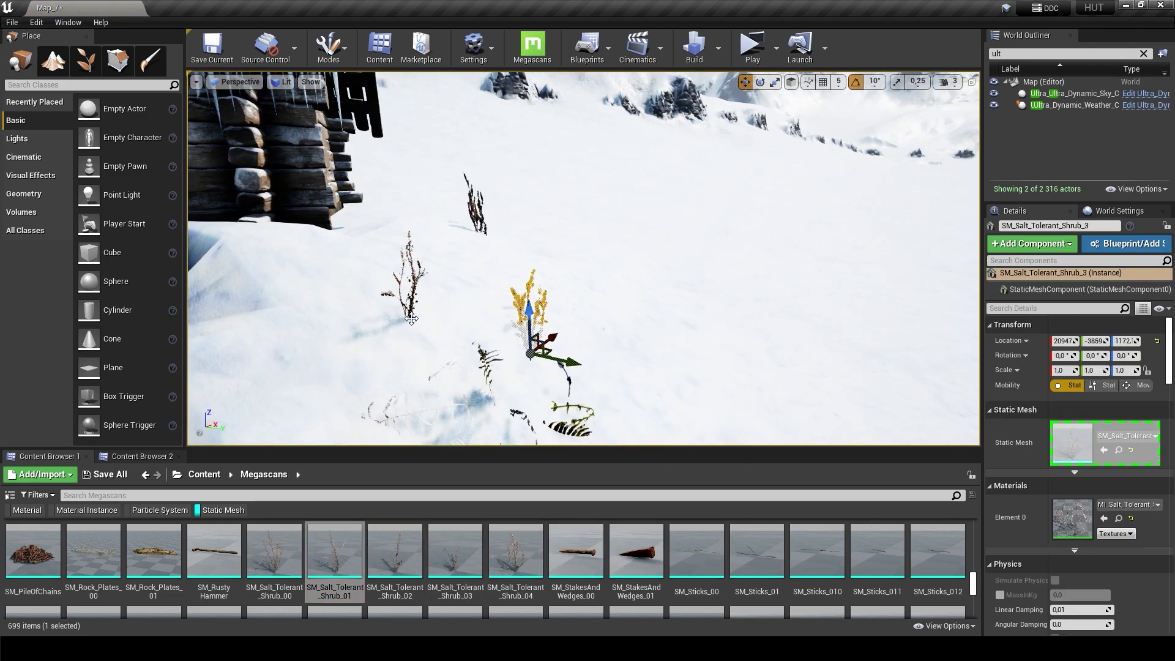
drag(379, 380, 450, 429)
scroll(456, 567, down, 5)
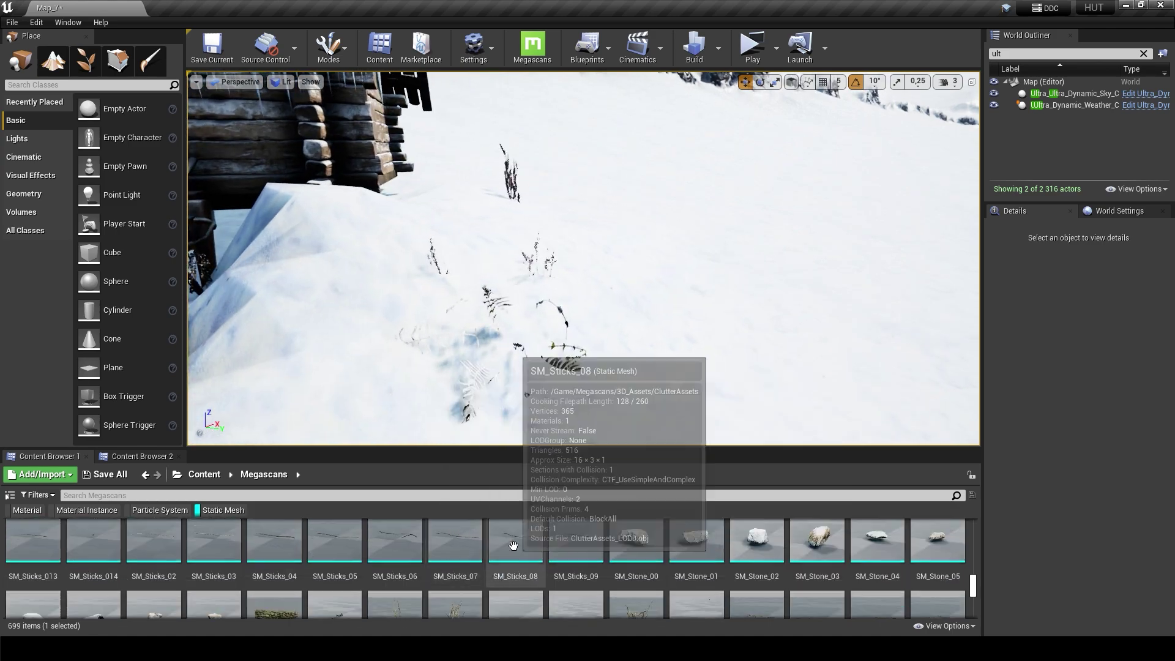
Step: Place thatching grass beside the path near the stairs
drag(456, 566, 539, 257)
right_drag(538, 257, 360, 271)
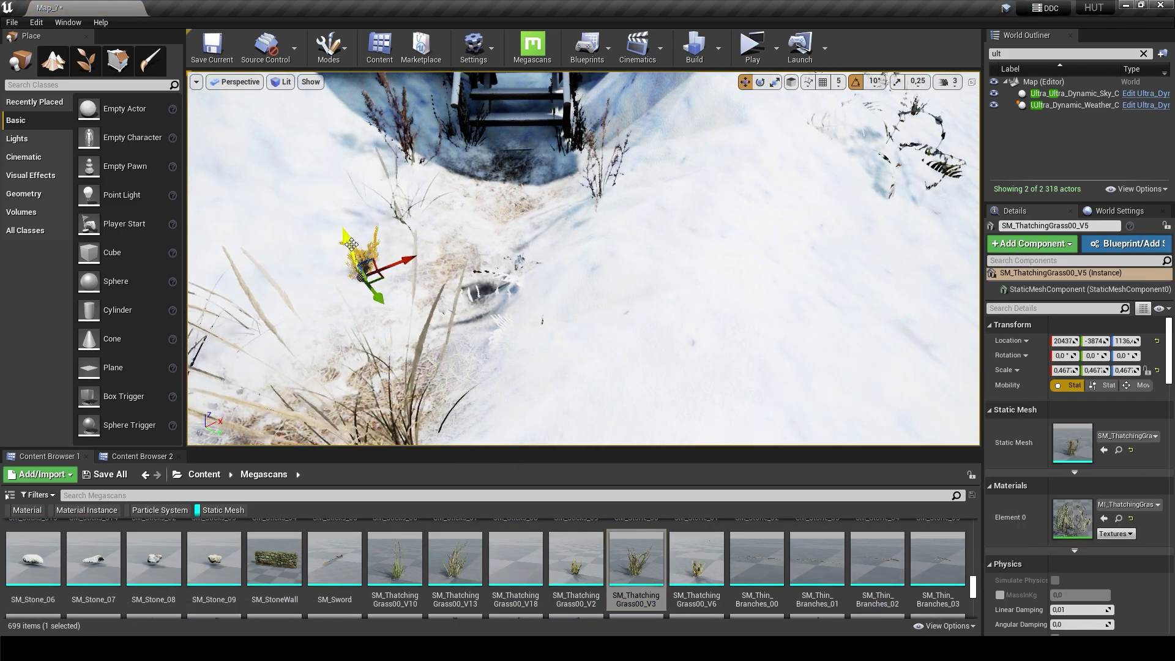
key(Escape)
scroll(360, 271, down, 10)
right_drag(360, 272, 429, 306)
scroll(476, 565, down, 3)
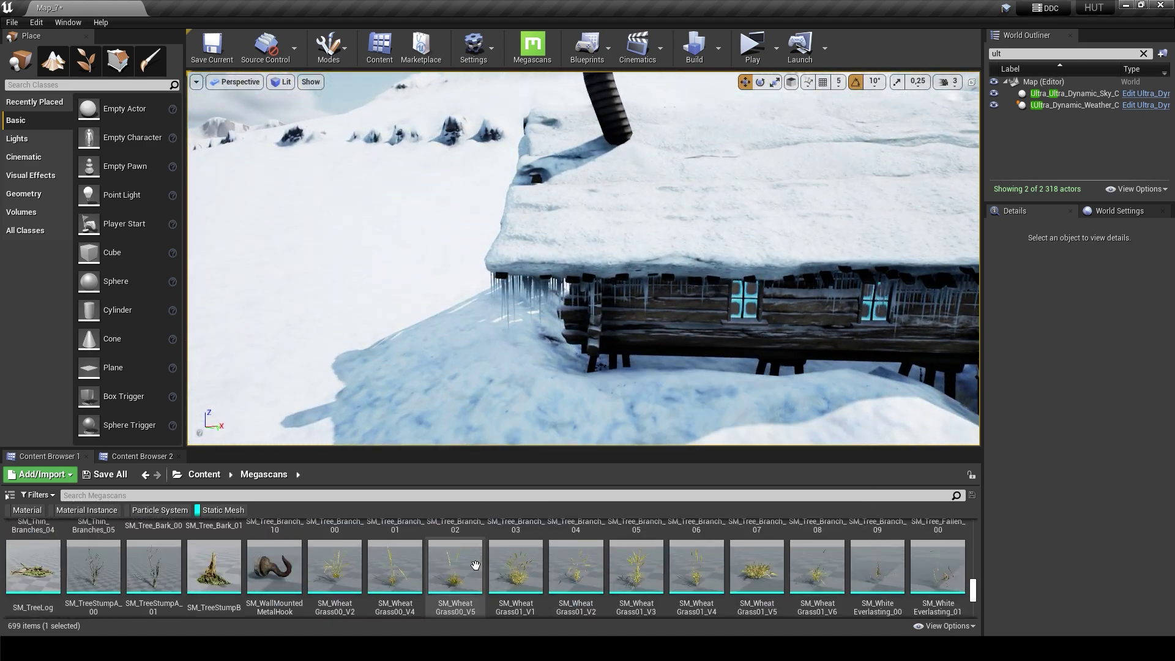
Step: Place several wheat grass tufts on the snow beside the cabin
drag(336, 365, 335, 366)
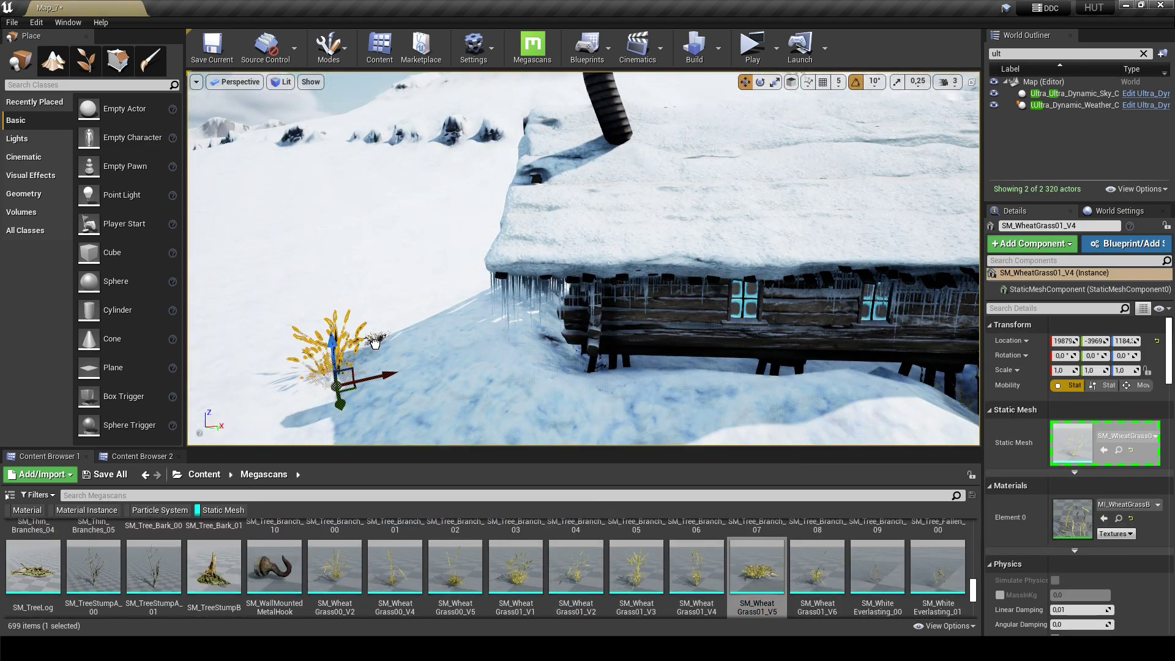
drag(335, 566, 326, 424)
right_drag(319, 405, 319, 441)
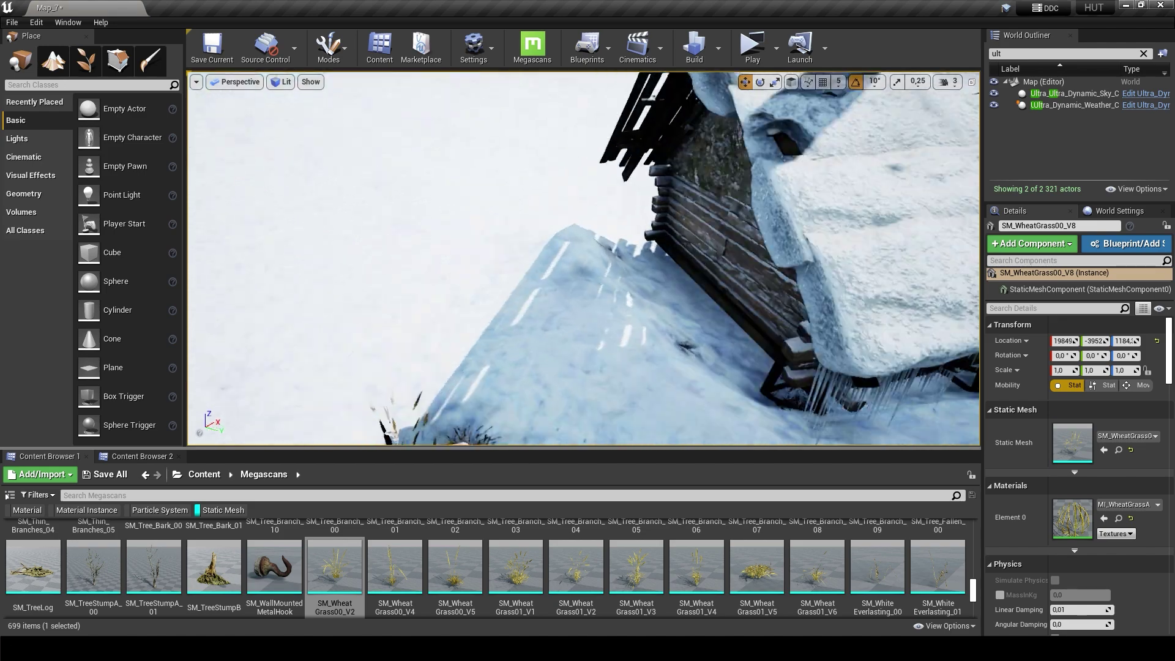
scroll(184, 564, down, 1)
scroll(703, 570, up, 1)
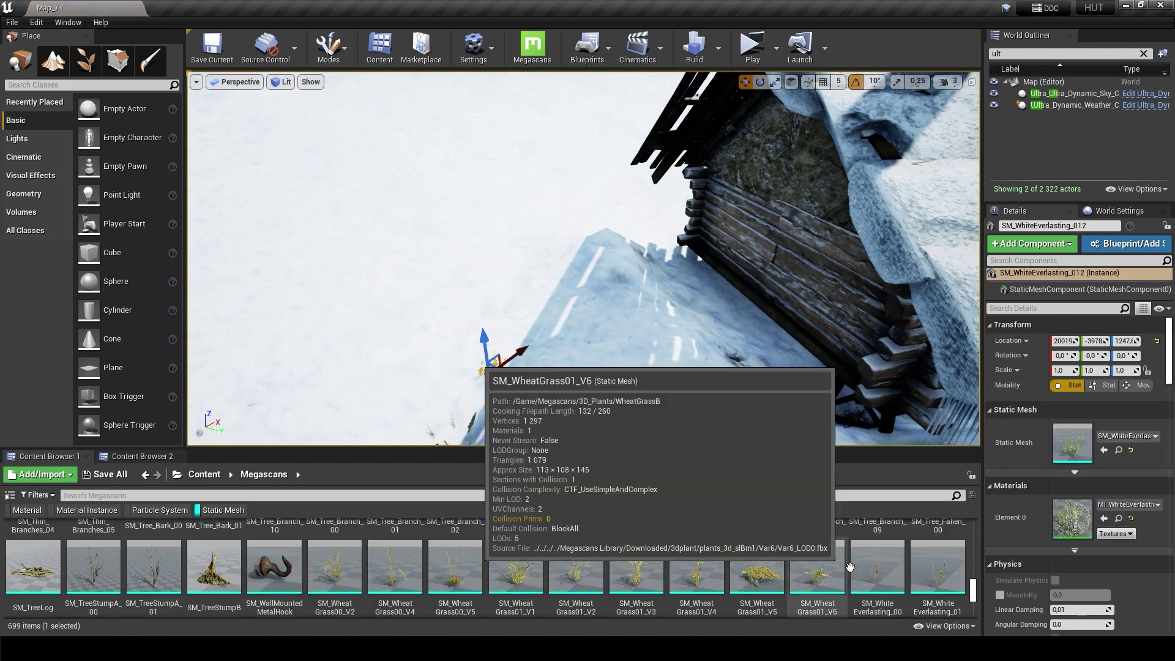
drag(818, 566, 493, 374)
right_drag(493, 373, 493, 373)
right_drag(559, 342, 559, 342)
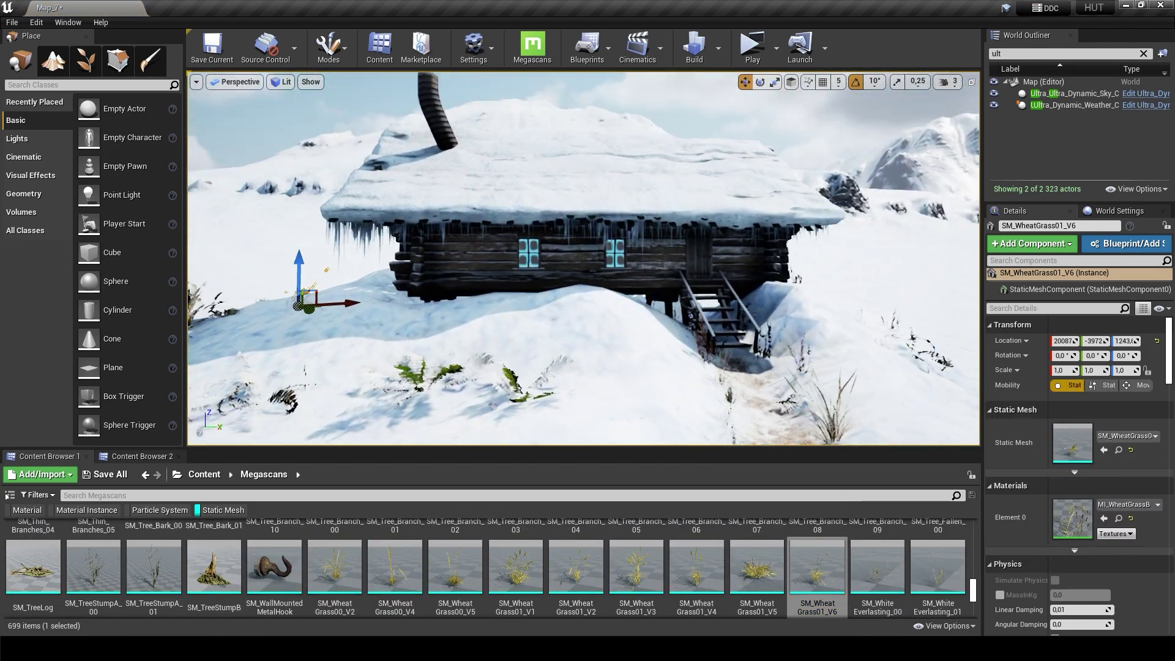
key(Escape)
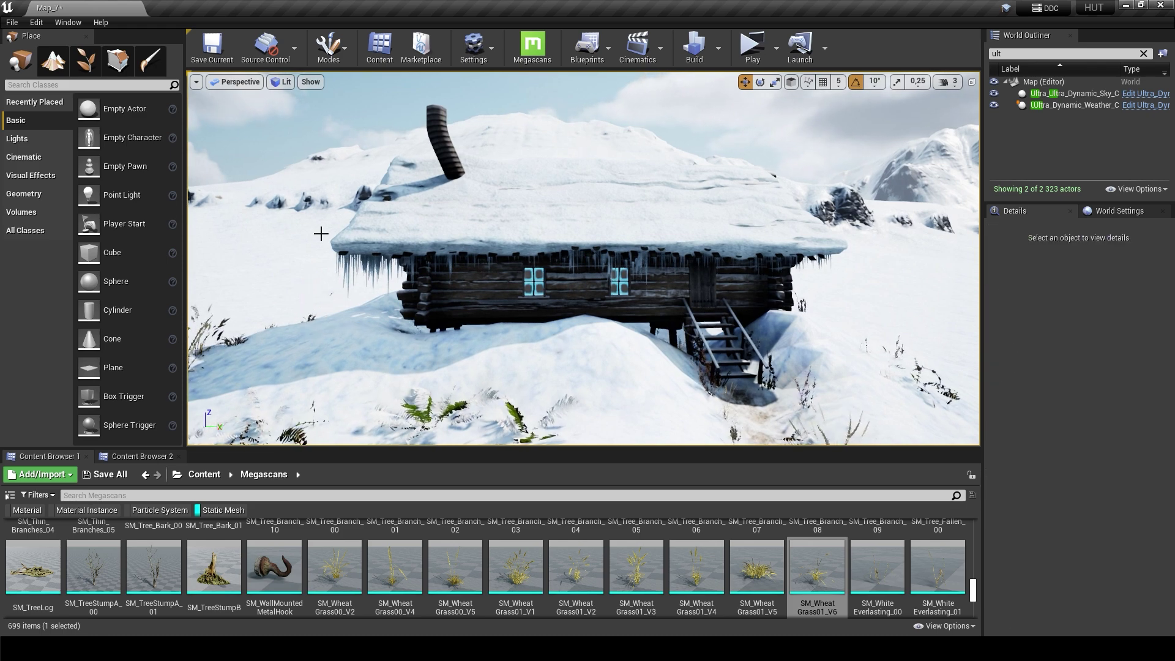
Step: Save Map_7 and briefly preview the SM_TreeStumpB mesh
click(12, 22)
click(37, 127)
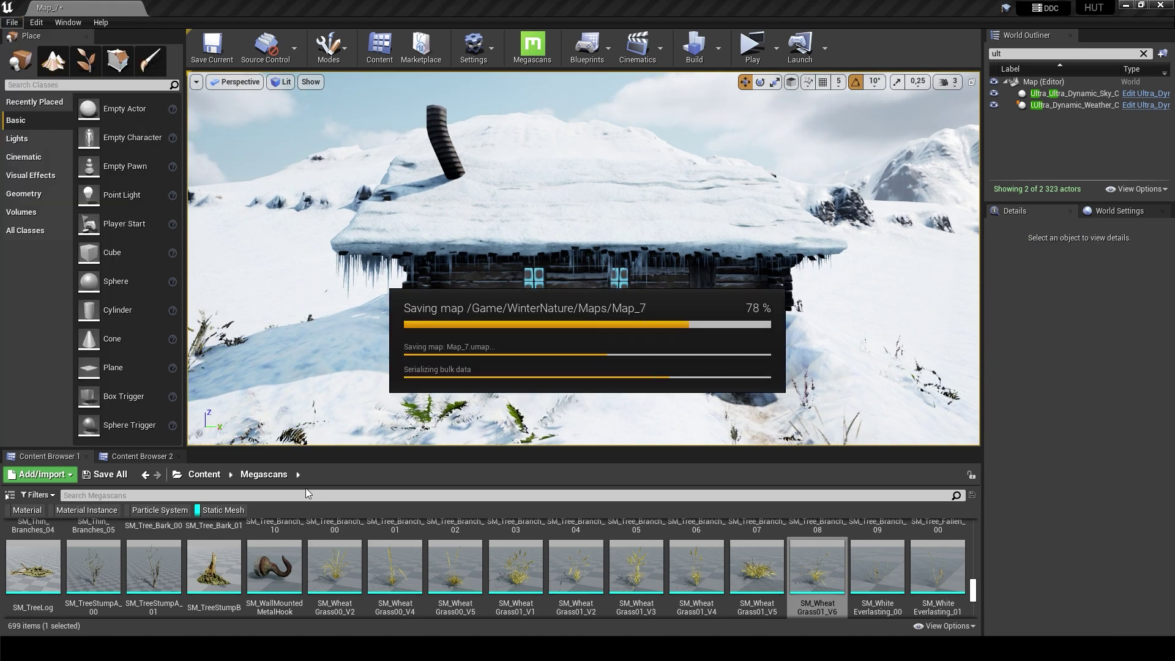
double_click(214, 566)
click(1021, 80)
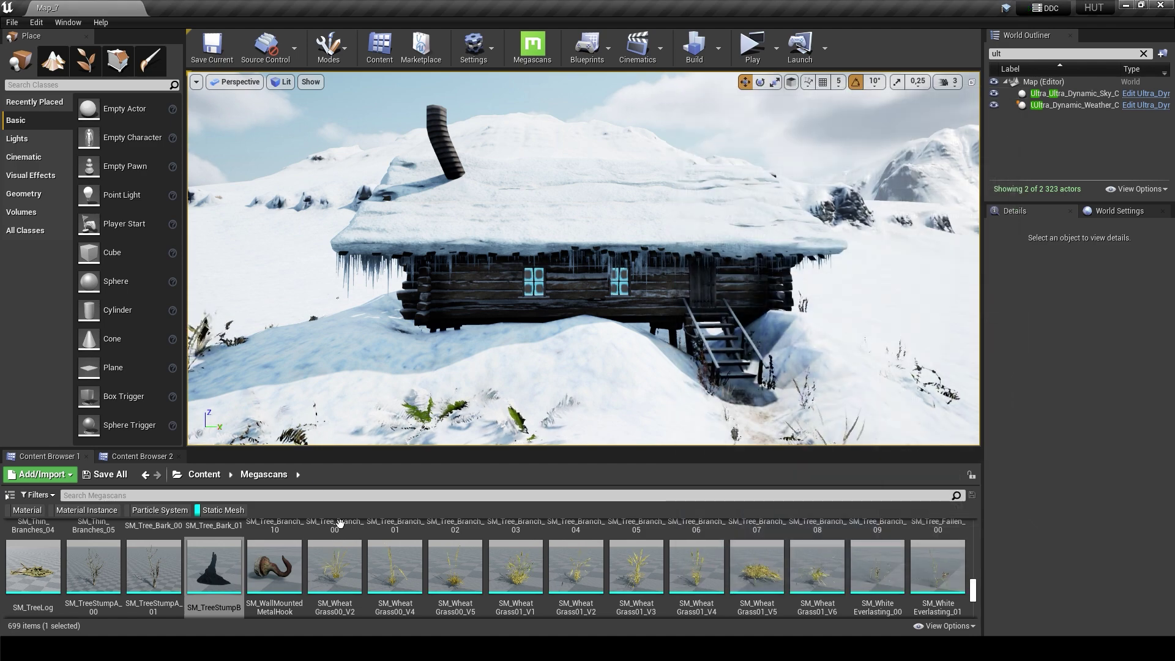
Step: Show the 188-item Modules collection in Content Browser 2
scroll(481, 541, down, 5)
scroll(481, 541, down, 5)
scroll(481, 541, down, 5)
scroll(482, 542, down, 5)
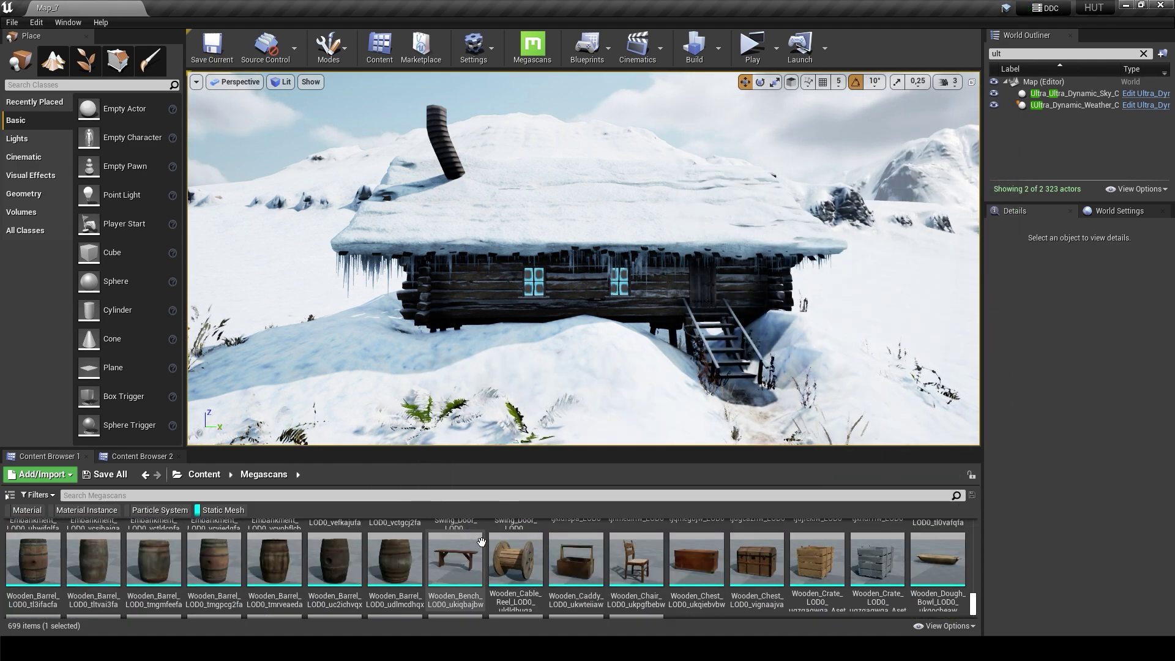
scroll(482, 541, down, 3)
click(136, 456)
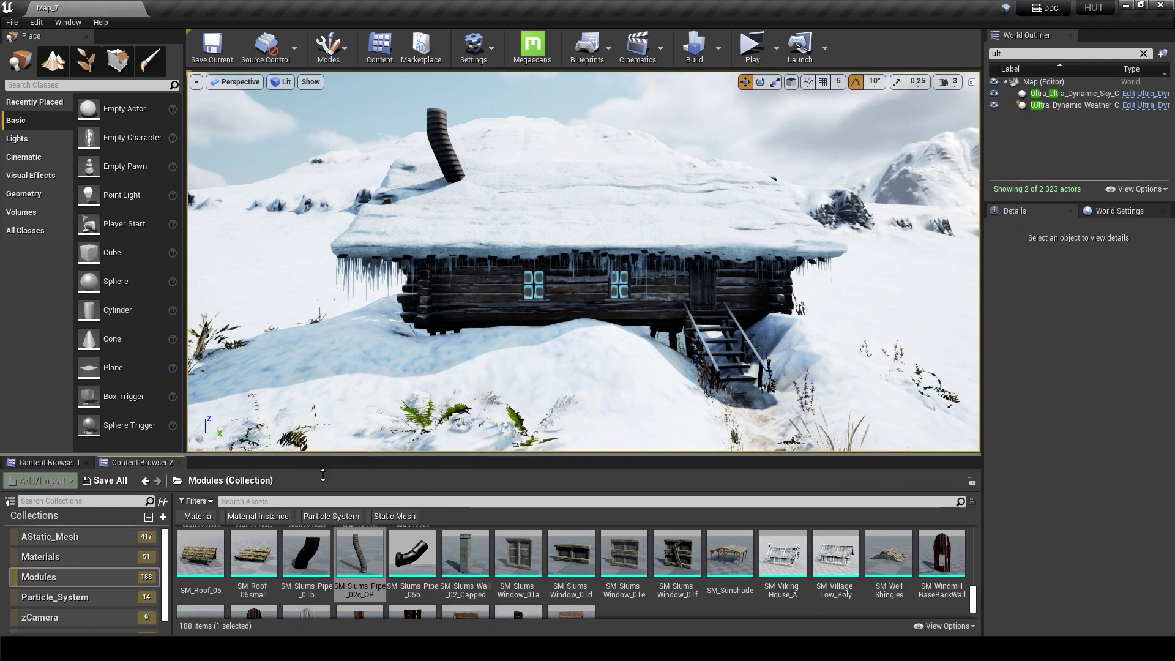
Step: In Foliage mode, select the debris foliage types and paint them onto the roof
key(shift+4)
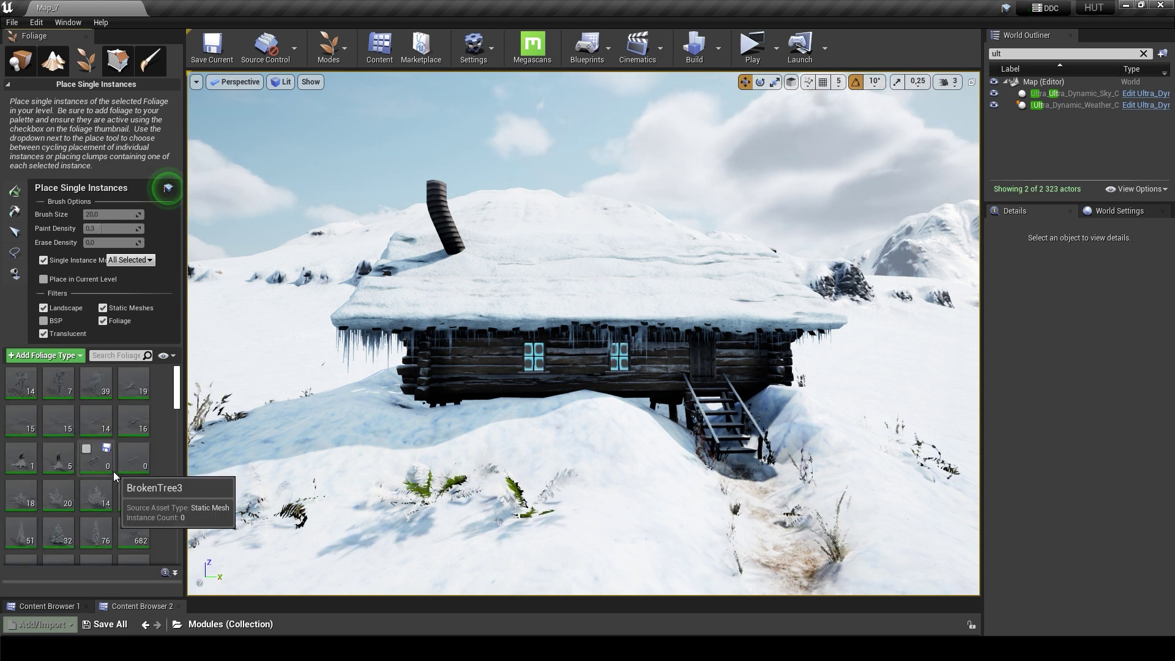
scroll(112, 472, down, 2)
scroll(115, 471, down, 3)
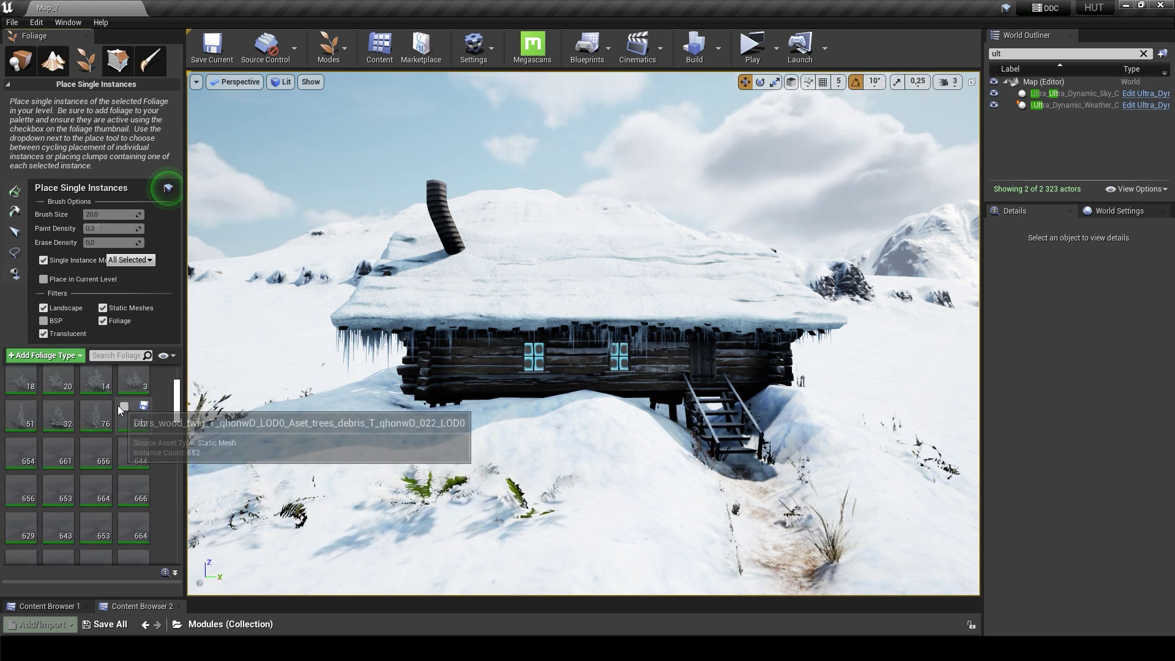
shift+click(98, 505)
right_drag(333, 443, 334, 422)
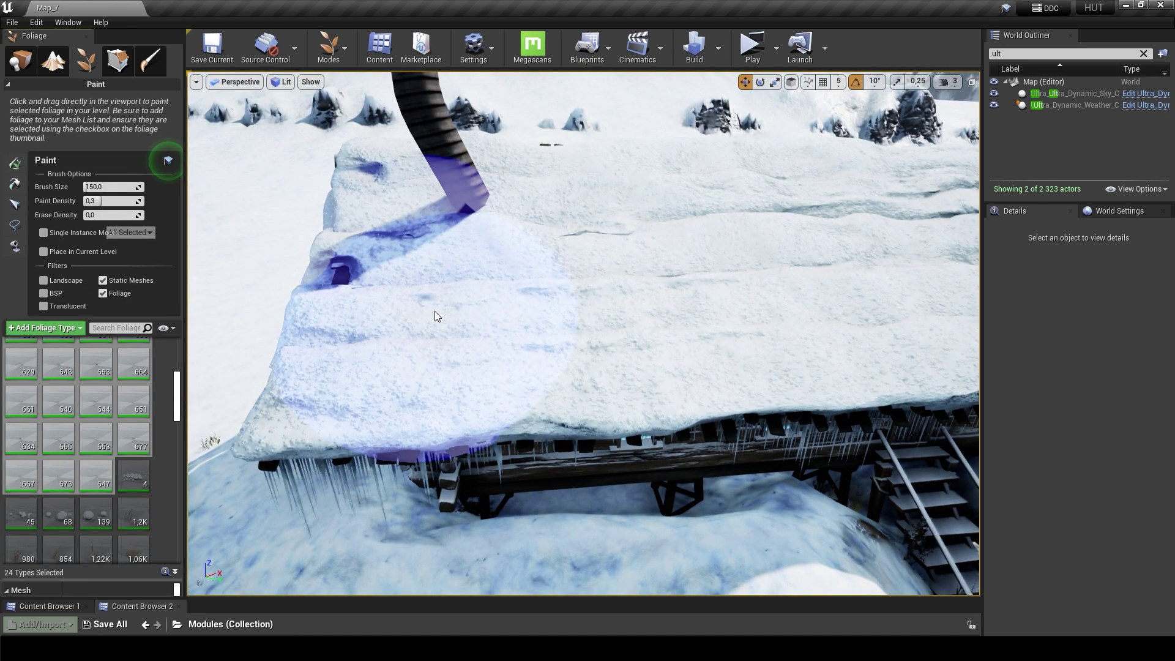
mouse_move(385, 319)
mouse_down()
mouse_move(514, 350)
mouse_move(696, 287)
mouse_up()
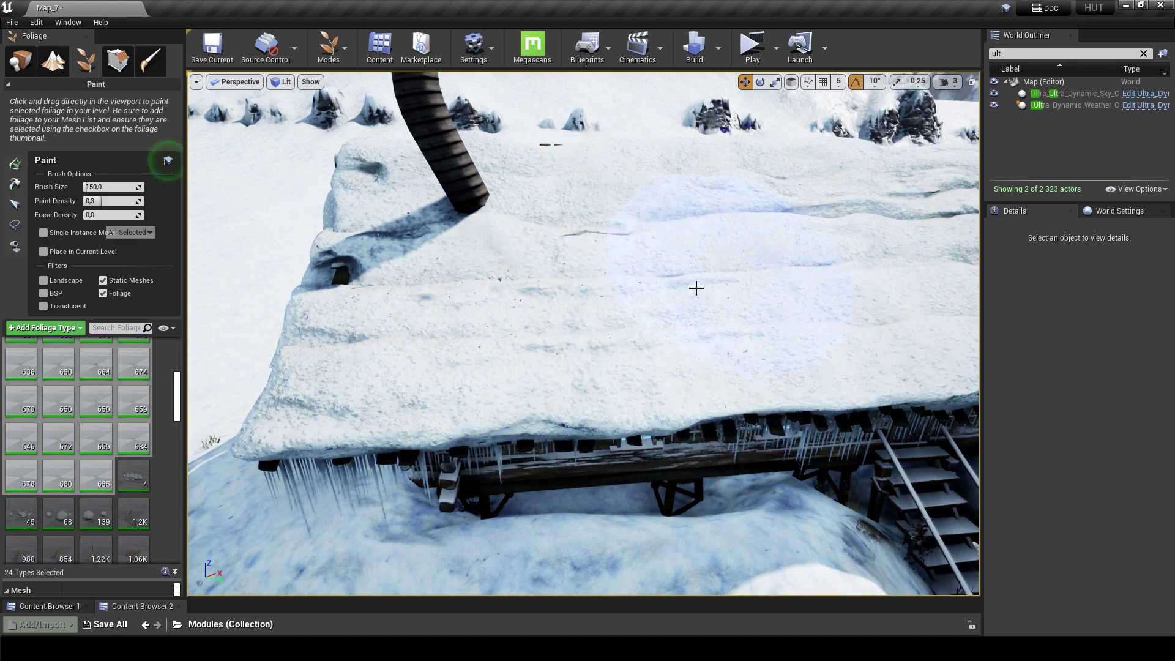
Step: Lower the paint density to 0.03 and paint sparse debris across the roof
right_drag(552, 174, 552, 174)
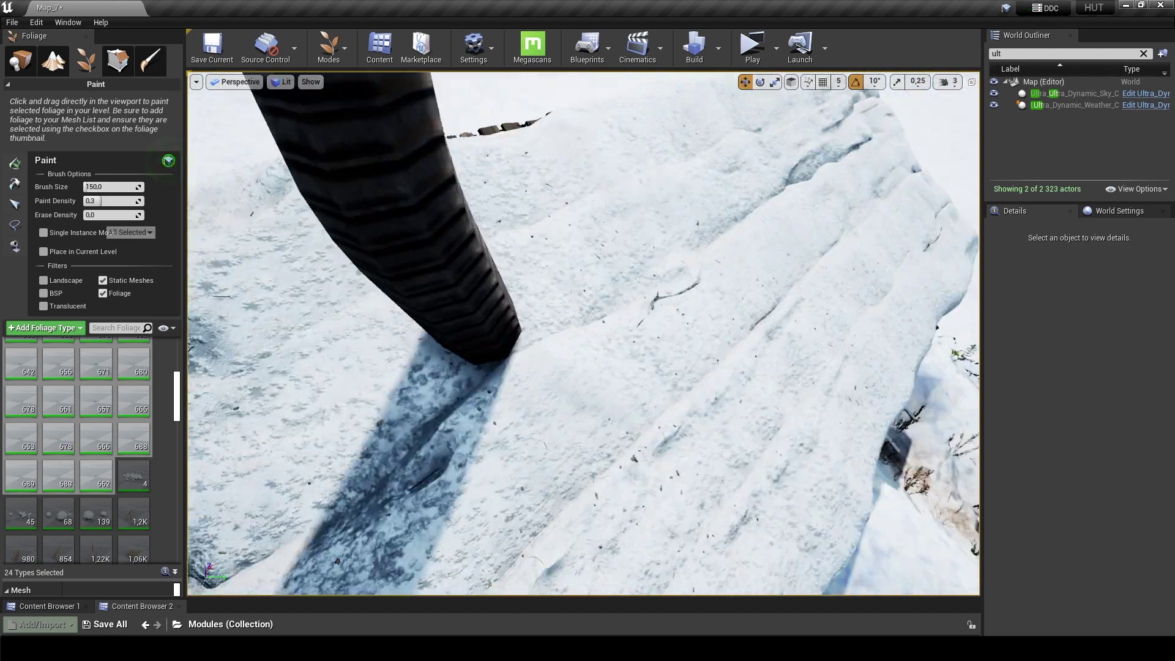
right_drag(842, 287, 843, 287)
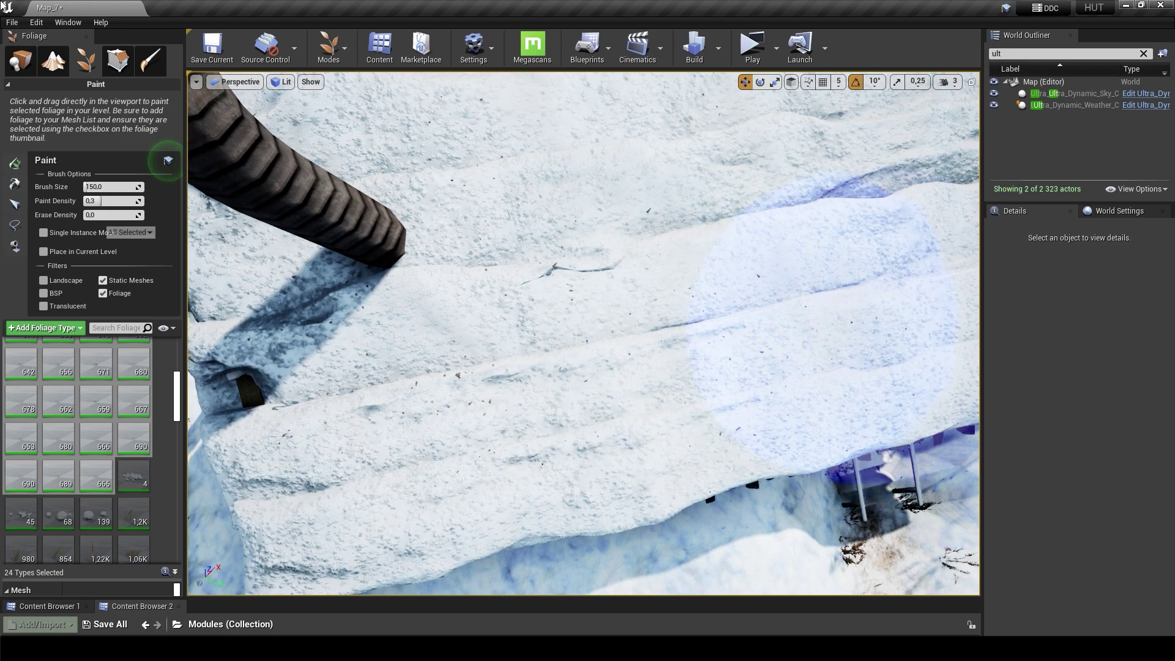
right_drag(530, 202, 585, 279)
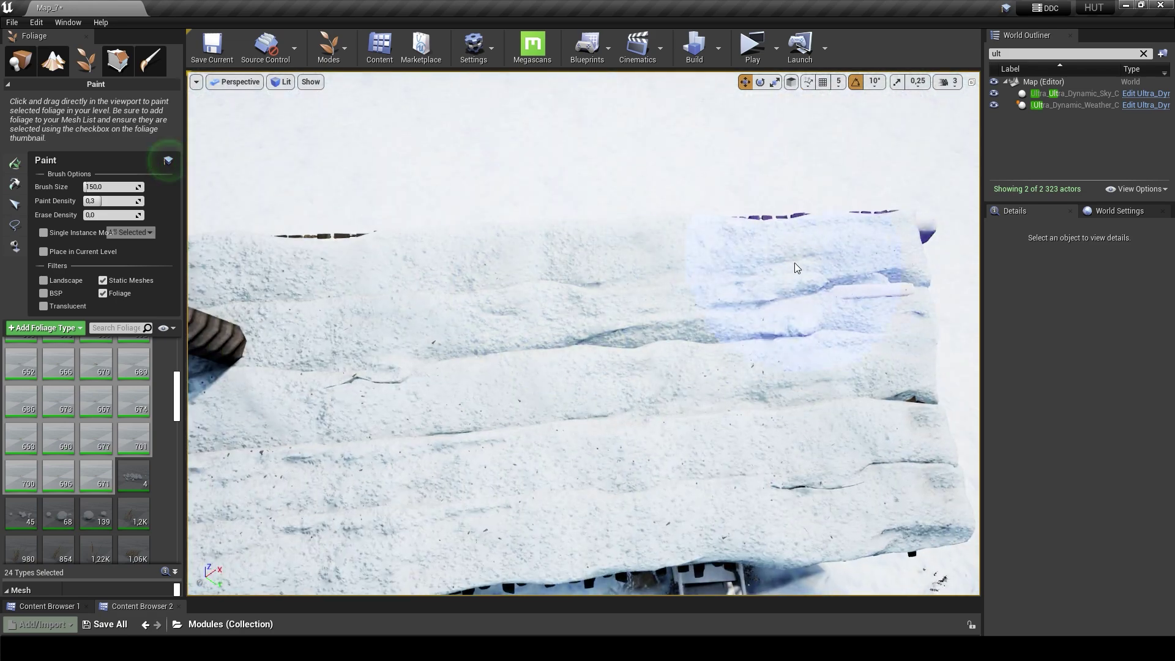
right_drag(422, 343, 422, 343)
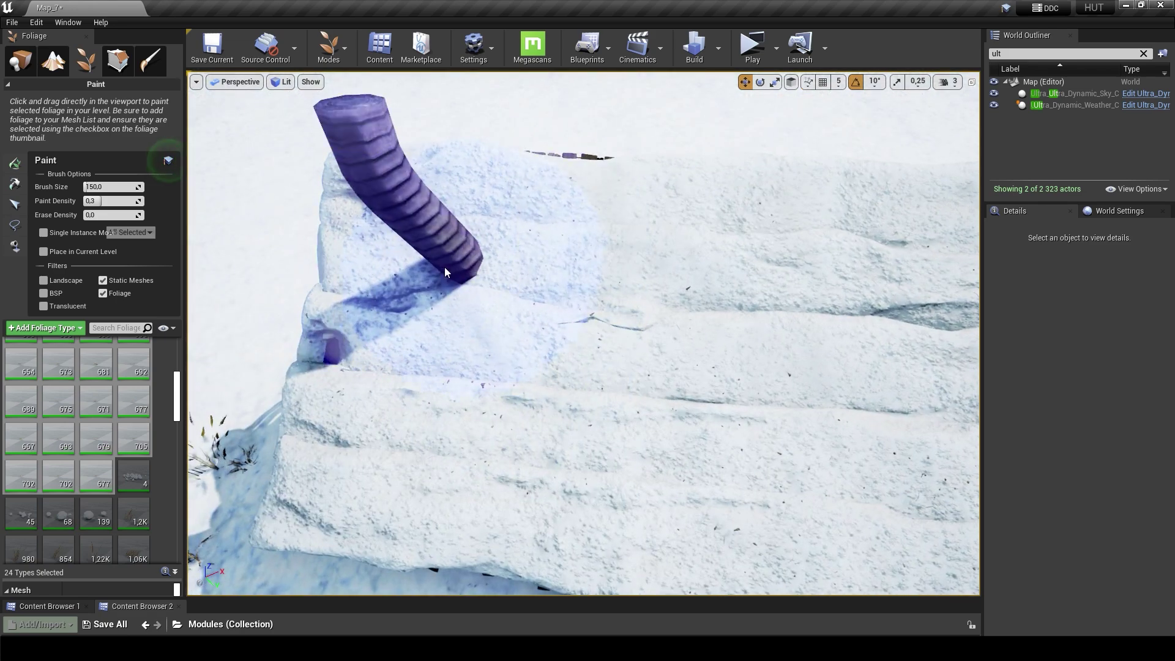
scroll(121, 480, down, 1)
scroll(120, 480, down, 3)
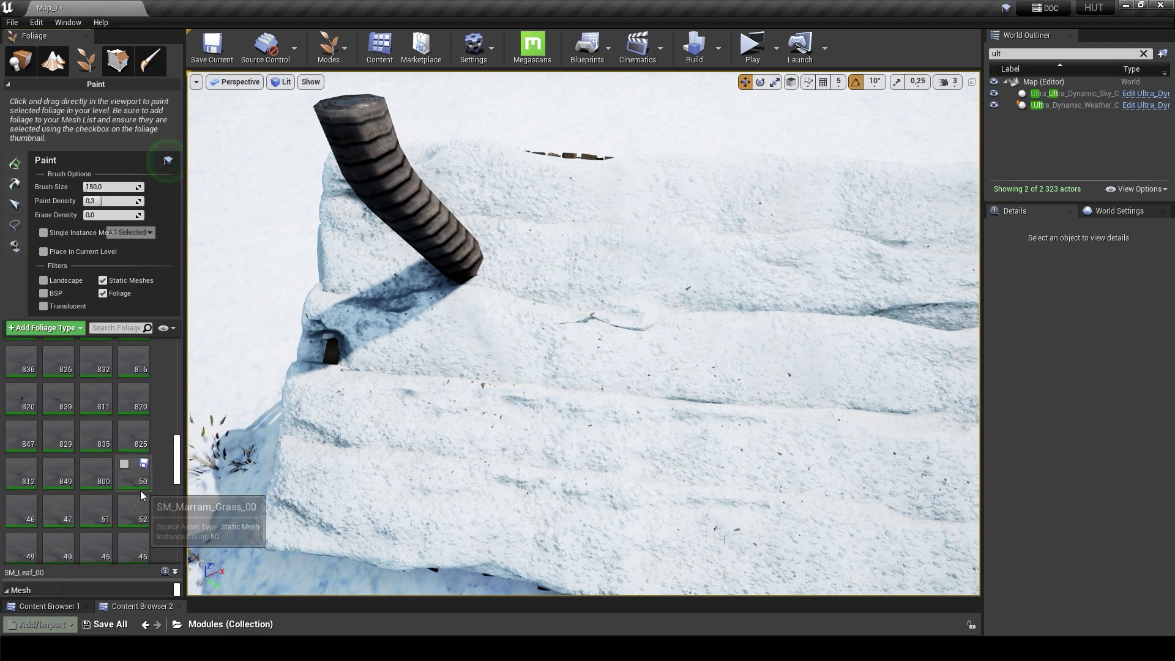
shift+click(96, 483)
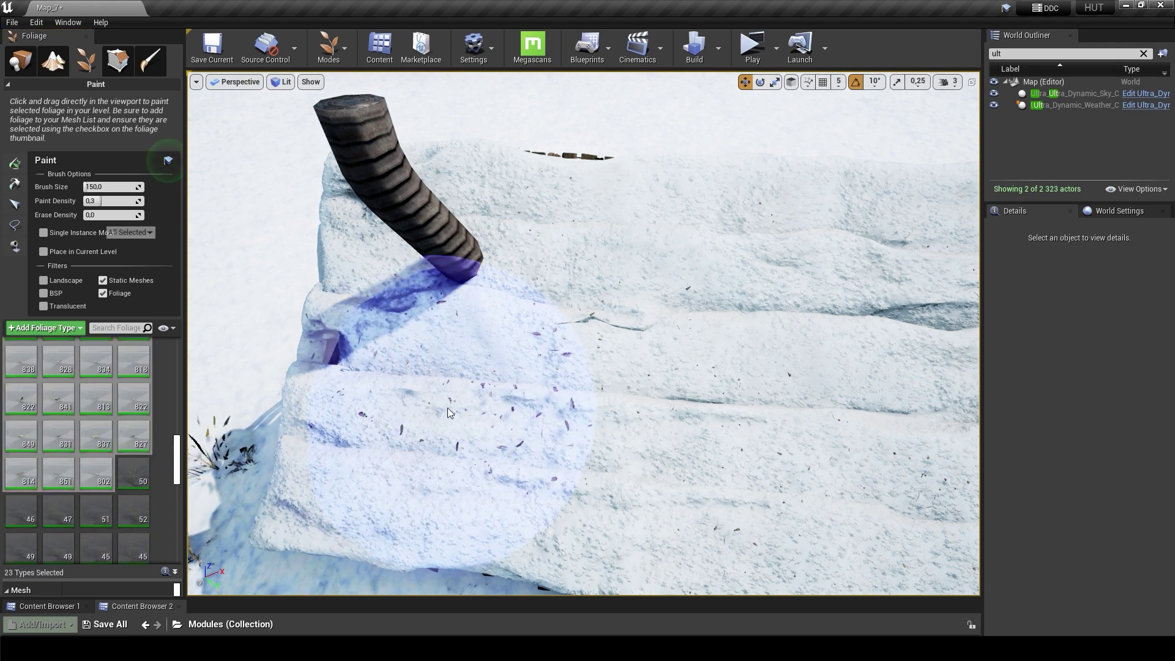
text(1)
key(Return)
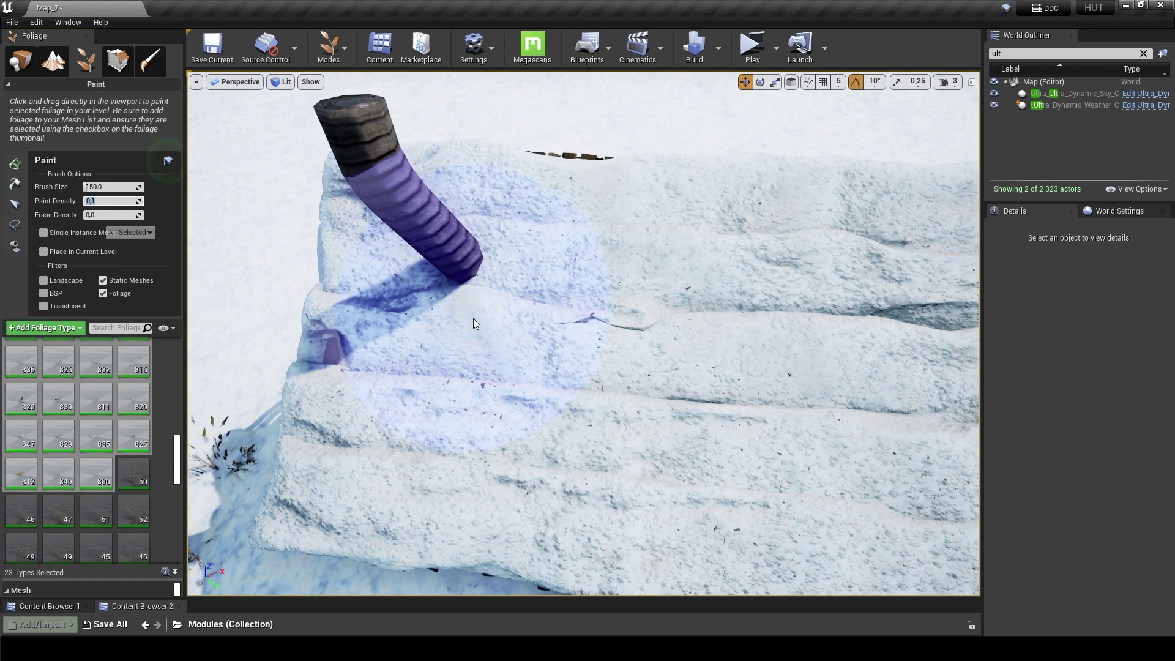
key(ctrl+z)
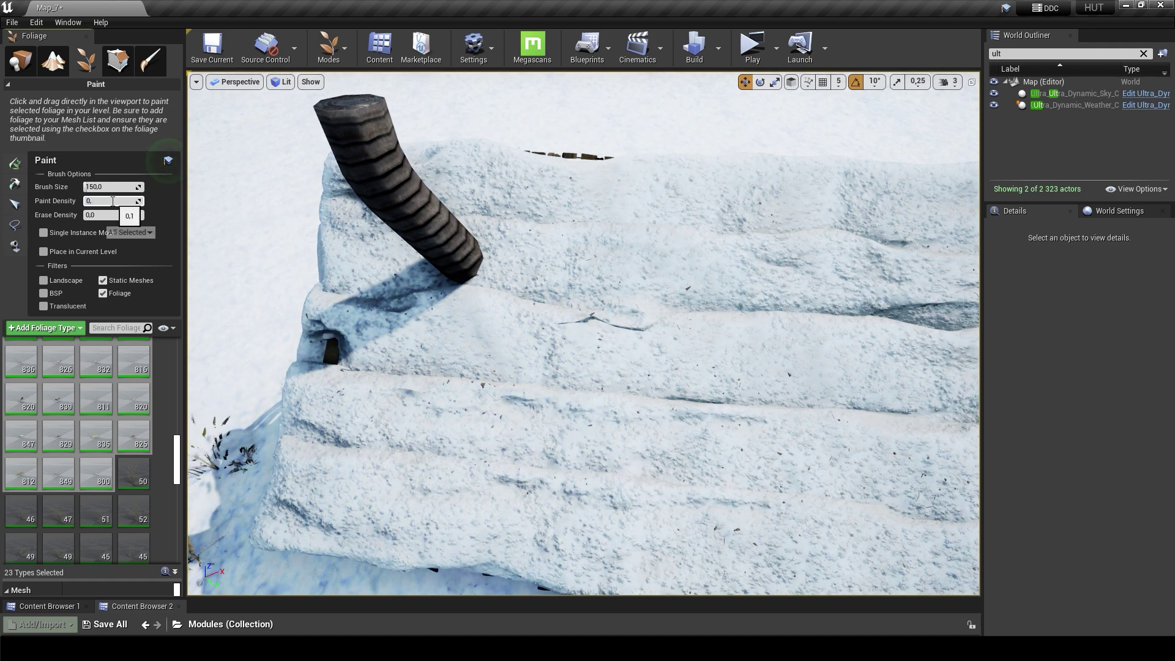
text(03)
drag(433, 368, 708, 362)
scroll(722, 349, down, 5)
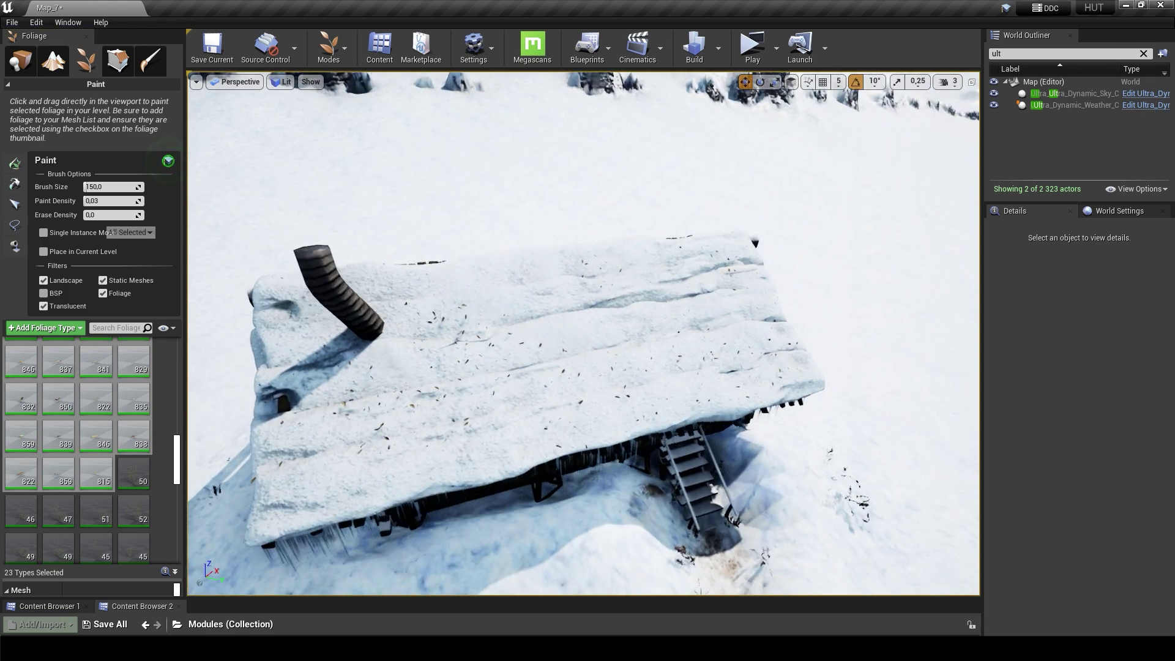
Step: Paint debris onto the snow in front of, beside and above the cabin
right_drag(652, 358, 653, 276)
click(483, 347)
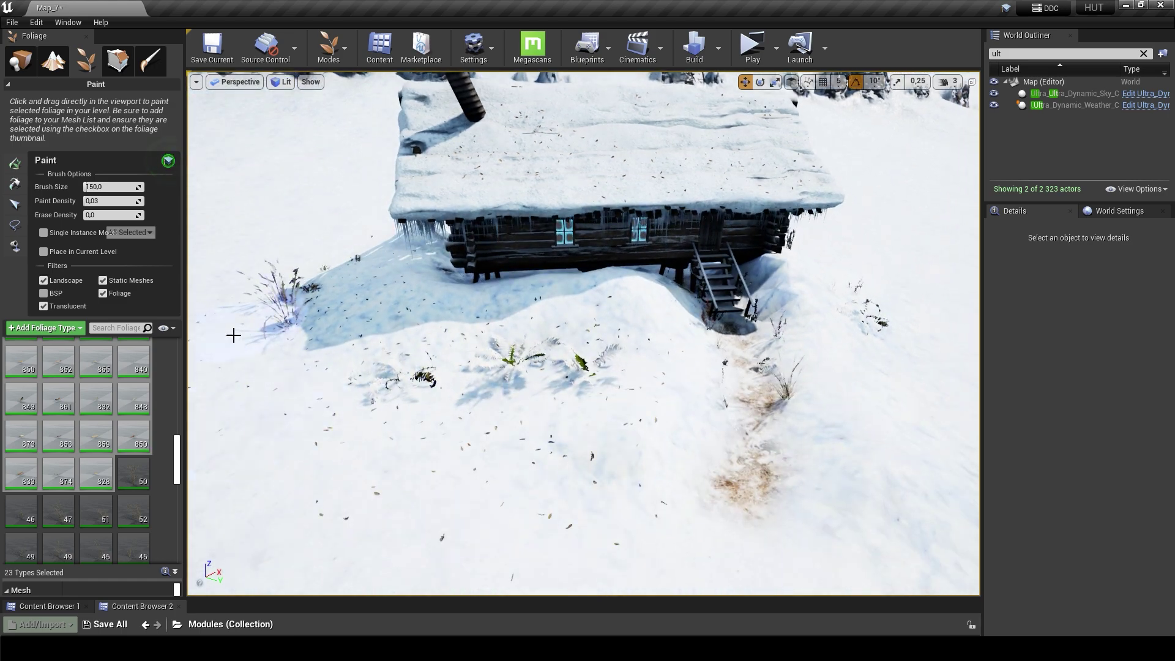
right_drag(233, 335, 568, 243)
click(568, 243)
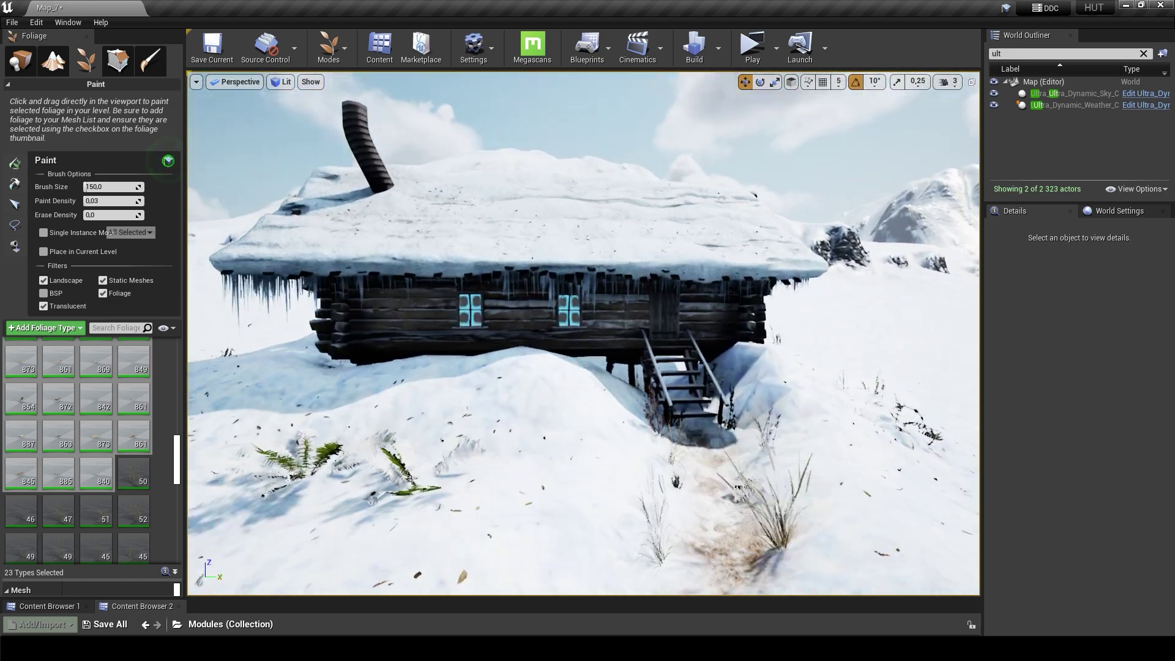
right_drag(698, 432, 481, 301)
click(481, 302)
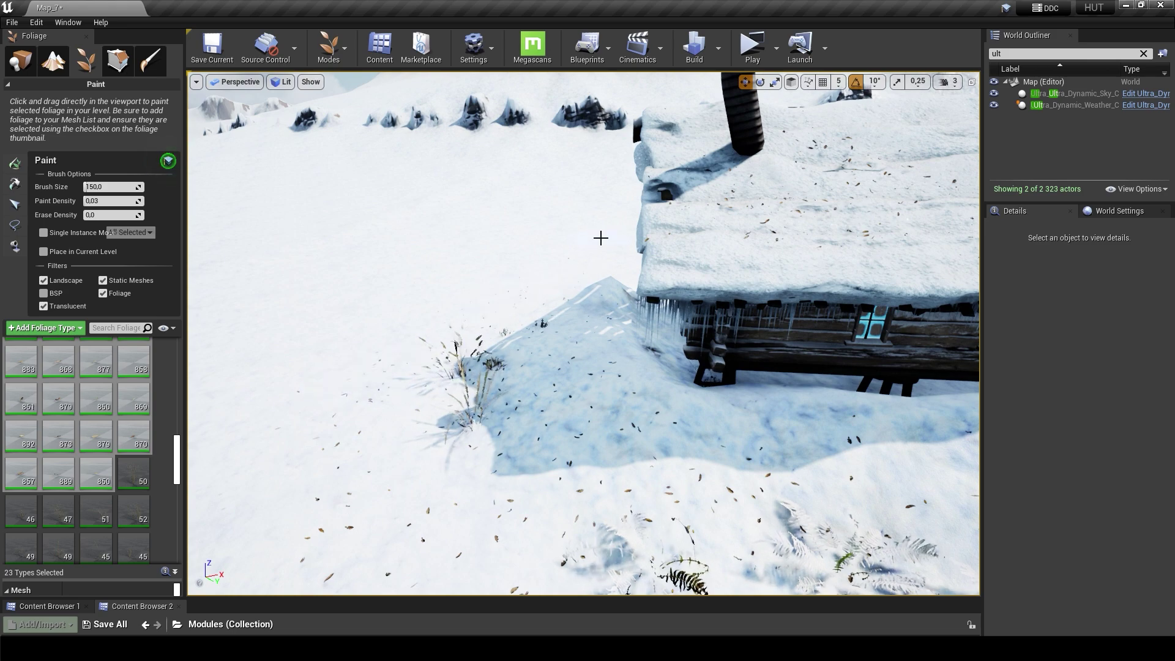
right_drag(601, 238, 691, 314)
click(692, 315)
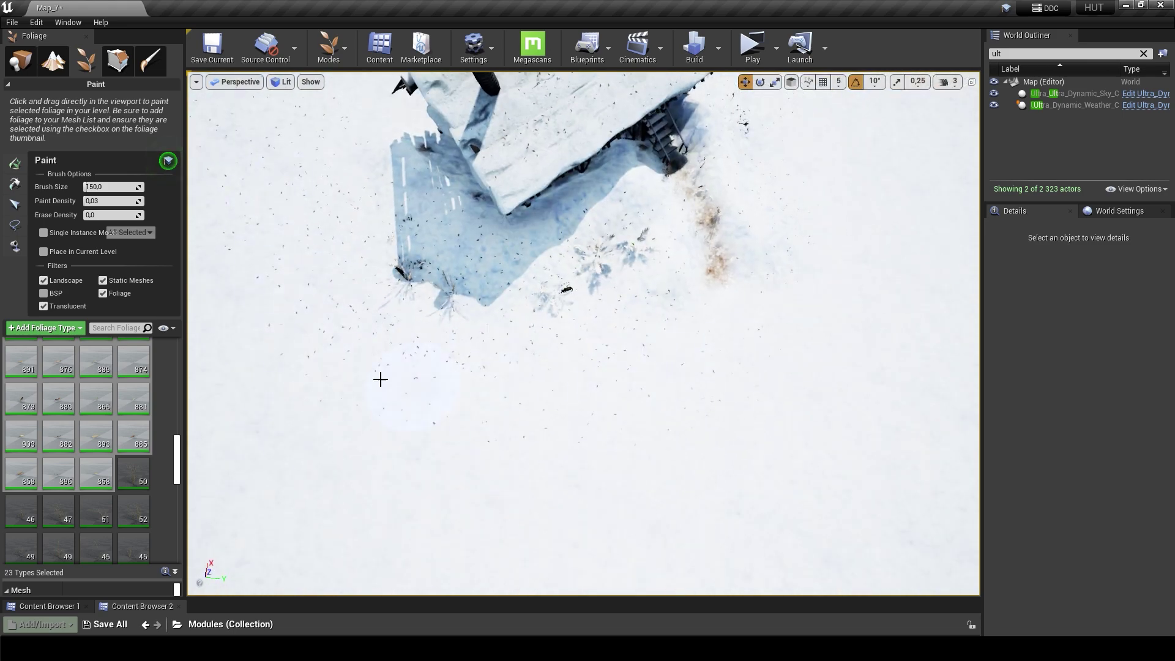
Step: Paint more debris on the snow below the cabin, then enable single-instance placement
right_drag(380, 380, 606, 268)
click(606, 268)
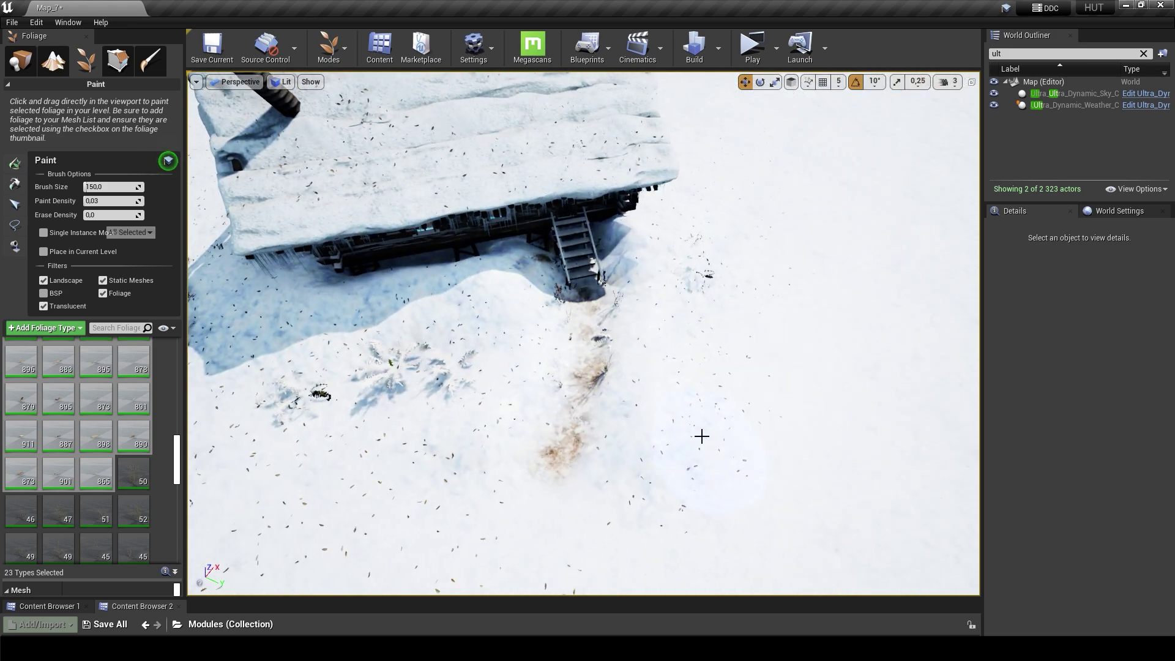
right_drag(668, 542, 734, 252)
click(733, 252)
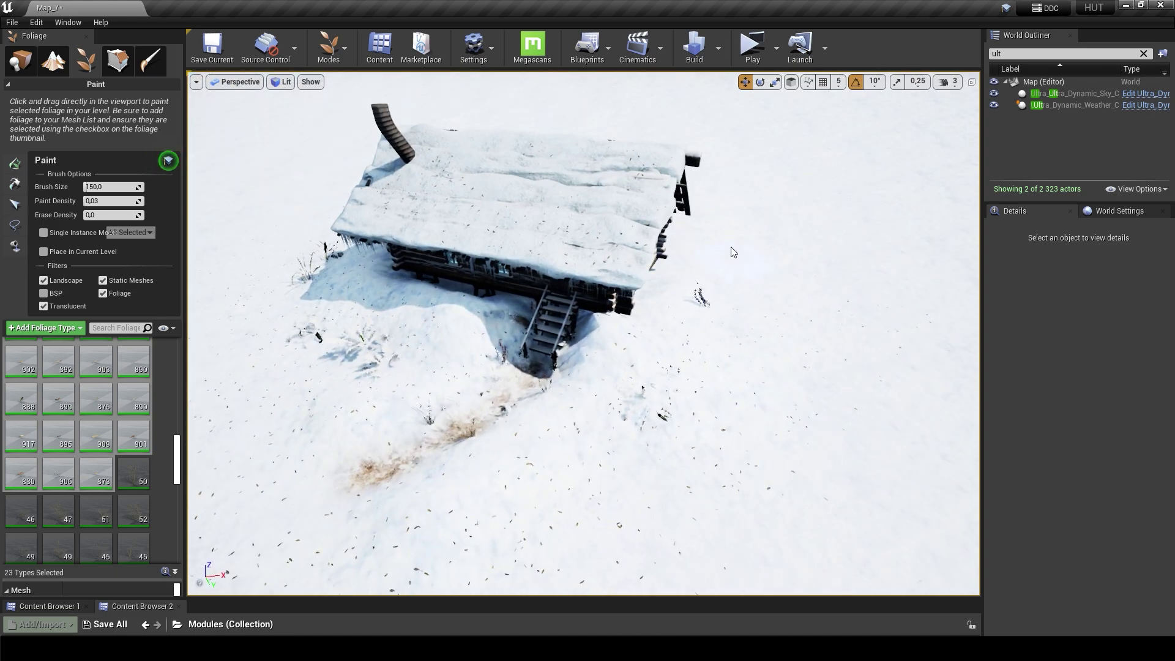
click(778, 312)
mouse_move(778, 312)
right_down()
mouse_move(704, 257)
mouse_move(673, 264)
right_up()
scroll(139, 499, down, 3)
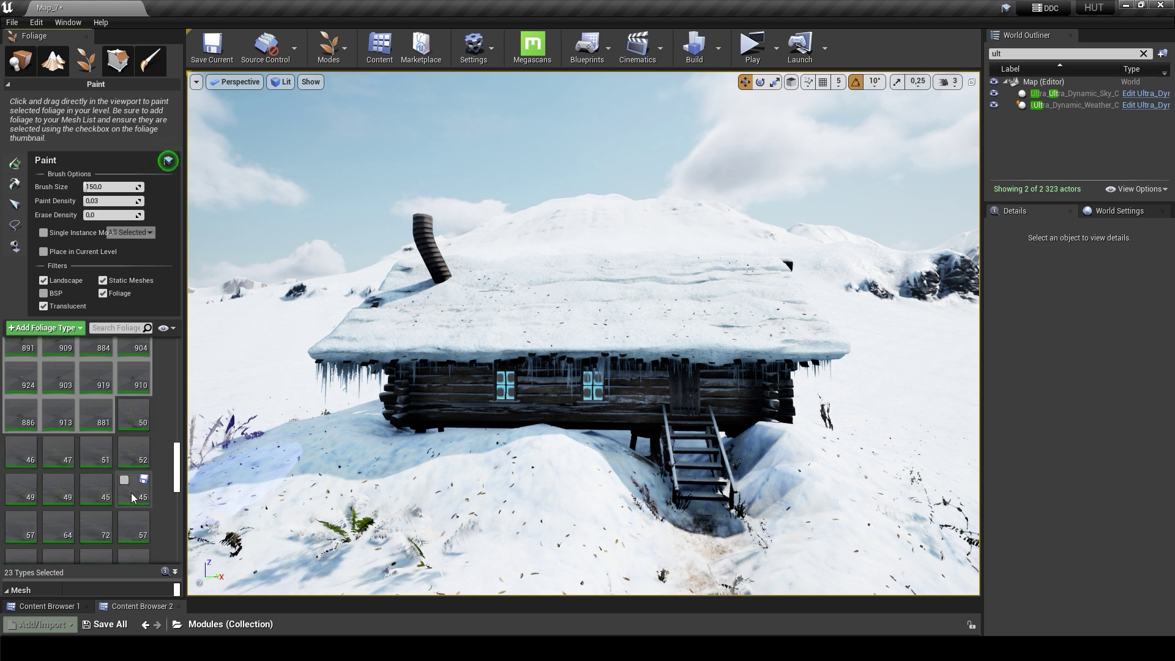
click(44, 232)
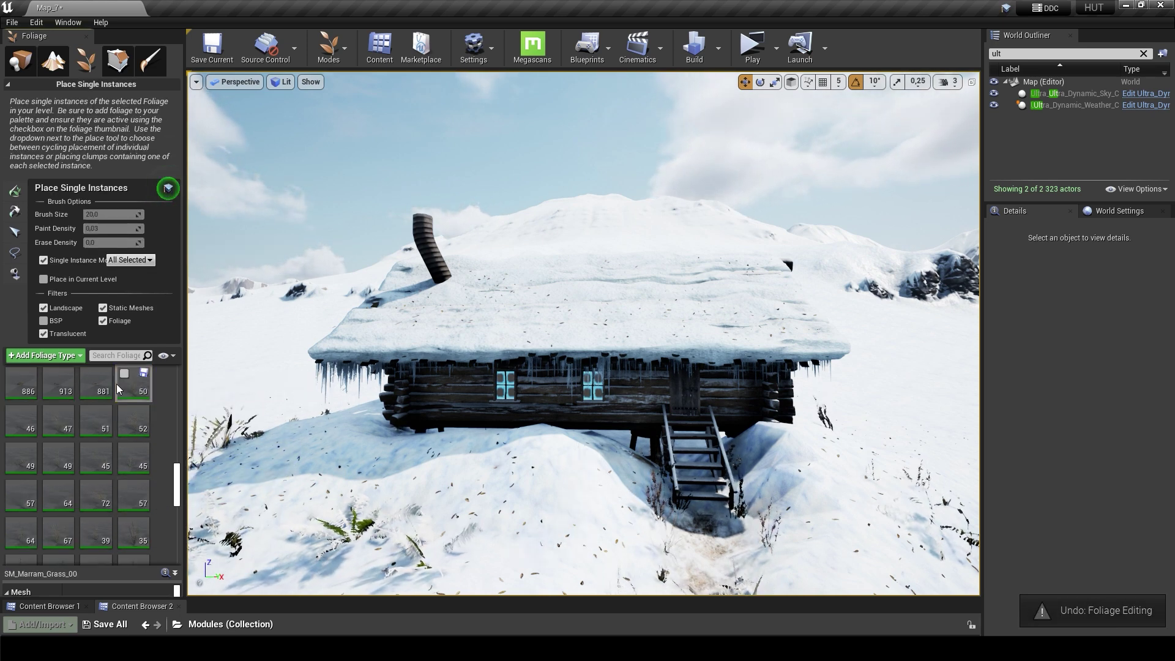
click(43, 260)
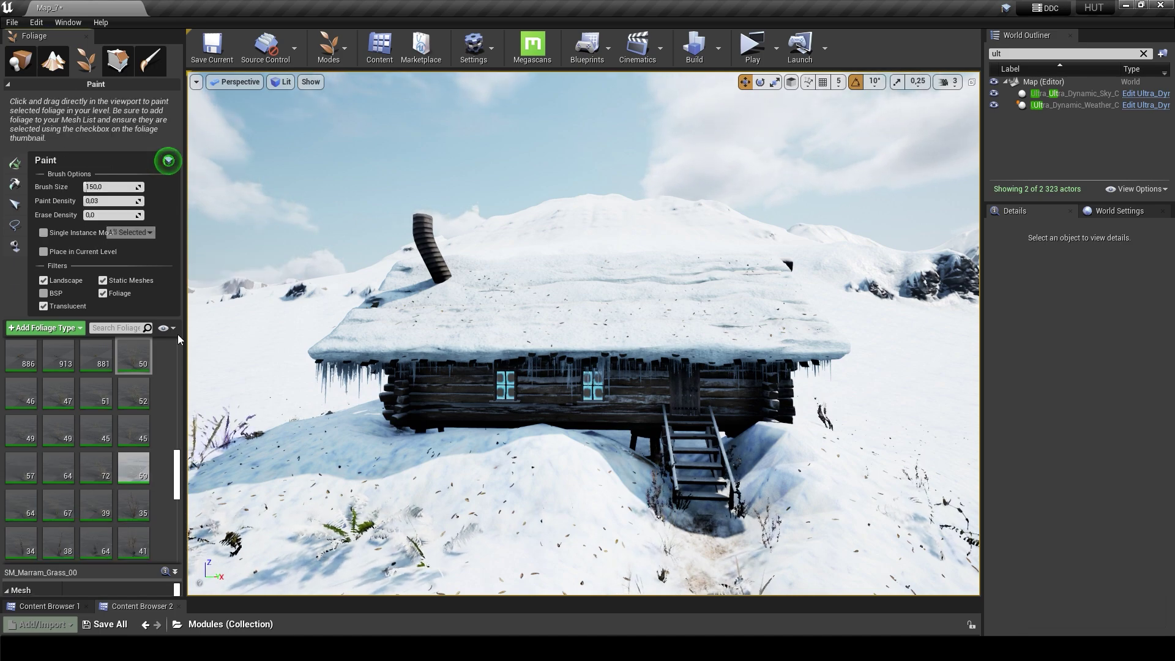
right_drag(551, 368, 551, 276)
key(Escape)
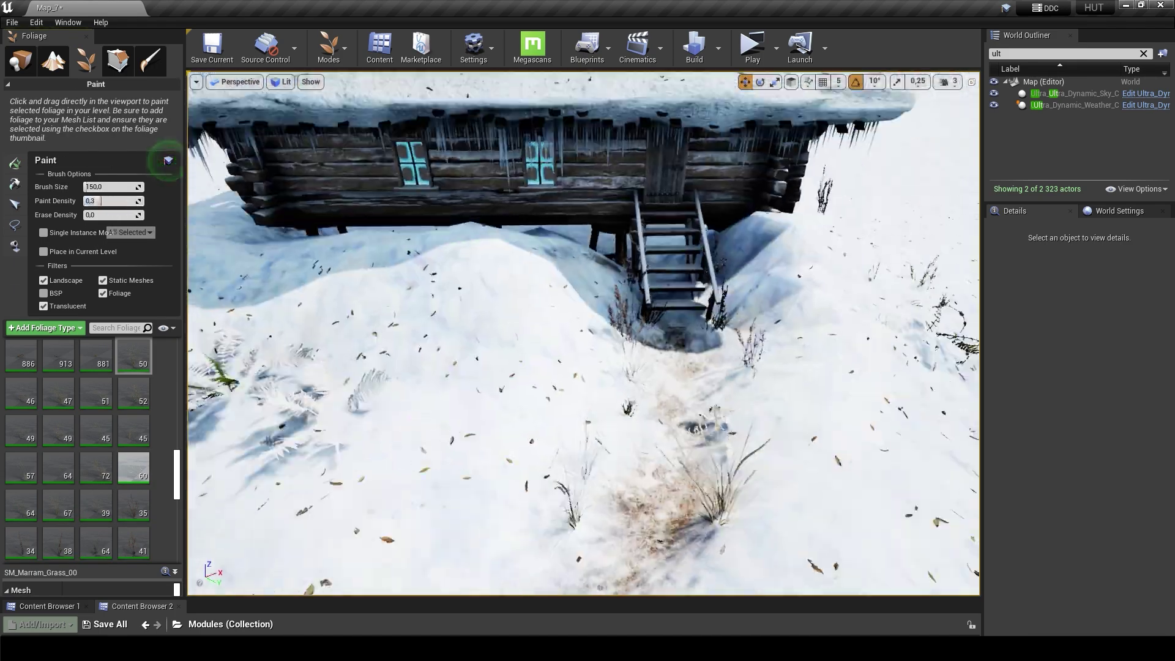
text(0.3)
mouse_move(508, 367)
right_down()
mouse_move(507, 417)
mouse_move(497, 344)
right_up()
click(506, 417)
click(394, 490)
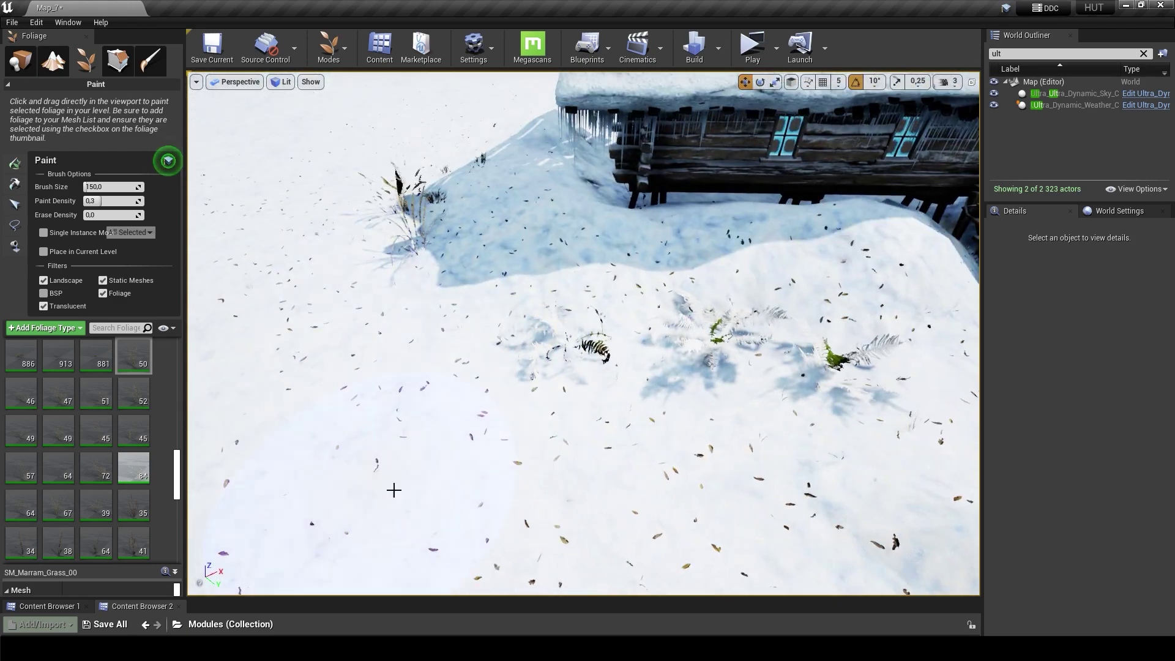
right_drag(695, 439, 612, 295)
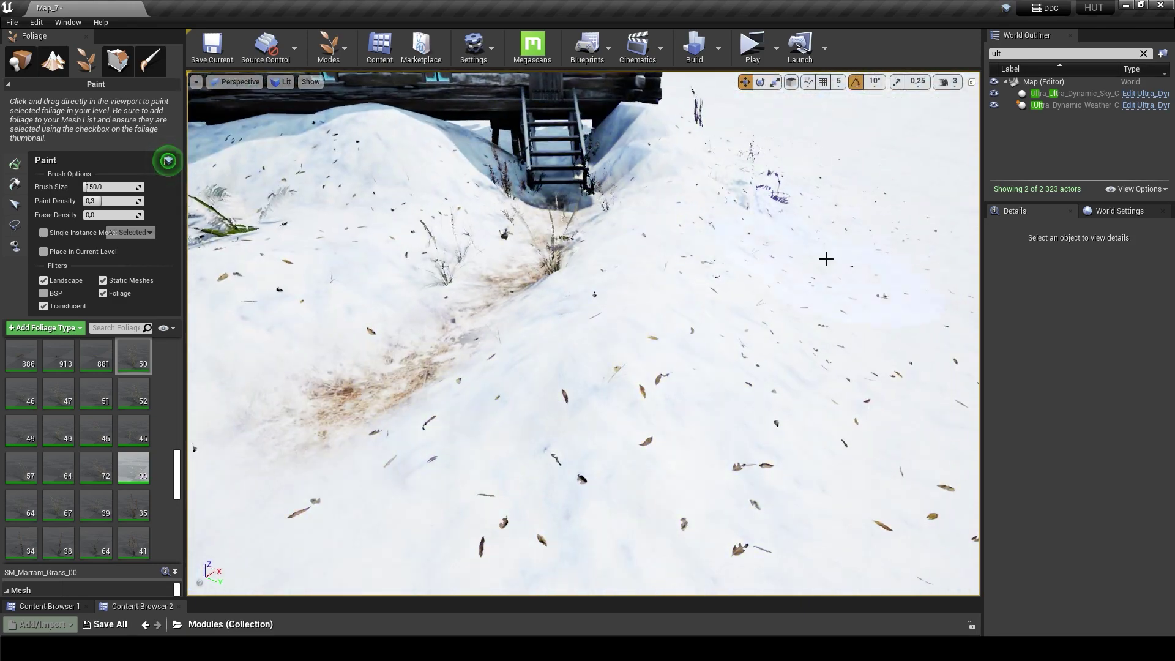
click(826, 259)
mouse_move(826, 259)
right_down()
mouse_move(735, 276)
mouse_move(665, 259)
right_up()
right_drag(711, 427, 582, 367)
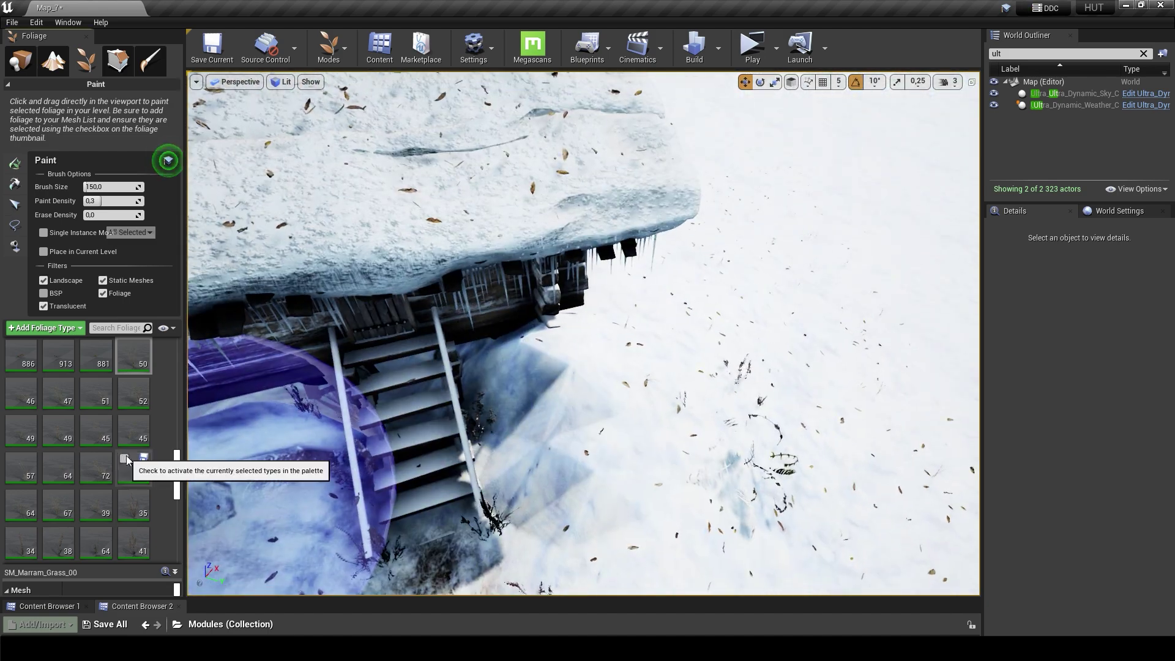
scroll(129, 461, down, 2)
scroll(125, 464, up, 5)
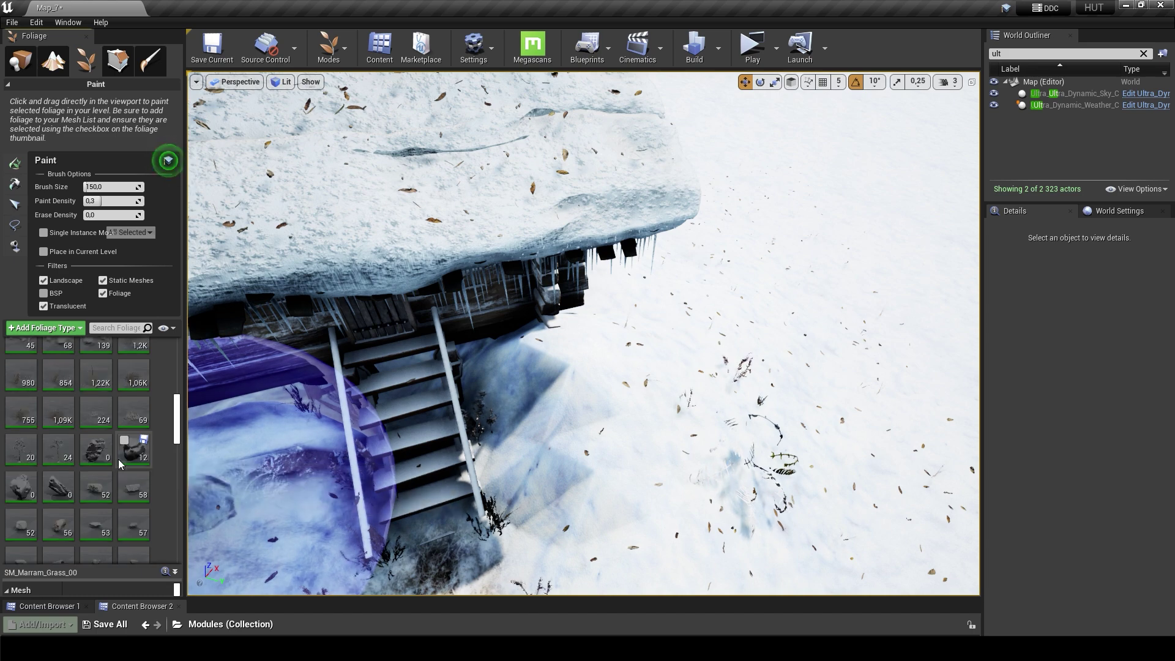
scroll(98, 422, up, 2)
Step: Paint snow rocks and grass into the snow beside the cabin
right_drag(319, 486, 454, 341)
click(455, 341)
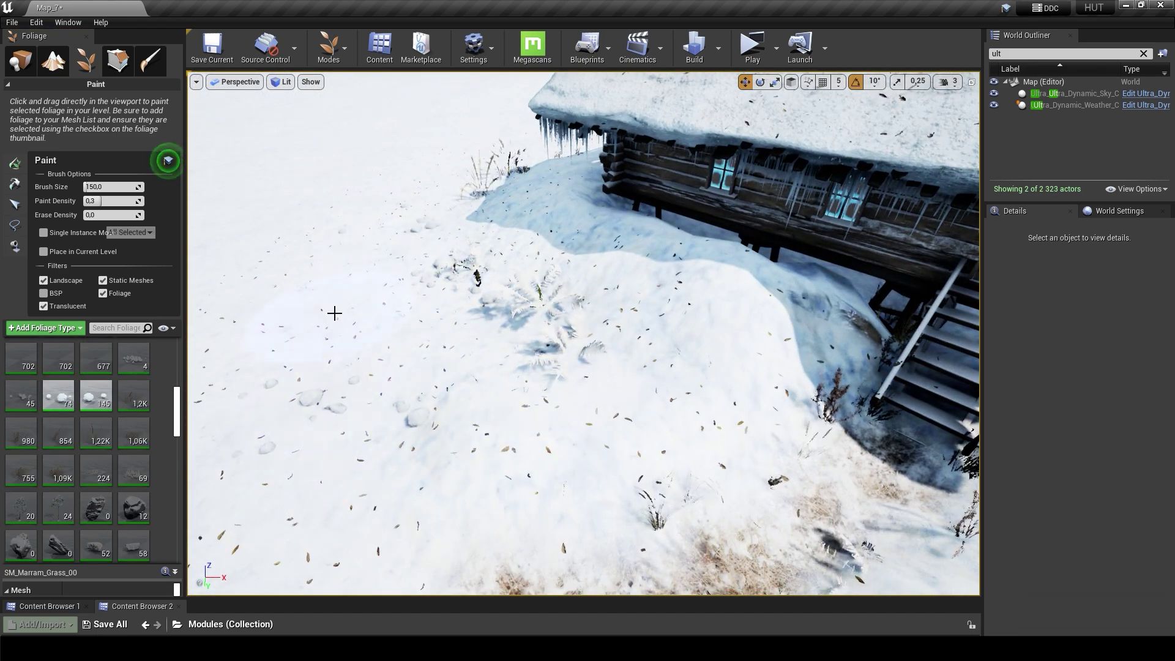
drag(334, 313, 682, 326)
right_drag(553, 224, 587, 141)
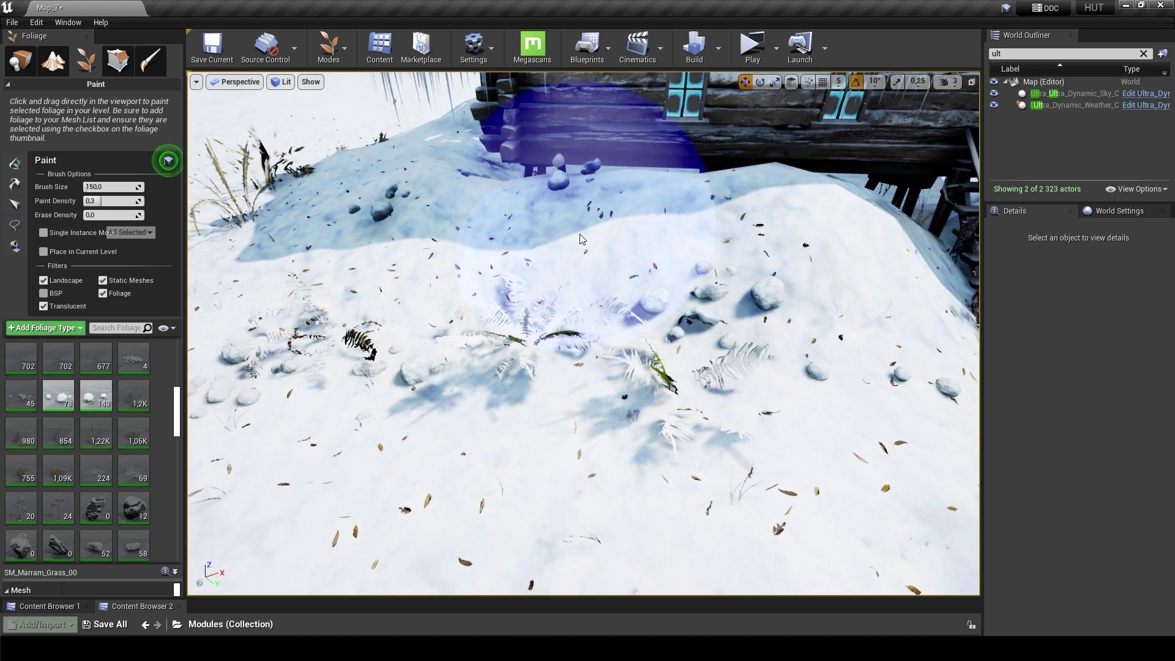
click(588, 141)
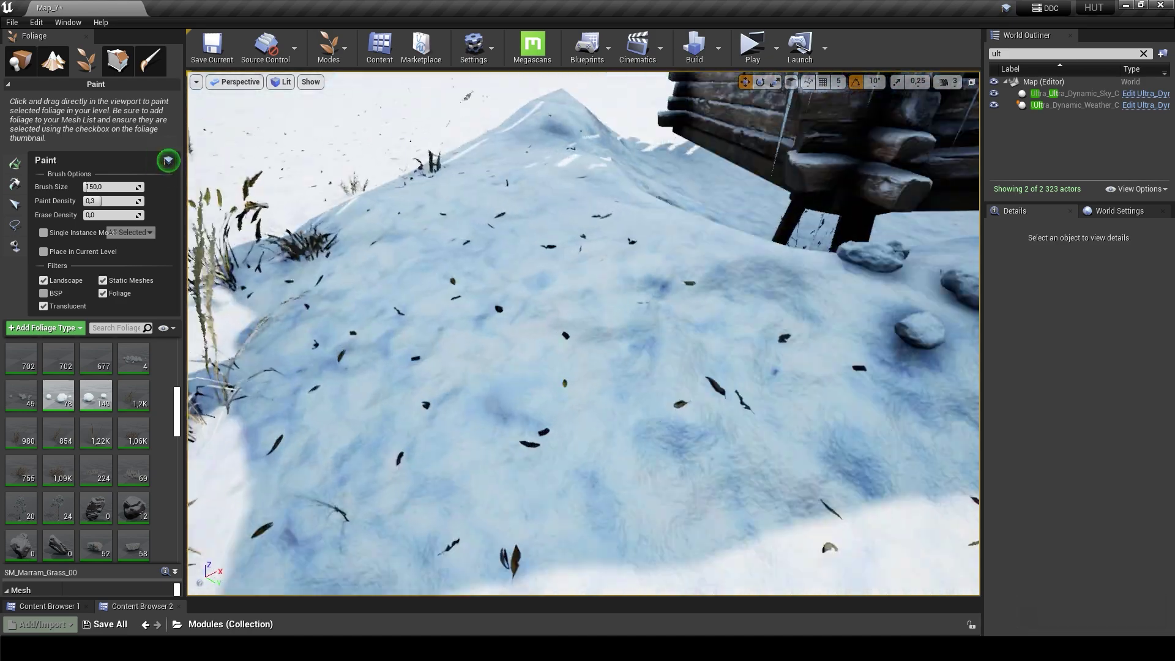
right_drag(506, 271, 505, 270)
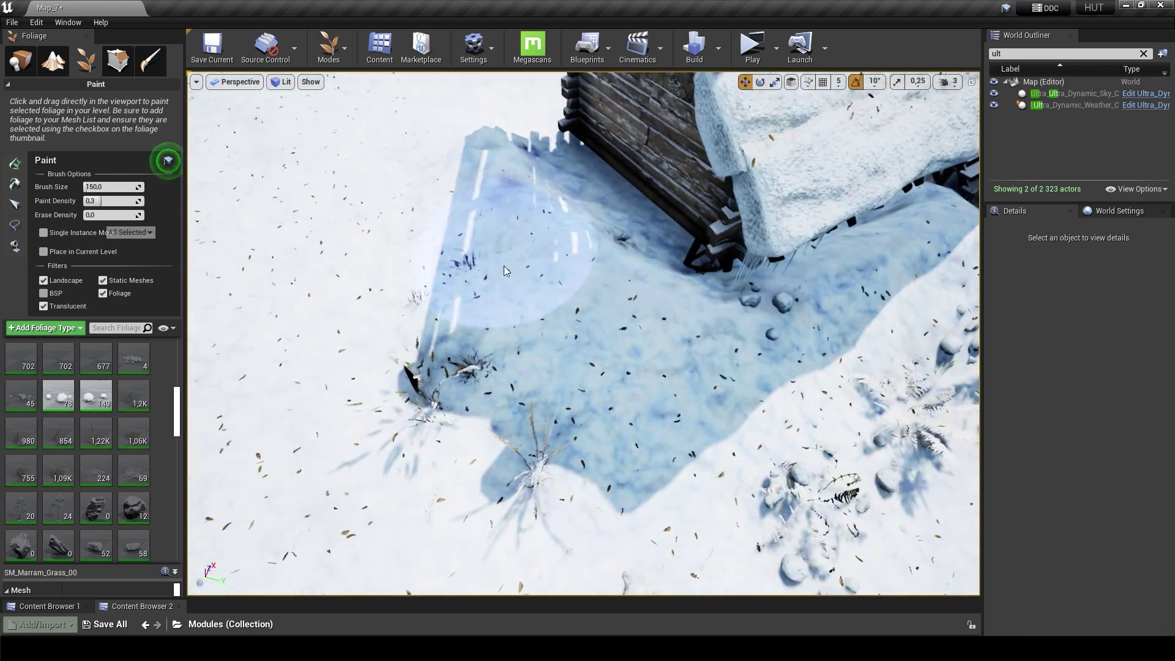
Step: Paint snow rocks on the slope below the stairs and beside the cabin
right_drag(329, 283, 328, 282)
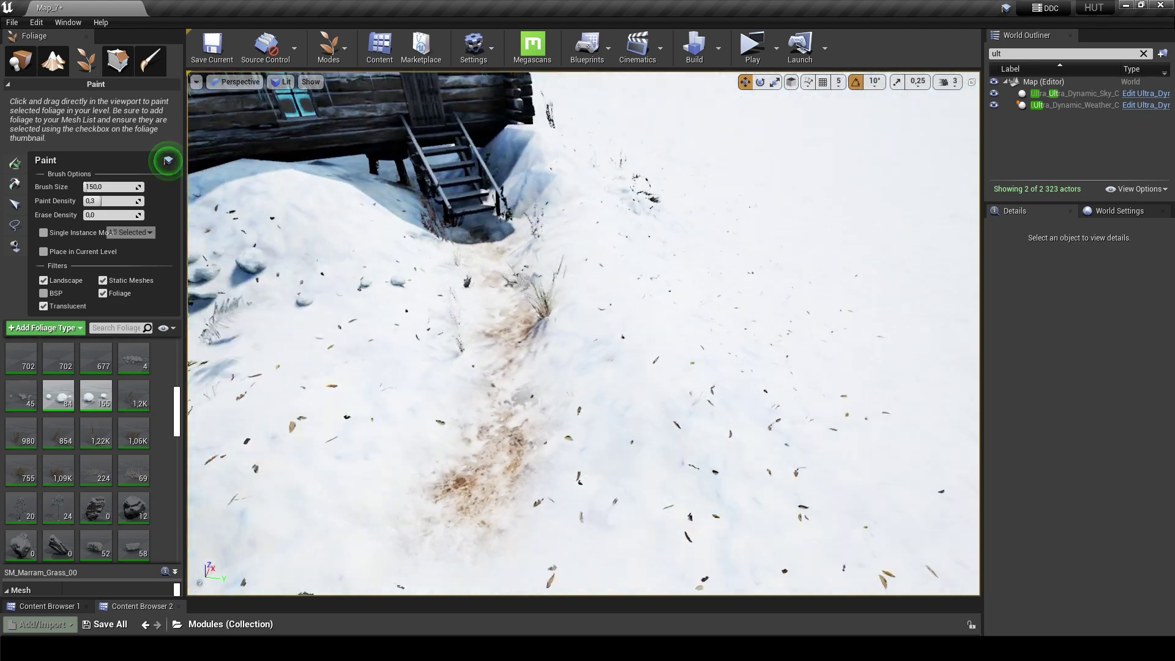
click(641, 390)
right_drag(581, 288, 457, 238)
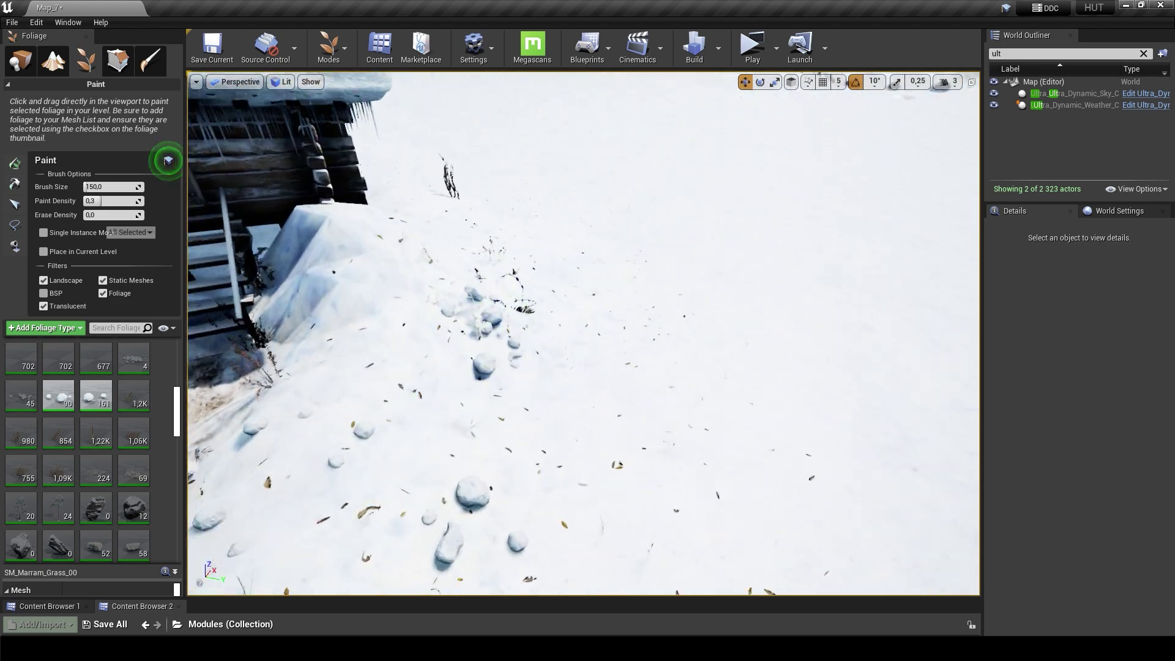
click(457, 238)
Step: Undo the last foliage stroke and frame the snow mound in front of the cabin
right_drag(422, 295, 423, 294)
key(ctrl+z)
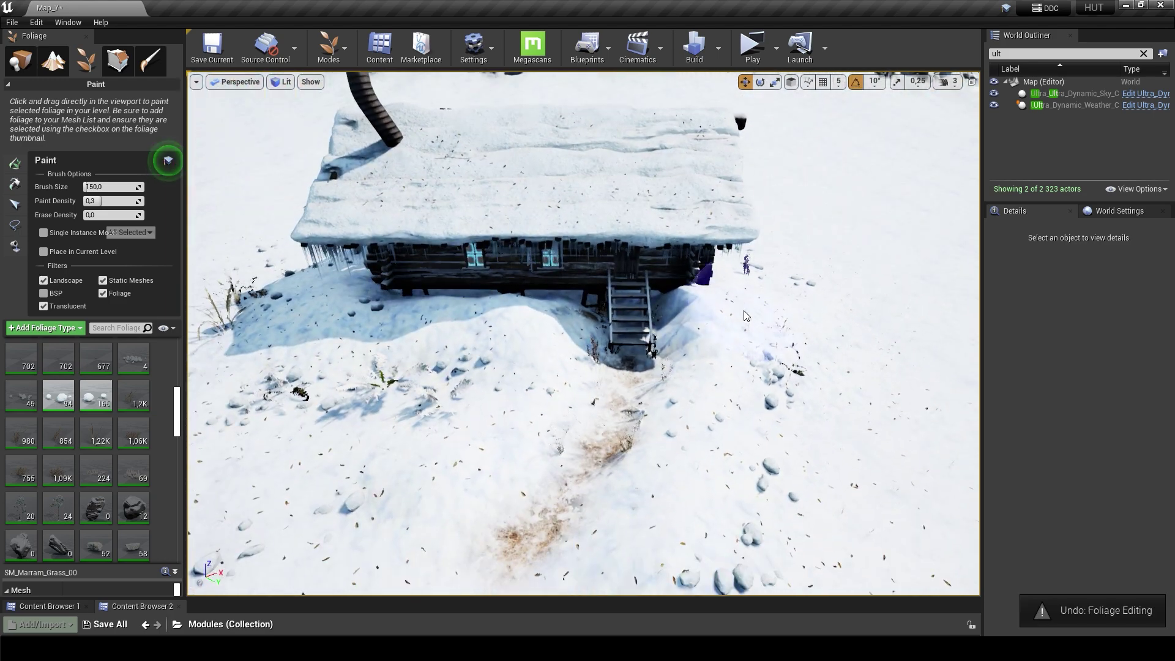
right_drag(811, 319, 811, 320)
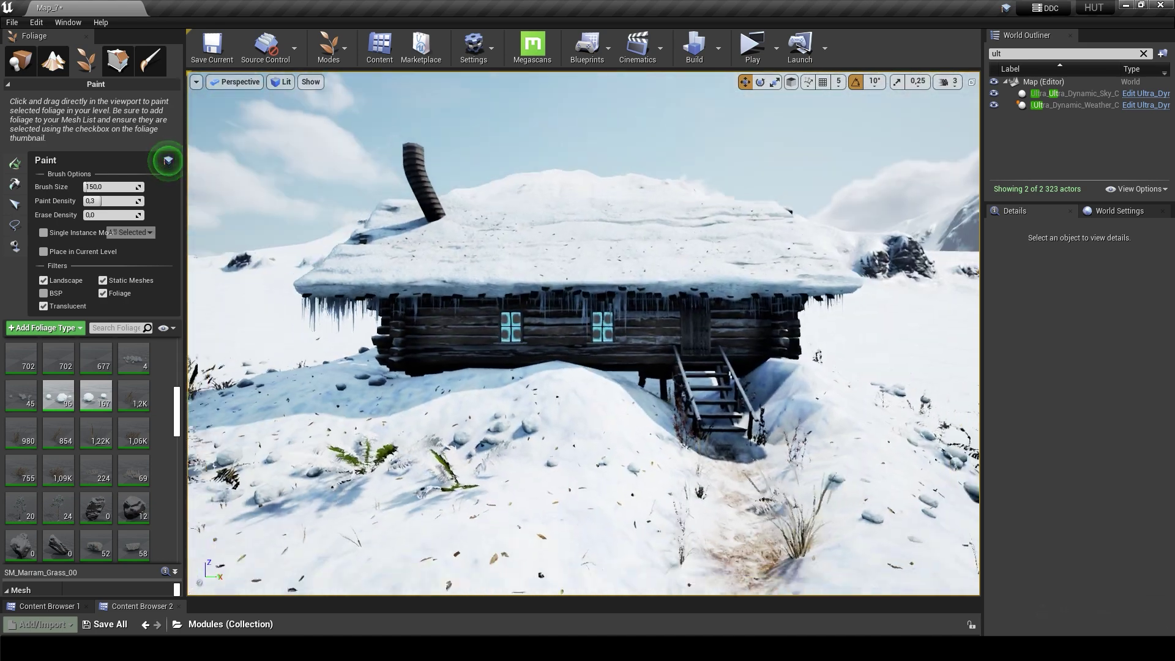
scroll(139, 485, down, 3)
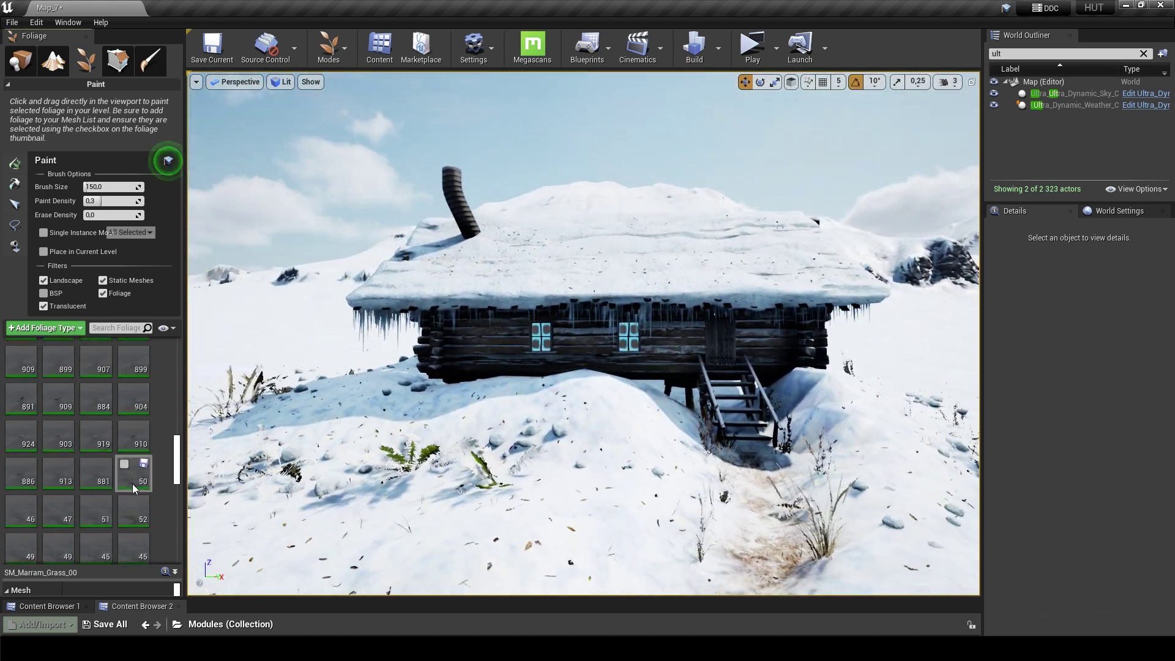
scroll(133, 481, down, 3)
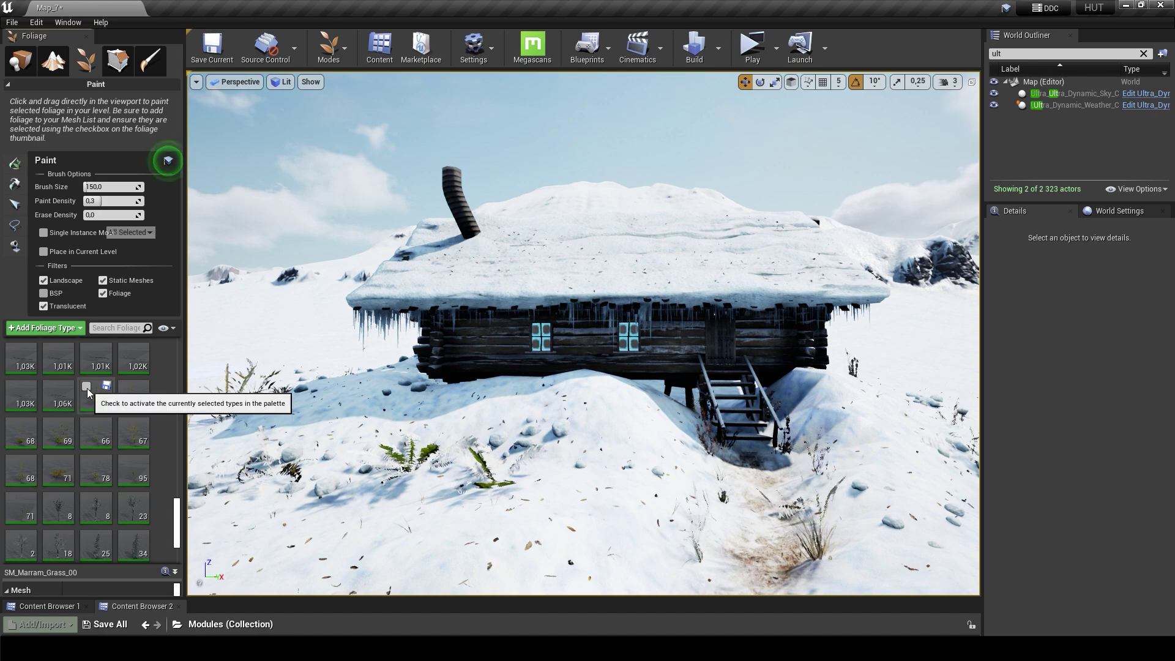
right_drag(453, 527, 513, 564)
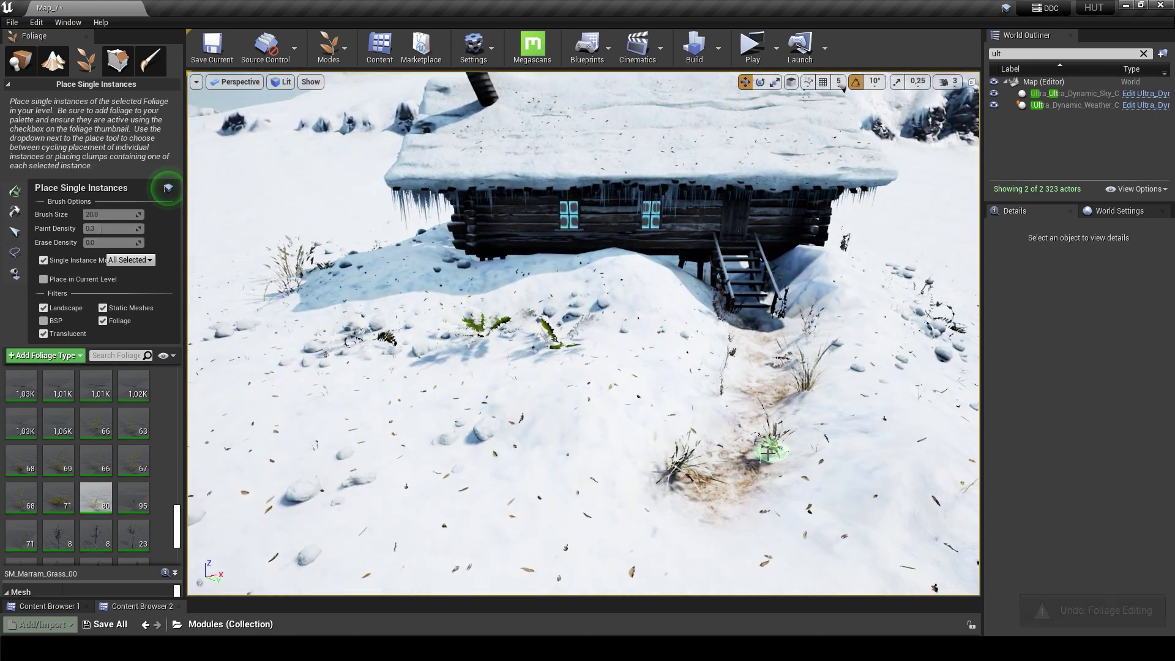
Step: Drop single SM_WheatGrass01_V5 clumps at several spots in the snow
click(767, 453)
right_drag(767, 453, 535, 453)
right_drag(615, 326, 465, 331)
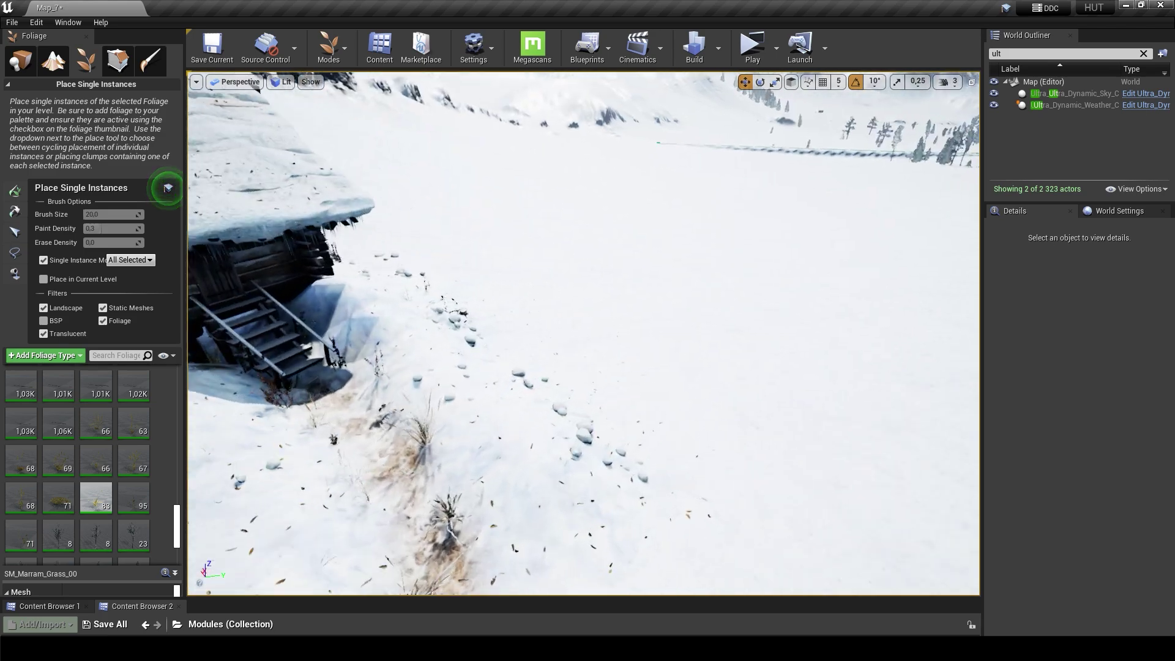
click(441, 533)
right_drag(440, 532, 612, 489)
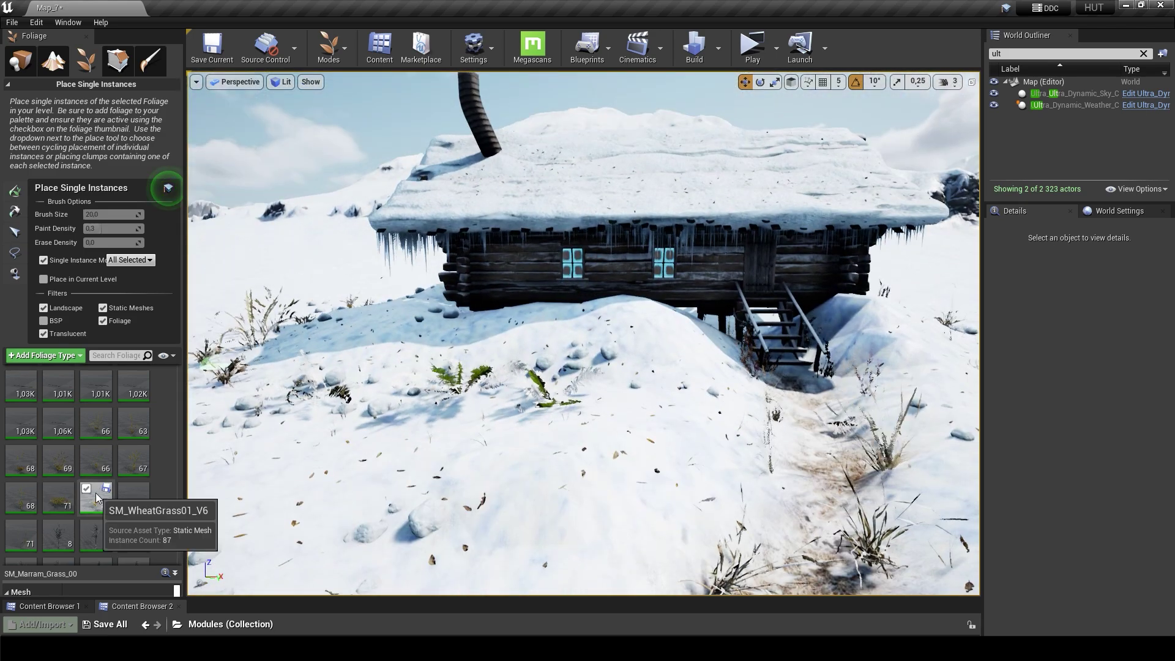
click(480, 471)
right_drag(481, 471, 342, 446)
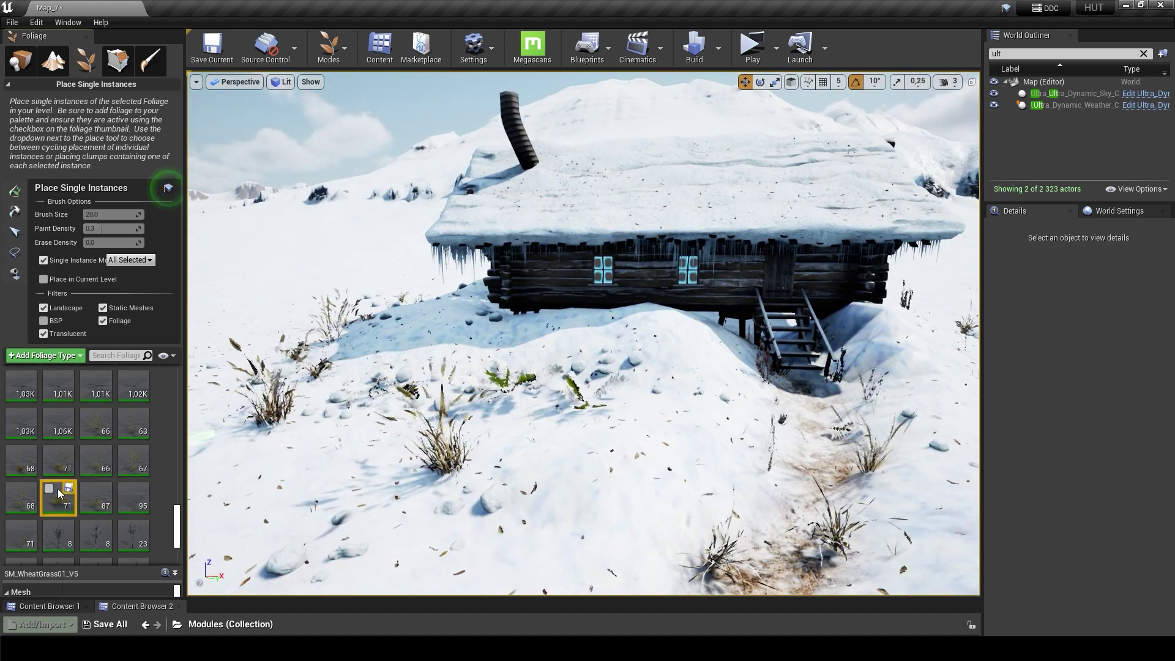
Step: Place two more wheat grass clumps in front of the cabin
right_drag(351, 402, 351, 402)
click(351, 402)
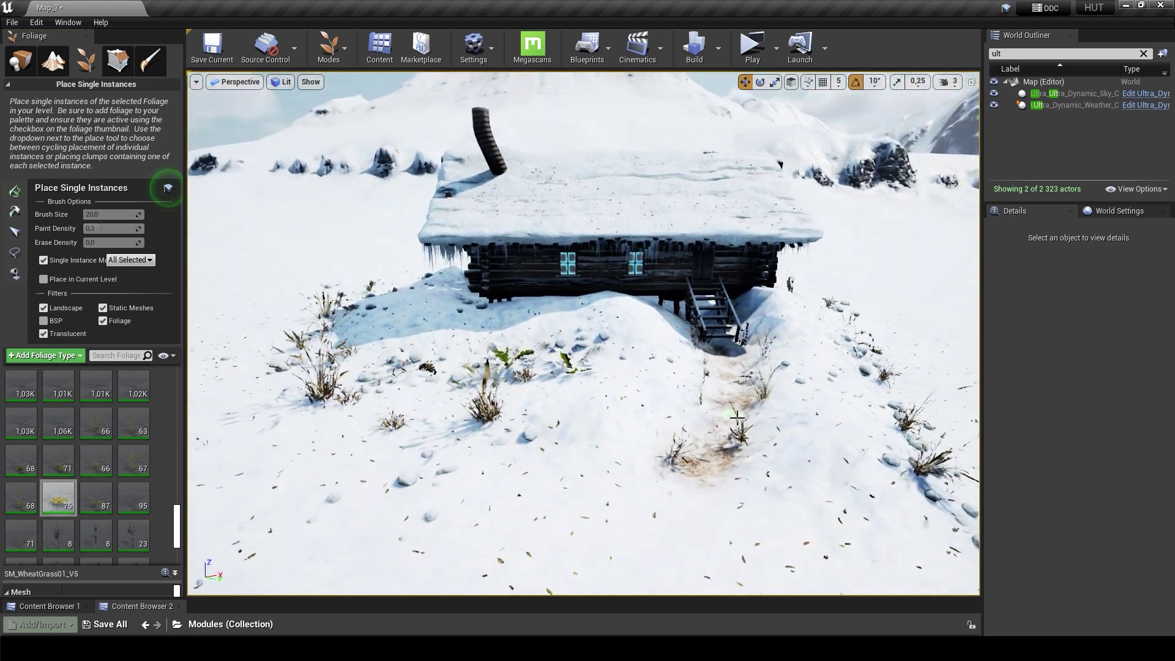
click(859, 511)
right_drag(860, 510, 381, 381)
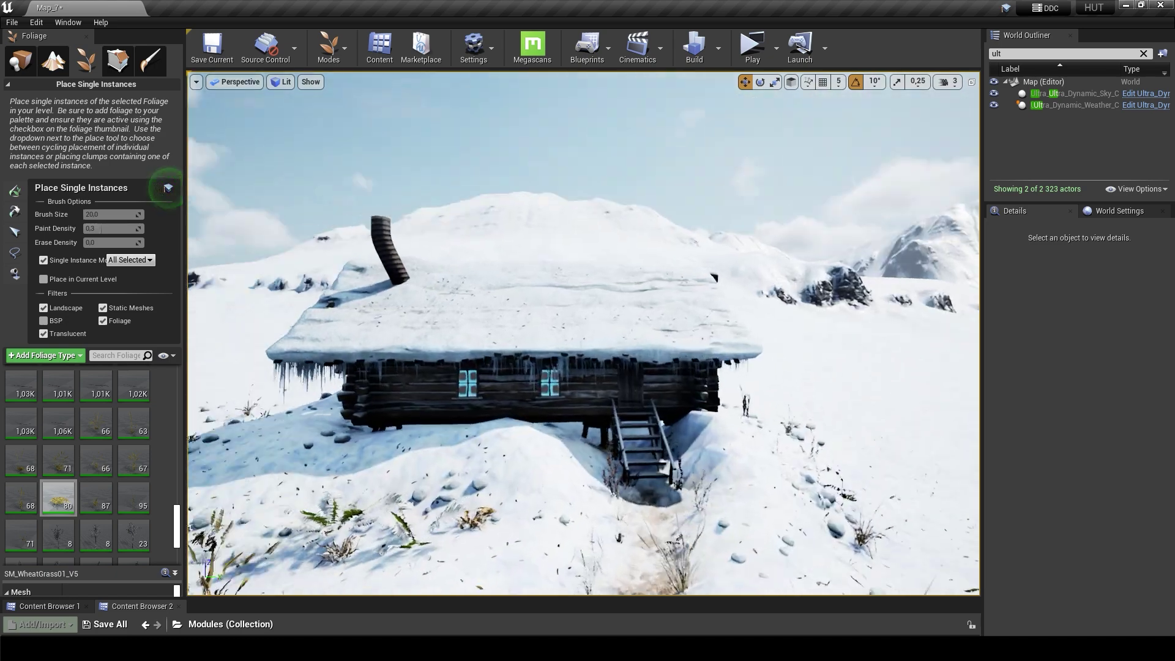
scroll(112, 463, up, 5)
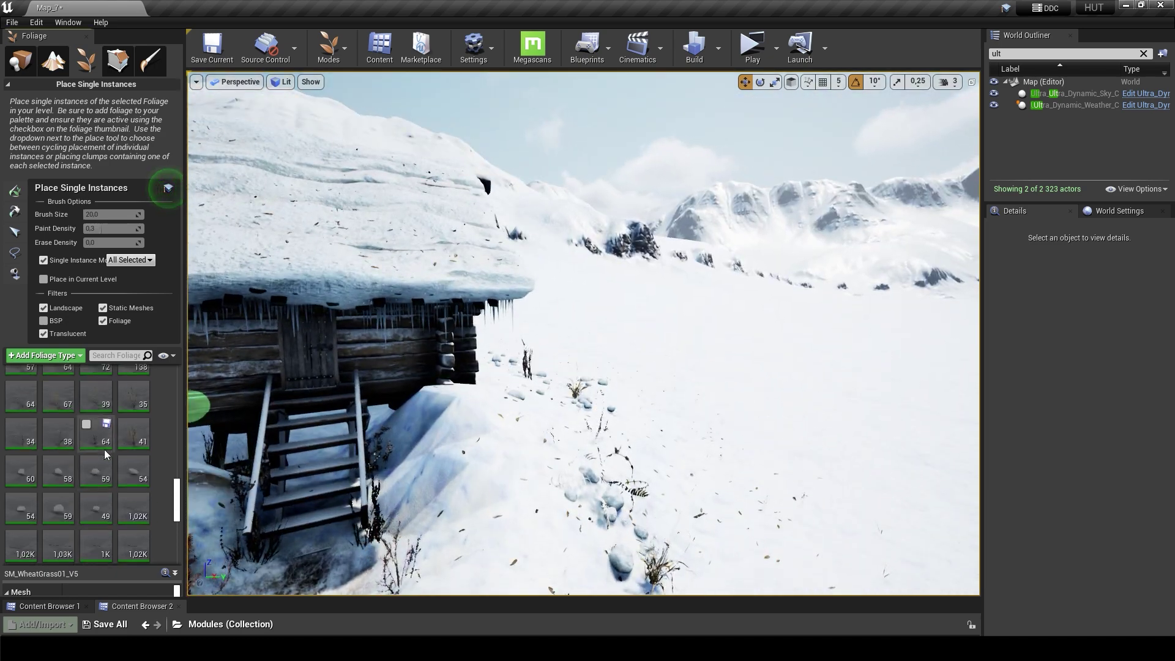
scroll(98, 451, up, 2)
scroll(132, 435, up, 2)
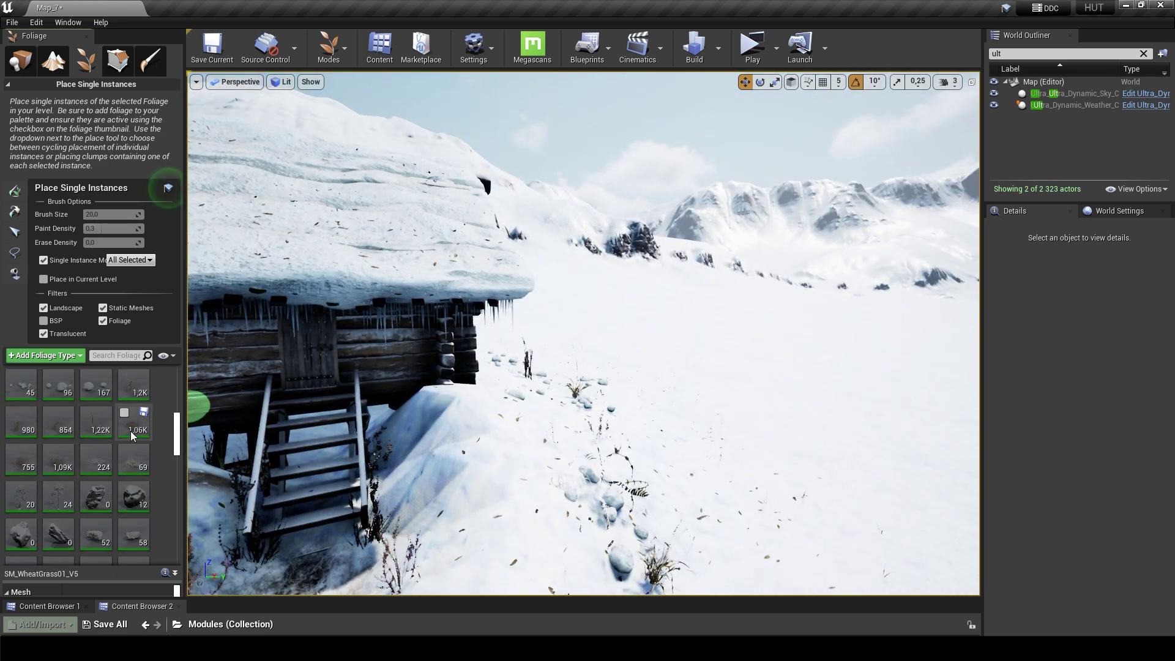
Step: Switch back to brush painting and sweep dry grass tufts across the snow near the cabin and stairs
click(43, 260)
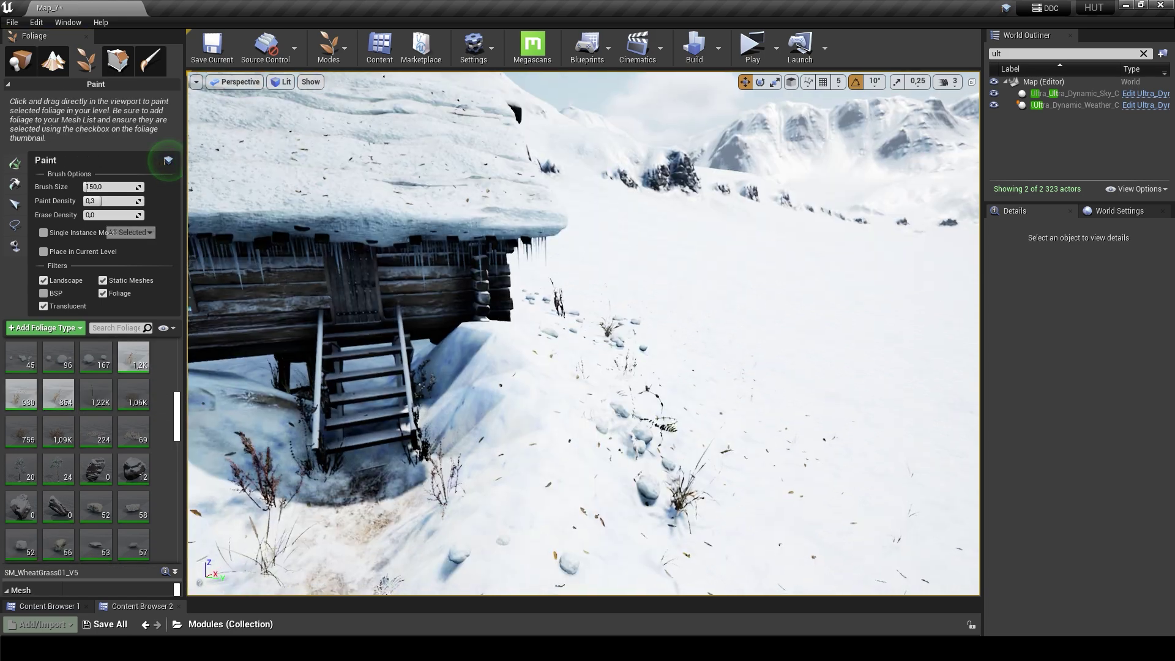
right_drag(428, 306, 546, 254)
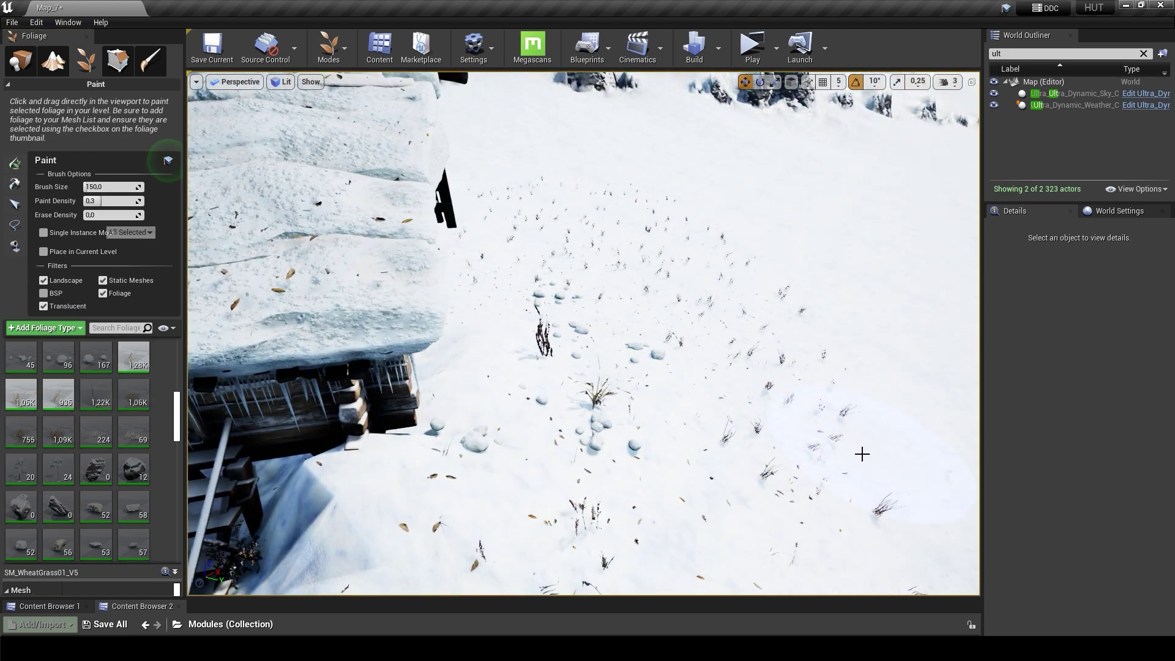
right_drag(863, 453, 728, 466)
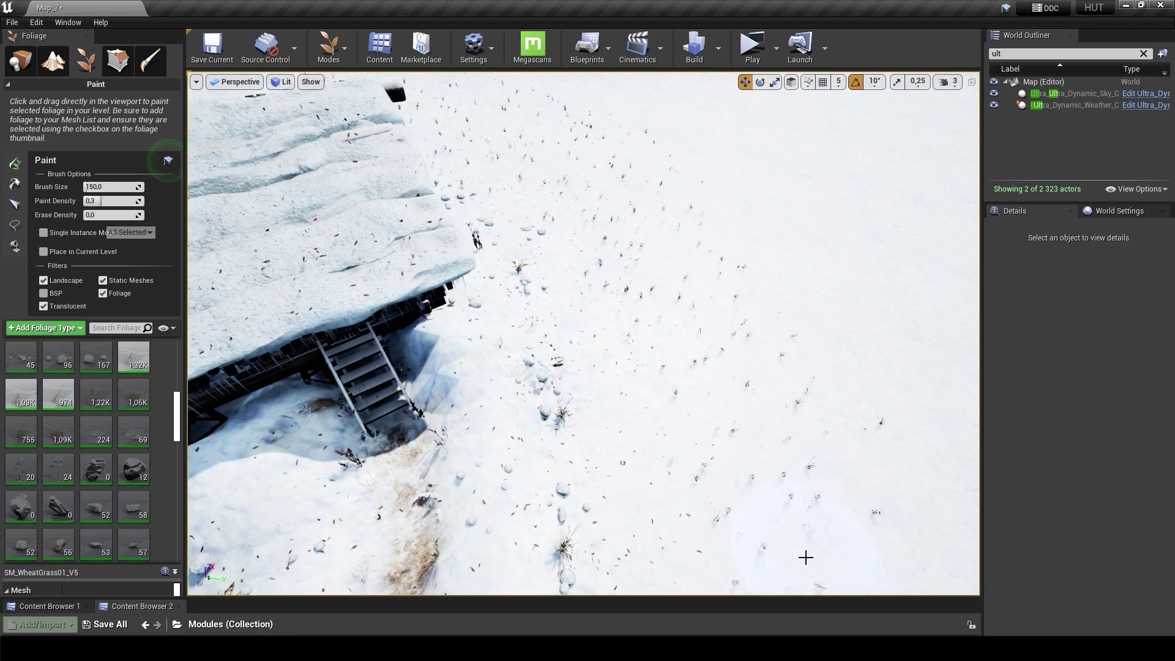
right_drag(806, 557, 659, 612)
right_drag(674, 519, 785, 519)
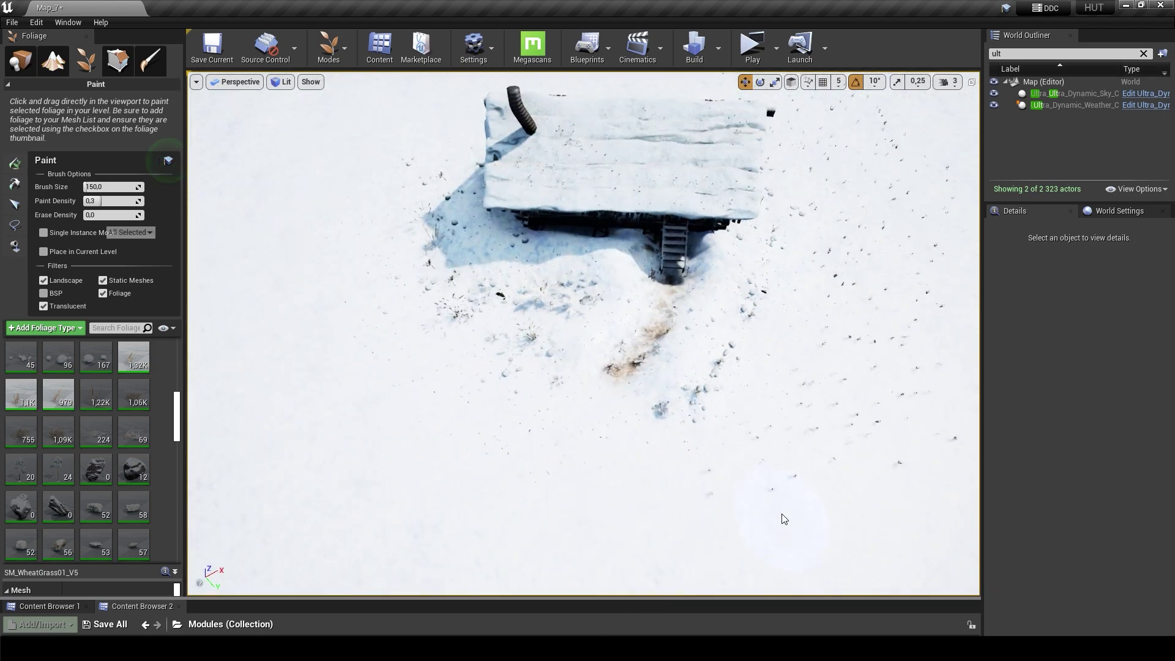
right_drag(521, 289, 628, 272)
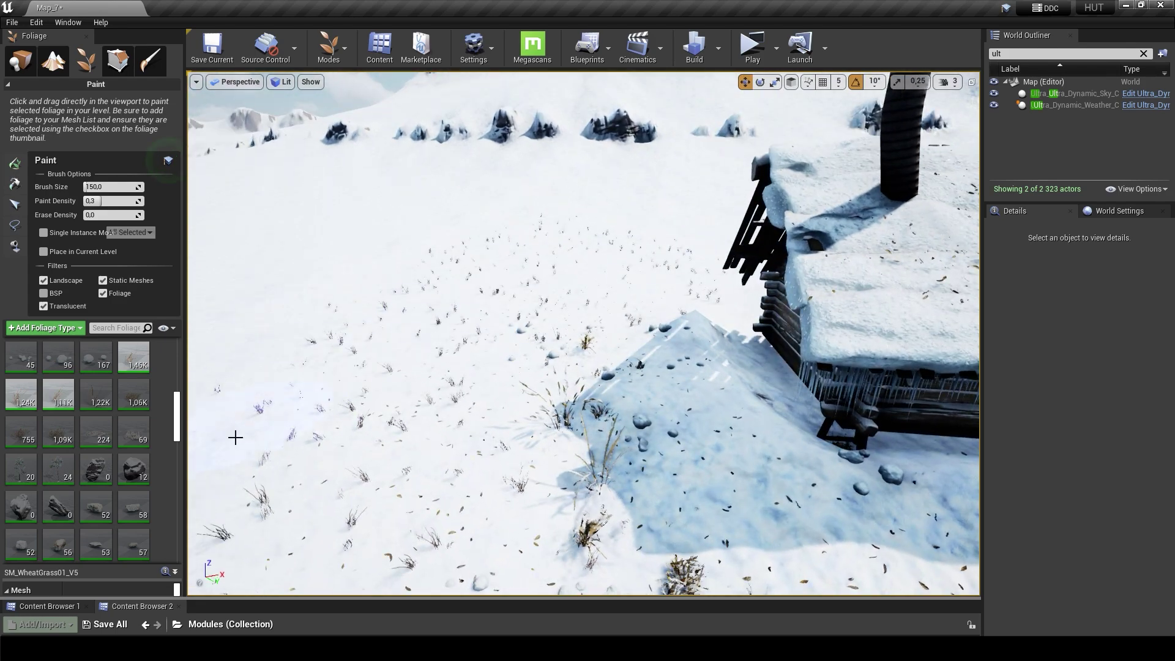
right_drag(235, 438, 325, 234)
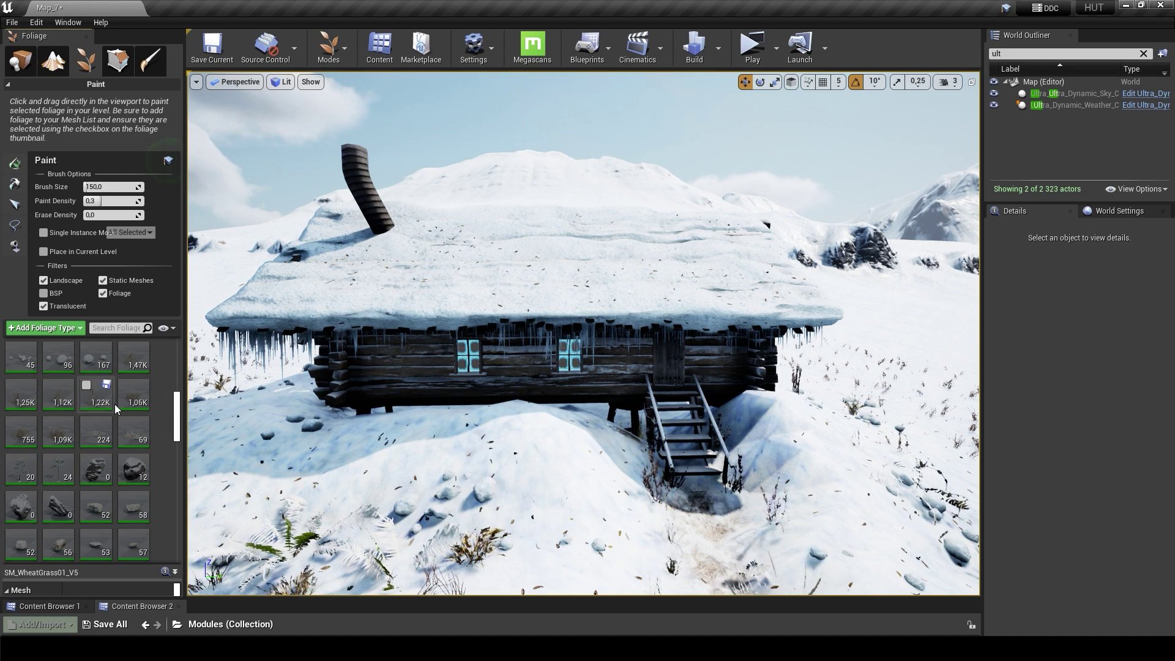
scroll(114, 402, down, 5)
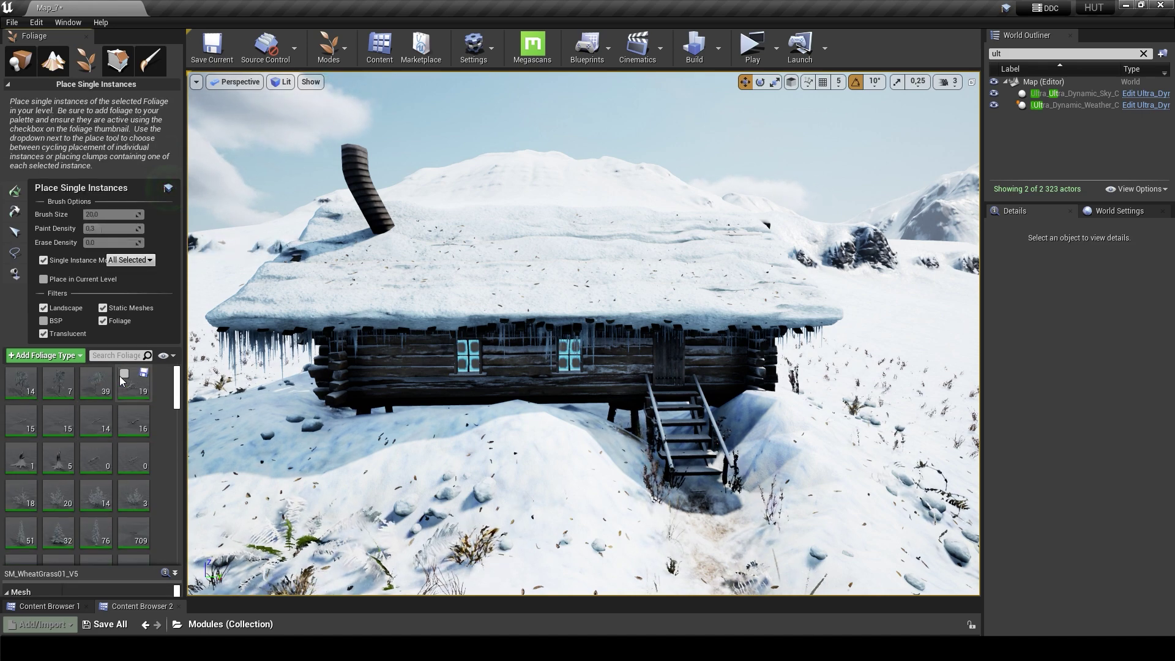
Step: Place two different dead branches on the cabin roof
click(480, 264)
scroll(603, 278, up, 5)
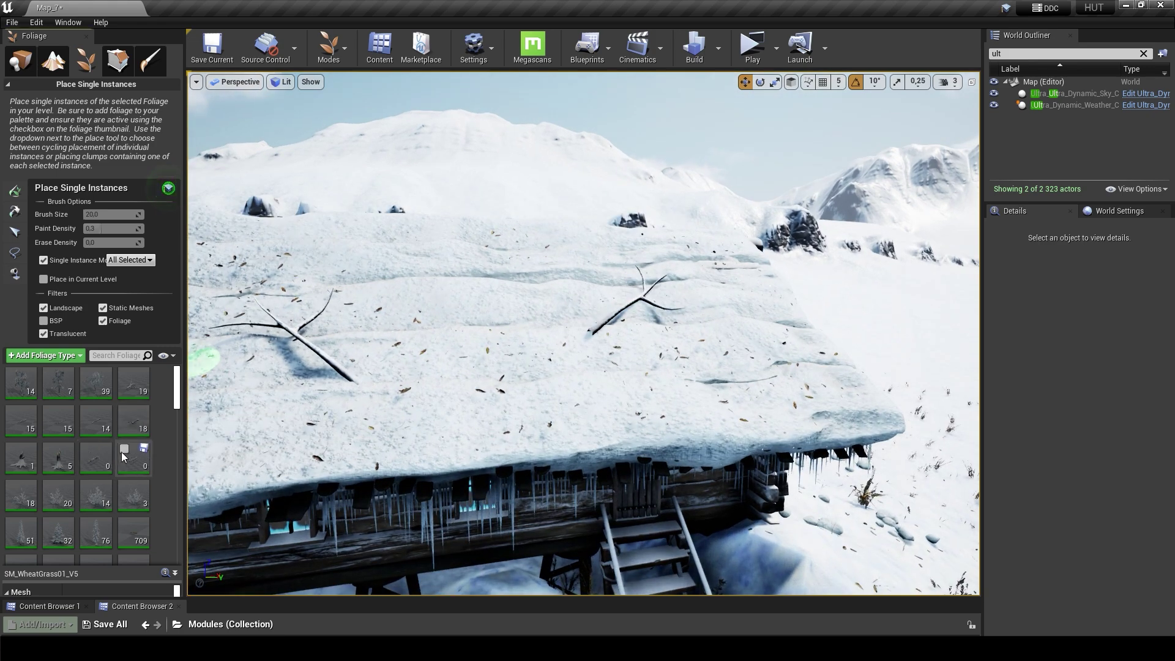
click(122, 456)
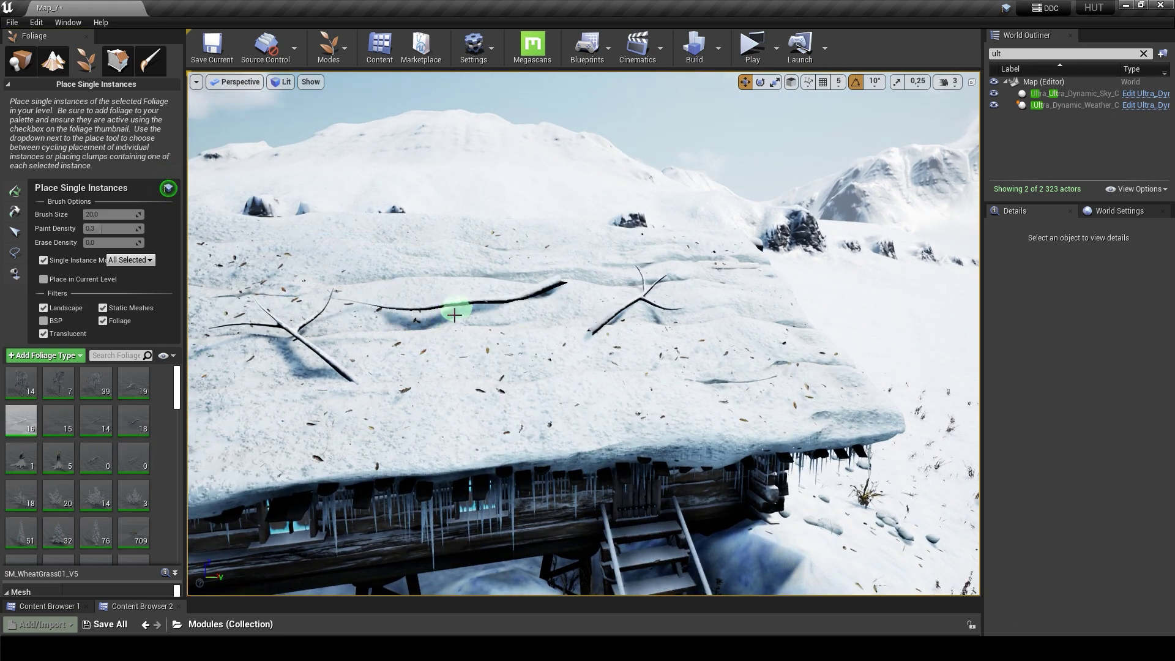
click(454, 315)
scroll(454, 315, down, 5)
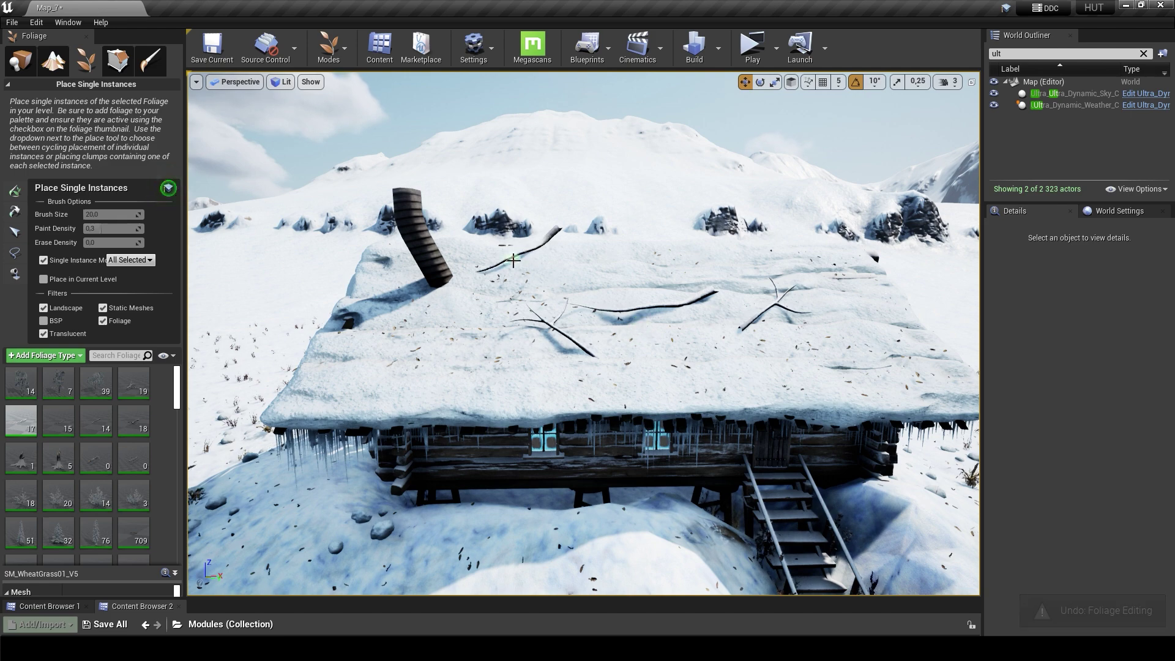
right_drag(513, 260, 756, 281)
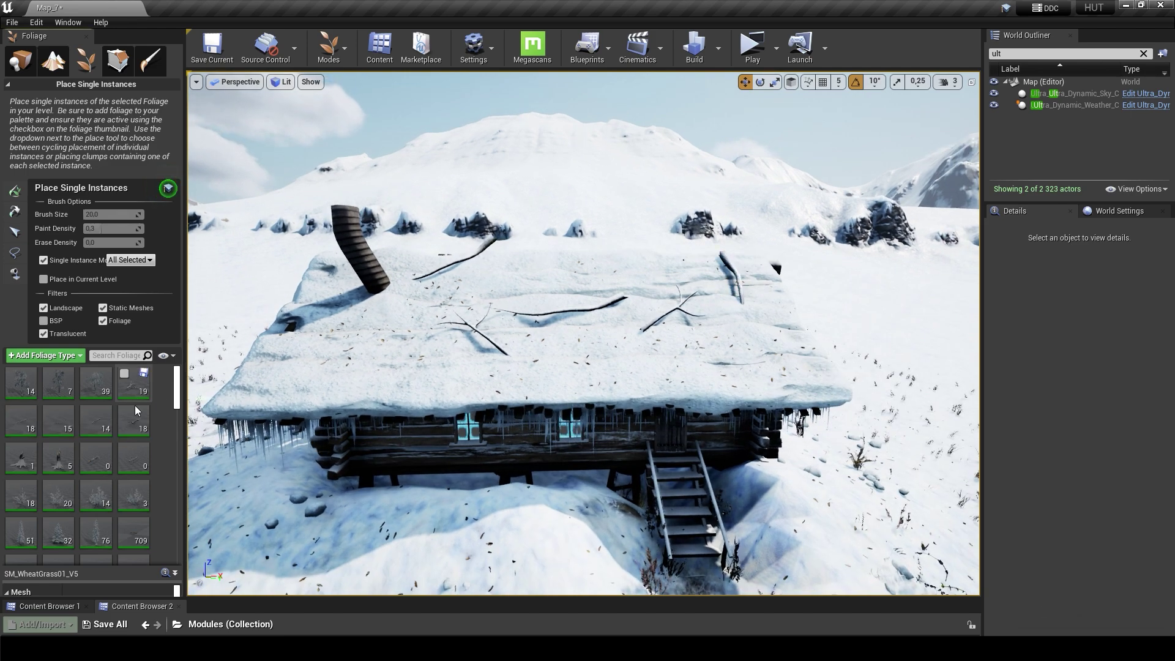
Step: Place snowy trees left and right of the cabin, then select the PineTree2 foliage type
right_drag(333, 409, 332, 409)
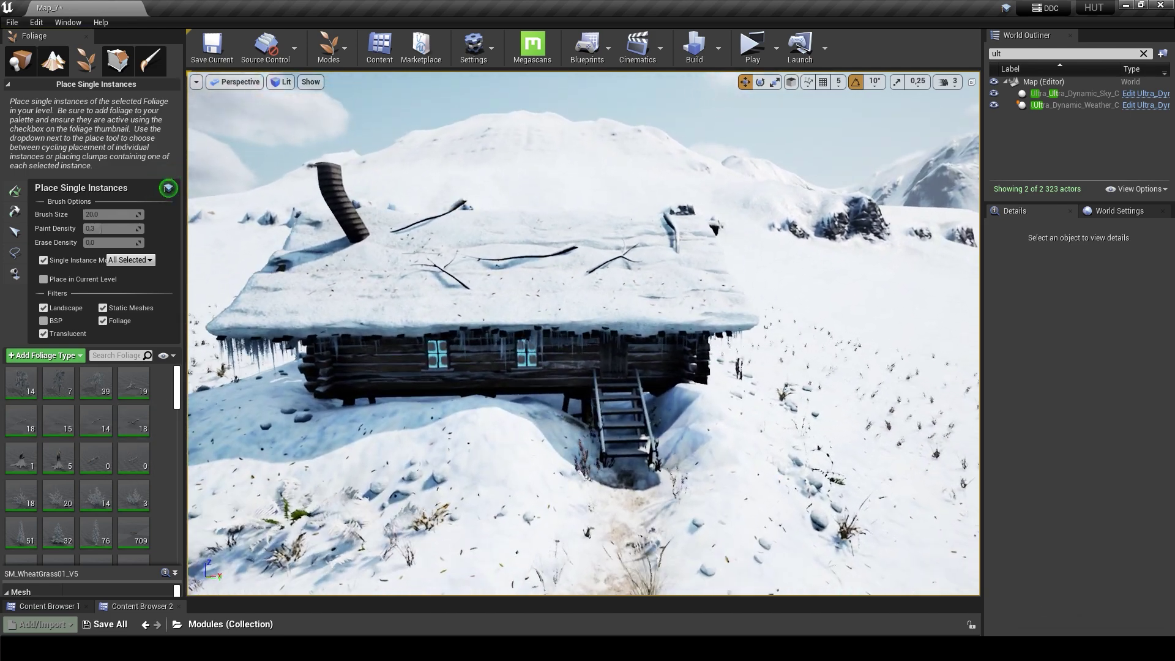
right_drag(289, 376, 288, 376)
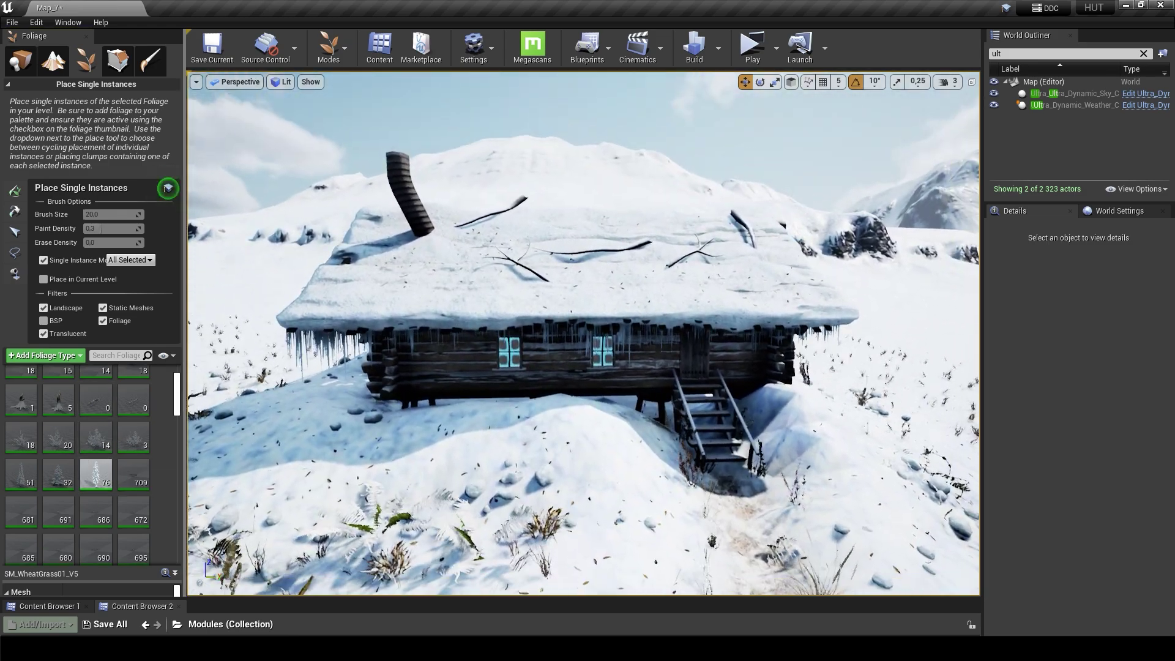
click(242, 328)
click(906, 294)
right_drag(906, 294, 764, 297)
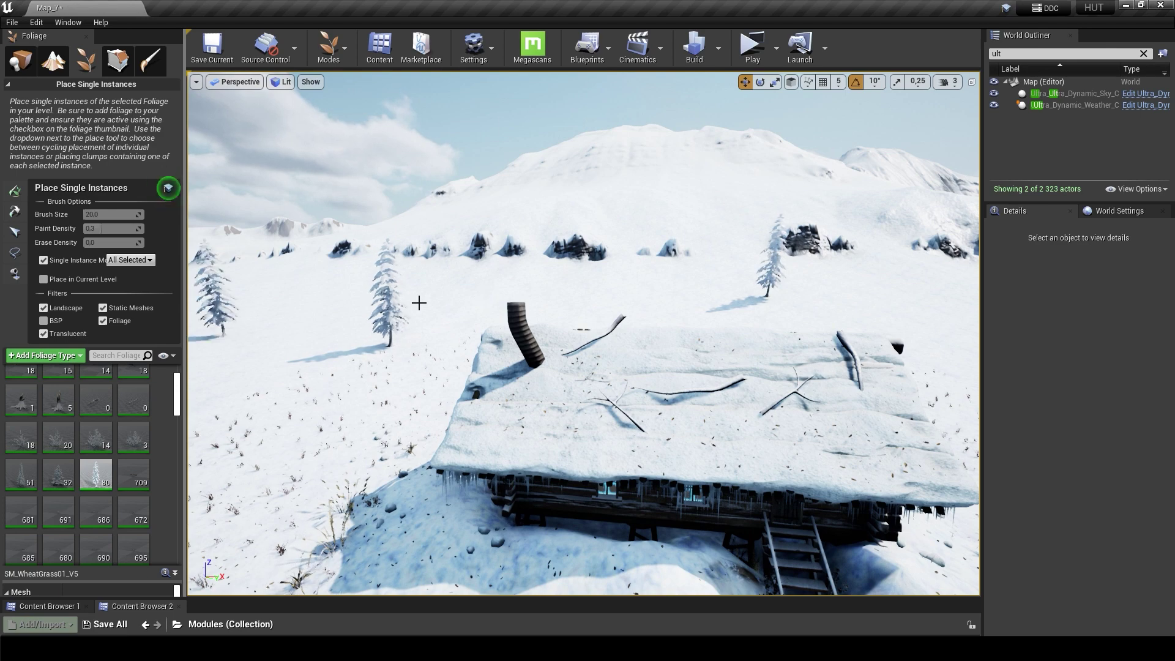
right_drag(419, 302, 418, 302)
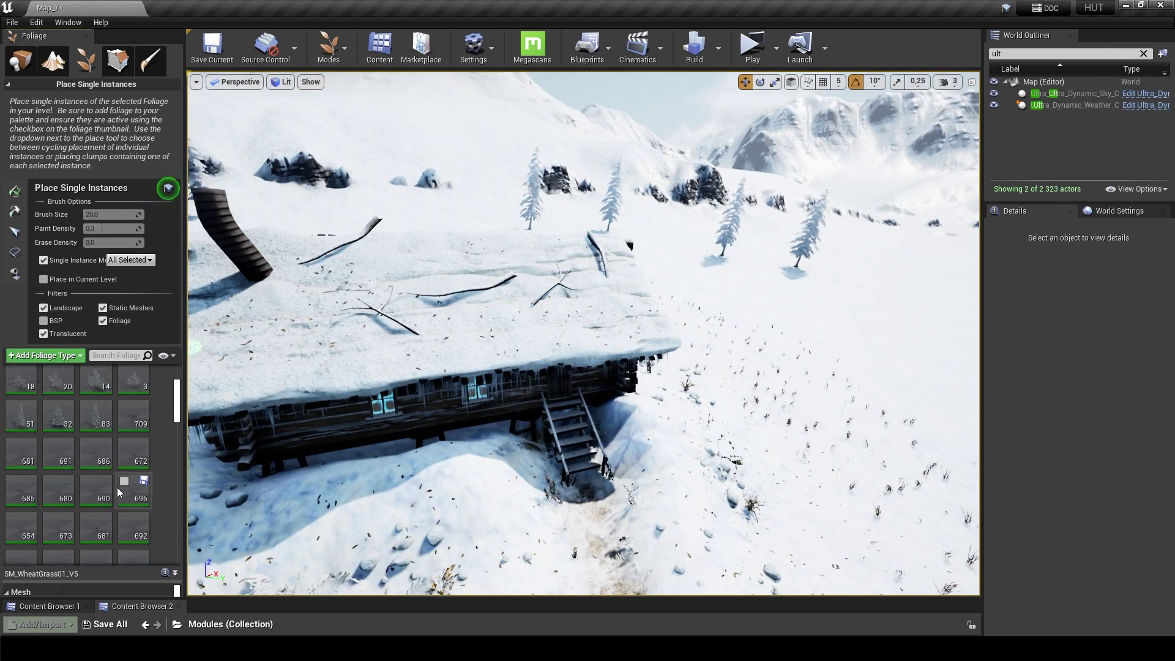
click(62, 500)
right_drag(535, 381, 536, 382)
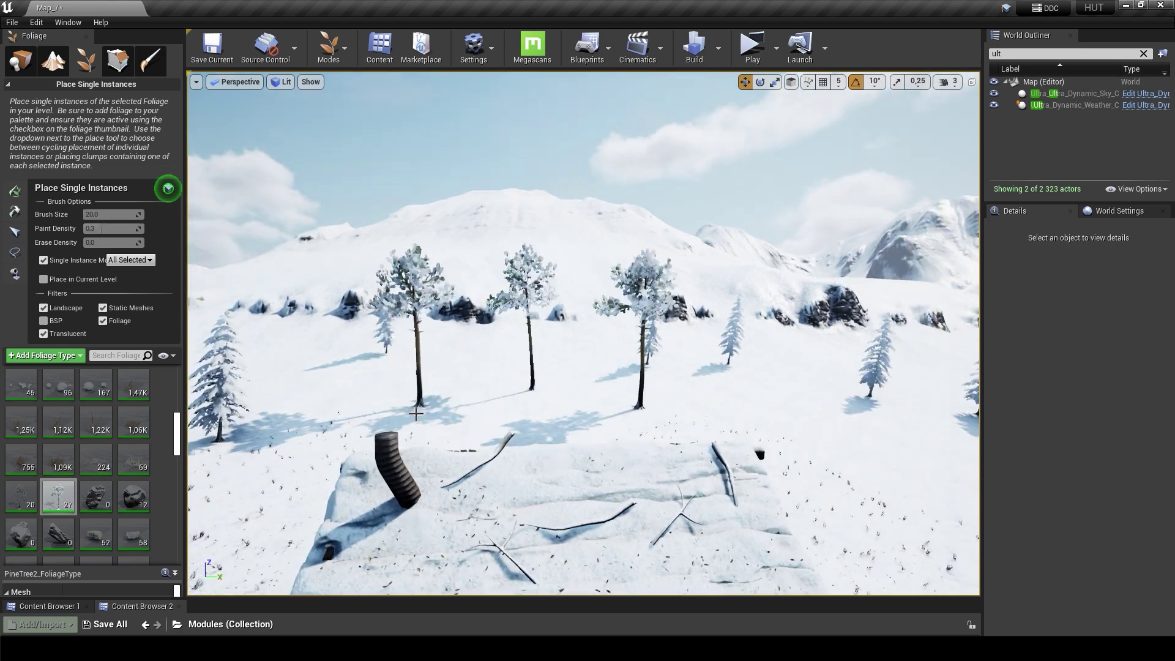
Step: Plant PineTree2 pines and winter_spruce_small_01 spruces on the slopes around the cabin
key(s)
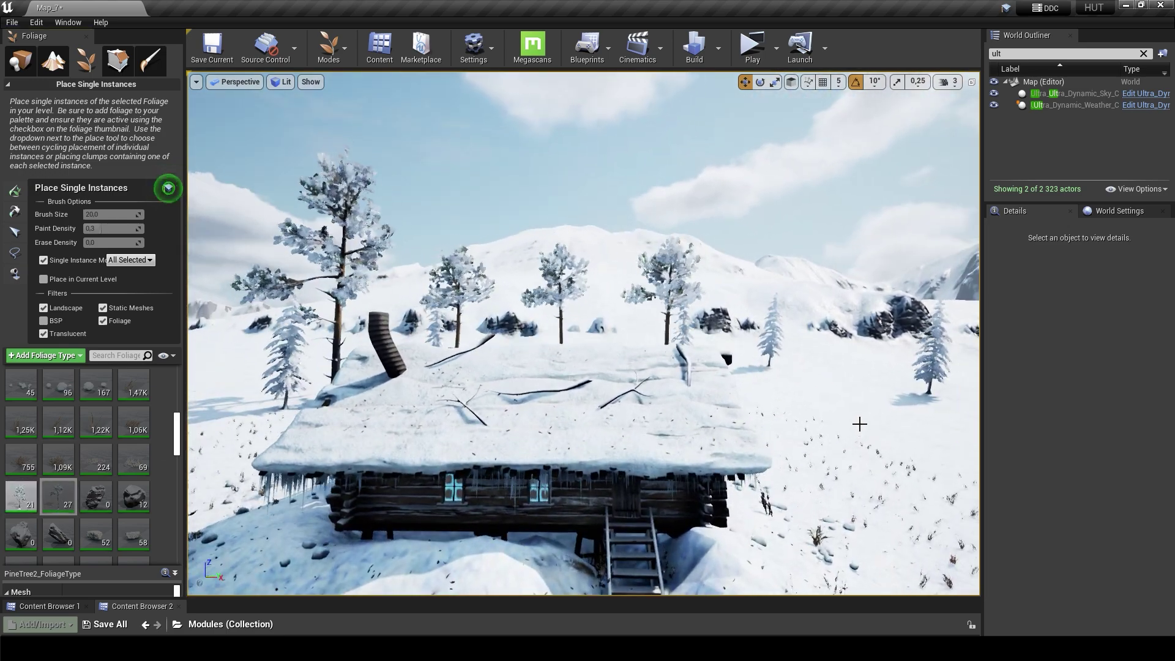
right_drag(582, 331, 582, 330)
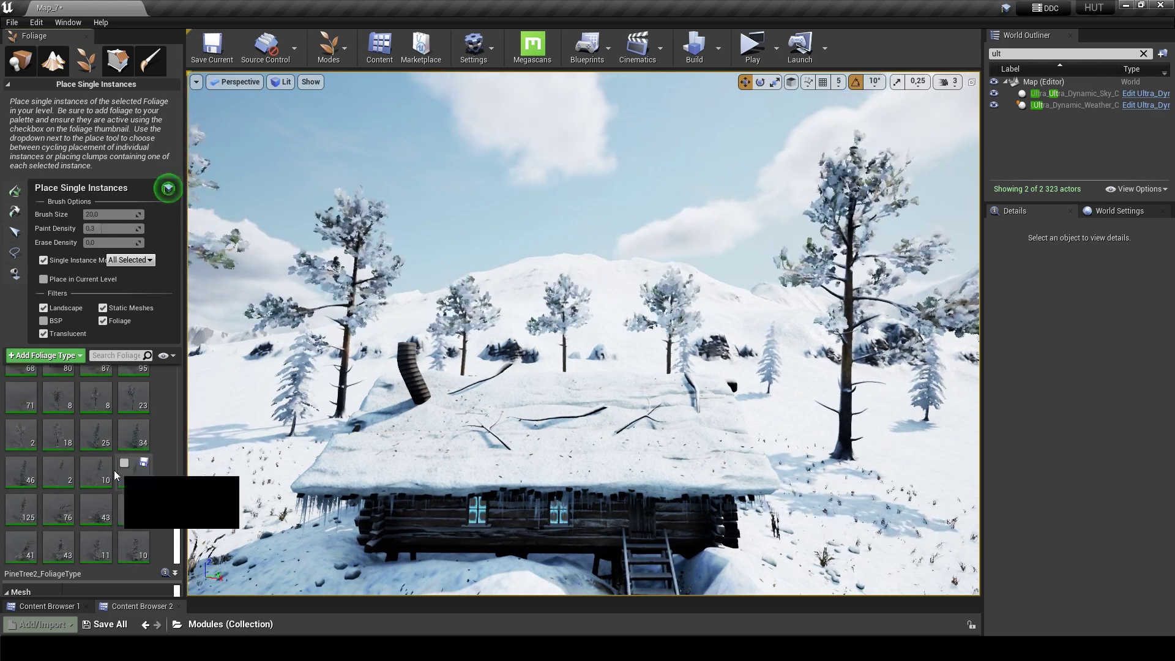
key(w)
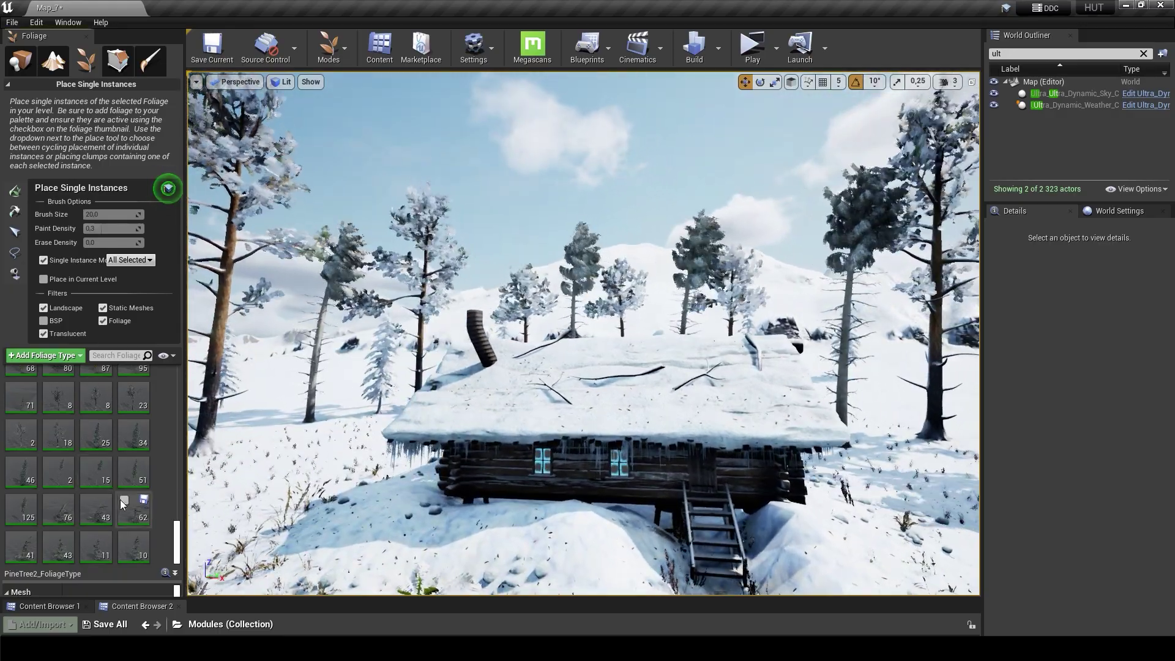
right_drag(277, 456, 253, 451)
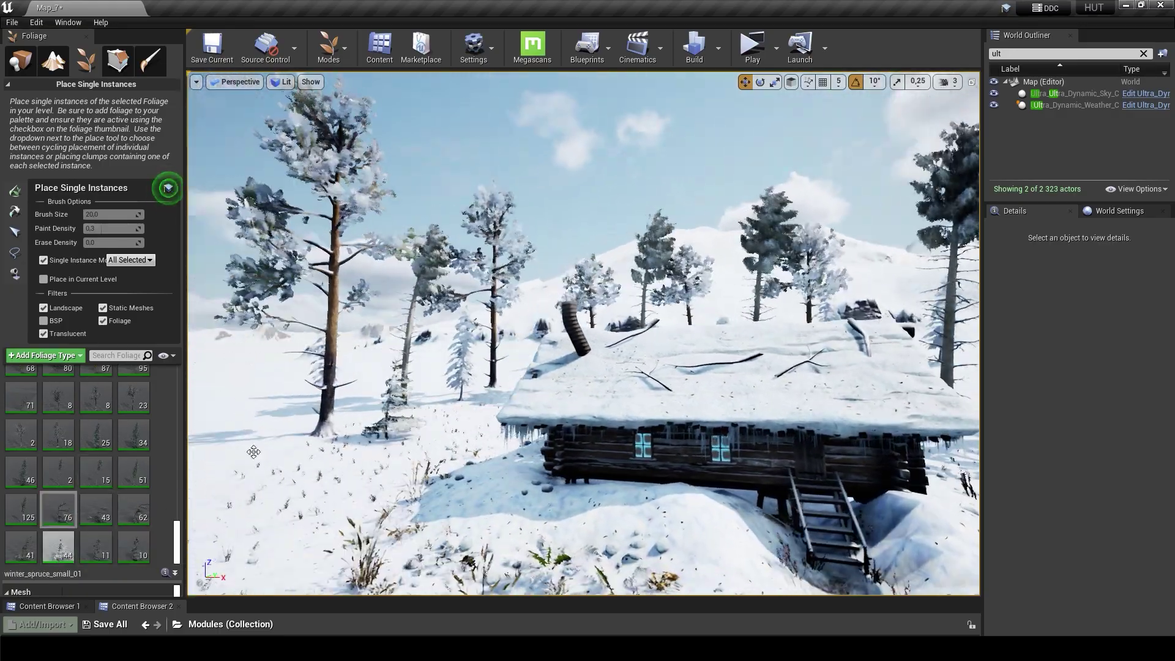
click(462, 375)
mouse_move(462, 375)
right_down()
mouse_move(578, 350)
mouse_move(305, 353)
right_up()
click(614, 355)
right_drag(229, 401, 229, 401)
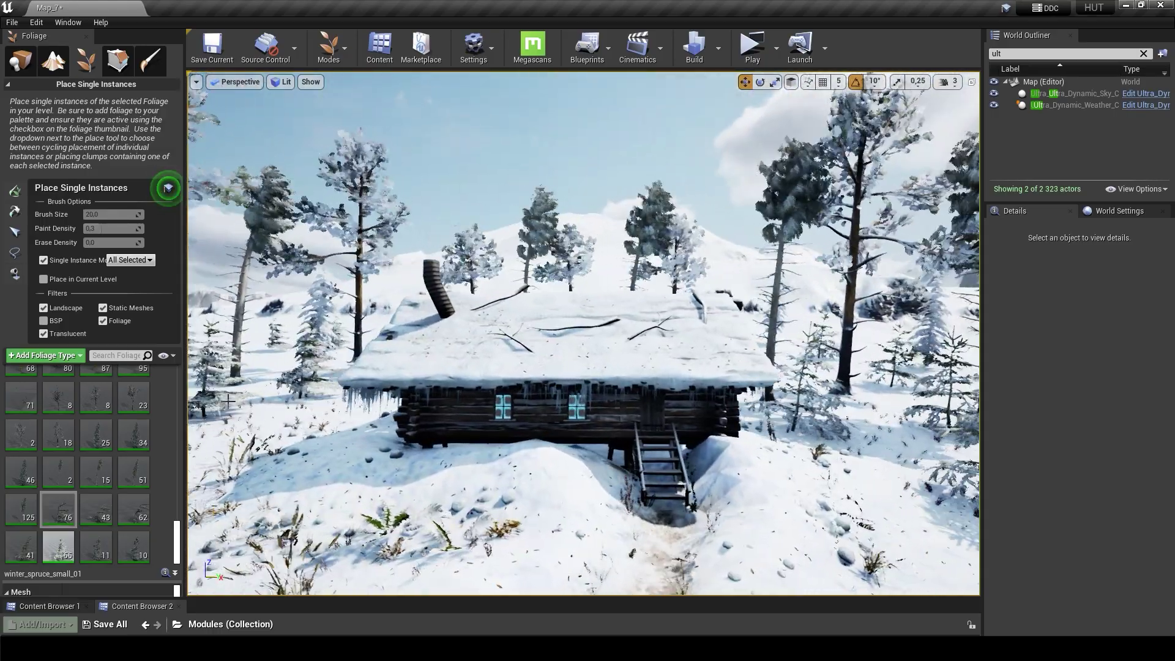
drag(177, 542, 181, 508)
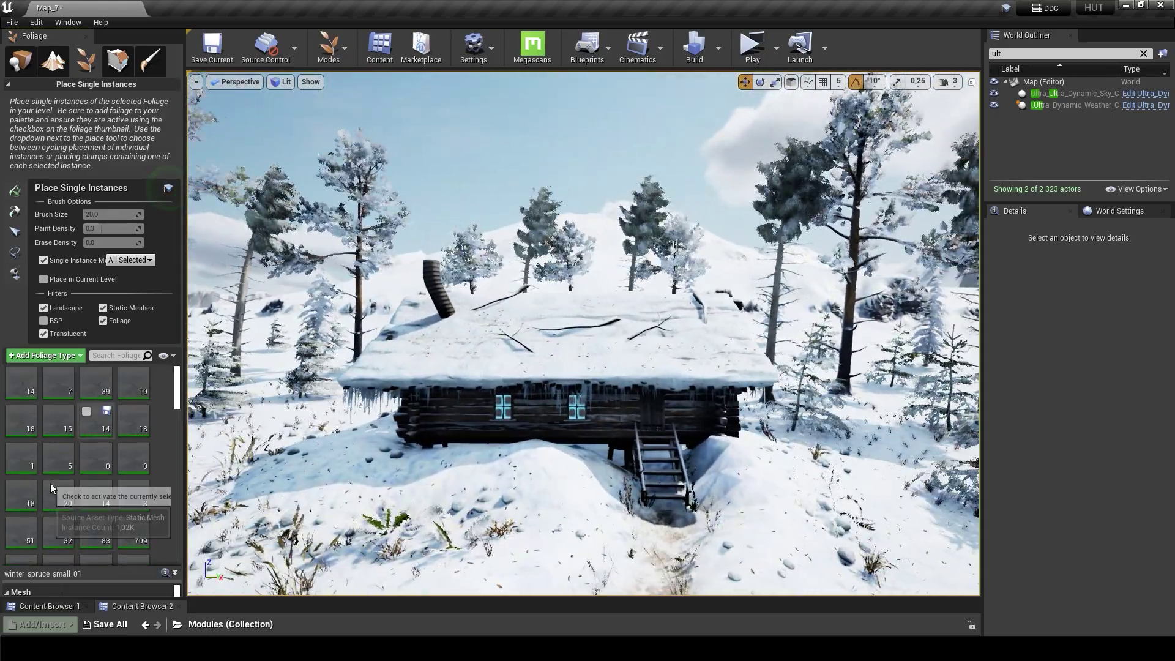
right_drag(262, 416, 472, 333)
click(472, 333)
Step: Make the Content Browser taller and show the Materials collection
scroll(472, 333, up, 3)
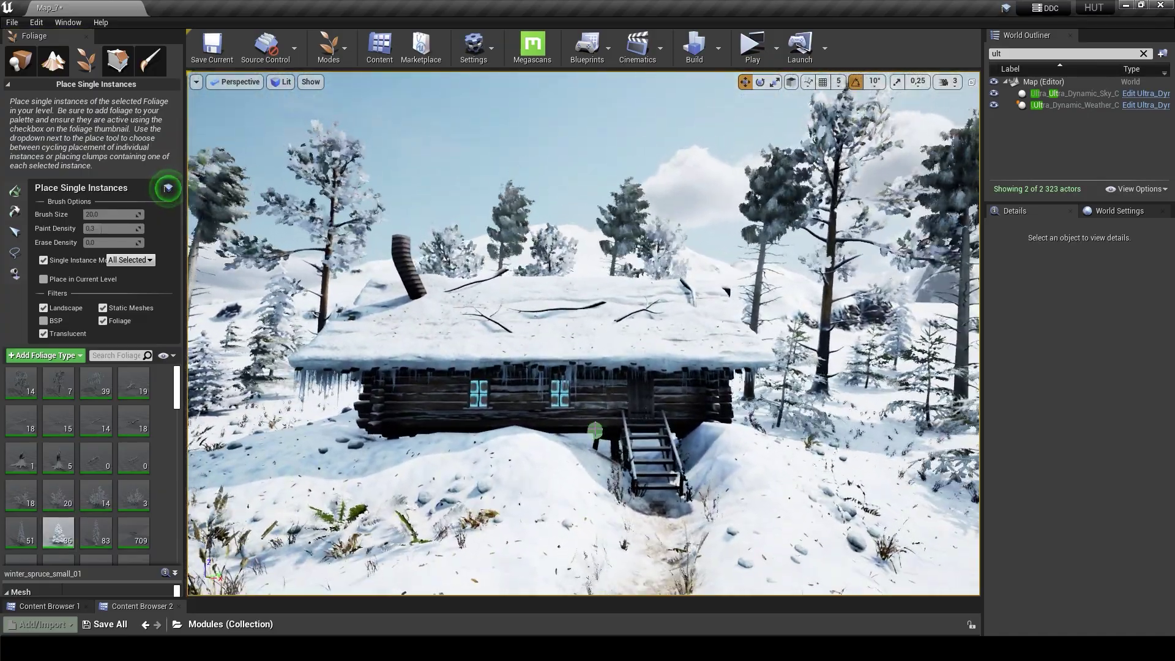
scroll(595, 430, up, 2)
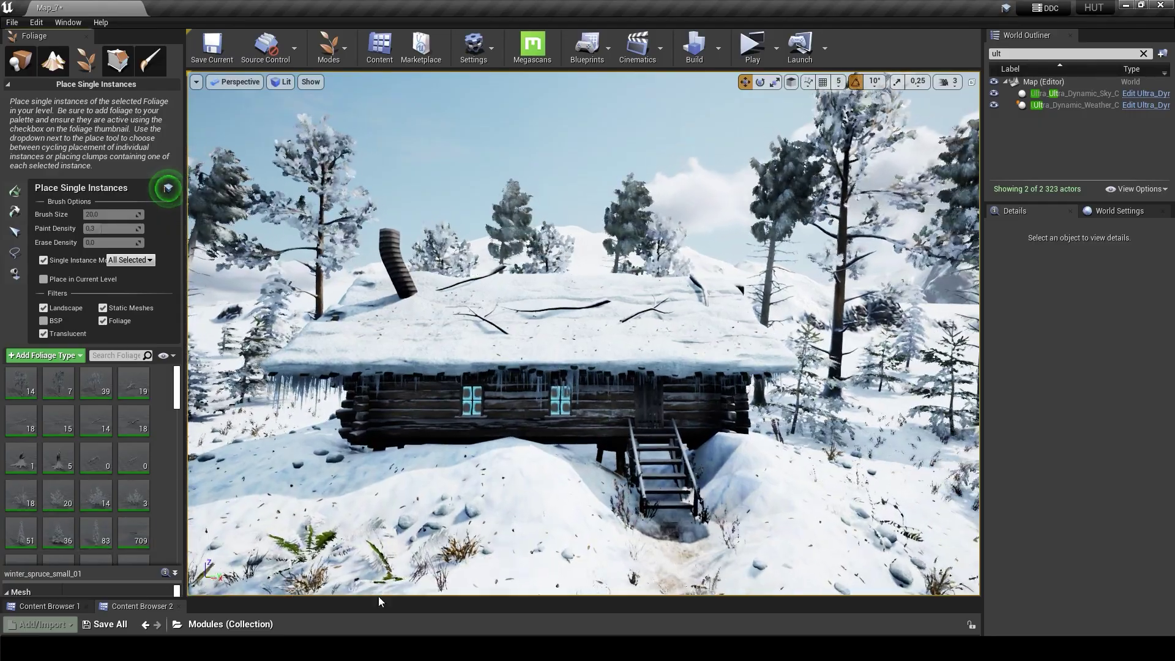
drag(379, 602, 379, 401)
click(40, 480)
Step: Open the PN_WindParameters collection to review the wind settings, then close it
drag(559, 409, 559, 436)
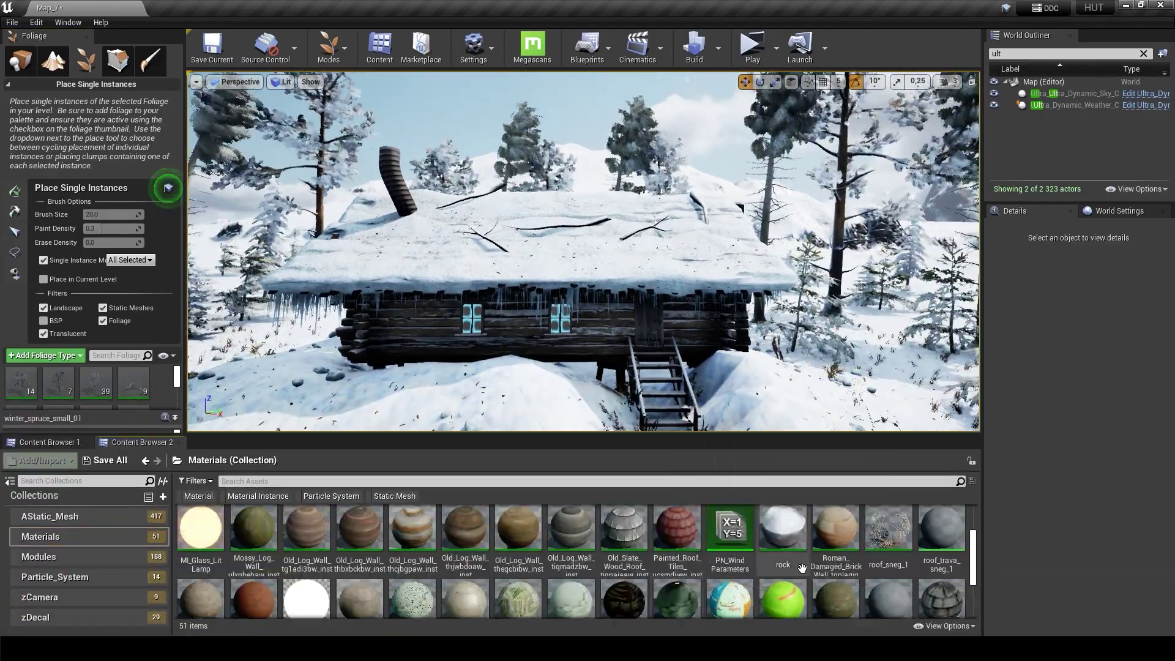
double_click(731, 536)
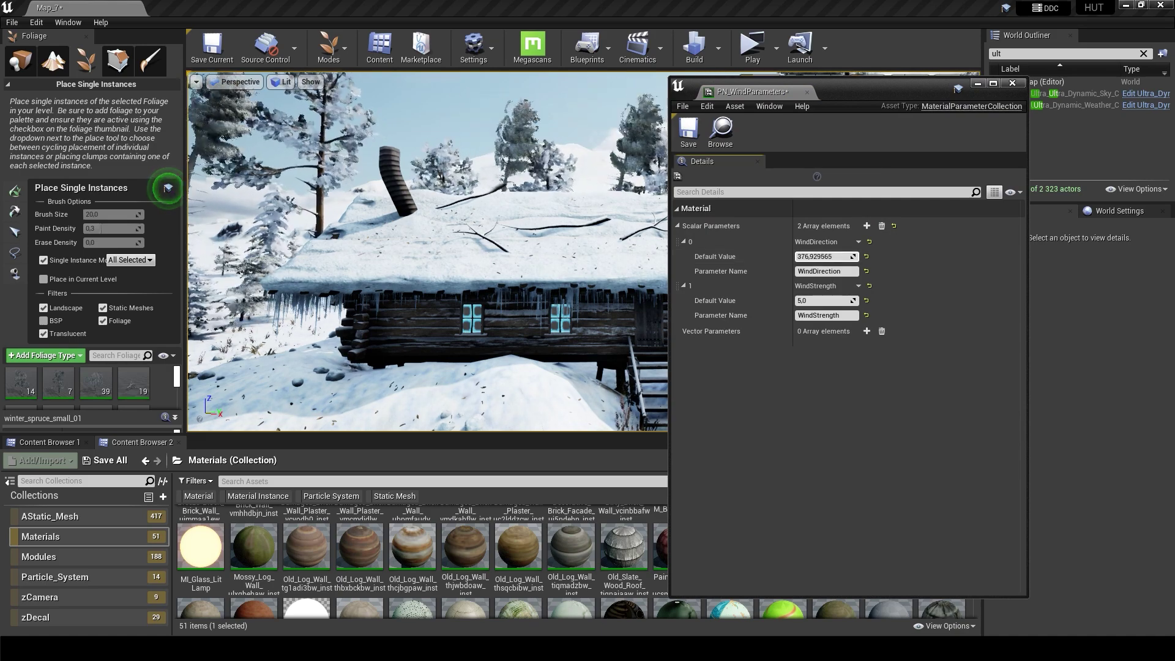
click(1012, 82)
Step: Save the Map_7 level with File > Save Current and switch to Place mode
click(12, 22)
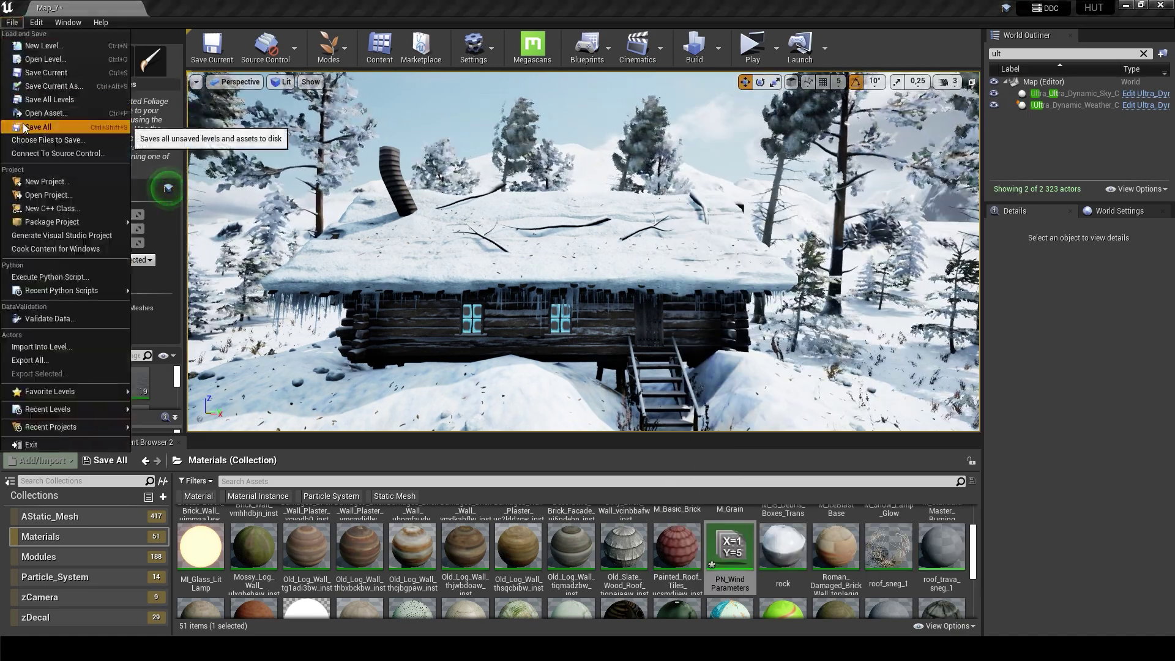
click(91, 127)
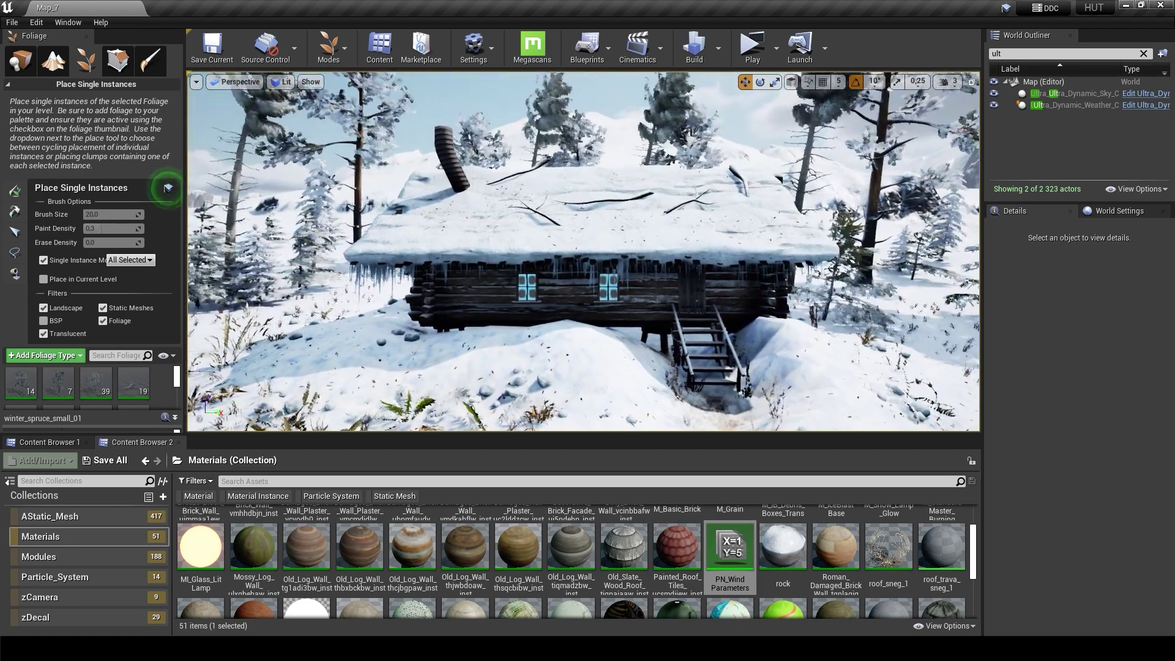
key(shift+1)
Step: Place the Rusty_Metal_Milk_Churn and the blue Plastic_Drum beside the cabin stairs
click(50, 516)
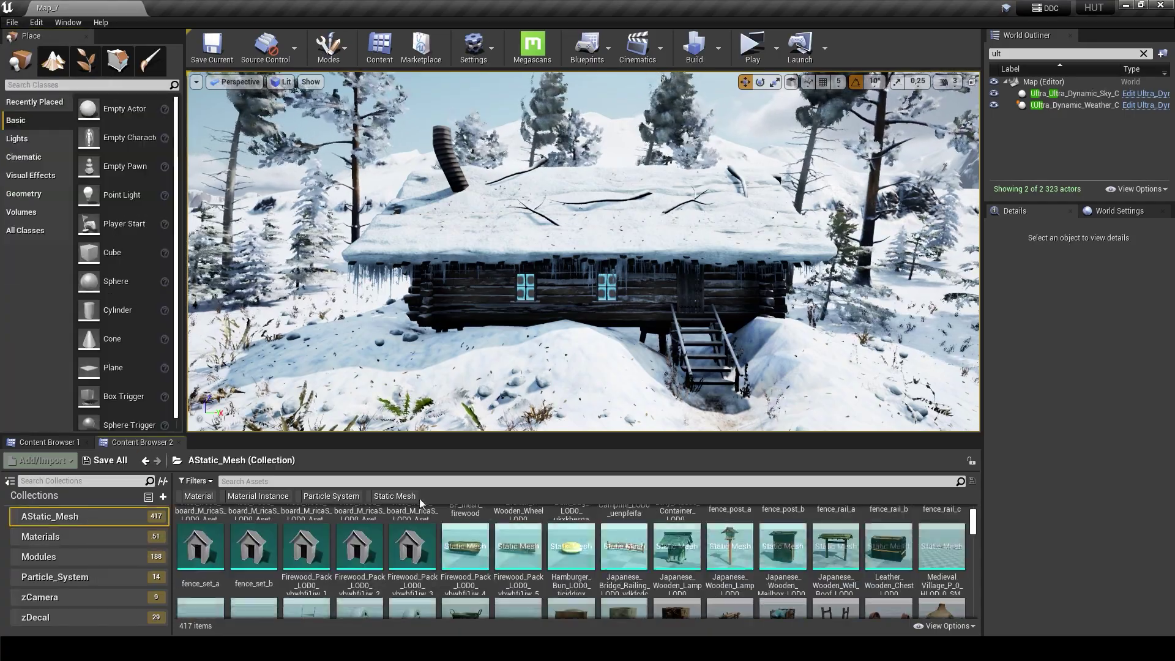
scroll(729, 603, down, 1)
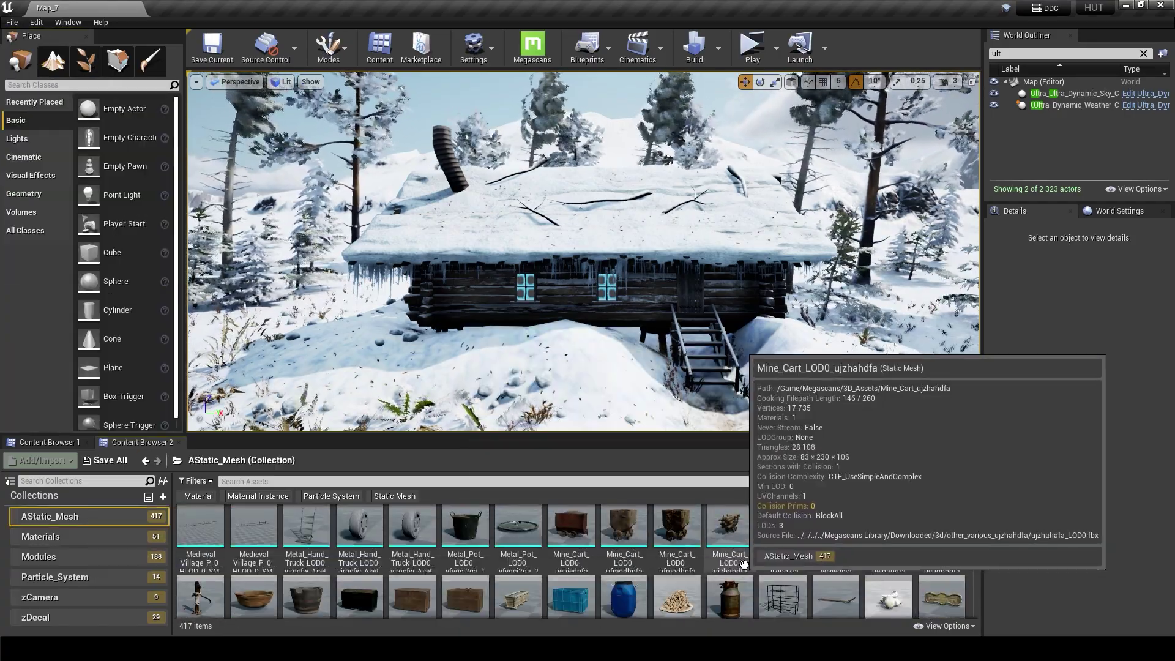
drag(729, 603, 668, 413)
key(f)
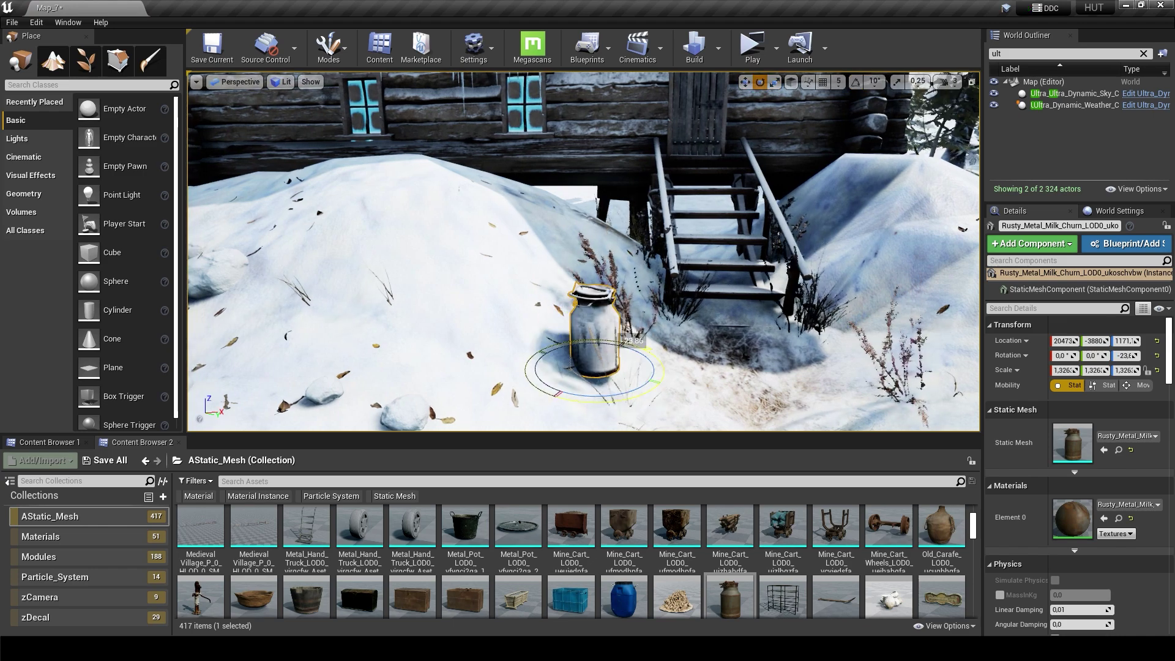
key(Escape)
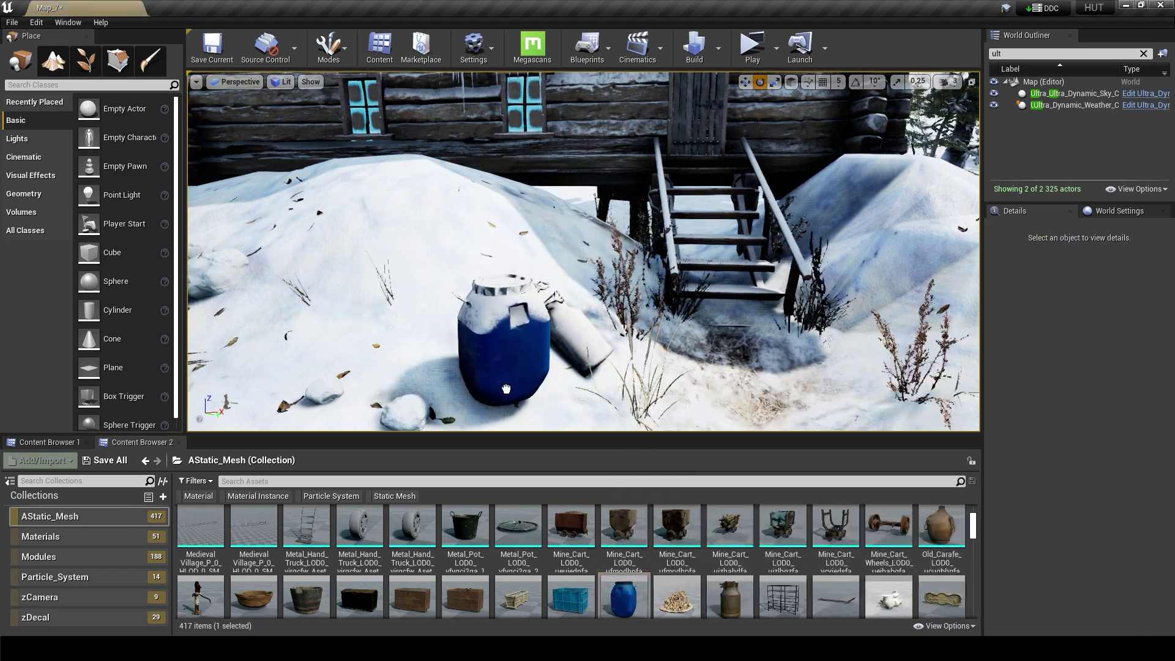
click(507, 389)
key(Escape)
Step: Drag the SM_Exo_Crate_Open_Damaged crate into the scene beside the stairs
scroll(507, 389, down, 3)
scroll(793, 590, down, 1)
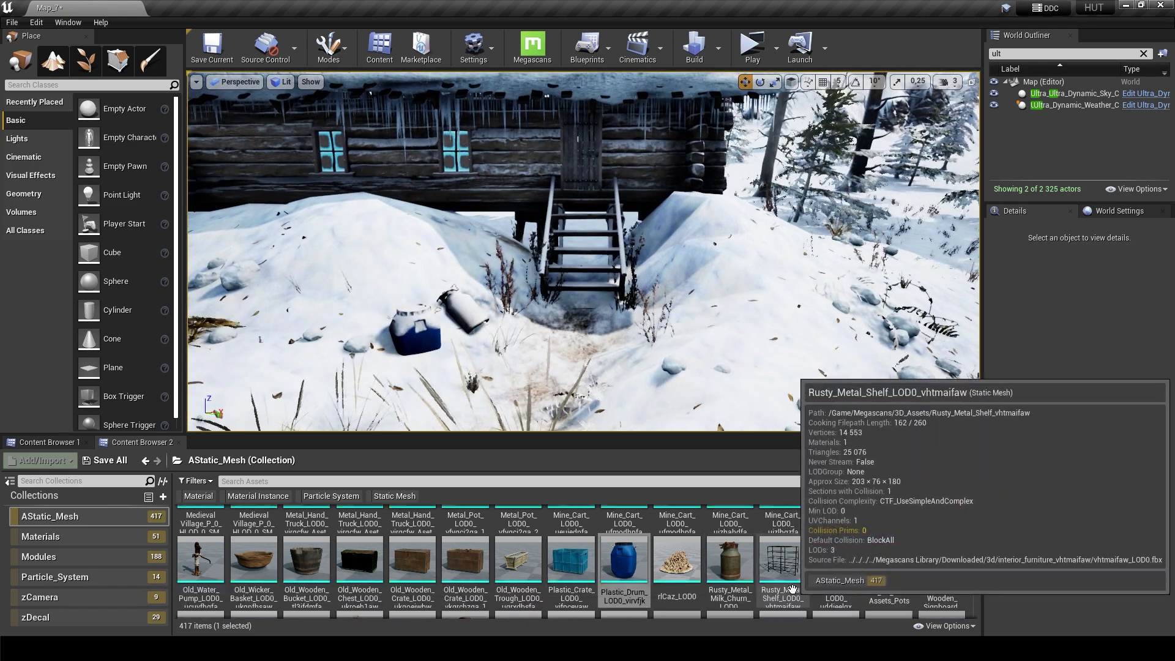
scroll(795, 585, down, 2)
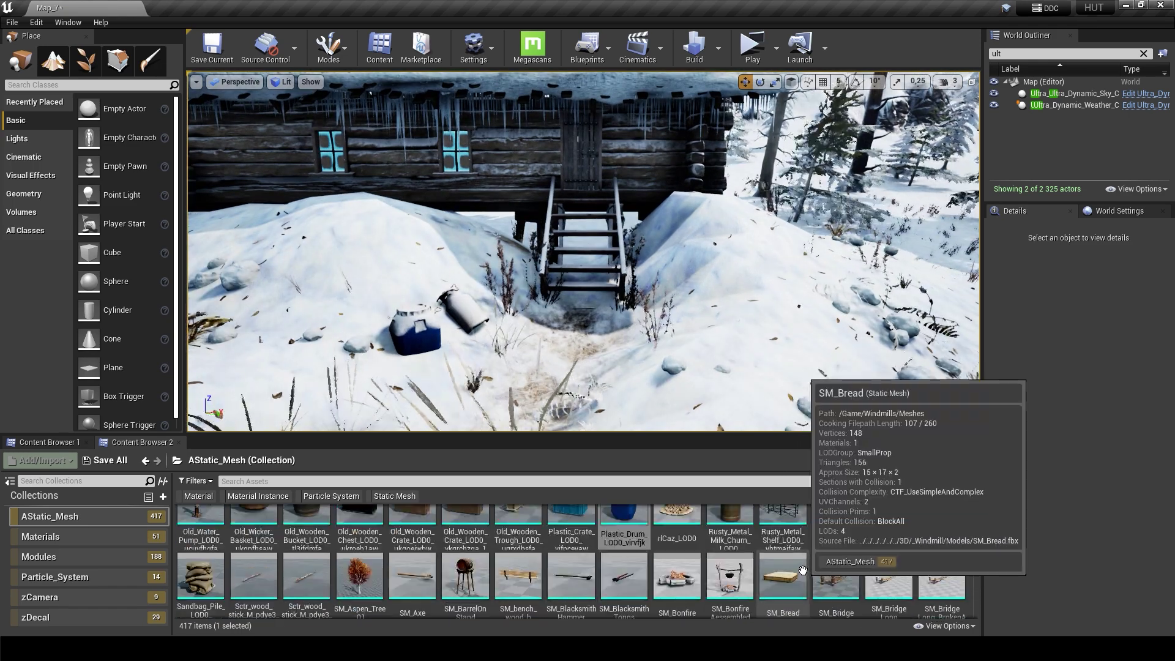
scroll(803, 571, down, 5)
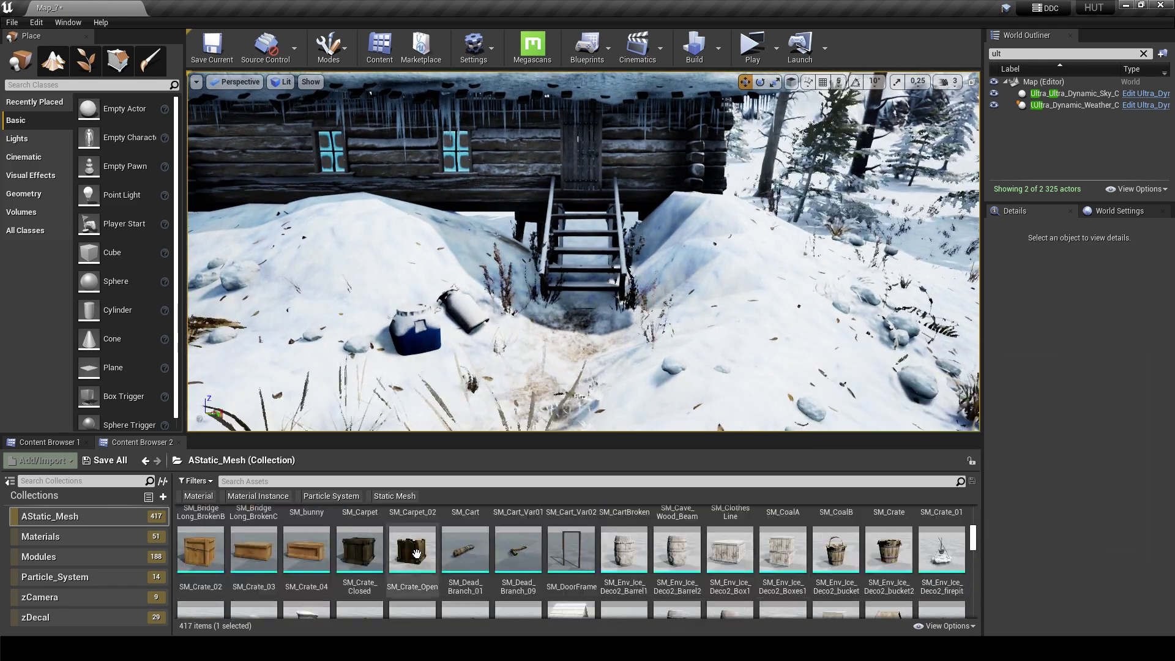
drag(416, 554, 613, 547)
scroll(612, 547, down, 3)
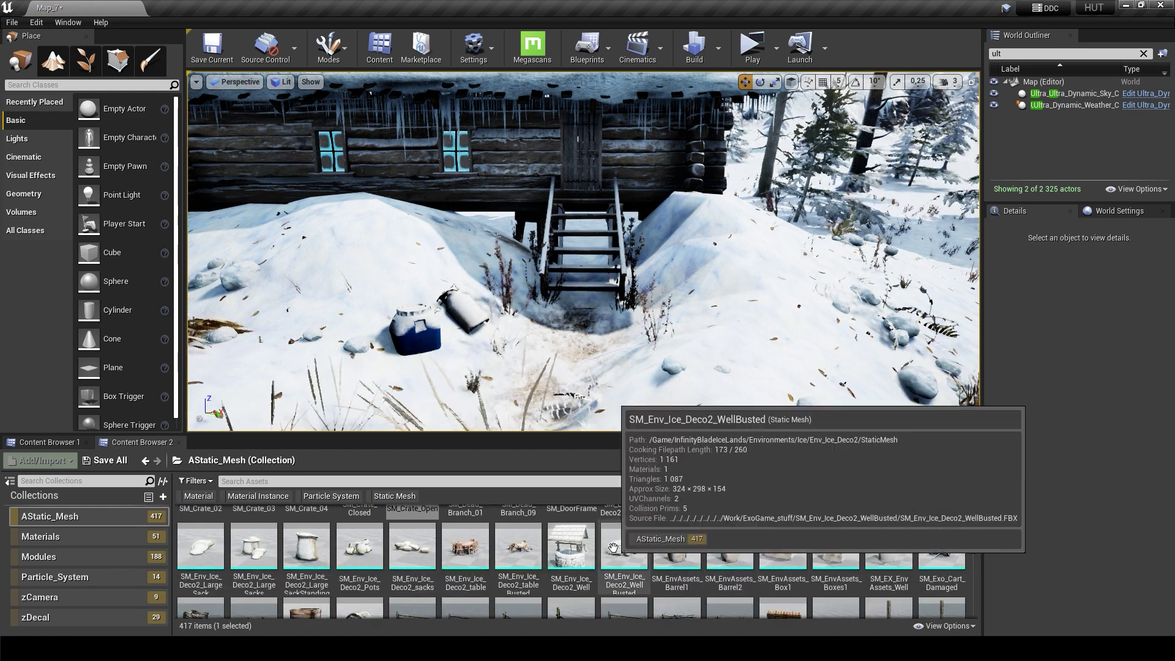
scroll(612, 547, down, 2)
mouse_move(201, 560)
mouse_down()
mouse_move(751, 302)
mouse_move(740, 344)
mouse_up()
key(Escape)
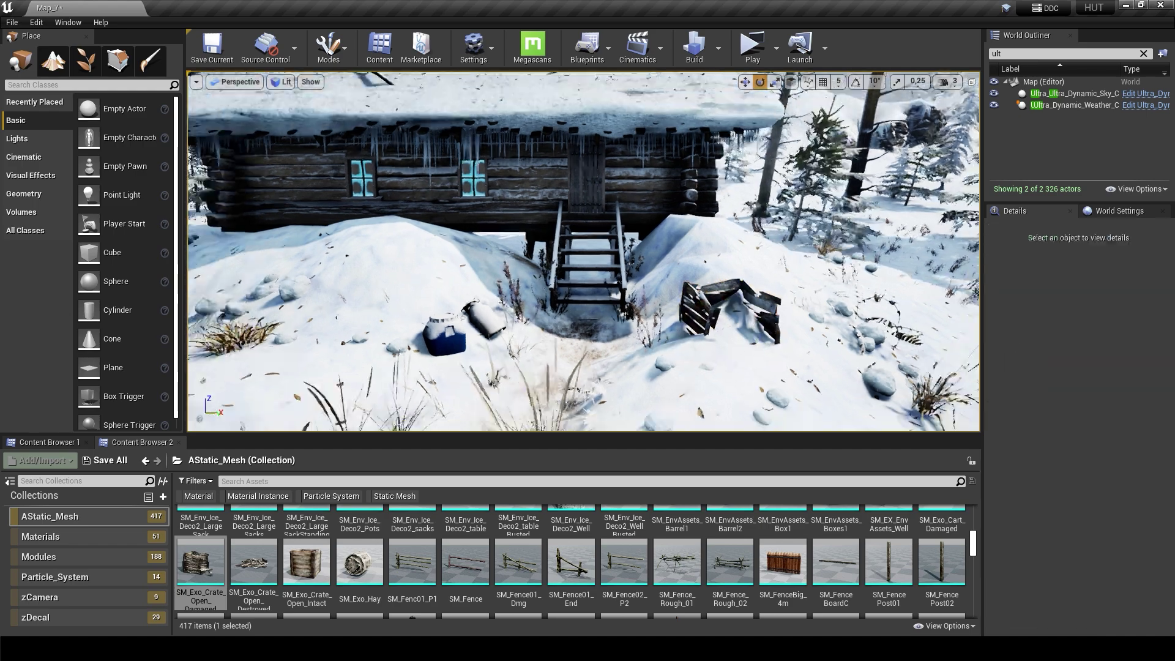
Step: Drop the SM_OldWoodenCarafe wooden barrel next to the crate
scroll(584, 251, down, 5)
scroll(623, 551, down, 3)
scroll(643, 551, down, 1)
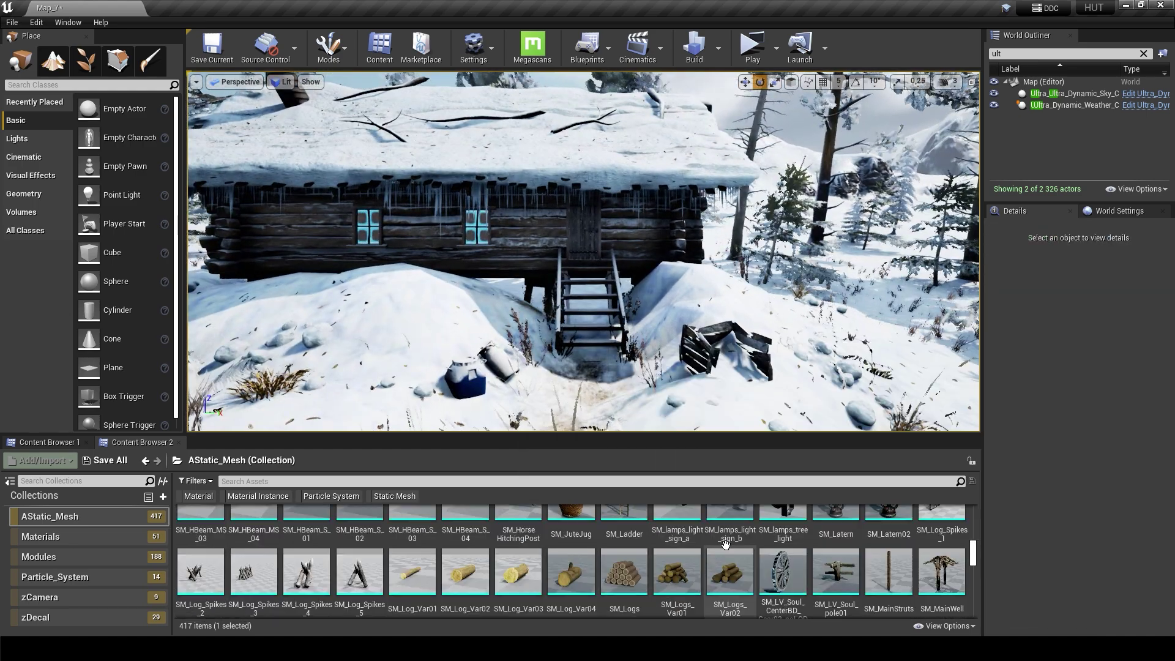
scroll(673, 548, down, 1)
scroll(704, 547, down, 1)
scroll(725, 544, down, 1)
scroll(726, 545, down, 1)
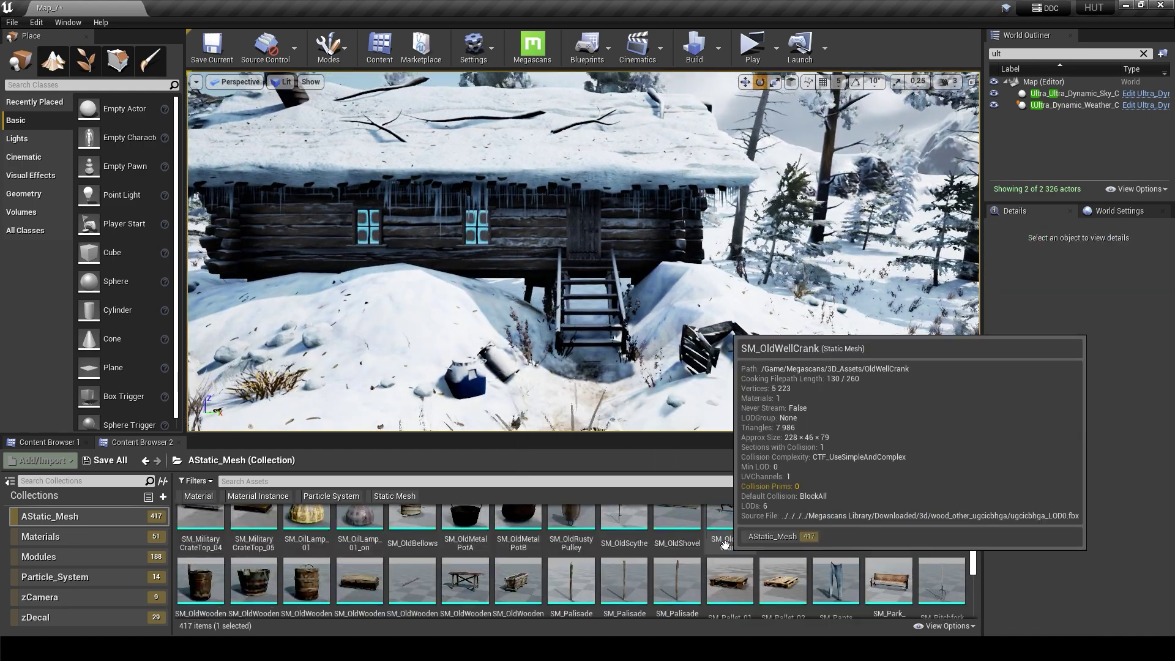
drag(731, 366, 617, 575)
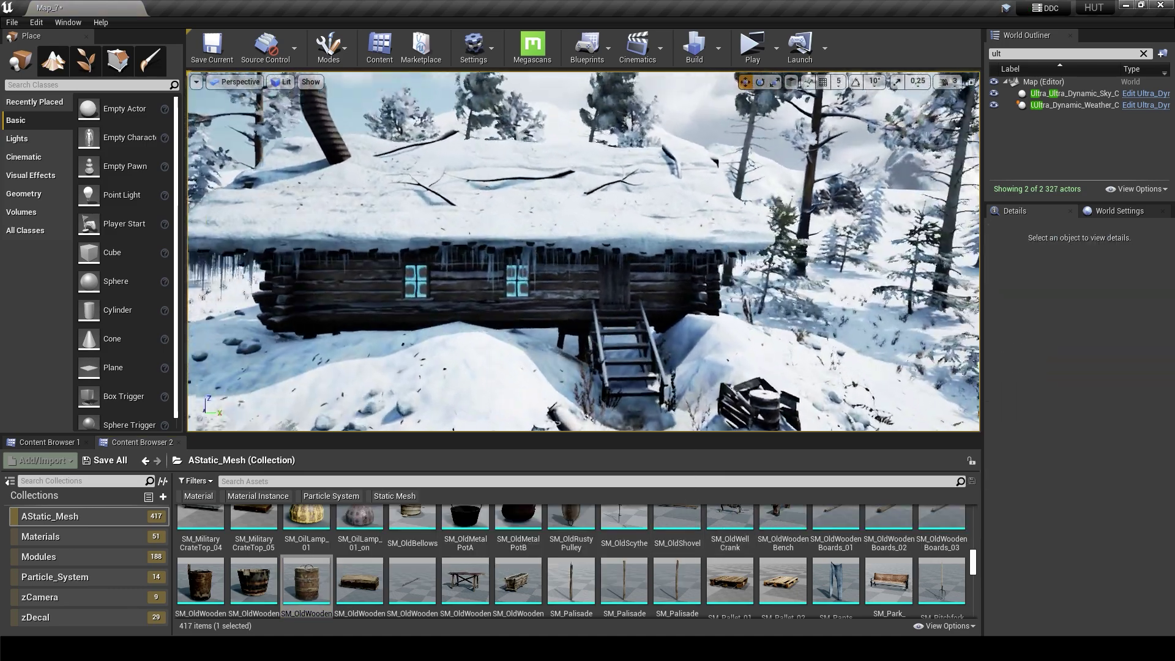
Step: Drop SM_Dead_Branch on the mound and rotate it to lie in the snow
key(alt+Left)
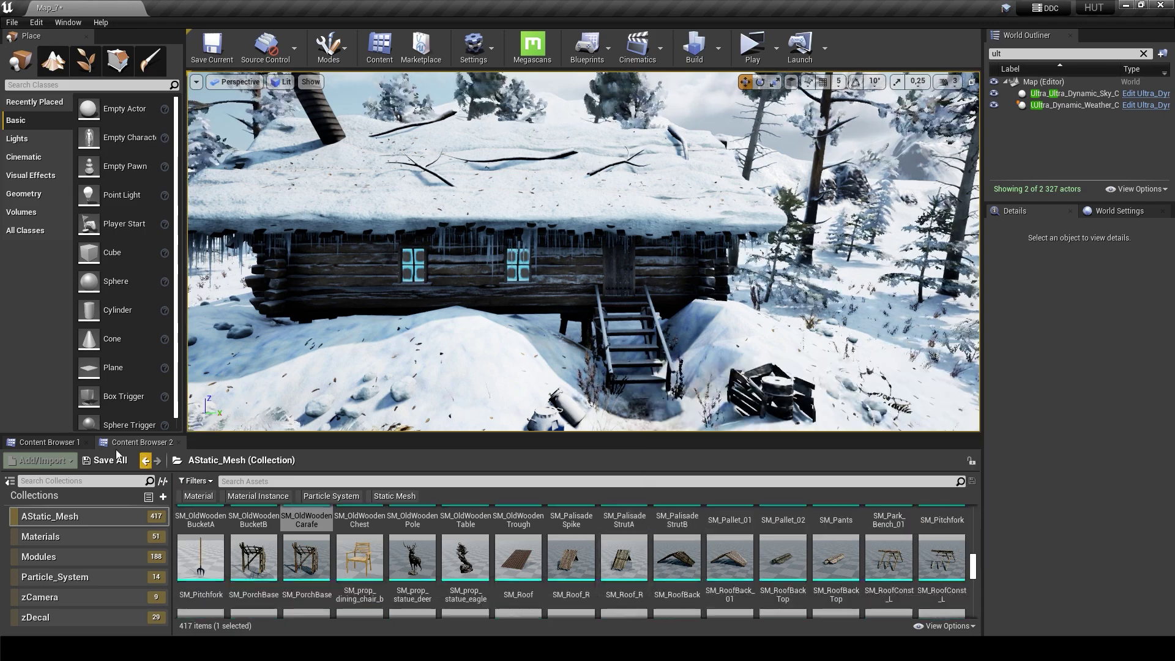
key(alt+Right)
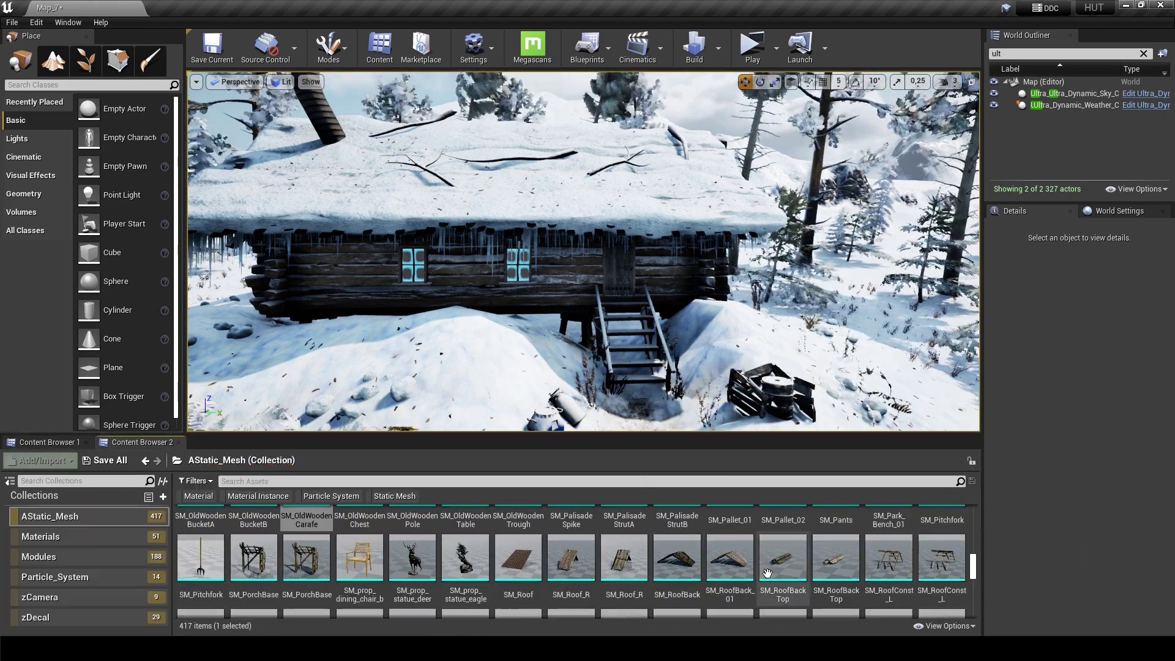
scroll(786, 571, up, 3)
scroll(691, 570, up, 3)
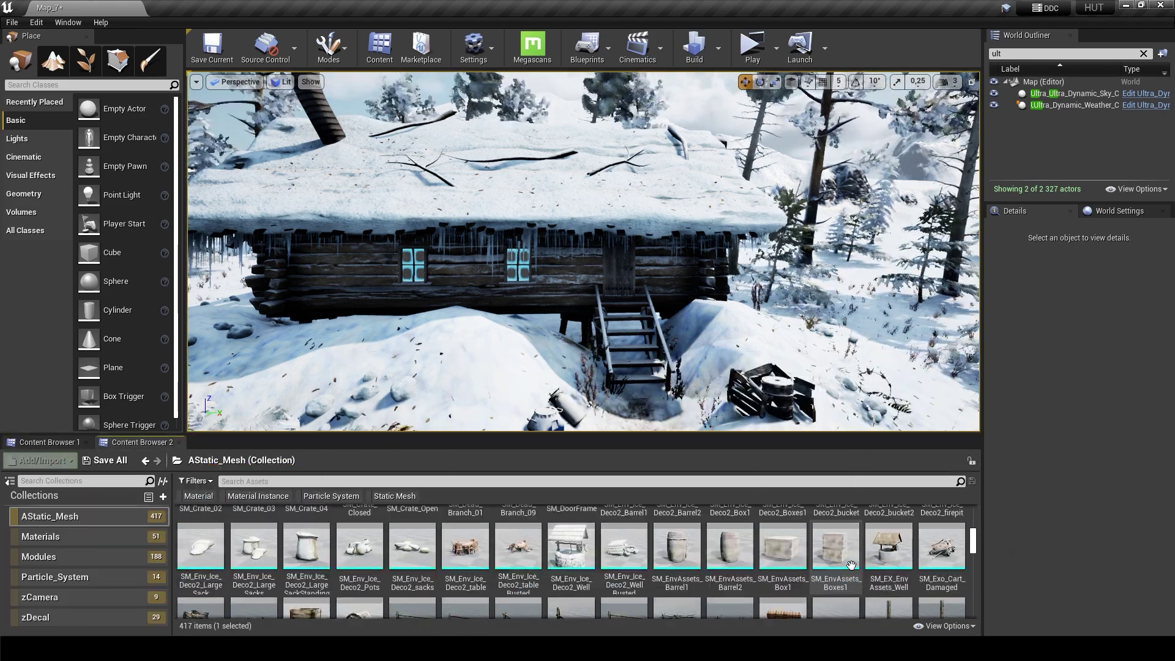
scroll(600, 568, up, 3)
scroll(504, 565, up, 2)
drag(308, 374, 315, 367)
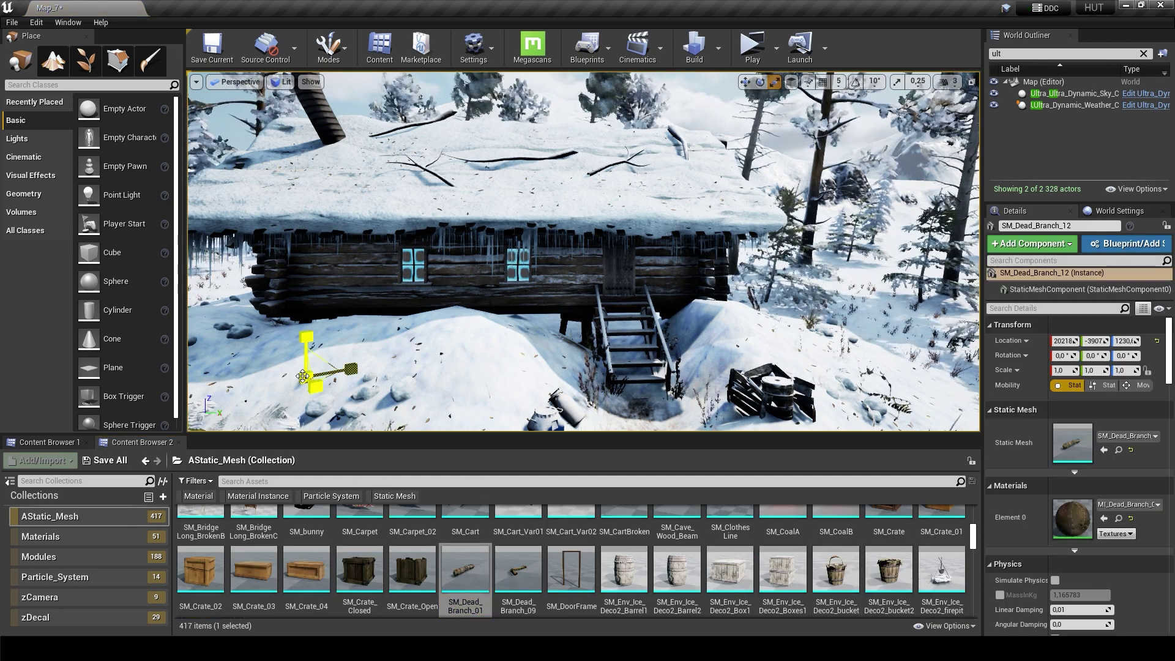
key(f)
key(e)
drag(458, 164, 465, 171)
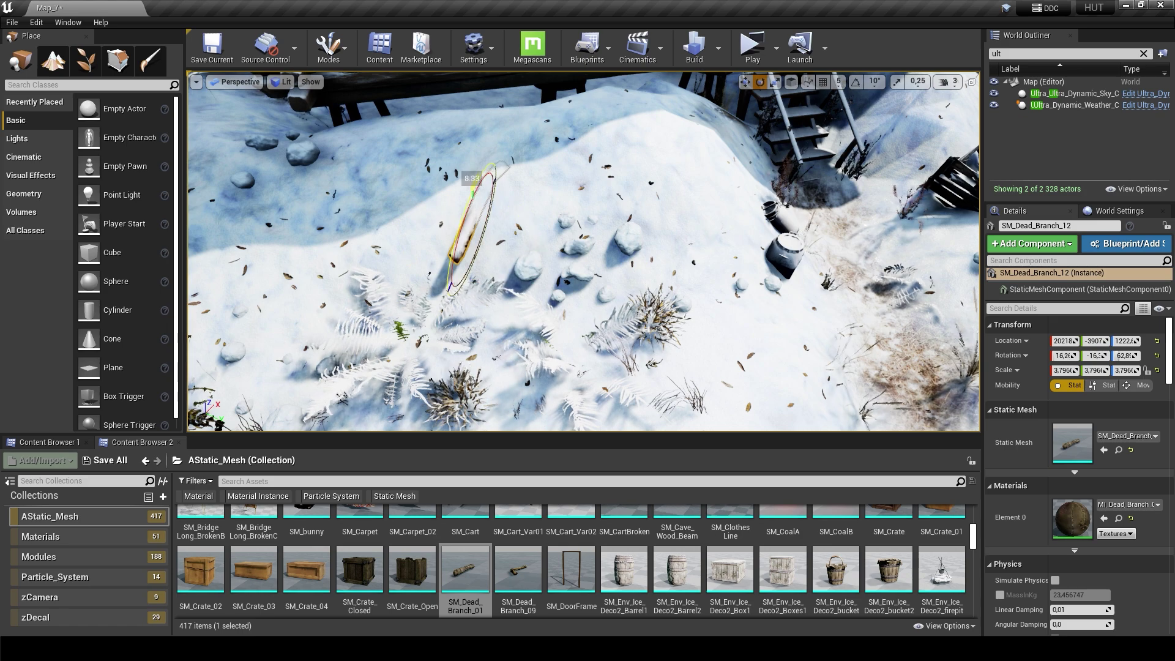
right_drag(467, 221, 629, 479)
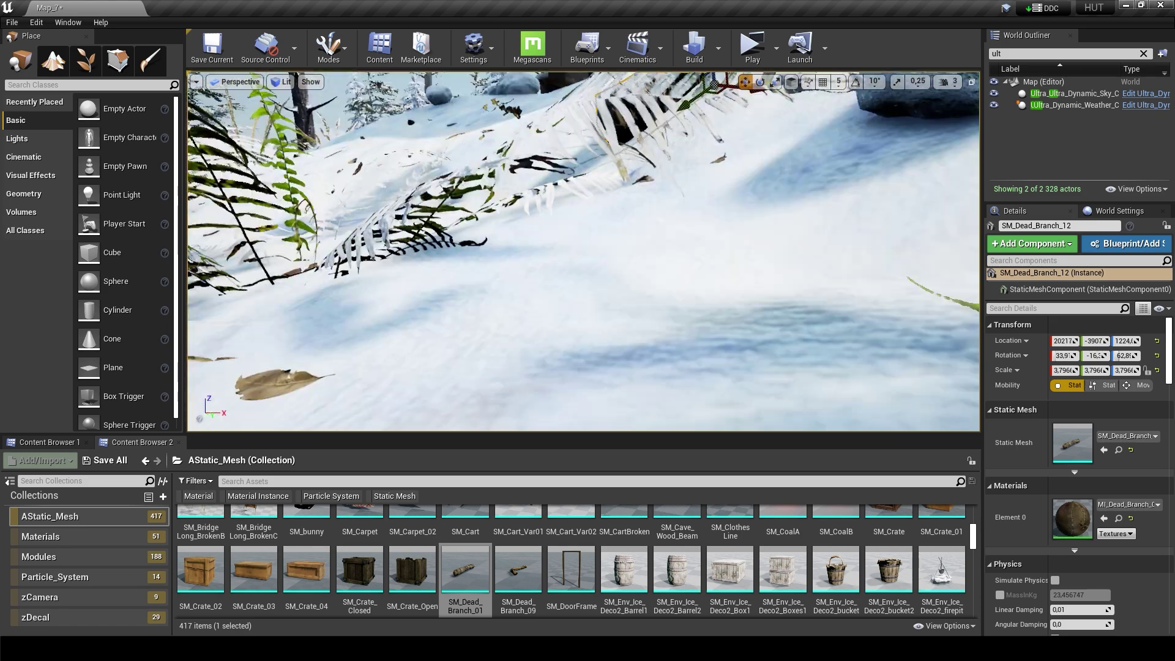
key(Escape)
Step: Add SM_Dead_Branch_09 to the mound and scale it up
mouse_move(518, 569)
mouse_down()
mouse_move(465, 287)
mouse_move(480, 272)
mouse_up()
key(r)
key(f)
key(w)
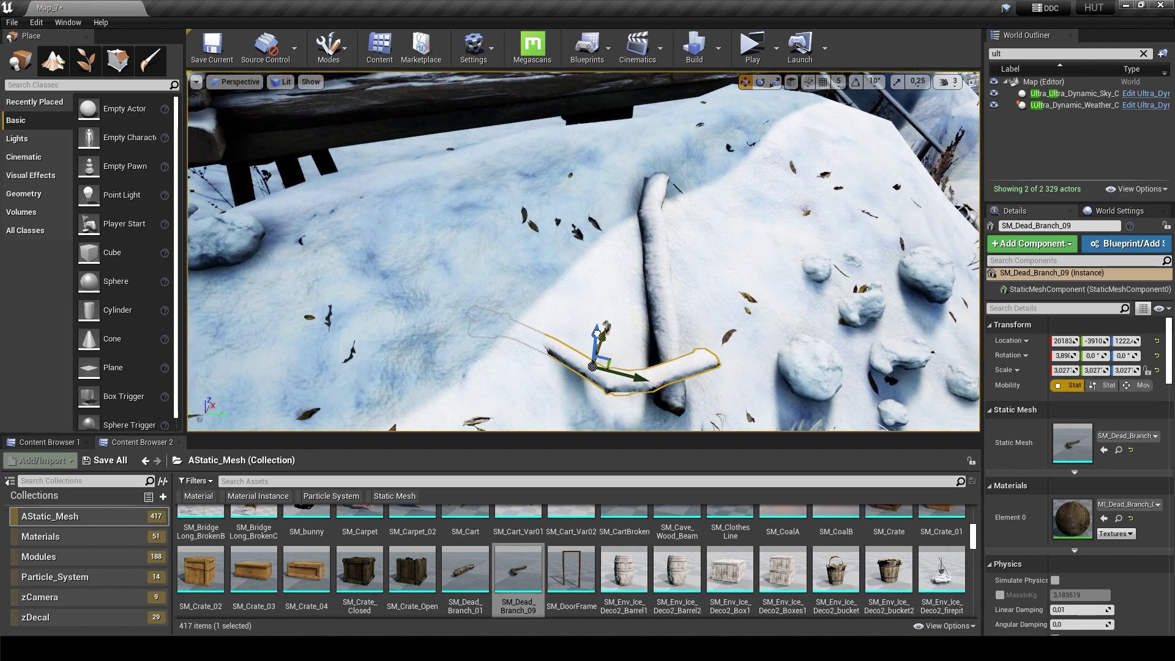
key(Escape)
scroll(569, 574, up, 3)
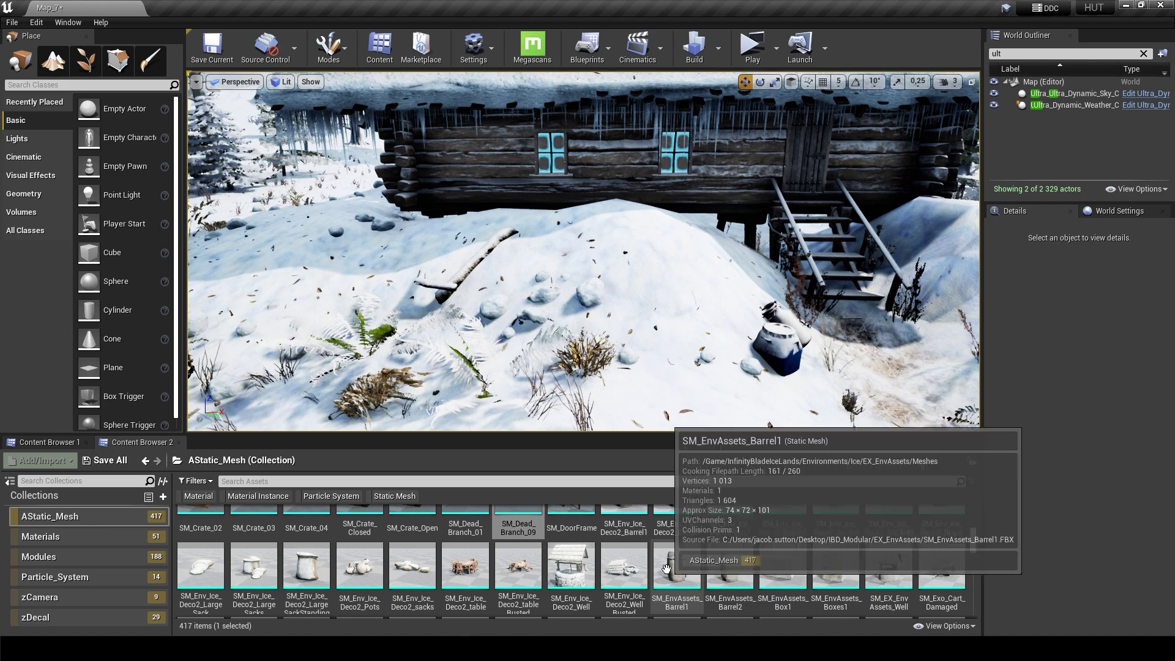
scroll(643, 563, up, 5)
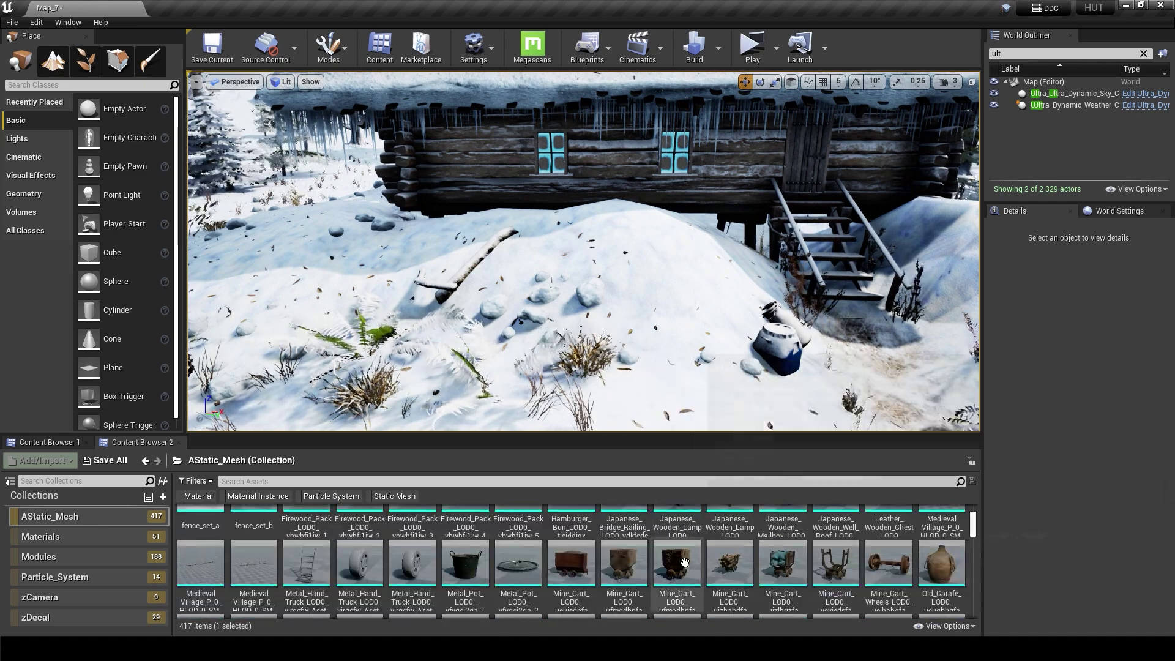
scroll(688, 560, up, 2)
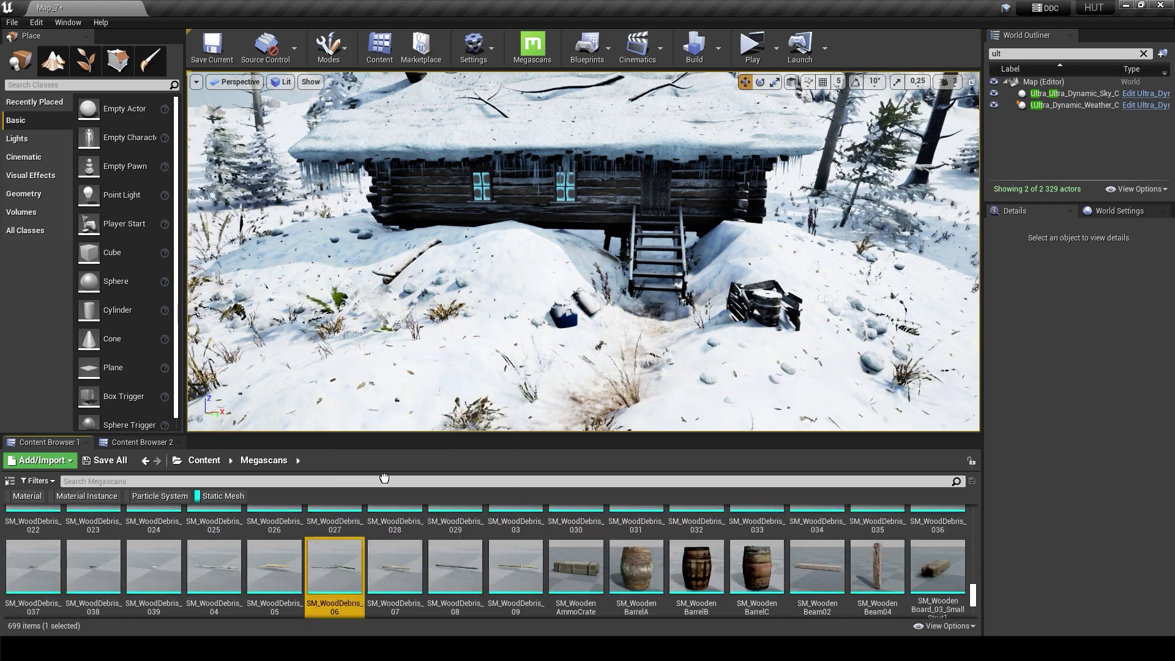
Step: Add SM_WoodDebris_06 and a resized SM_TreeStumpA_01 stump to the mound
drag(385, 478, 422, 398)
scroll(610, 566, up, 5)
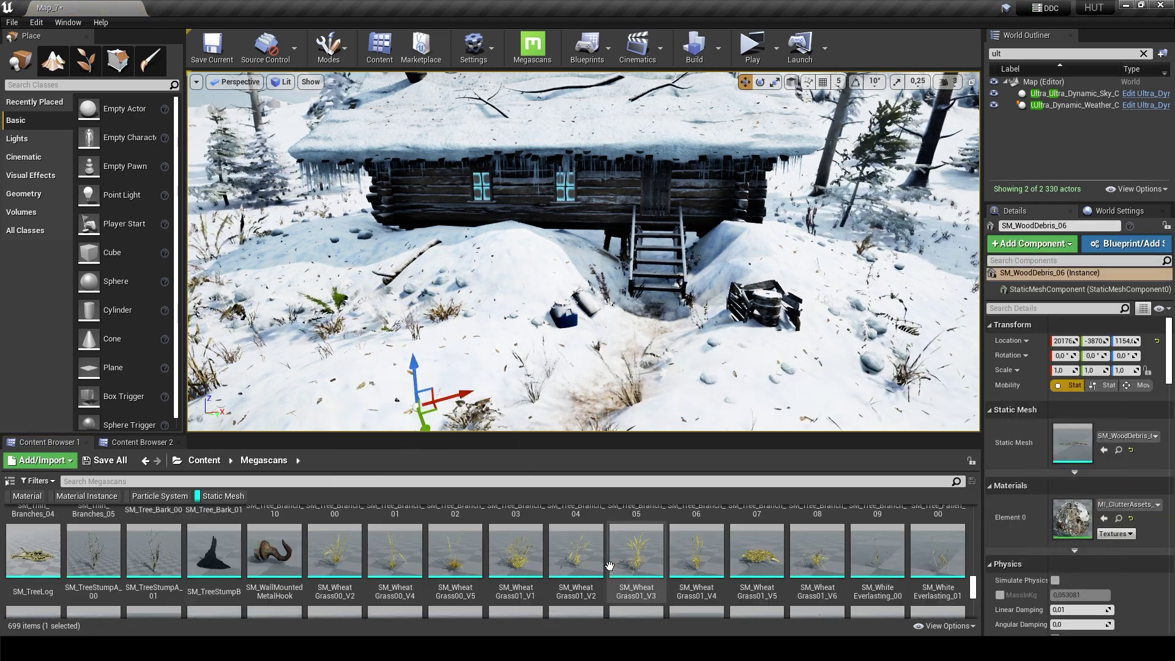
mouse_move(153, 569)
mouse_down()
mouse_move(353, 314)
mouse_move(354, 328)
mouse_up()
key(r)
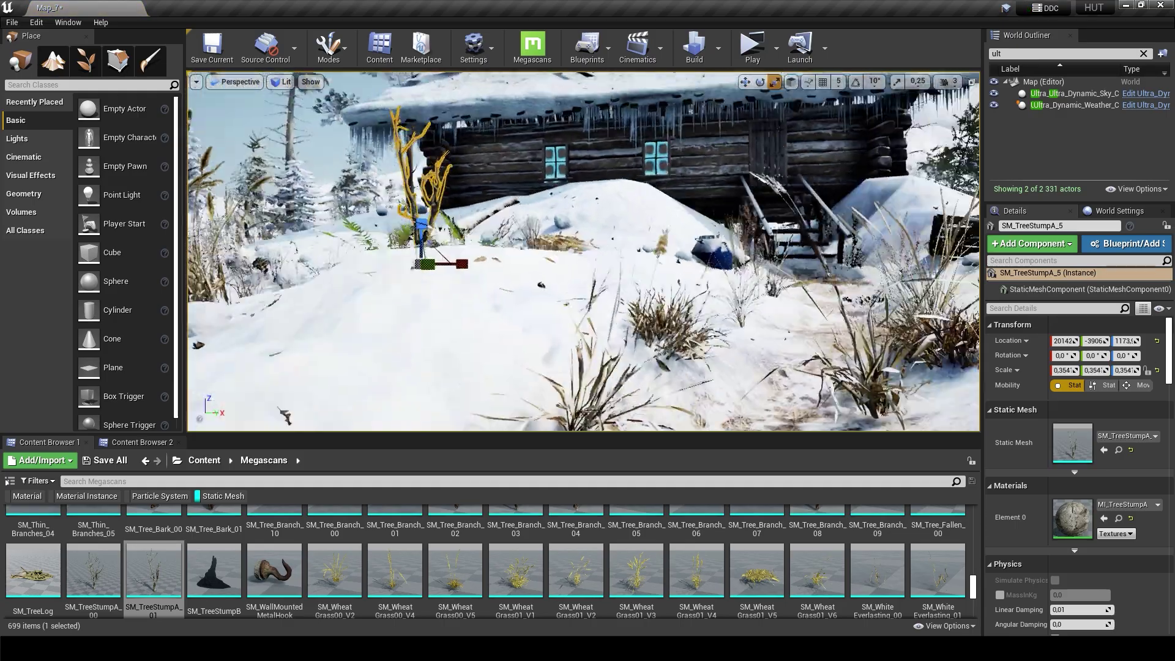
right_drag(554, 363, 553, 343)
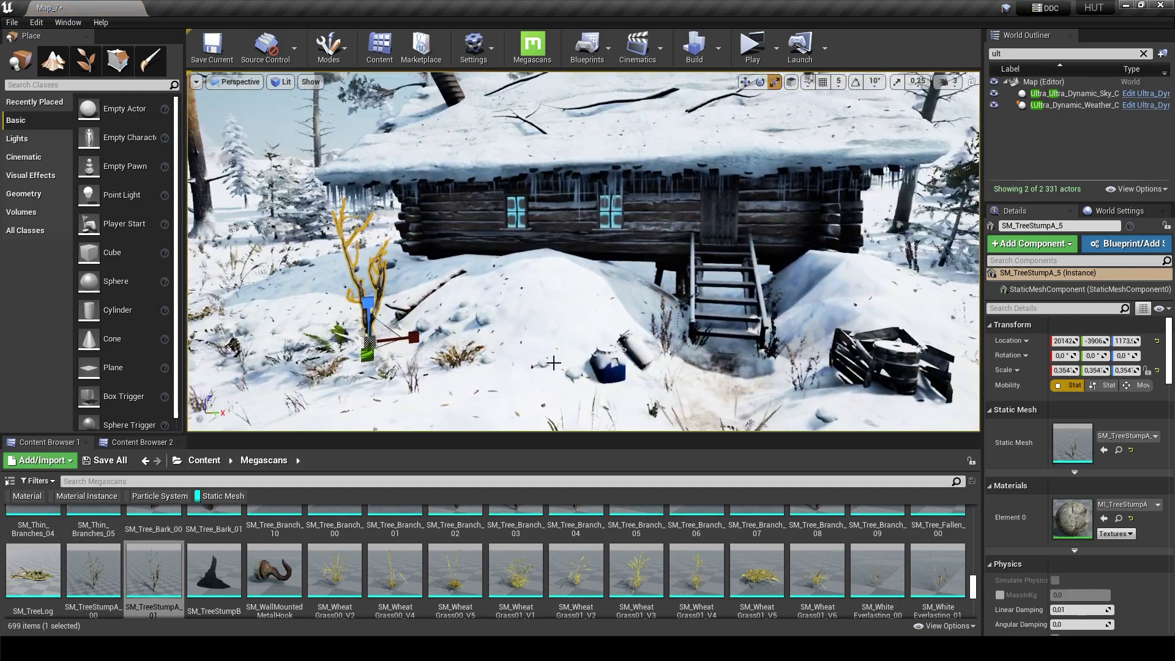
key(Escape)
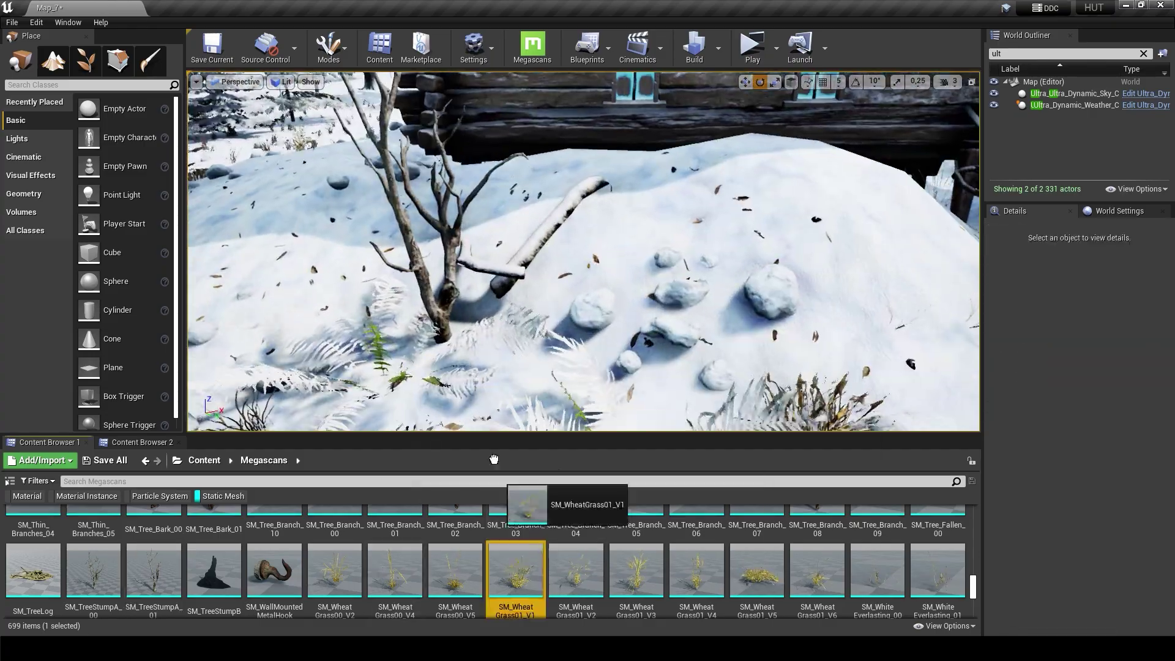
Step: Plant SM_WheatGrass01_V1 beside the stump and lay an angled SM_Tree_Fallen on the mound
mouse_move(516, 570)
mouse_down()
mouse_move(483, 367)
mouse_move(475, 392)
mouse_up()
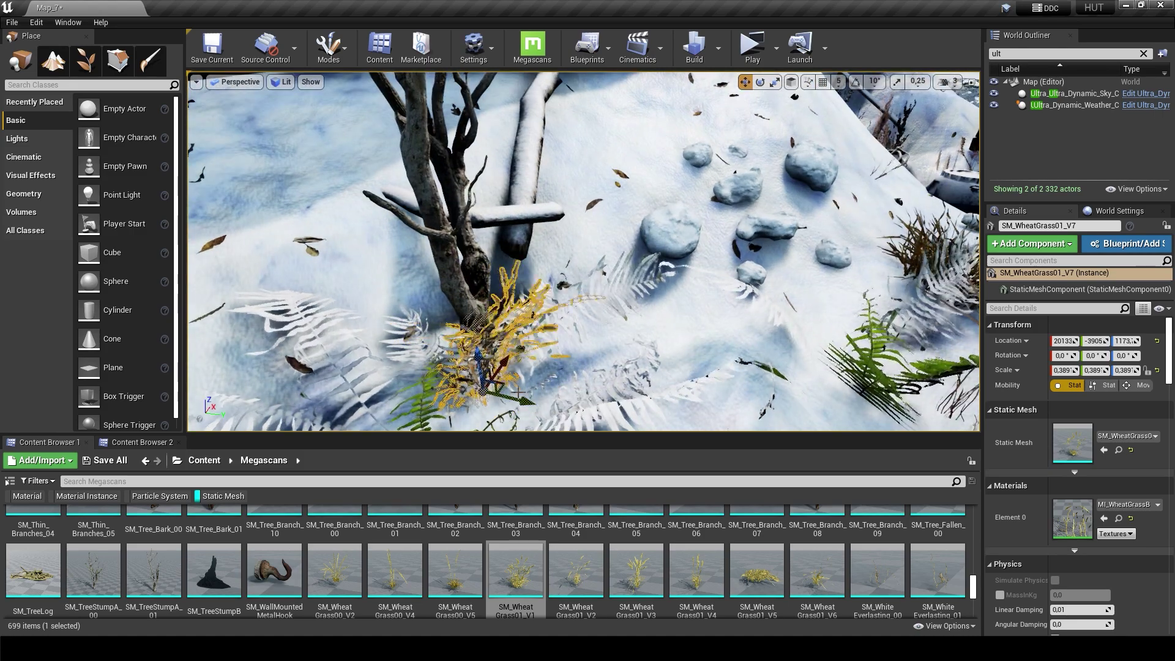
key(Escape)
mouse_move(433, 331)
right_down()
mouse_move(433, 293)
mouse_move(440, 306)
right_up()
scroll(516, 551, up, 2)
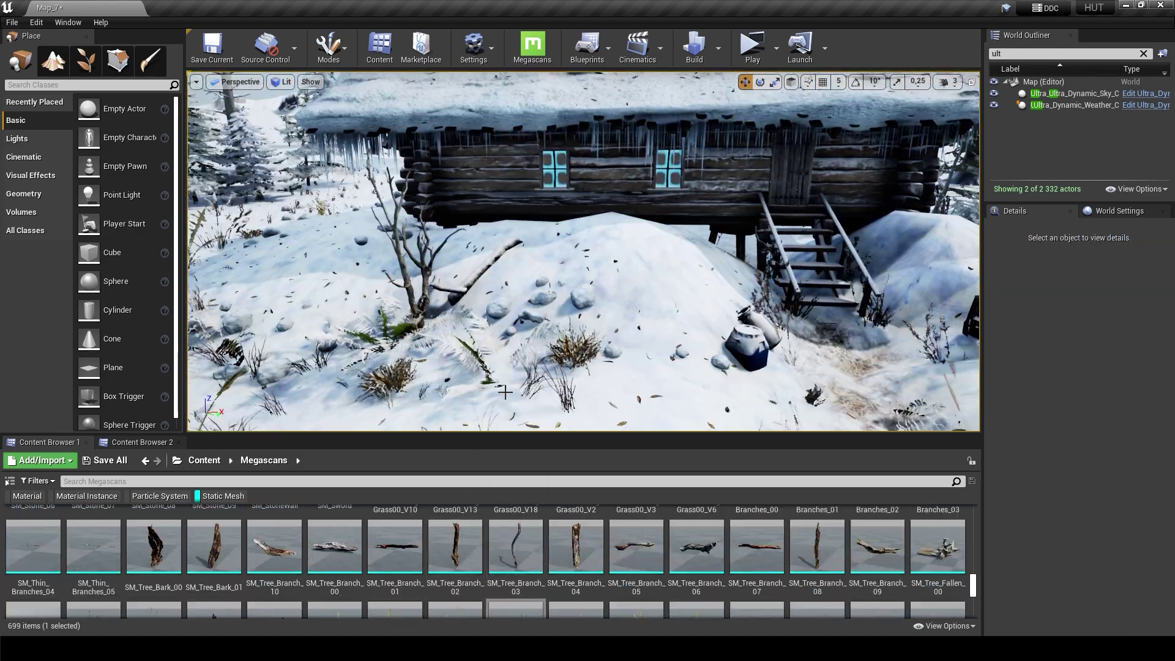
click(428, 368)
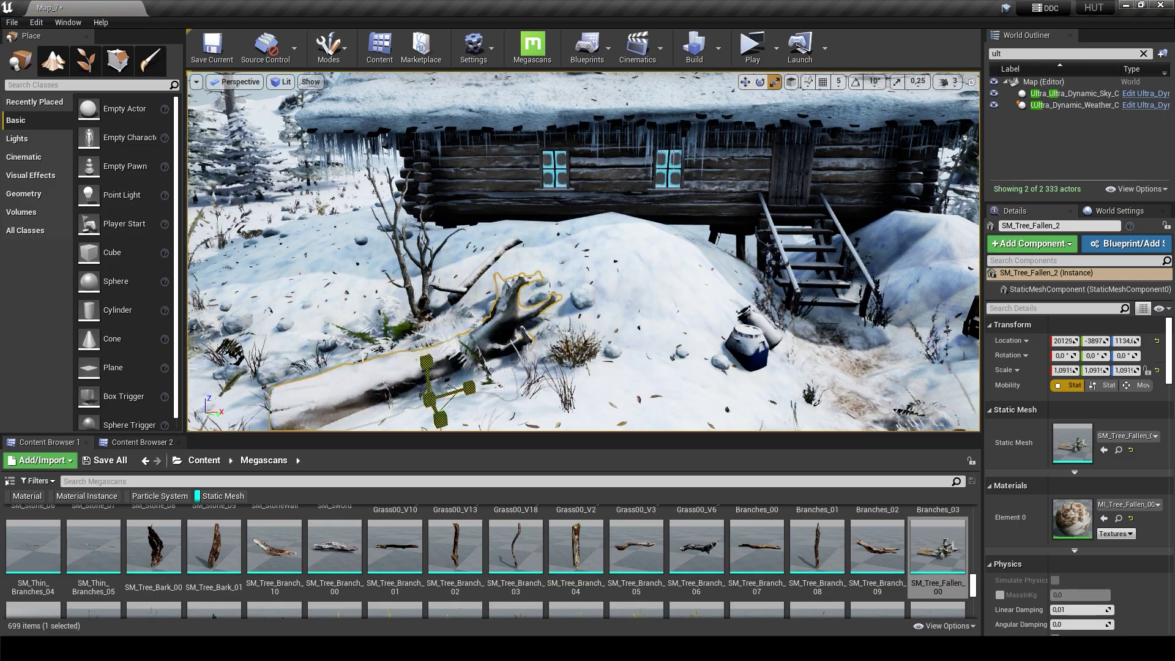
drag(429, 361, 597, 318)
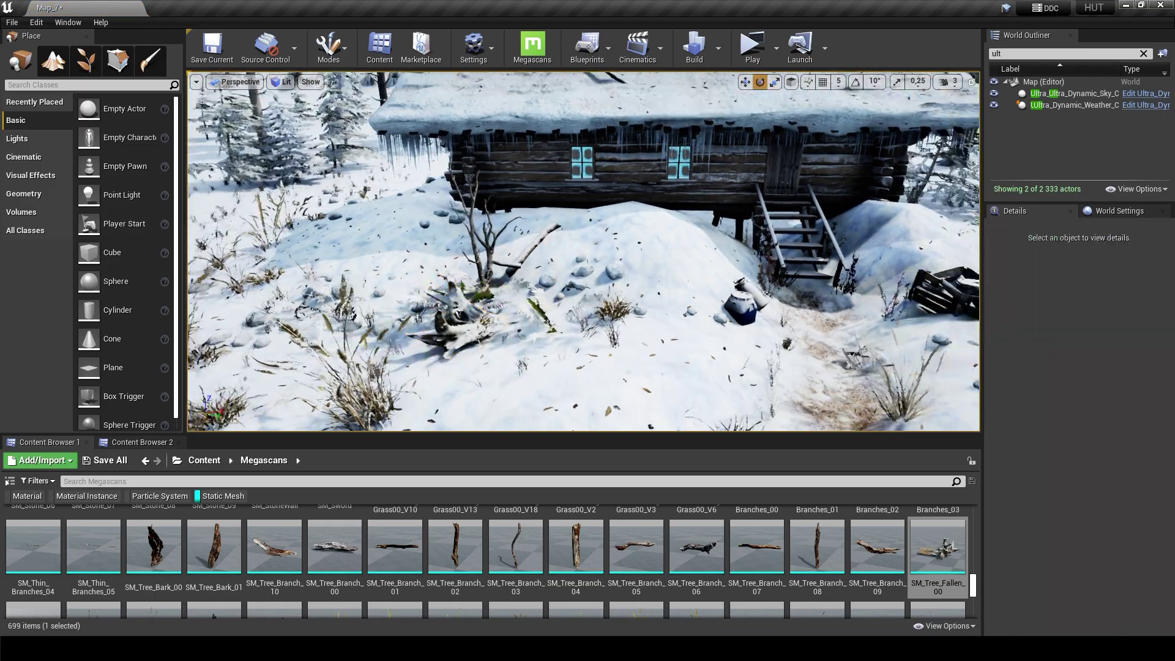
key(Escape)
right_drag(435, 373, 582, 343)
Step: Place the Aset_bricks_rubble_M_rigrp brick rubble pile beside the cabin corner
scroll(735, 564, down, 1)
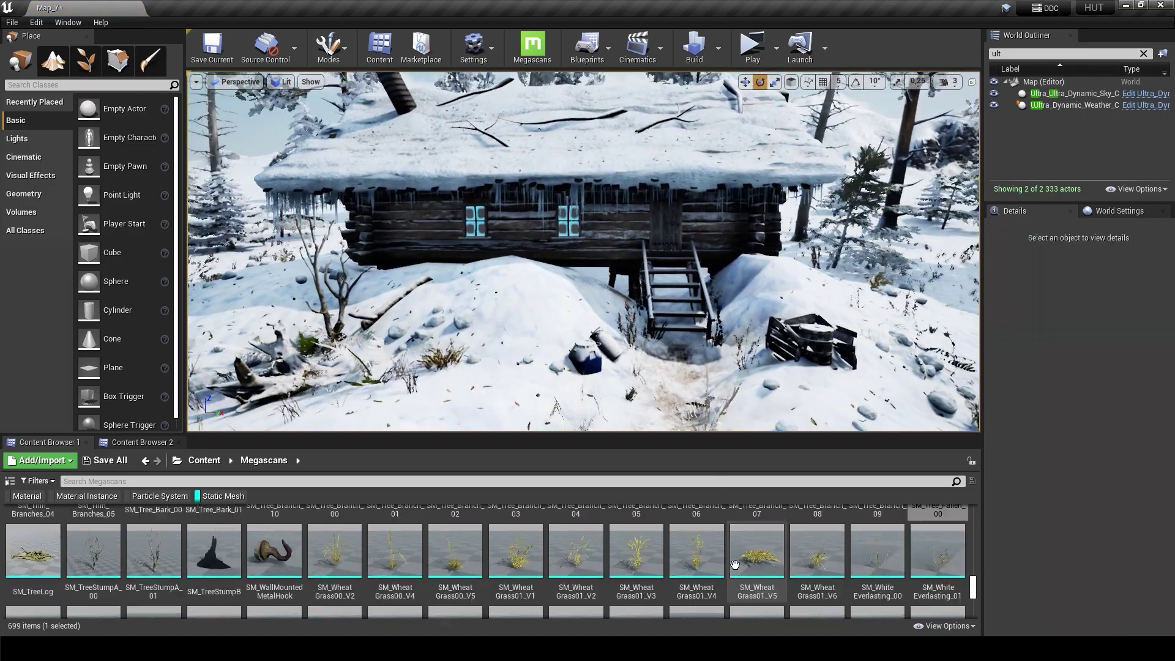
scroll(735, 563, up, 3)
scroll(735, 563, up, 3)
scroll(735, 564, up, 3)
scroll(759, 561, up, 3)
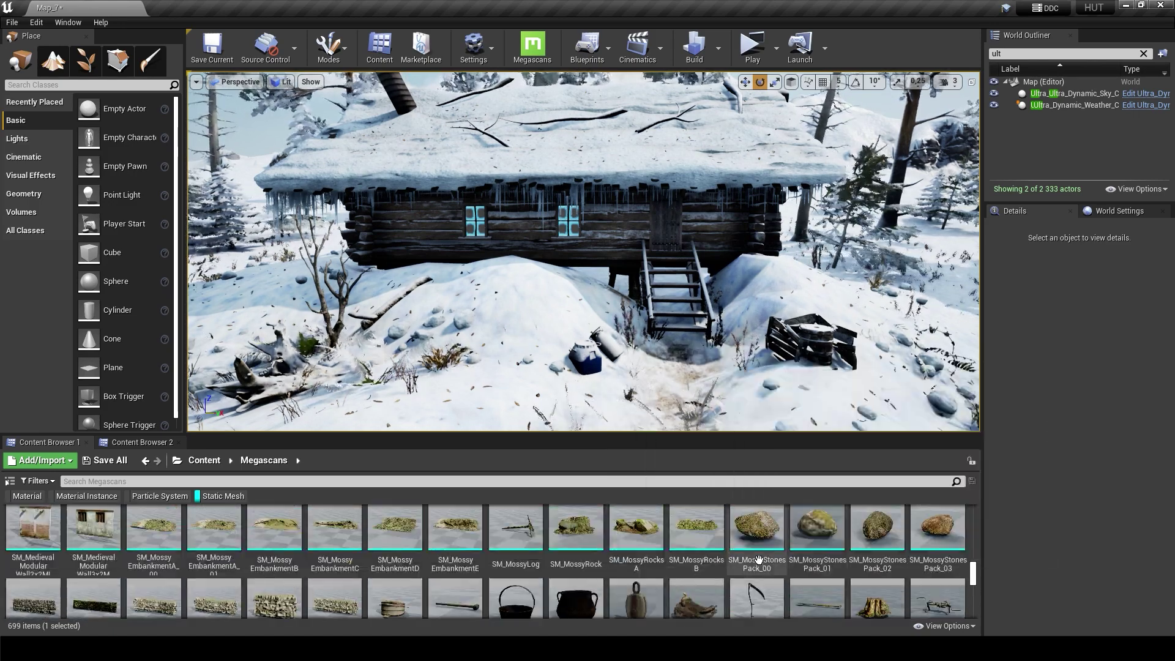
scroll(760, 560, up, 2)
scroll(673, 566, up, 3)
scroll(582, 572, up, 3)
scroll(538, 575, up, 3)
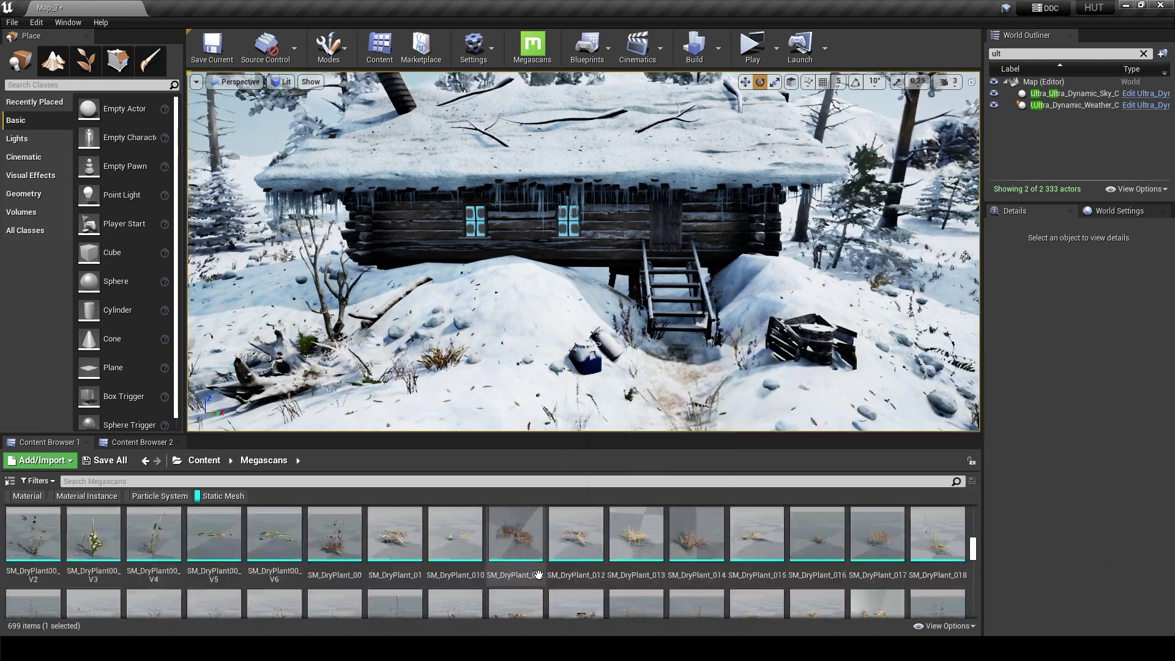
scroll(537, 575, up, 3)
scroll(537, 575, up, 3)
scroll(537, 575, up, 2)
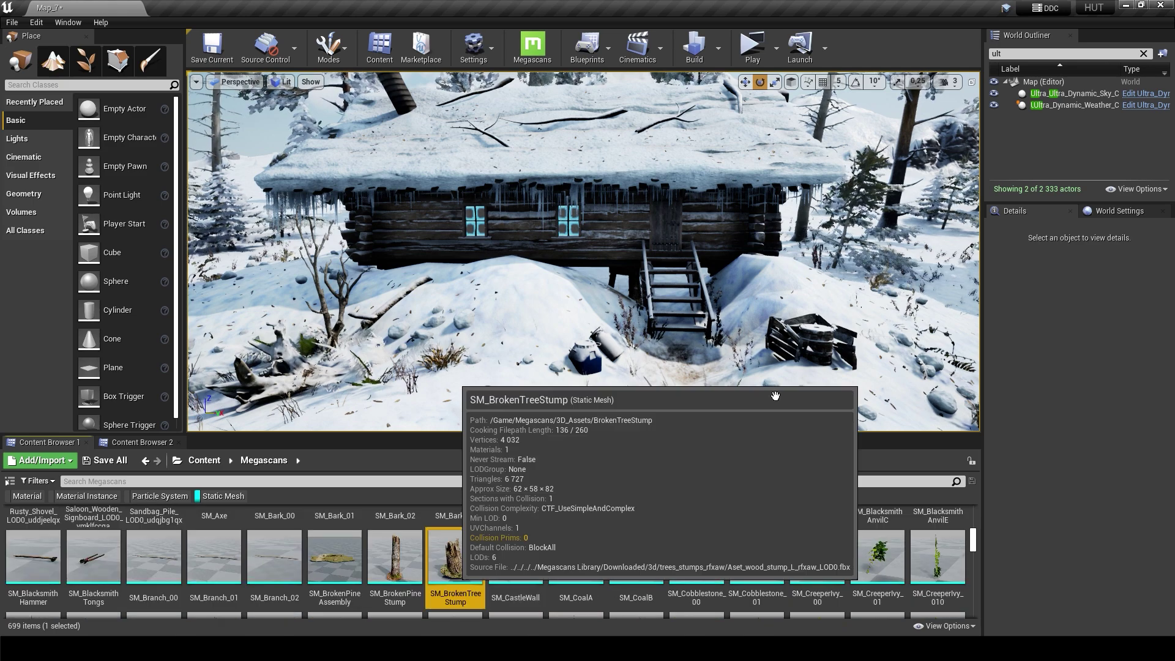
scroll(456, 577, up, 3)
scroll(456, 577, up, 3)
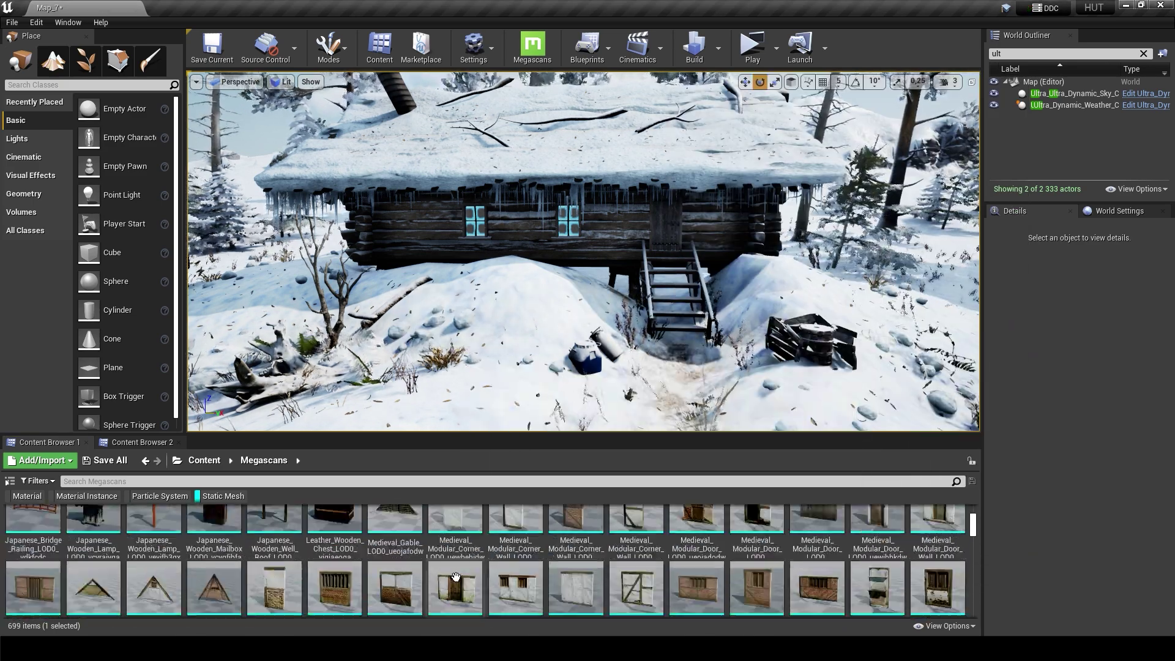
scroll(520, 573, up, 3)
scroll(653, 561, up, 3)
scroll(976, 527, up, 2)
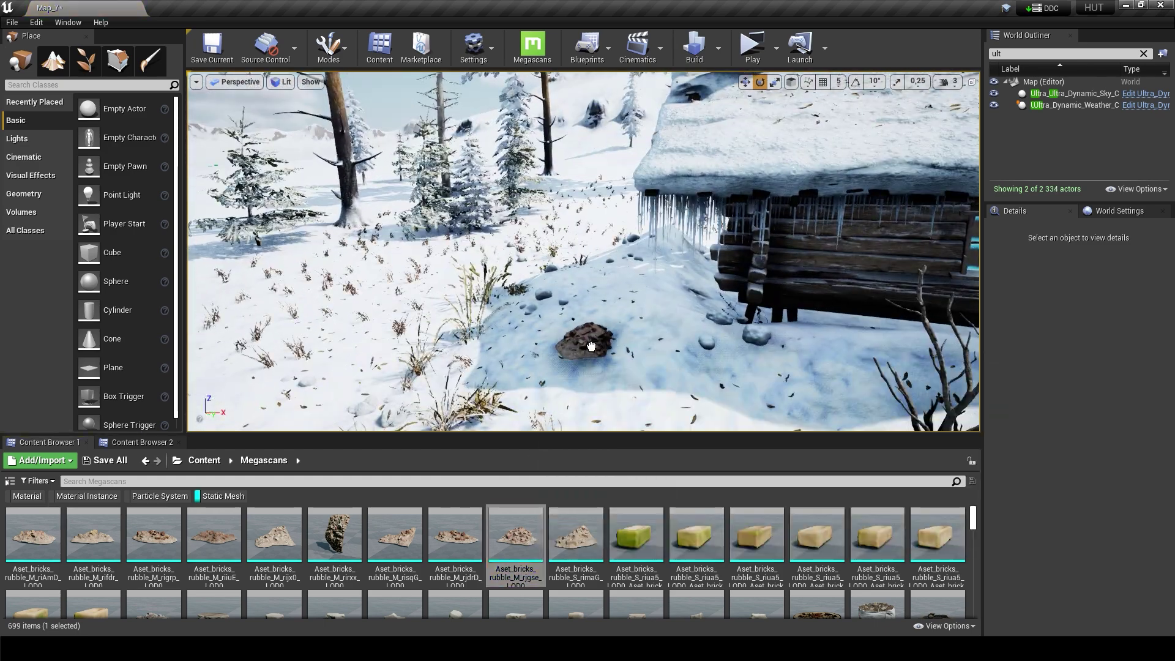
drag(153, 536, 566, 364)
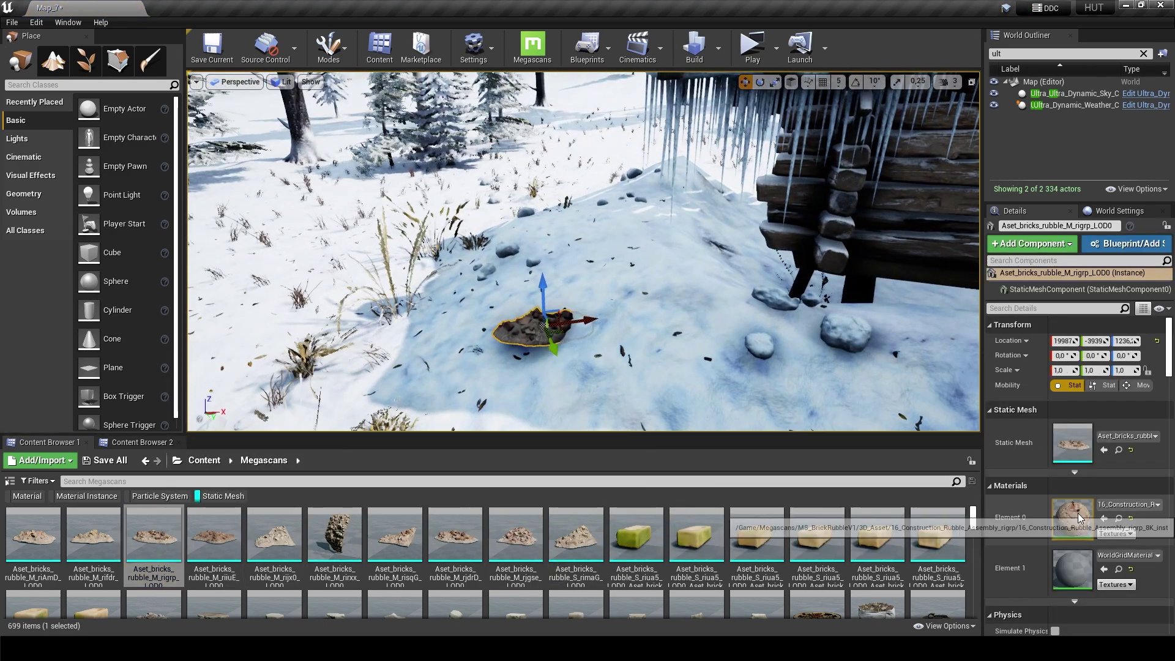
Step: Replace the rubble material's Parent with a material from the Materials collection so it looks snow-covered
double_click(1072, 517)
click(165, 537)
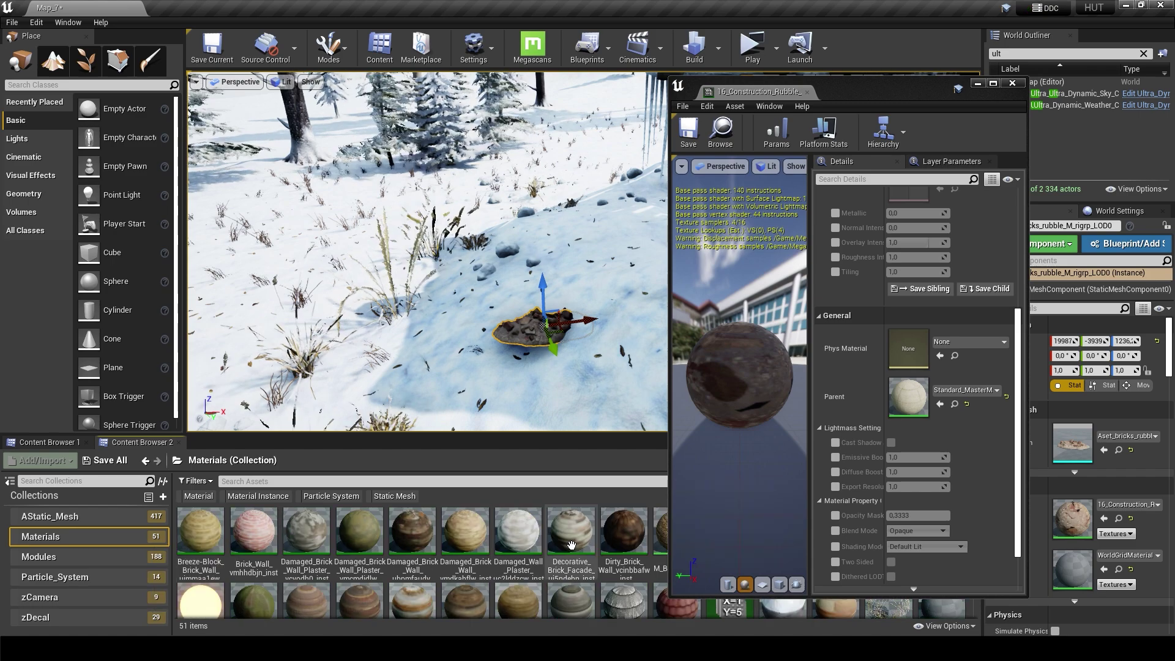
drag(413, 527, 909, 397)
Step: Tilt the brick rubble to sit on the slope, then drop a cement rubble mesh from Megascans into the scene
right_drag(551, 214, 496, 250)
key(e)
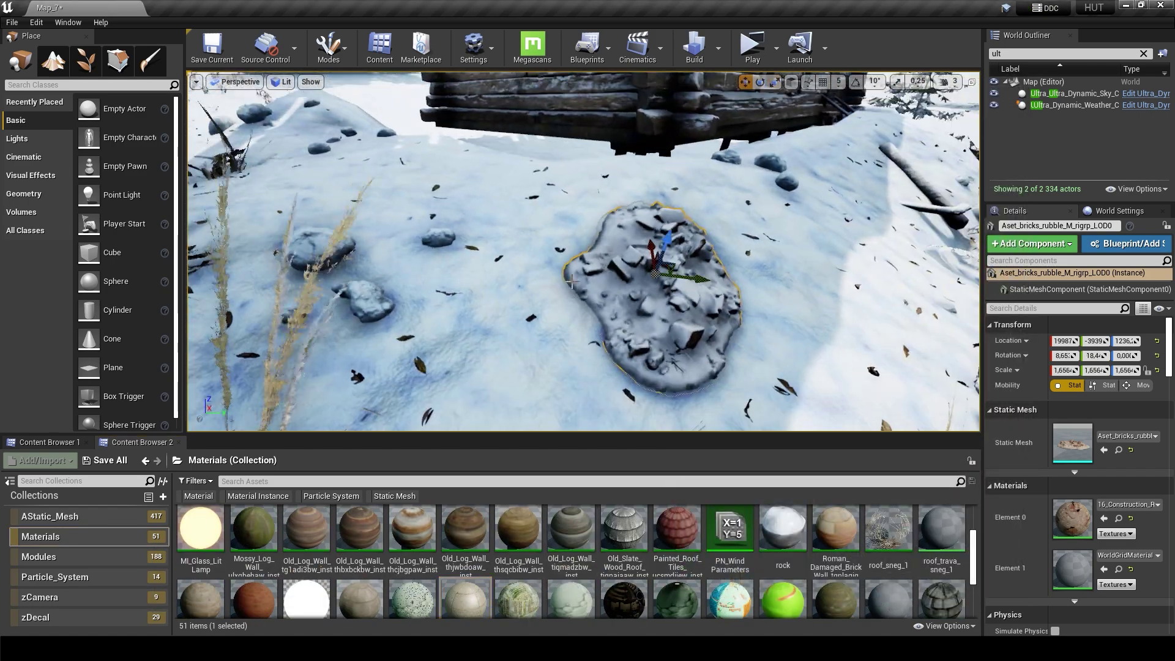
key(Escape)
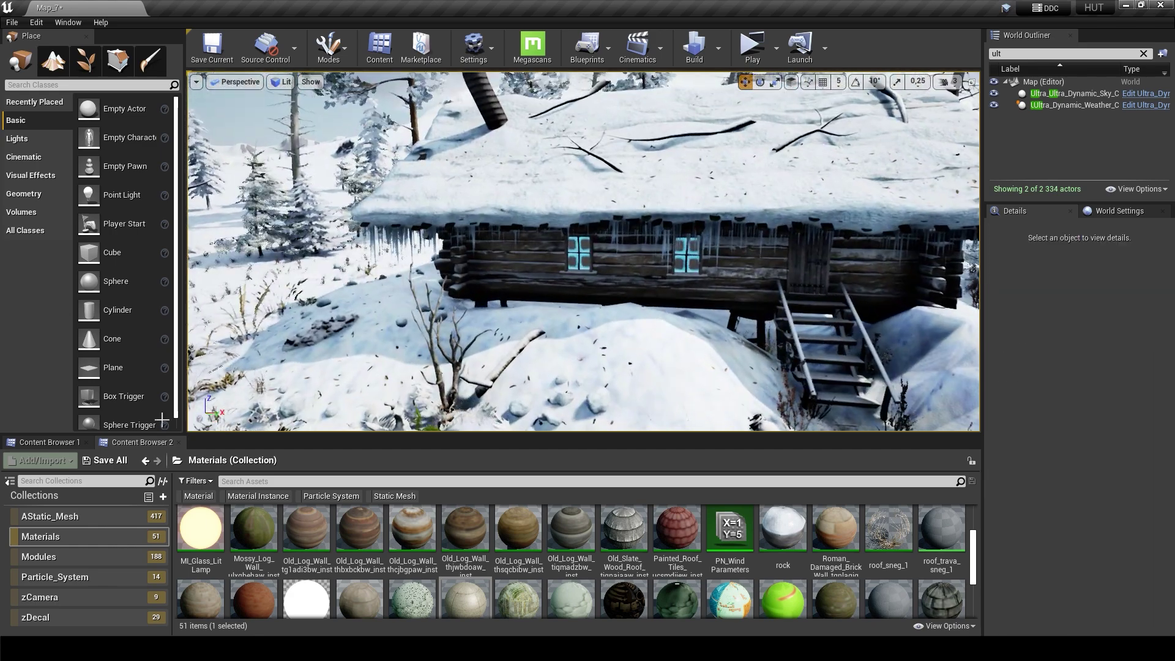
click(145, 461)
drag(154, 557, 463, 394)
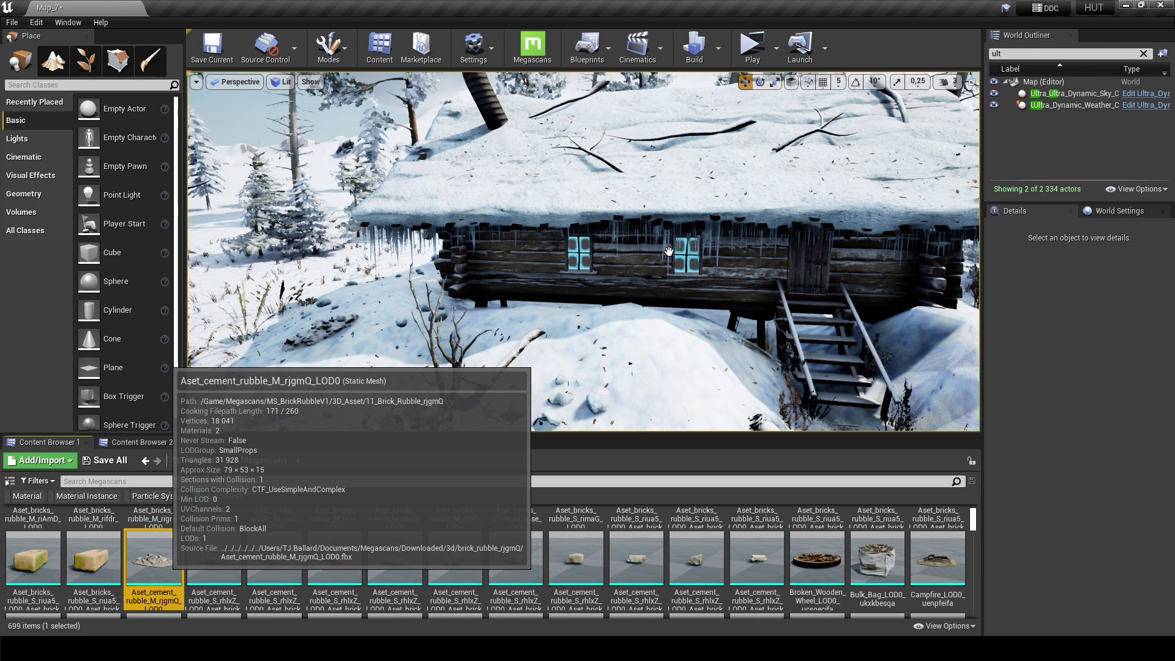
Step: Place the cement rubble mesh in the snow beside the cabin and save Map_7
drag(673, 247, 700, 250)
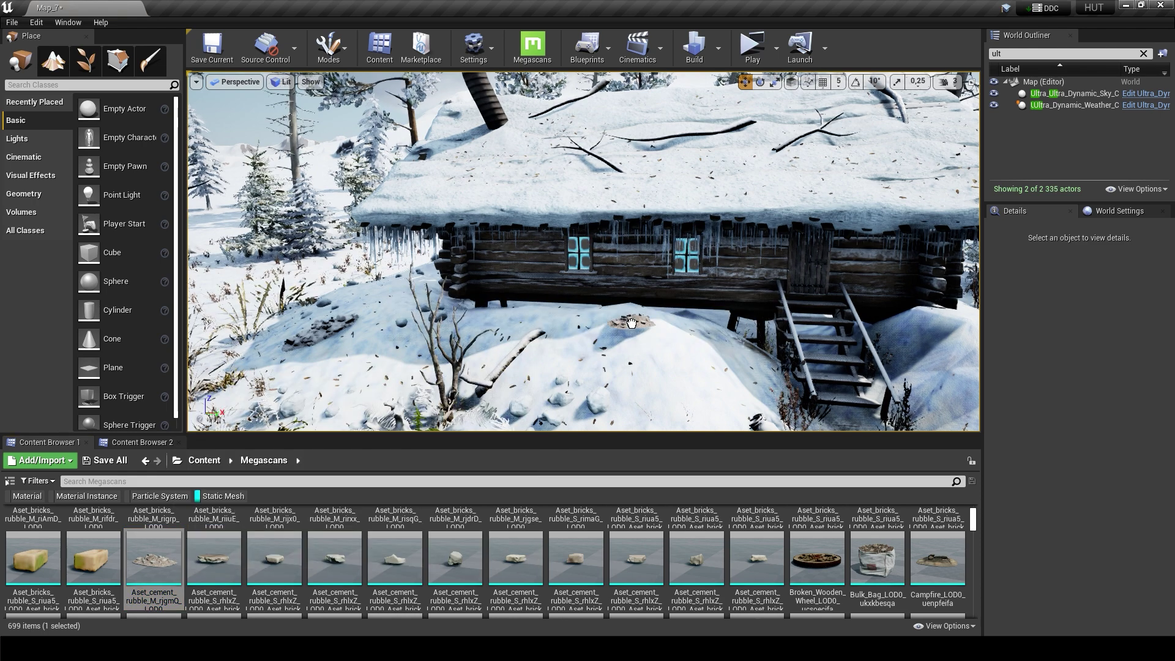
click(12, 23)
click(37, 111)
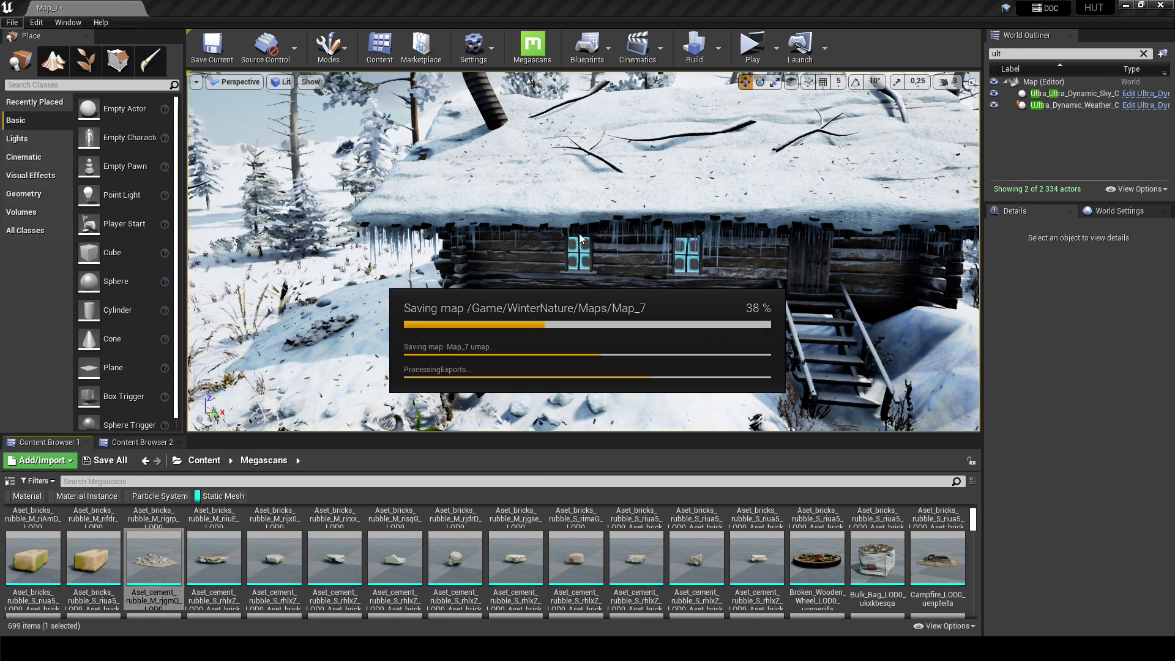
Step: Pull the view back and run a quick play test of the level in the viewport
scroll(580, 238, down, 5)
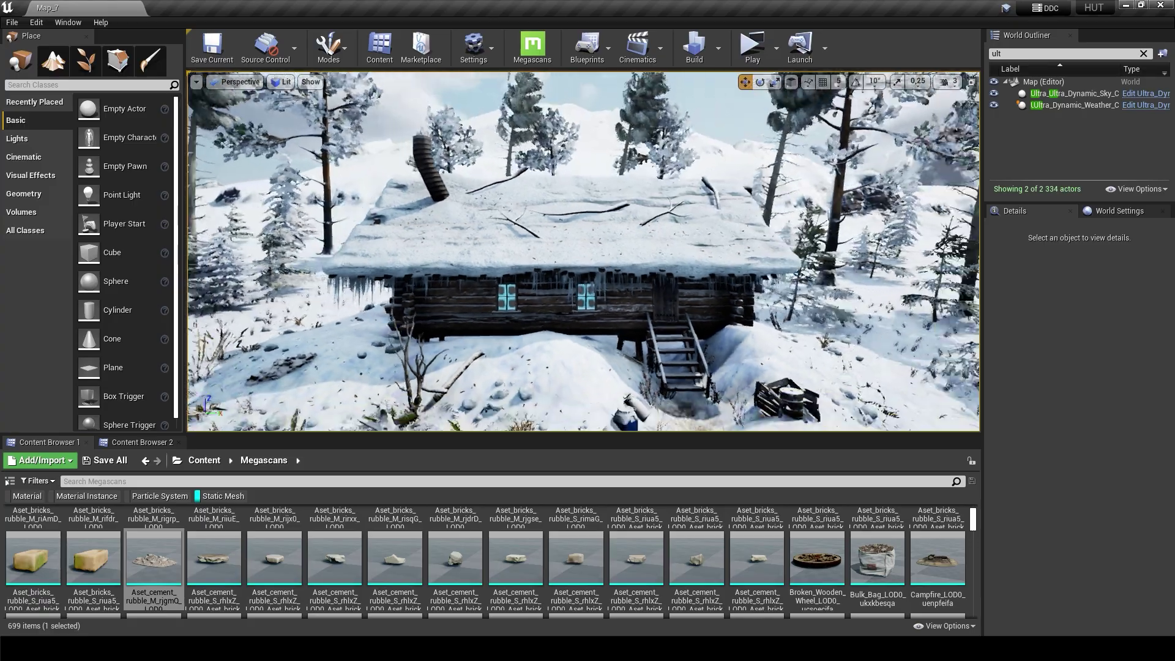
drag(490, 444, 491, 485)
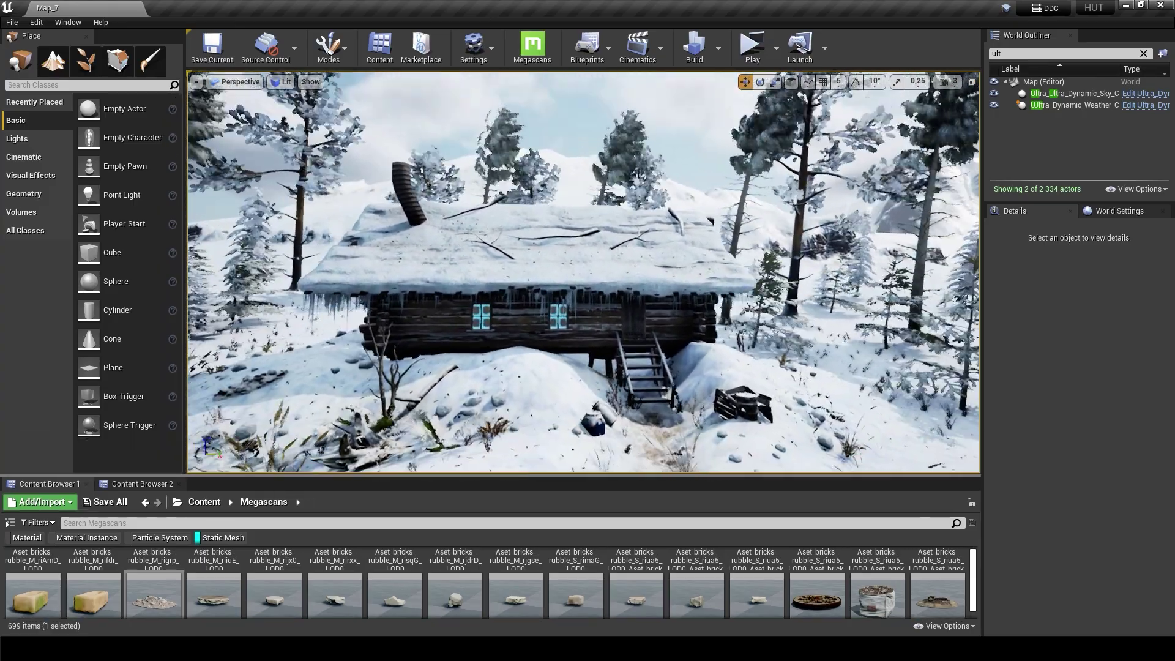
click(777, 47)
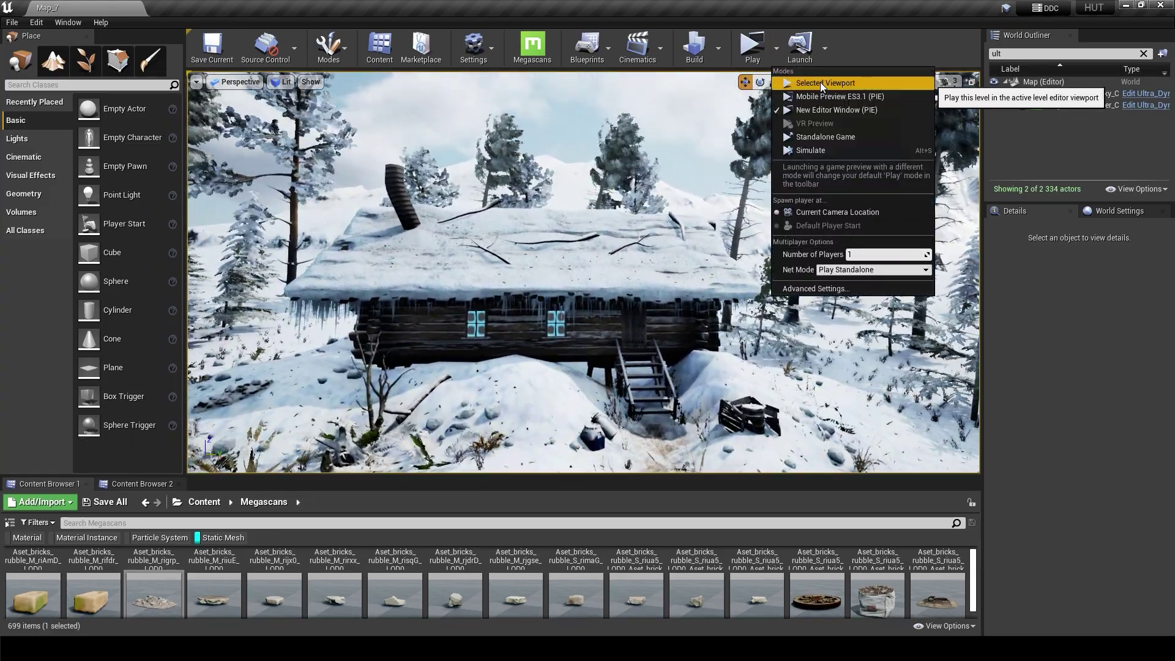
click(820, 82)
key(Escape)
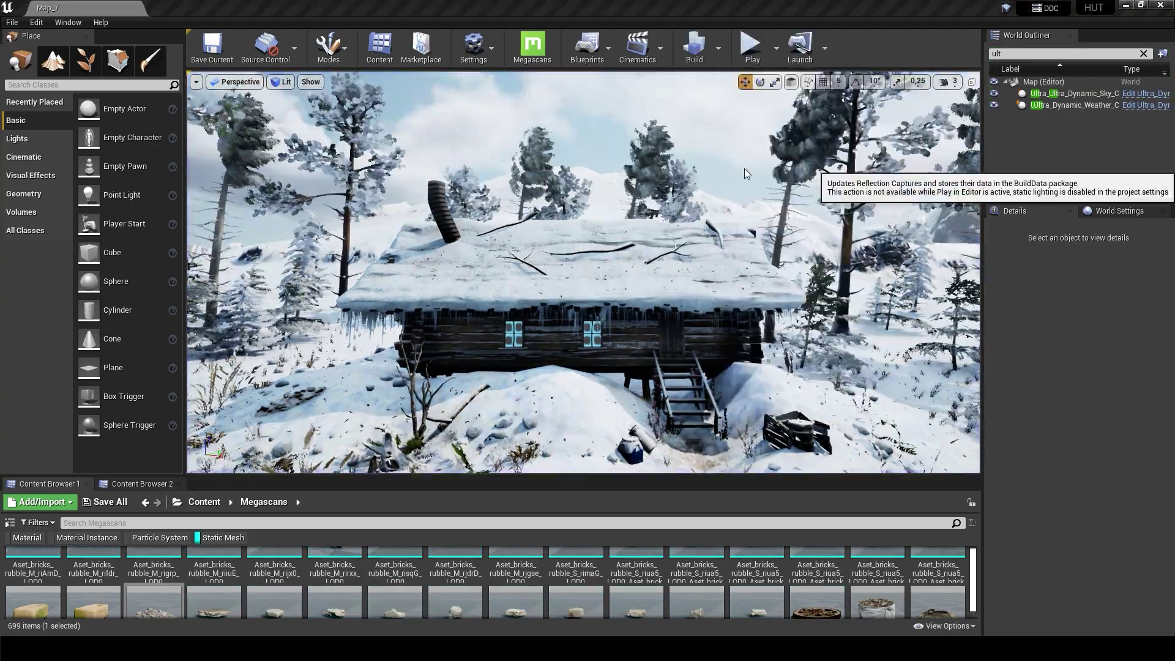
drag(382, 347, 381, 331)
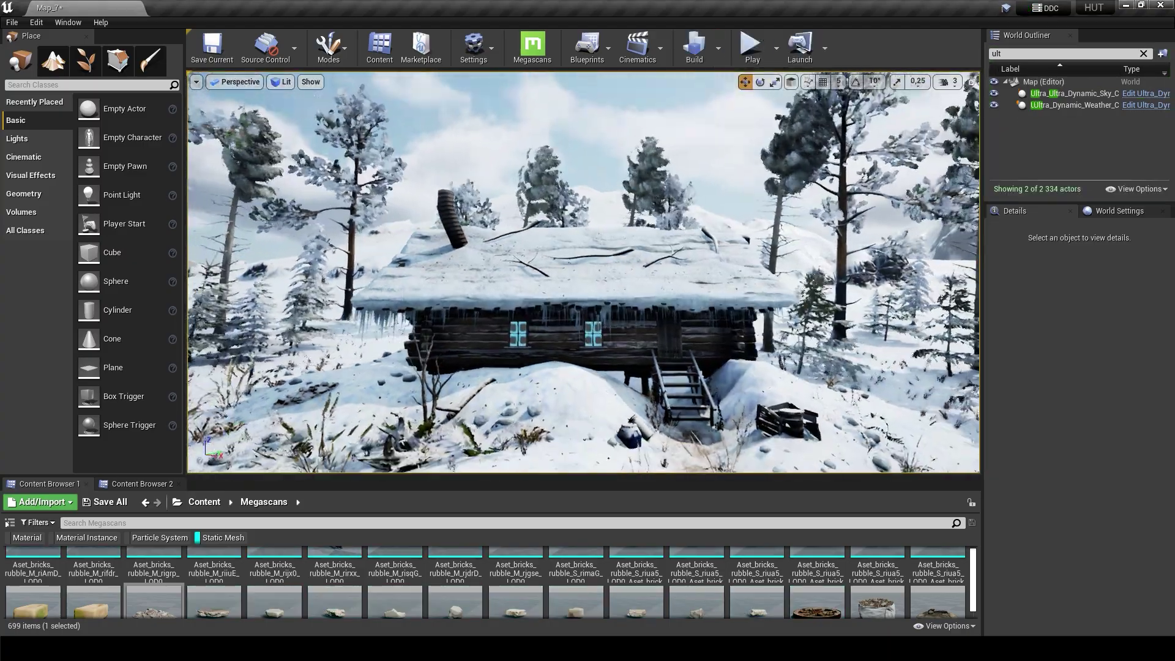
Step: Add a Cine Camera Actor to the scene and rename it 777
click(23, 157)
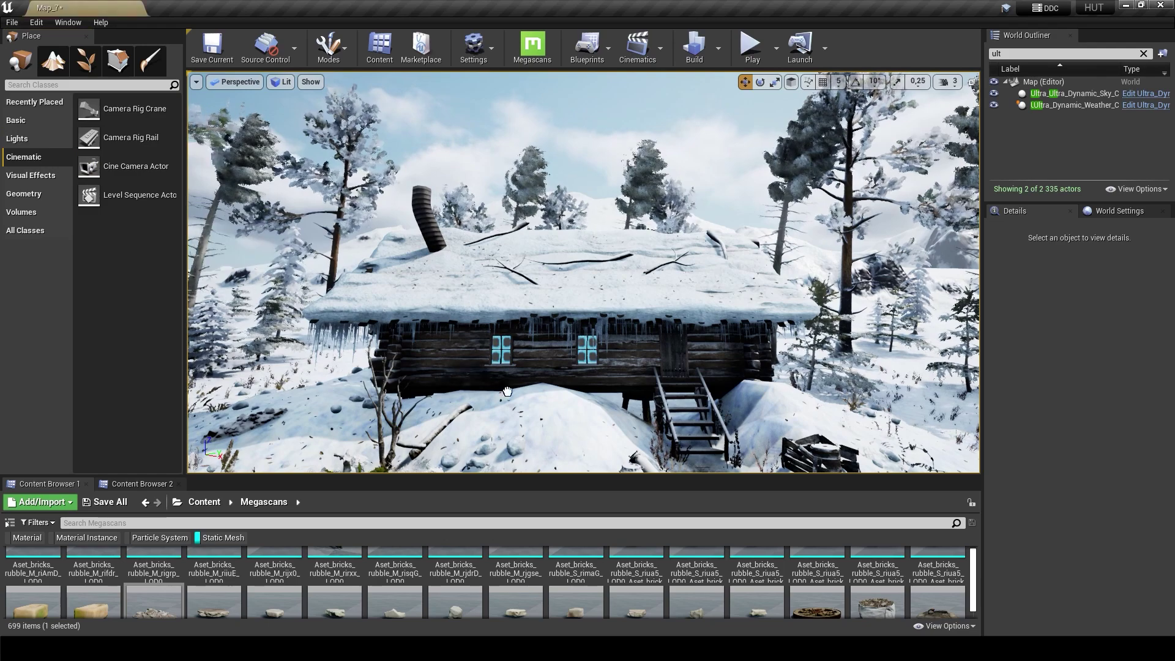
drag(136, 166, 525, 446)
key(f)
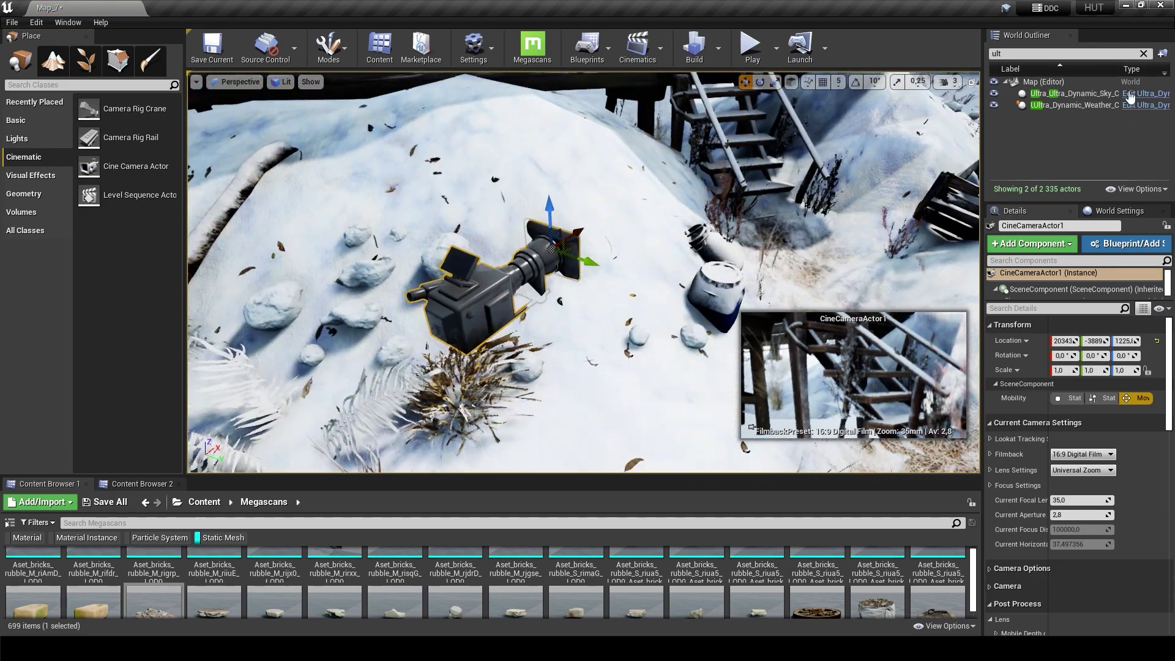
double_click(1061, 136)
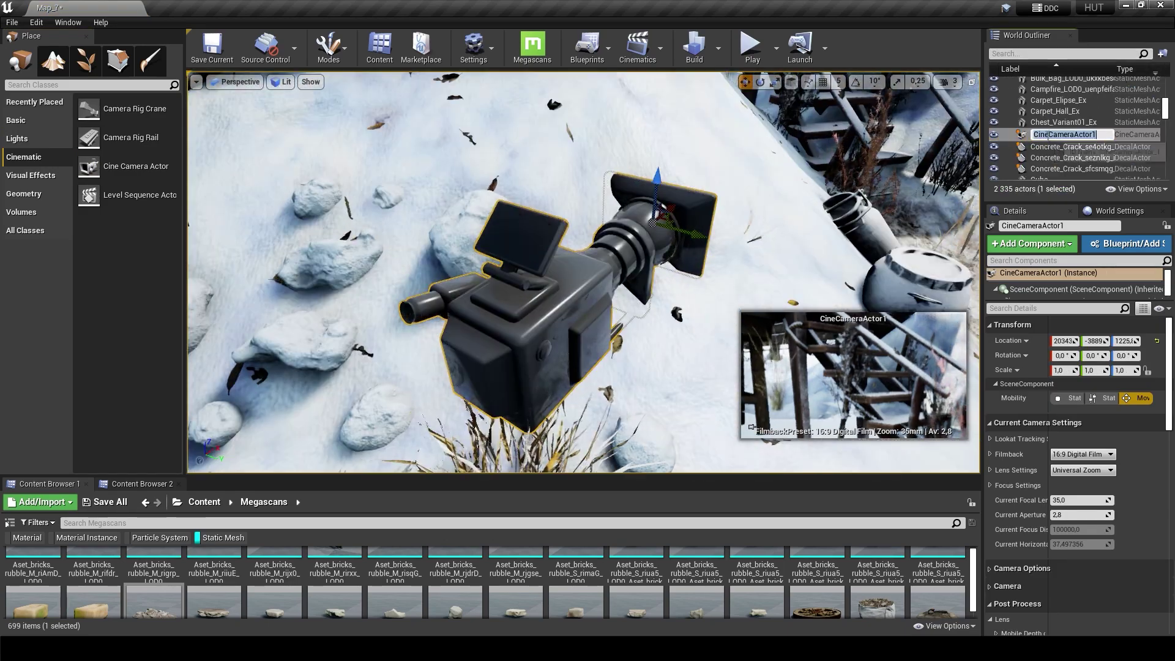
Step: Pilot camera 777 with a 15 mm focal length, frame the cabin, and set chromatic aberration to 0.0
right_click(554, 287)
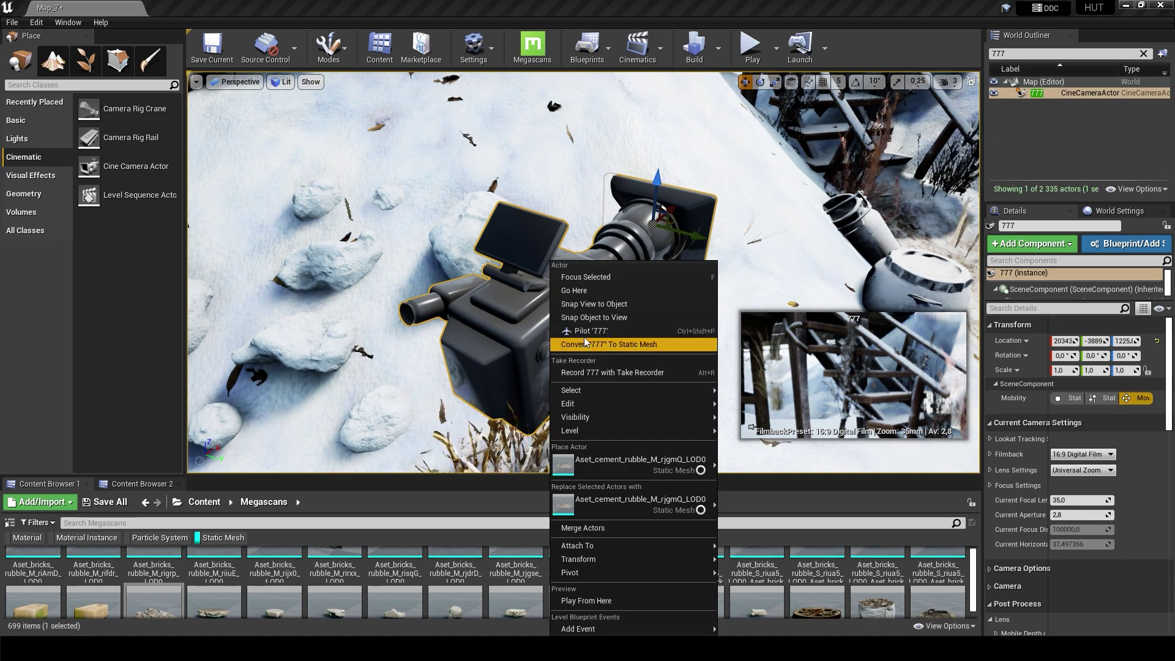
click(584, 340)
text(15)
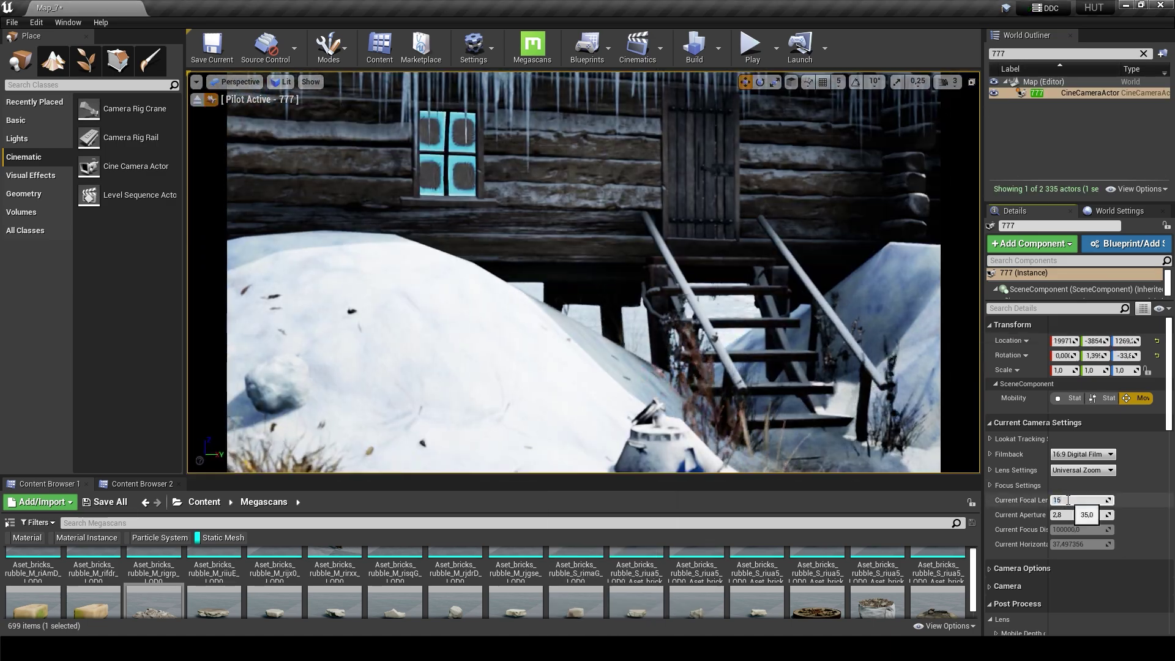
key(Return)
right_drag(585, 273, 551, 264)
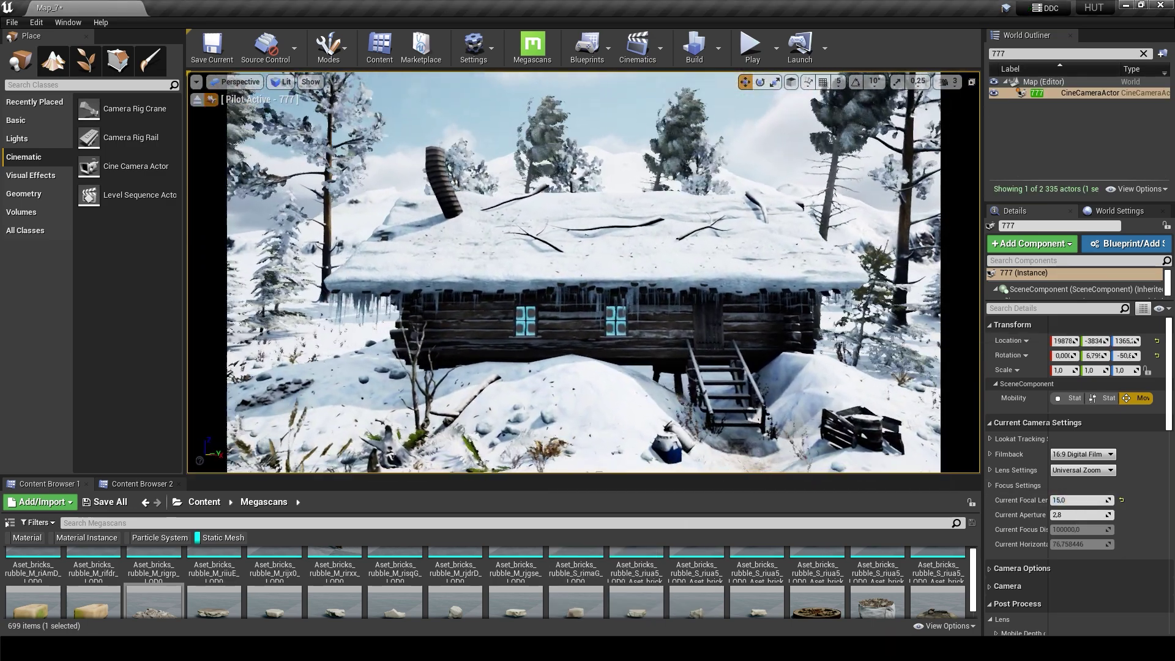
key(d)
key(a)
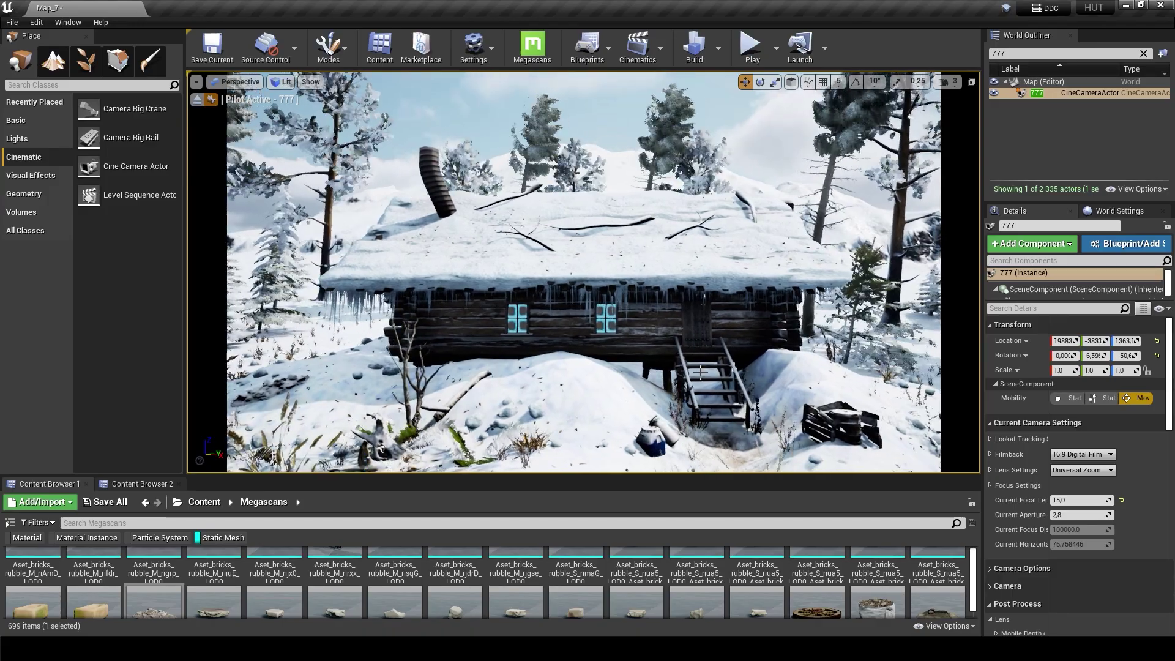
right_drag(701, 370, 722, 362)
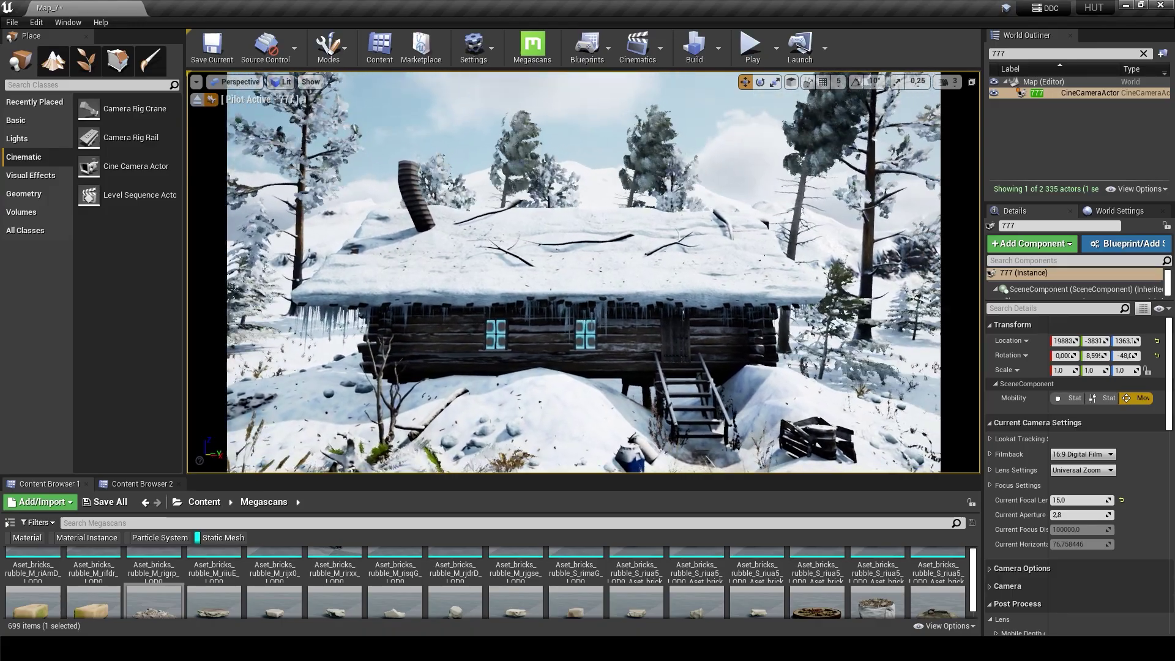
scroll(1018, 535, down, 5)
click(996, 461)
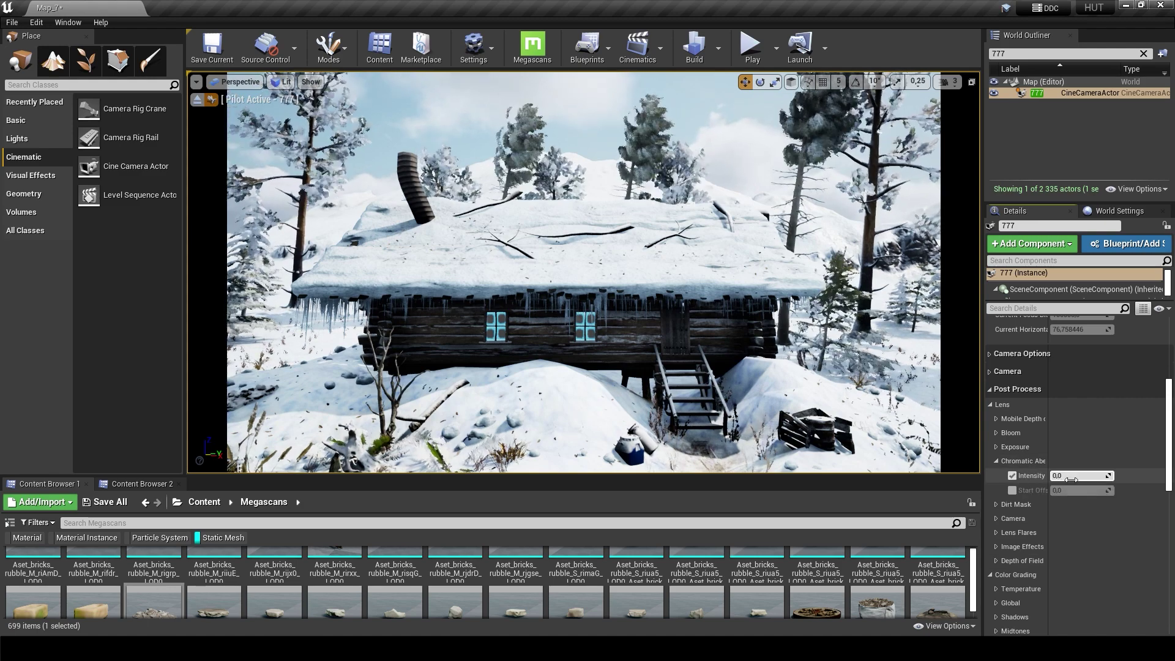
Step: Stop piloting camera 777, clear the Outliner search and save Map_7
click(197, 101)
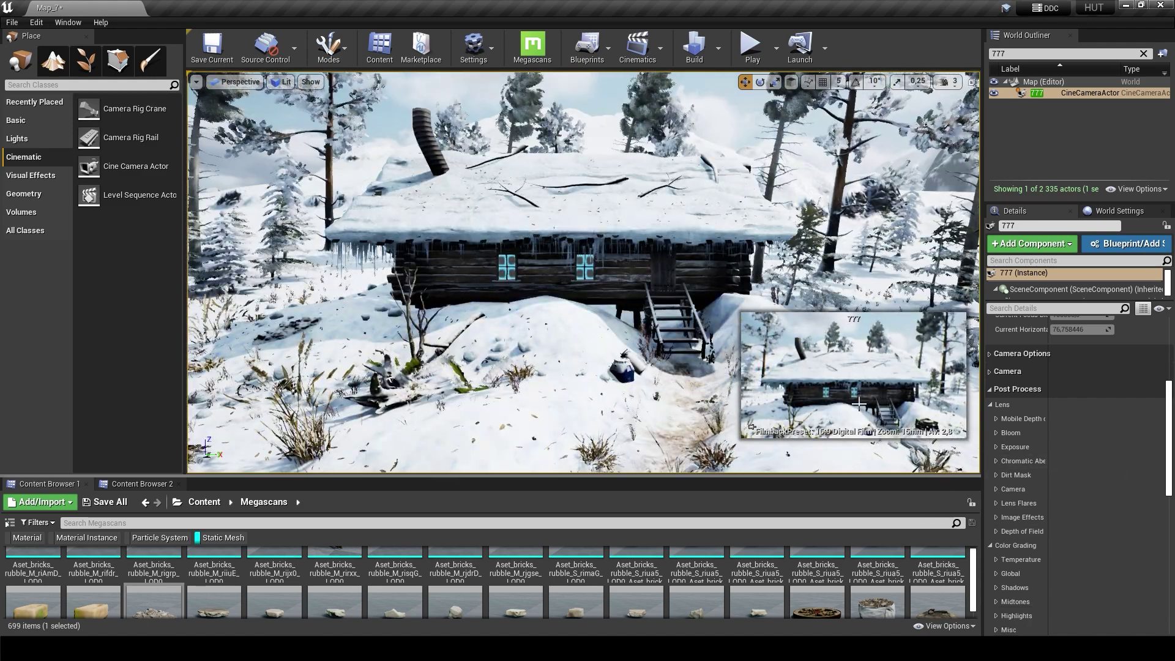
key(Escape)
click(1144, 54)
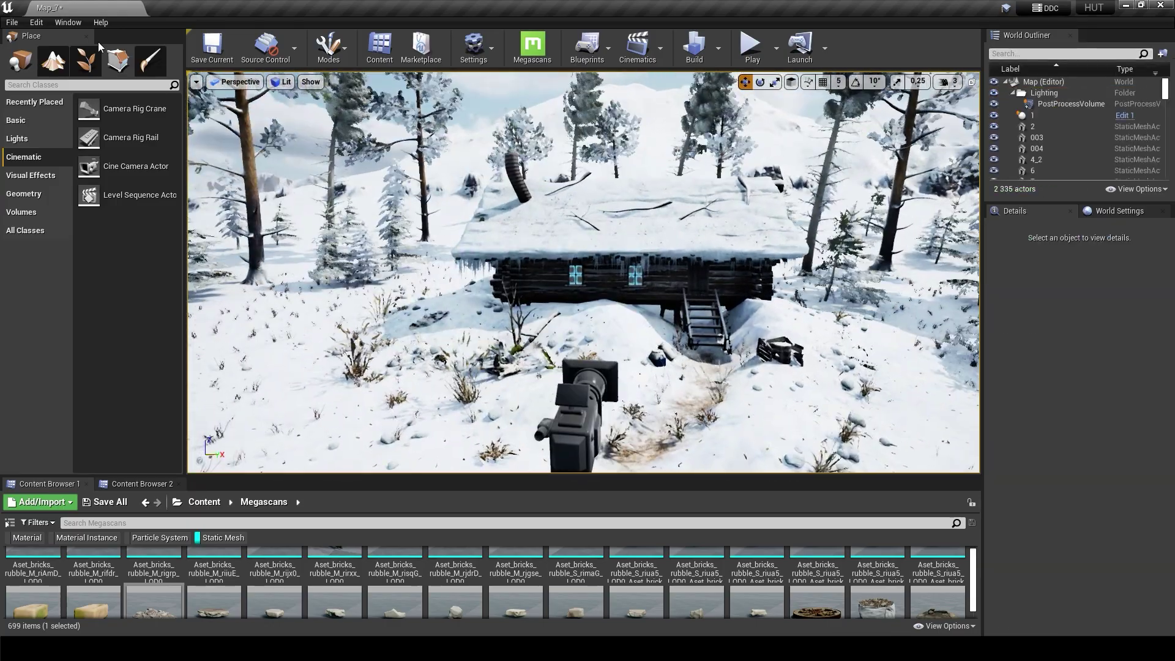
click(12, 22)
click(37, 123)
text(ult)
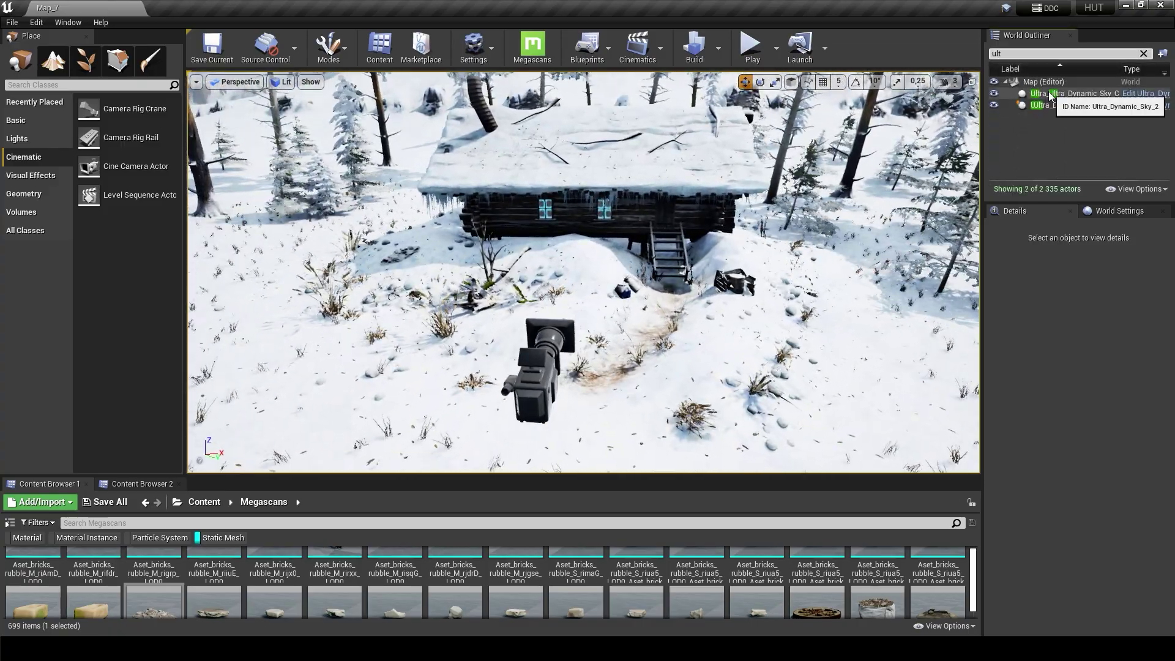
Step: Apply the blizzard weather preset and raise the wind direction to about 37
click(1052, 106)
click(1063, 494)
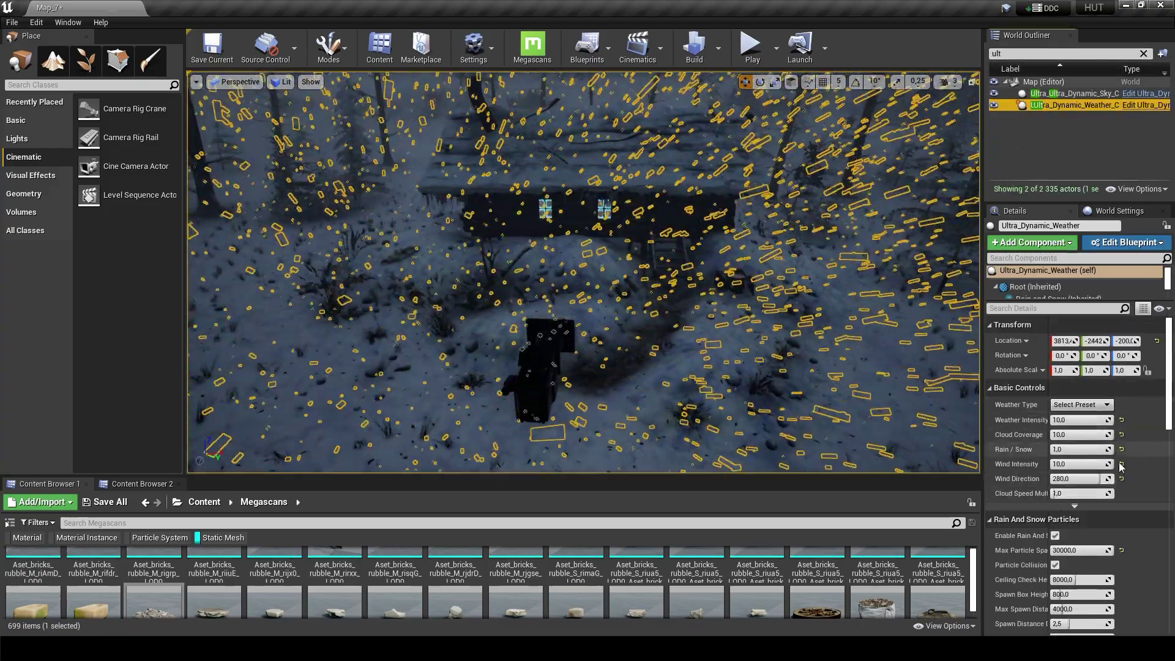
scroll(1119, 475, down, 10)
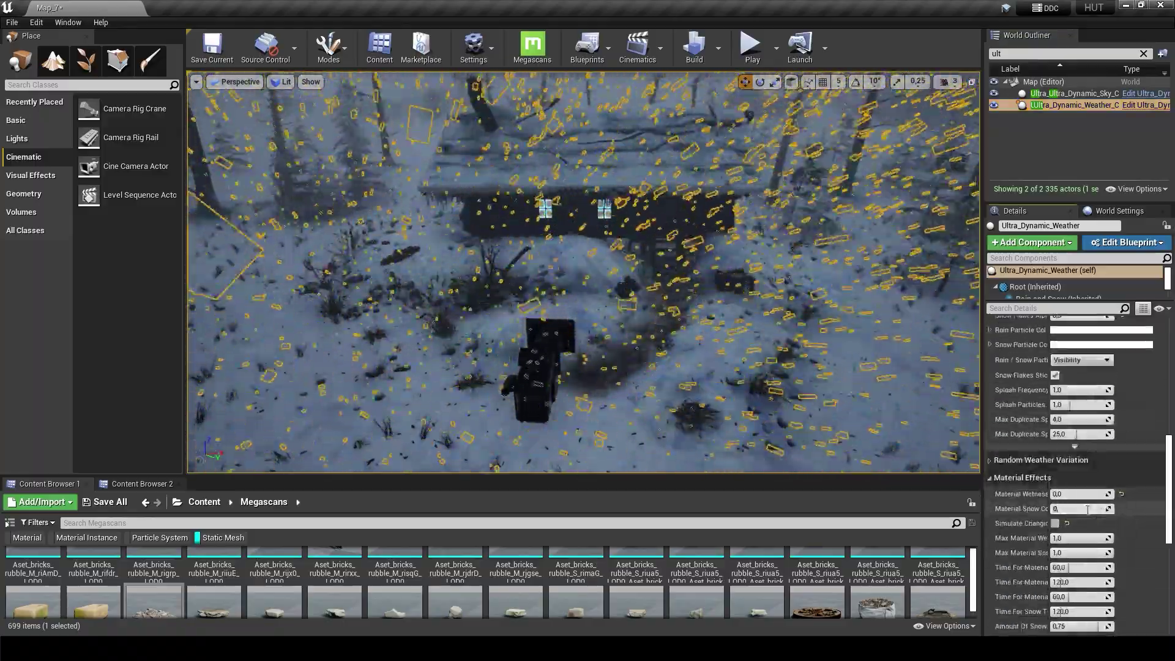
scroll(1090, 465, up, 10)
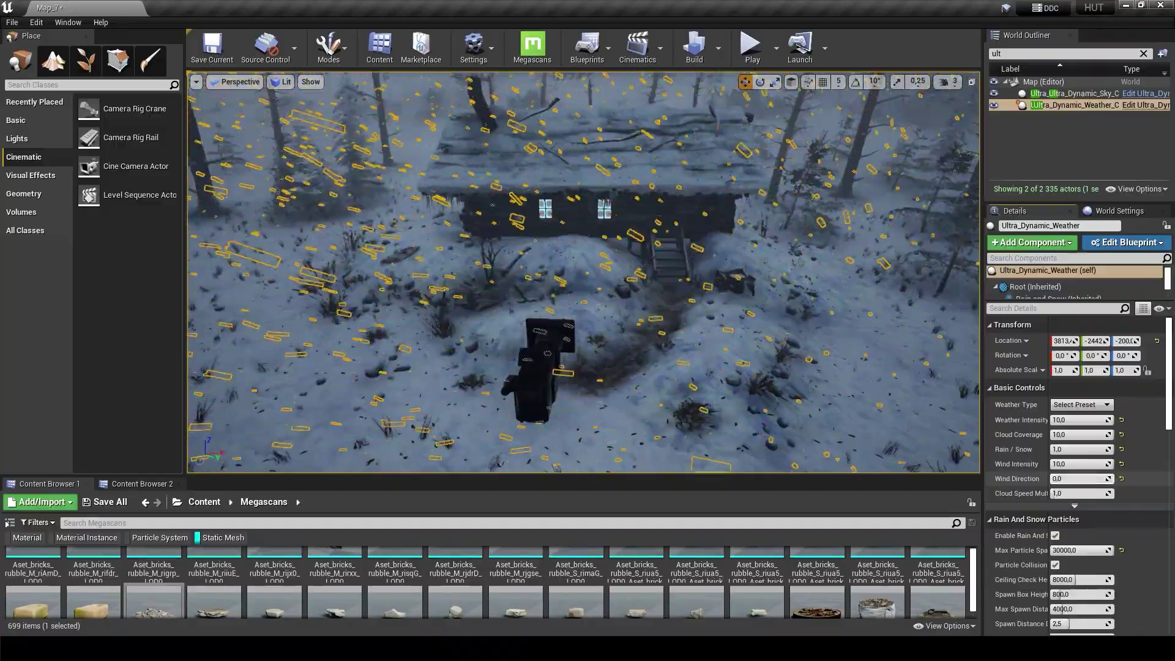
drag(1057, 478, 1081, 479)
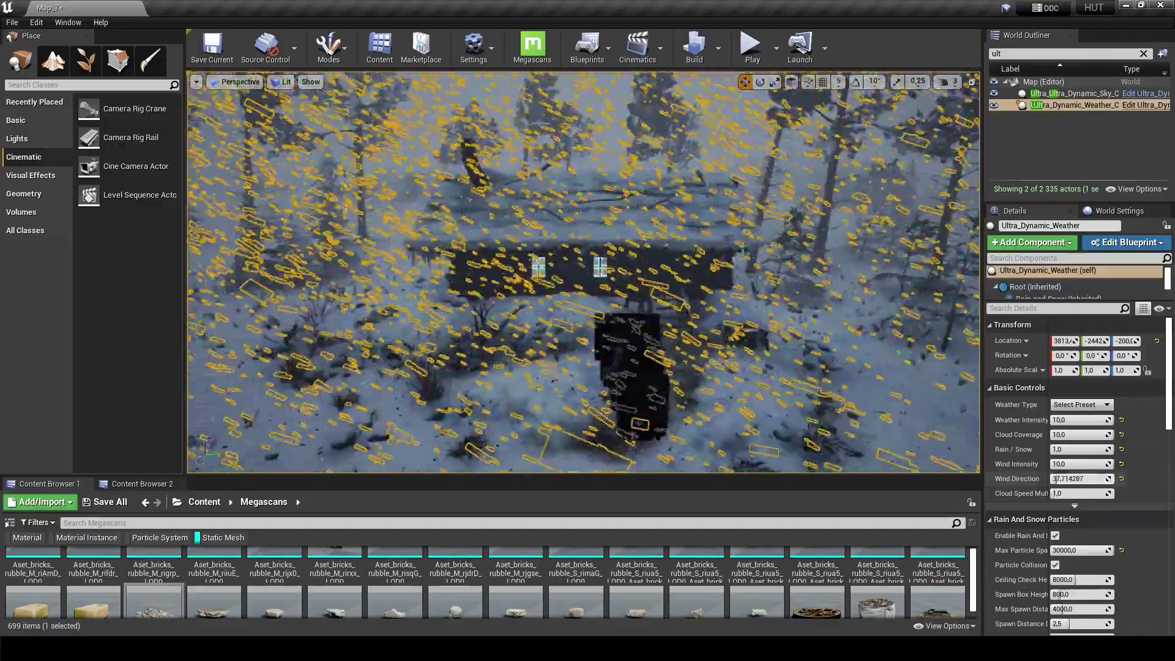
Step: Thin the Ultra Dynamic Sky's clear-weather height fog density to 0.1
click(1068, 93)
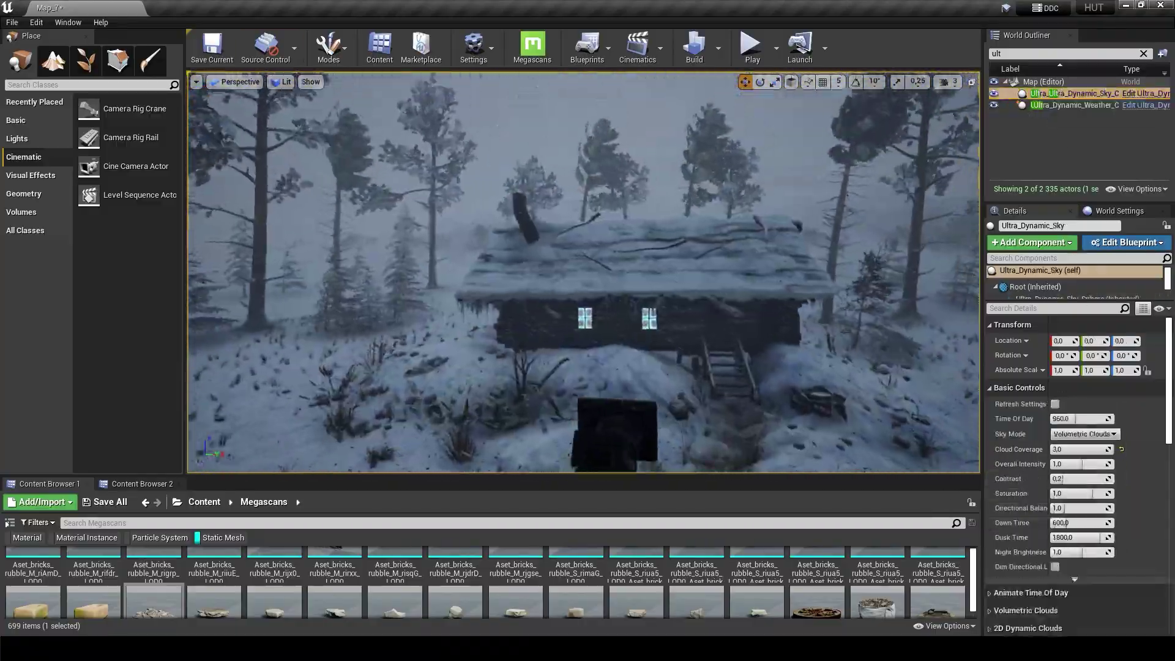
right_drag(956, 213, 943, 216)
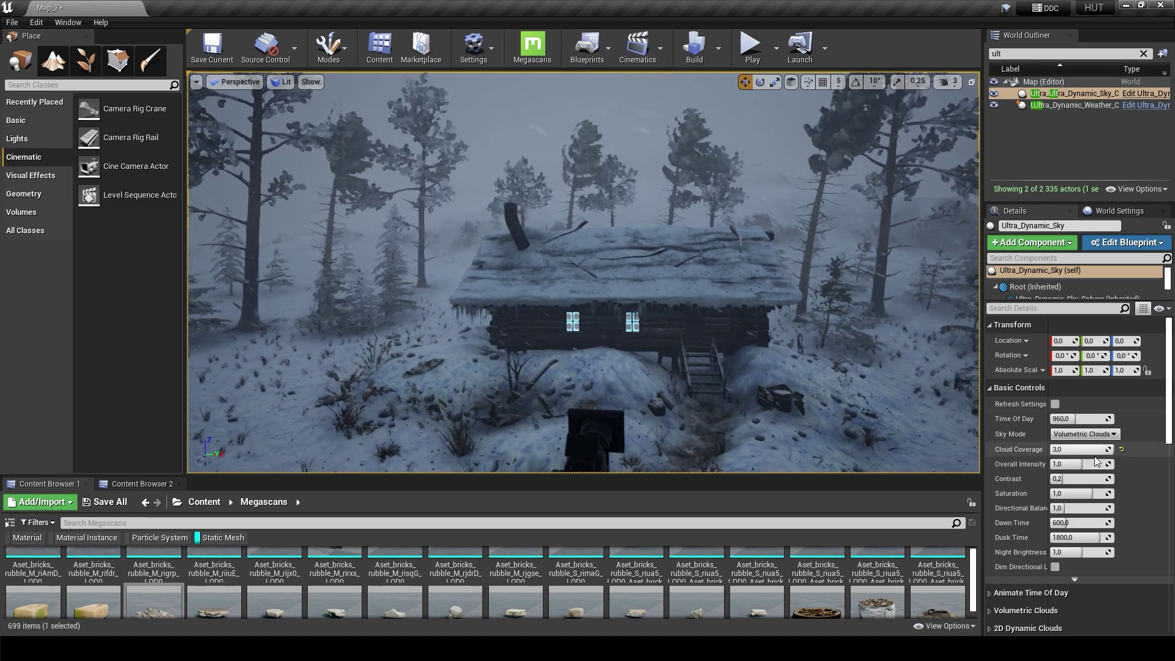
scroll(1111, 482, down, 10)
drag(1080, 389, 1062, 389)
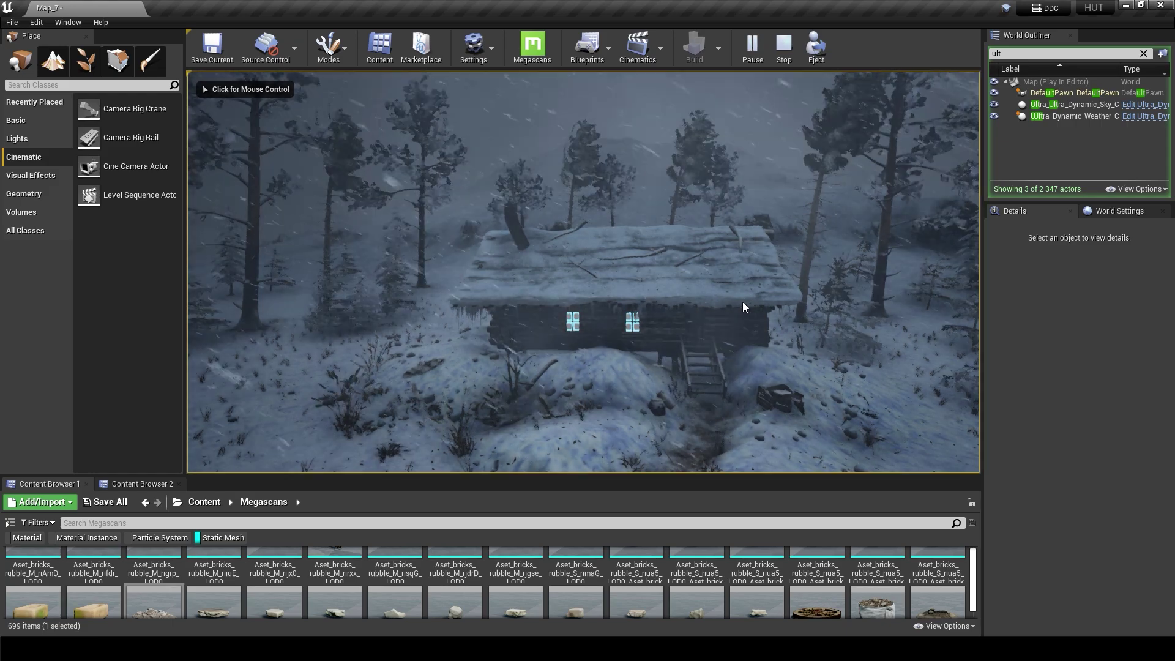
Step: Preview the foggy cabin scene in play mode, then Save All levels and assets
key(Escape)
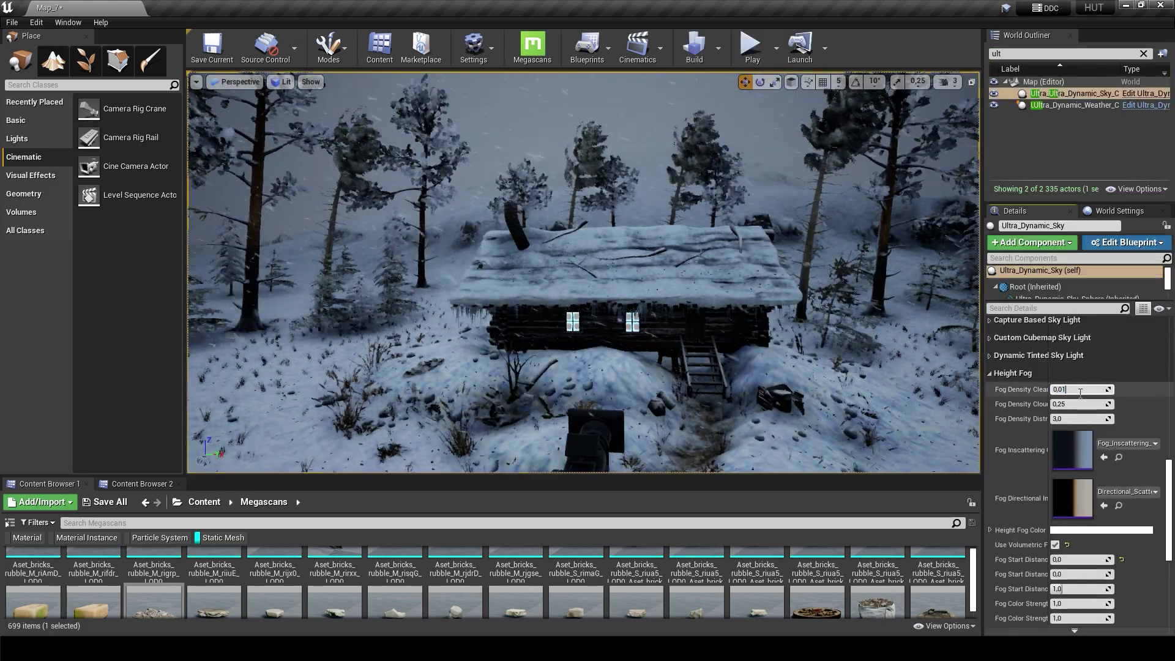
click(753, 49)
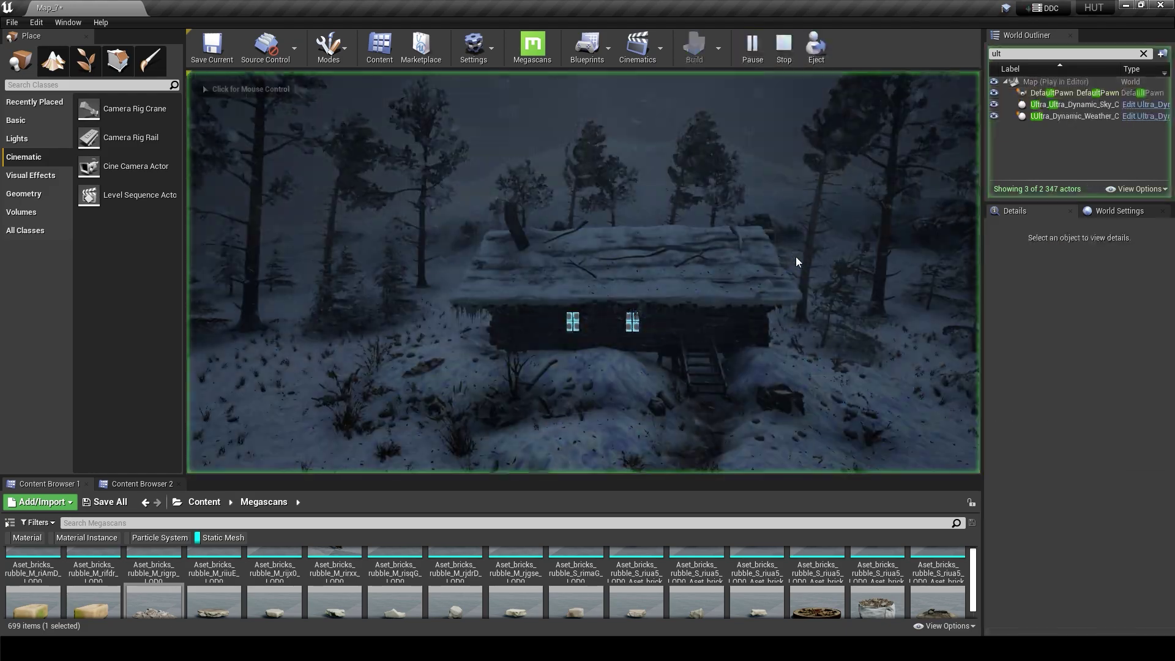
key(Escape)
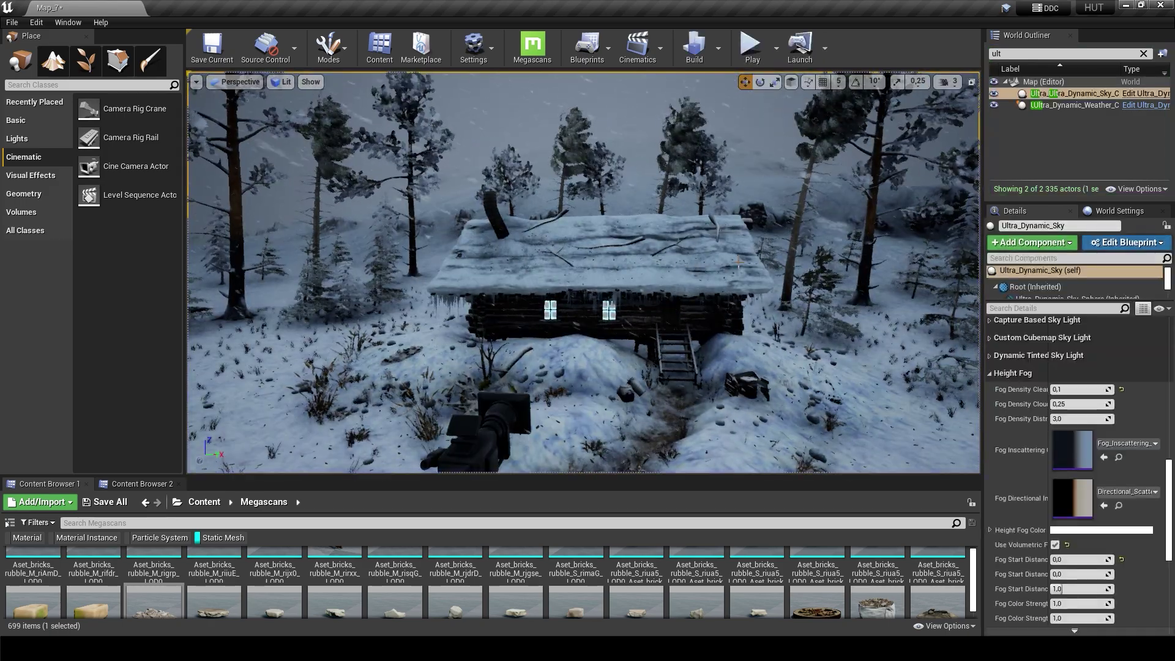
scroll(1110, 402, up, 10)
click(14, 22)
click(37, 134)
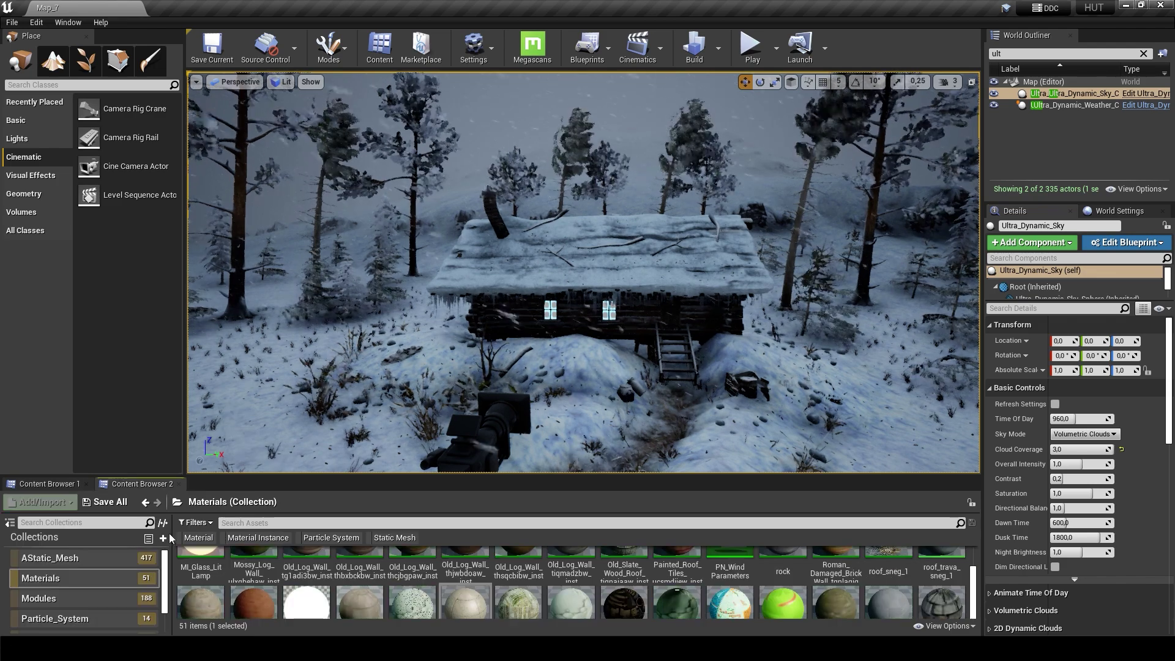
Step: Place a P_BlowDetailsWindy snow emitter beside the cabin, raise it, then search the Outliner
click(55, 619)
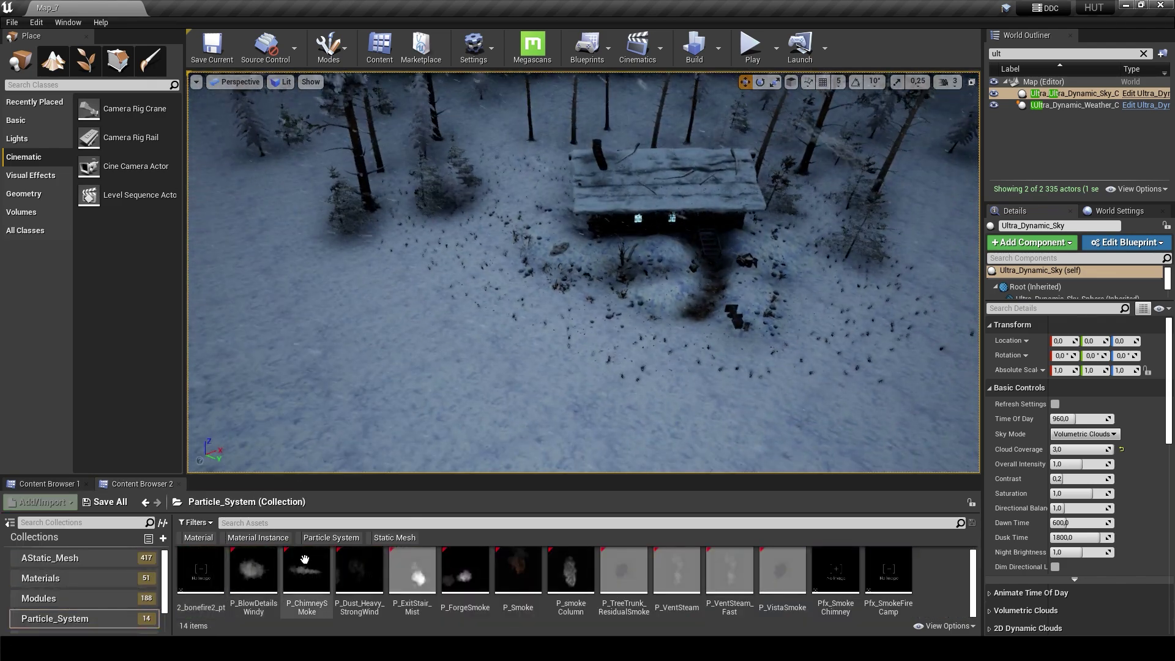
drag(254, 571, 409, 321)
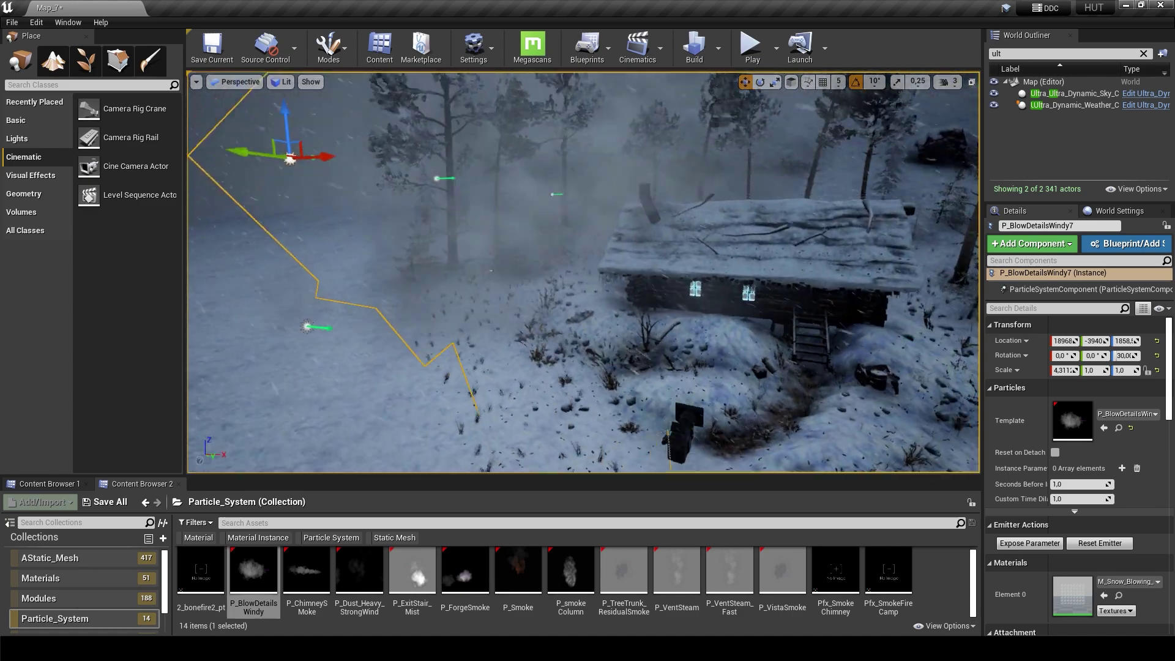
mouse_move(573, 276)
mouse_down()
mouse_move(616, 232)
mouse_move(291, 303)
mouse_up()
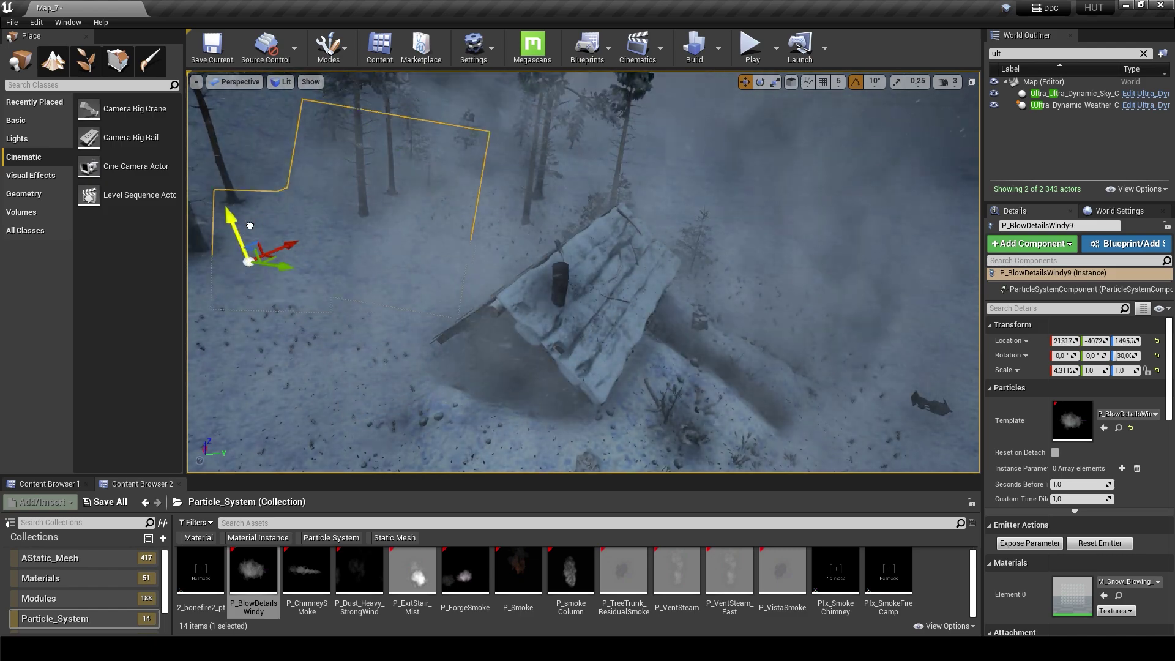
right_drag(292, 302, 257, 209)
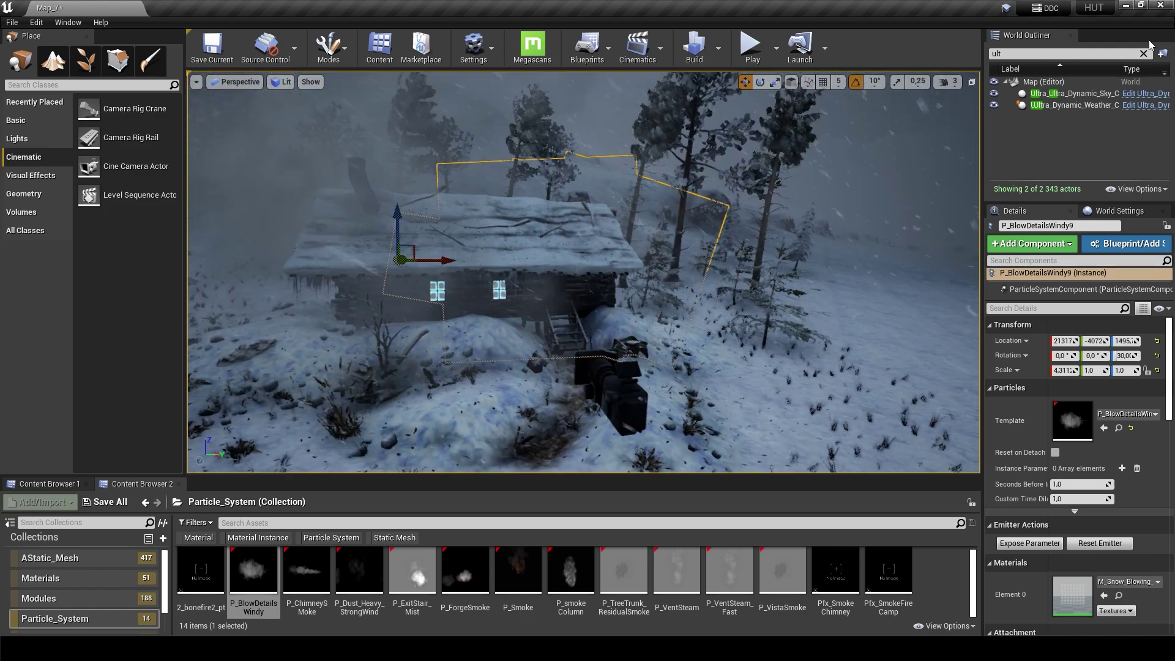
click(1144, 53)
Step: Find camera 777 in the Outliner, check its shot, and switch to unlit shading
text(777)
right_click(1056, 93)
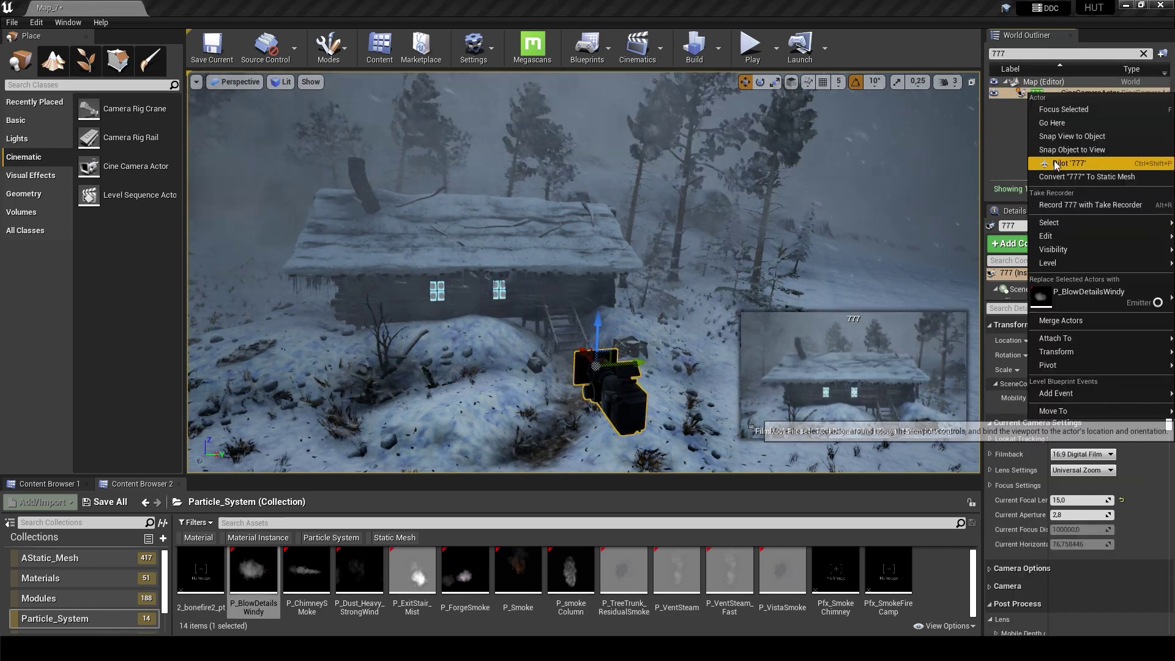
click(1054, 160)
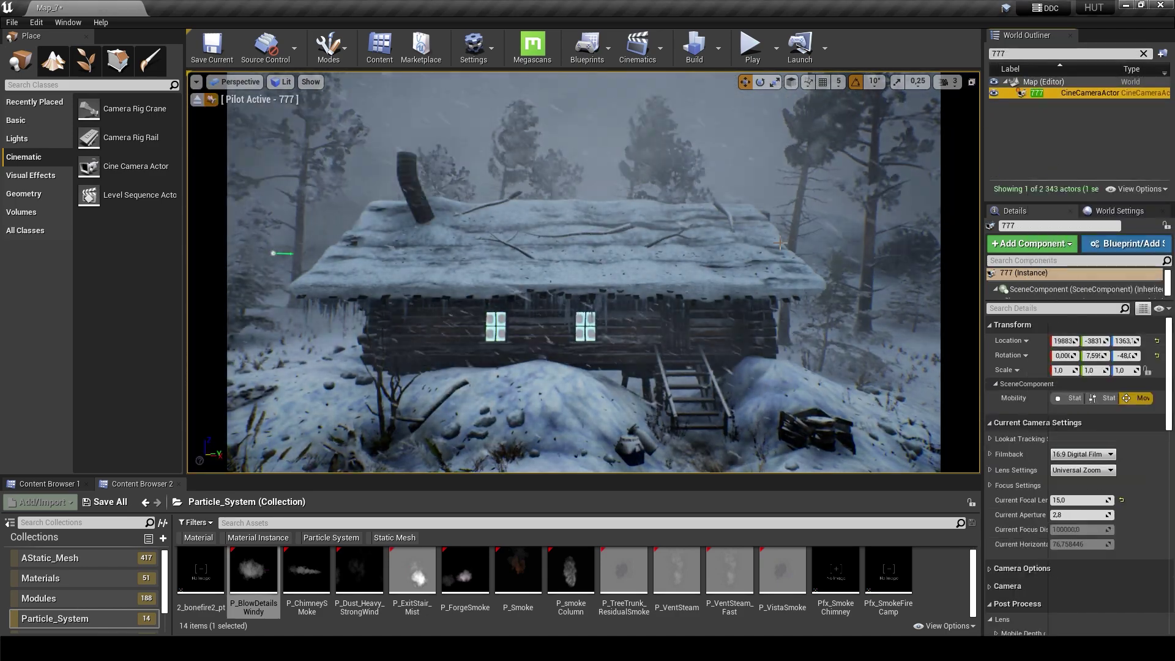
click(197, 99)
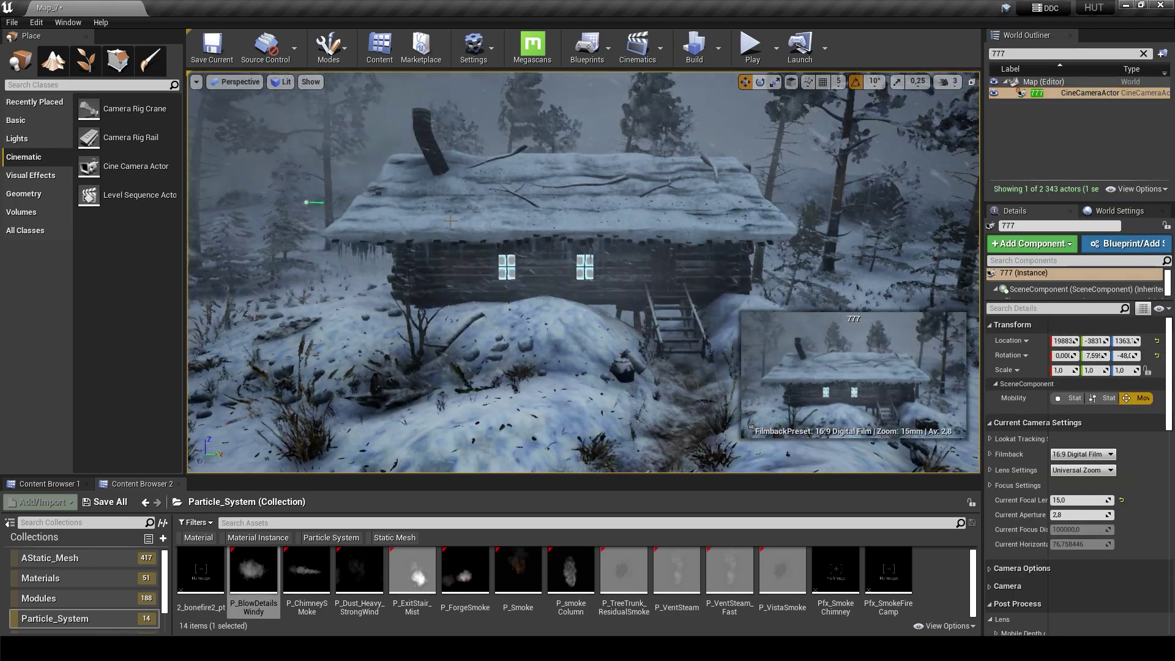
key(Escape)
key(alt+3)
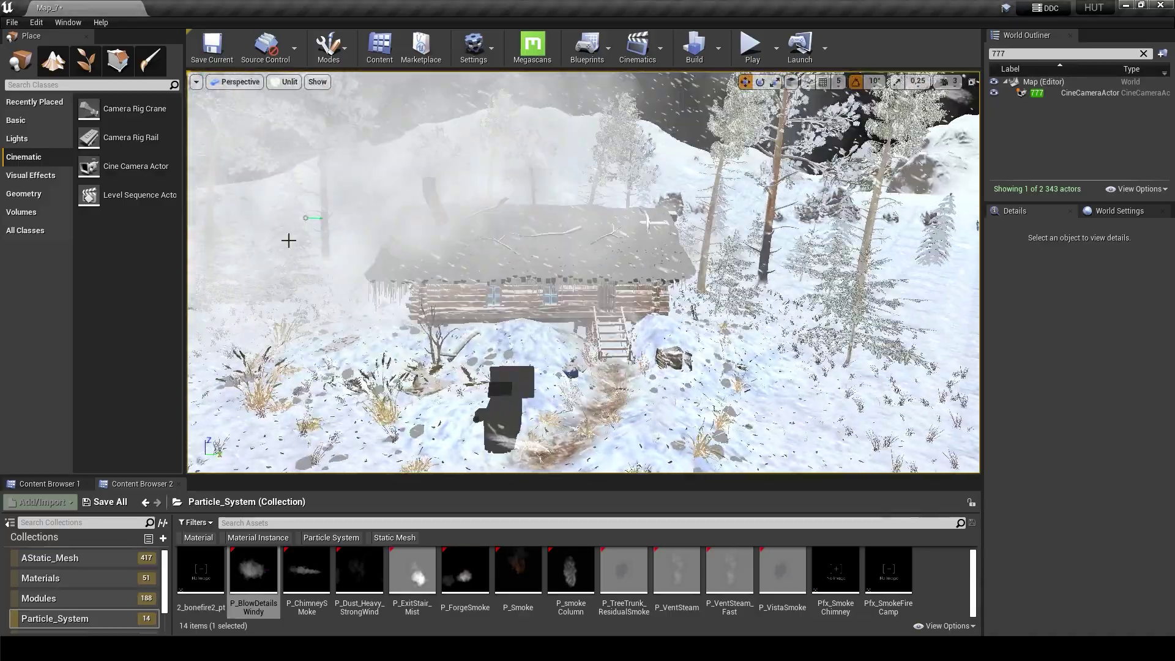
Step: Add a new level sequence, 49, and save it
click(648, 49)
click(670, 83)
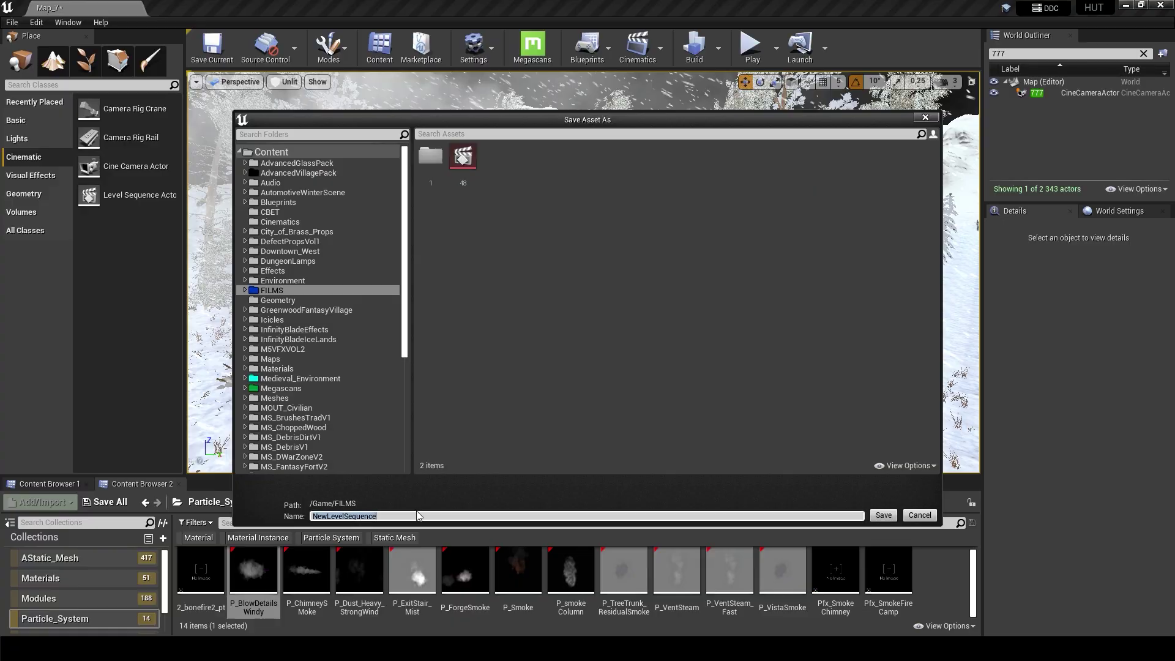
key(Return)
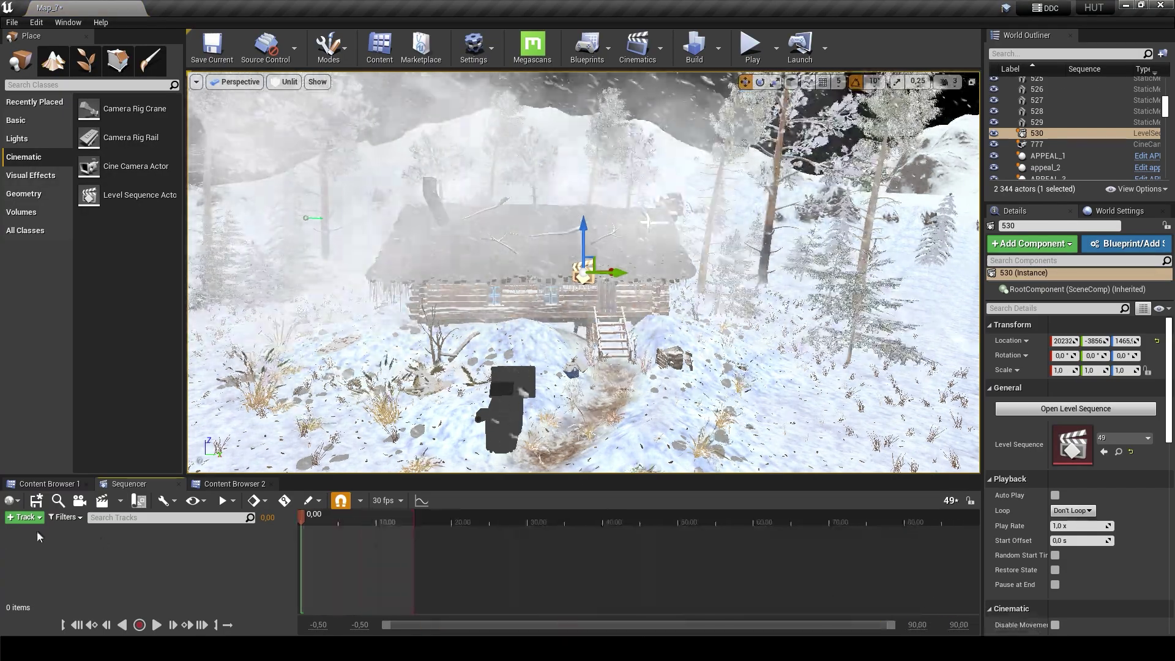
Step: Bind camera 777 to the sequence, reframe it on the cabin front, and restore lit shading
click(22, 518)
mouse_move(61, 328)
text(777)
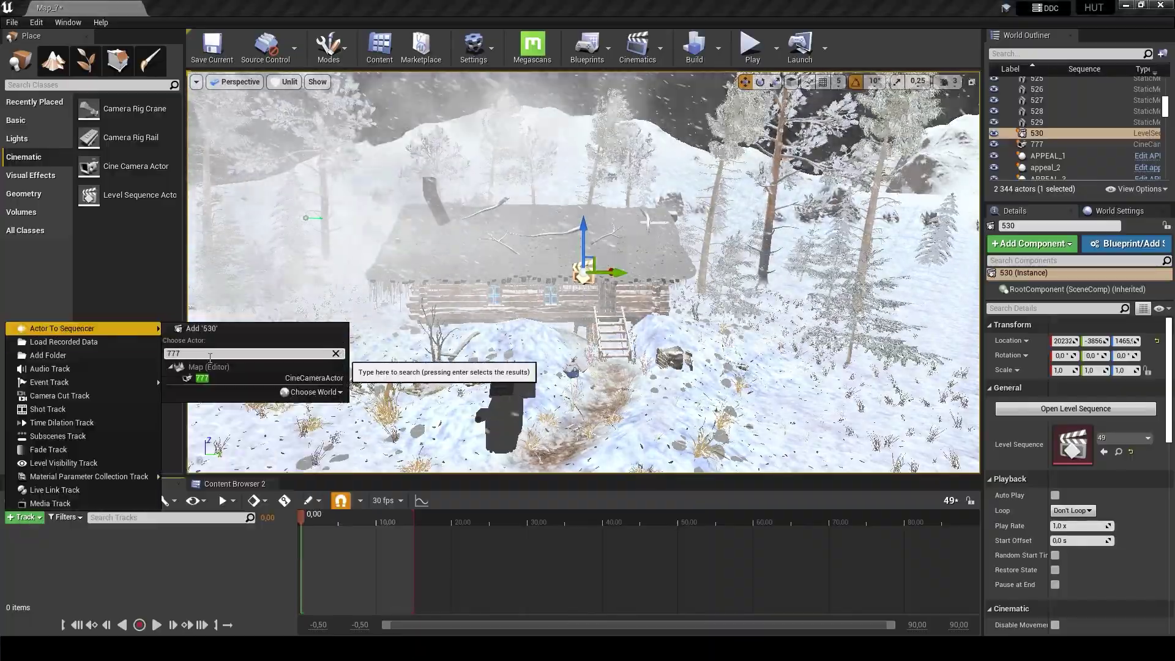
click(208, 375)
right_drag(583, 272, 583, 272)
click(287, 81)
click(297, 107)
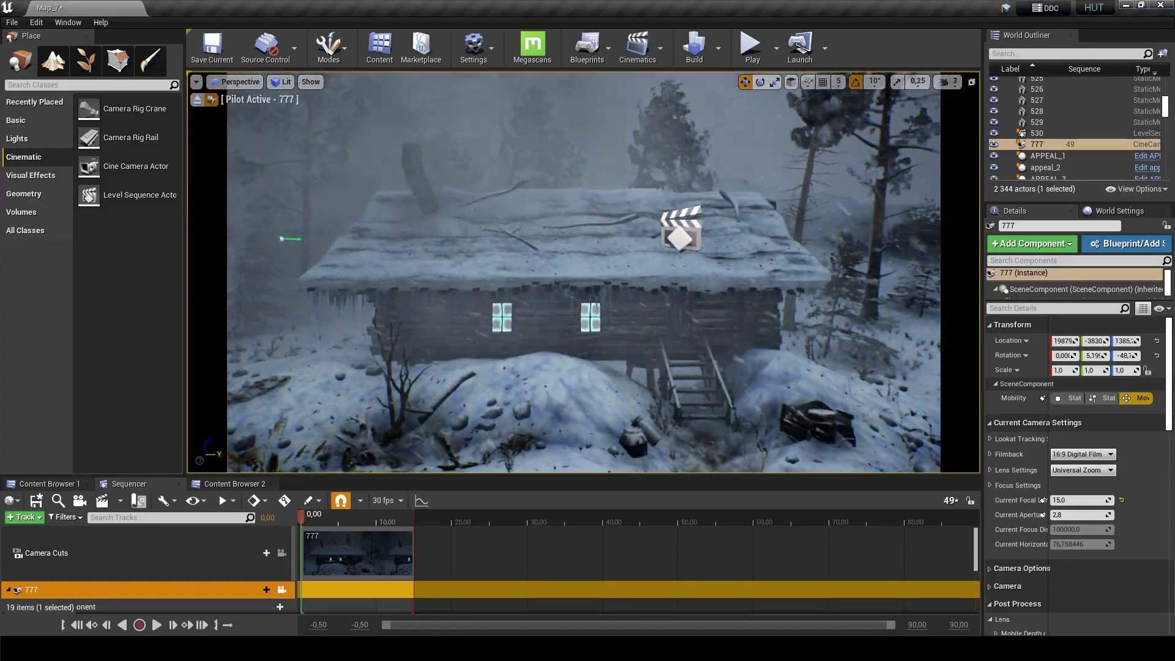
Step: Stop piloting camera 777 and save the current map
click(197, 99)
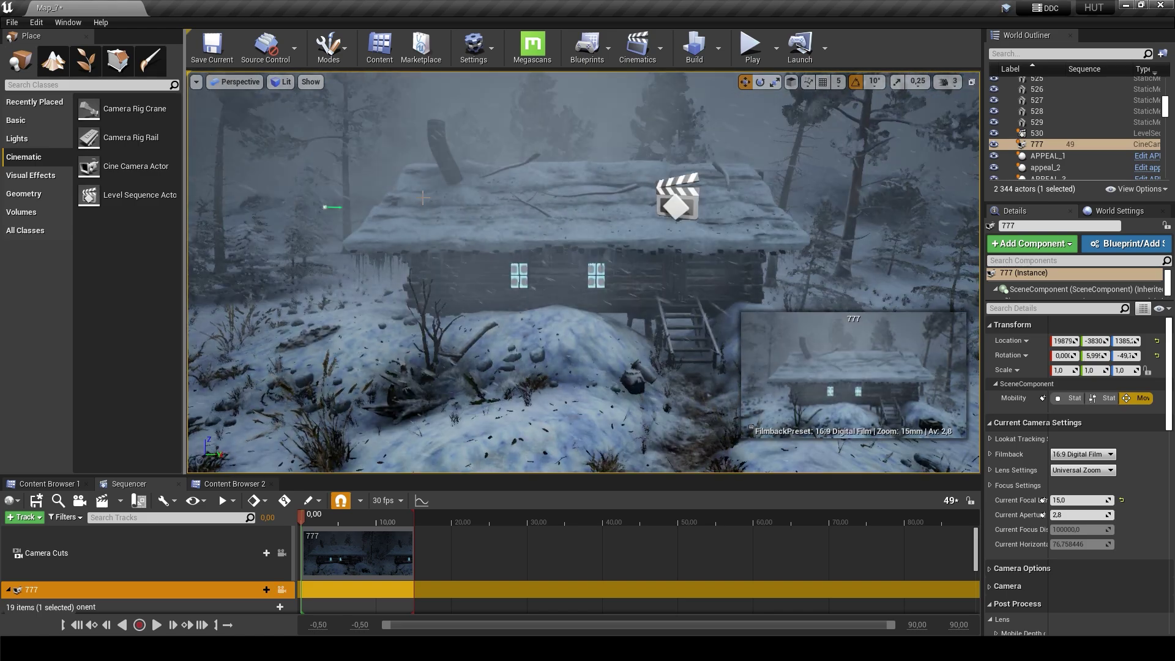
key(Escape)
click(11, 22)
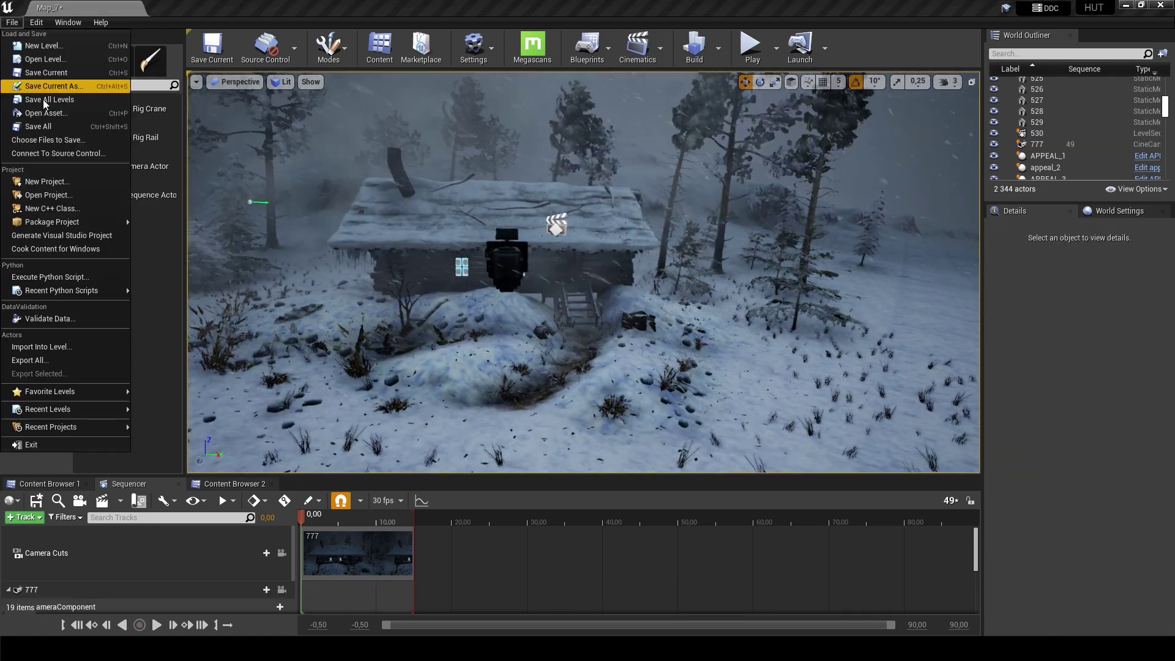
click(43, 83)
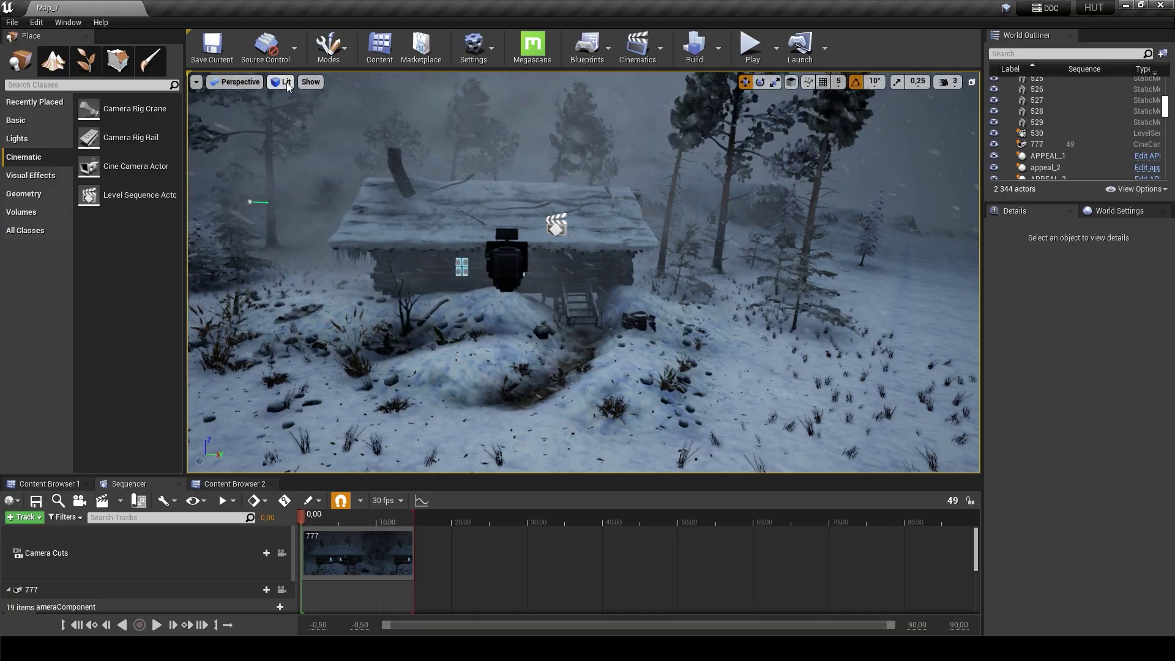
Step: Capture sequence 49 as a 1920 x 1080 JPG image sequence
key(alt+3)
click(99, 502)
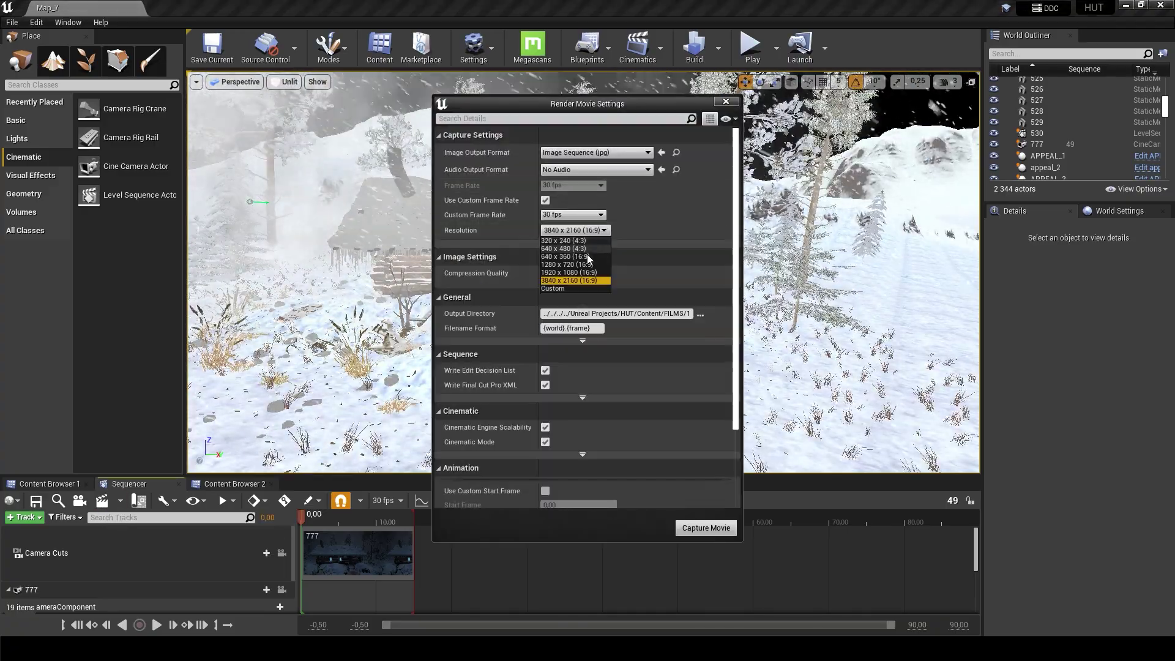
click(701, 315)
key(Escape)
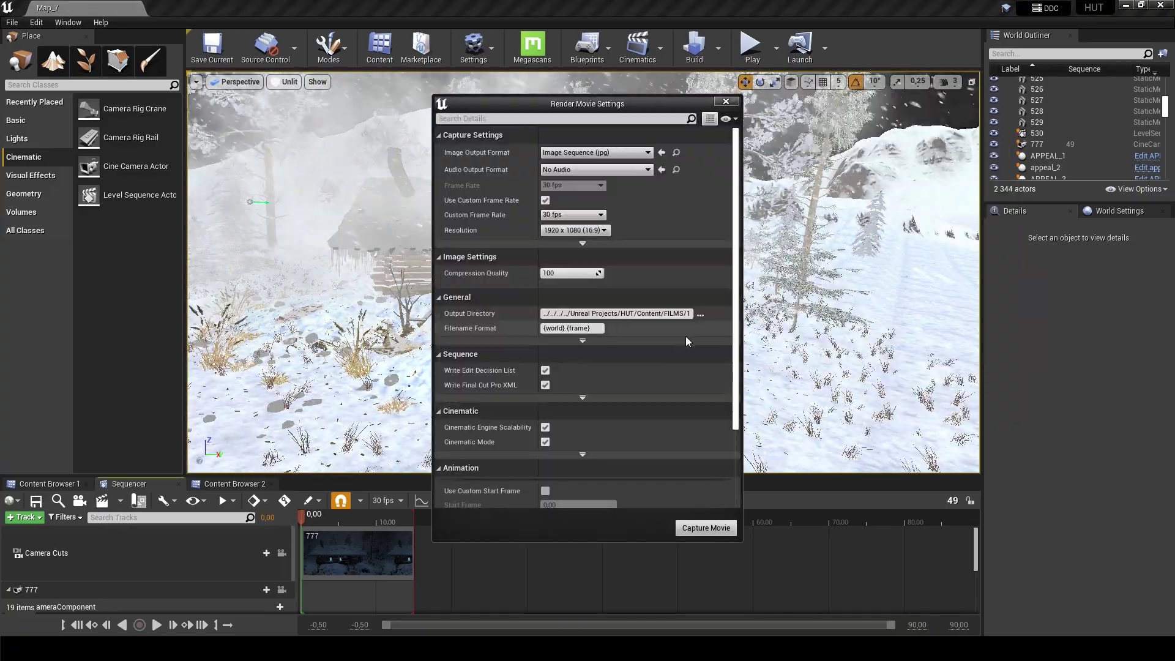
click(707, 529)
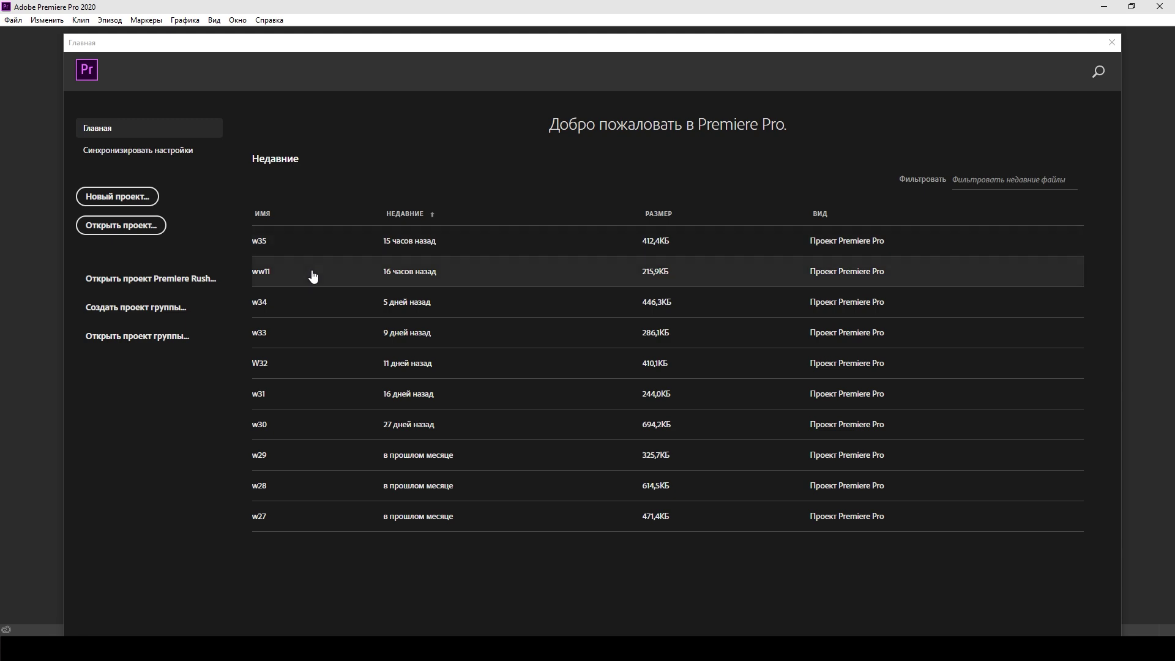
Step: Open ww11, import the Map_7.0000.jpg sequence onto V1 and play it
click(311, 272)
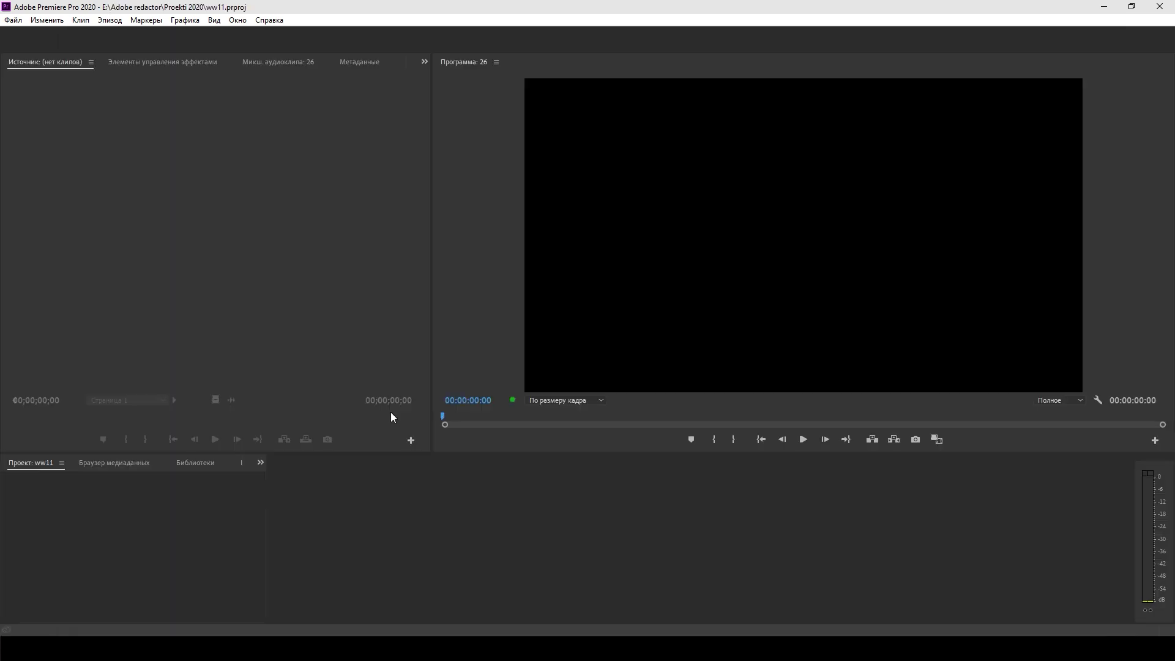
right_click(178, 568)
click(227, 435)
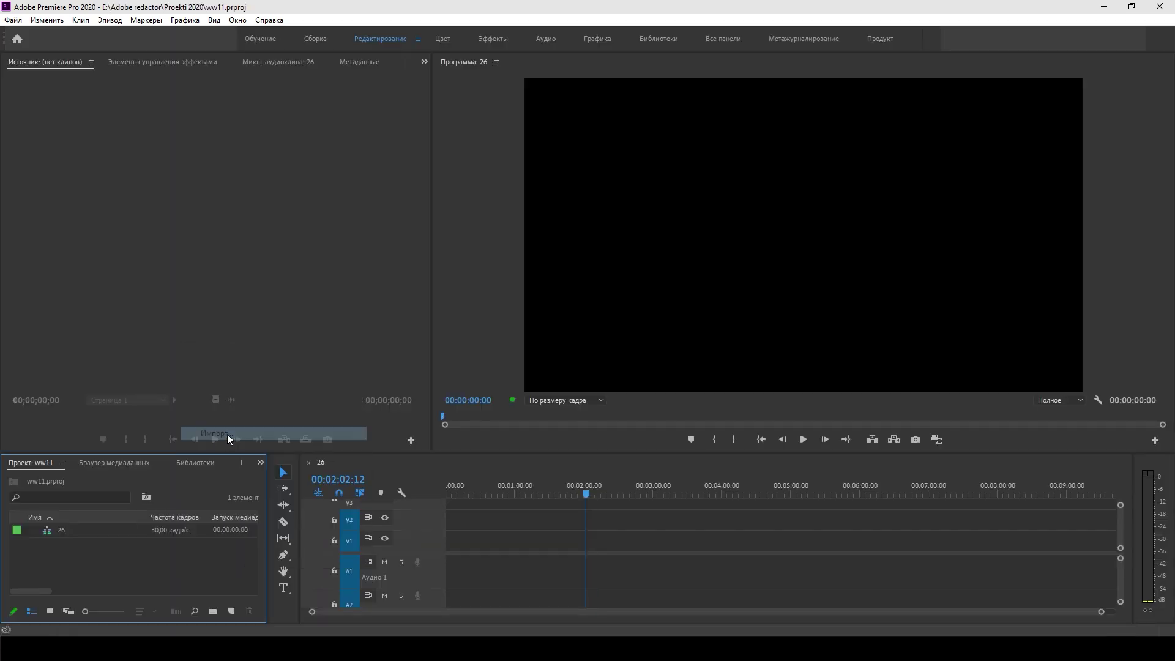
click(477, 353)
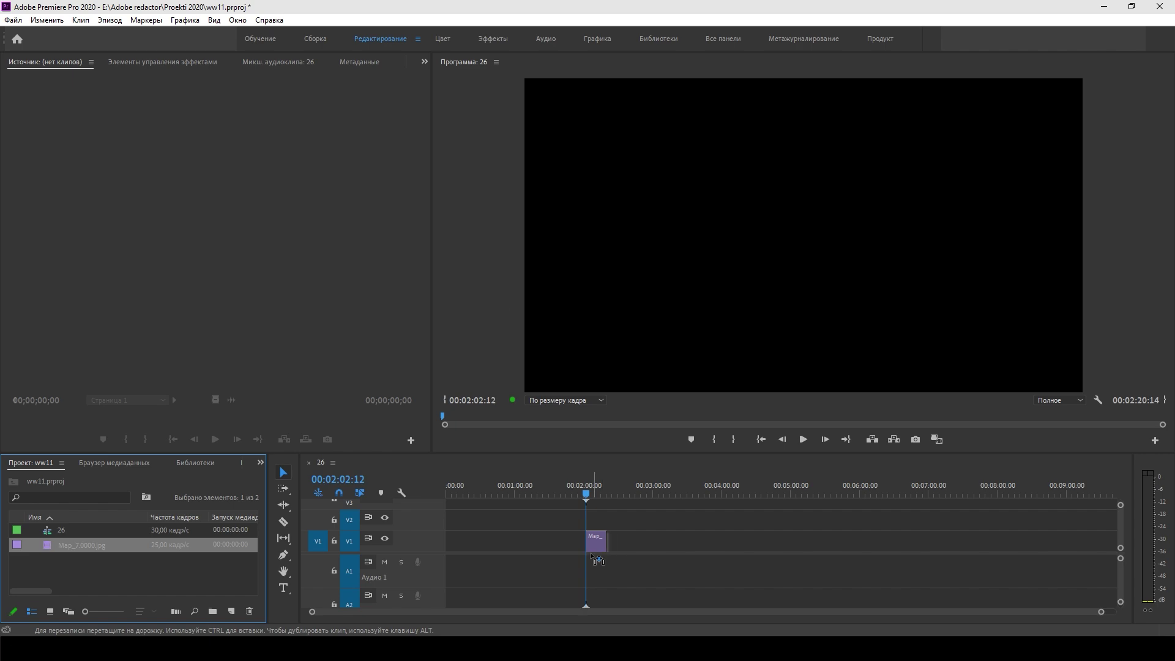
drag(593, 558, 594, 558)
key(Return)
key(space)
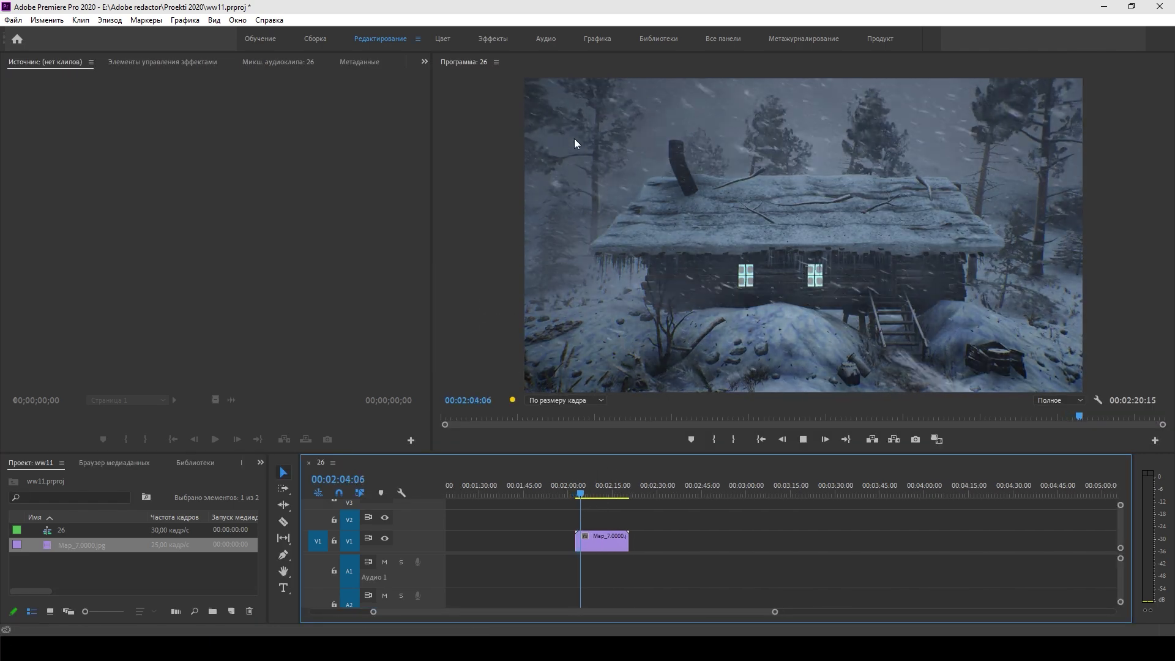
Step: Apply Lumetri auto tone correction, then delete the cabin clip from the sequence
key(alt+shift+4)
click(1124, 368)
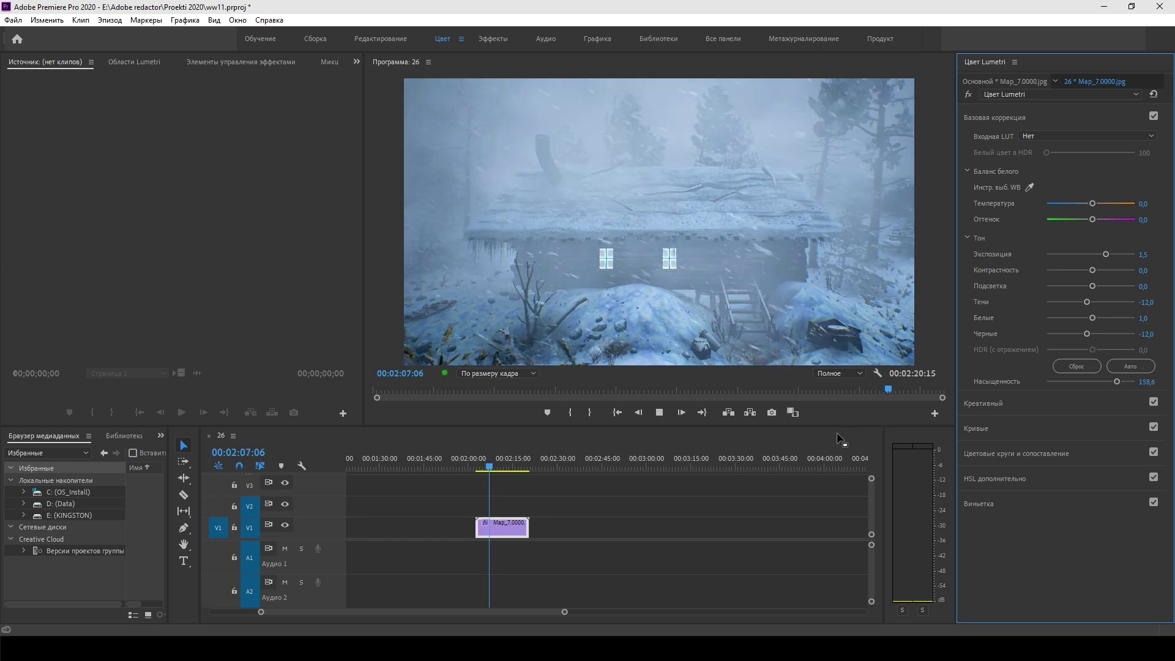
click(515, 529)
key(Delete)
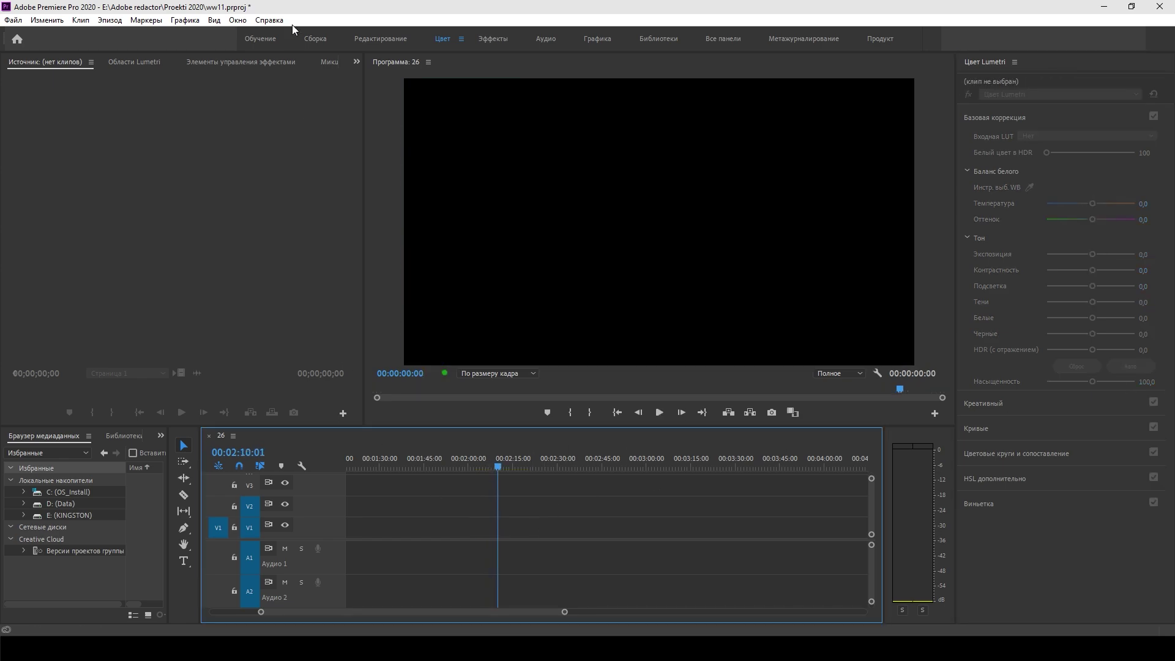
Step: Save the ww11 project and close Premiere Pro
click(13, 20)
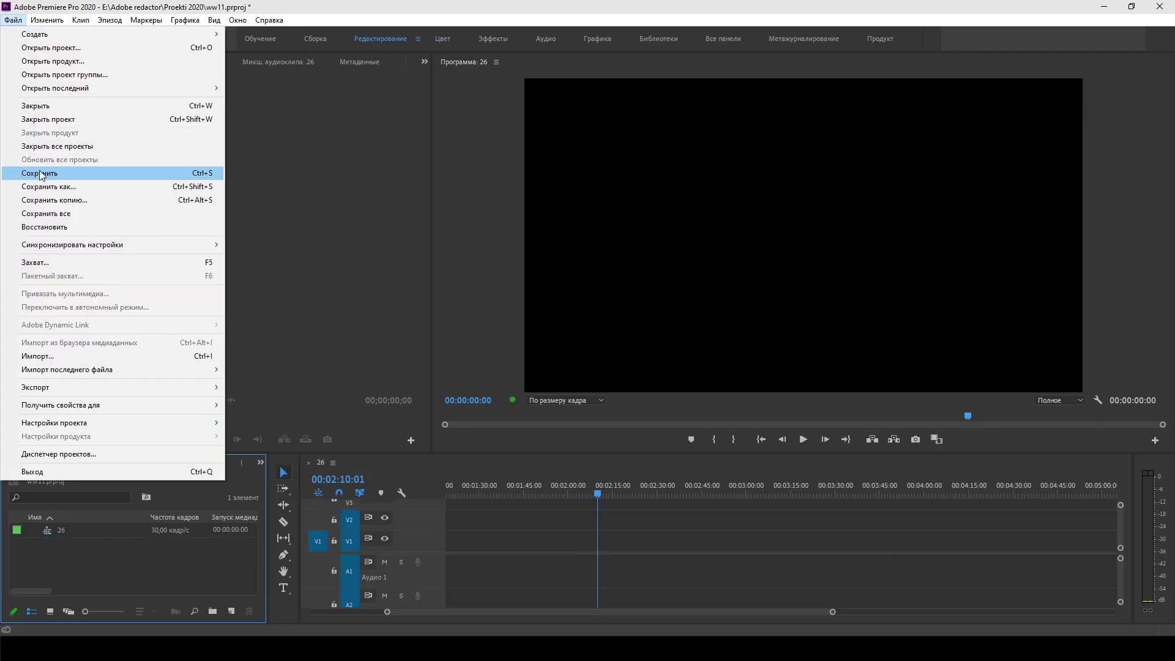
click(74, 168)
click(1159, 7)
Step: Delete the old rendered frames and lengthen the 777 camera shot in Sequencer
key(ctrl+a)
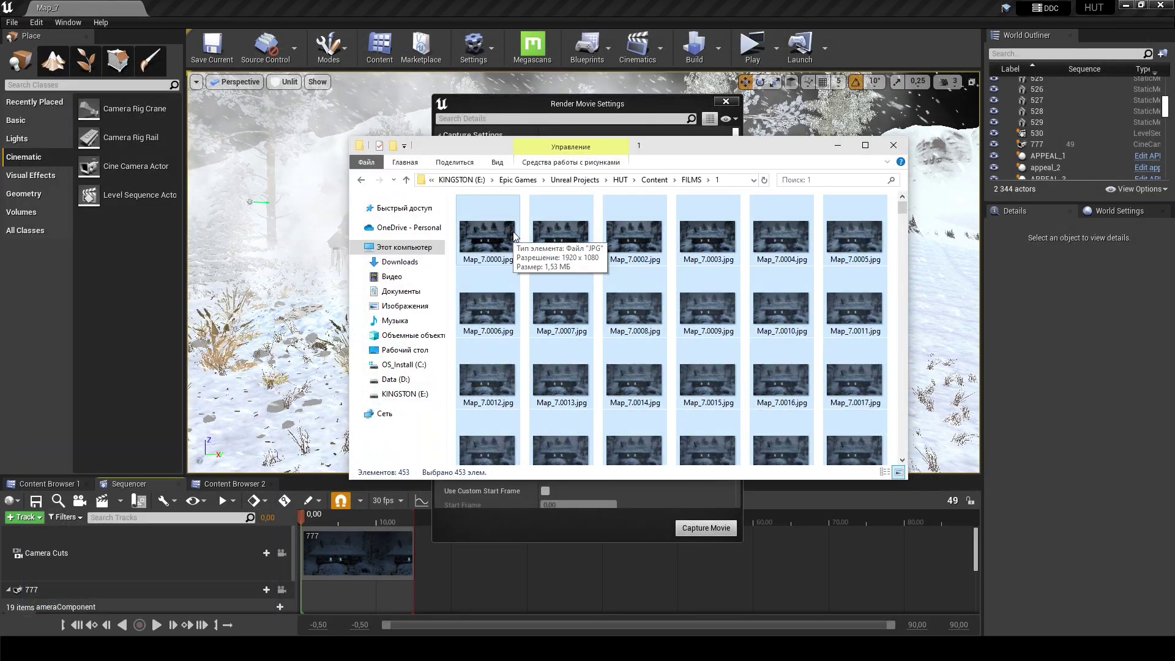
key(Delete)
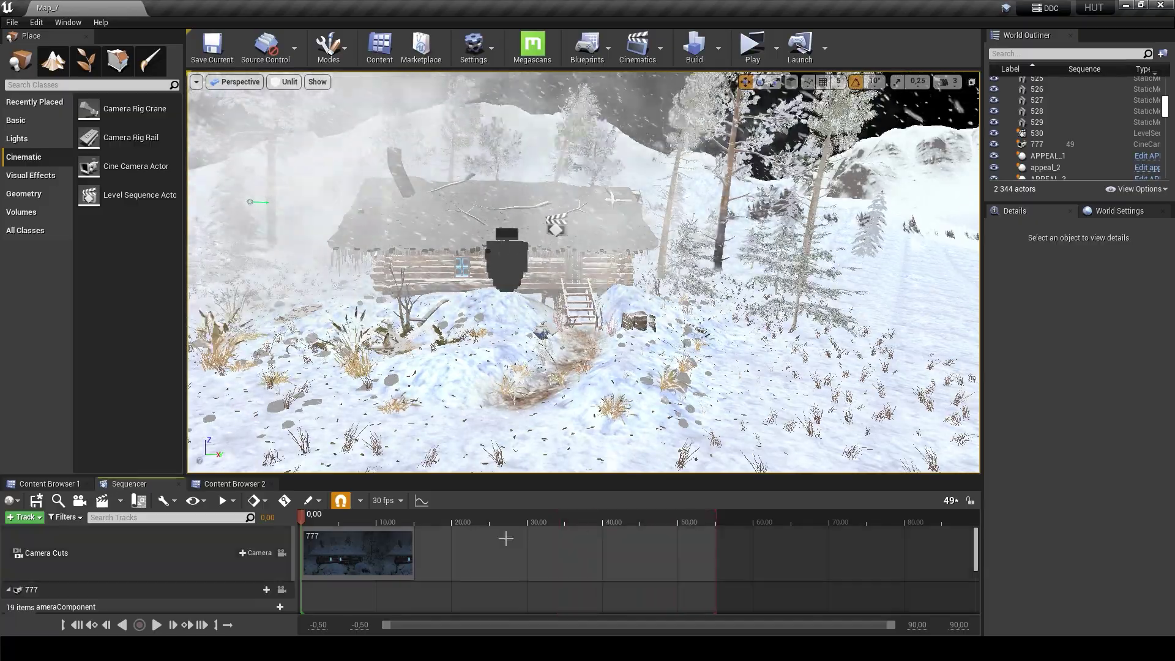
drag(414, 553, 716, 549)
Step: Save all levels and choose the output folder for the new render
click(12, 22)
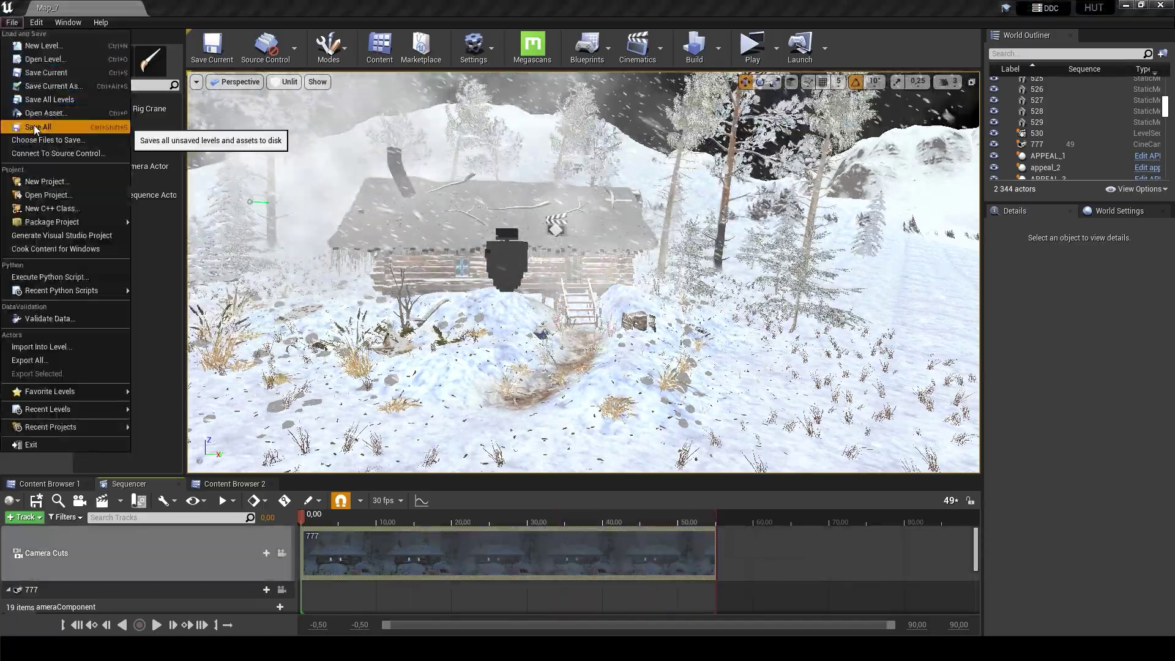
click(34, 125)
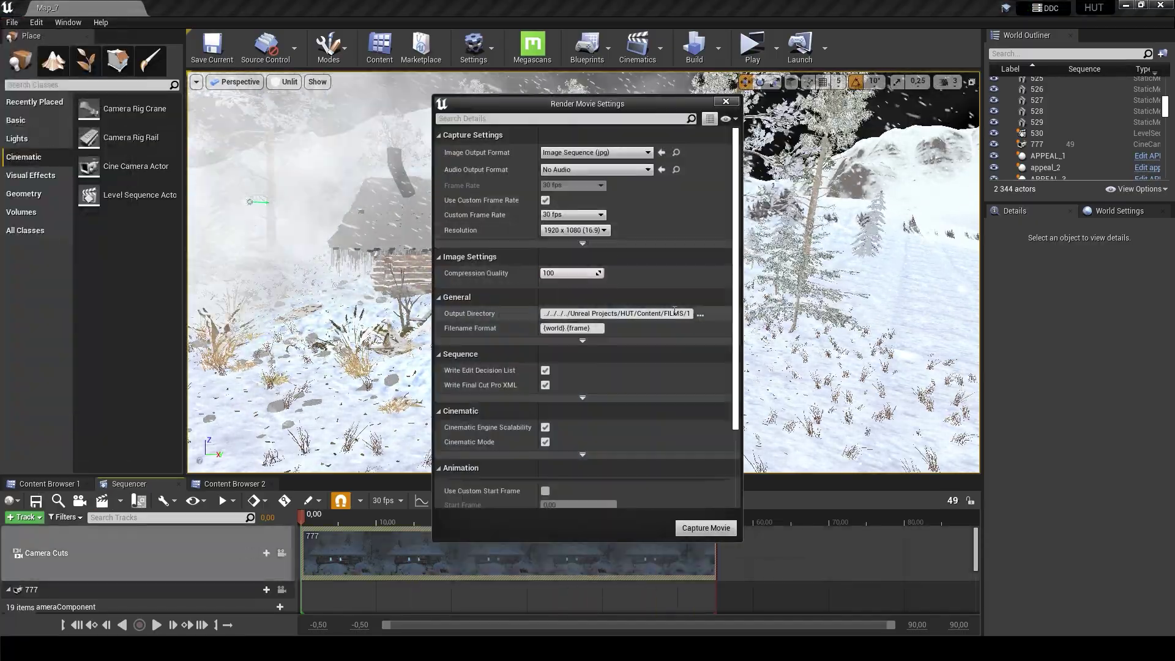
click(698, 319)
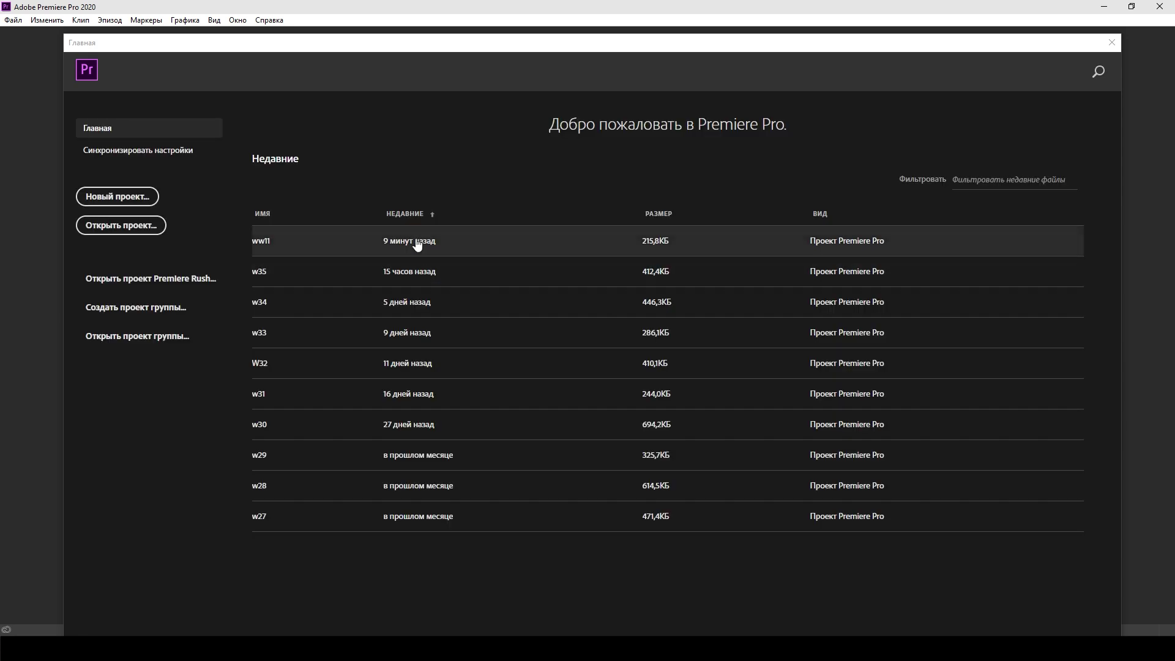
Step: Open ww11 and place the new Map_7.0000.jpg image sequence on track V1
click(414, 241)
mouse_move(316, 649)
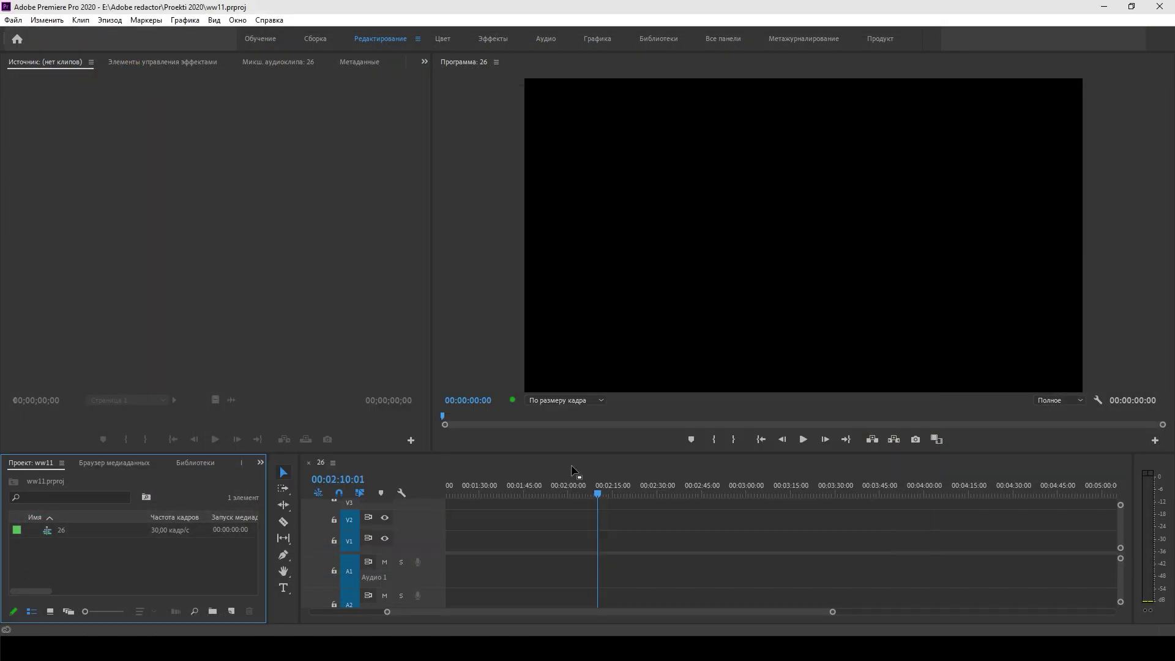
right_click(182, 565)
click(208, 422)
click(147, 132)
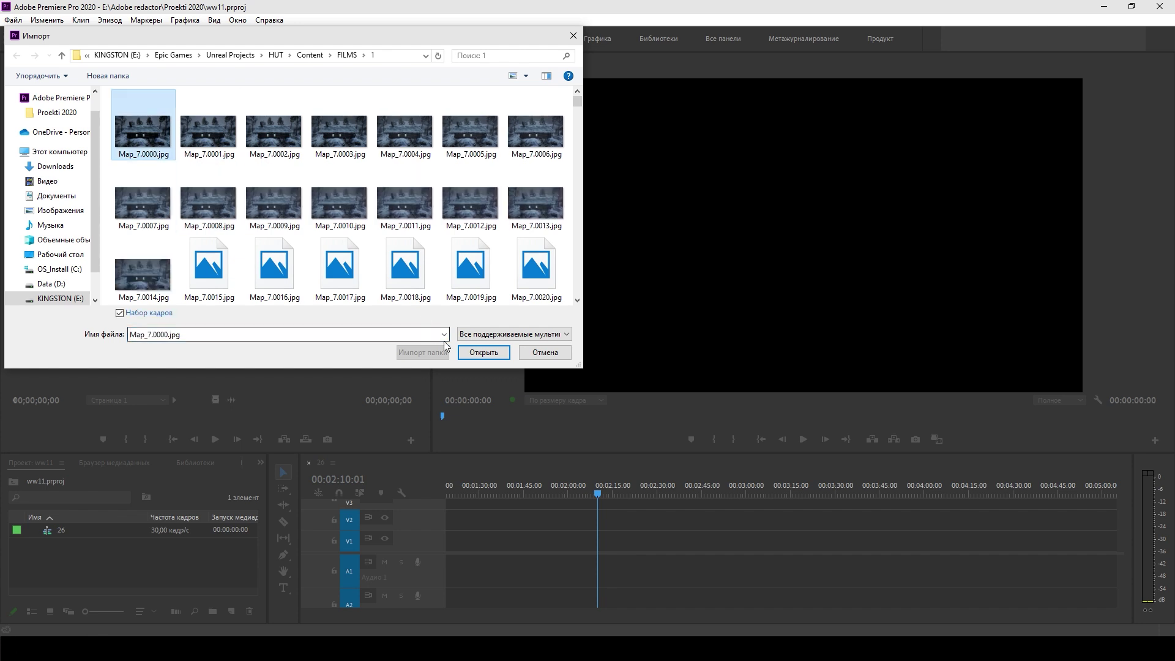
click(449, 346)
drag(47, 543, 606, 546)
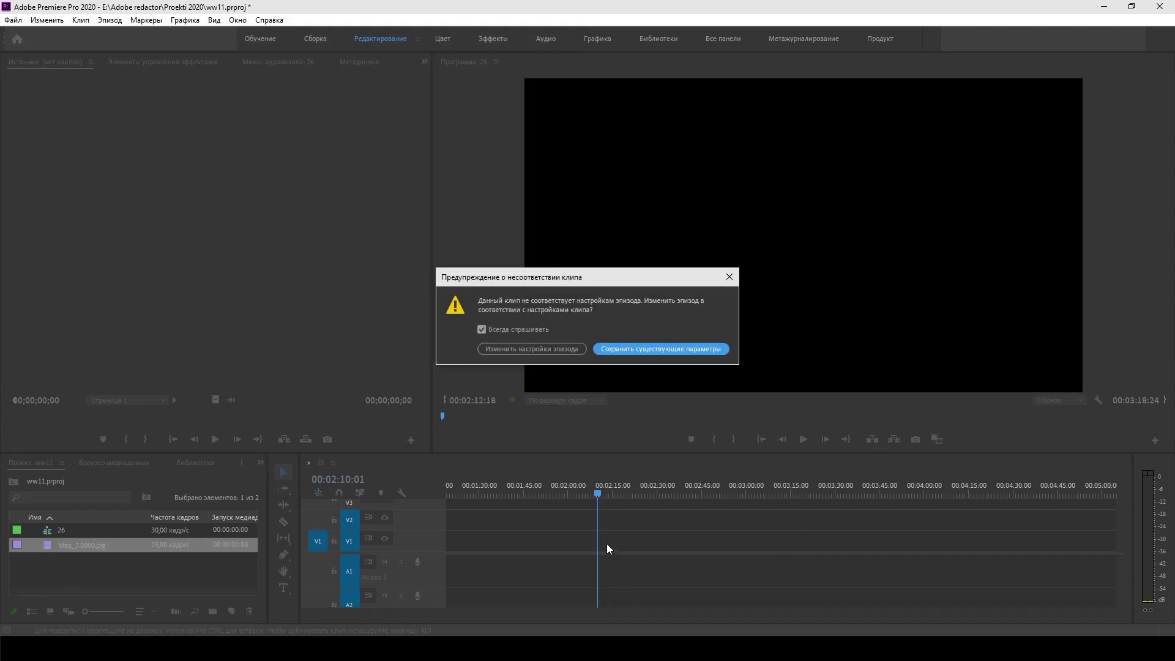
key(Return)
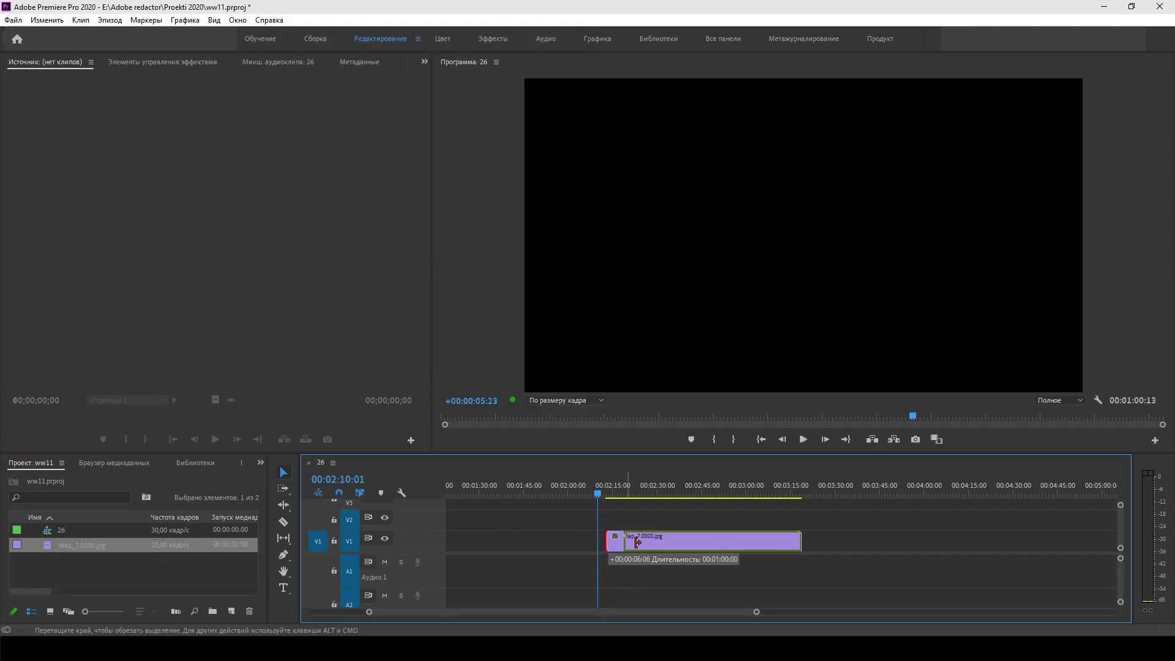
Step: Move the clip later, trim its end, and shift the cabin image within the frame
drag(636, 542, 663, 542)
drag(800, 541, 773, 541)
click(653, 487)
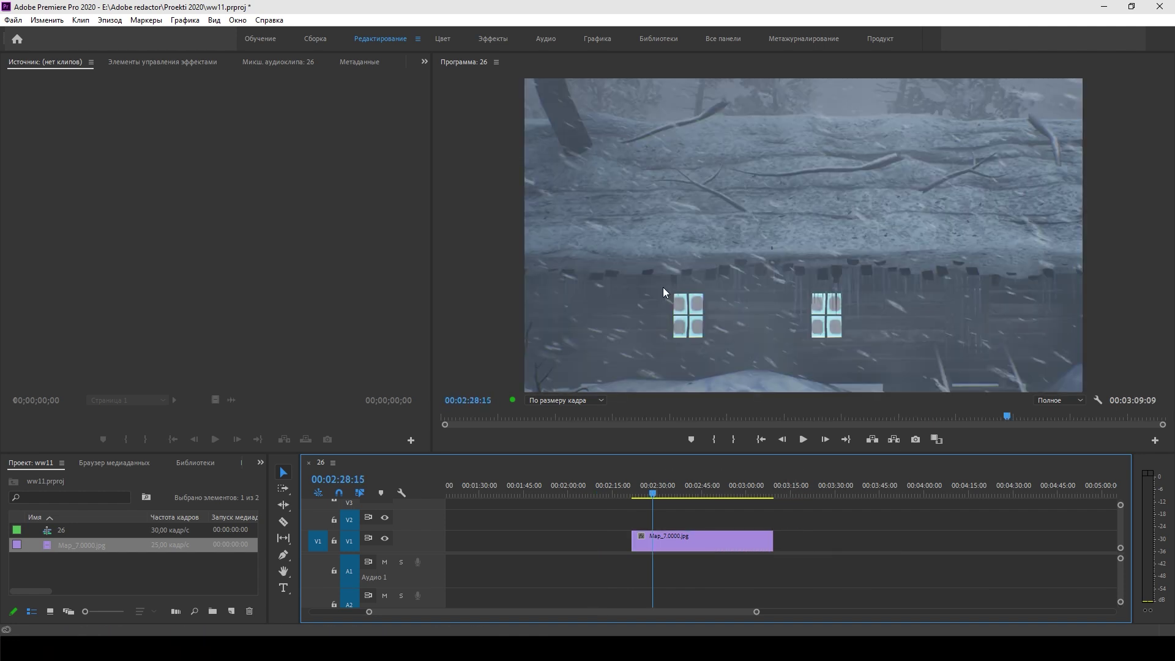
click(641, 251)
mouse_move(538, 267)
mouse_down()
mouse_move(791, 261)
mouse_move(493, 240)
mouse_up()
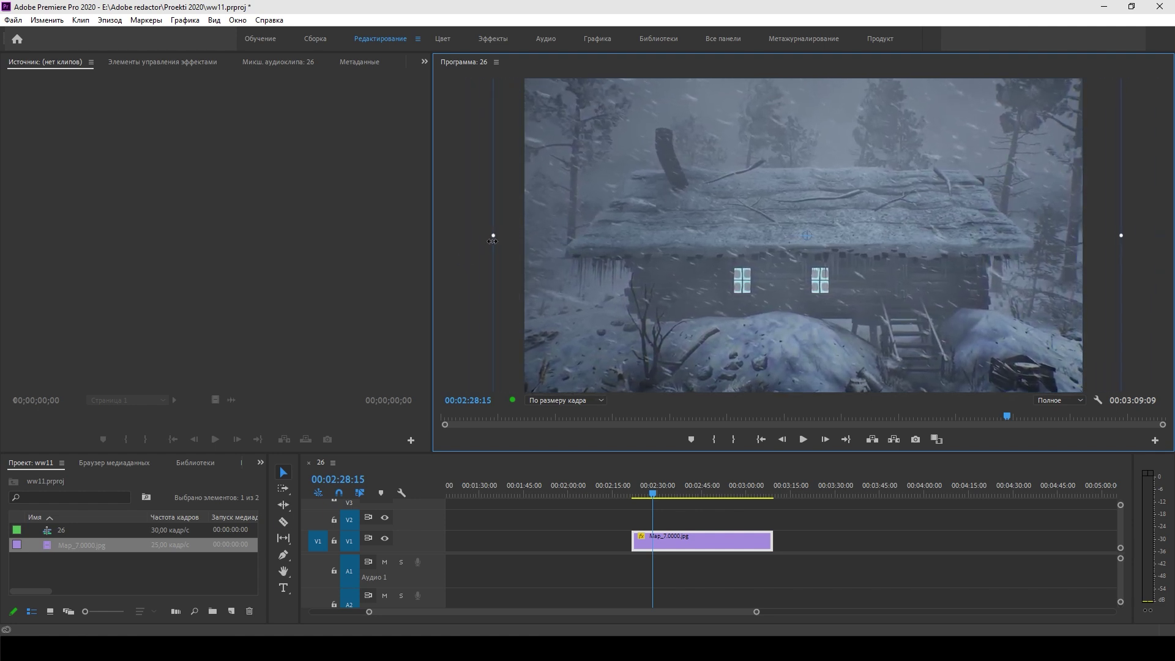
key(v)
key(space)
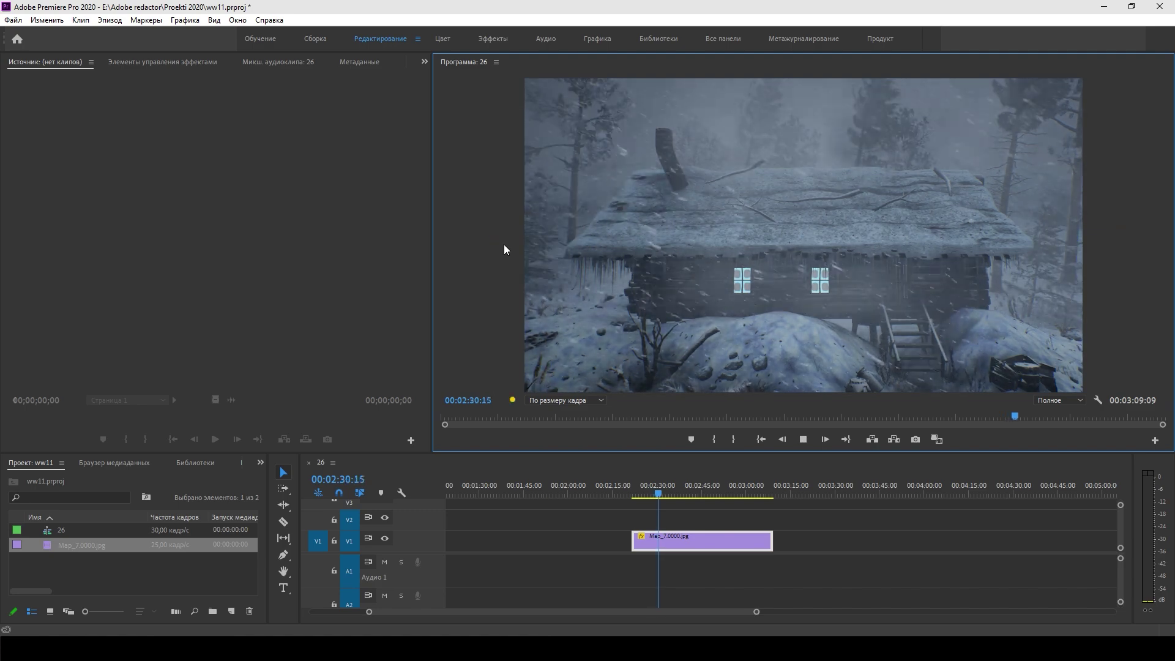
Step: Apply Lumetri Auto tone to the clip, resetting saturation to 100 and temperature to 0
click(442, 39)
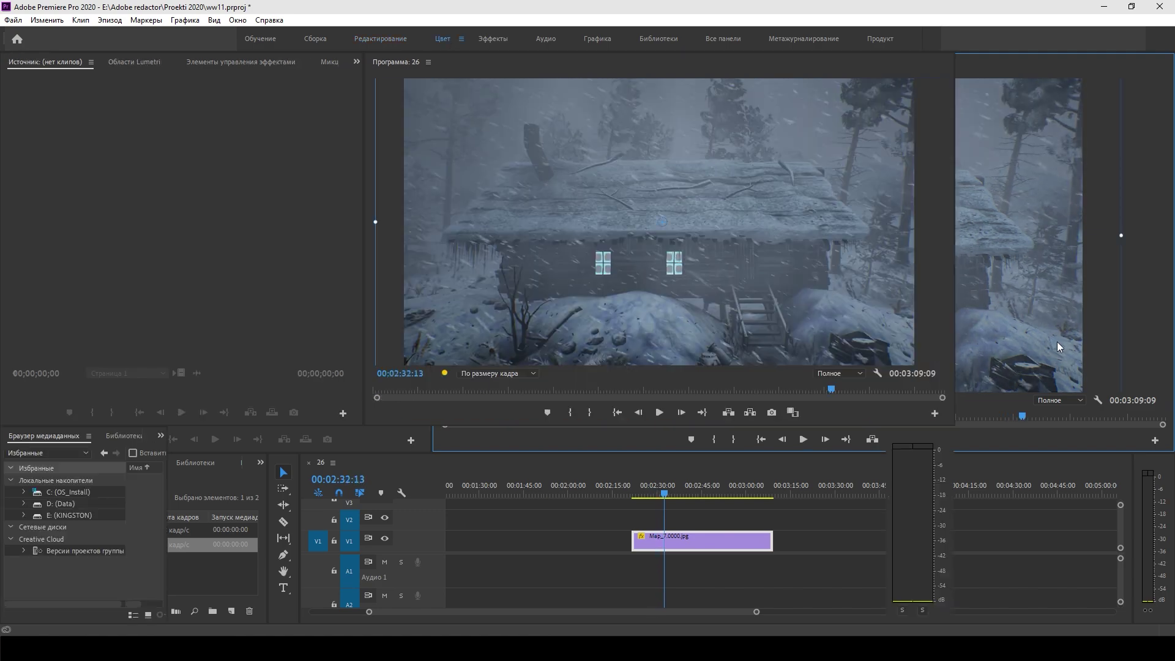
click(1129, 366)
key(space)
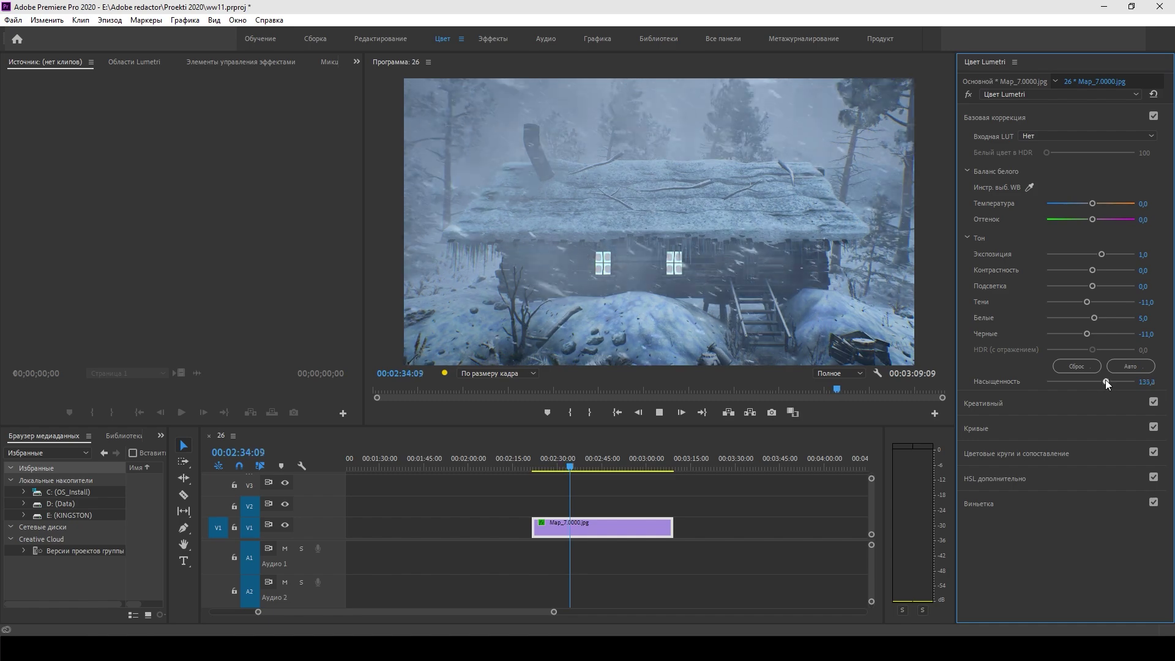
drag(1105, 379, 1016, 380)
double_click(1071, 379)
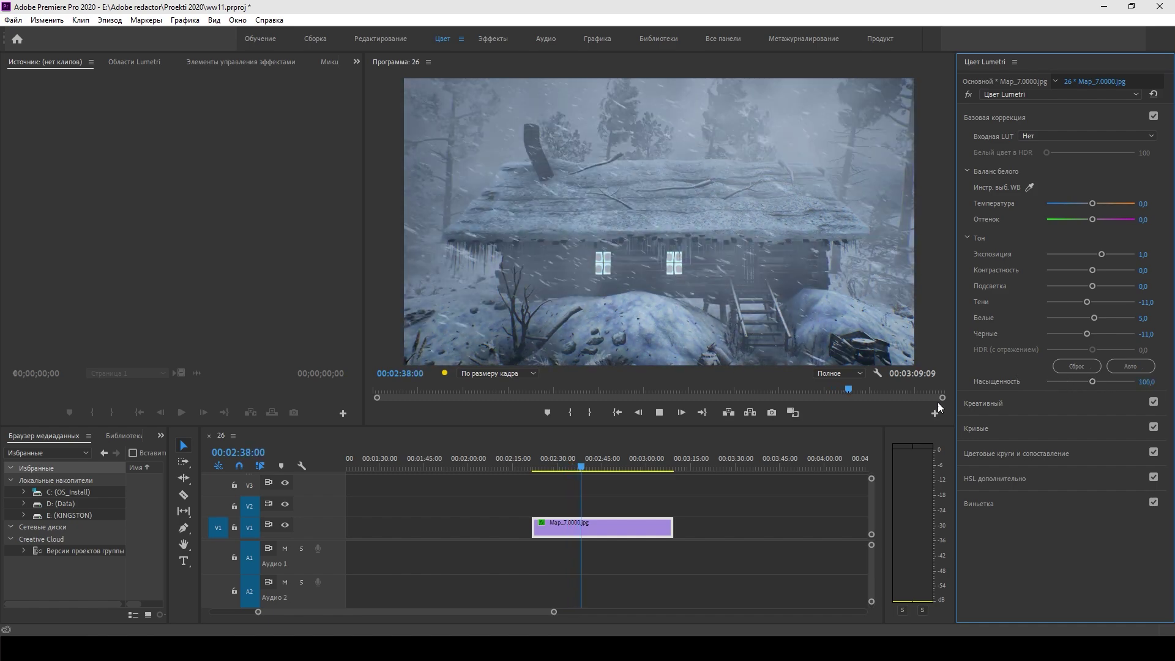
key(space)
double_click(1080, 204)
key(space)
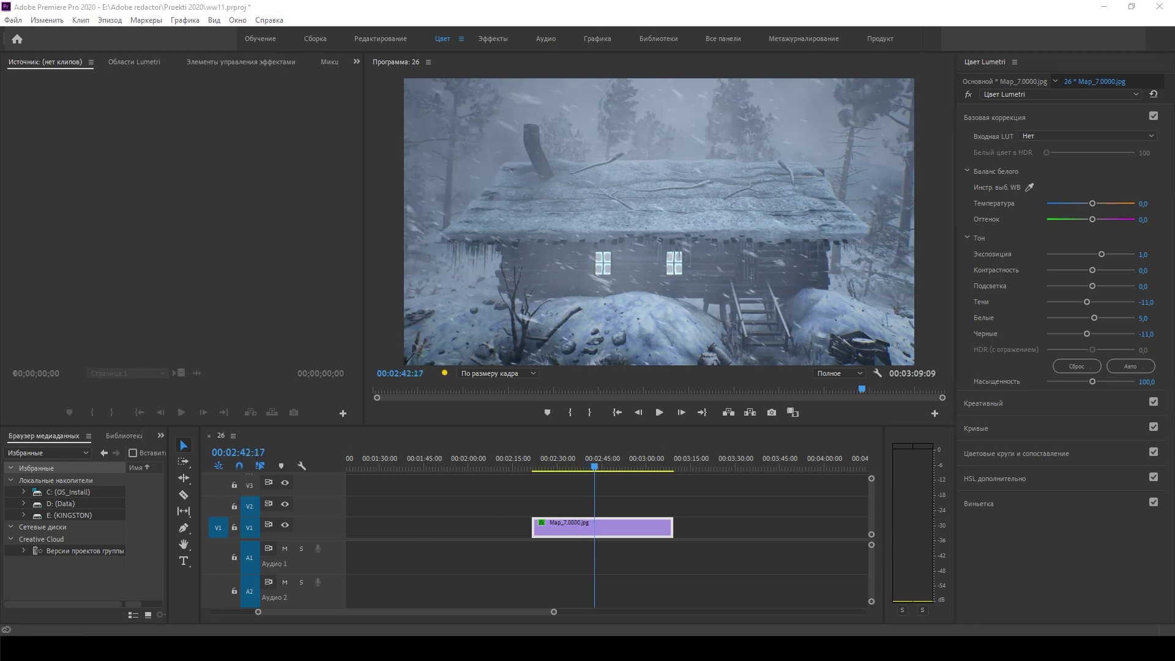
key(alt+Tab)
click(404, 395)
Step: Drag 37.png from Adobe redactor > zKamera Effect onto V2 above the cabin clip
double_click(493, 230)
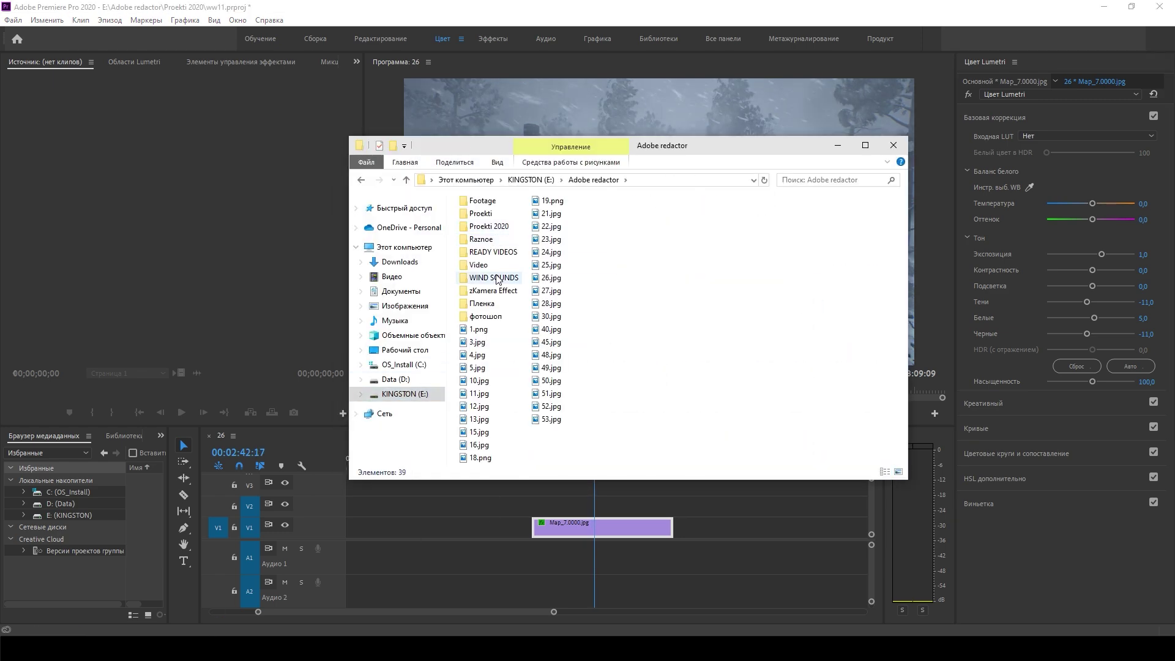
double_click(495, 291)
scroll(673, 342, down, 3)
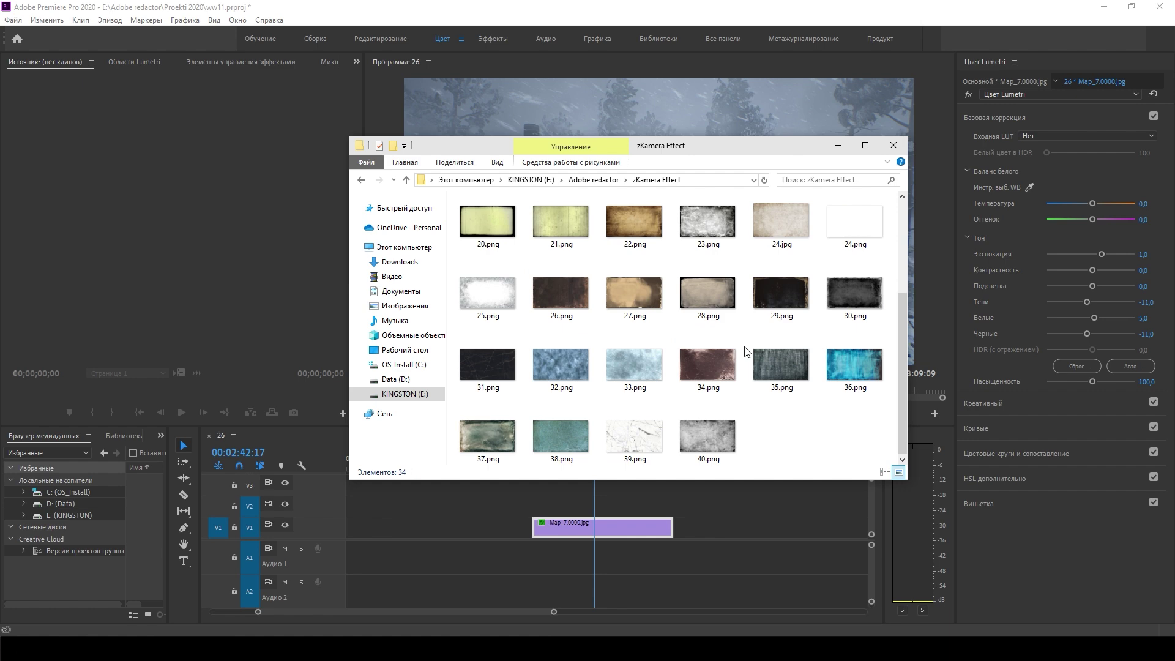
scroll(671, 387, up, 3)
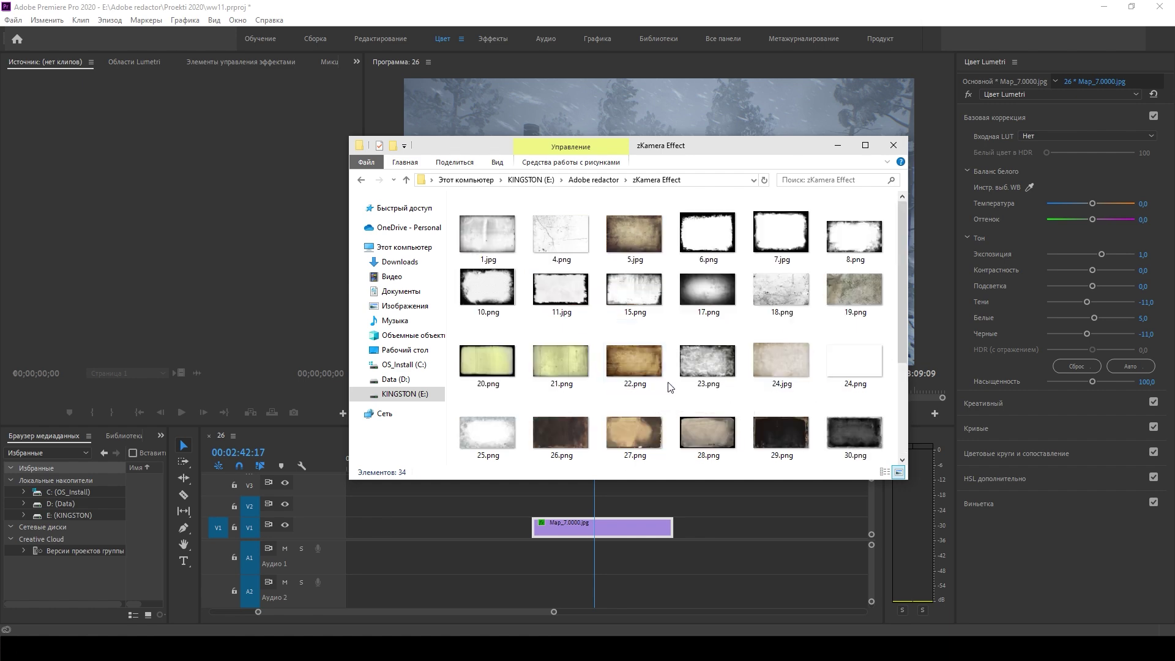
scroll(691, 383, down, 3)
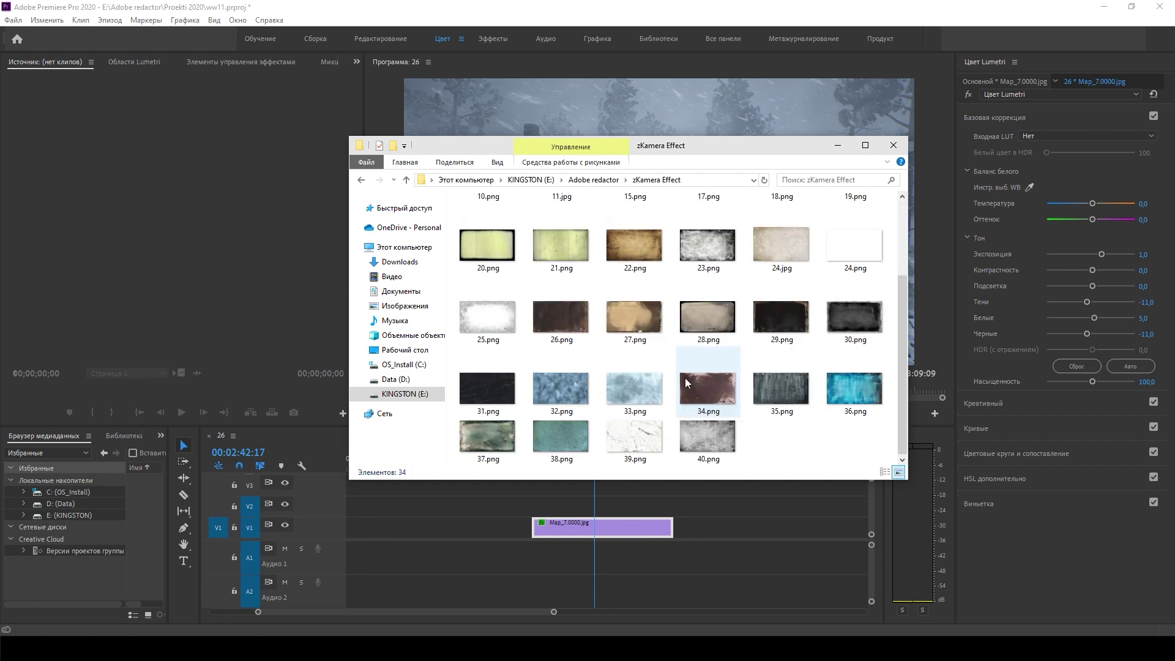
mouse_move(488, 436)
mouse_down()
mouse_move(573, 504)
mouse_move(674, 511)
mouse_up()
Step: Place the 37.png texture clip and set its blend mode to Soft Light
click(556, 245)
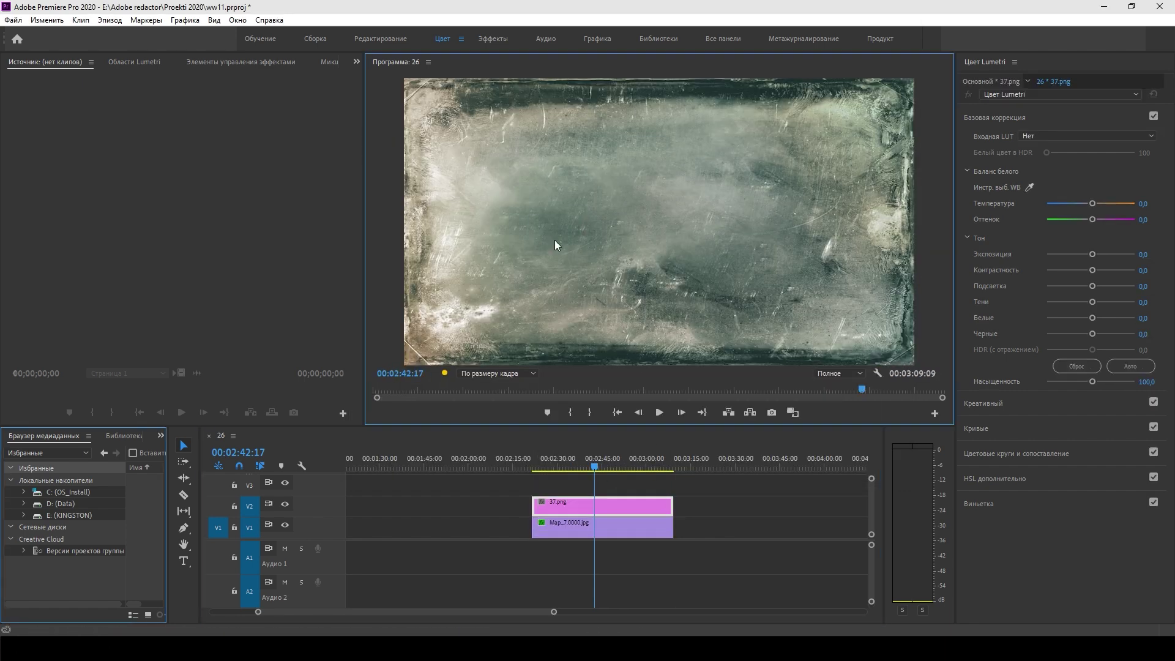
click(371, 39)
click(161, 62)
click(168, 253)
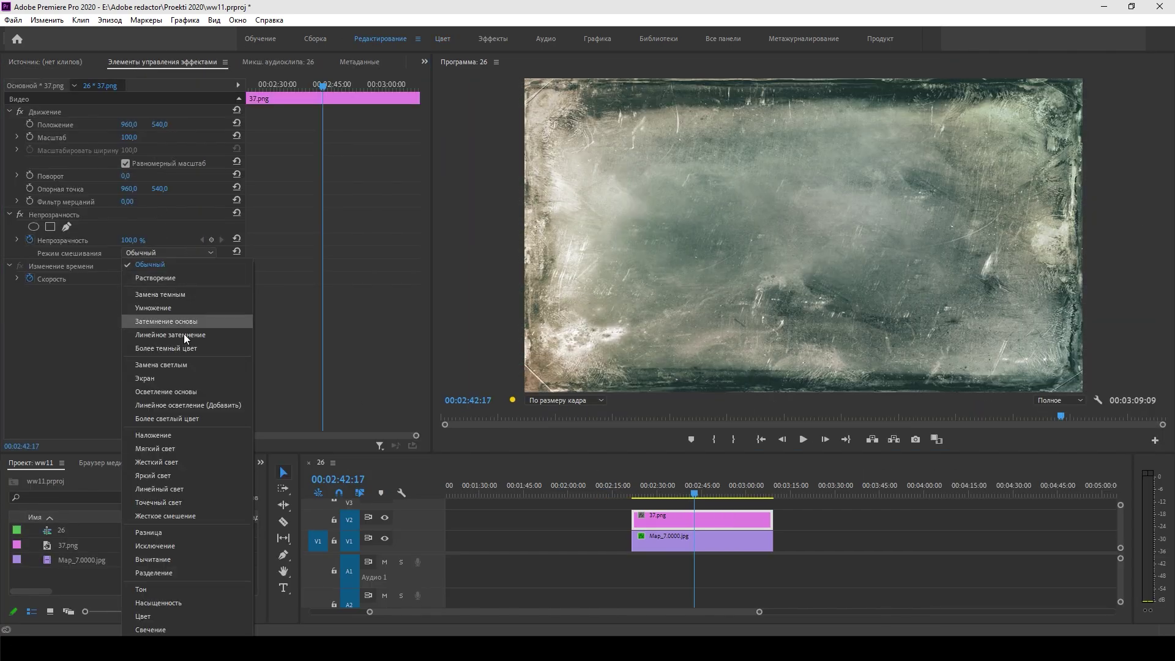
click(174, 438)
click(168, 253)
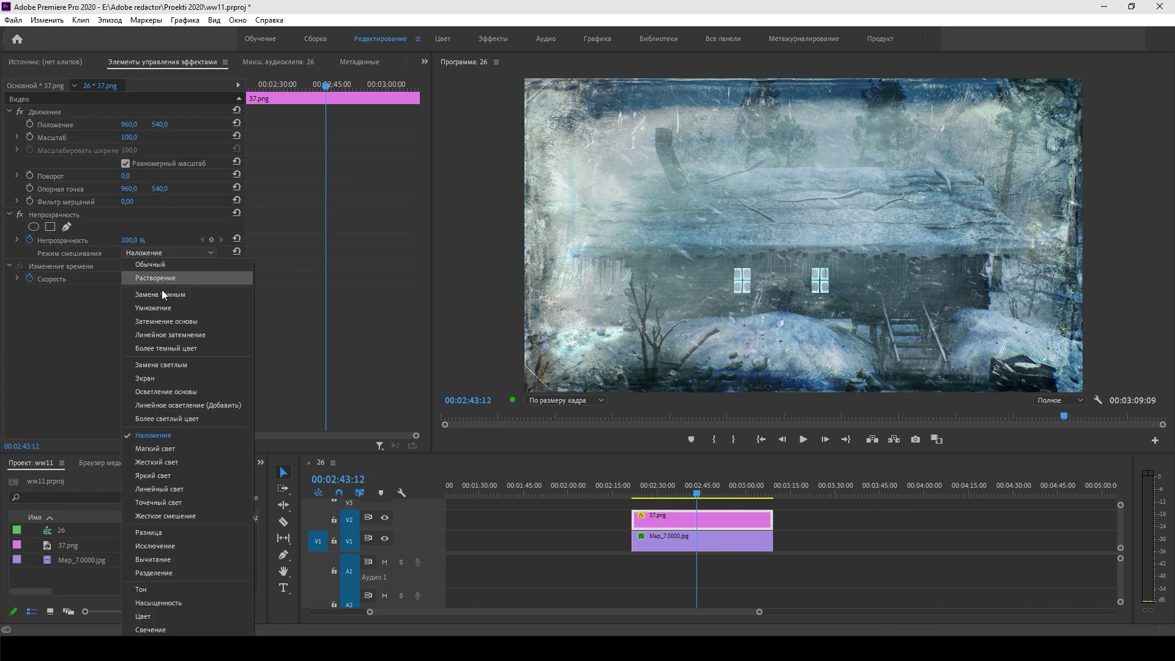
key(Escape)
key(Down)
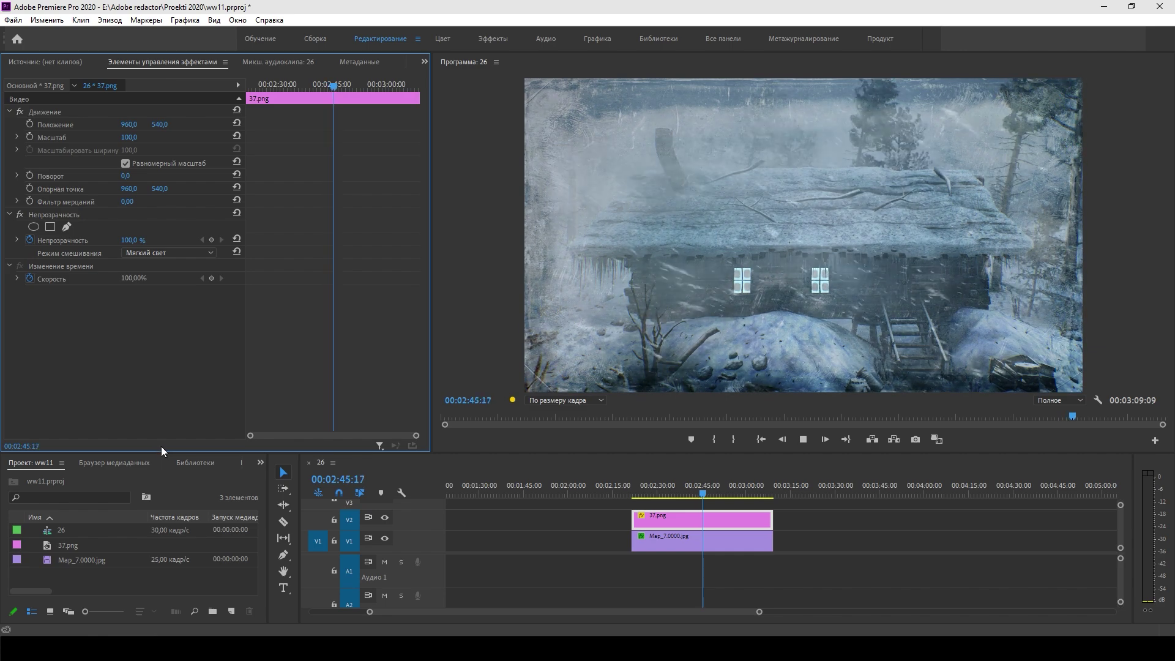
Step: In Lumetri, cool the texture to temperature -53,1 and darken exposure to -0,9
click(443, 39)
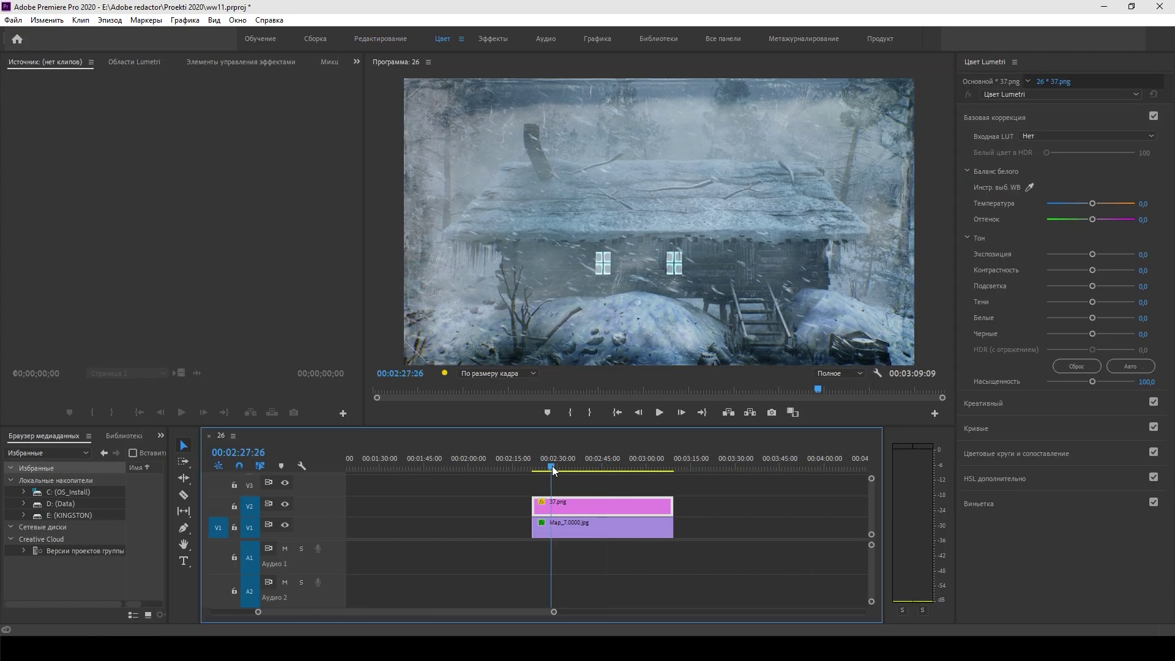
drag(1093, 382, 1133, 382)
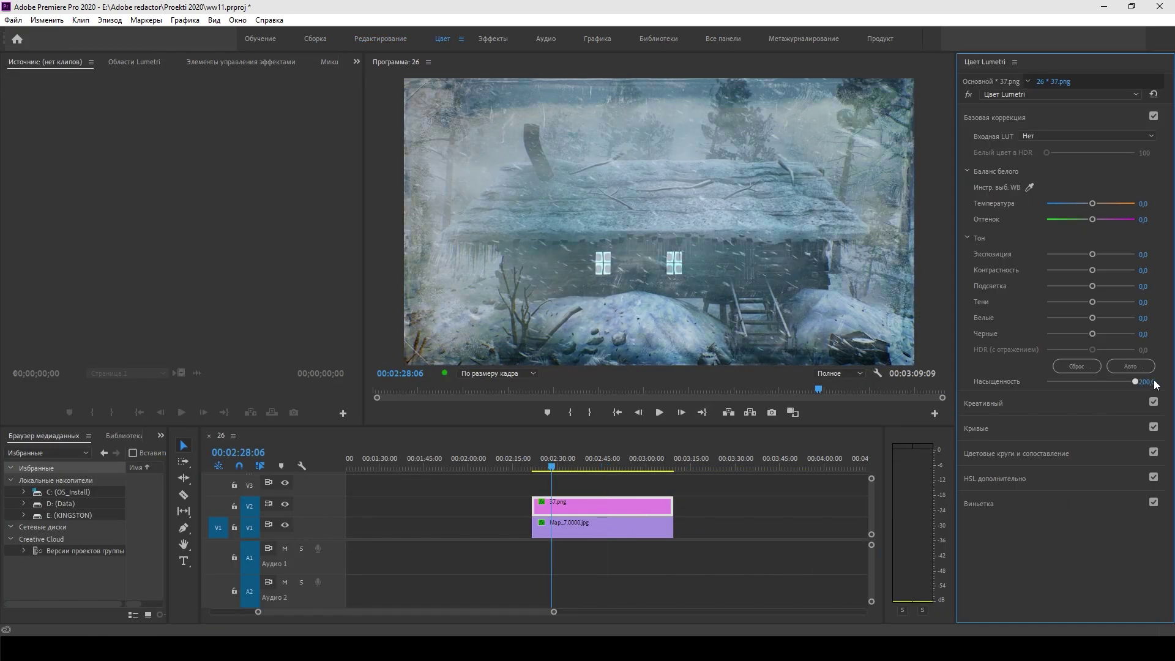
double_click(1076, 383)
drag(1072, 203, 1066, 201)
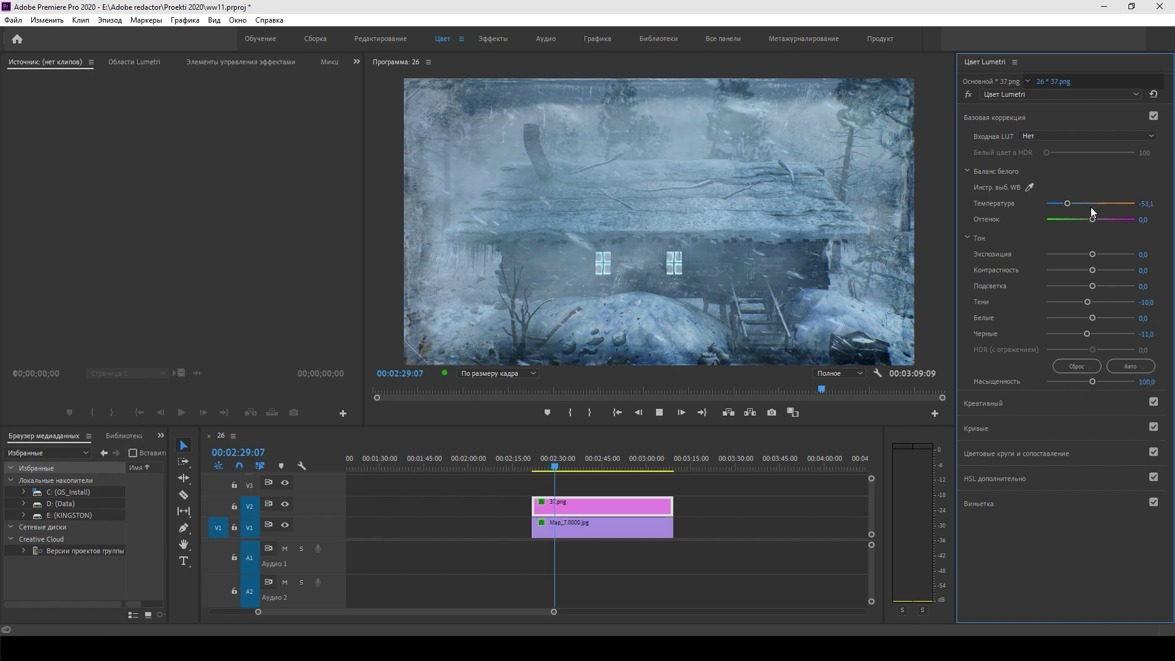
drag(1095, 258, 1085, 255)
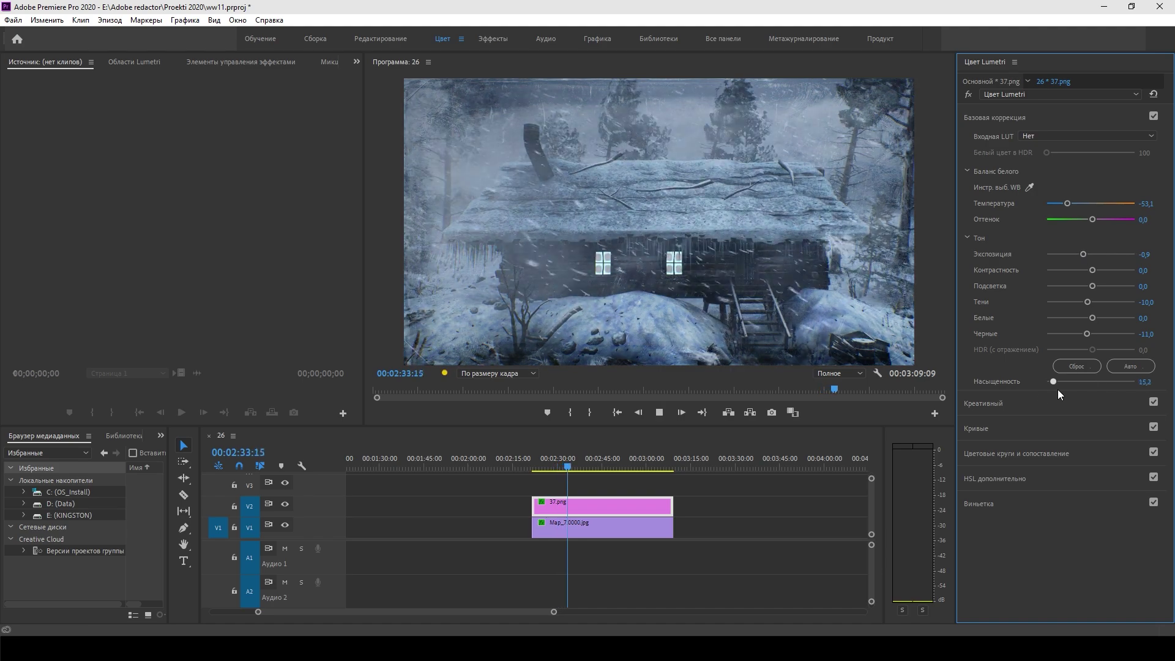
key(space)
Step: Try the SL NOIR HDR creative look, then revert to SL NEUTRAL START
click(997, 405)
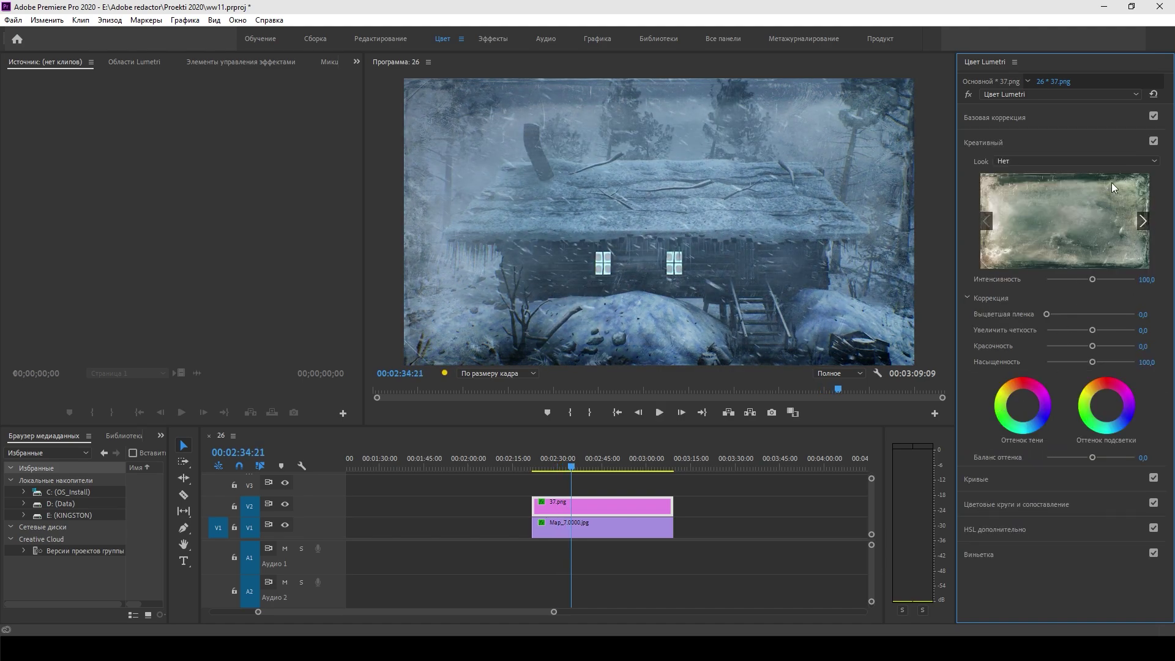
click(1102, 161)
scroll(1084, 489, down, 5)
click(1005, 527)
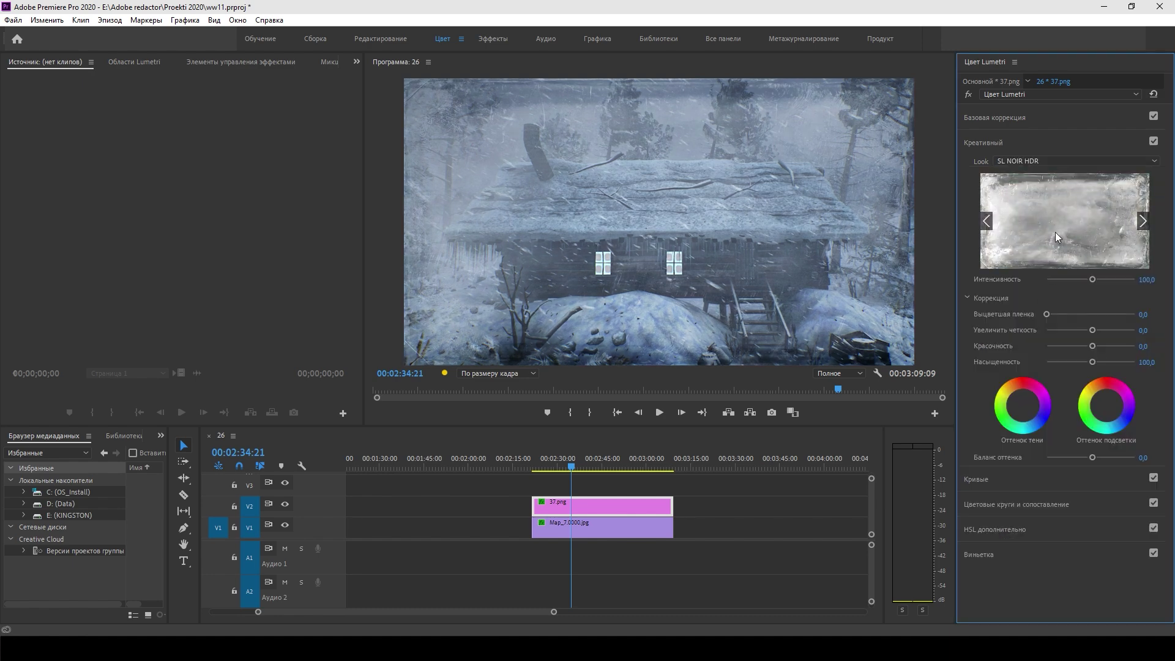
click(987, 221)
click(986, 221)
key(space)
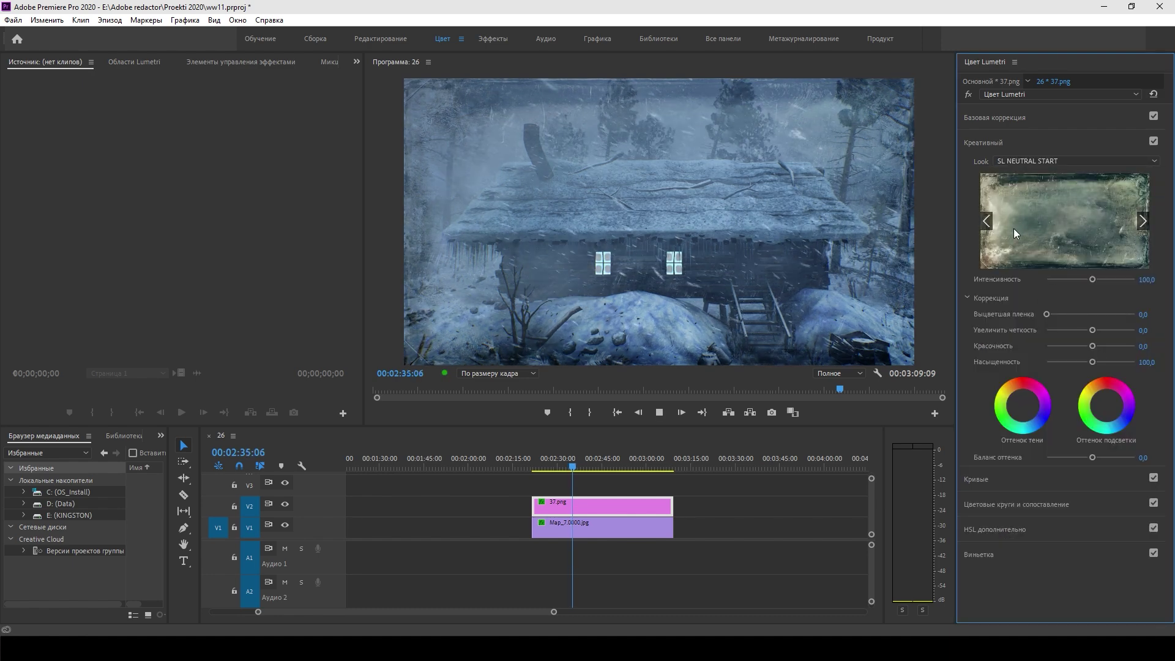
key(space)
Step: Add a slight vignette with feather 17,2 and adjust the texture's saturation
click(998, 117)
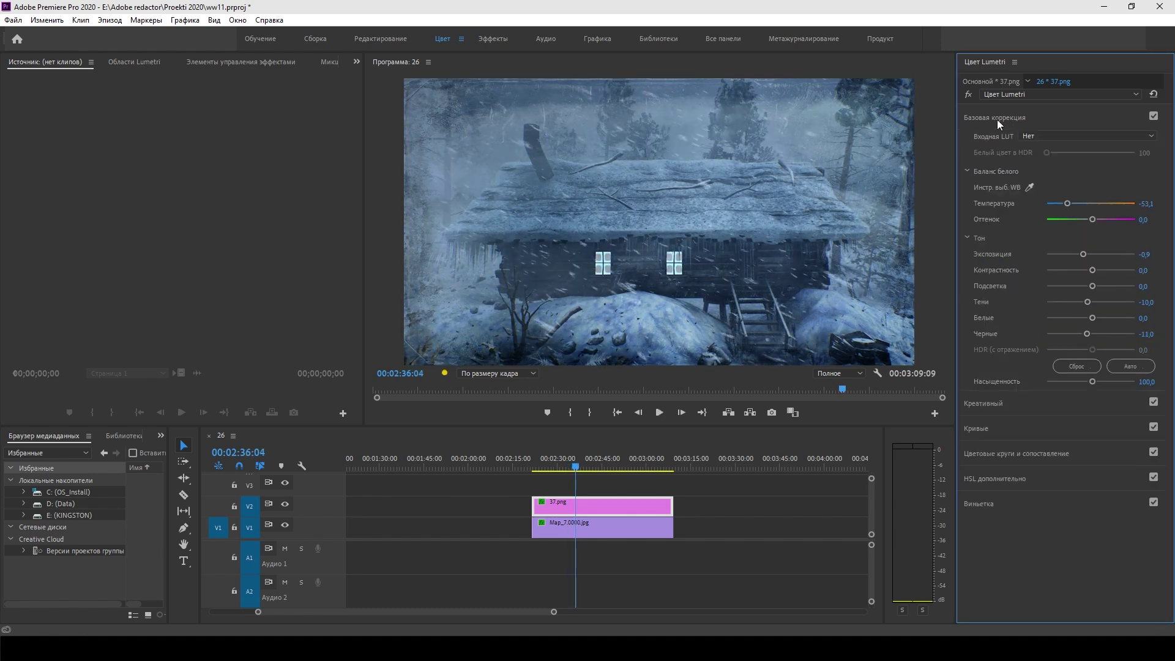
click(986, 512)
drag(1092, 261, 1091, 263)
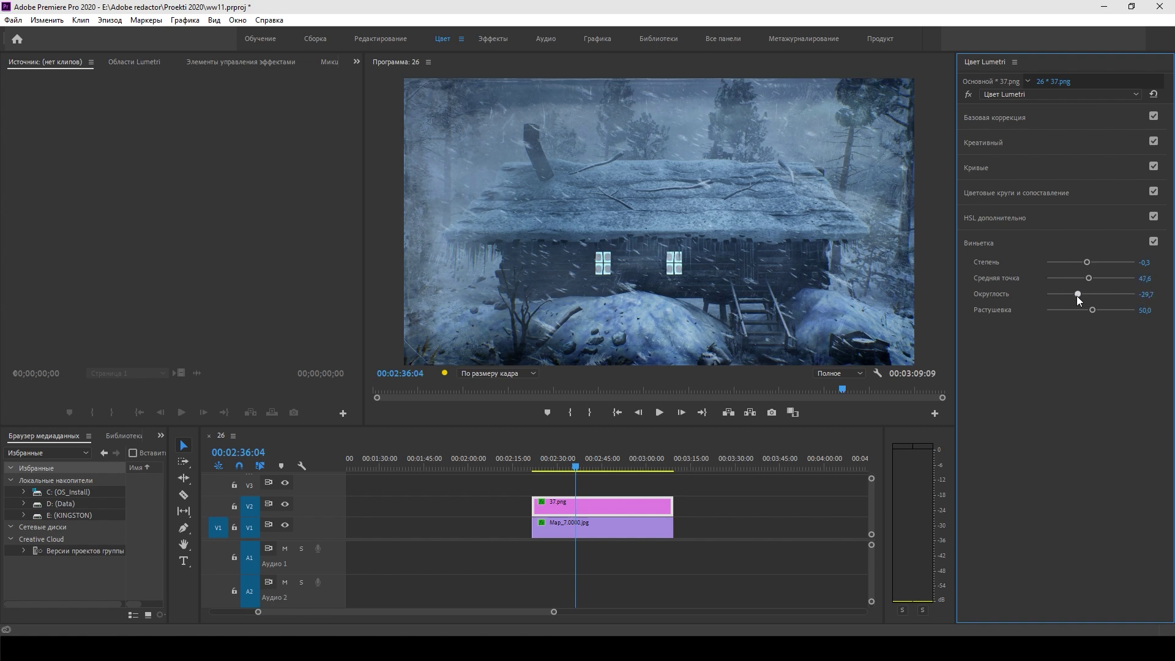
drag(1093, 310, 1063, 314)
key(space)
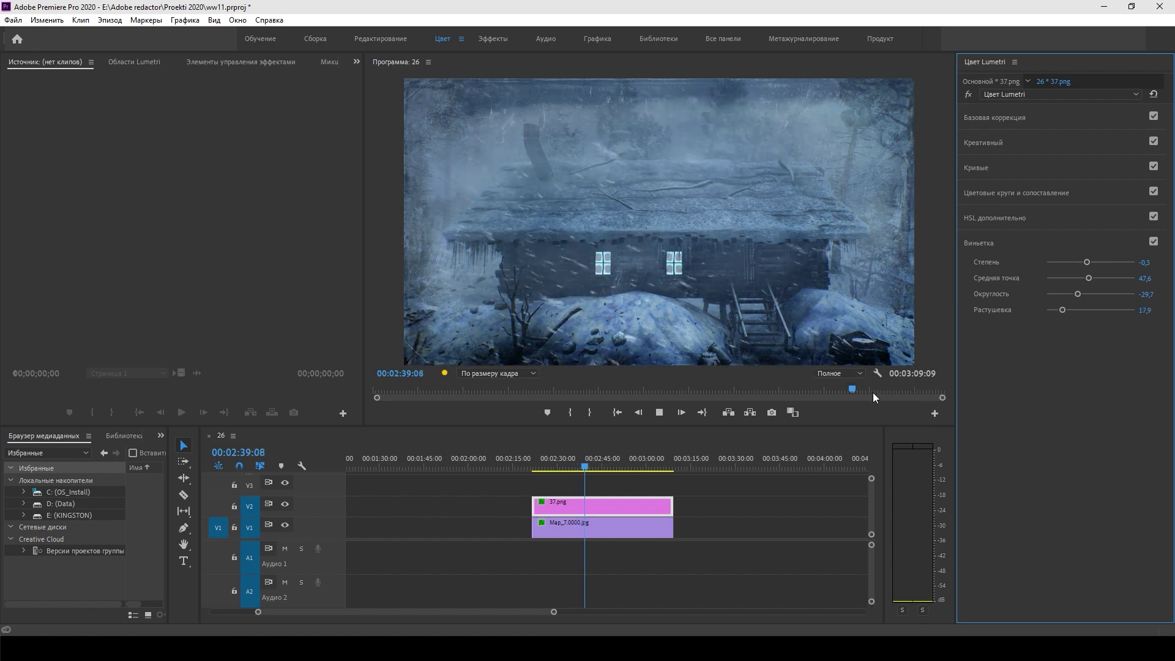
key(space)
click(994, 117)
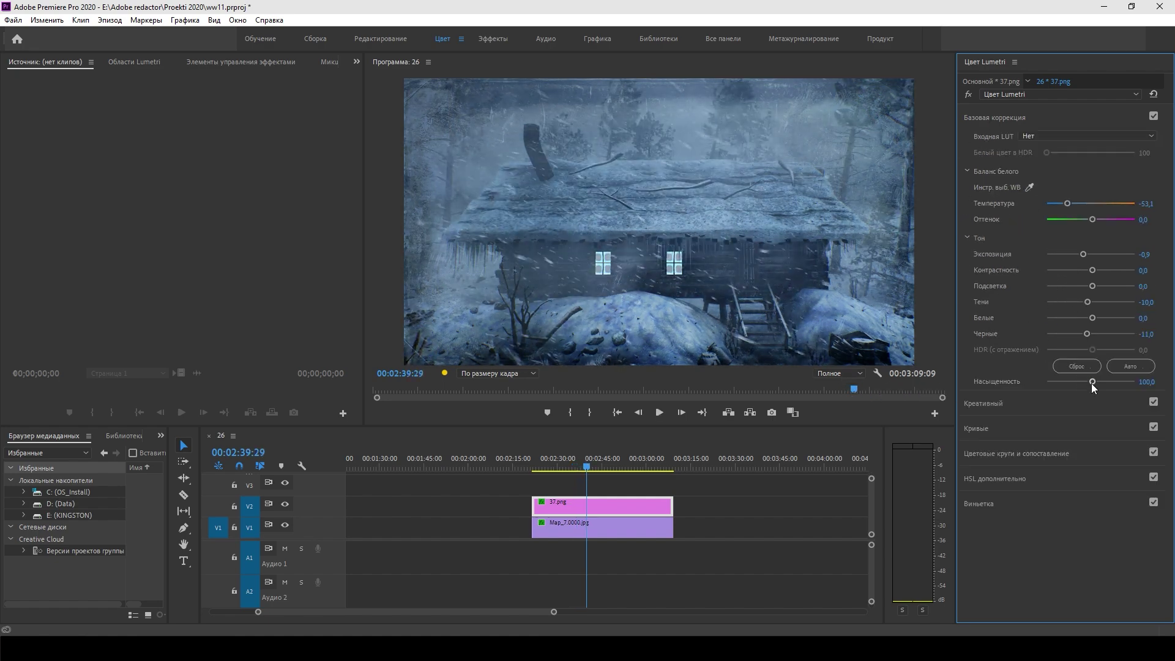
drag(1093, 382, 1064, 383)
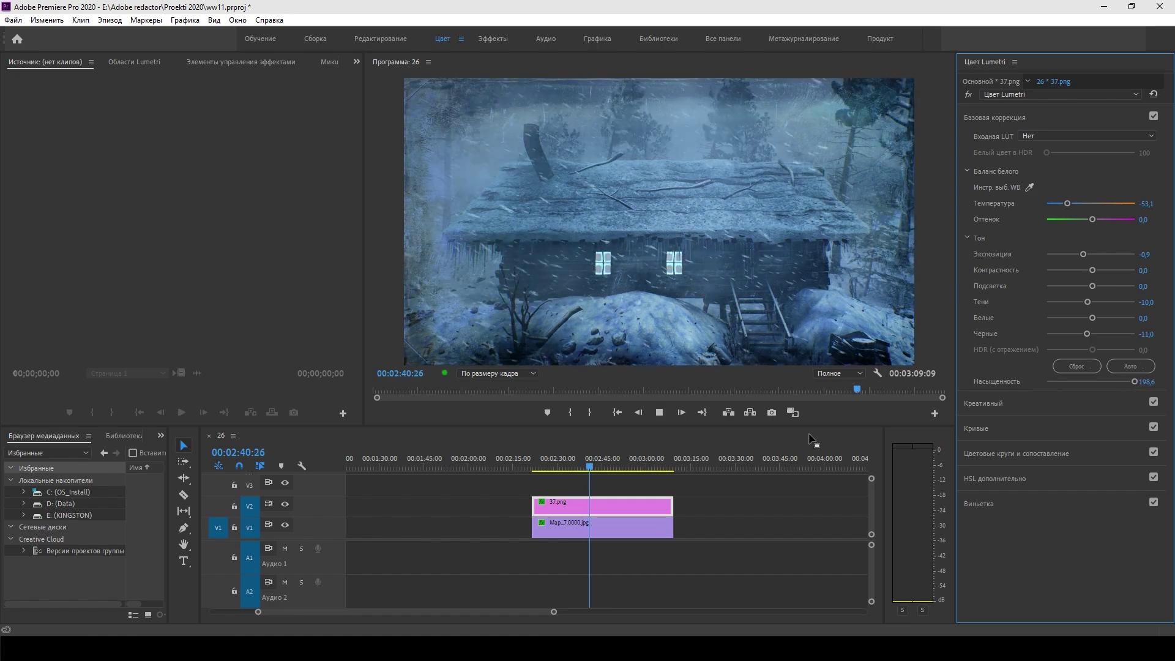
Step: Grade Map_7.0000.jpg with saturation 122,8 and exposure 0,8, then return to editing
click(643, 528)
key(space)
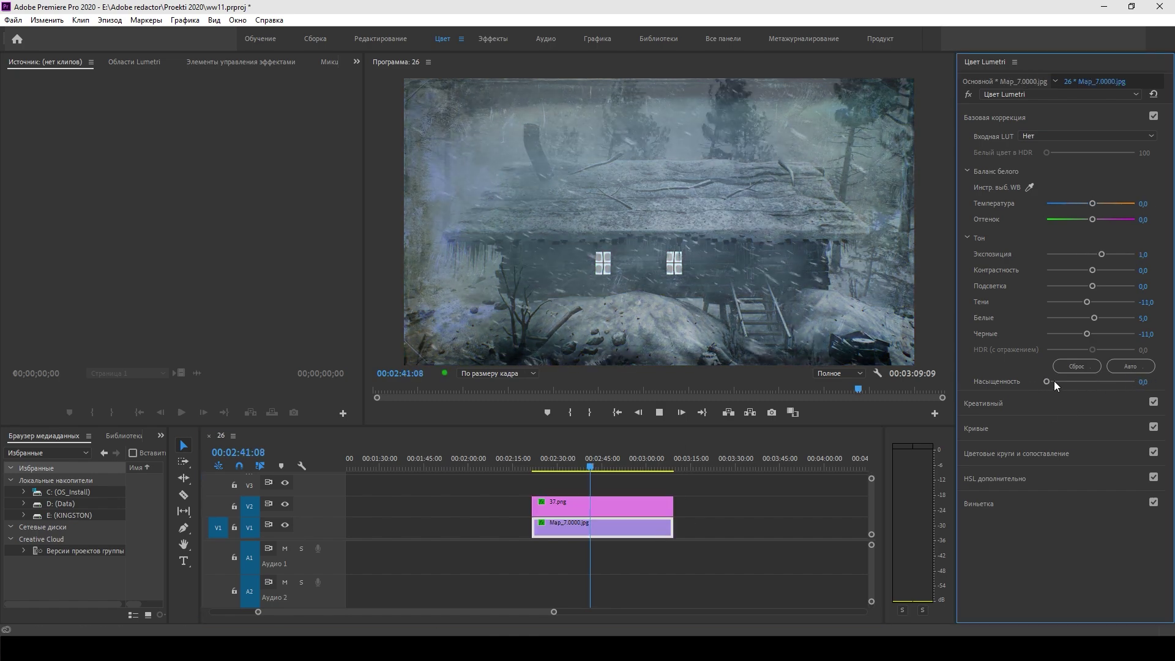
drag(1048, 381, 1102, 382)
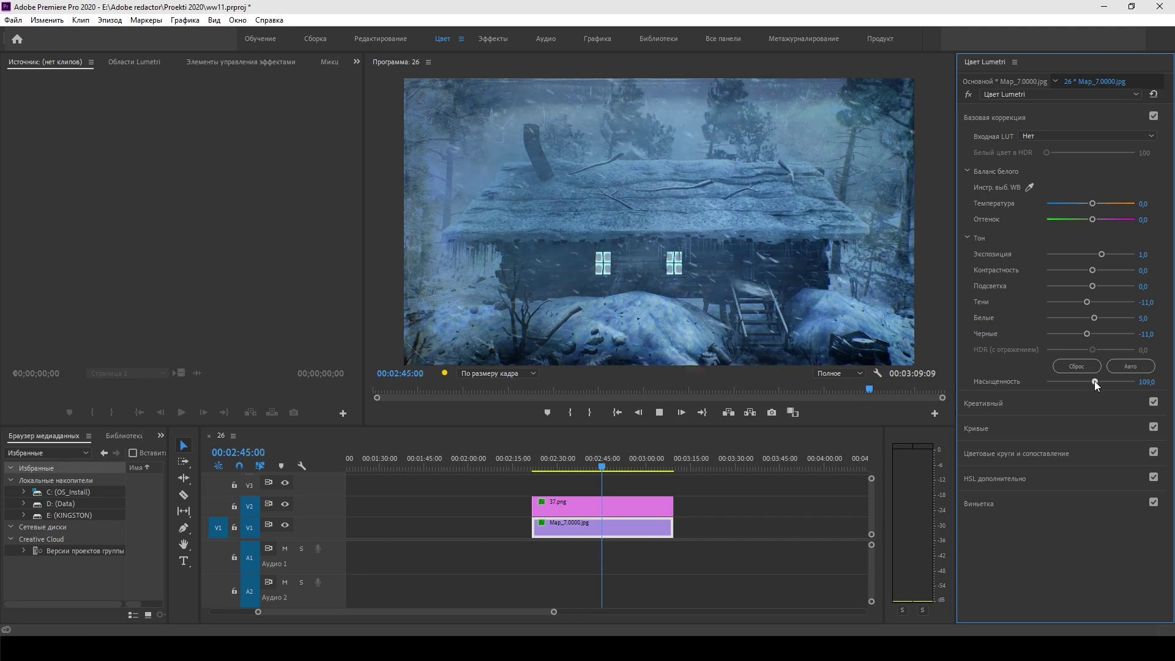
drag(1111, 254, 1097, 259)
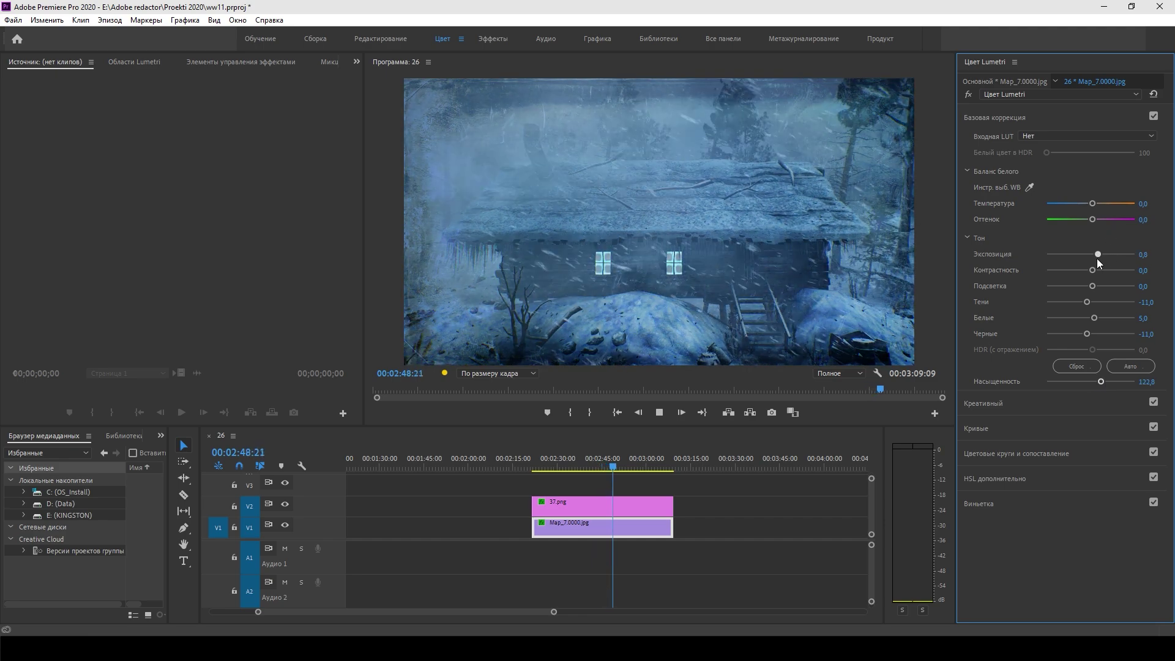
click(552, 469)
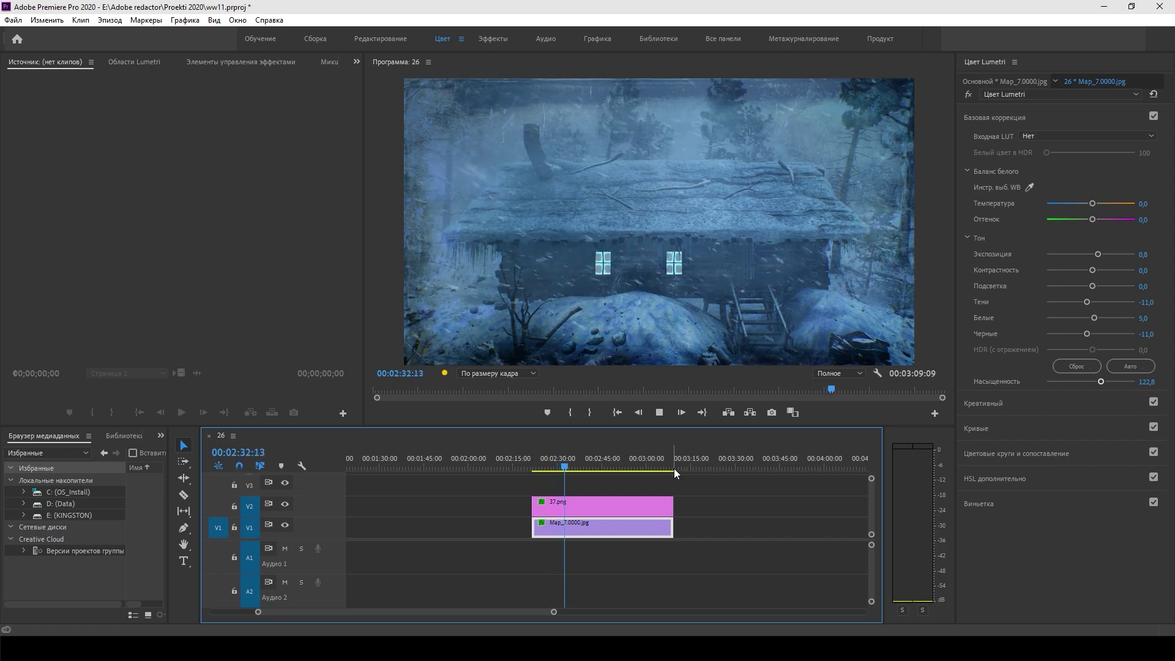
key(space)
key(alt+shift+0)
Step: Move both cabin clips to the sequence start and add a SnowStorm_UE4 recording from WIND SOUNDS
key(minus)
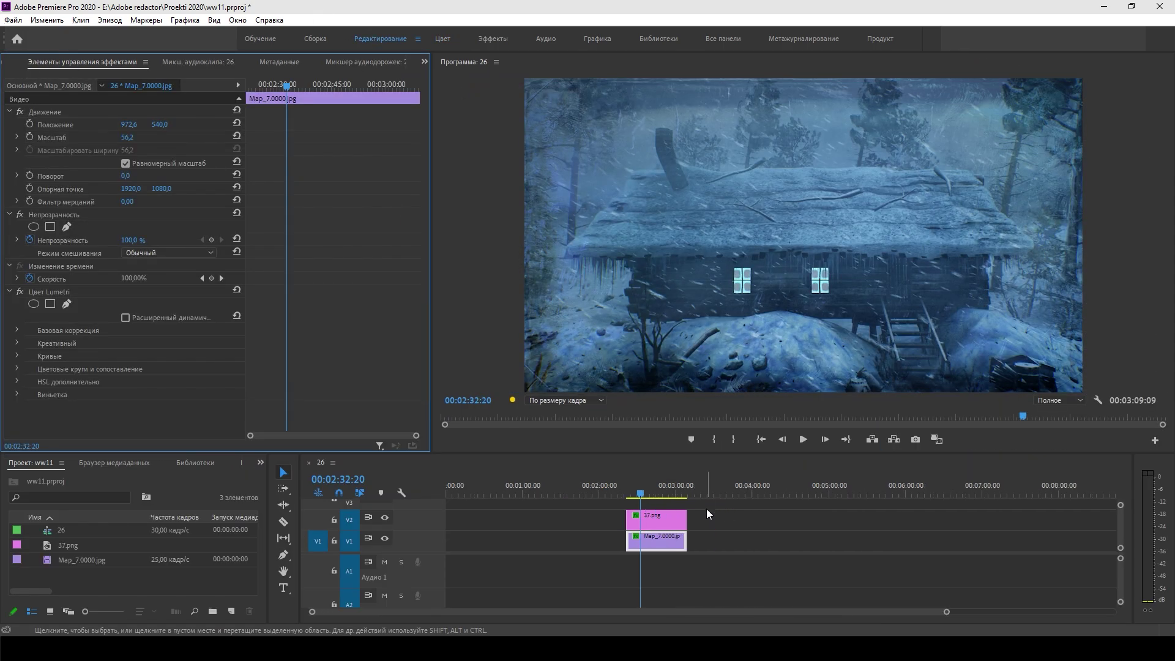
mouse_move(706, 509)
mouse_down()
mouse_move(643, 541)
mouse_move(468, 527)
mouse_up()
click(105, 463)
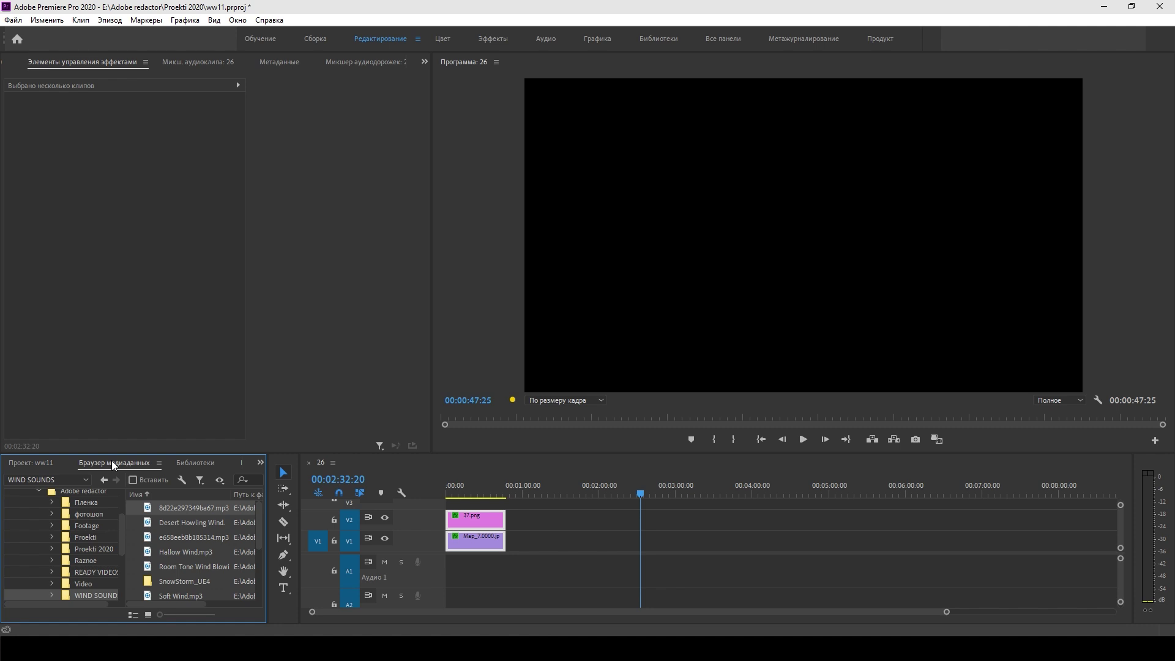
click(105, 481)
click(106, 481)
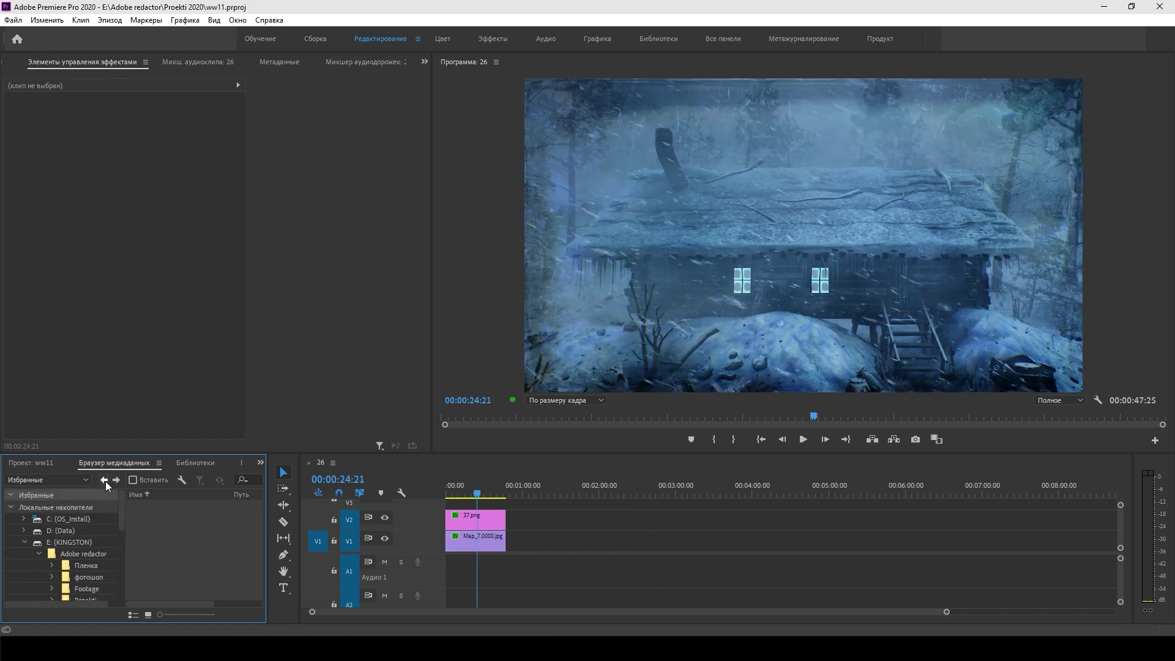
scroll(93, 550, down, 3)
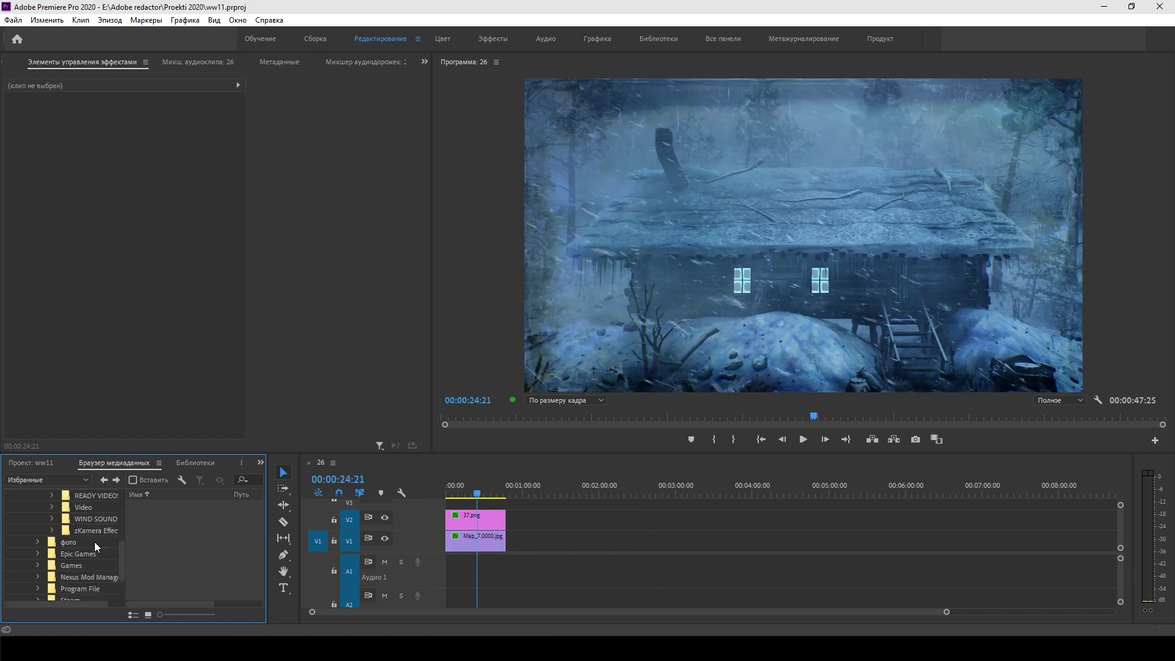
click(95, 552)
scroll(196, 545, down, 2)
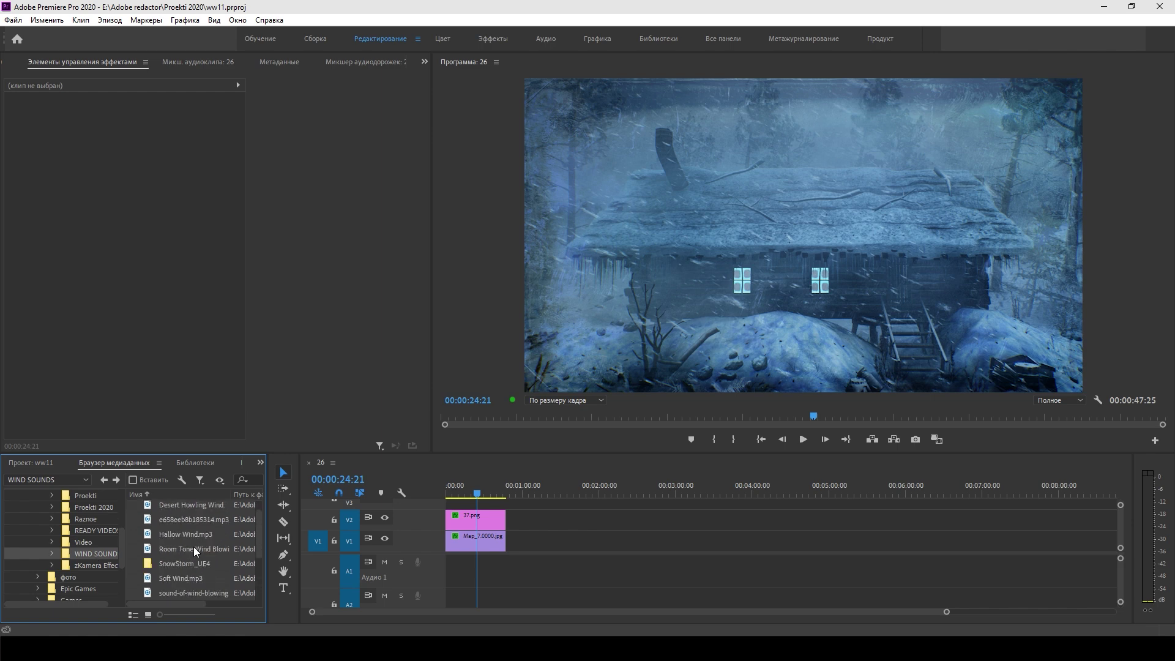
double_click(193, 549)
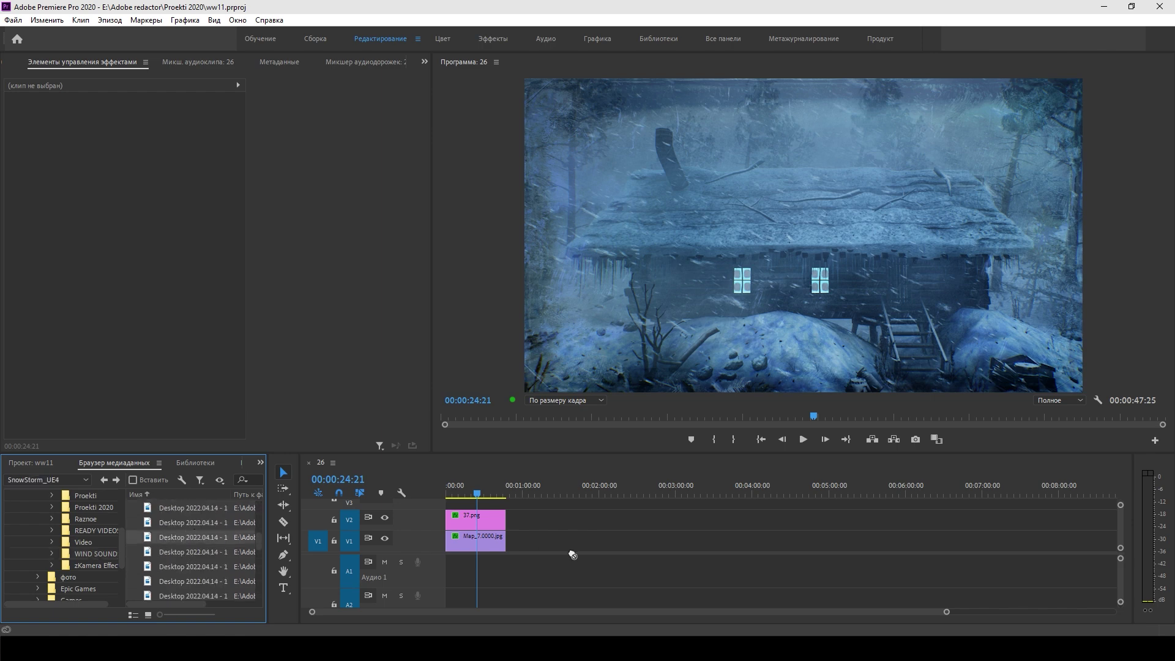
mouse_move(572, 555)
mouse_down()
mouse_move(660, 542)
mouse_move(468, 578)
mouse_up()
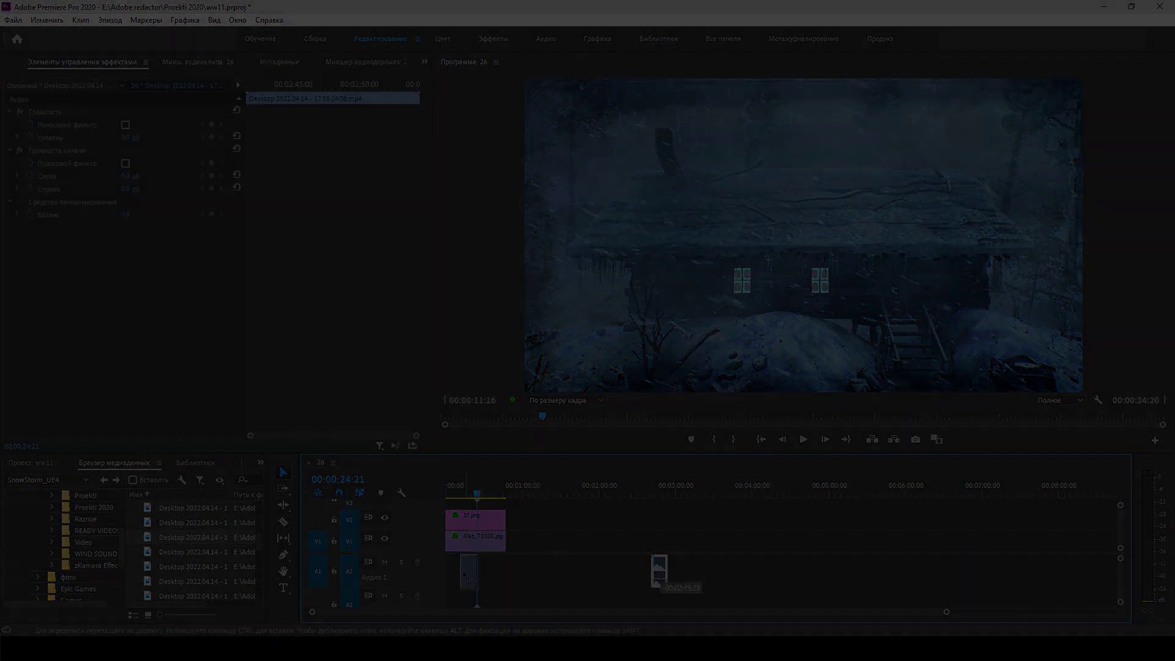